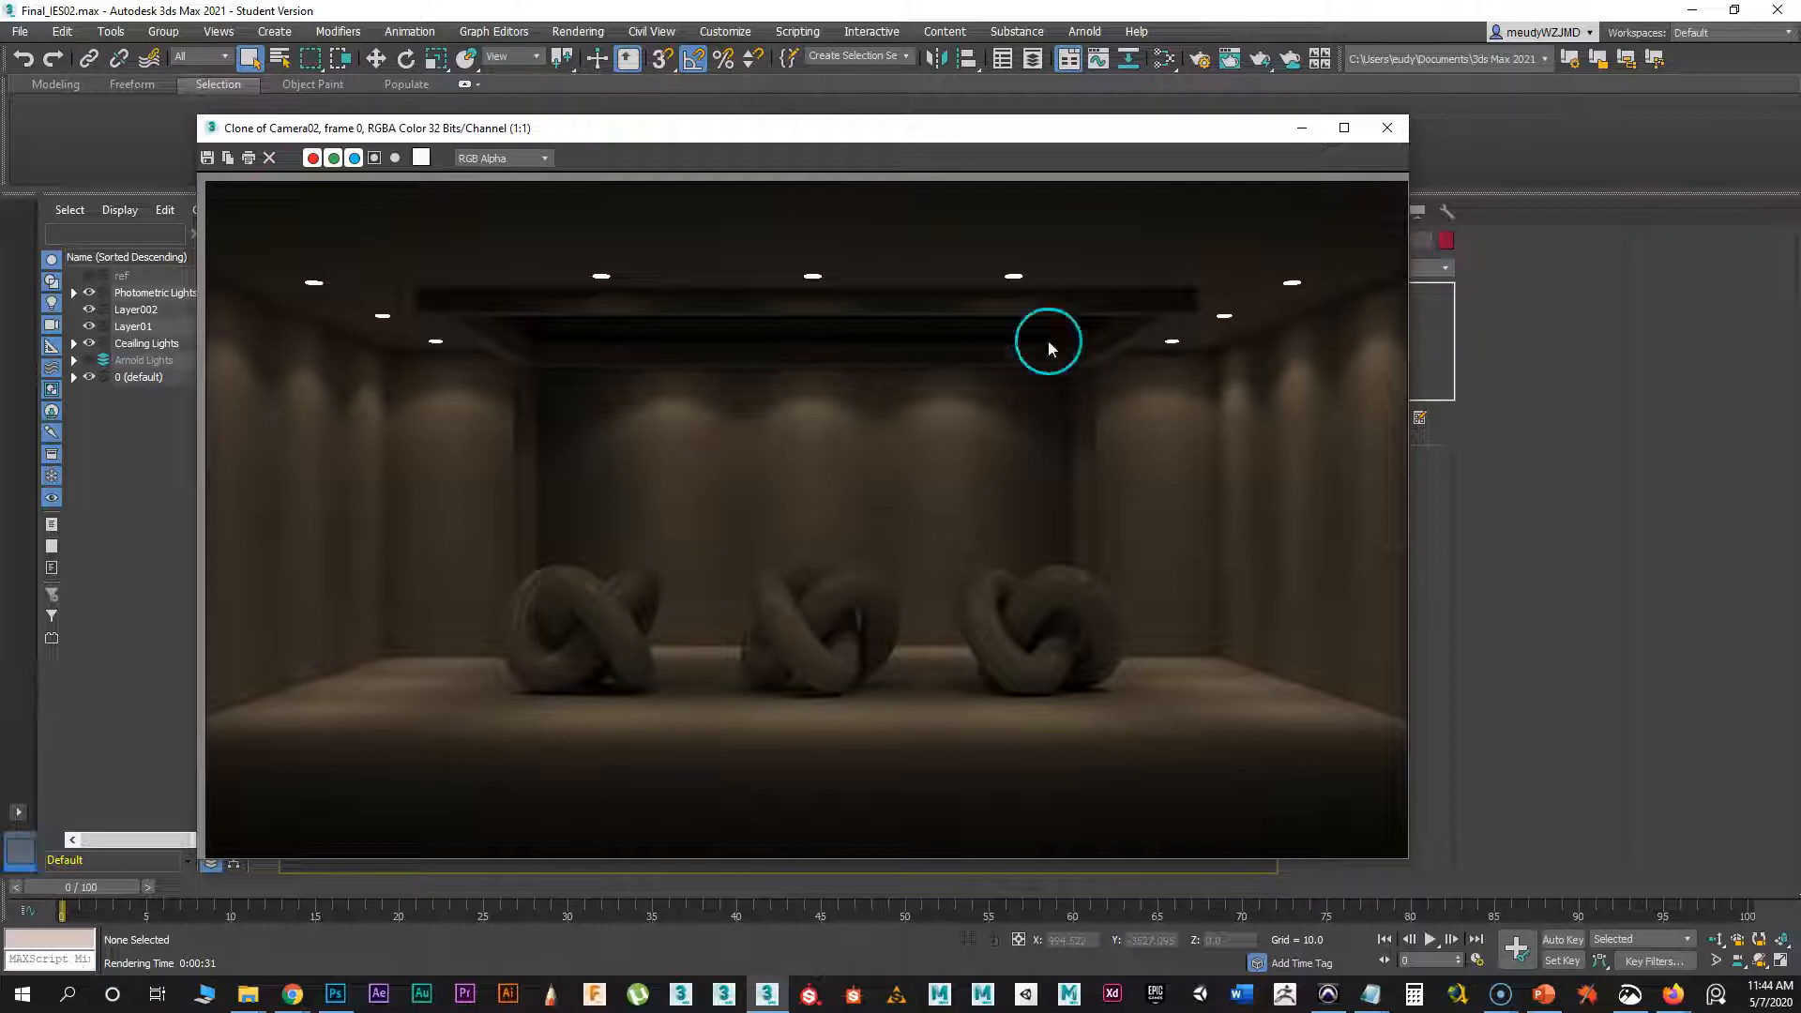
- Select the front-row photometric light right of centre and examine its light distribution type and assigned web file
drag(1107, 128, 1039, 563)
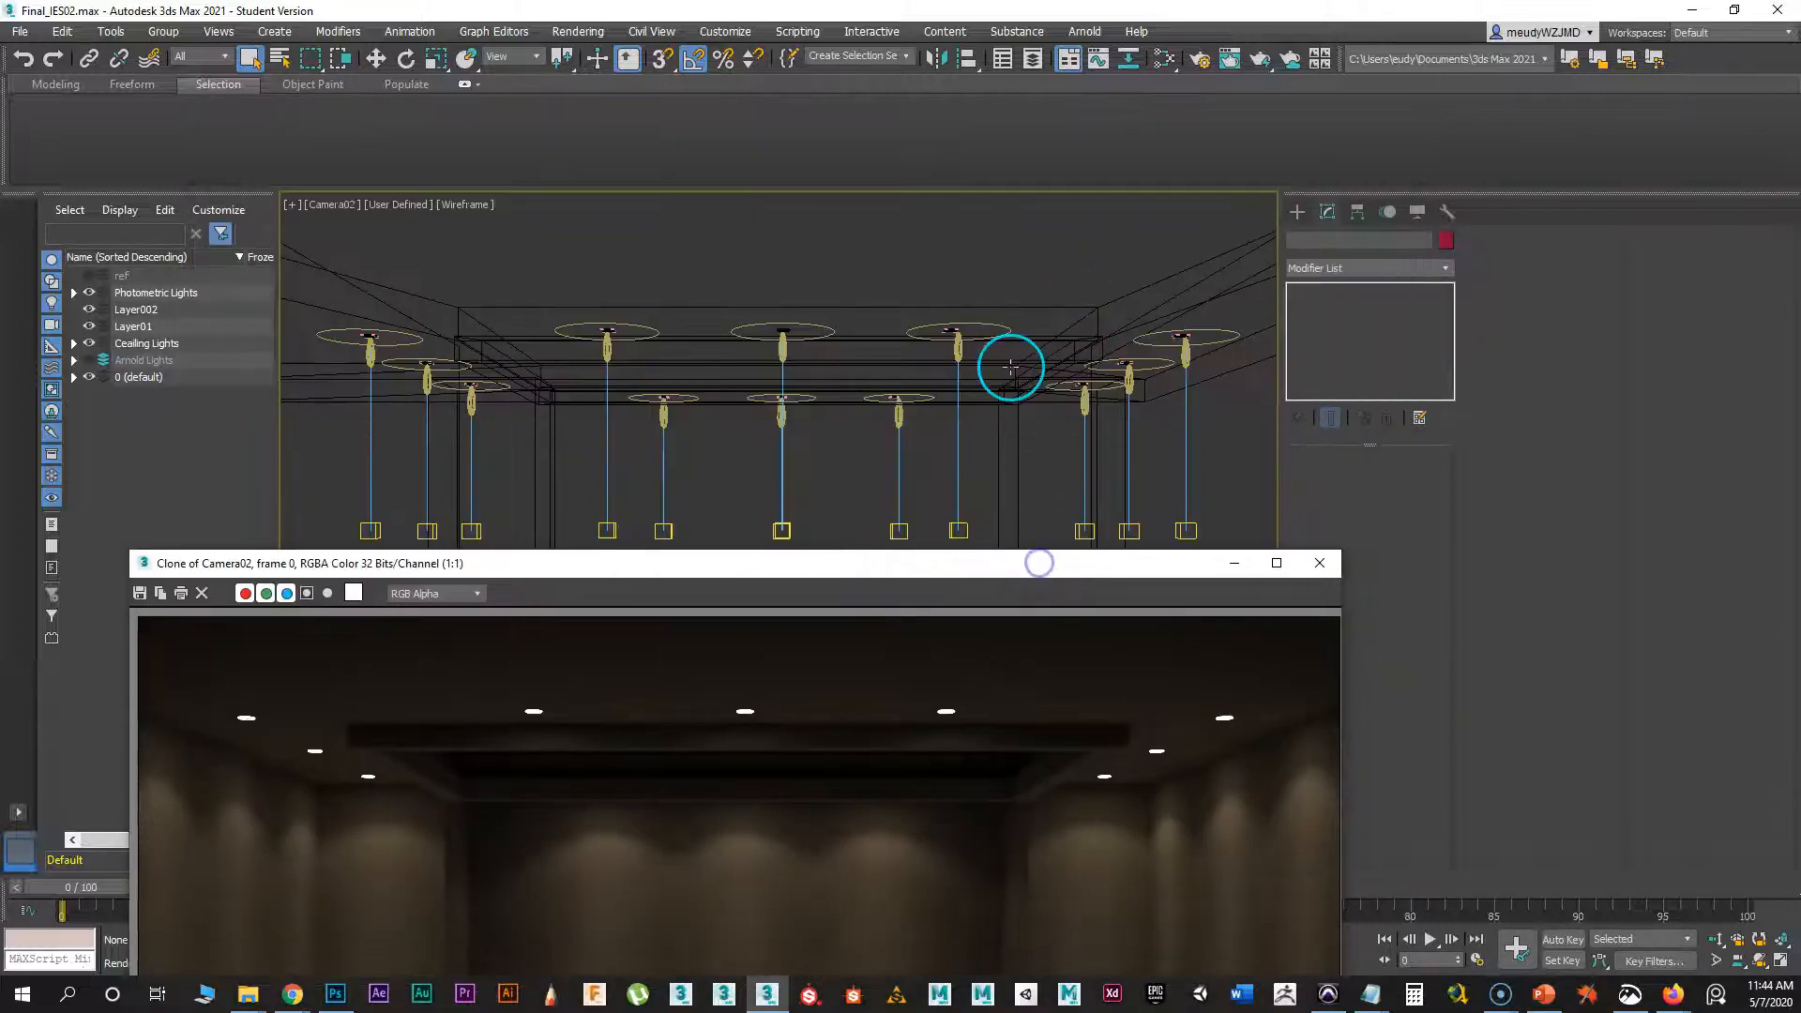
click(958, 350)
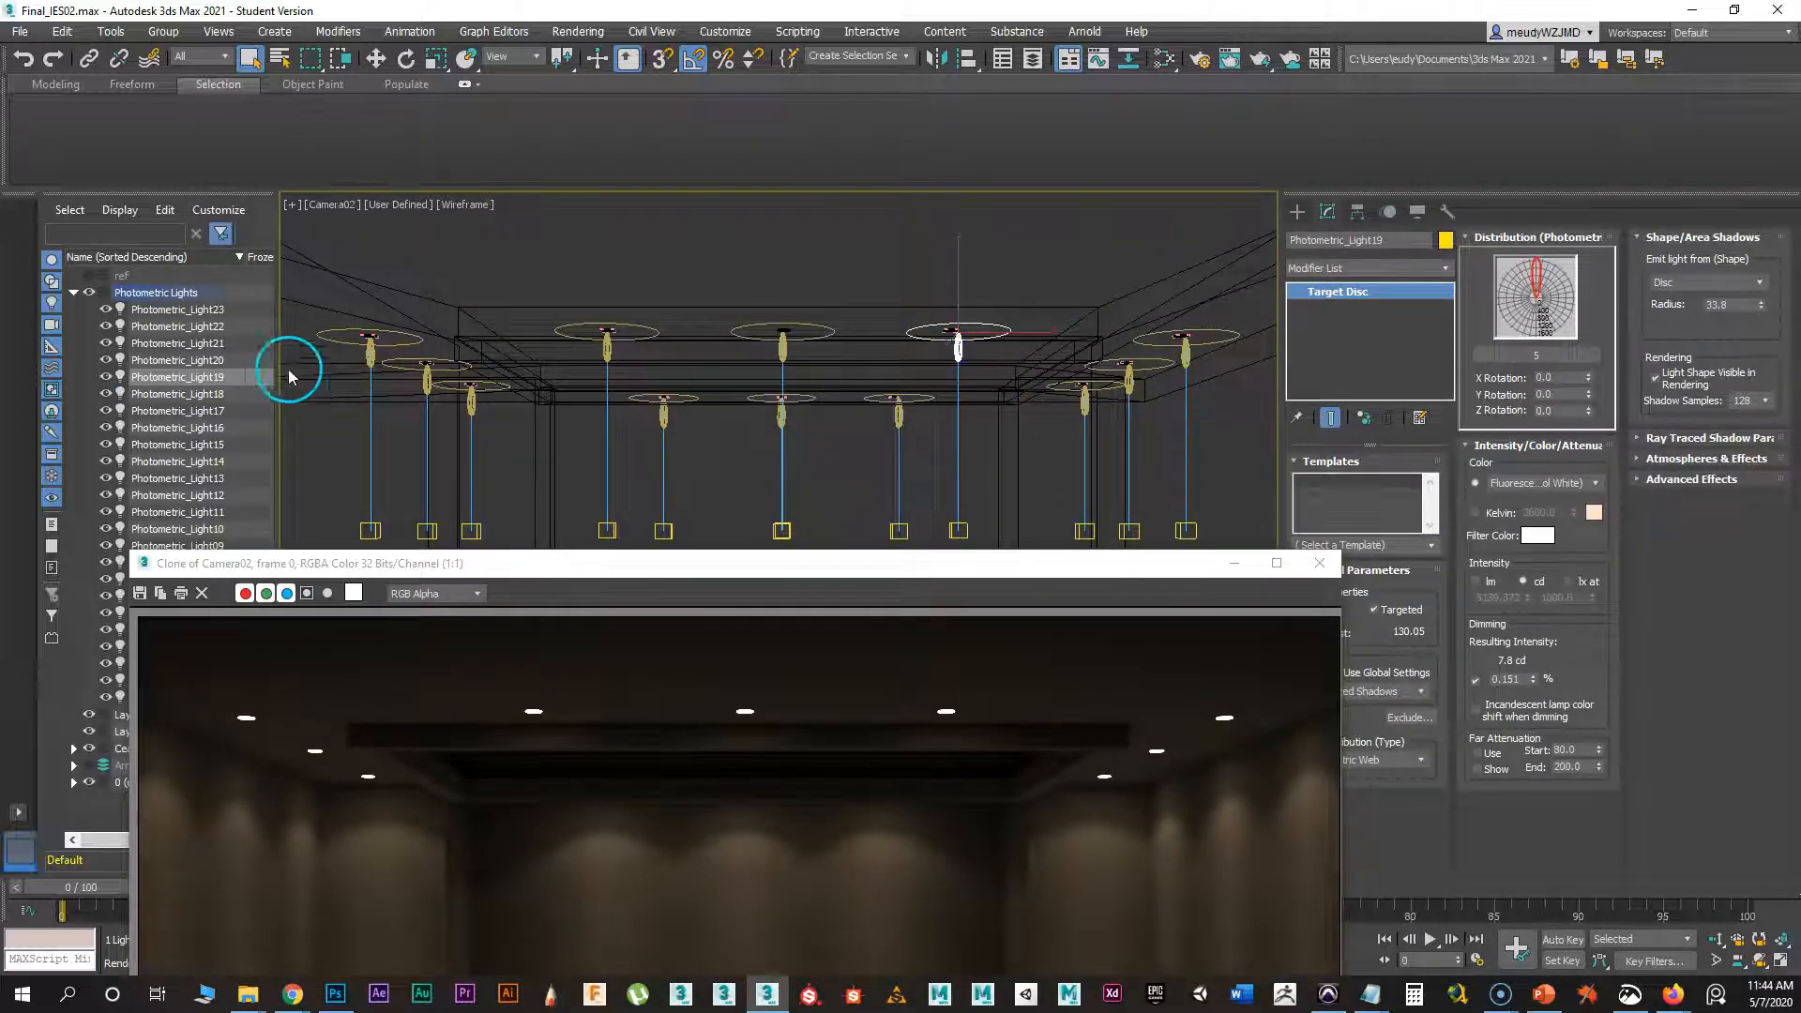
drag(918, 574, 842, 194)
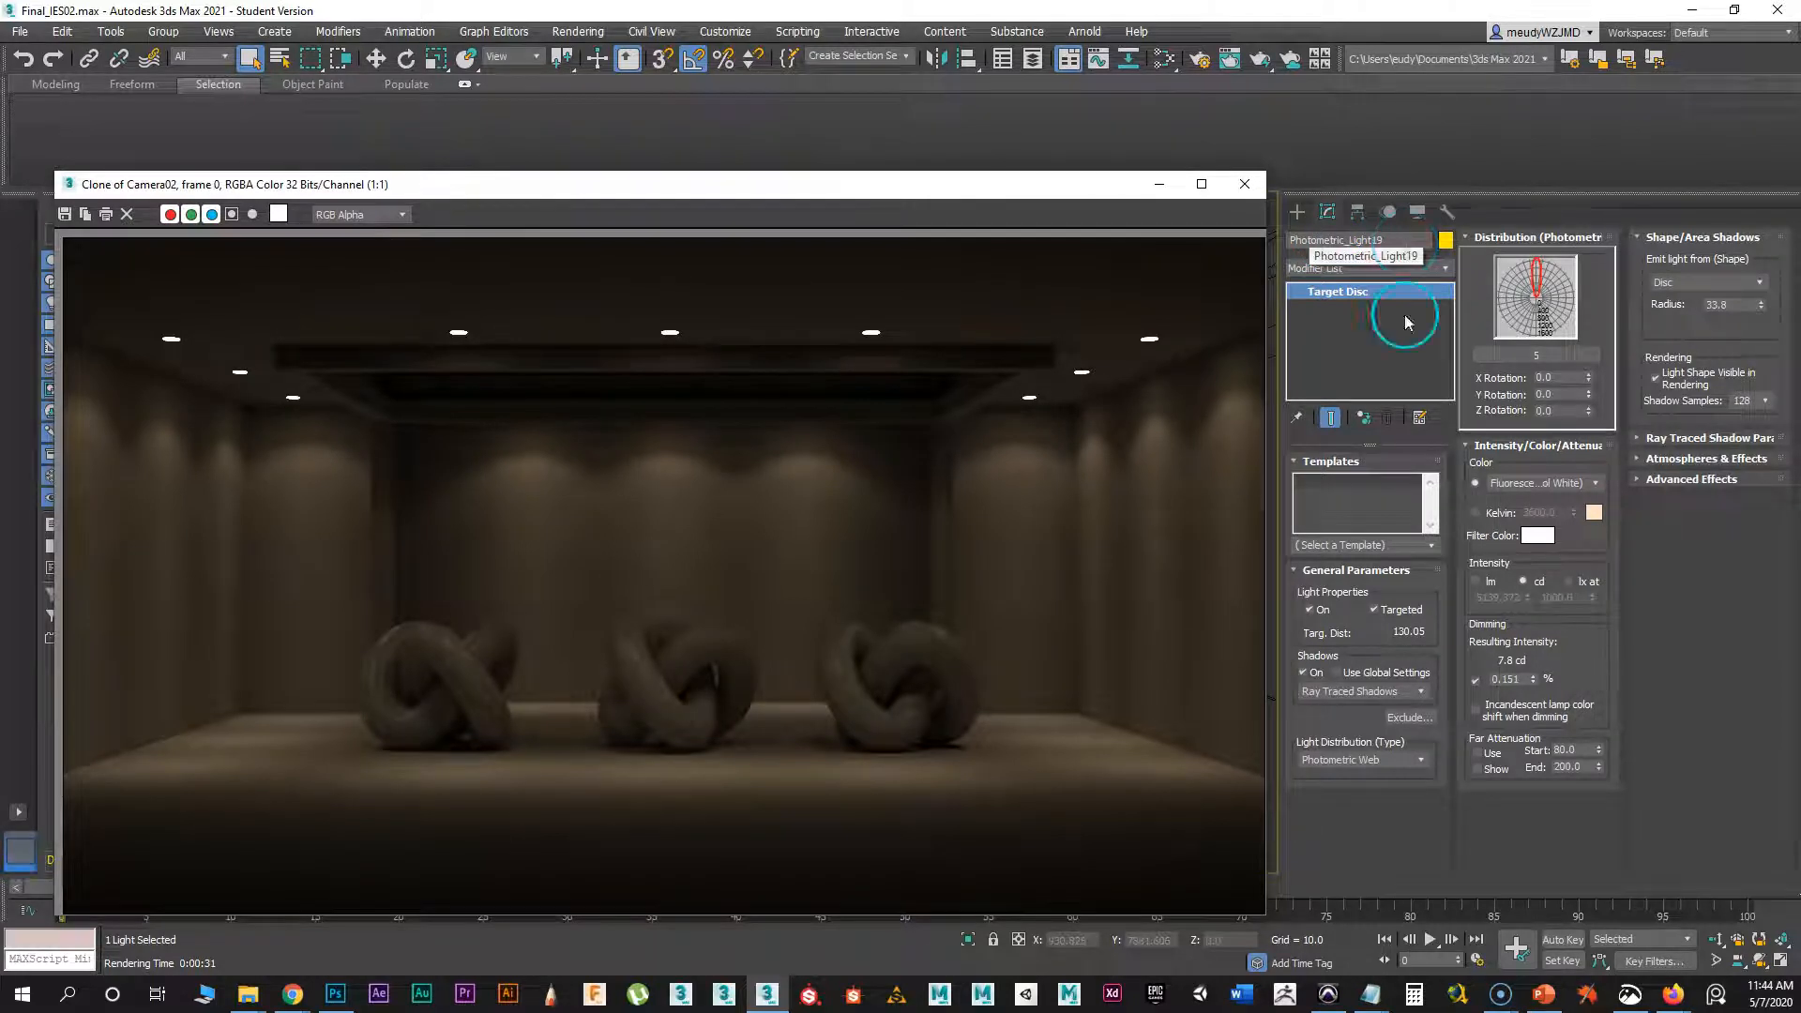
click(1422, 759)
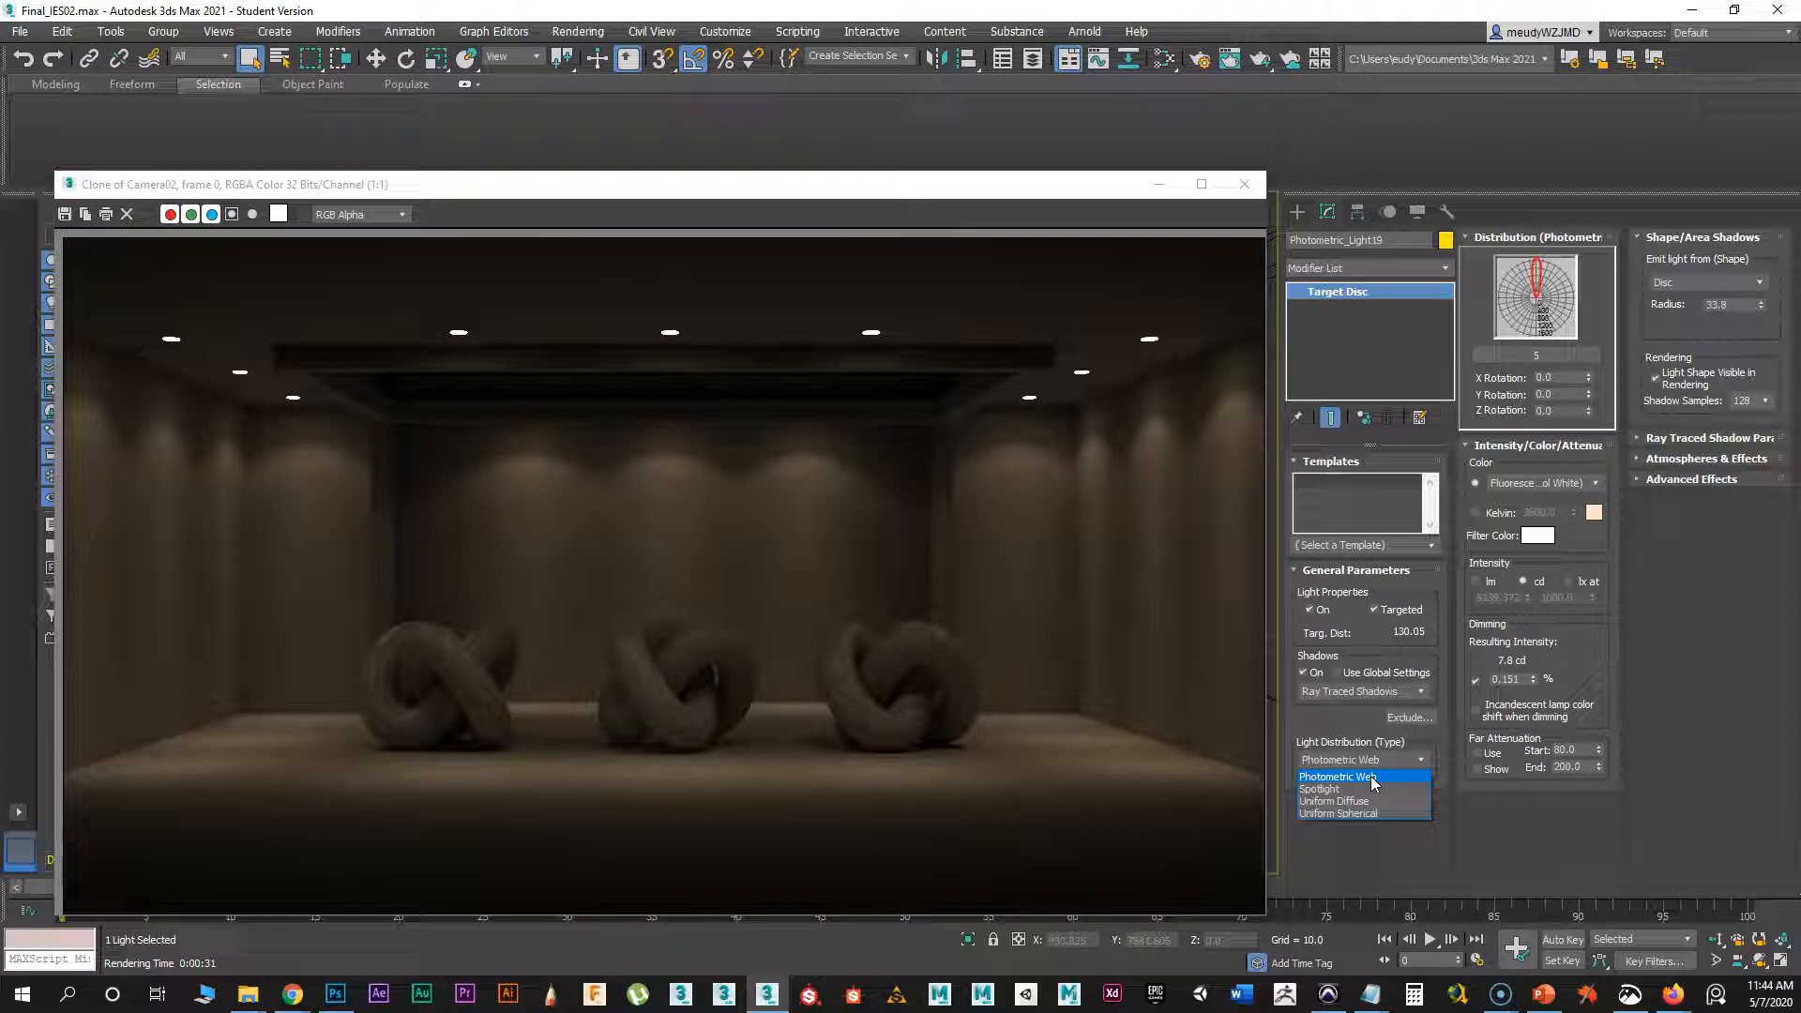
click(1333, 727)
click(1522, 710)
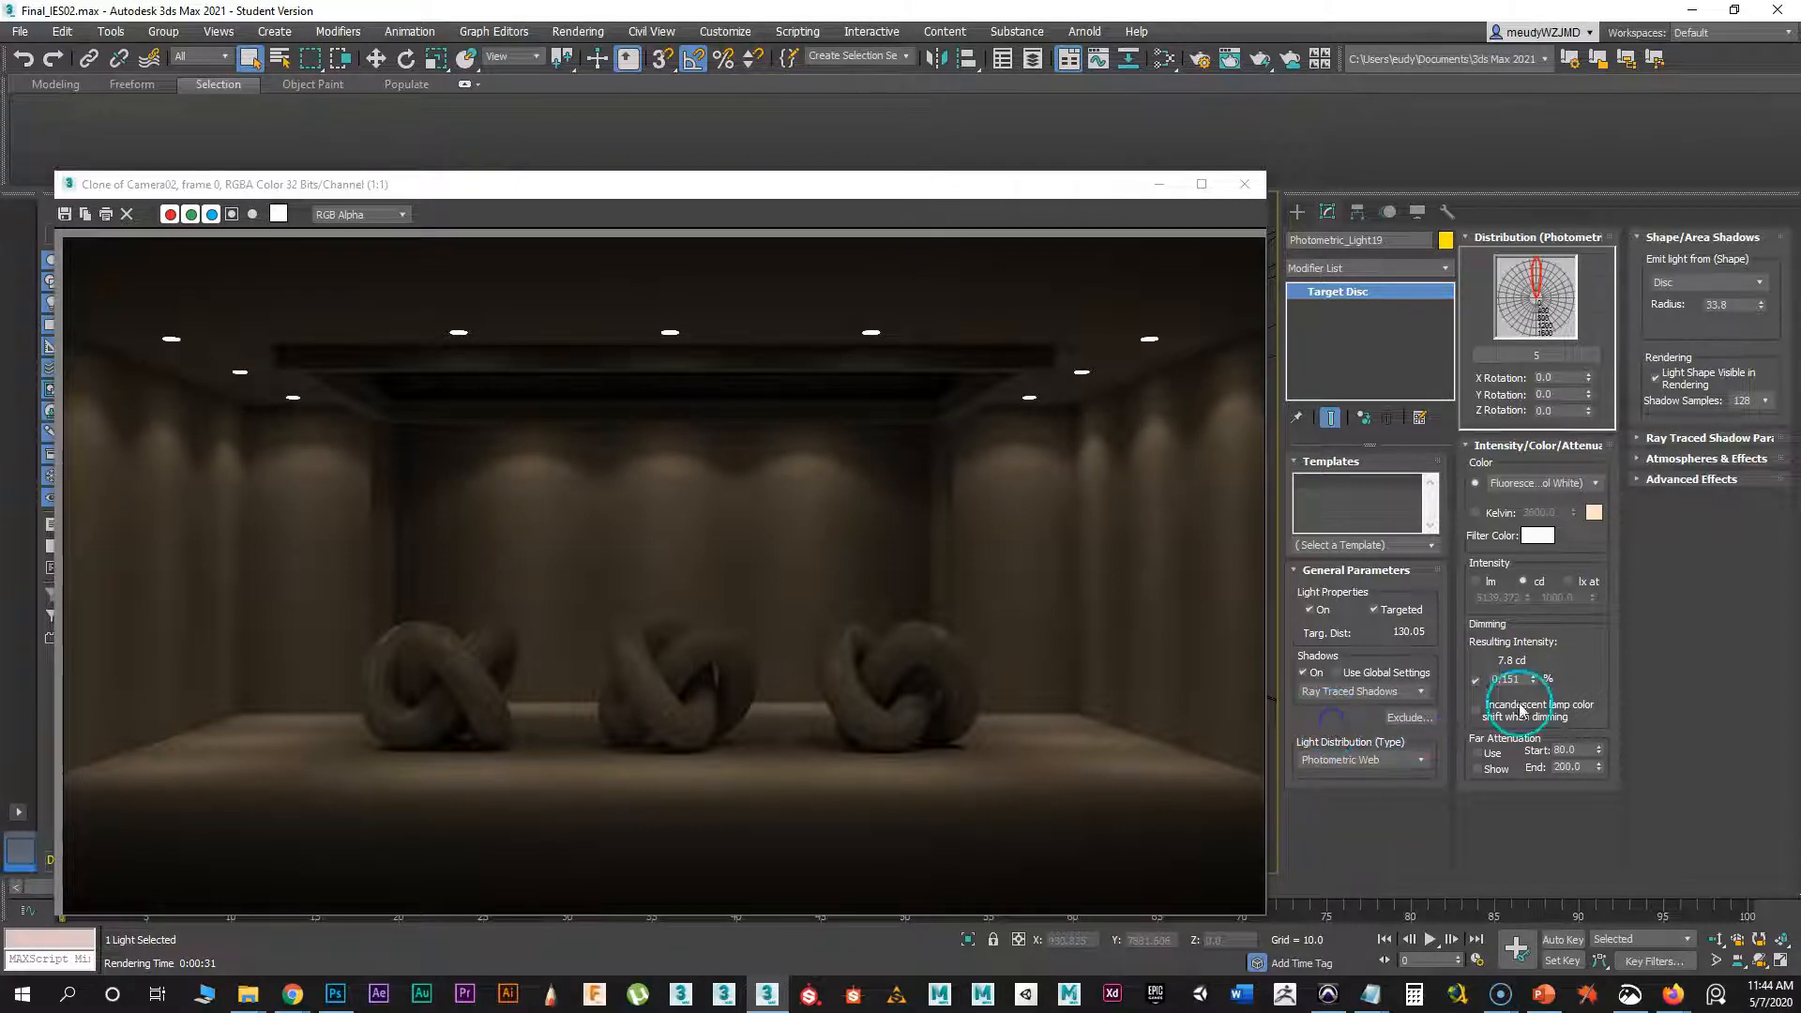
click(1521, 356)
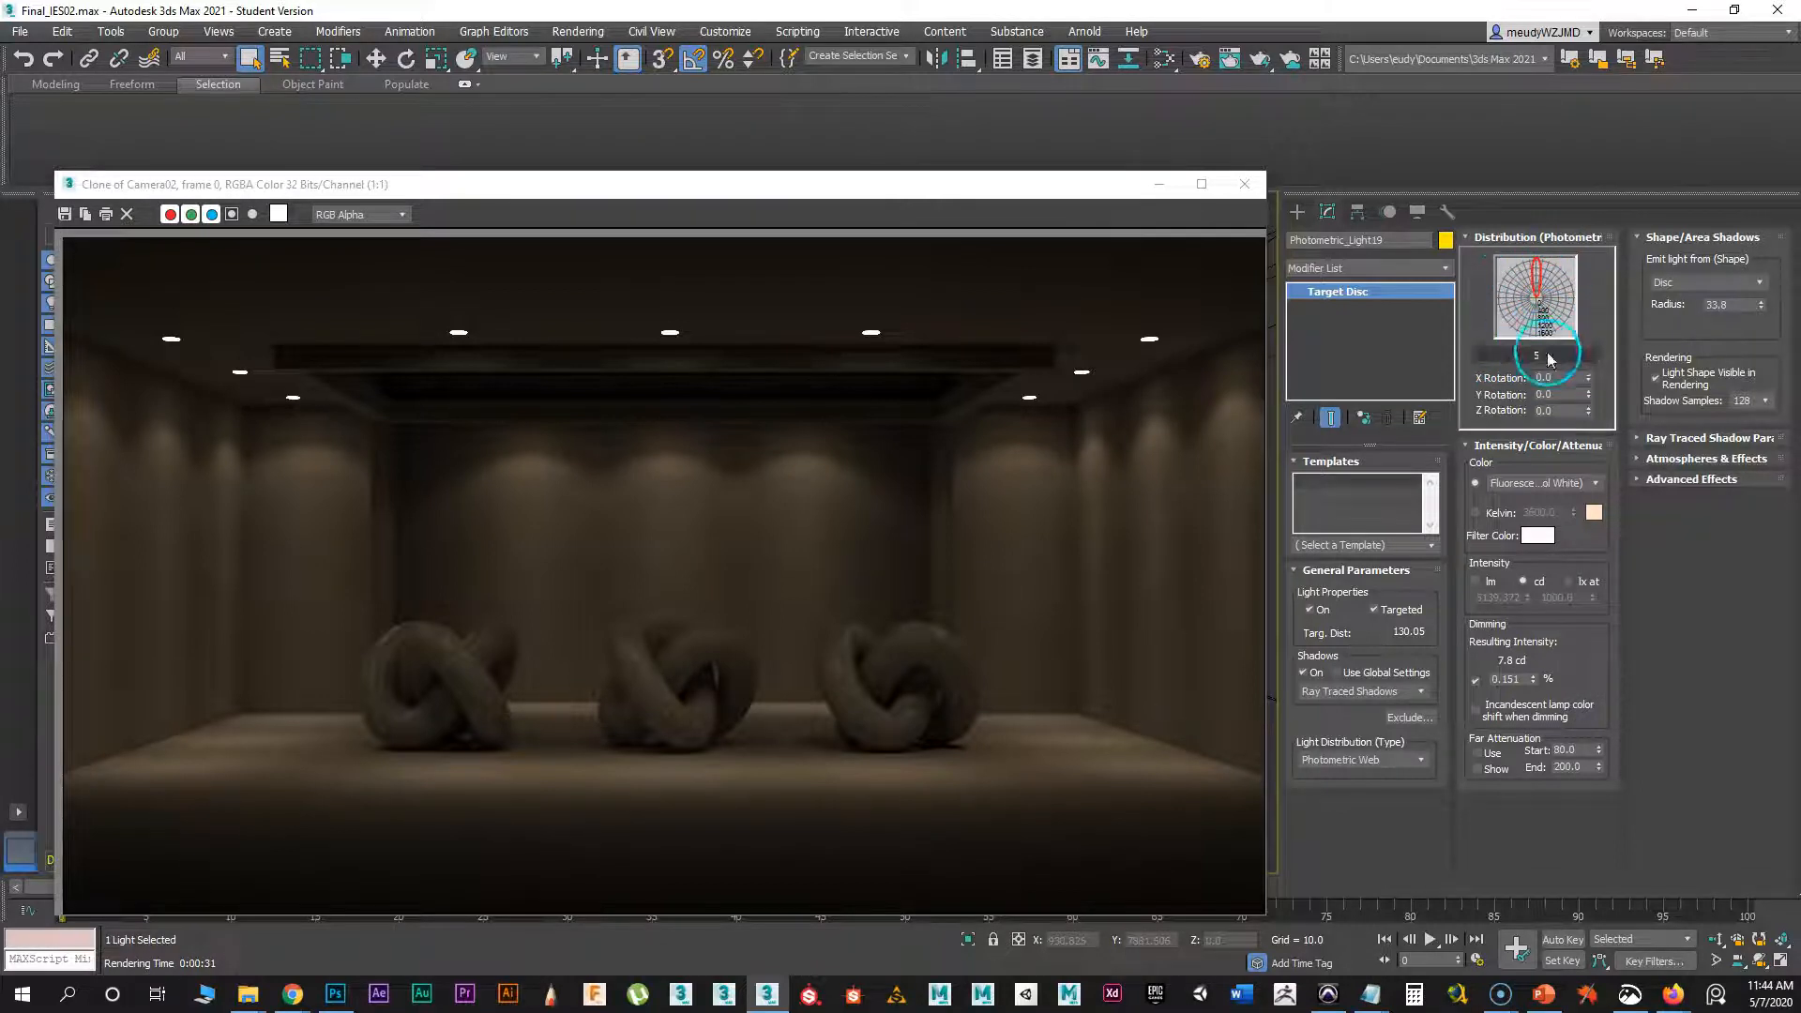
- Compare the cloned renders and the photometric light's color presets, and switch its color to the Kelvin option
drag(1100, 197, 1150, 143)
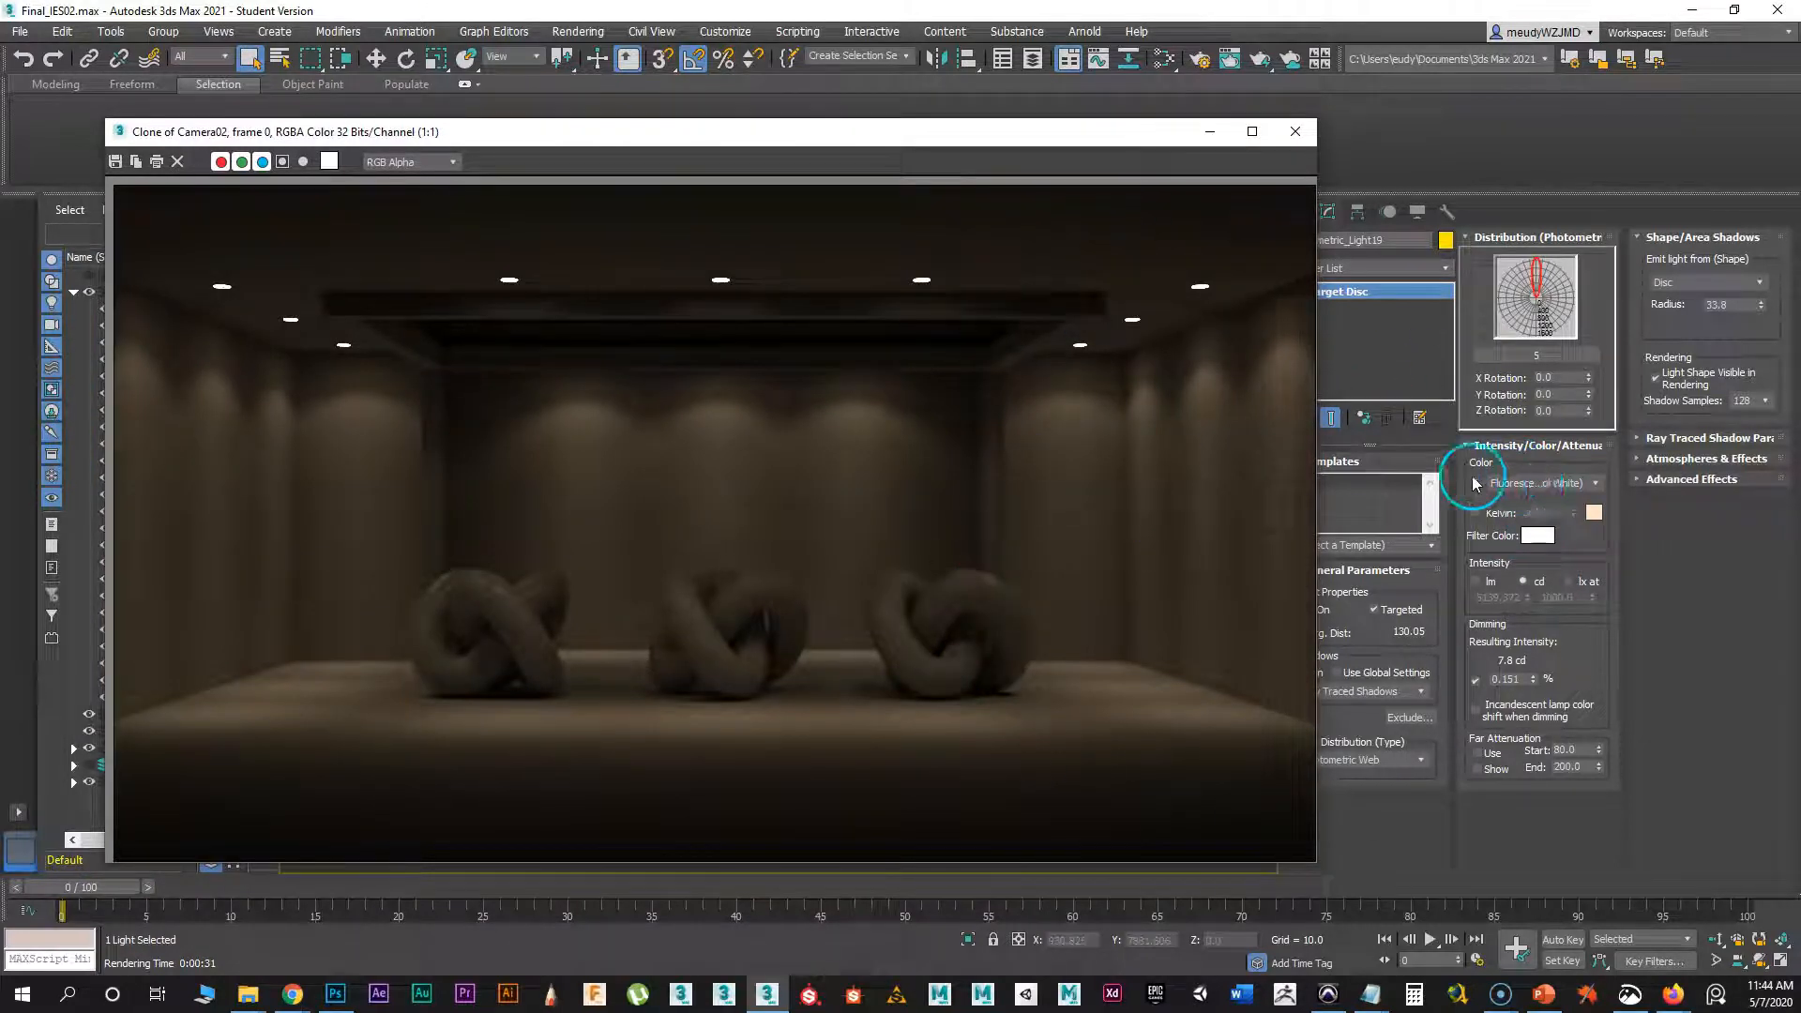
drag(1141, 143, 1167, 119)
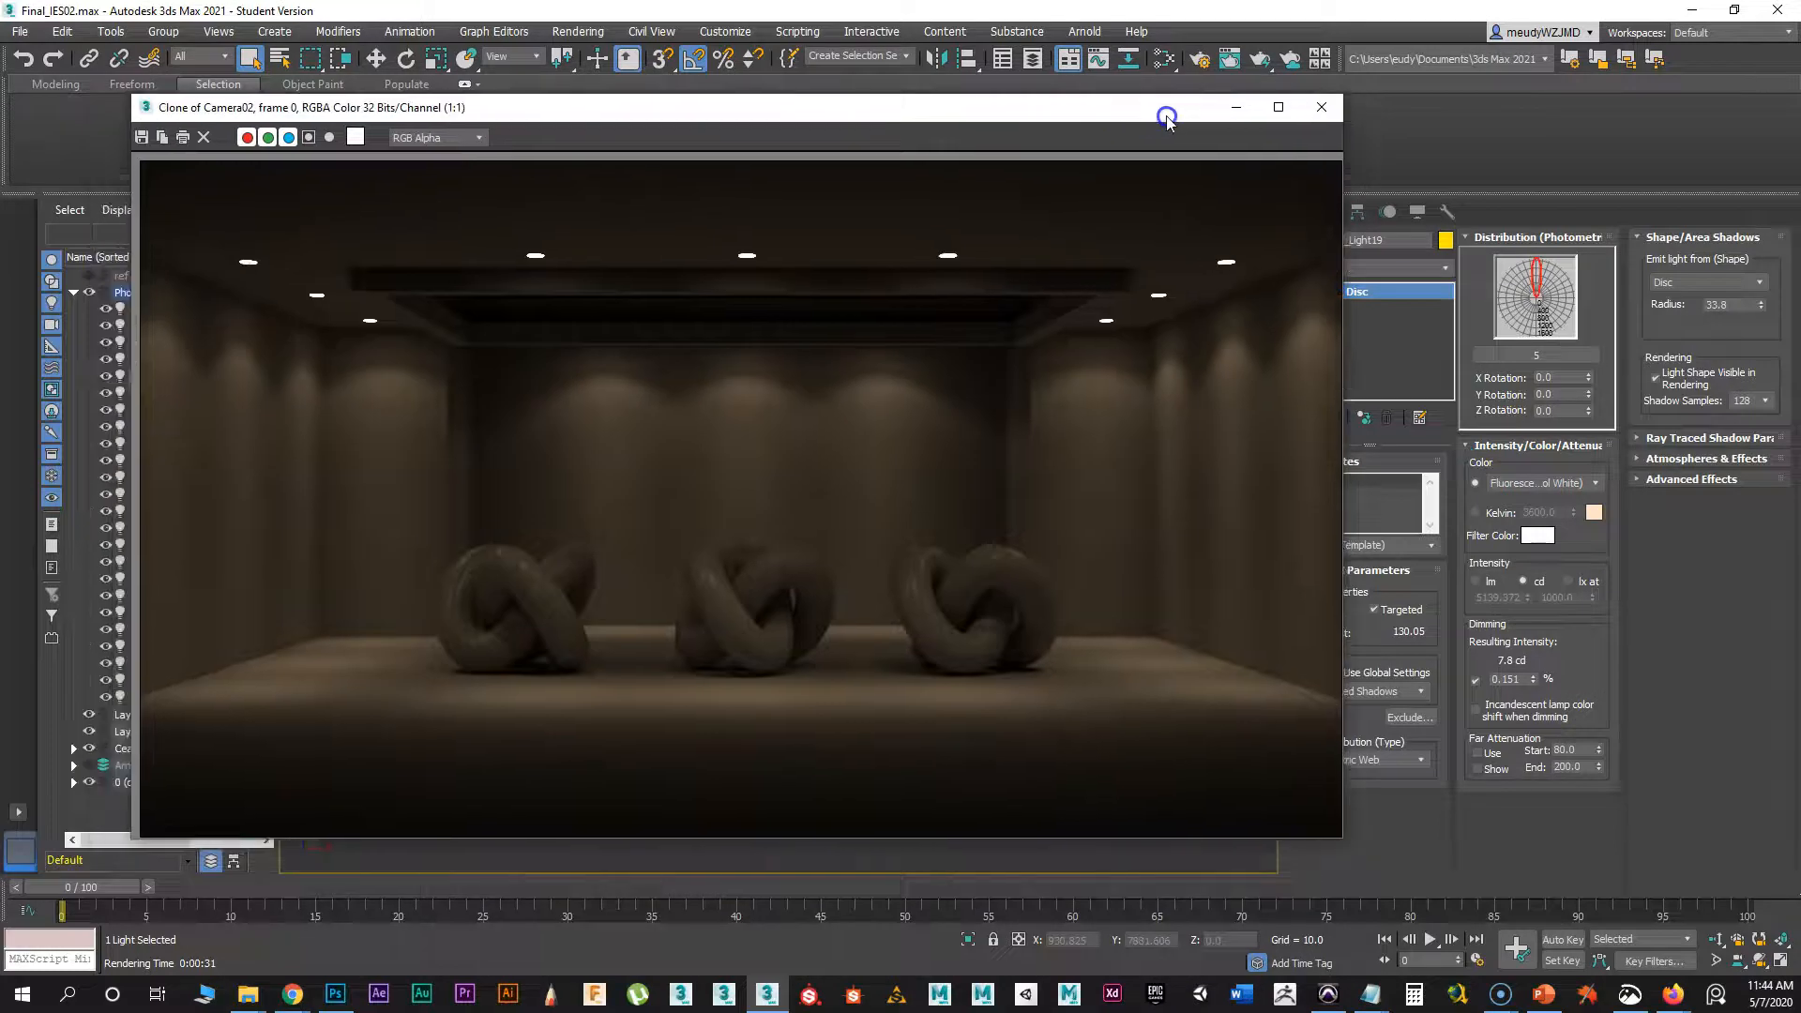
click(1535, 484)
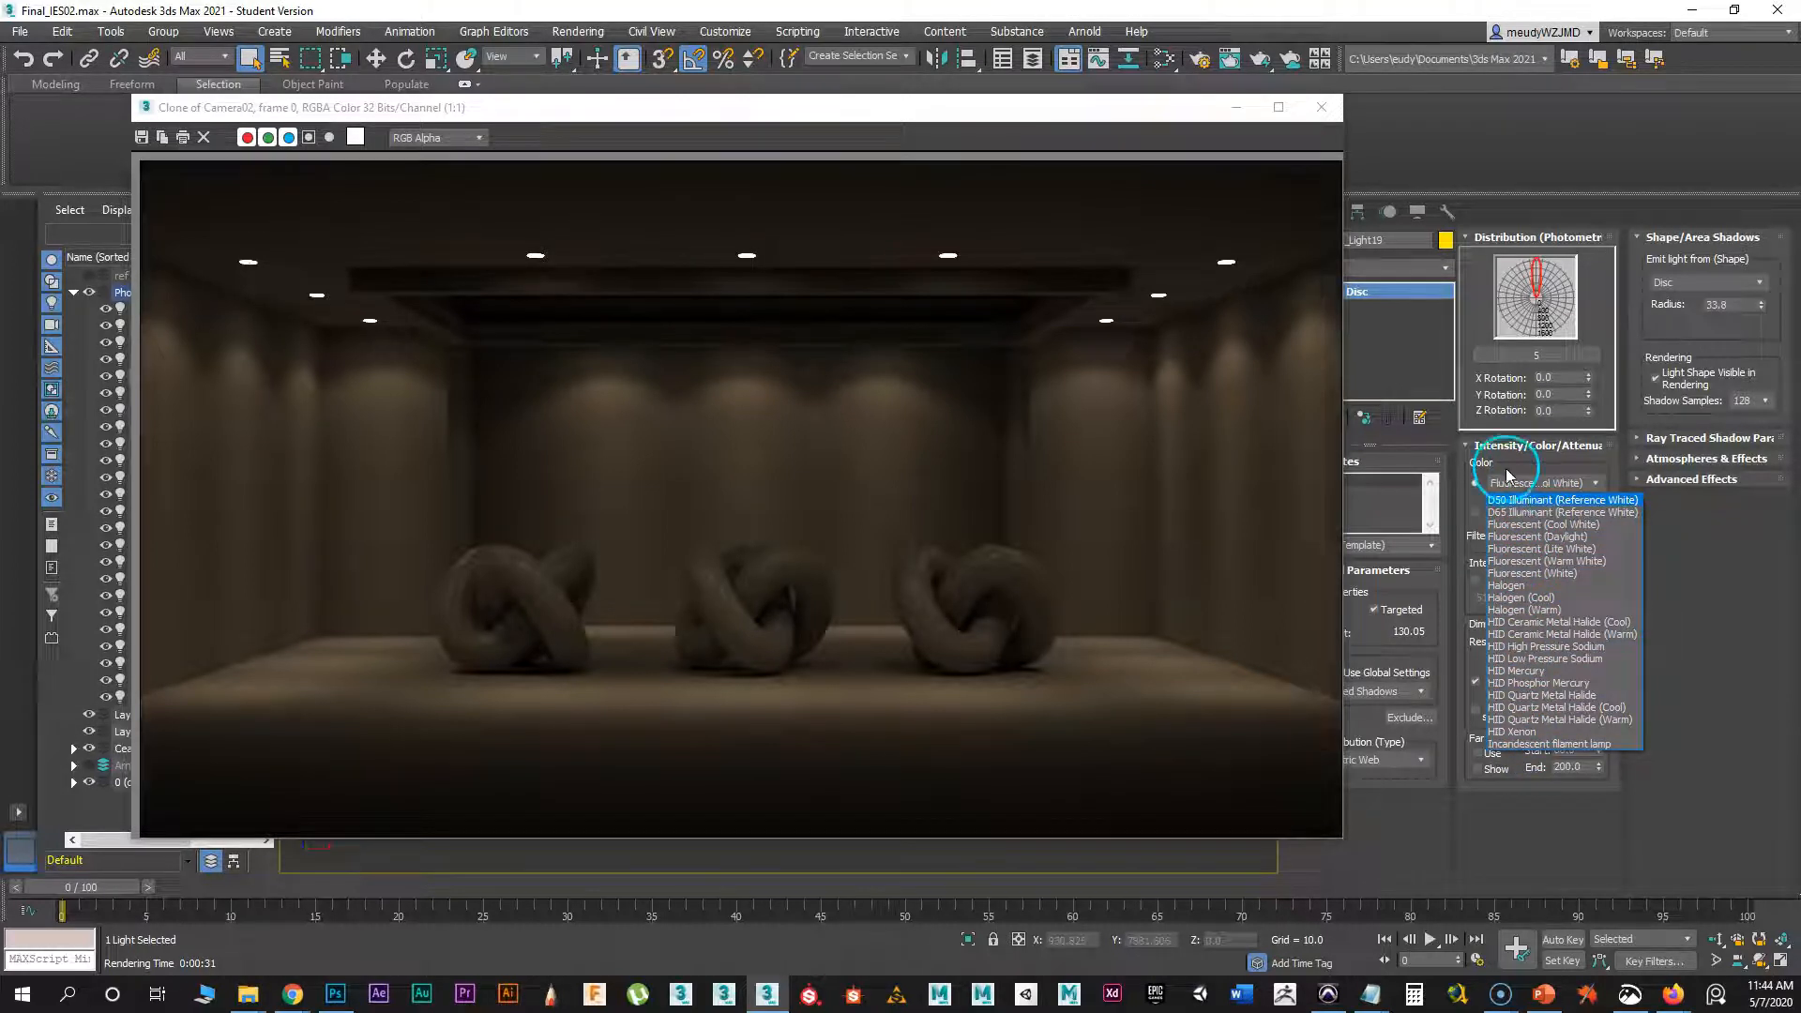
click(1506, 465)
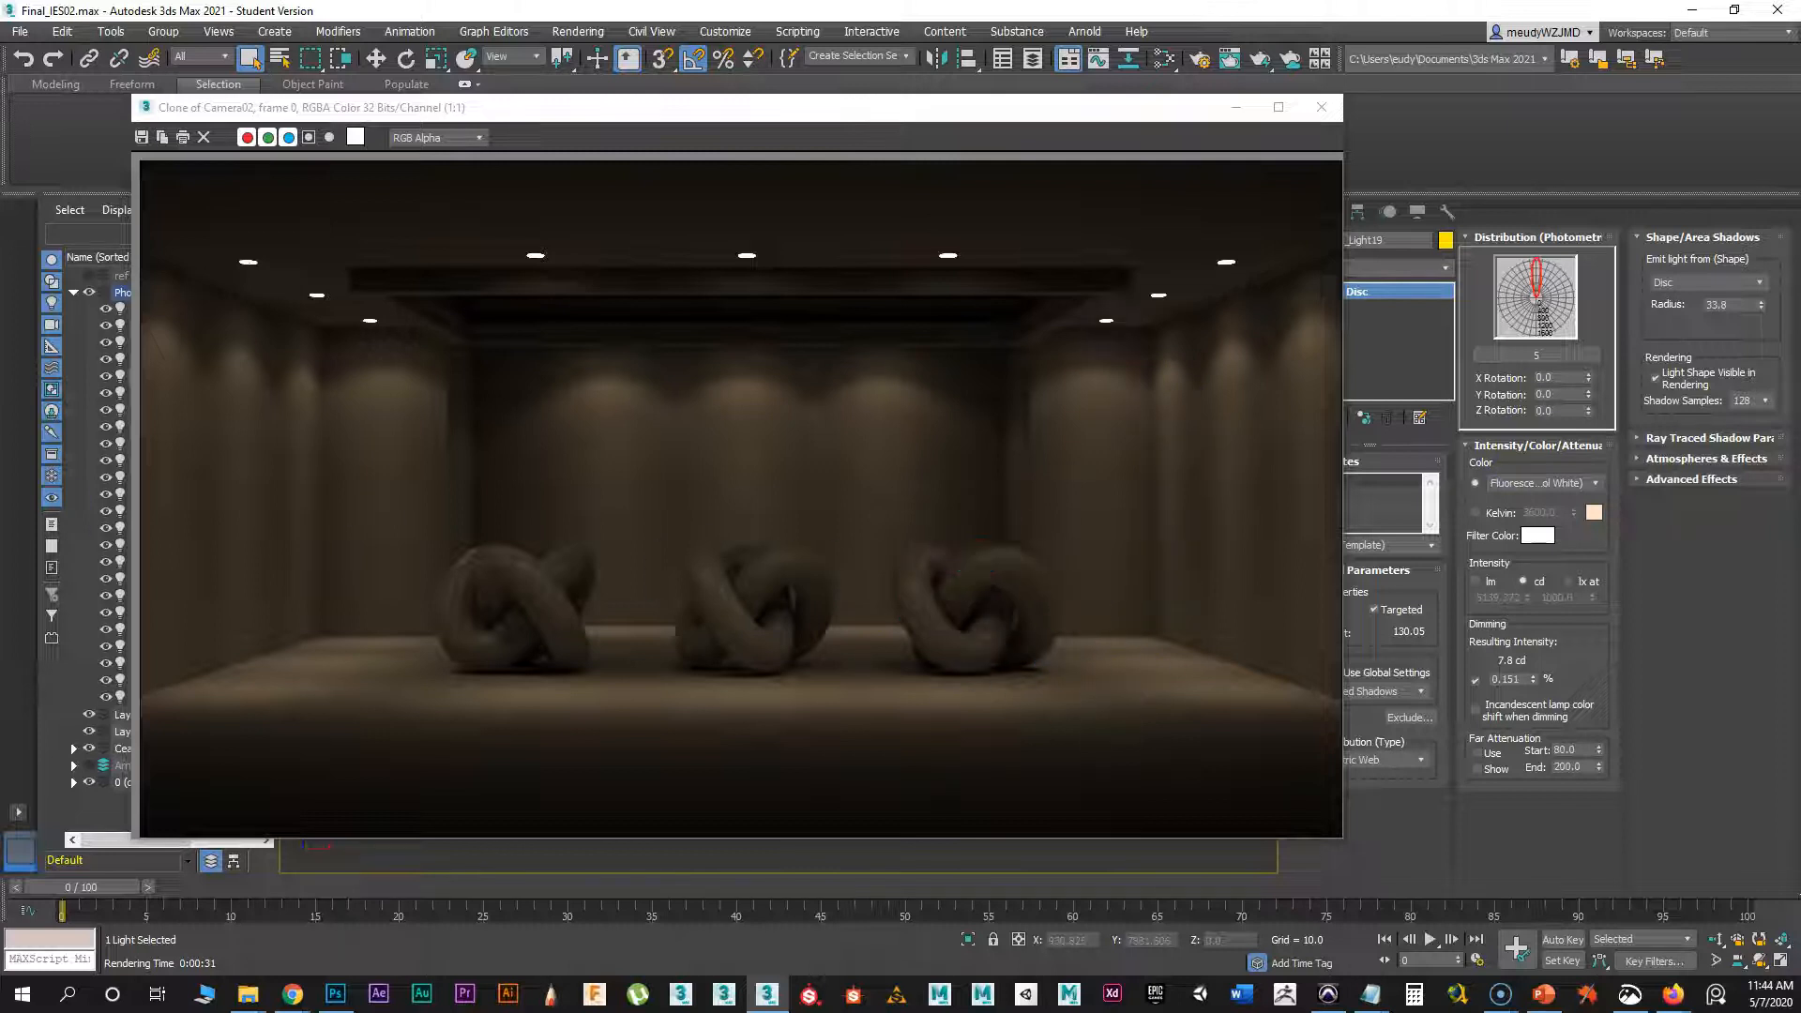
drag(0, 657, 1118, 130)
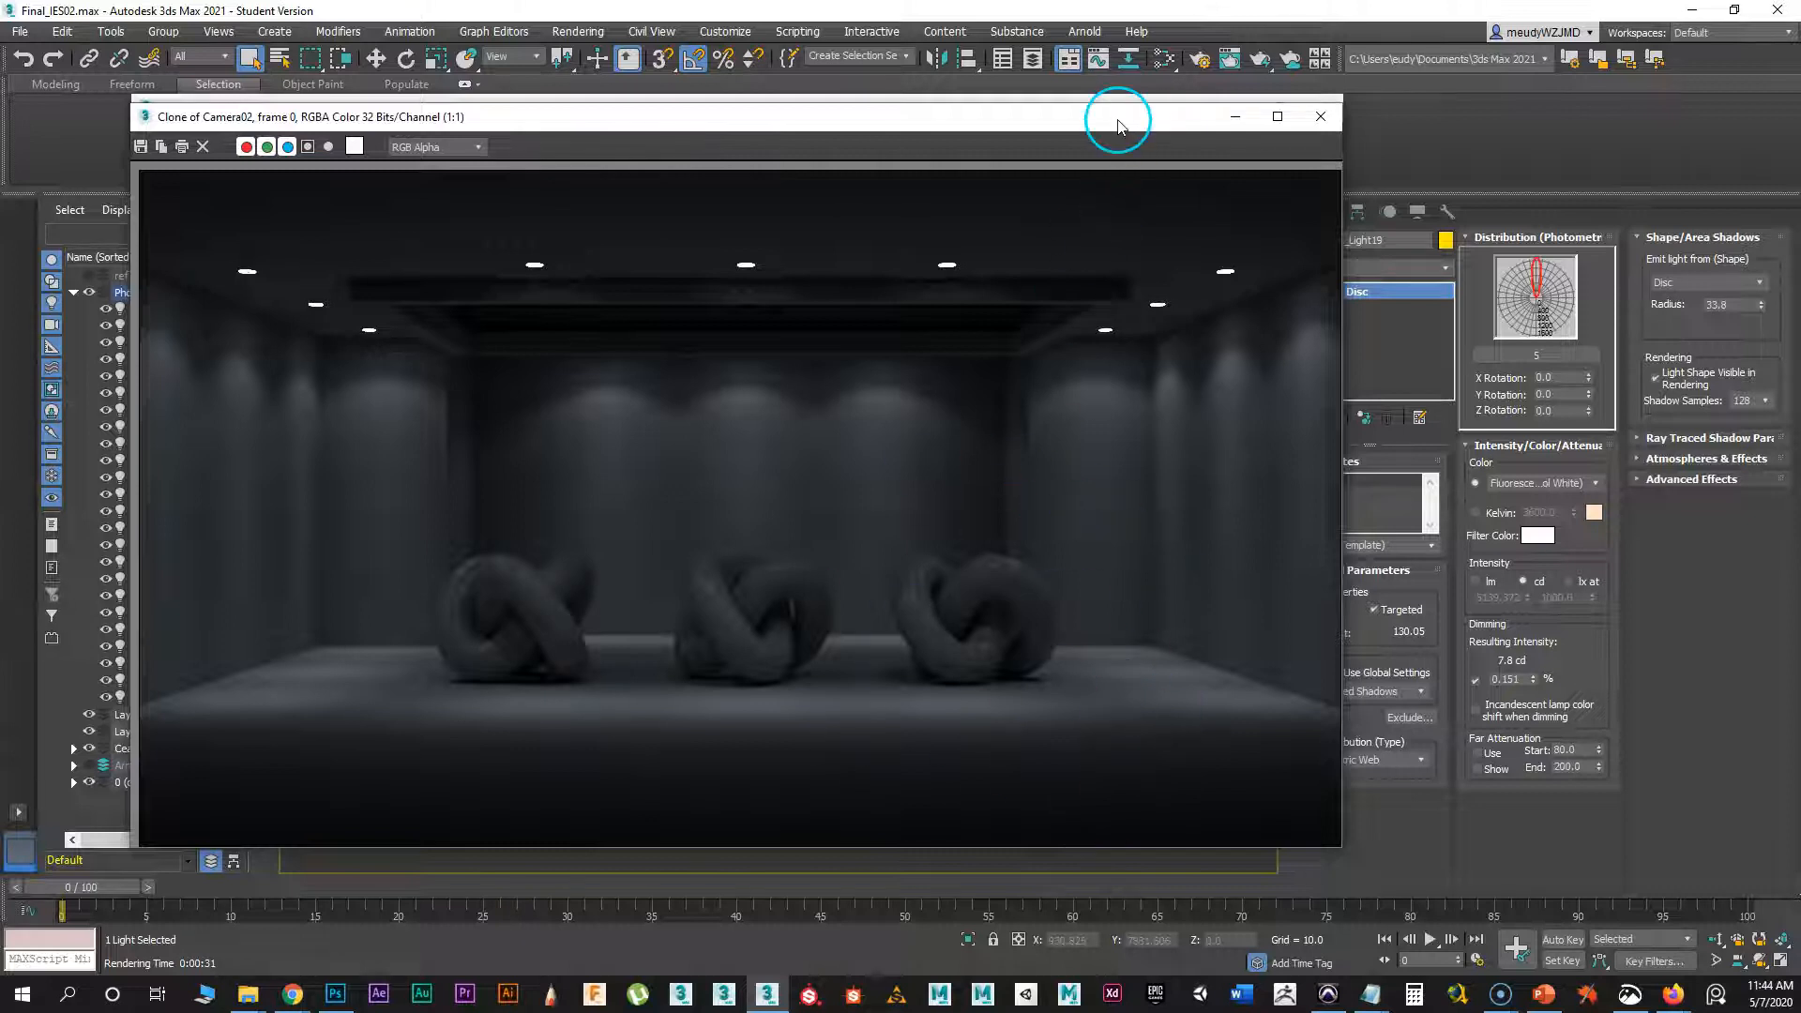
drag(1118, 120, 0, 657)
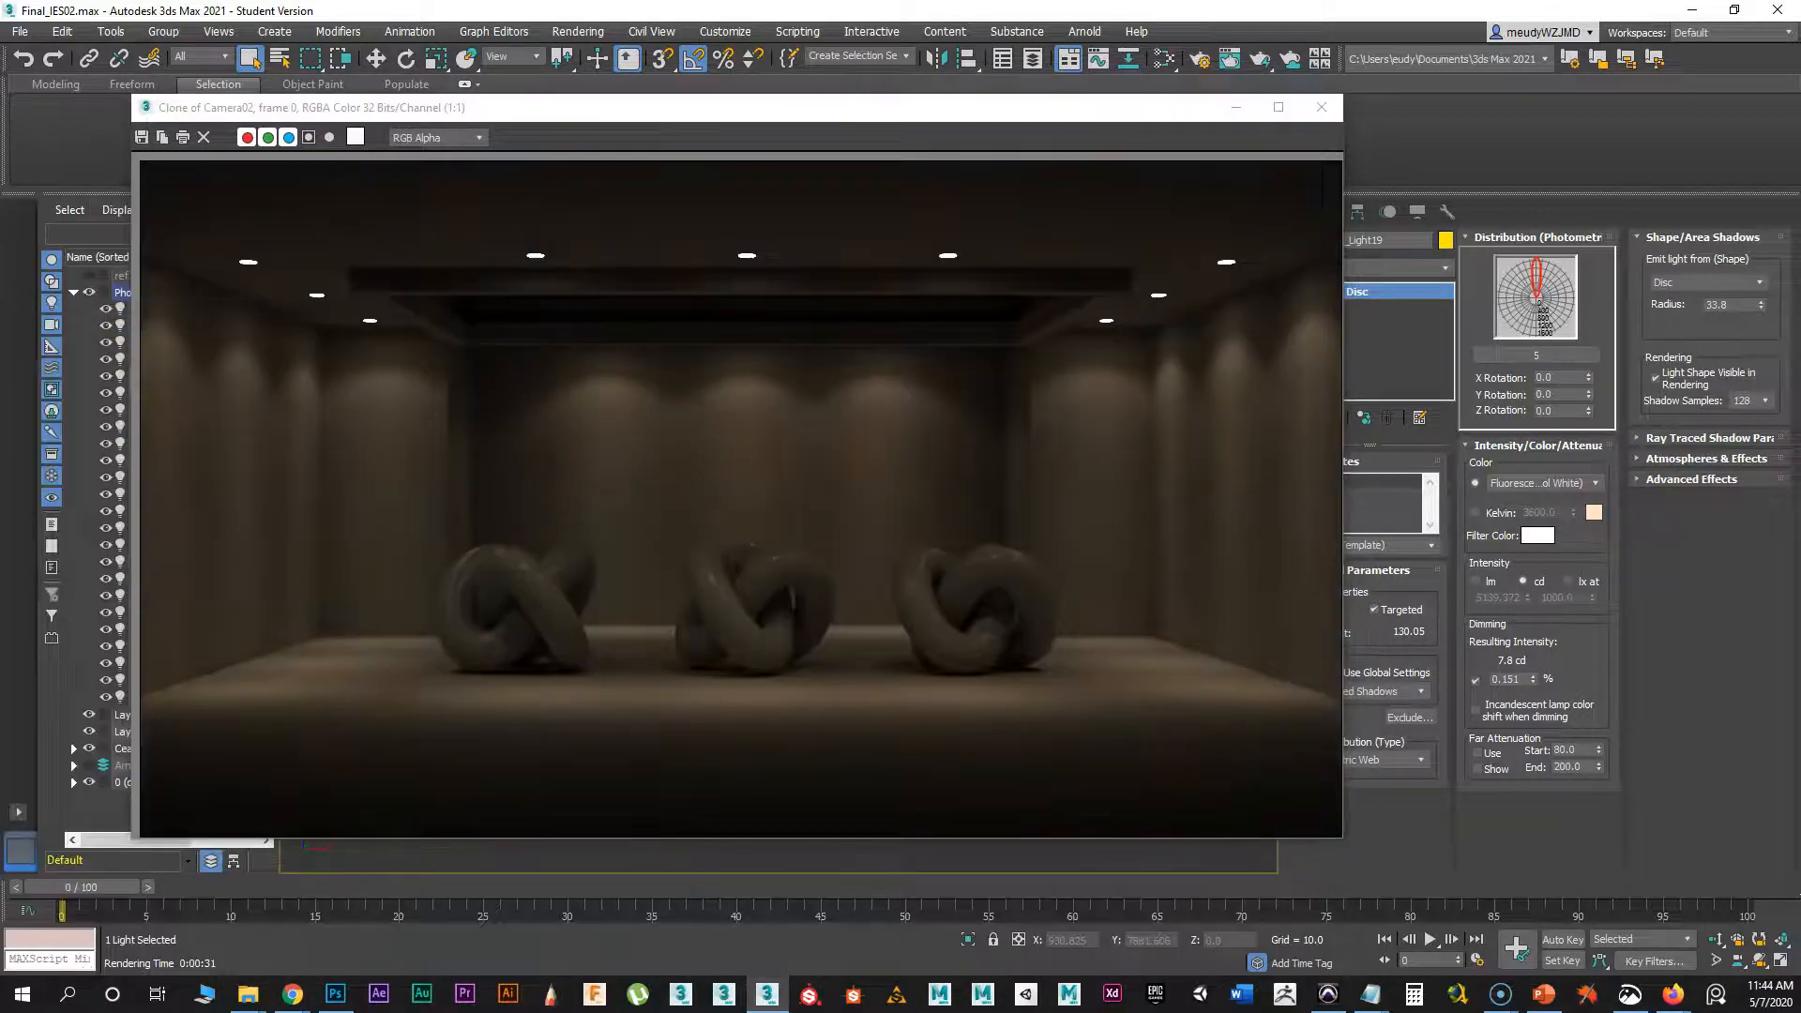
drag(595, 110, 0, 657)
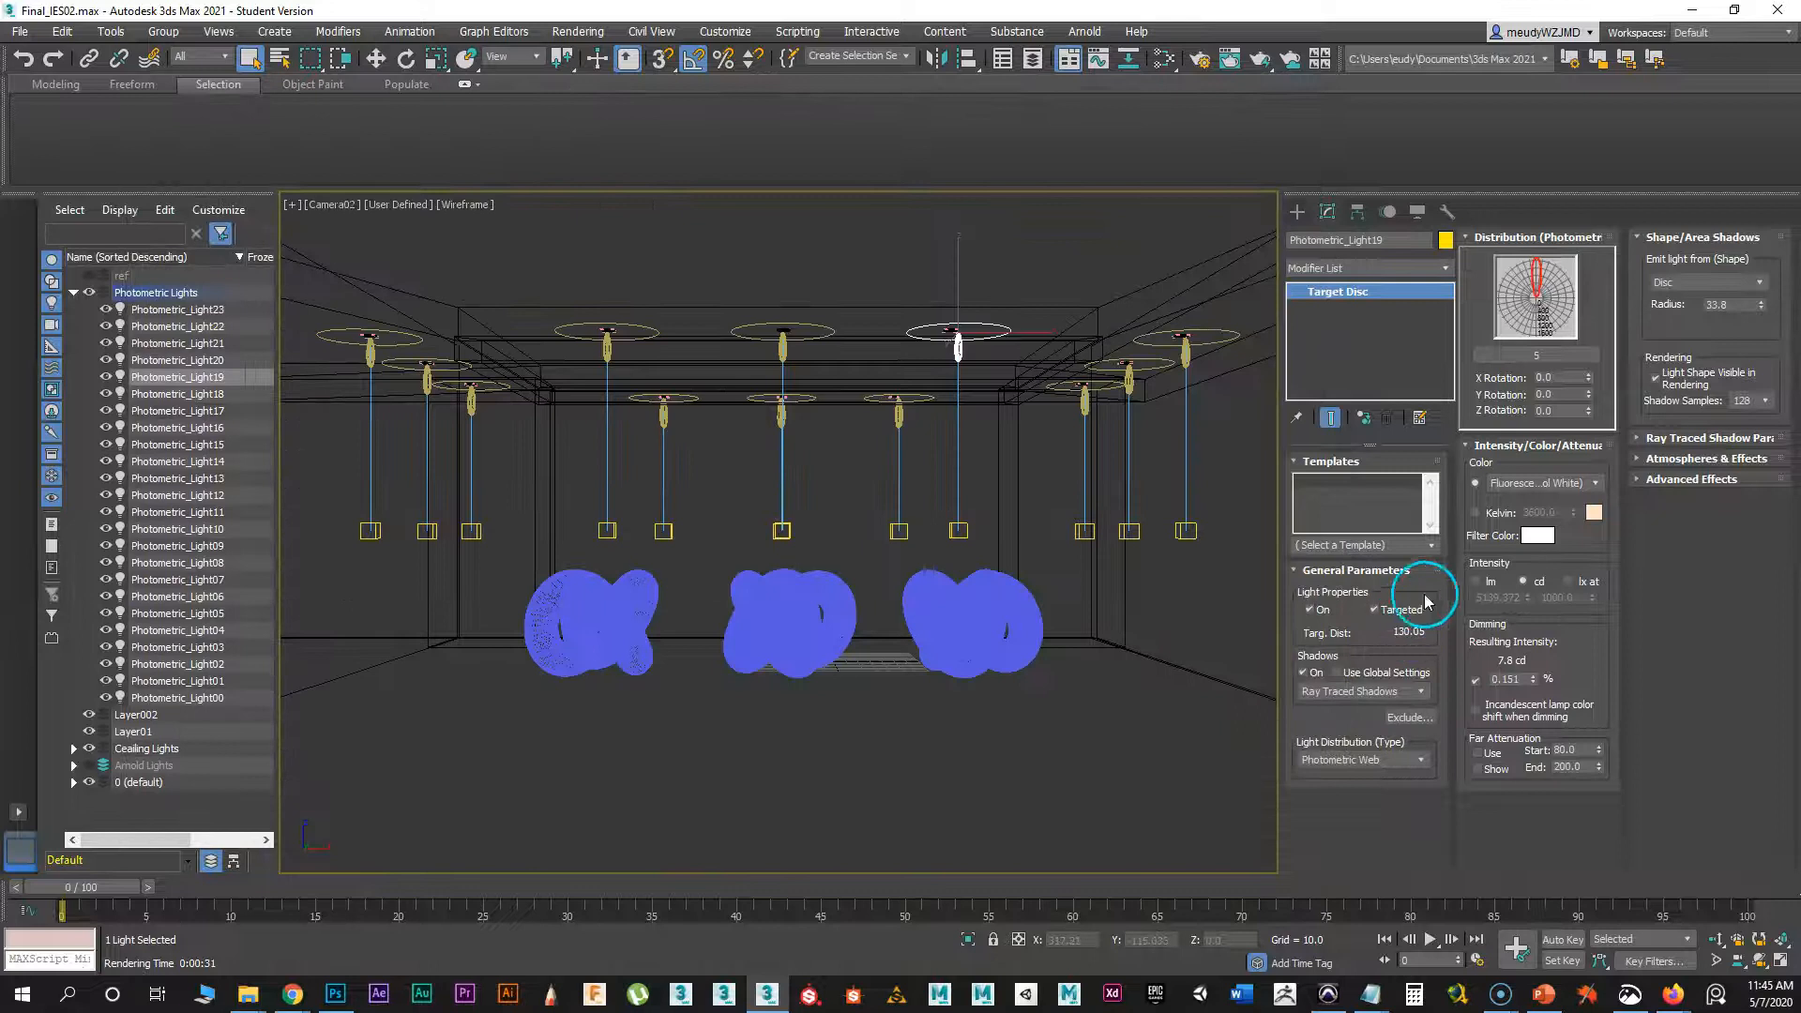
click(1476, 514)
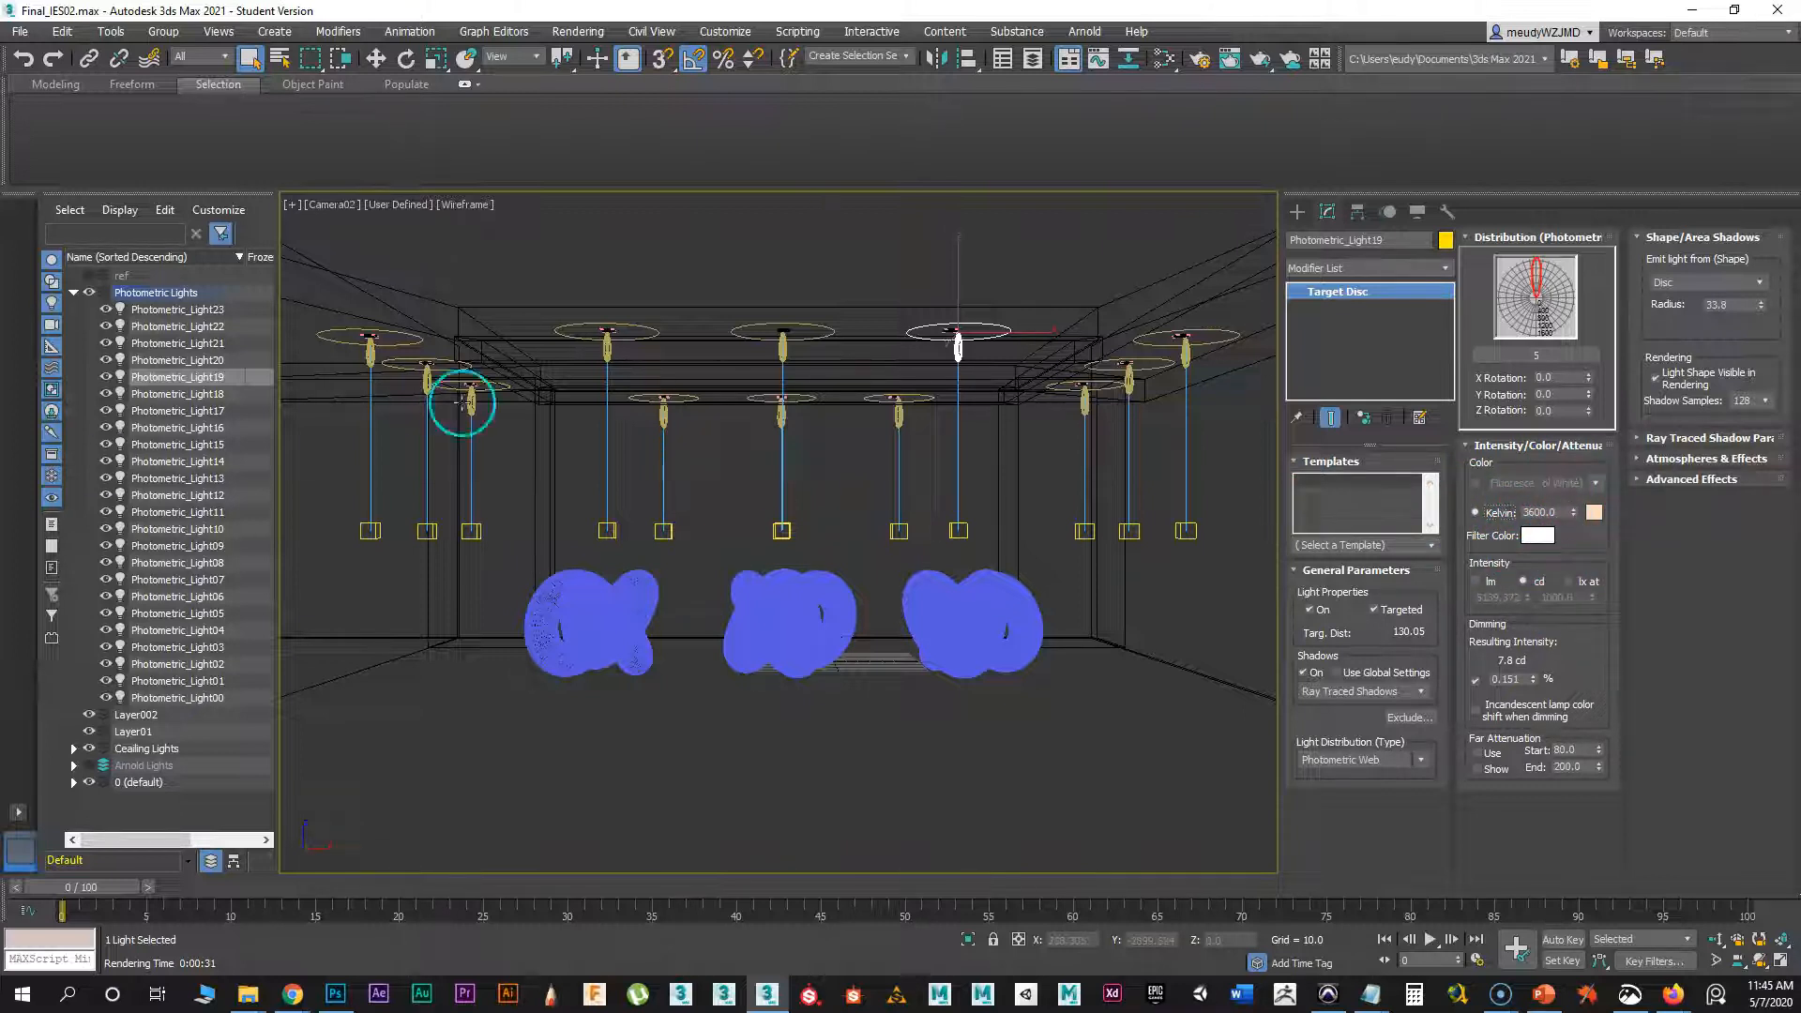
- Hide the Photometric Lights layer, show the Arnold Lights layer, and select the front-row centre Arnold light
click(782, 347)
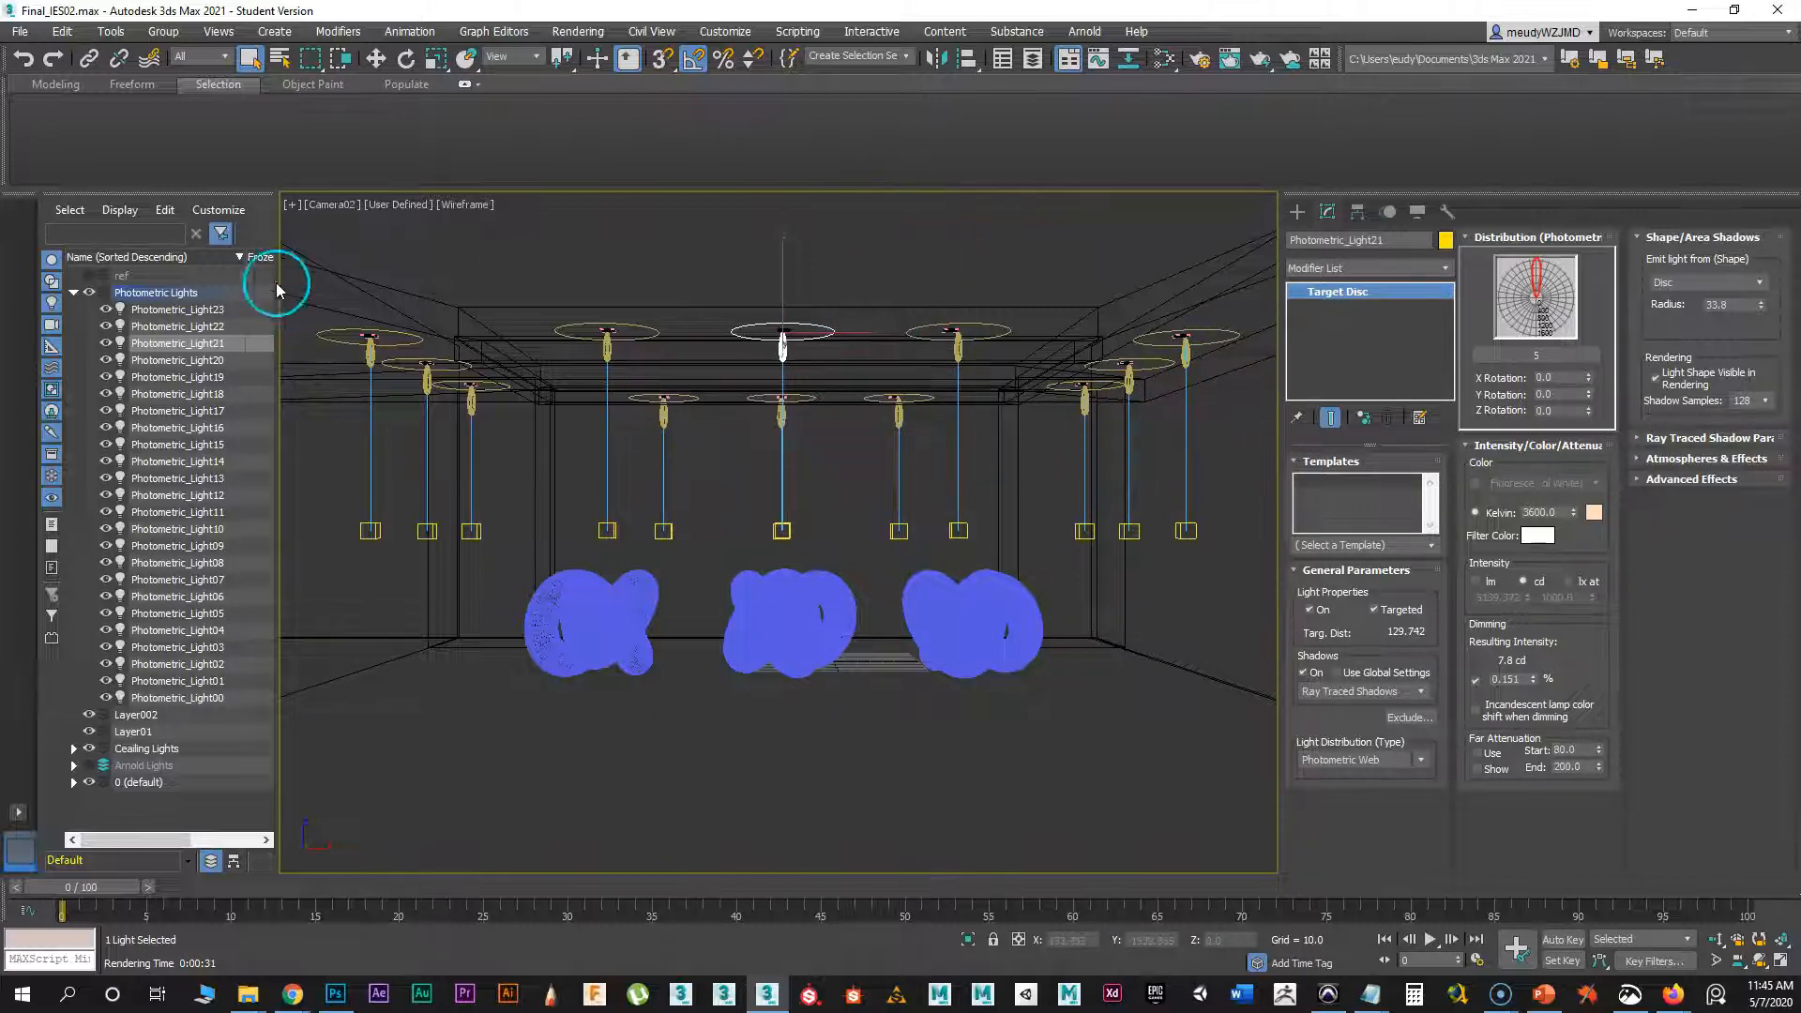
click(89, 295)
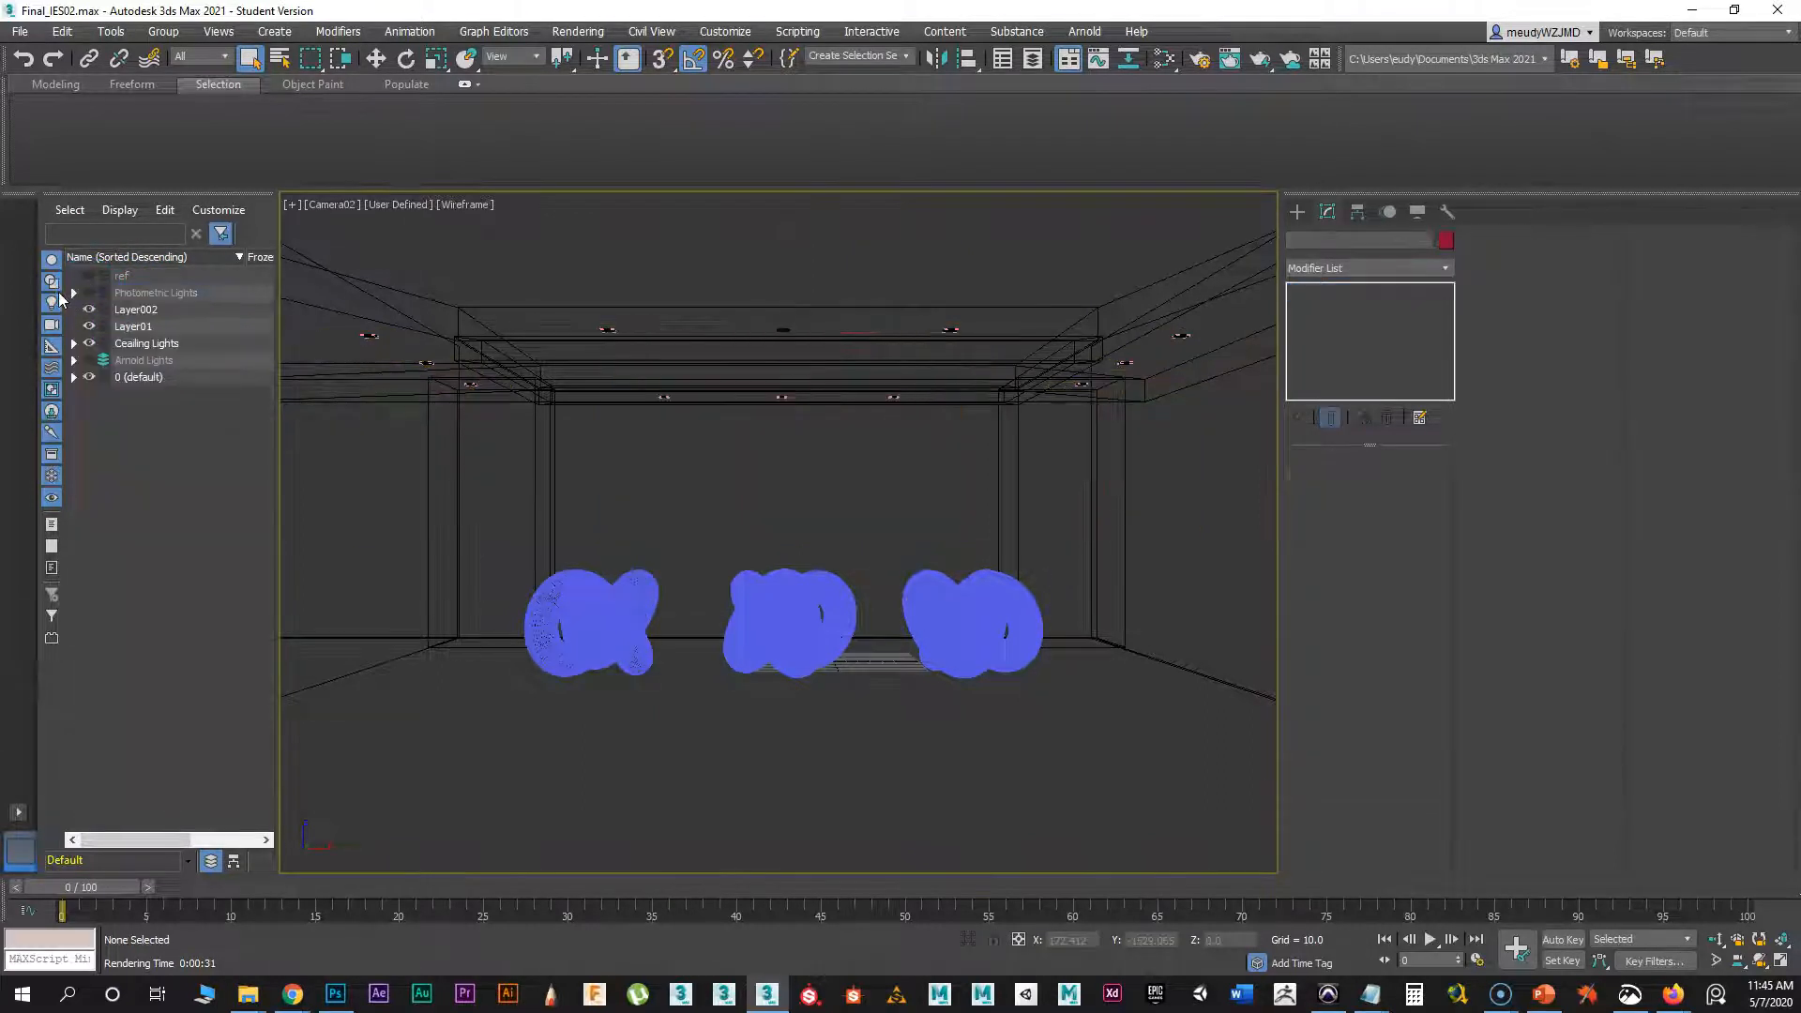
click(89, 361)
click(780, 339)
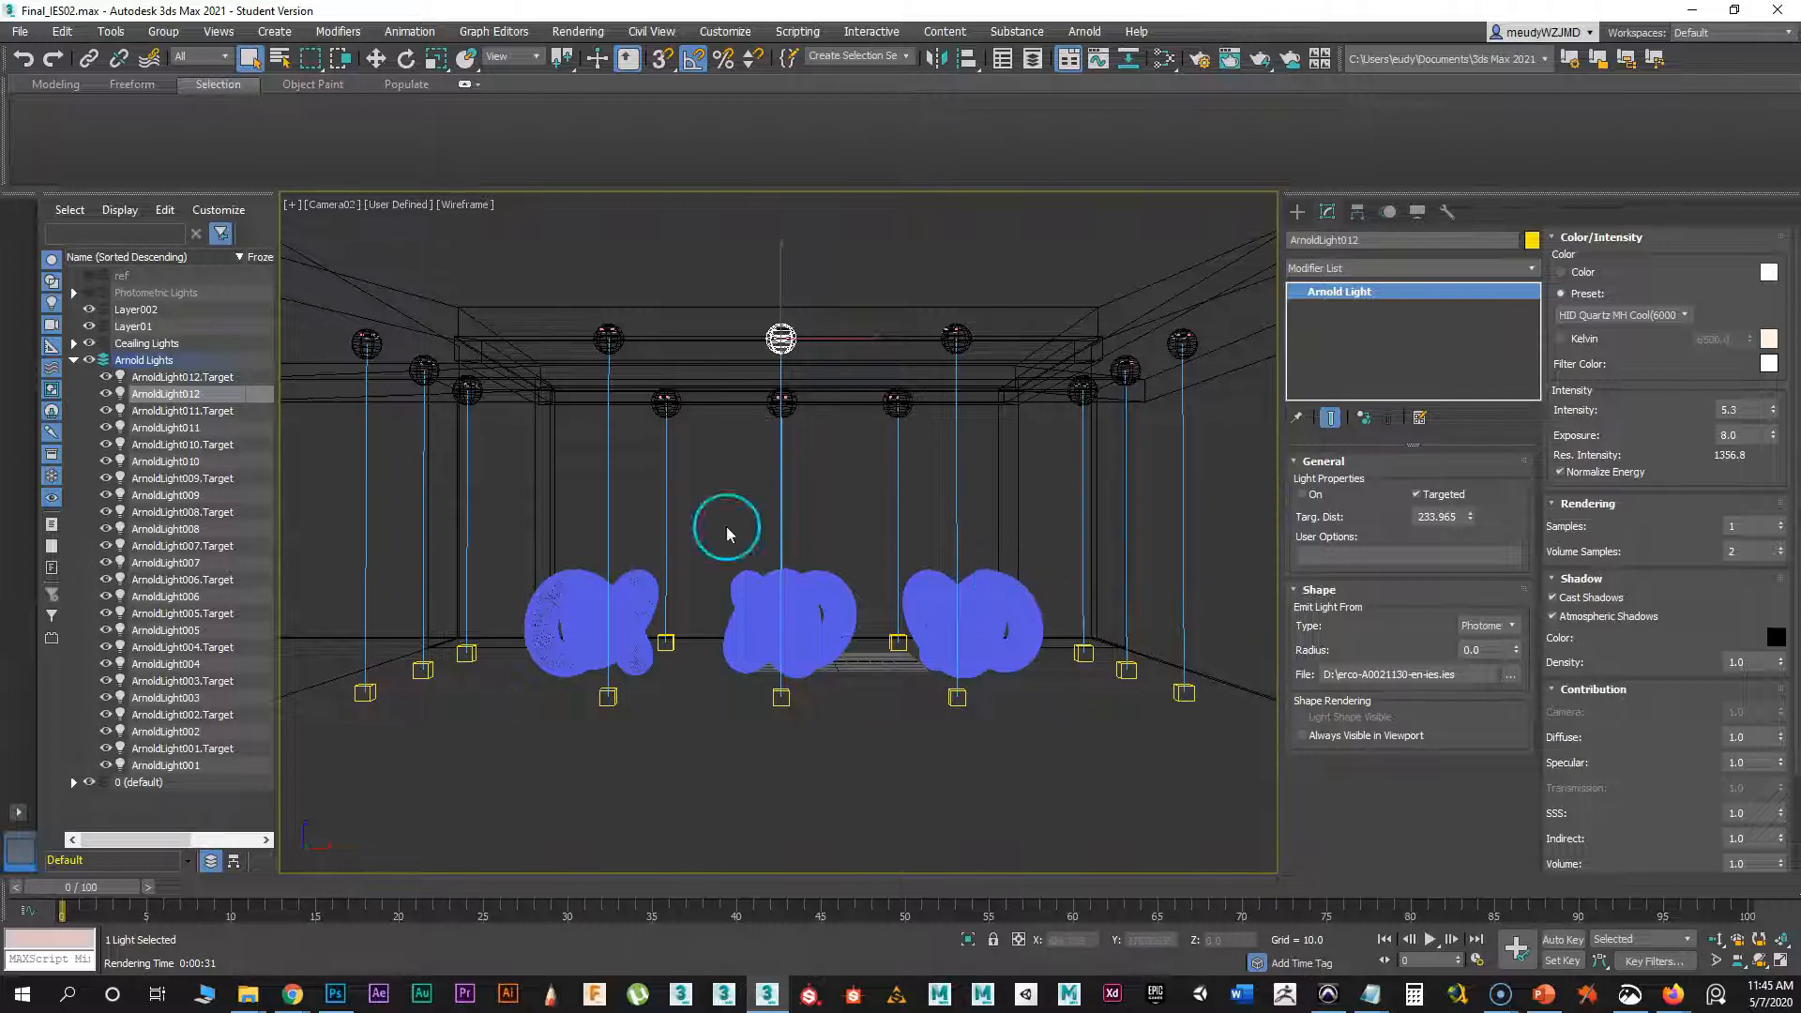
- Examine the neutral-toned cloned render and the emission shape types available for the selected Arnold light
drag(237, 175, 730, 93)
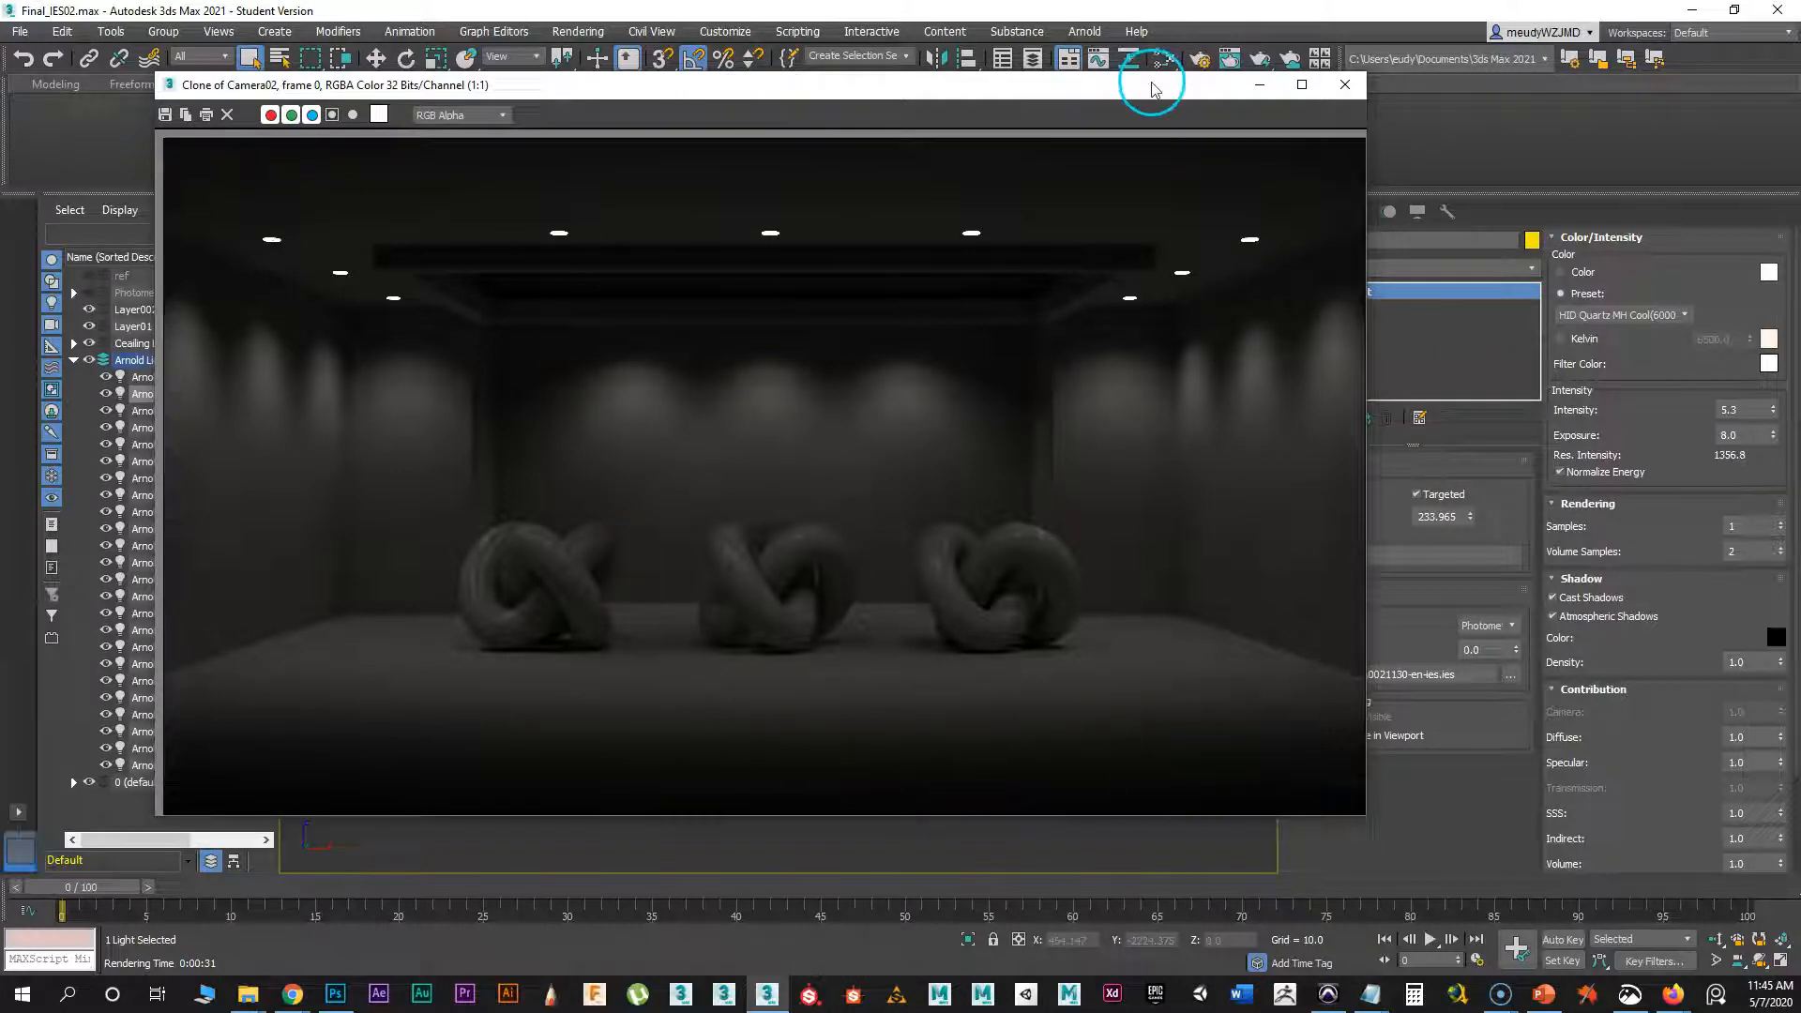
drag(1154, 86, 0, 250)
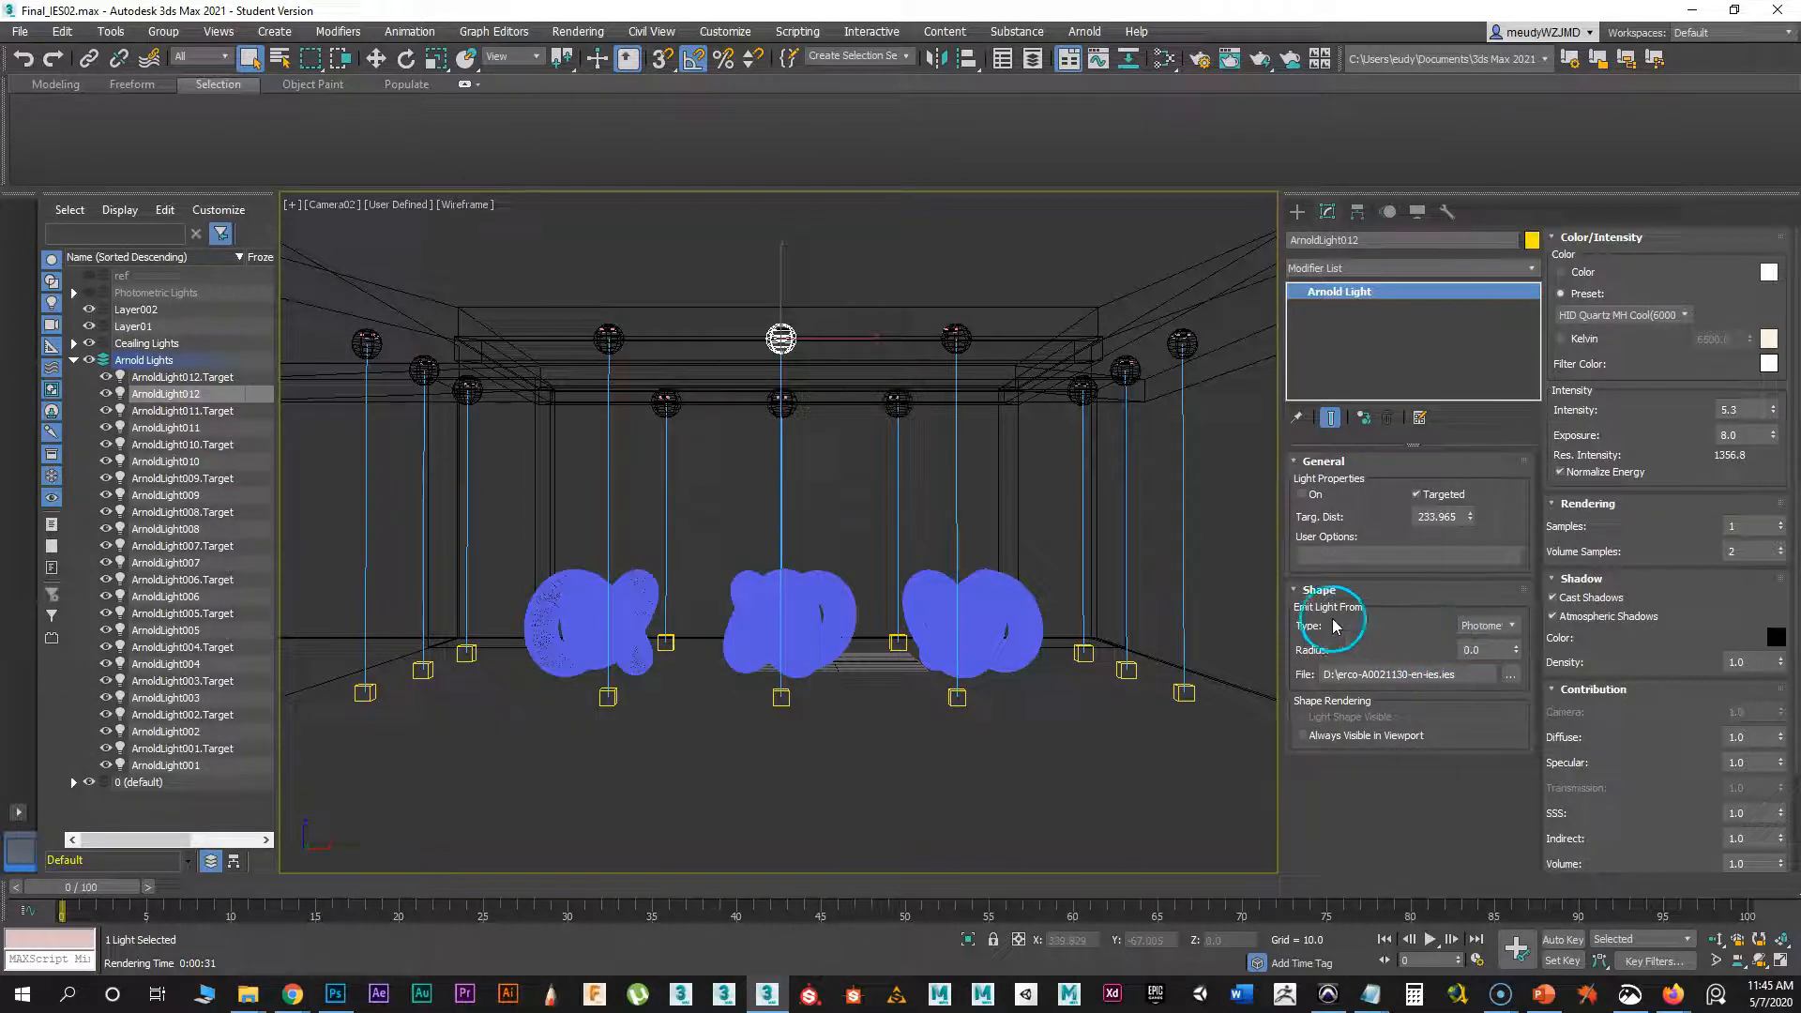
click(1479, 626)
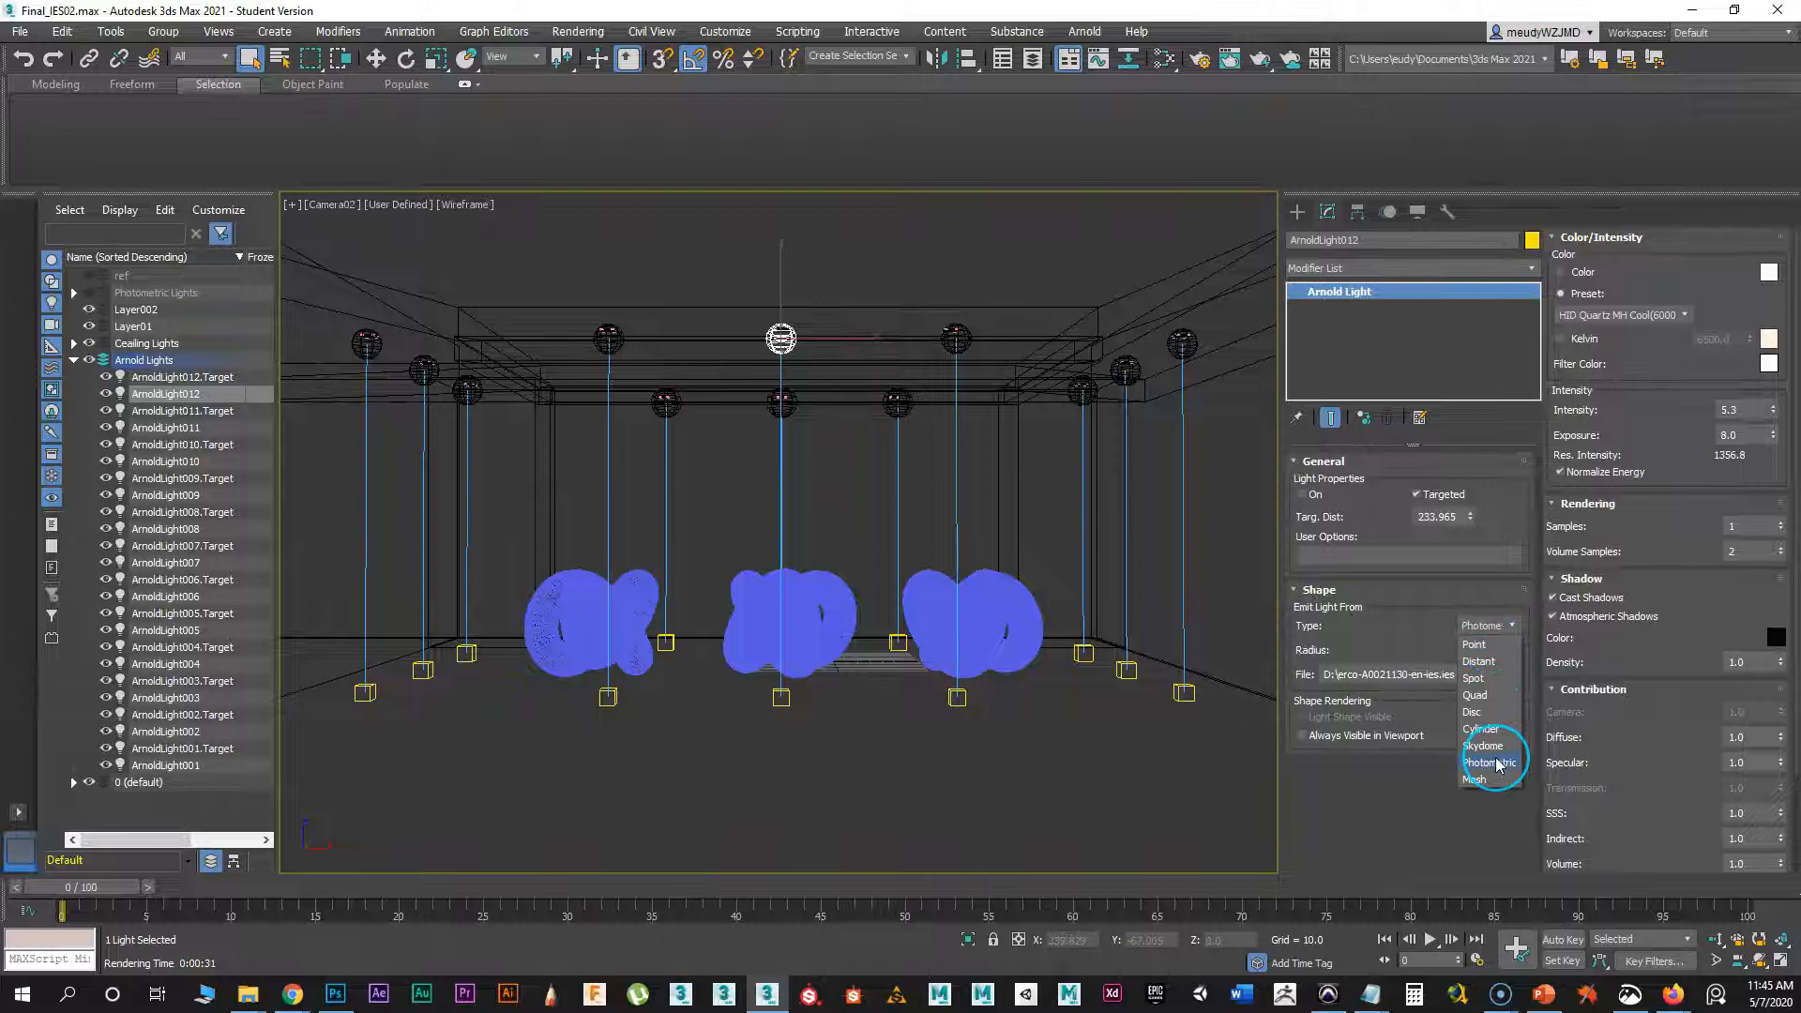
click(1416, 636)
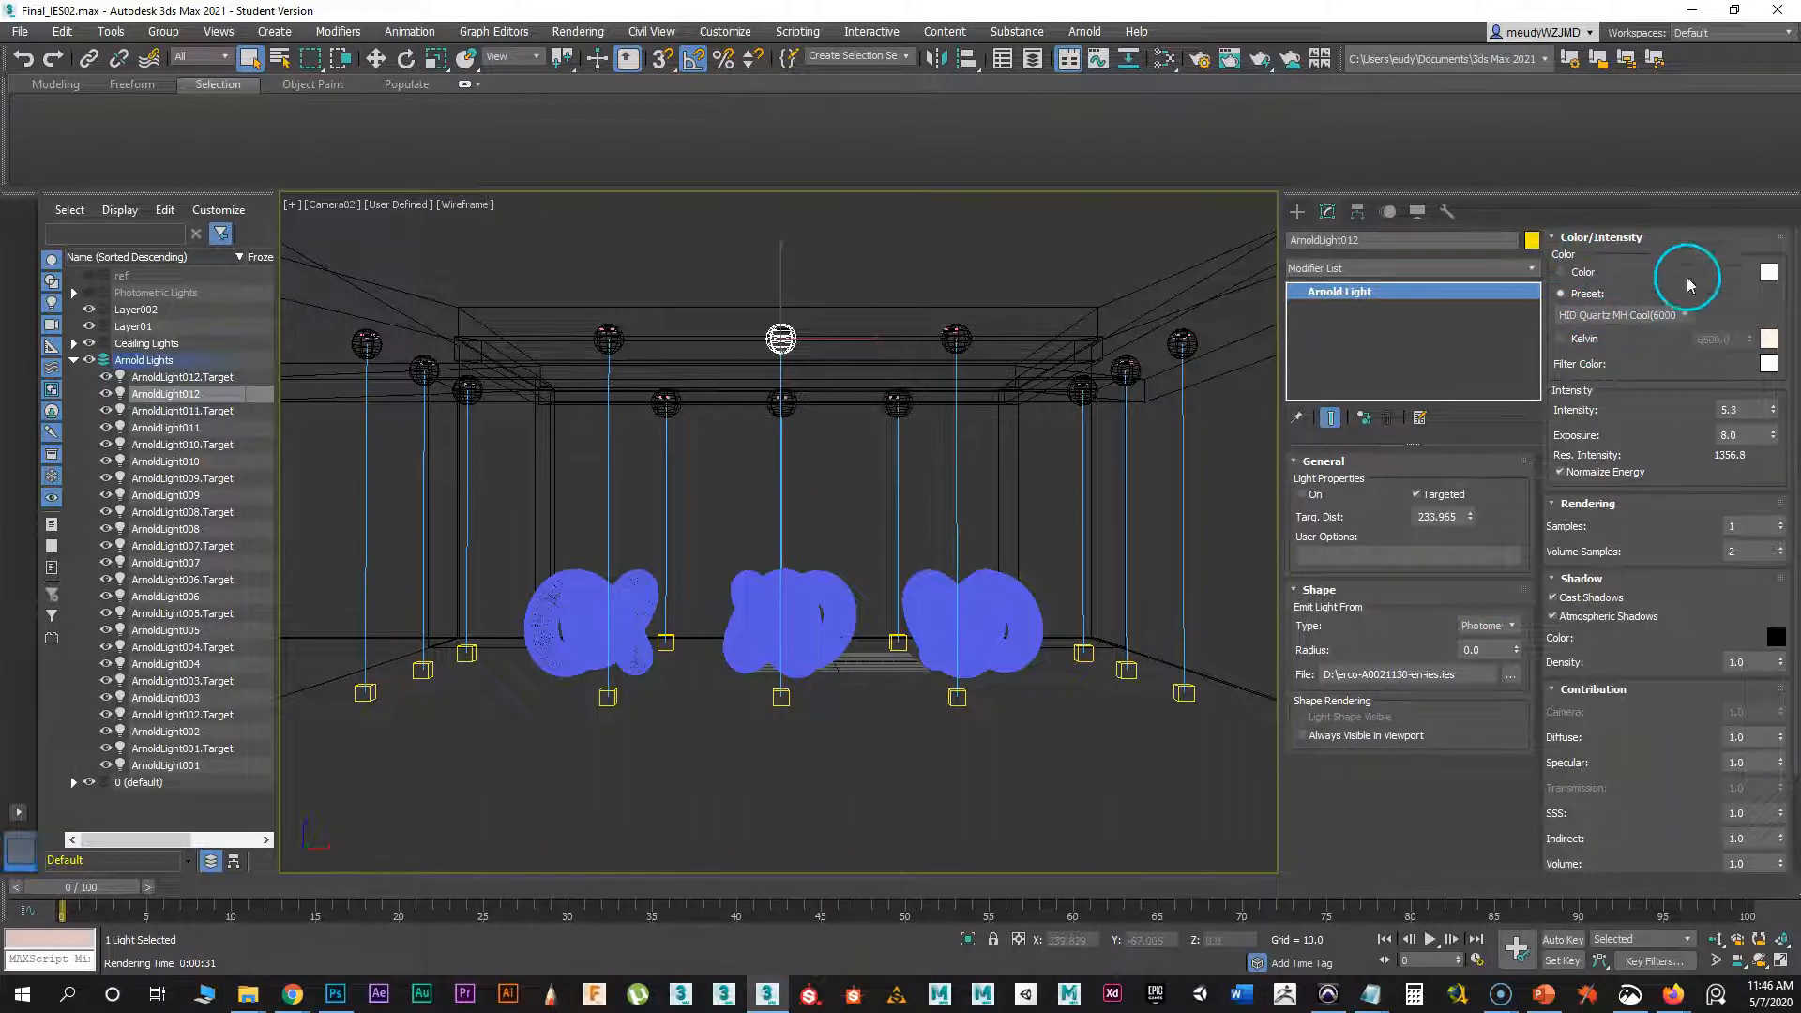
- Review the Arnold light's color presets and switch its color to the Kelvin option
click(1626, 319)
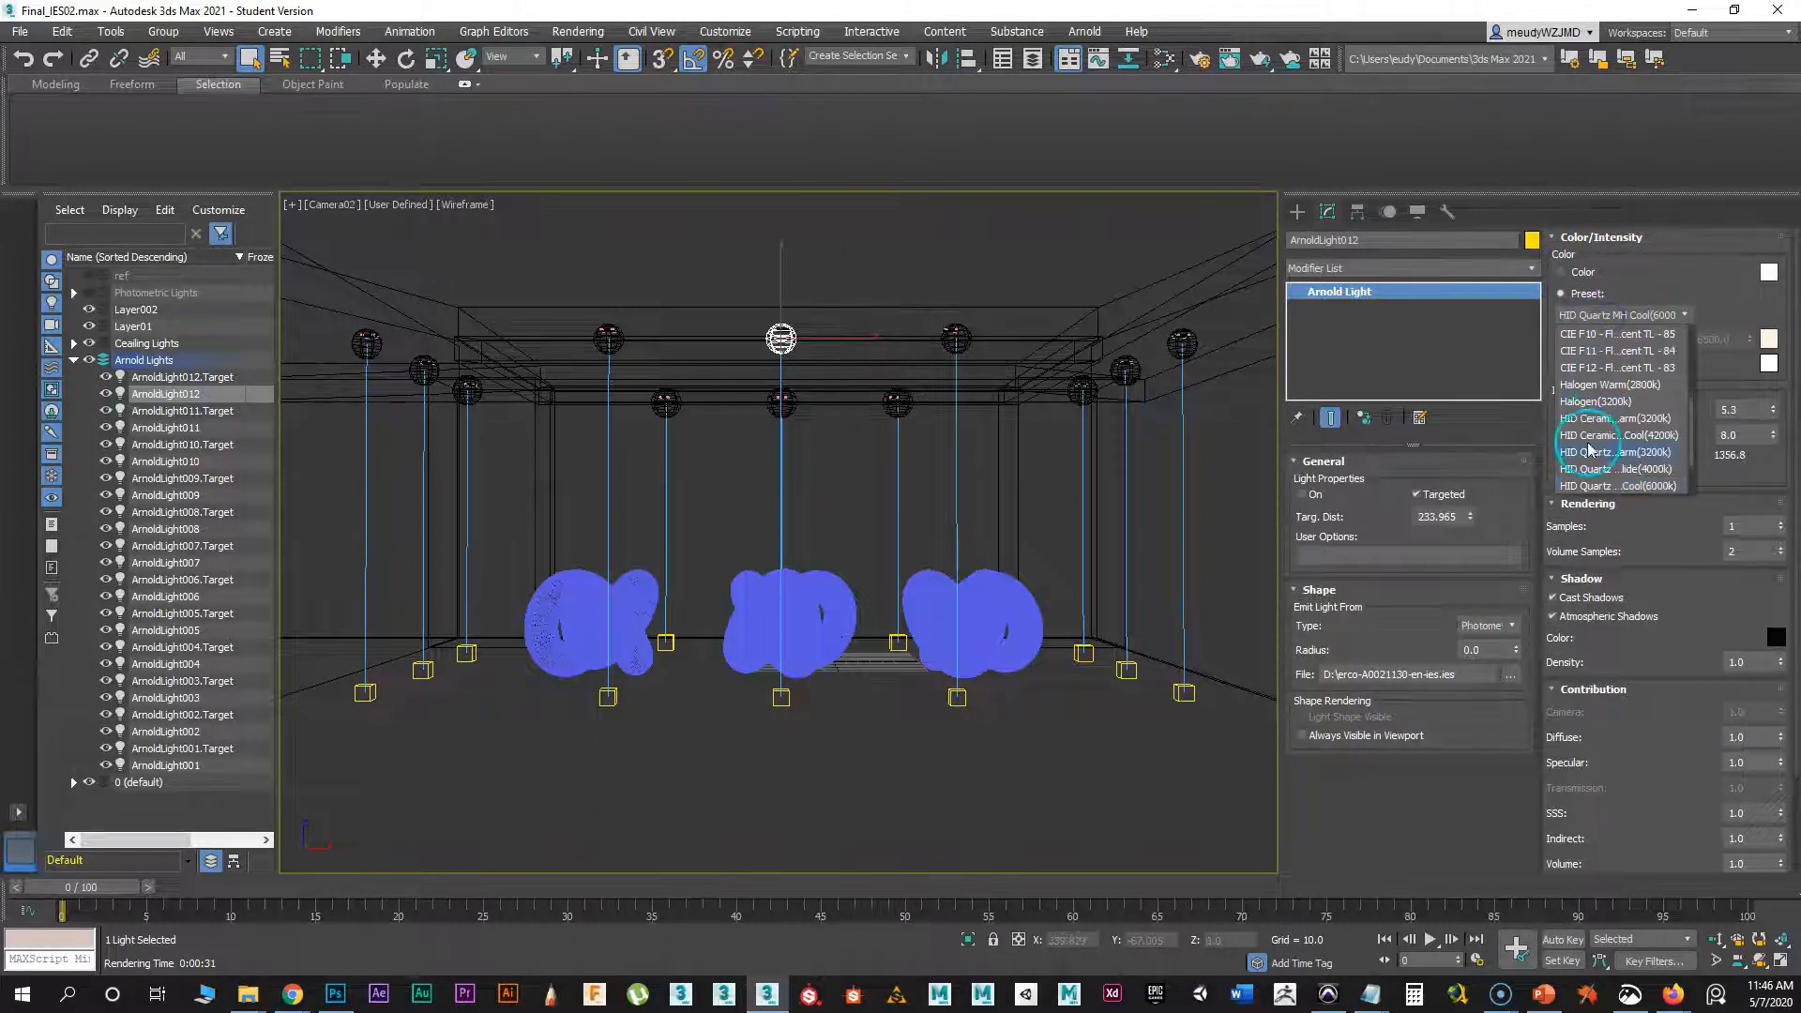
mouse_move(1694, 441)
mouse_down()
mouse_move(1686, 368)
mouse_move(1686, 468)
mouse_up()
click(1704, 301)
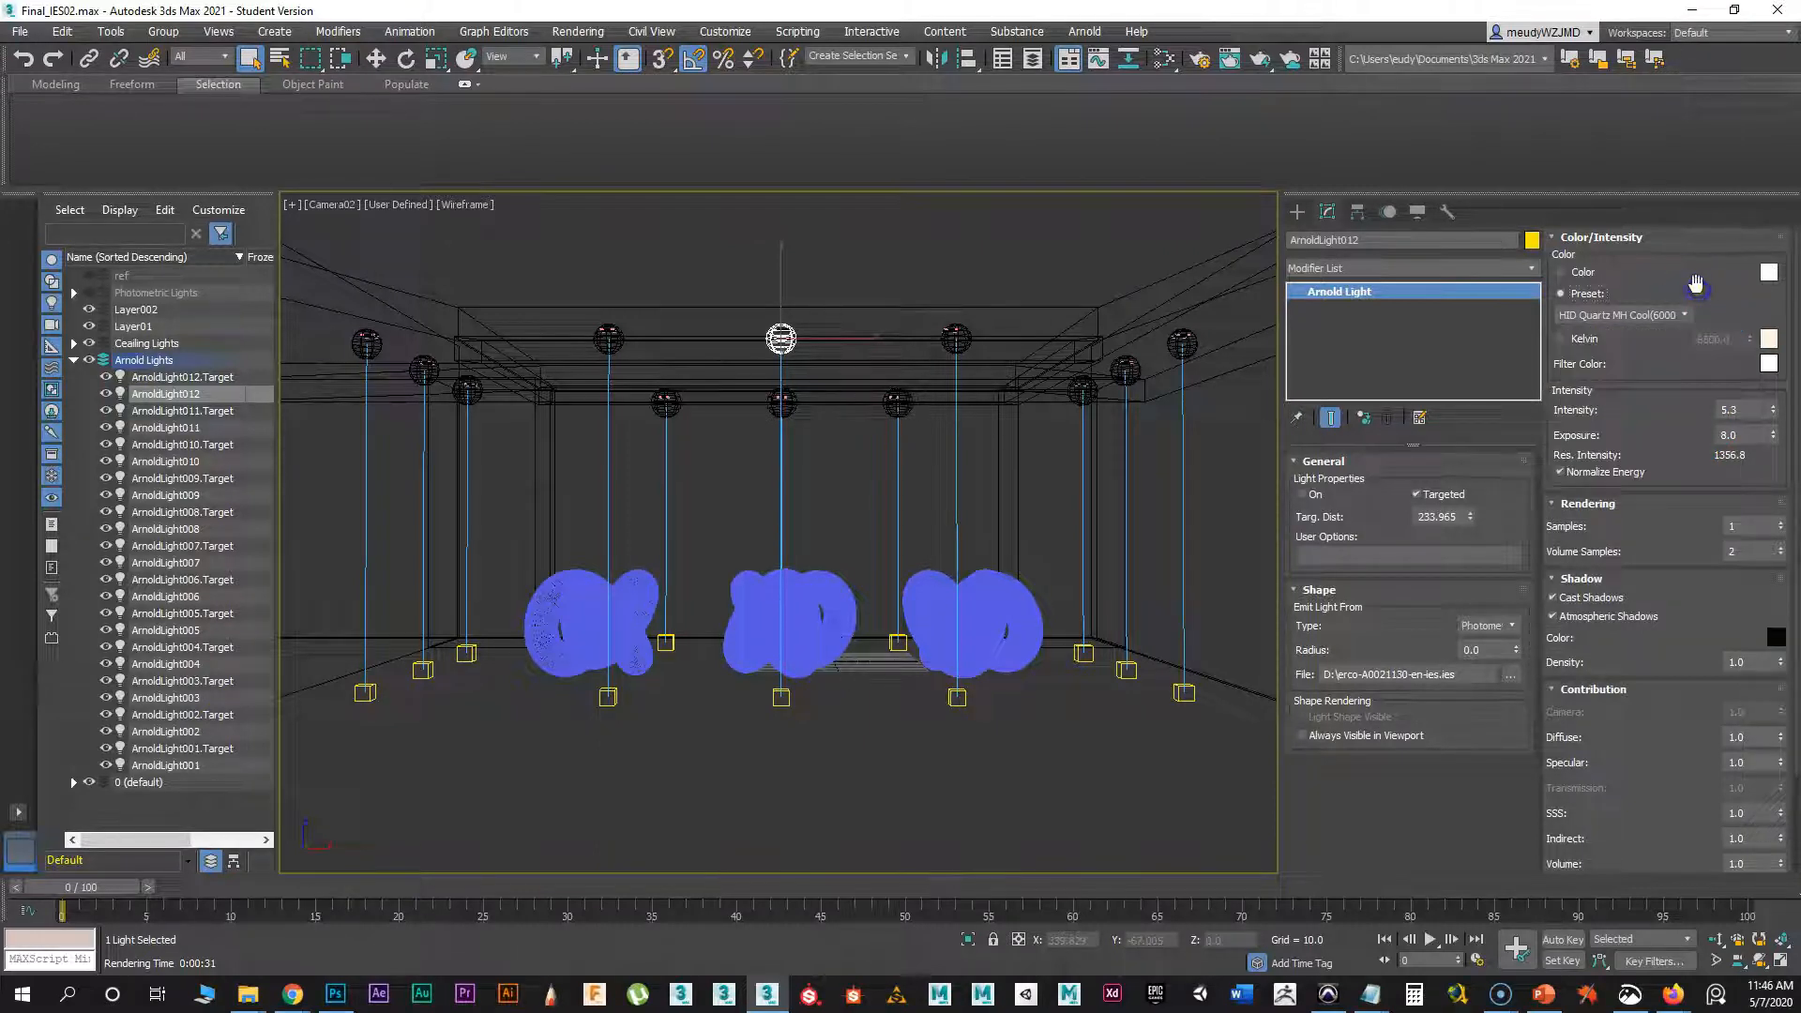
click(1561, 340)
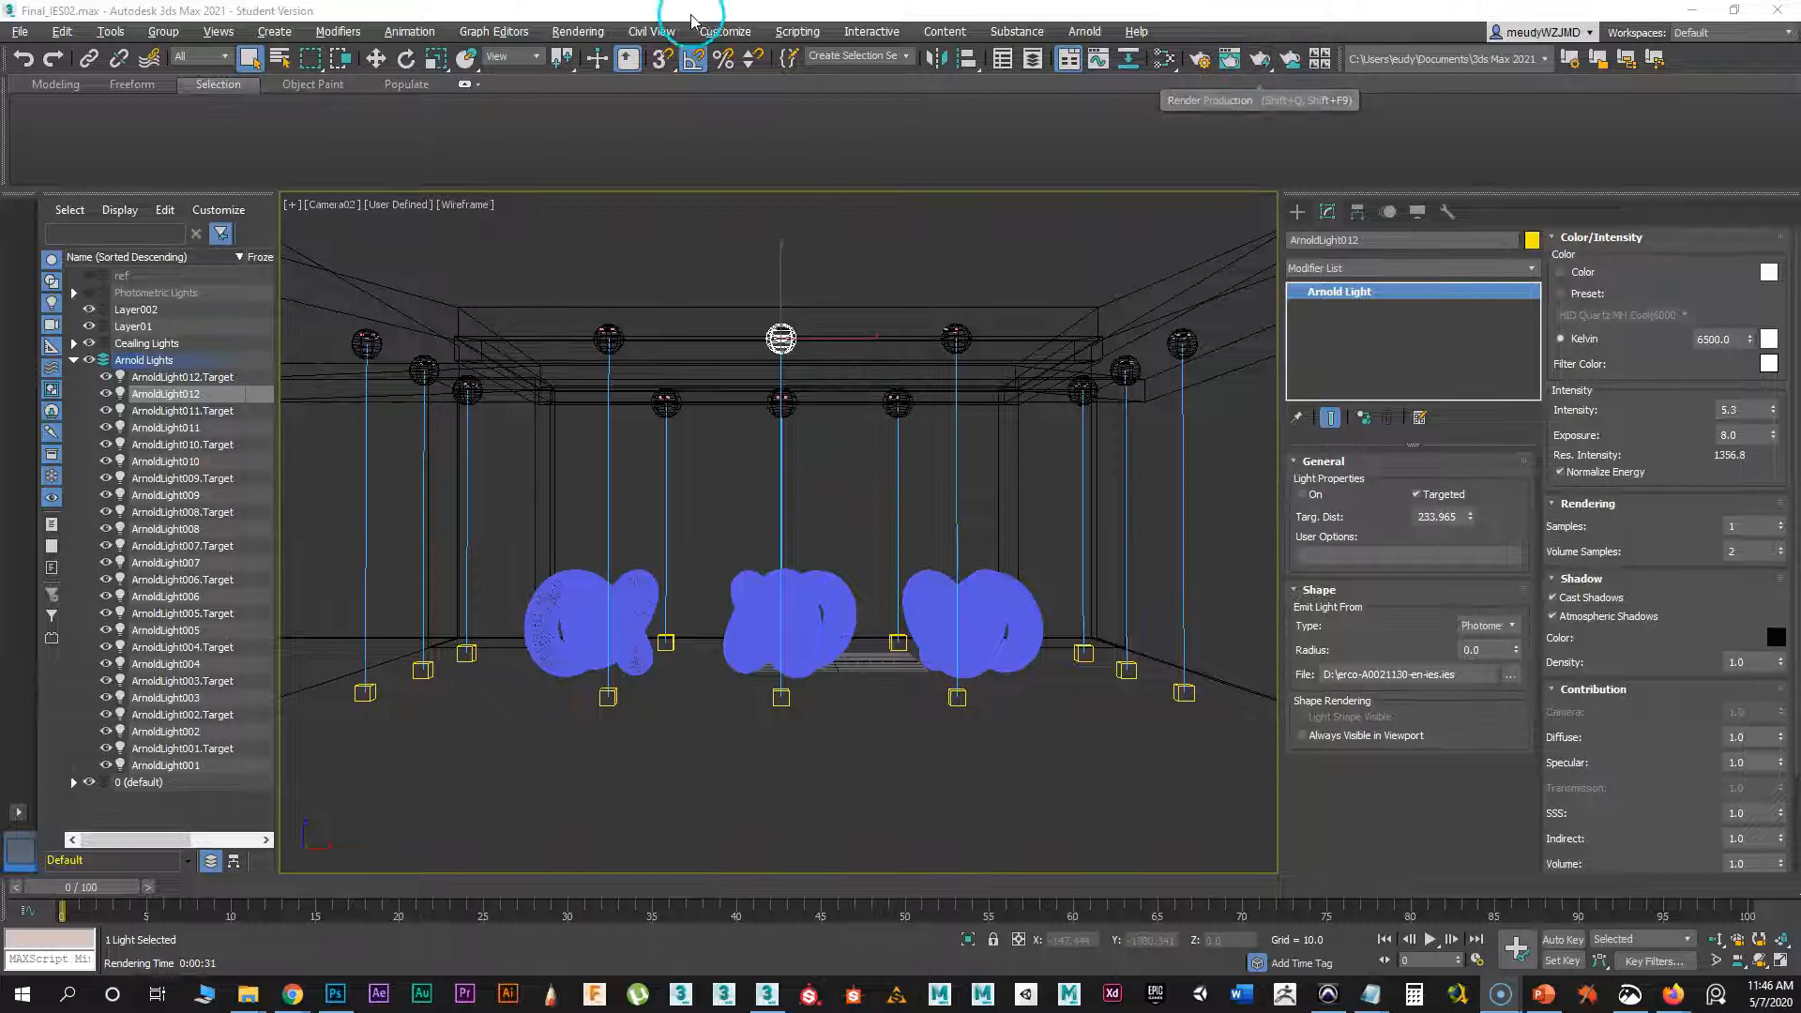
- Open Render Setup and set the render target to ActiveShade Mode
click(727, 33)
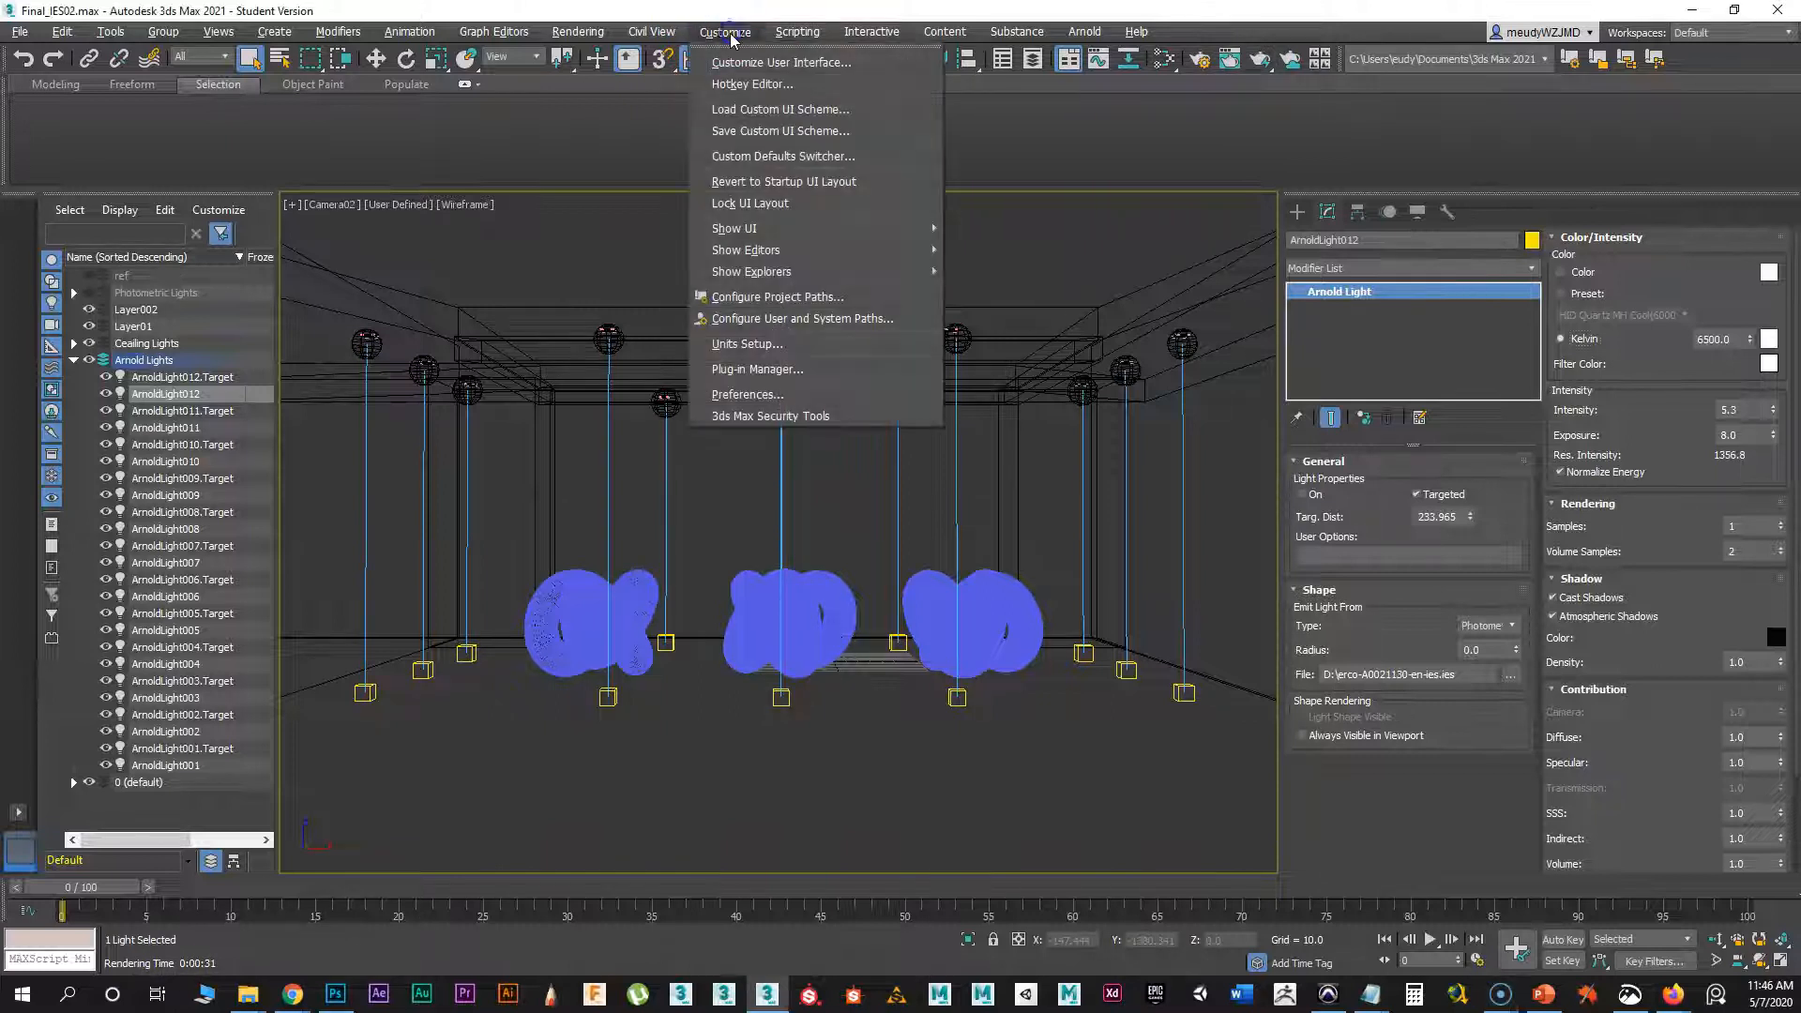
click(1207, 12)
click(1201, 59)
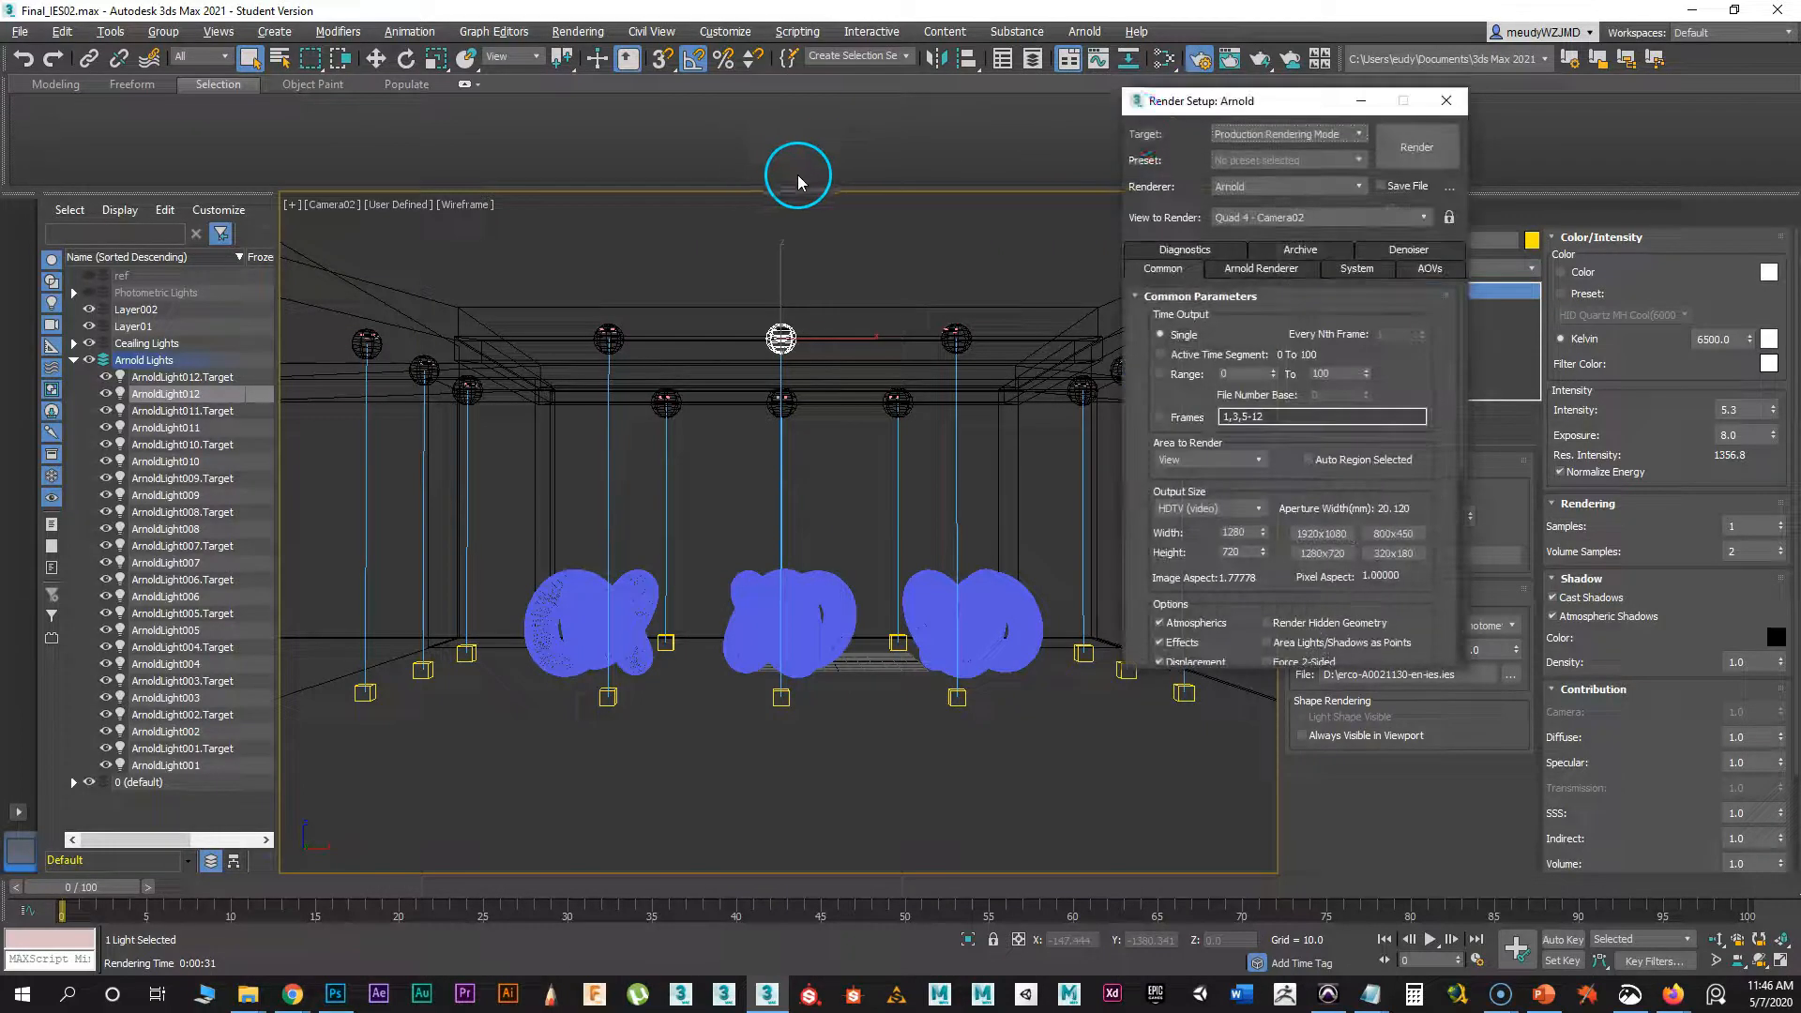
drag(1149, 108, 654, 127)
click(802, 148)
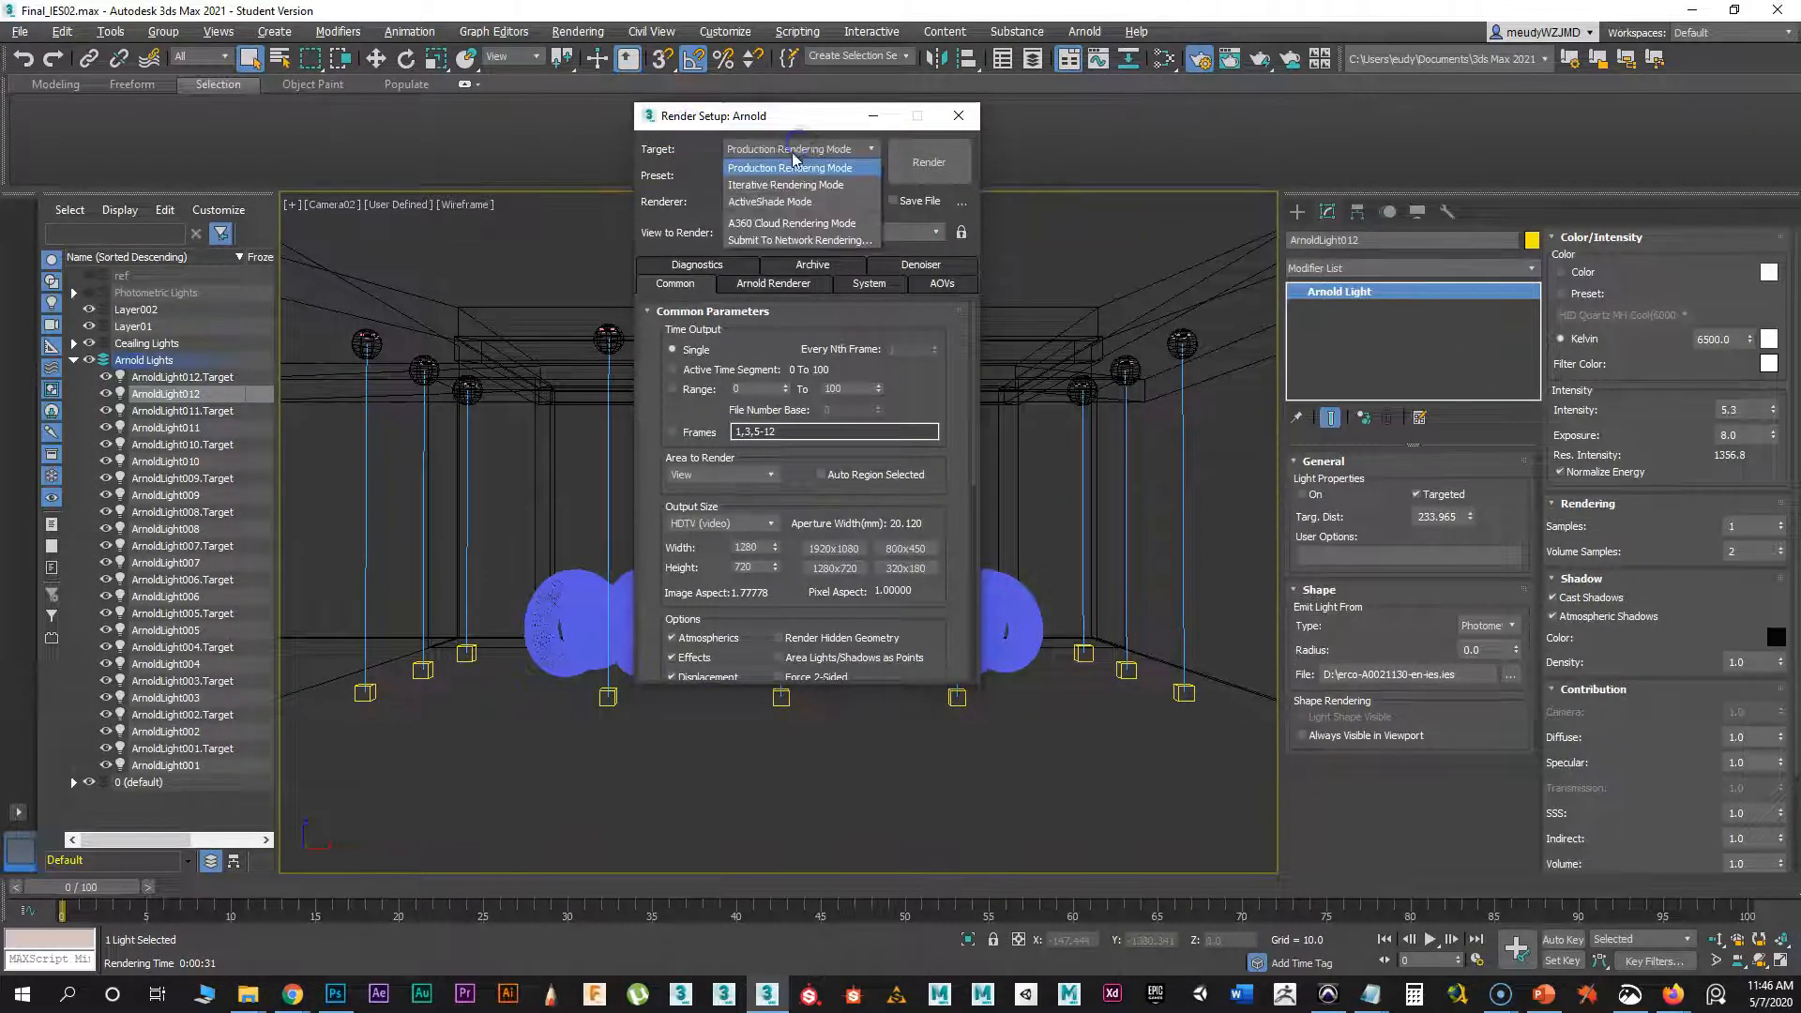
click(777, 201)
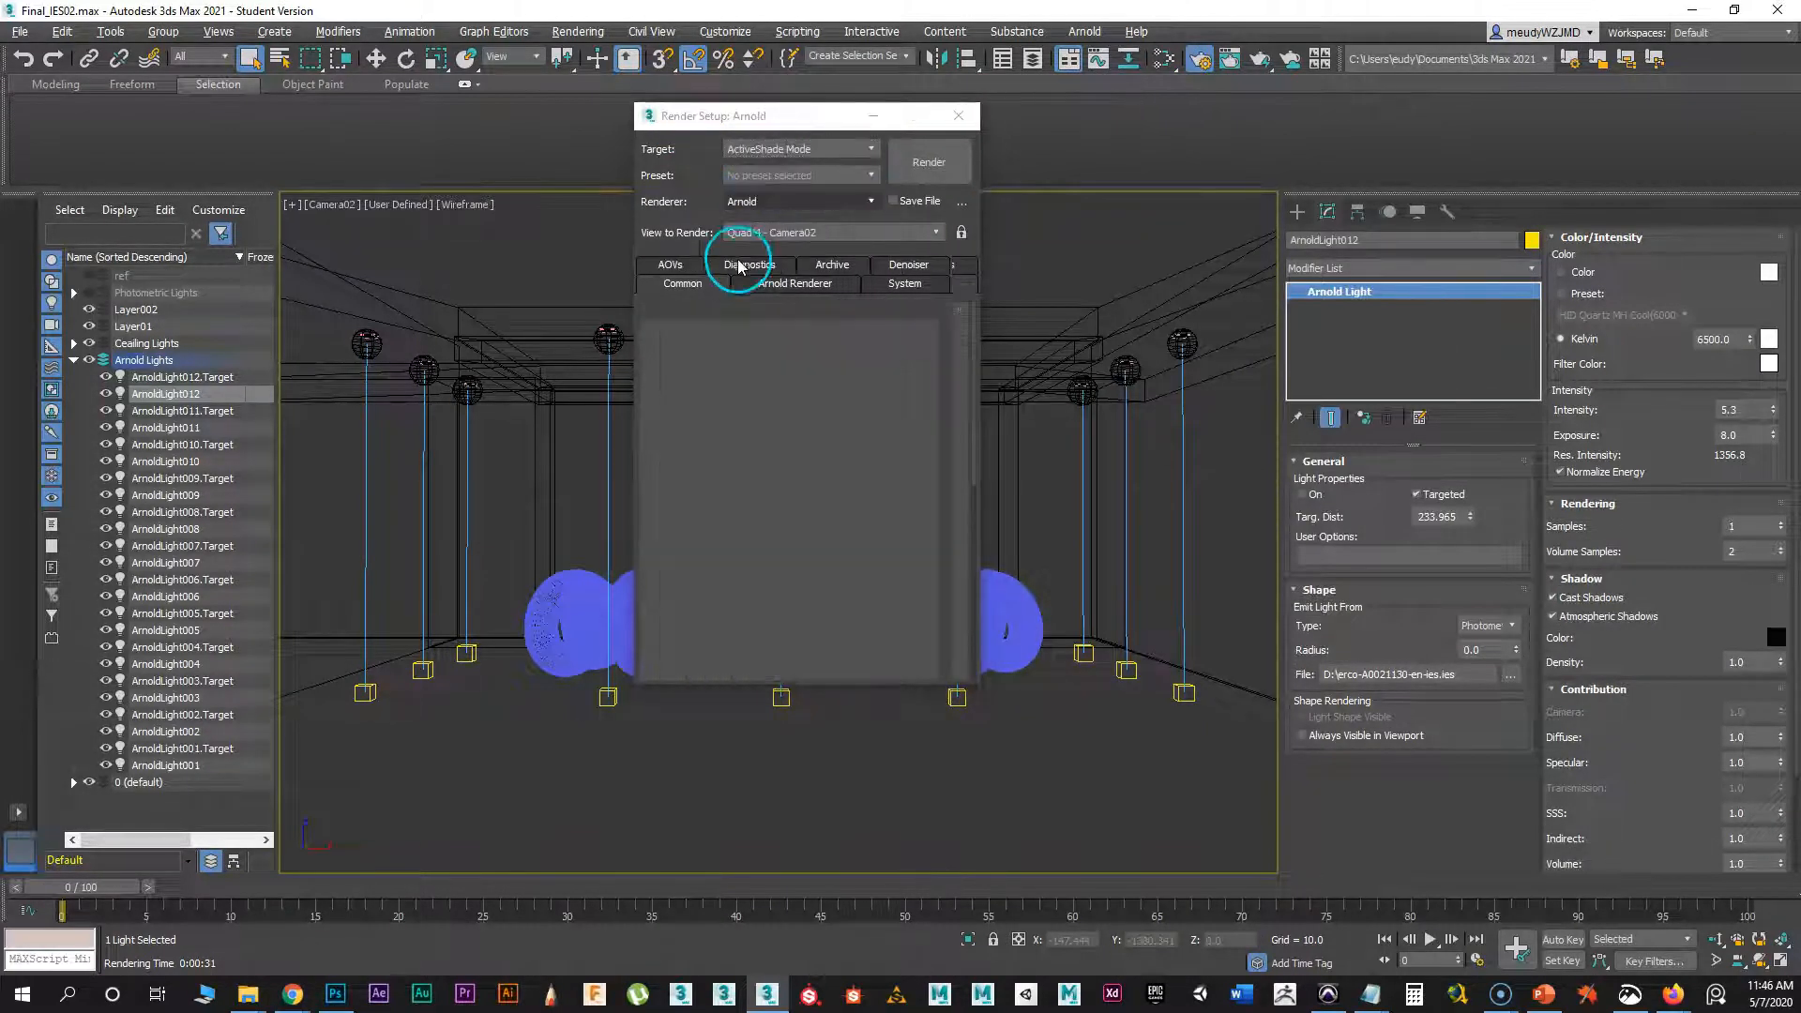
- Check the Arnold sampling settings, then turn off Autodetect Threads and set the thread count manually
click(786, 286)
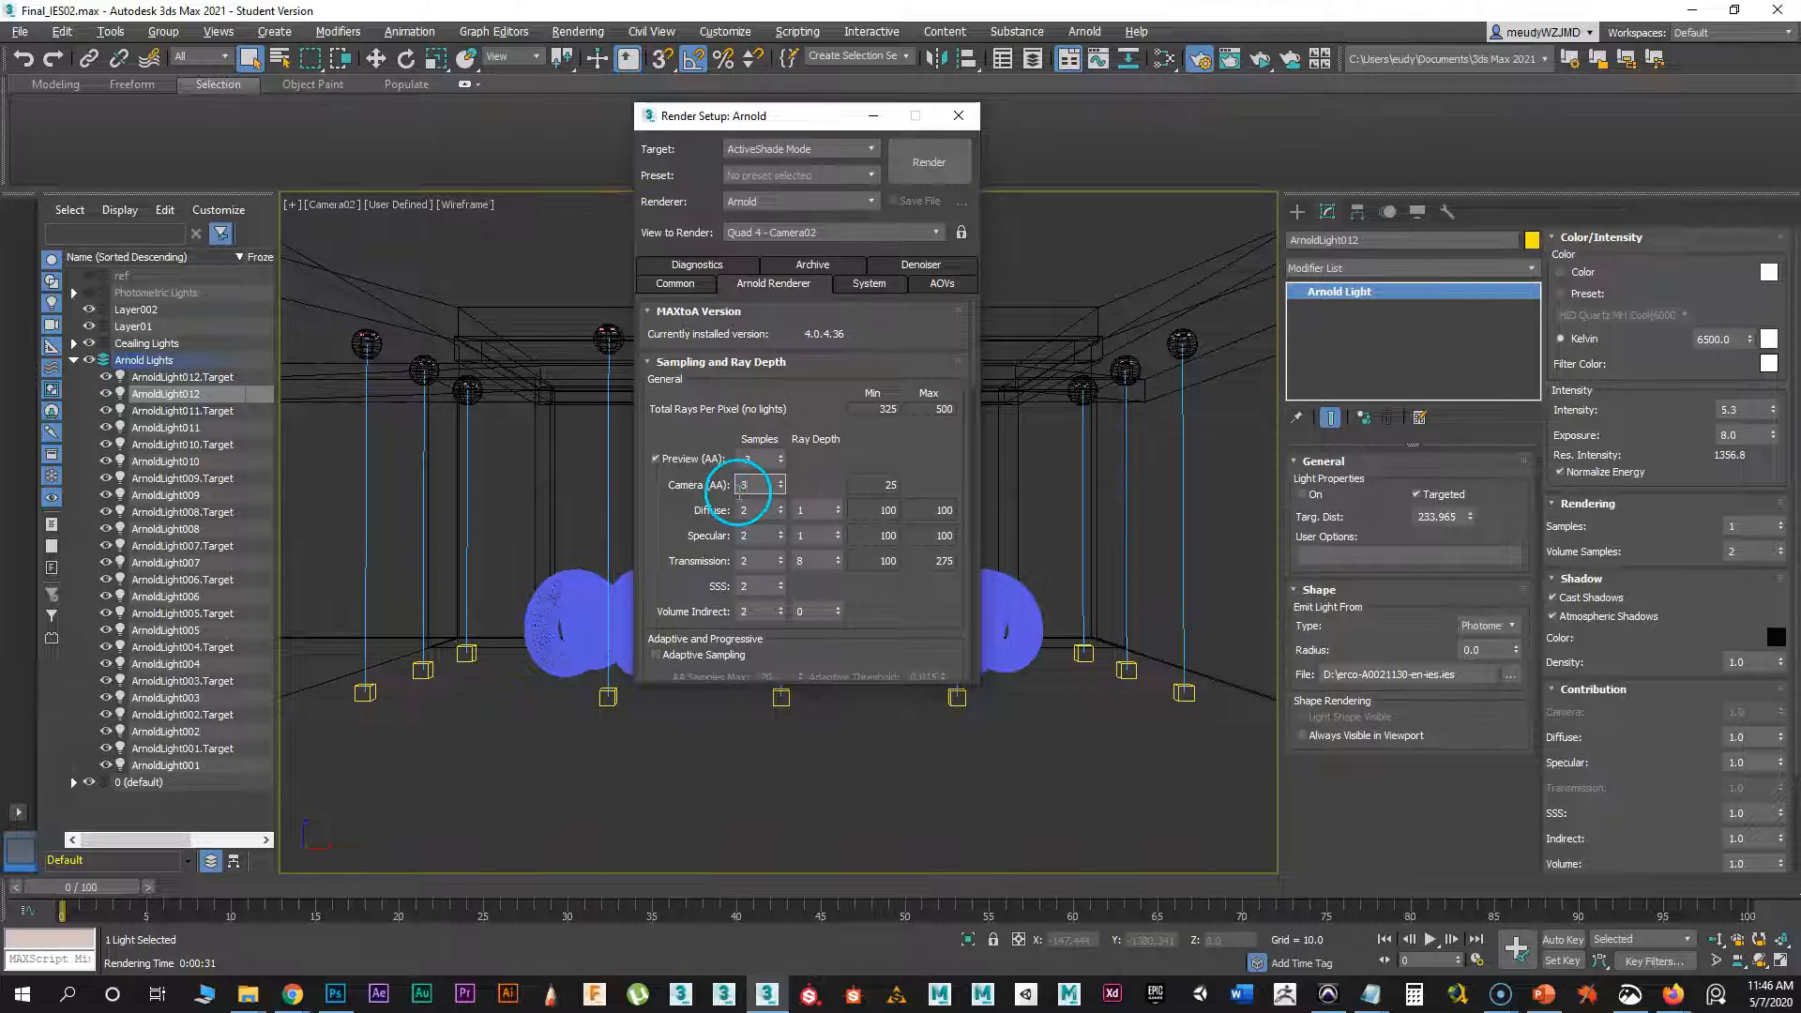
click(868, 284)
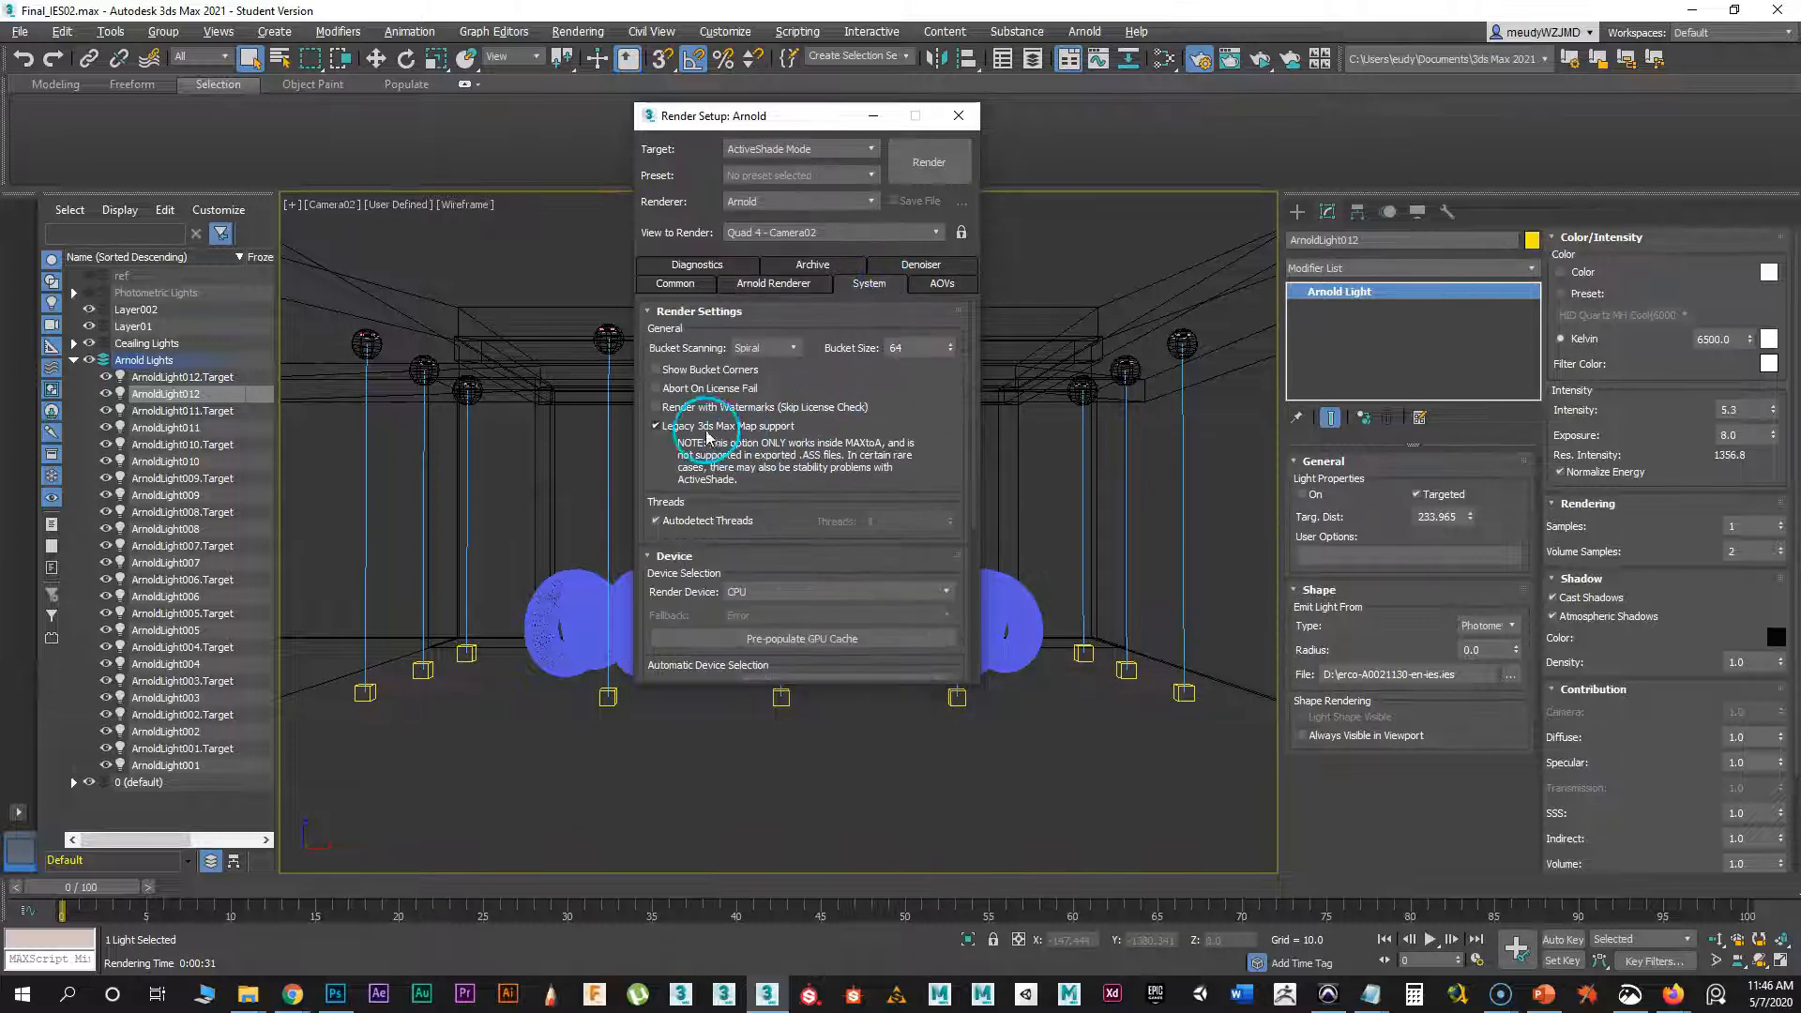
click(655, 521)
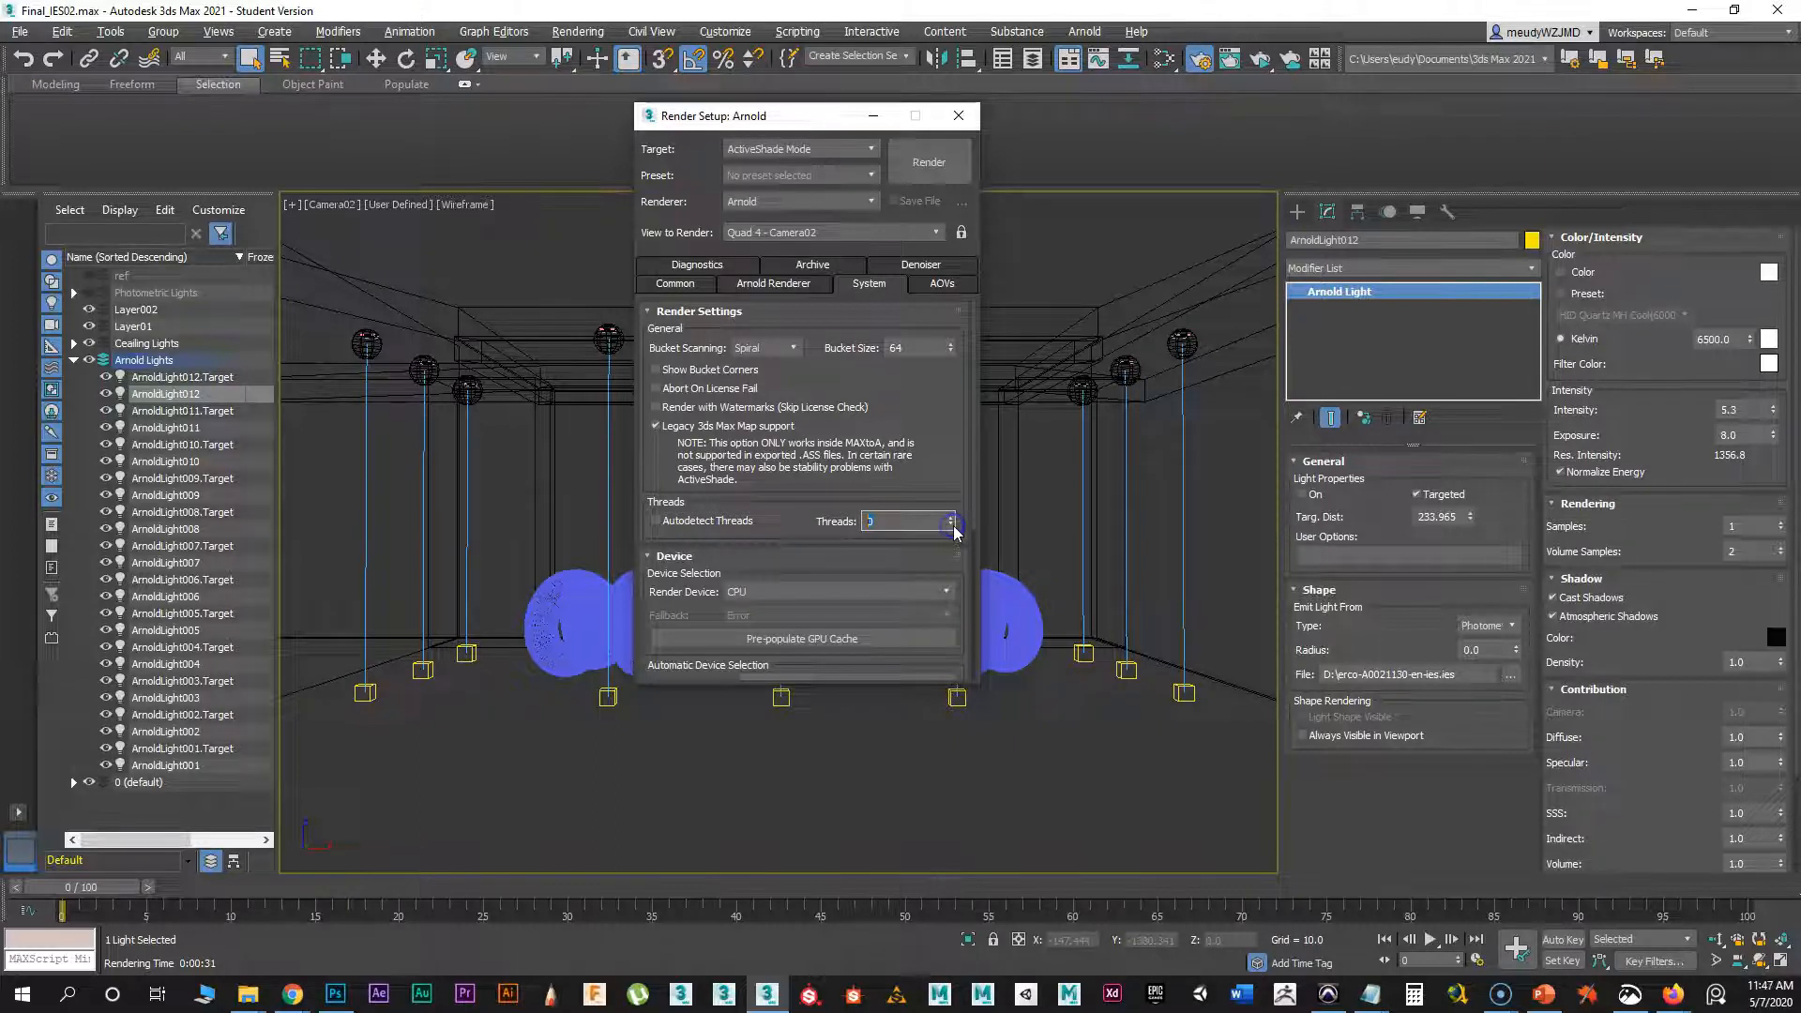
- Set the output size to 800x450 and start the ActiveShade render of Camera02
click(680, 283)
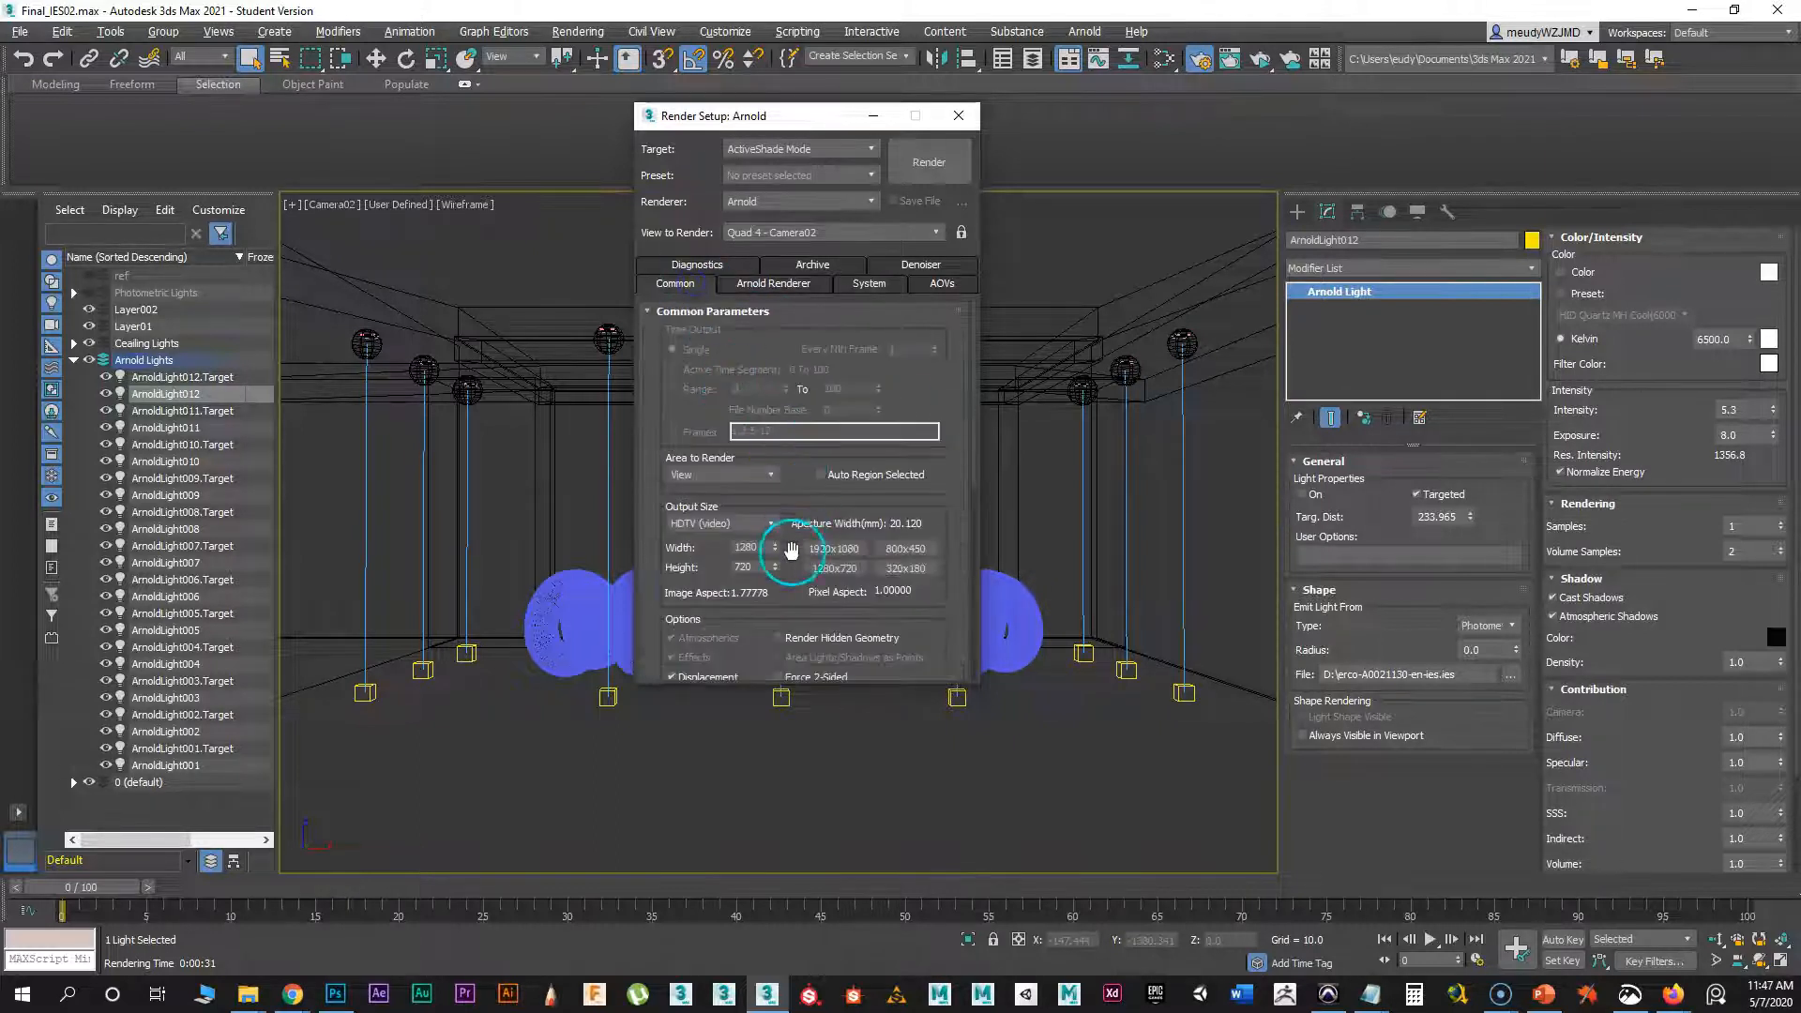
click(903, 549)
click(894, 169)
drag(816, 117, 900, 205)
click(1055, 161)
- Close Render Setup, leaving the ActiveShade window clear of the scene list, and collapse the Arnold Lights layer
drag(937, 113, 202, 122)
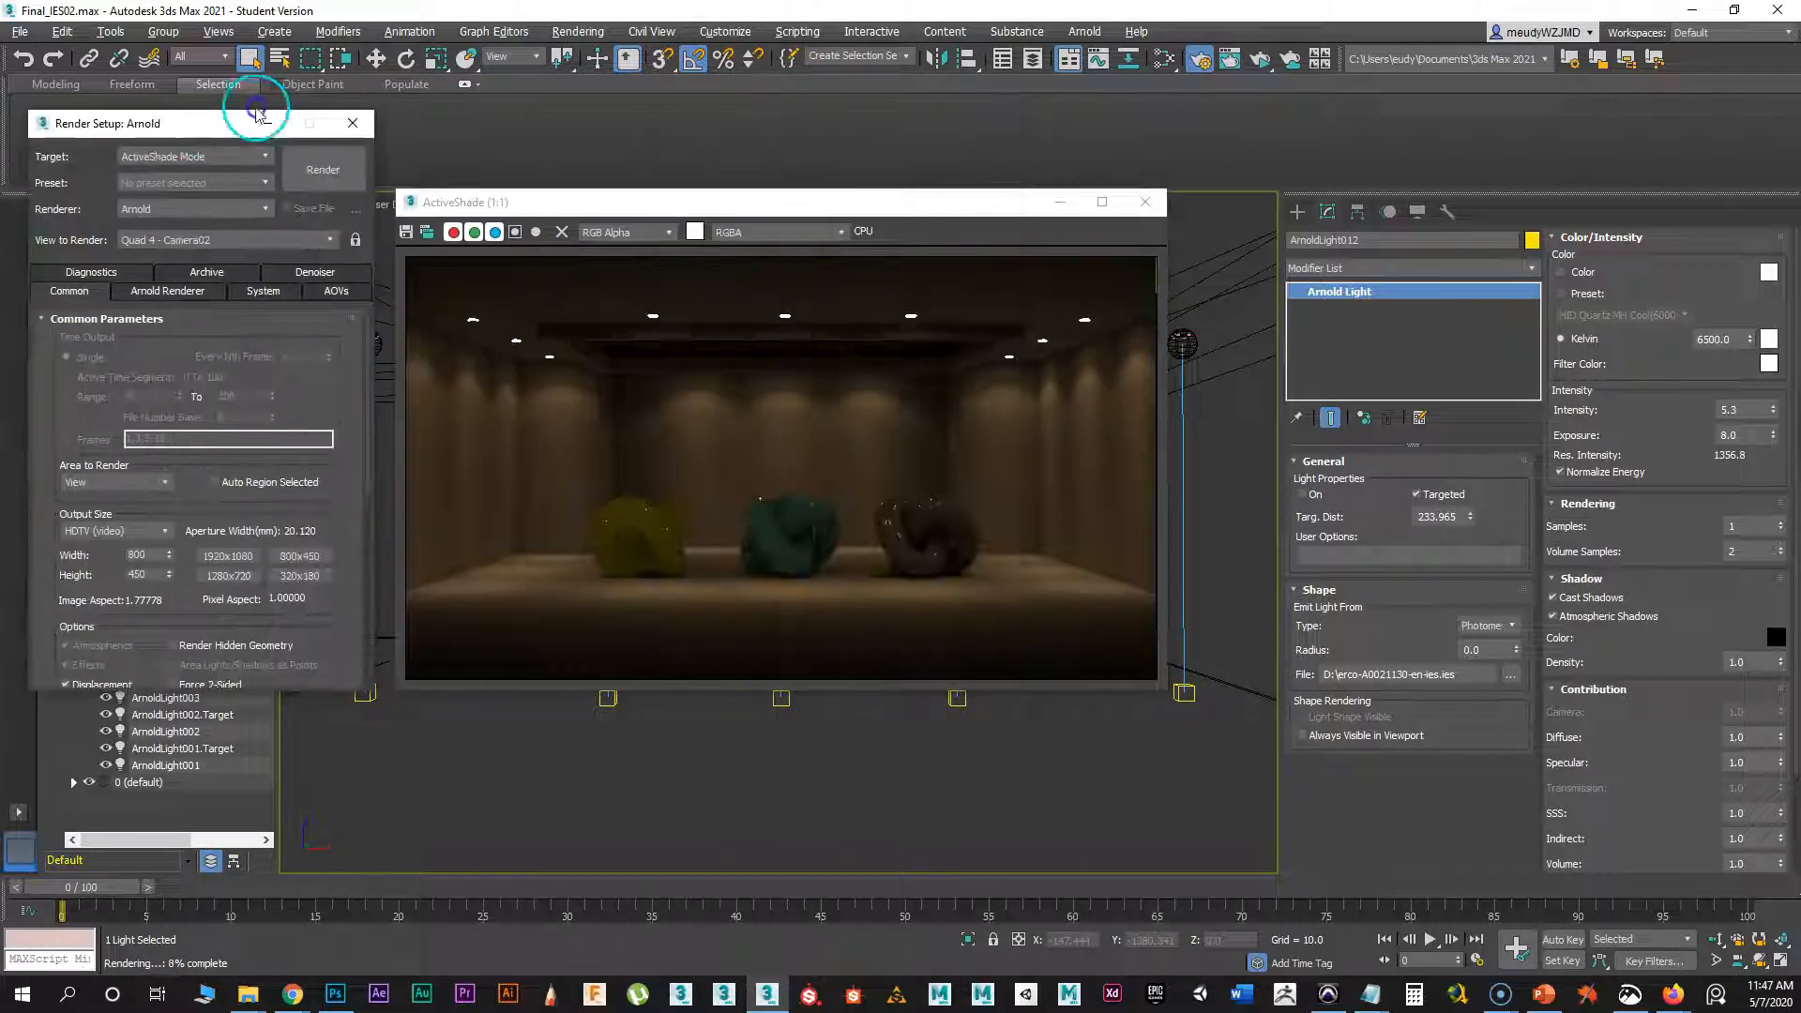
click(354, 124)
drag(675, 195, 714, 166)
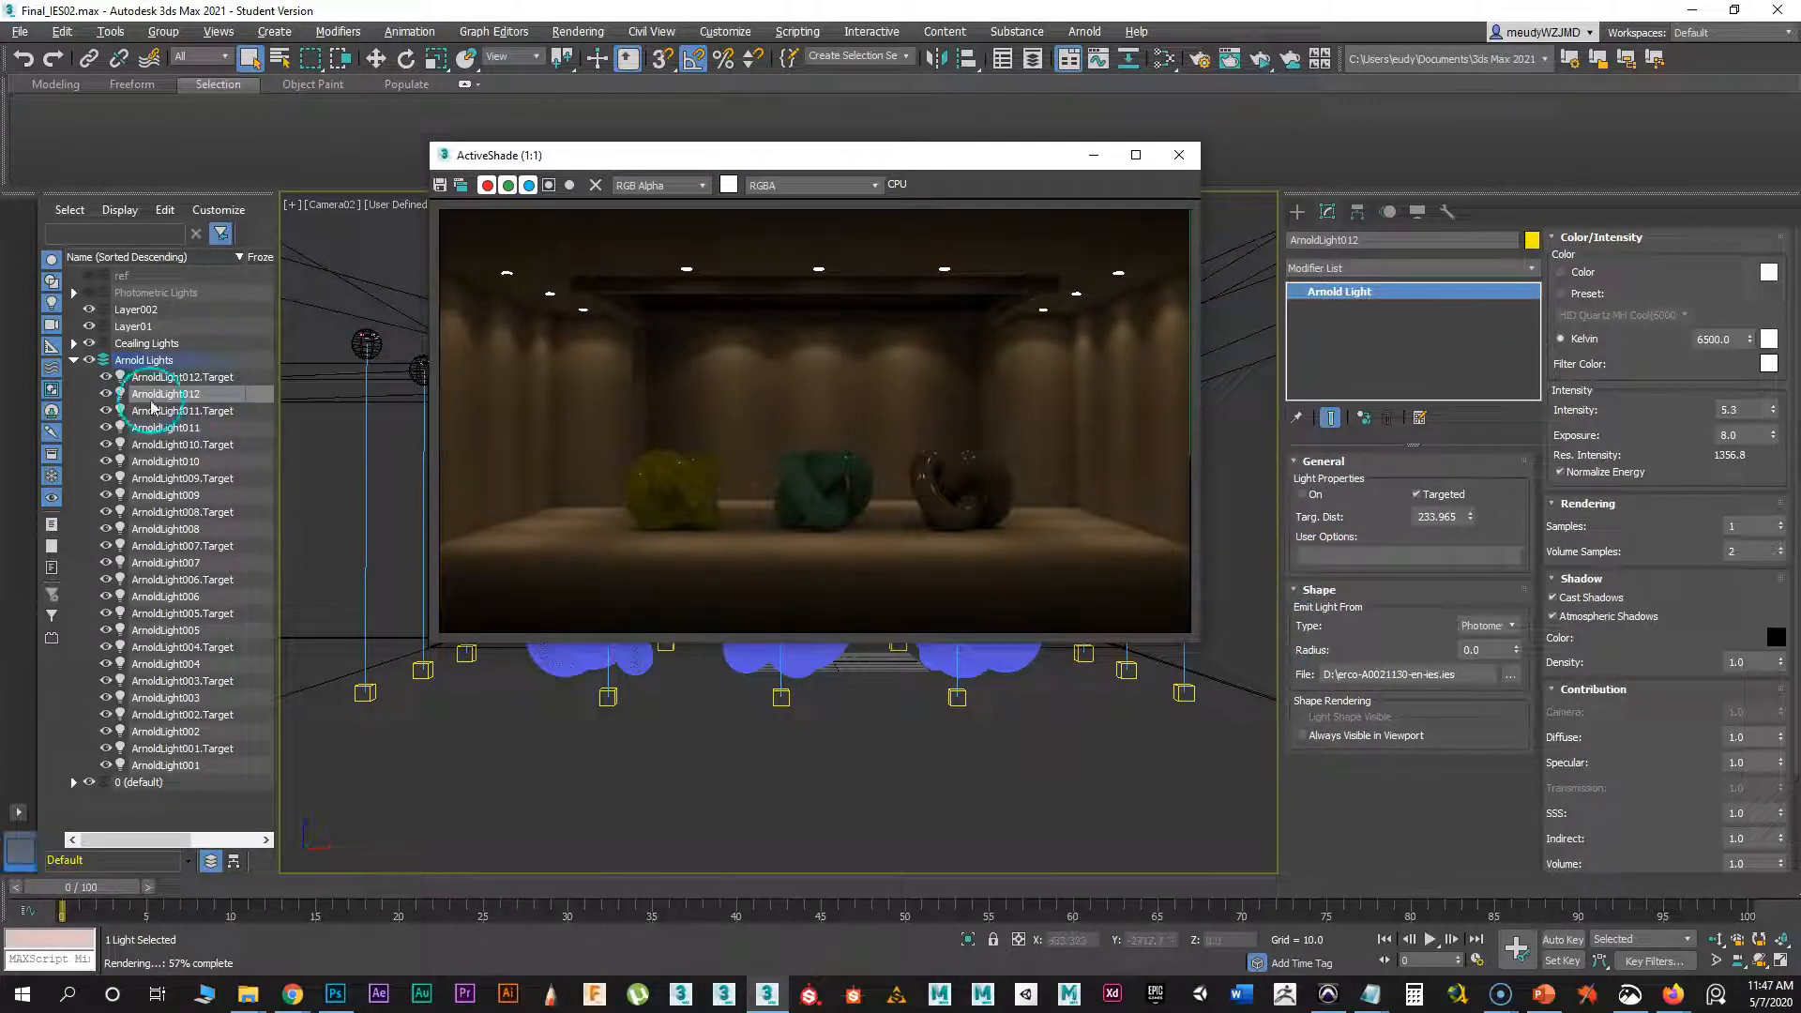
click(73, 362)
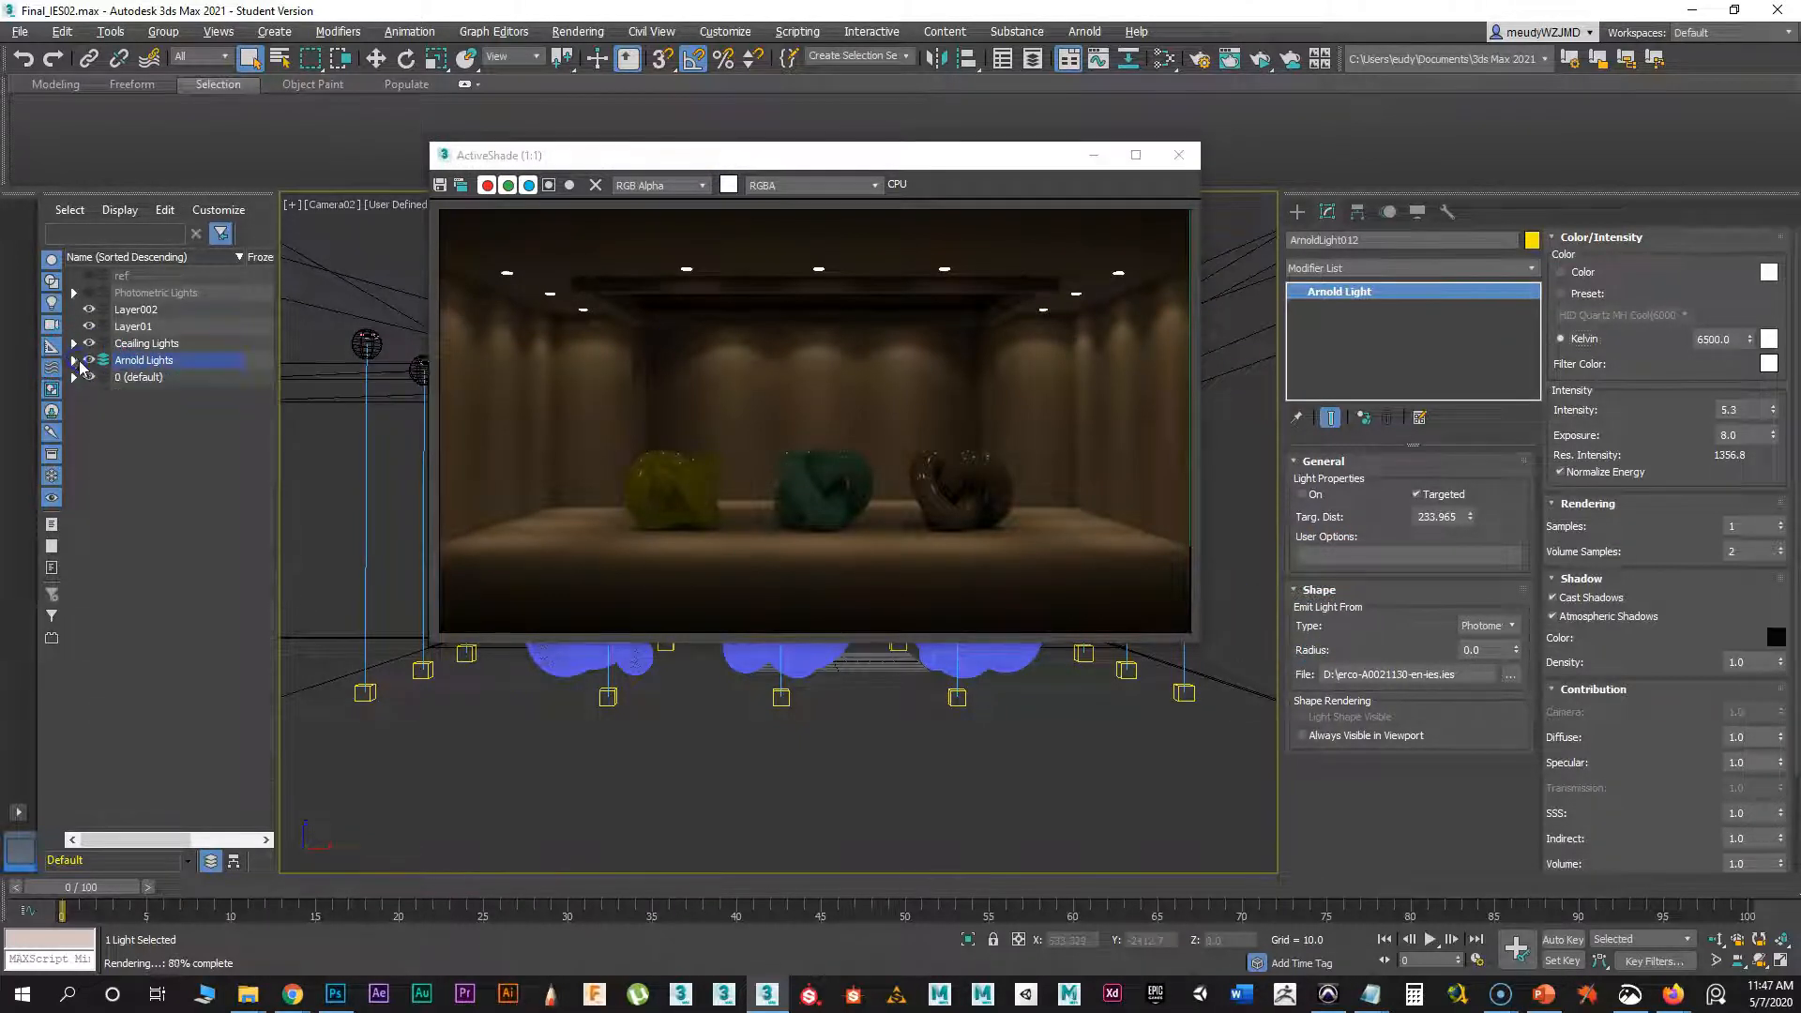
- Unhide the Photometric Lights layer and set Photometric_Light23 to the HID Quartz Metal Halide (Cool) color preset with dimming at 0.511%
click(127, 292)
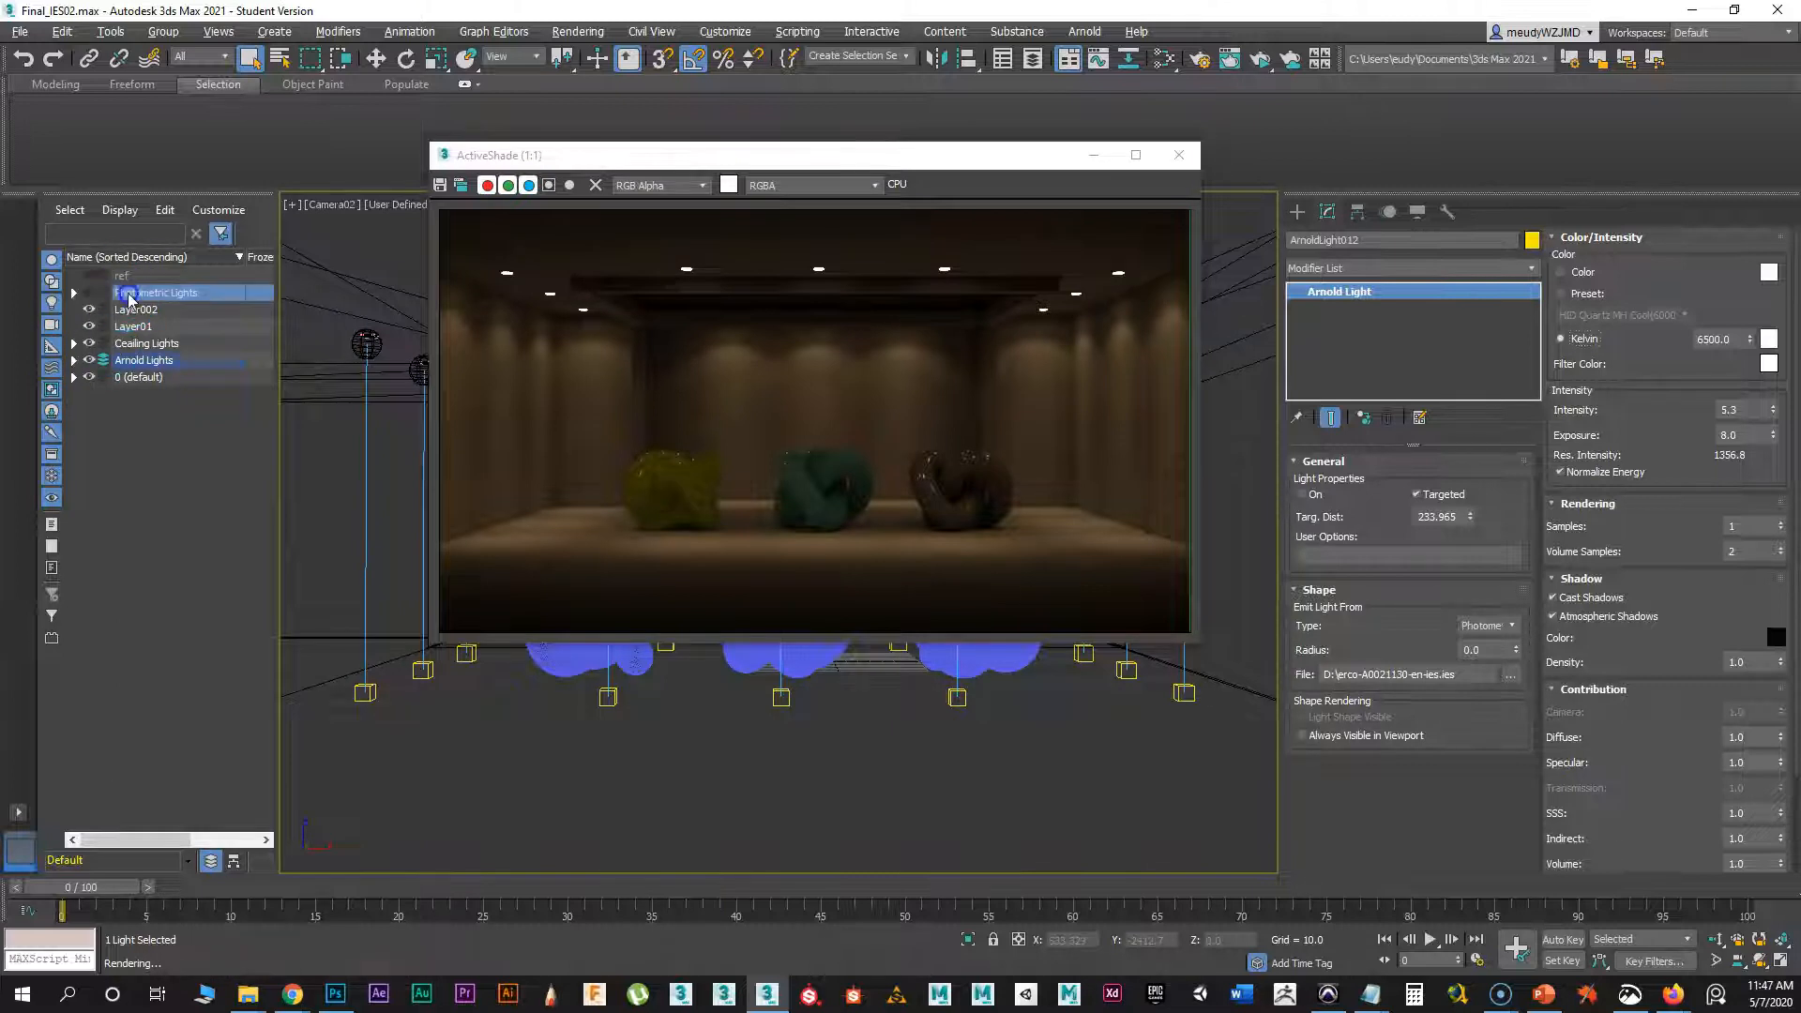
click(74, 292)
click(90, 291)
click(155, 313)
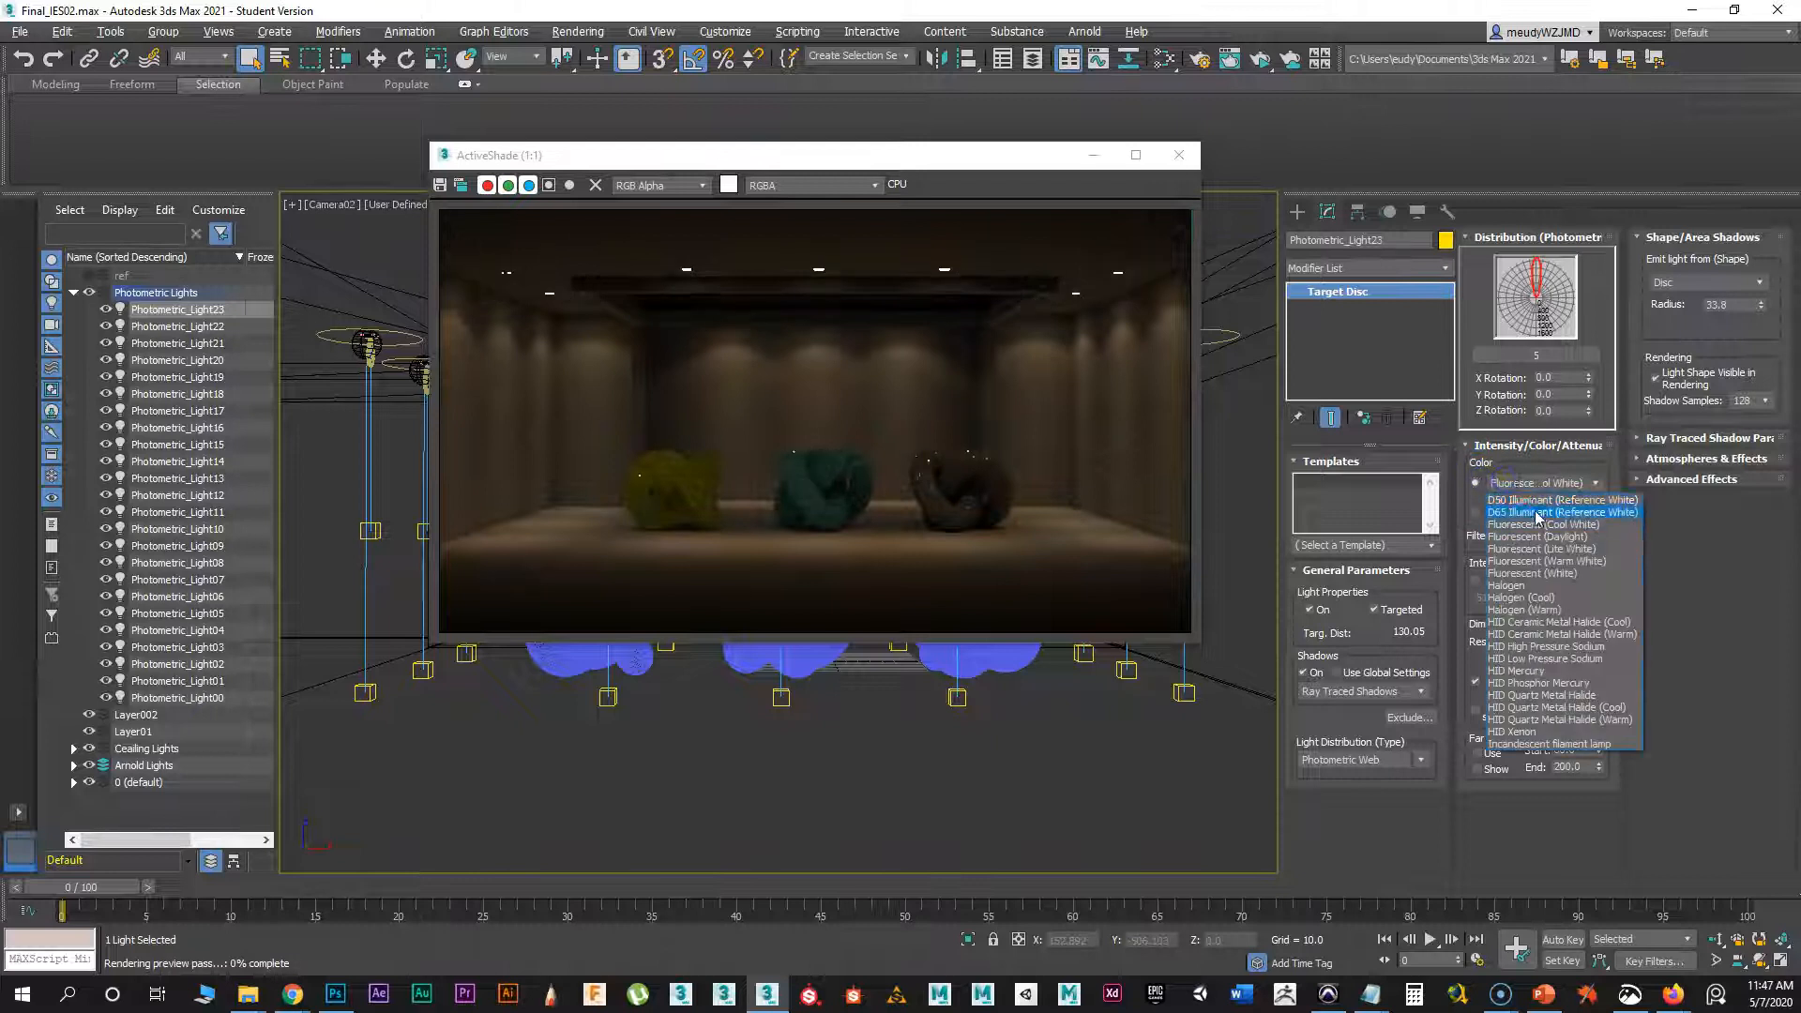
click(1548, 707)
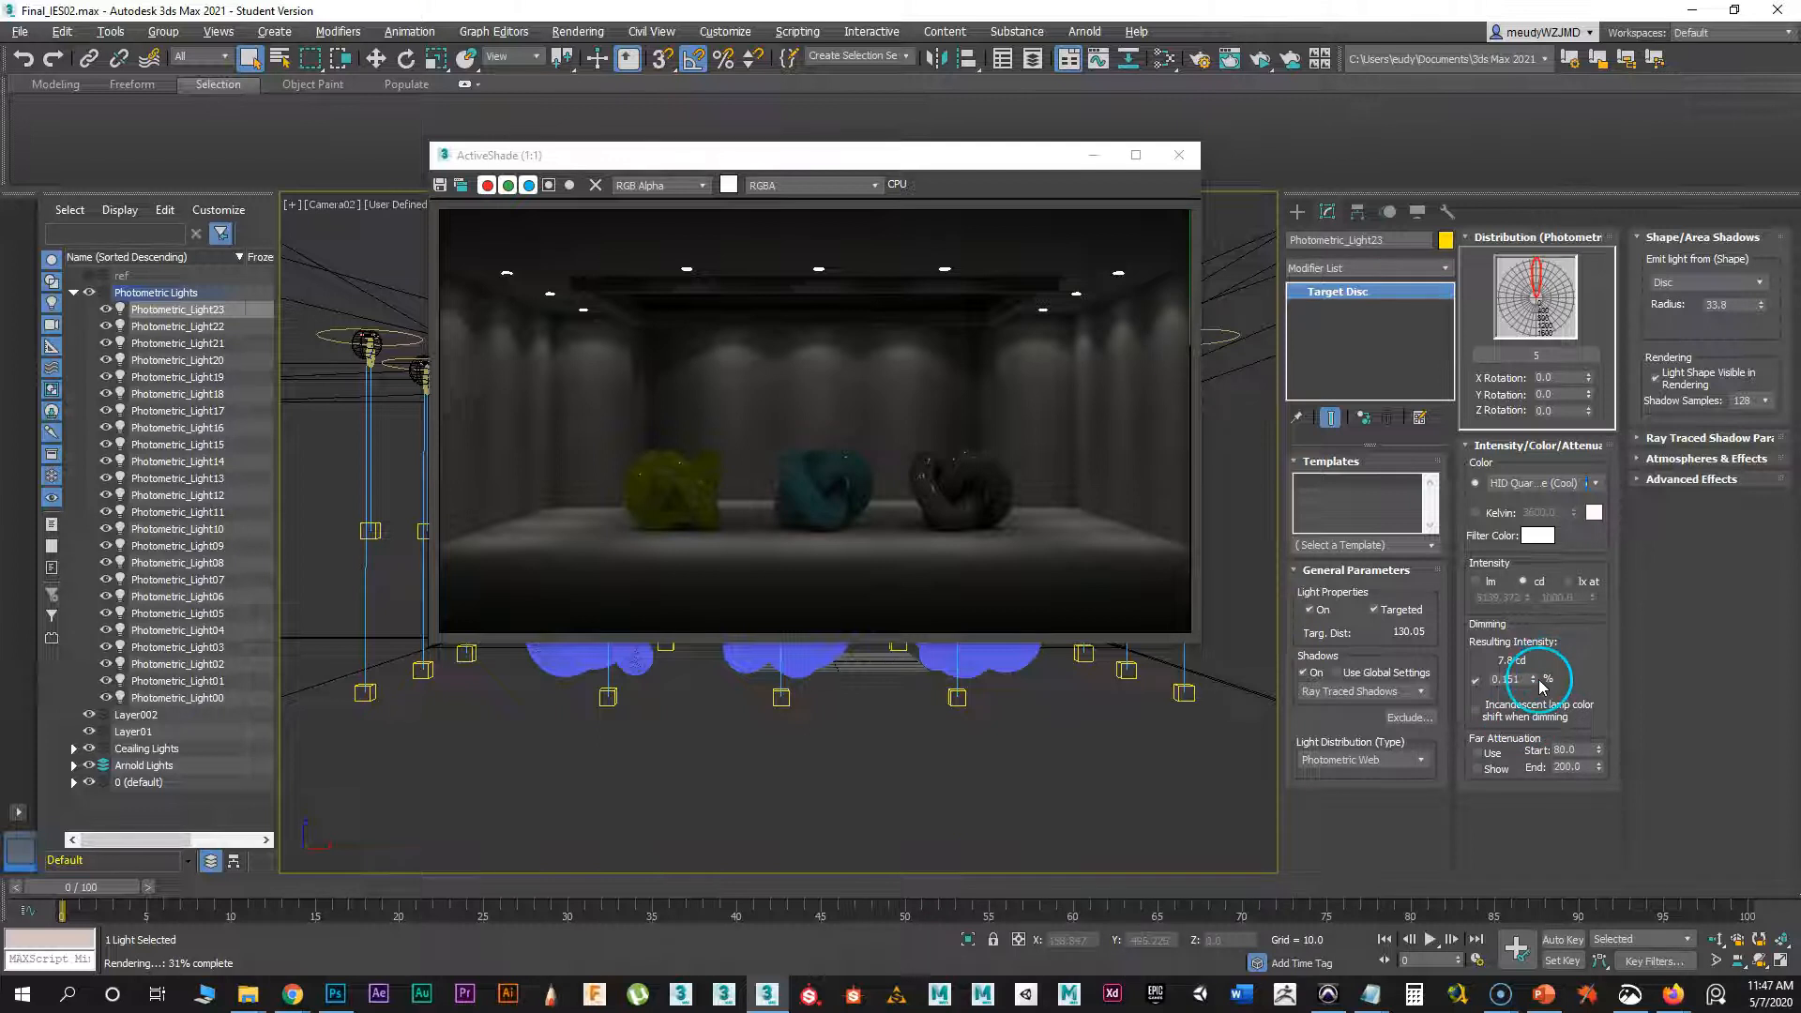
drag(1535, 680, 1525, 643)
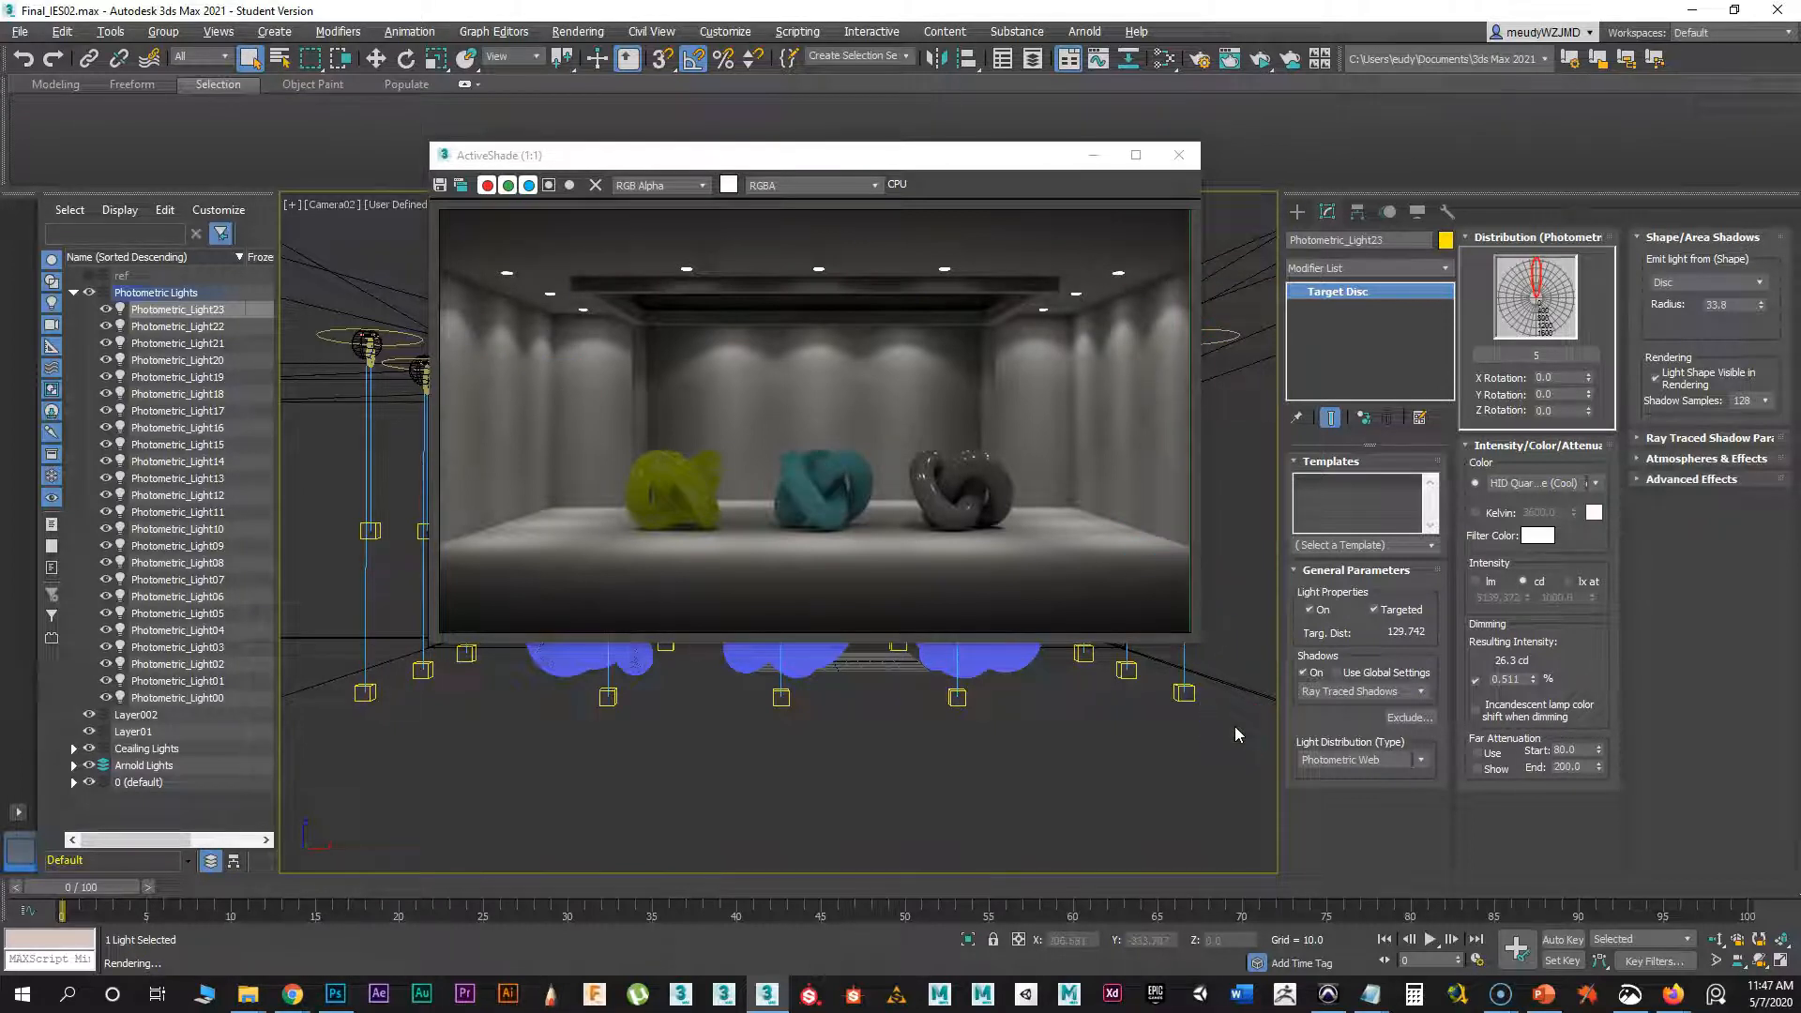
- Swap the scene lighting by turning off Photometric_Light23 and turning on ArnoldLight012 in the Arnold Lights layer
click(1310, 610)
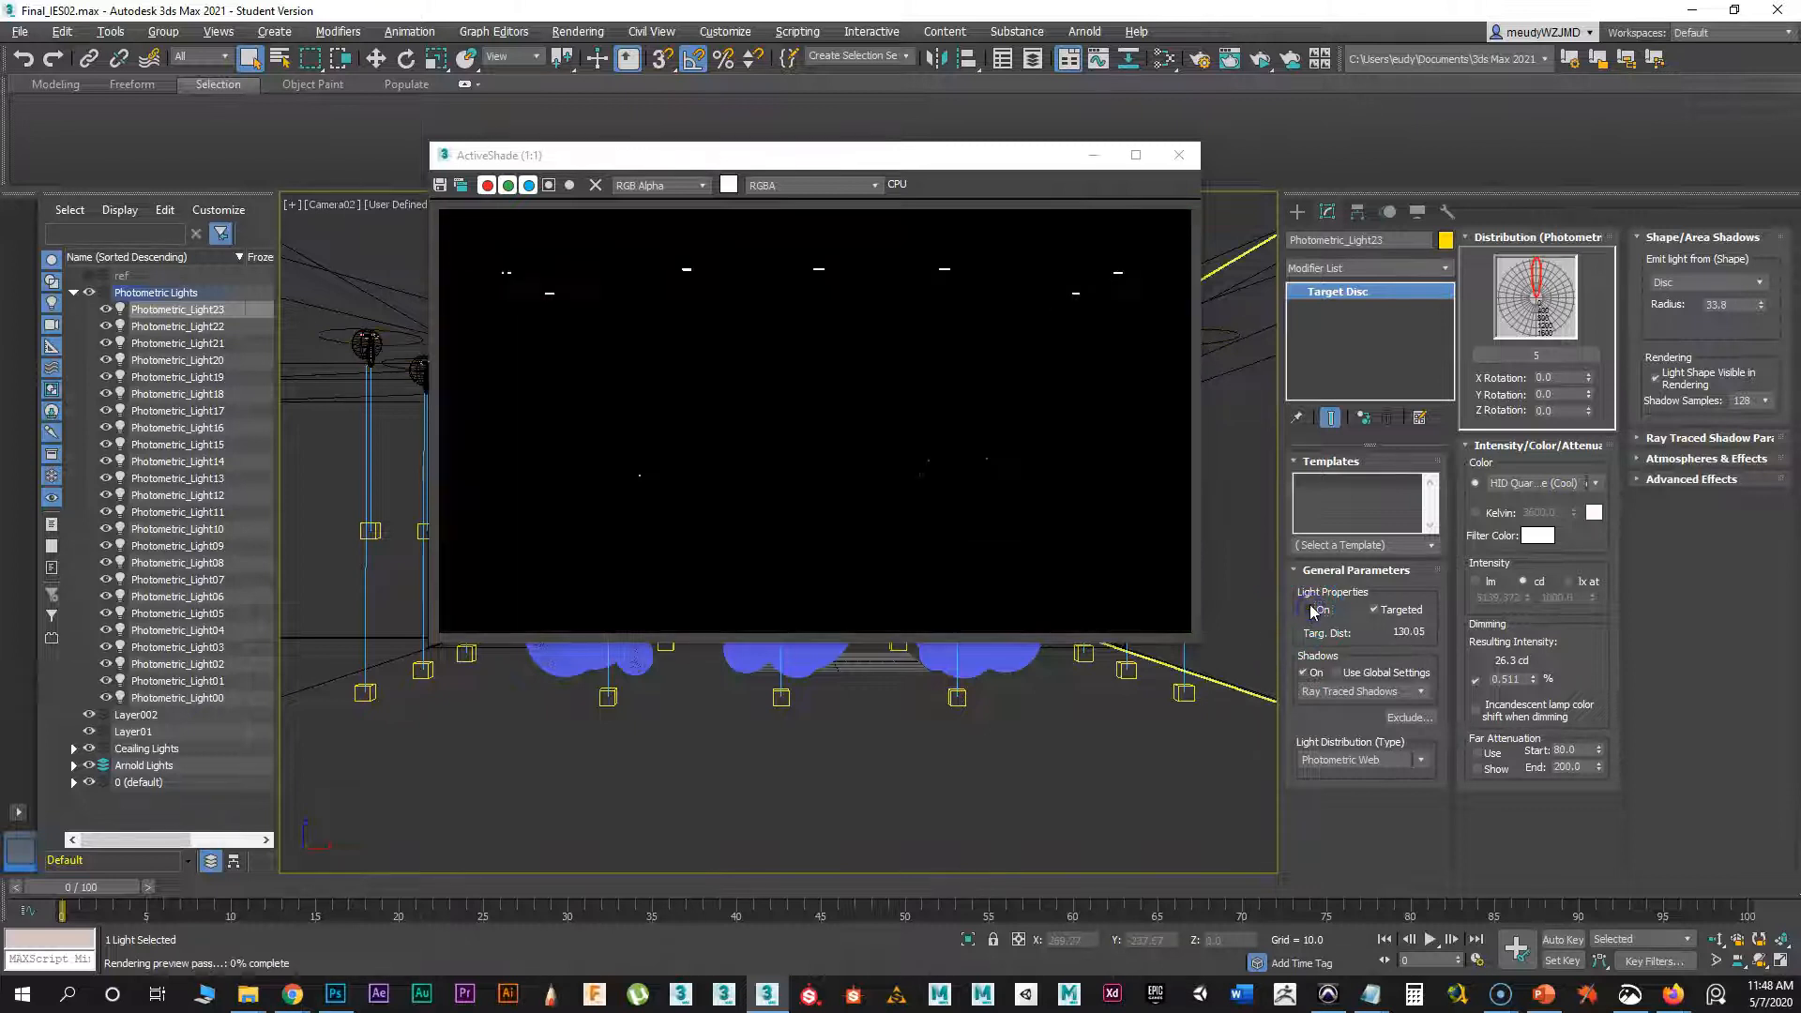
click(74, 292)
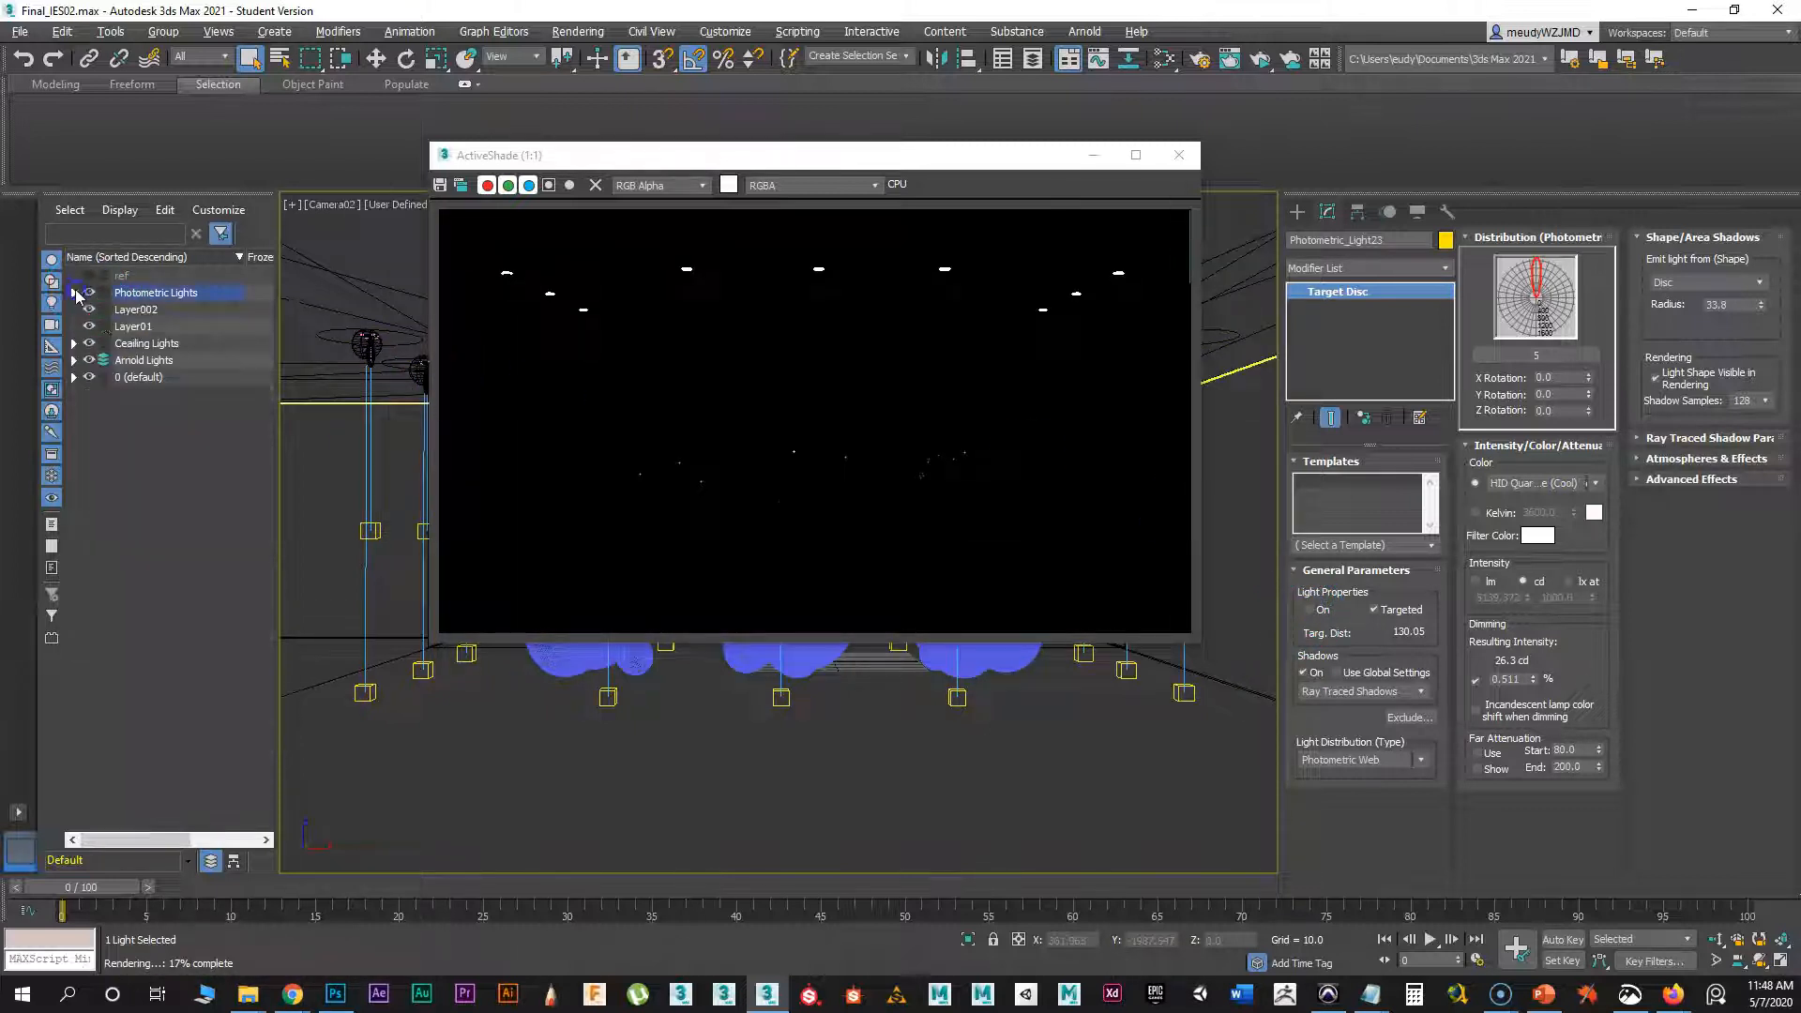
click(74, 359)
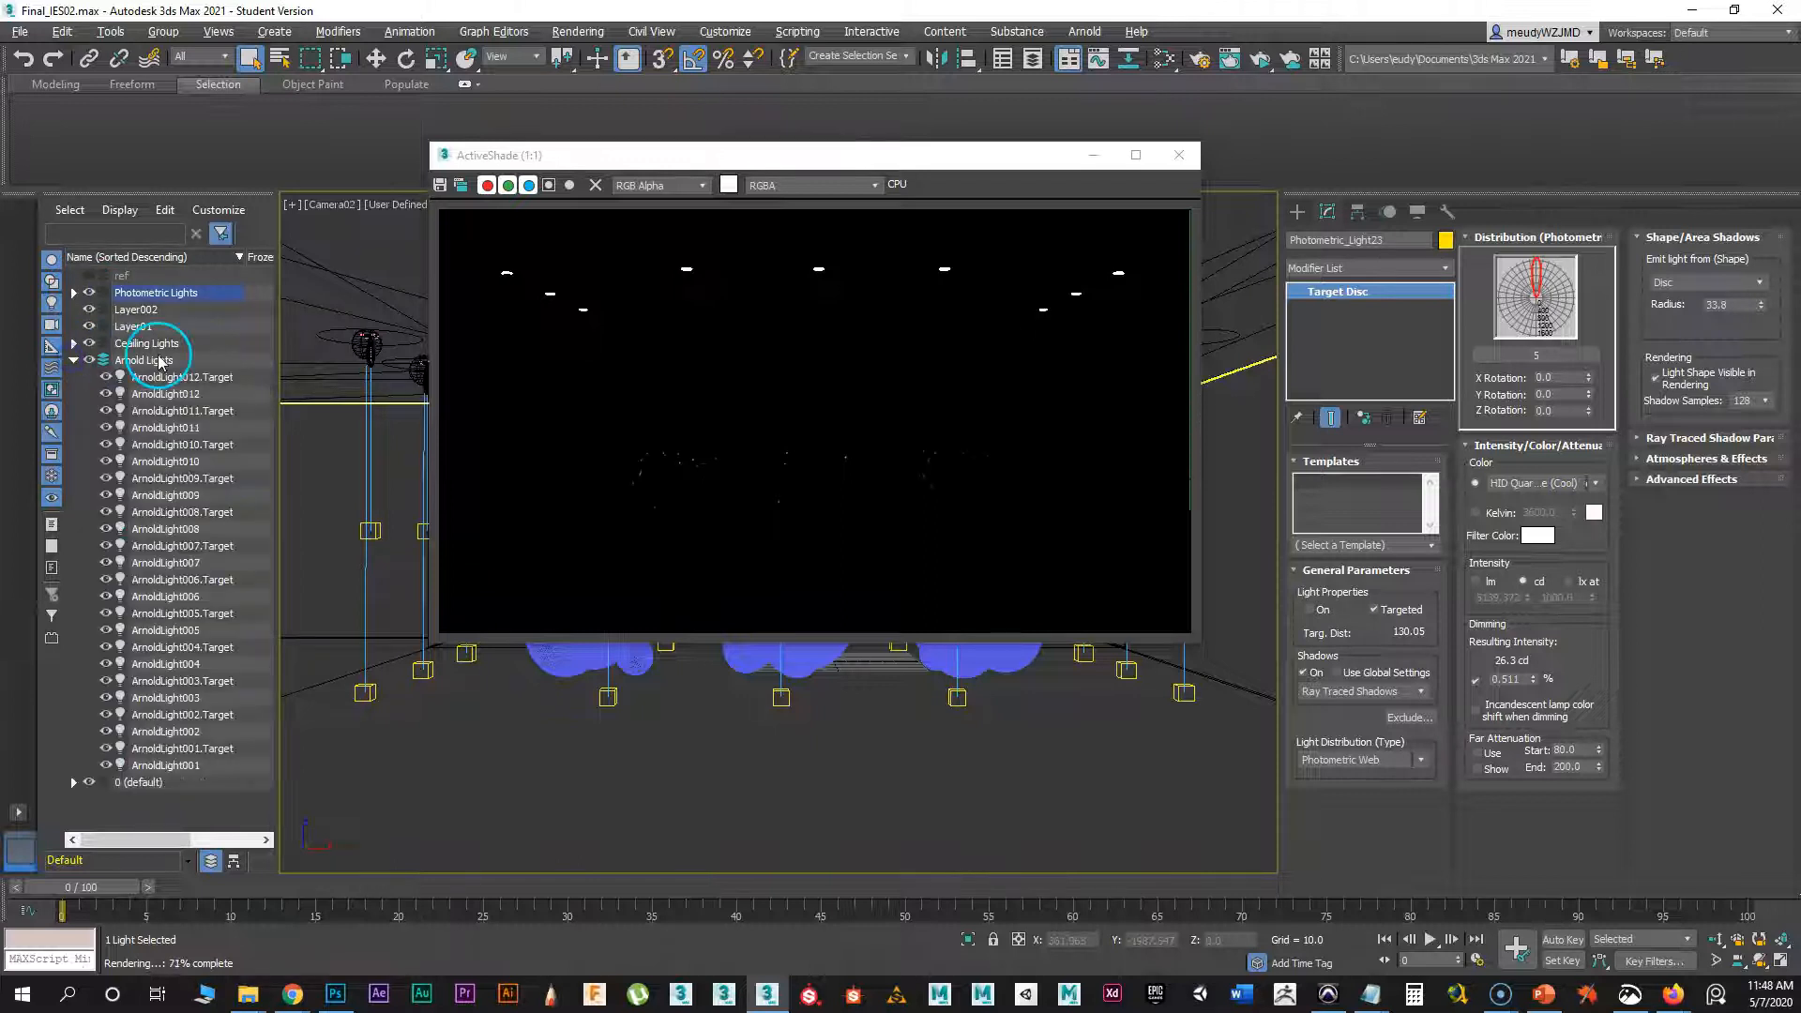
click(150, 360)
click(179, 395)
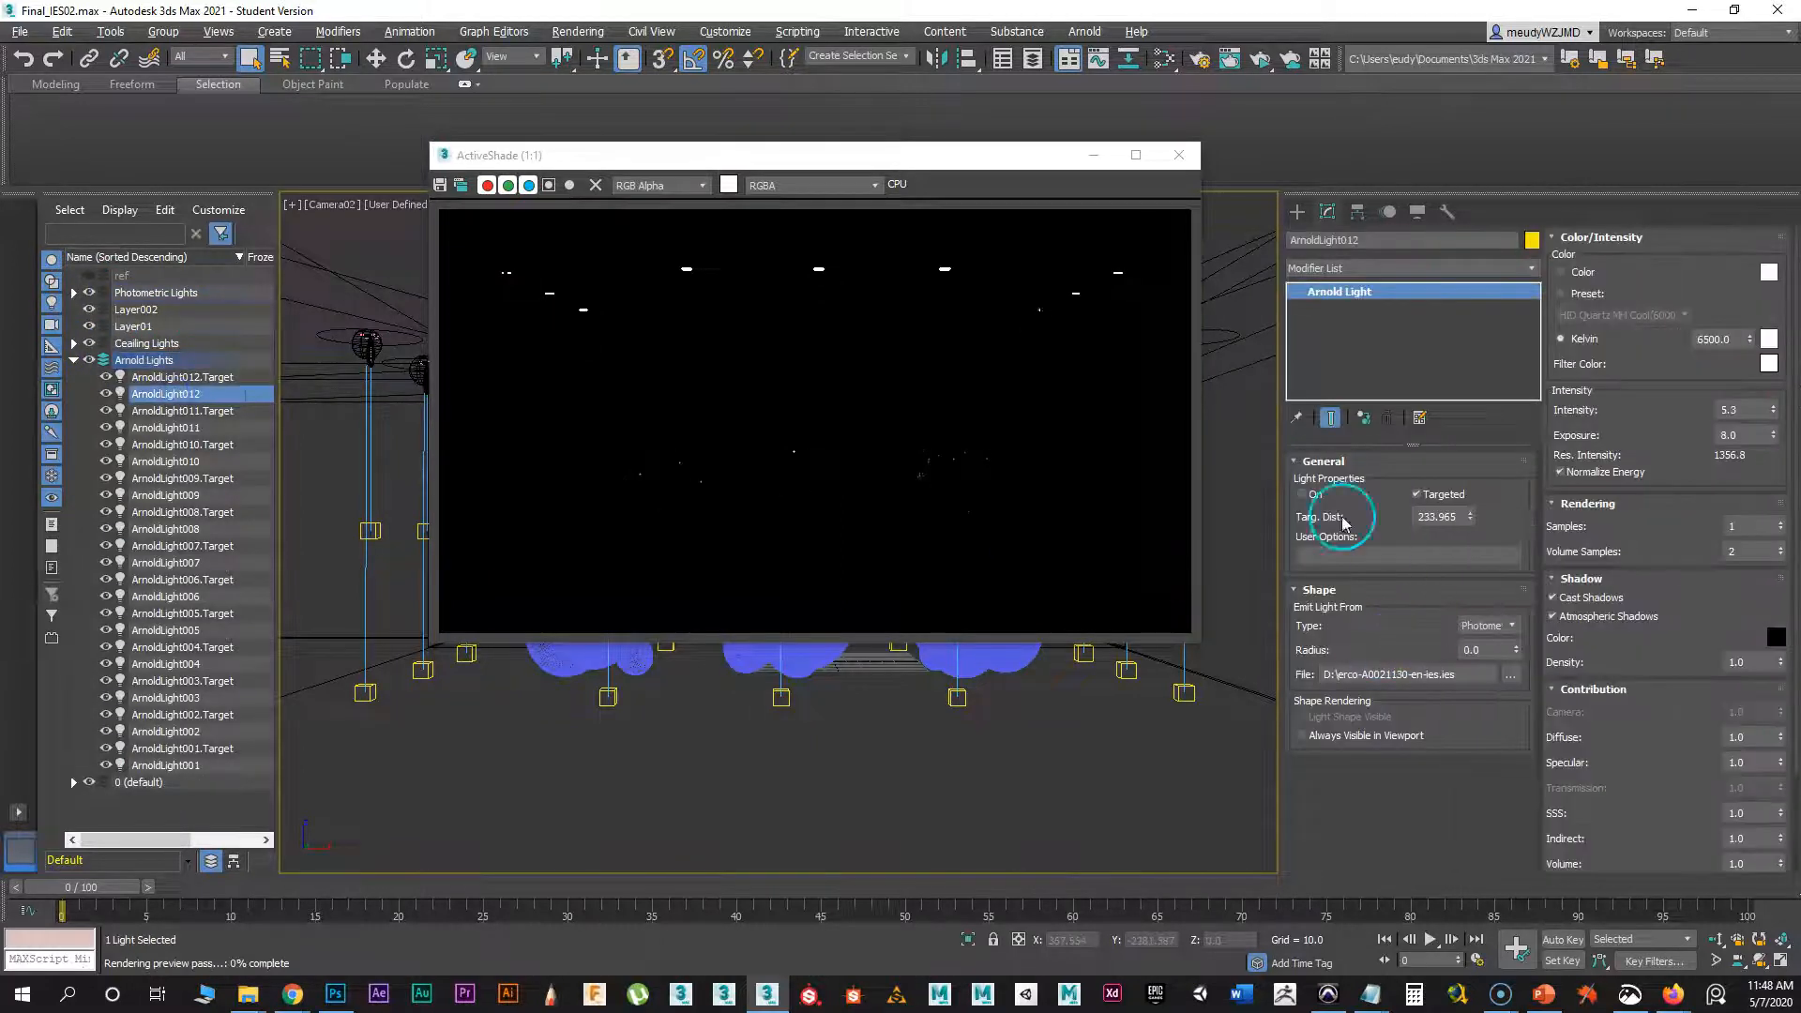
click(1302, 494)
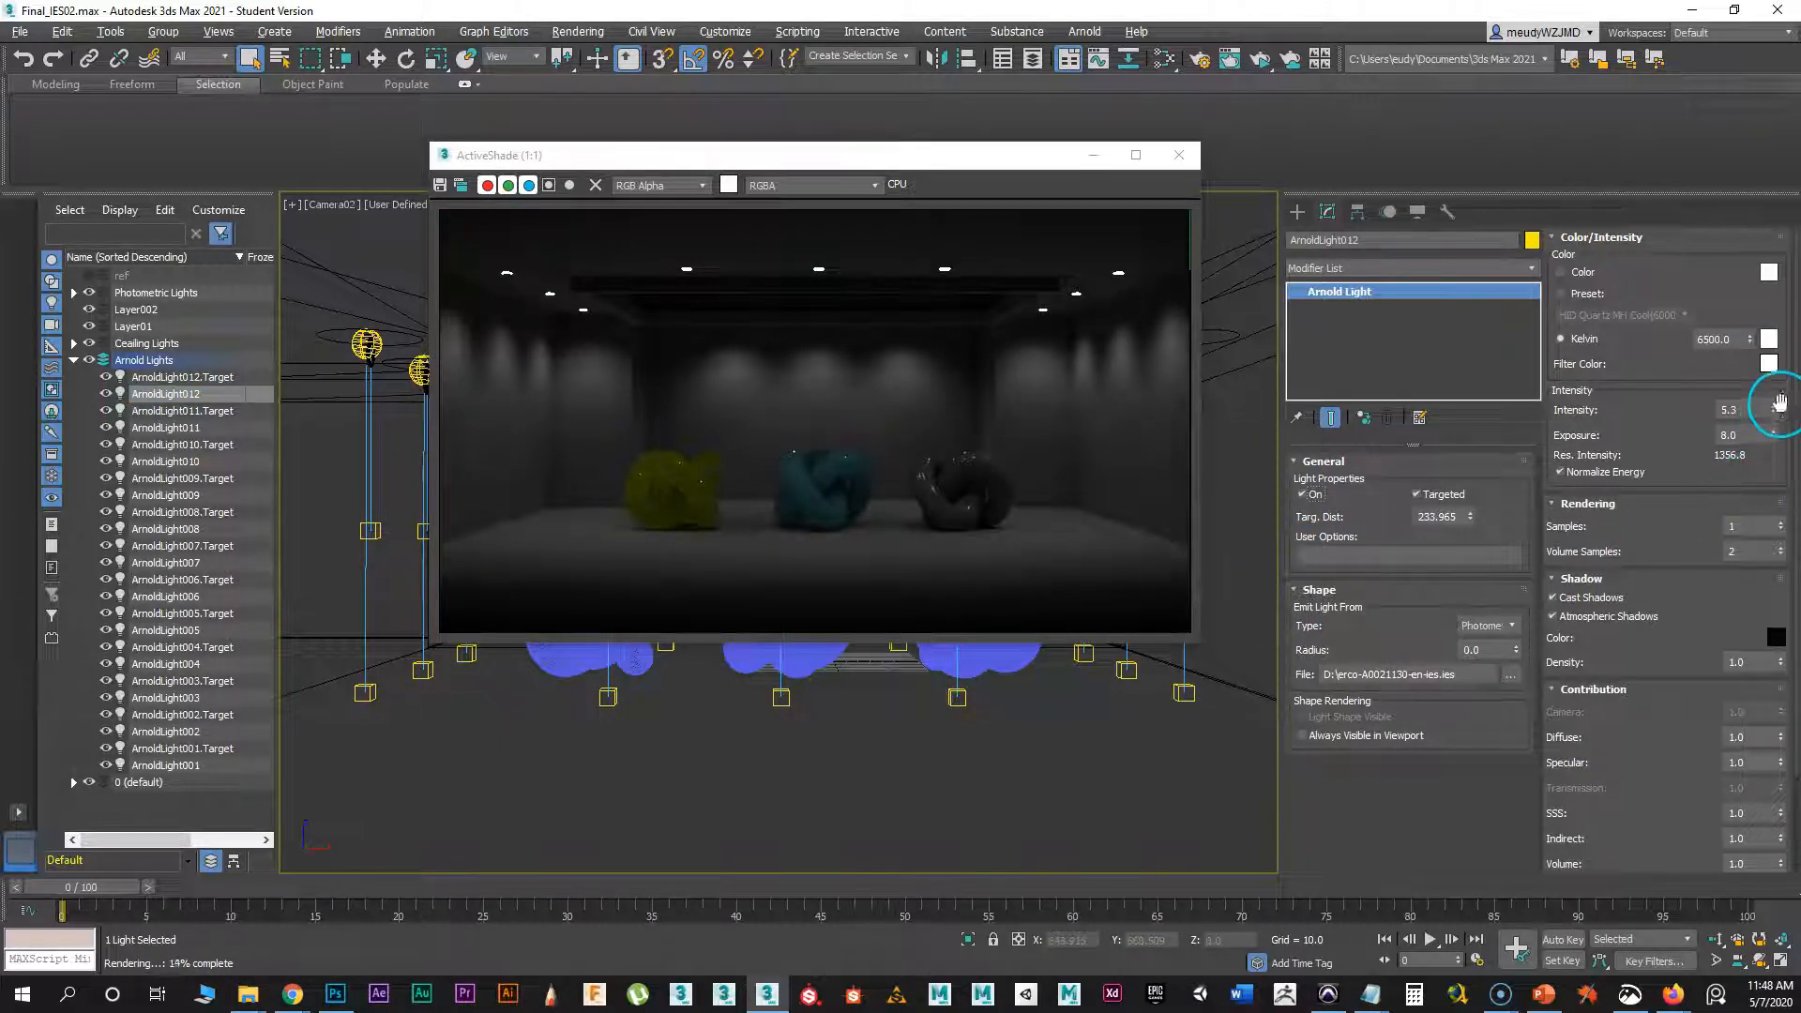
- Raise ArnoldLight012's intensity to 8.3 and set its Kelvin color temperature to 4800
drag(1774, 414, 1759, 363)
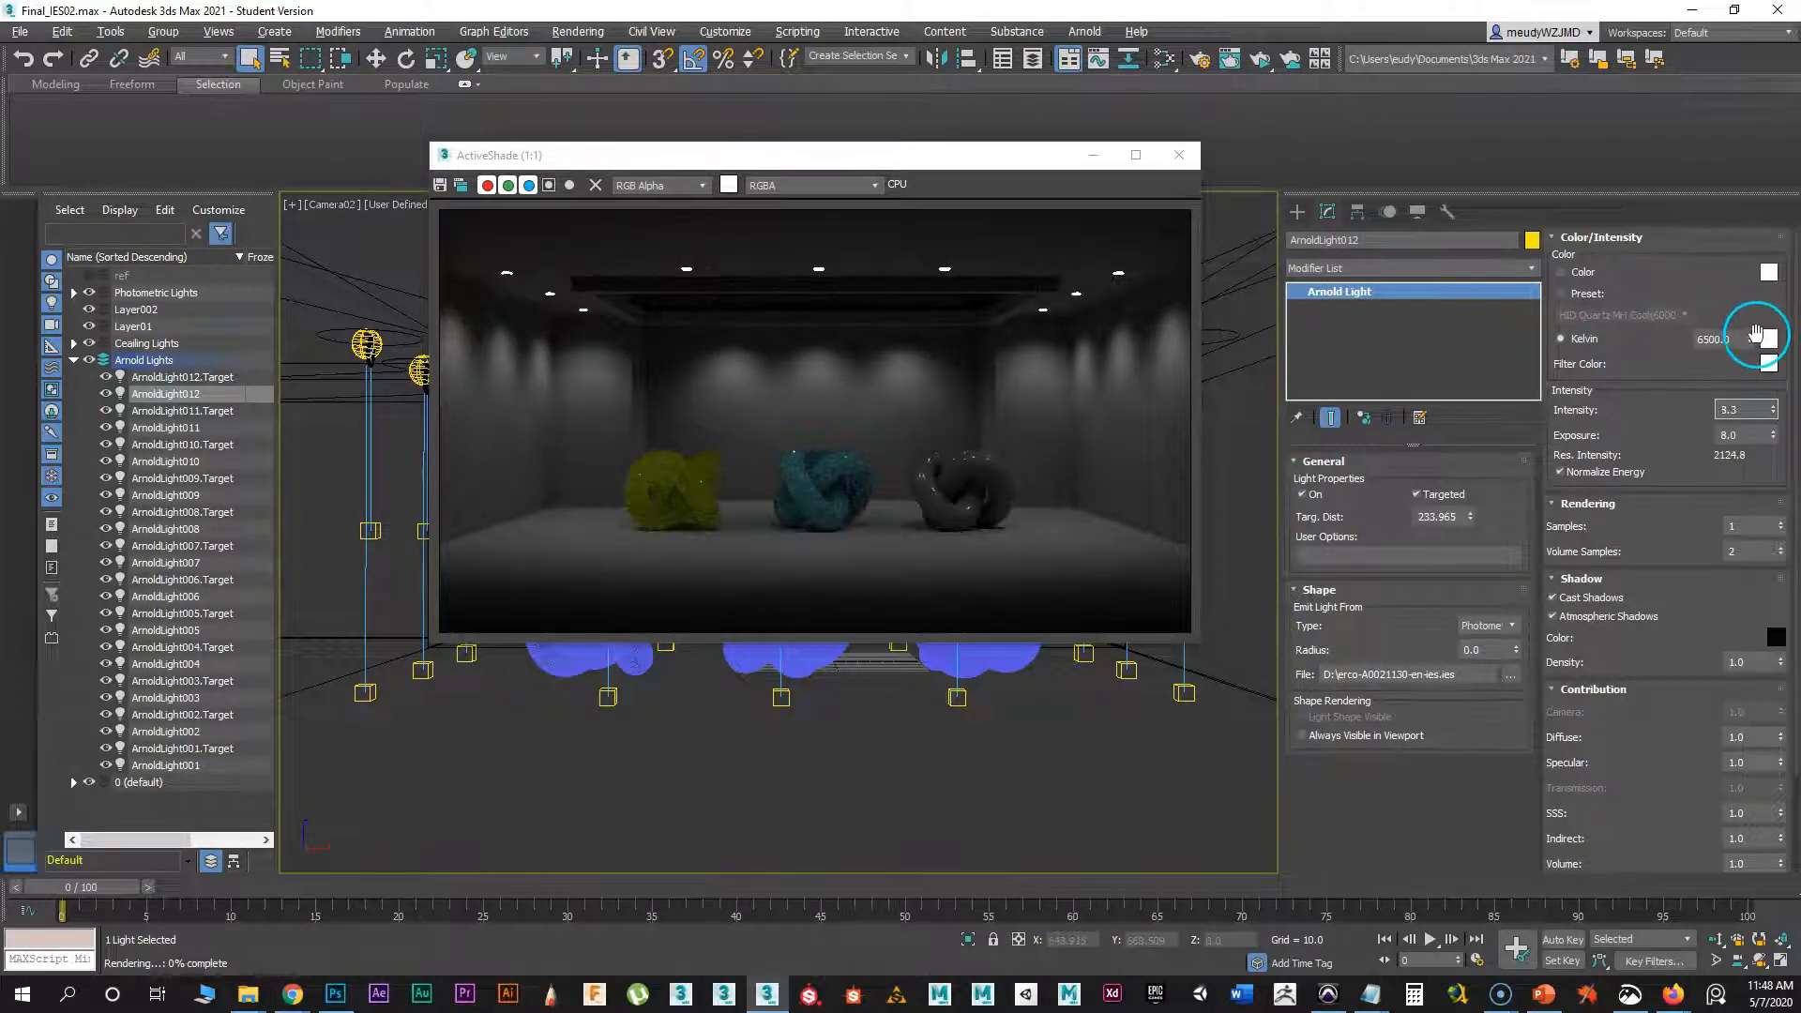
double_click(1713, 340)
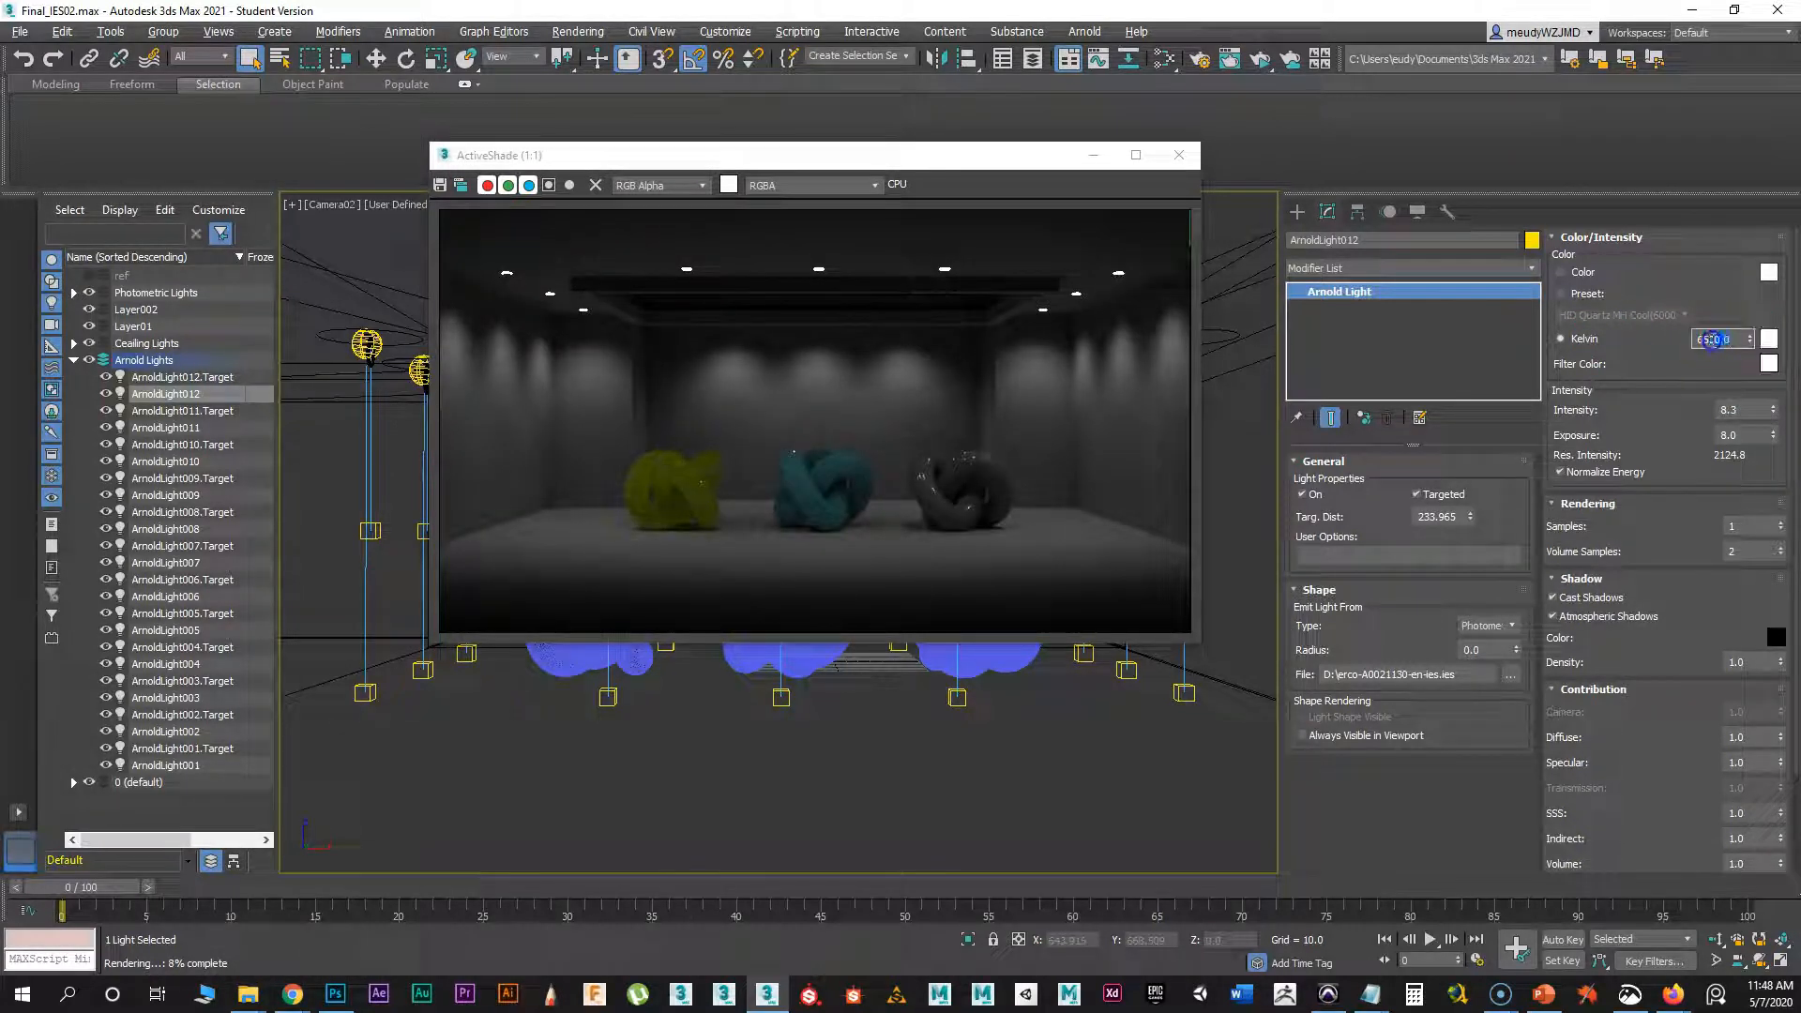
click(1733, 339)
text(4800)
key(Return)
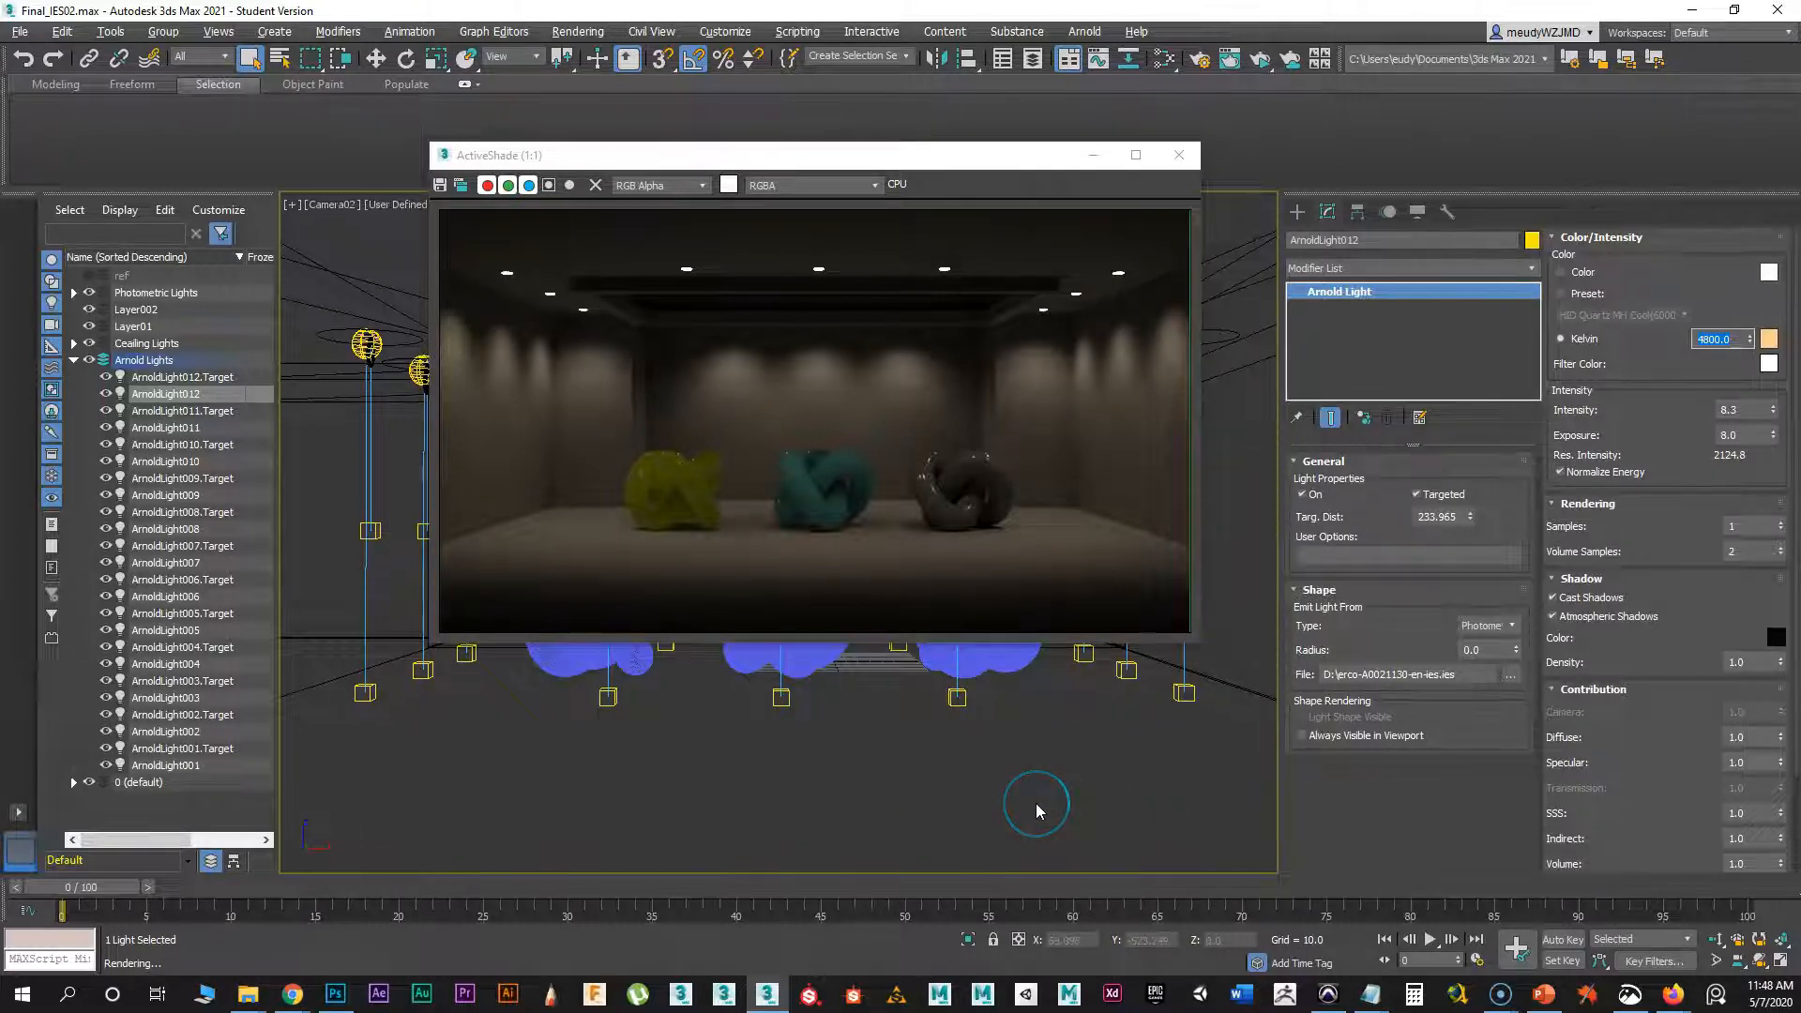
- Compare the cloned Camera02 renders side by side, then clear the render windows from the workspace
mouse_move(905, 161)
mouse_down()
mouse_move(0, 542)
mouse_move(0, 563)
mouse_move(1295, 313)
mouse_move(1527, 56)
mouse_move(1631, 18)
mouse_up()
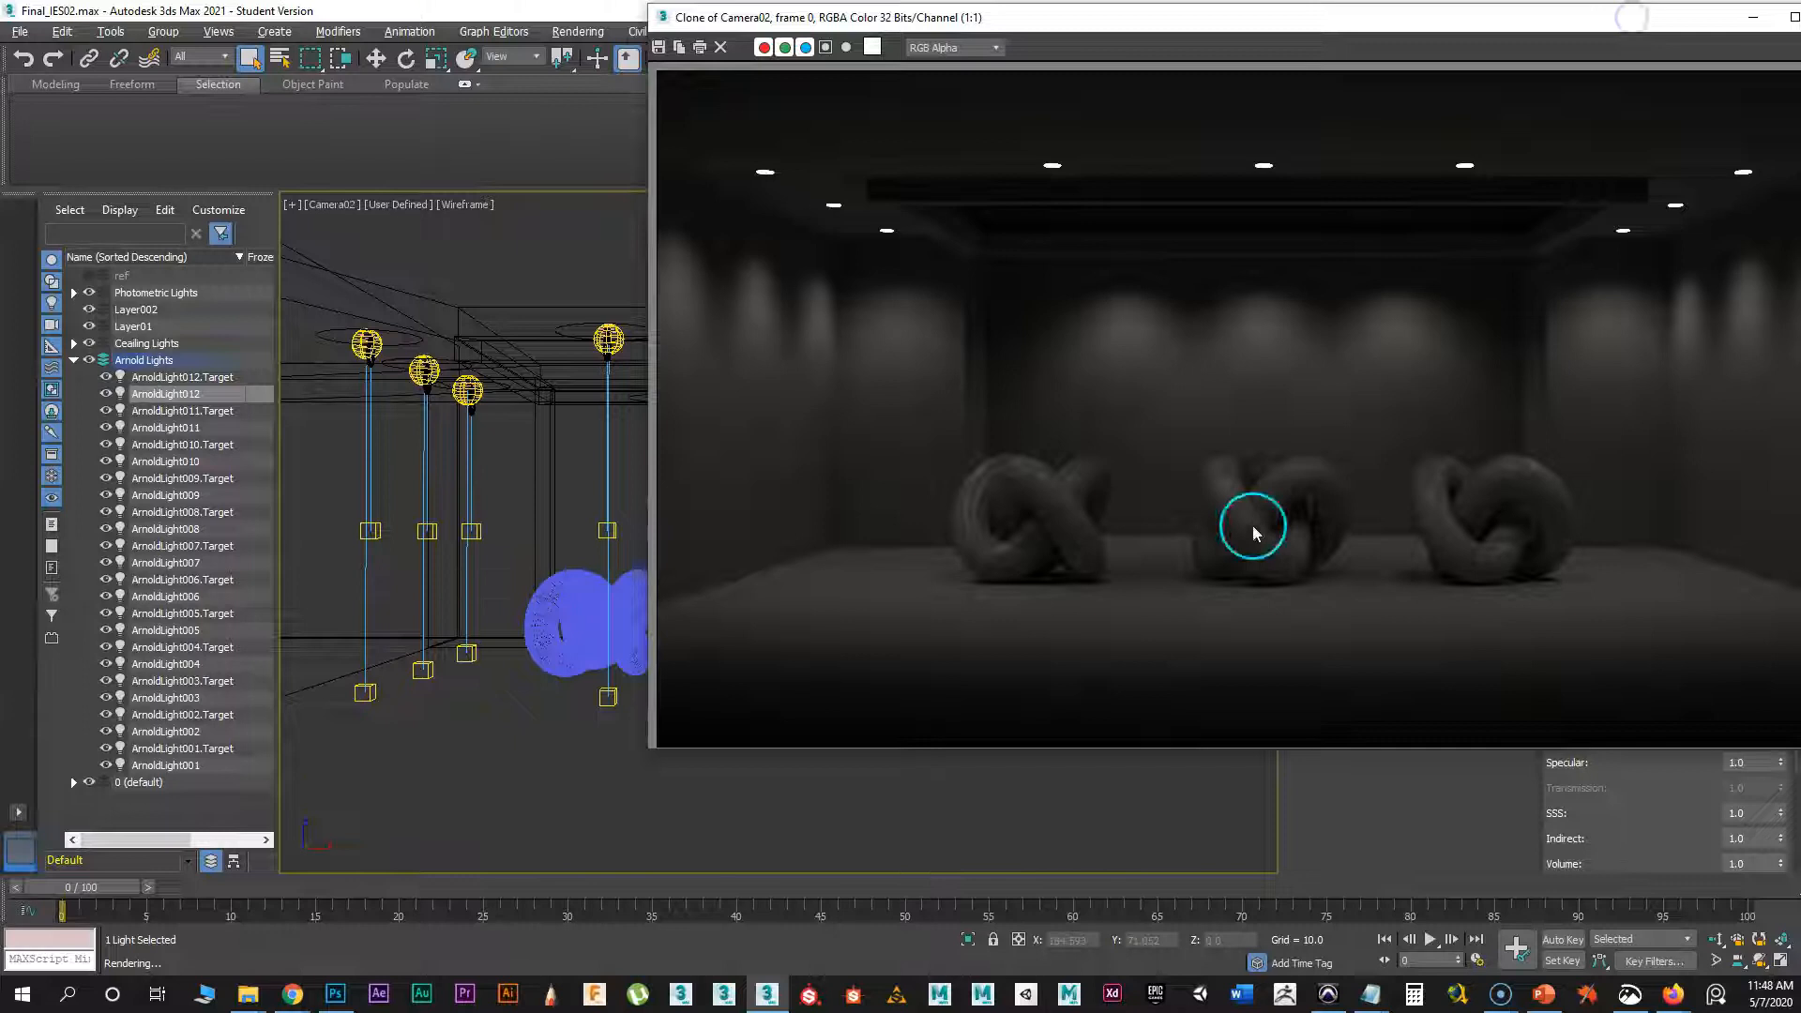
mouse_move(0, 563)
mouse_down()
mouse_move(0, 450)
mouse_move(1310, 145)
mouse_move(869, 73)
mouse_move(900, 72)
mouse_up()
mouse_move(1158, 16)
mouse_down()
mouse_move(1460, 48)
mouse_move(1432, 97)
mouse_move(1412, 75)
mouse_up()
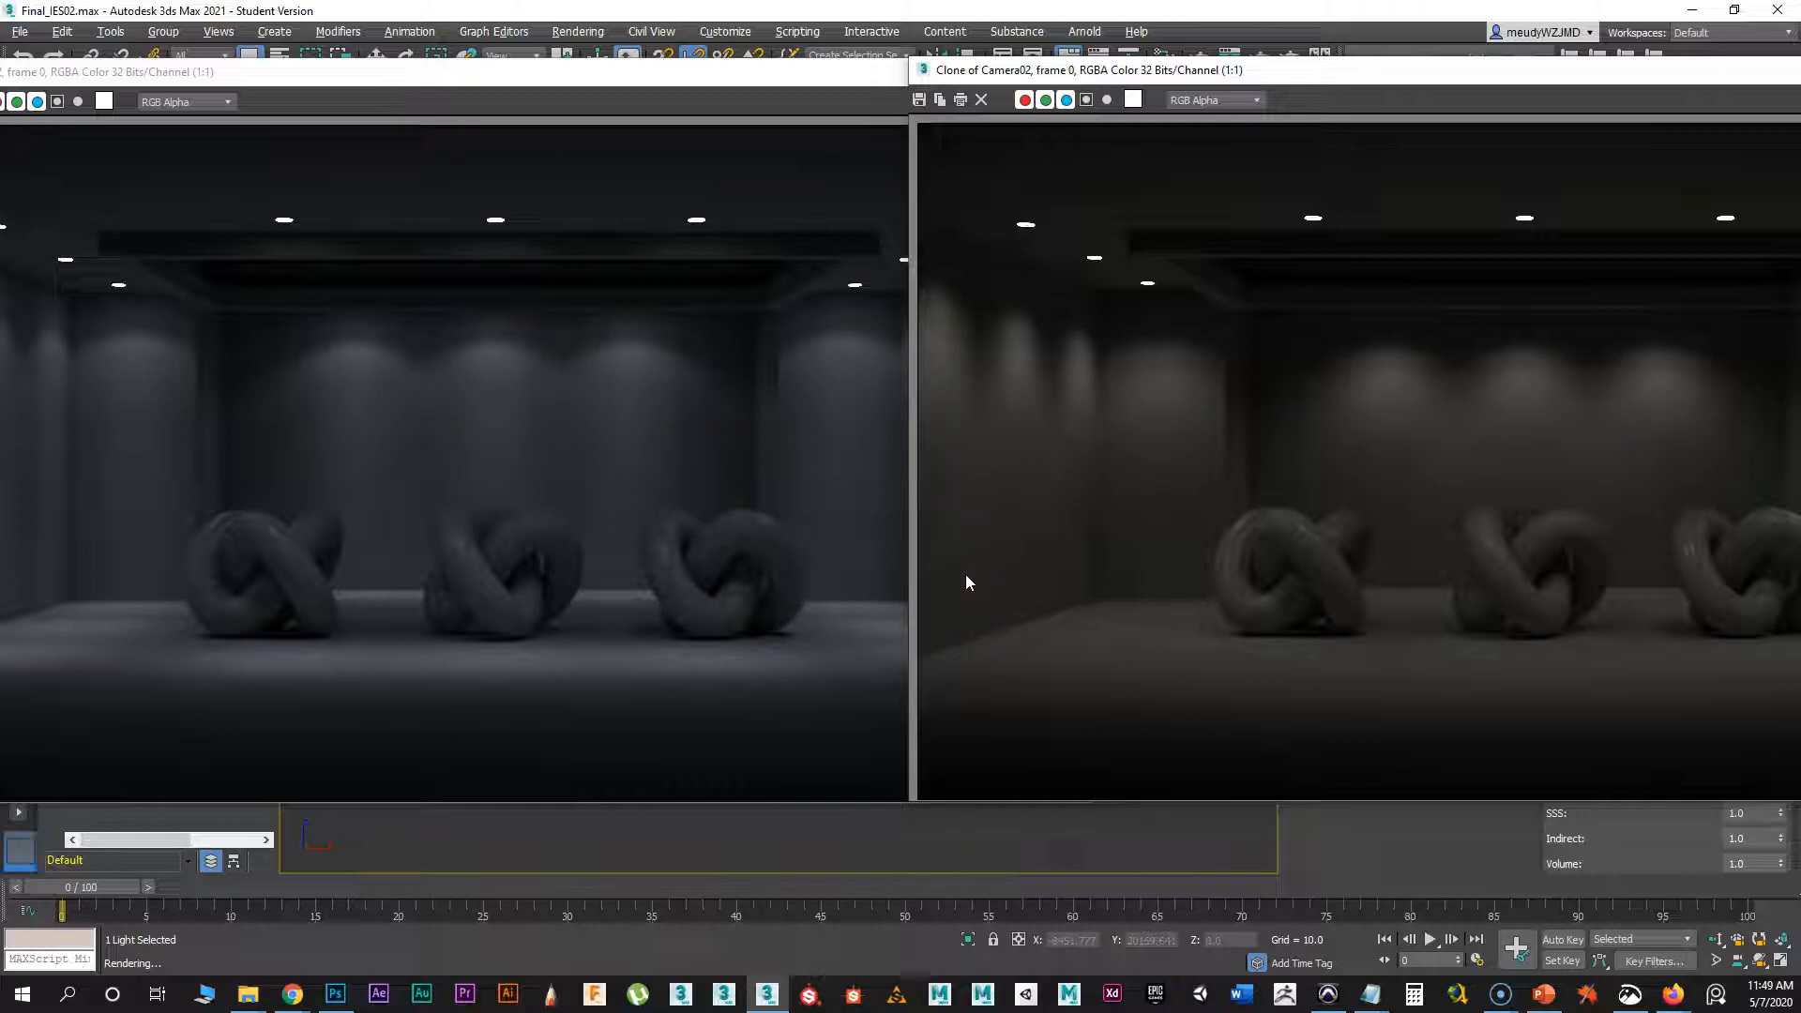
drag(896, 71, 1013, 116)
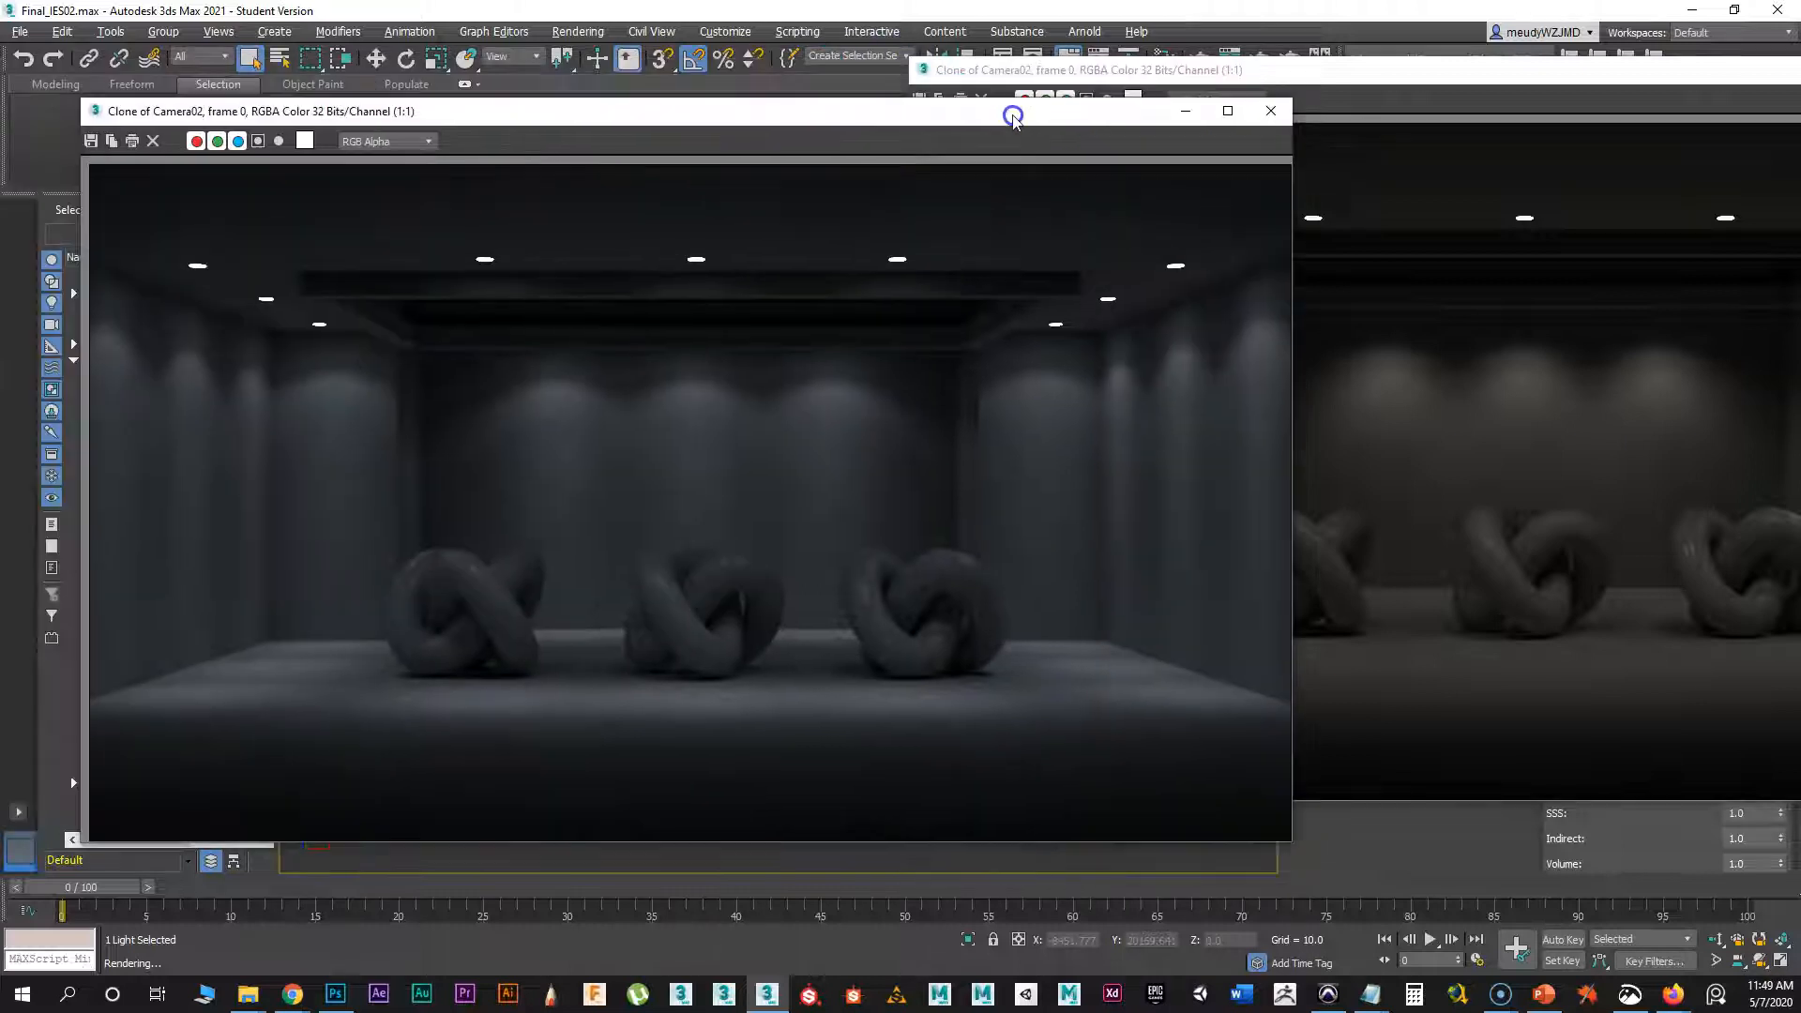
click(1175, 111)
drag(1246, 71, 578, 139)
click(1361, 144)
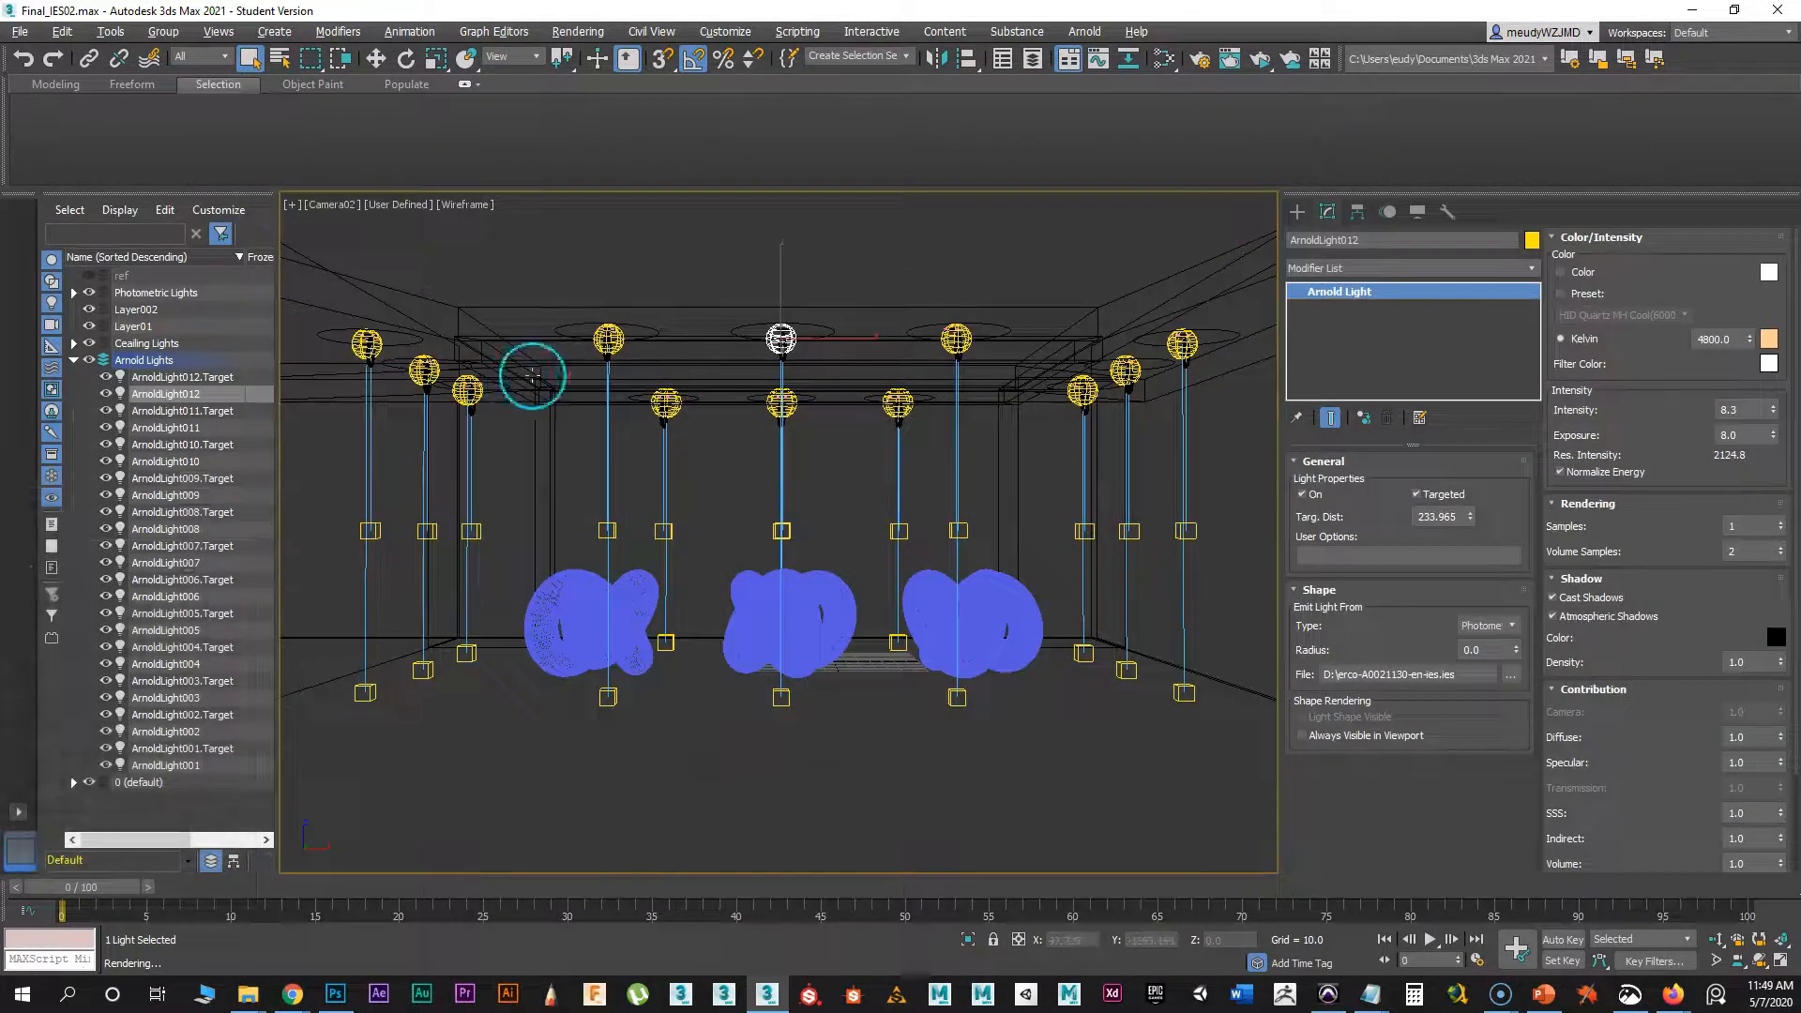
- Hide the Arnold Lights layer and switch the viewport to a Front view framing the room
click(695, 497)
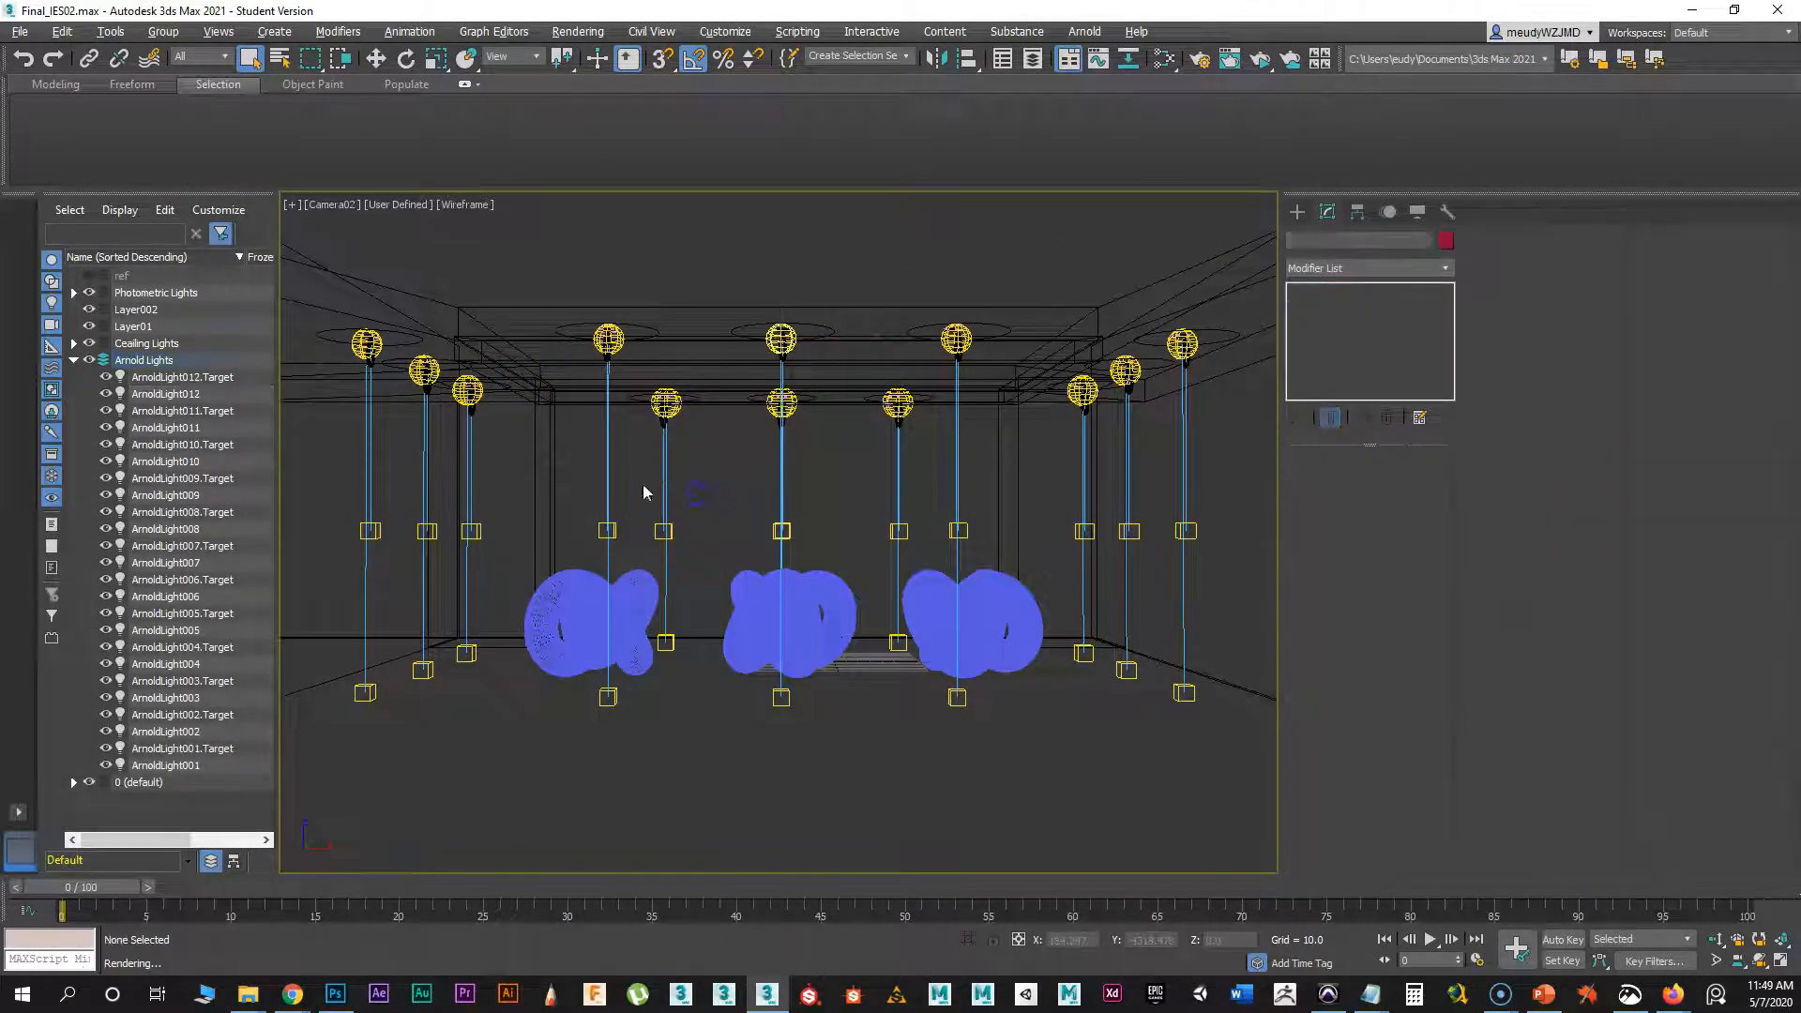
click(90, 360)
click(141, 362)
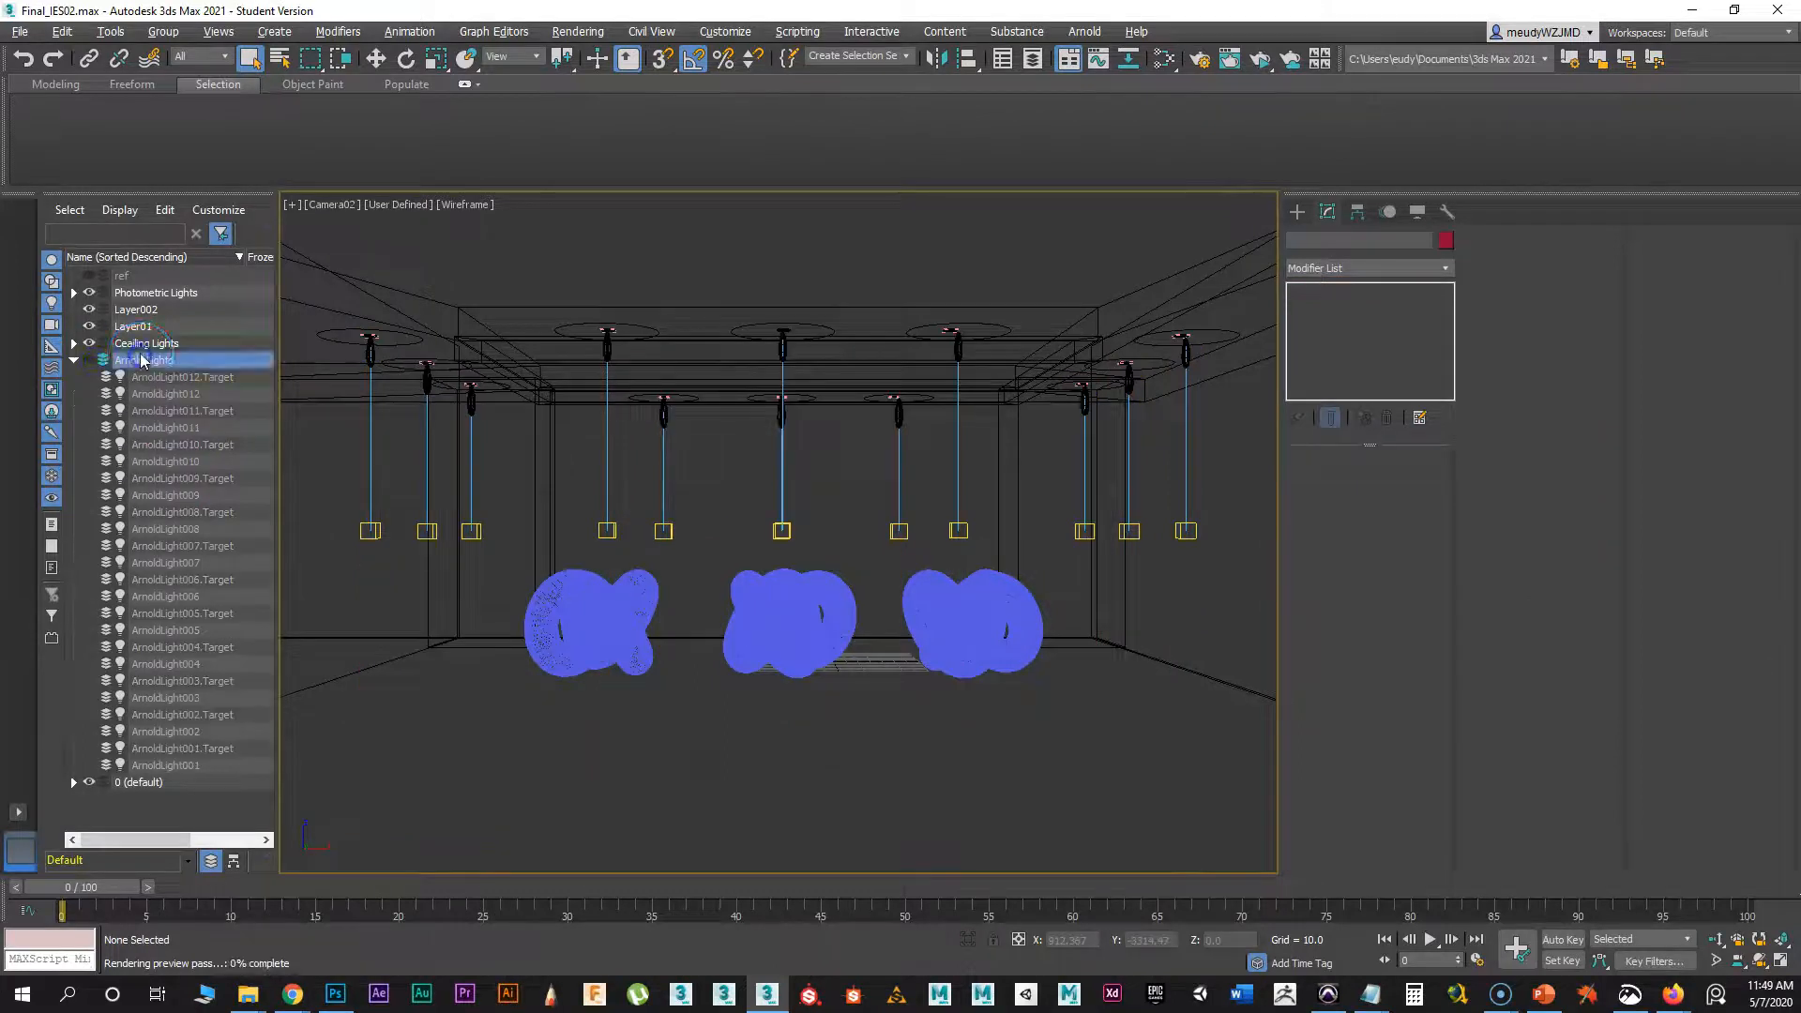
click(679, 482)
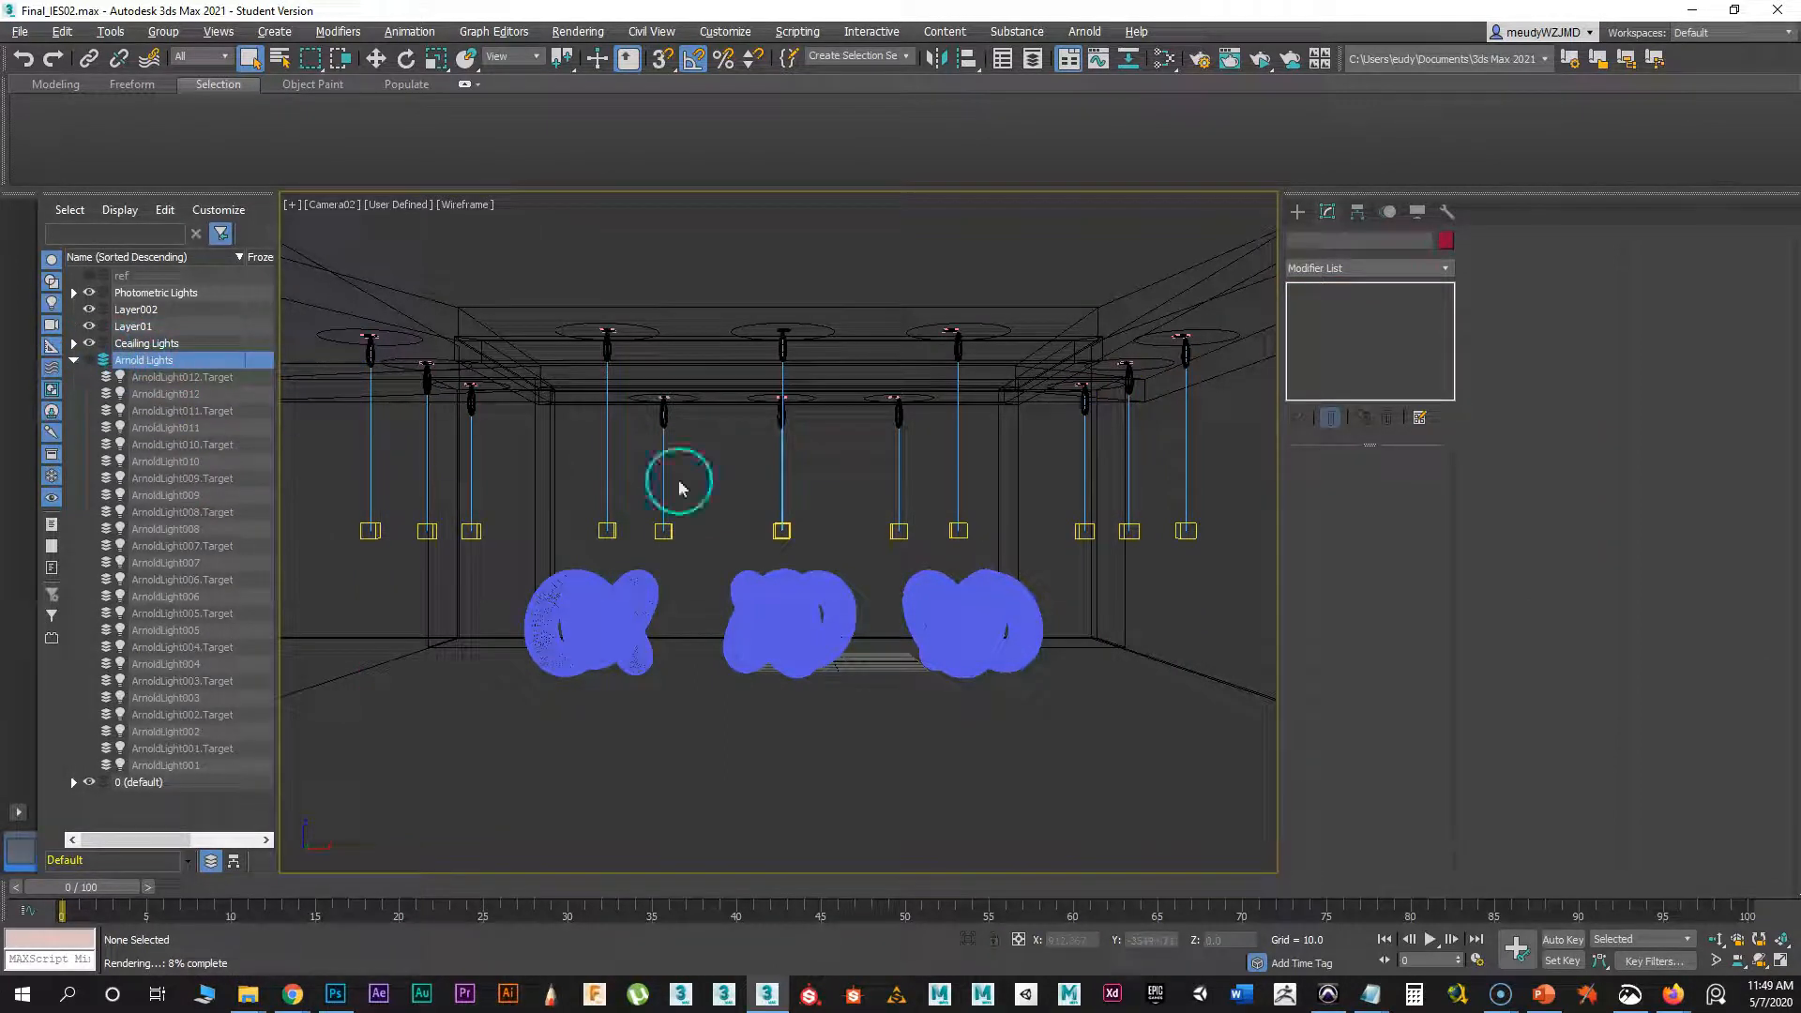
click(813, 488)
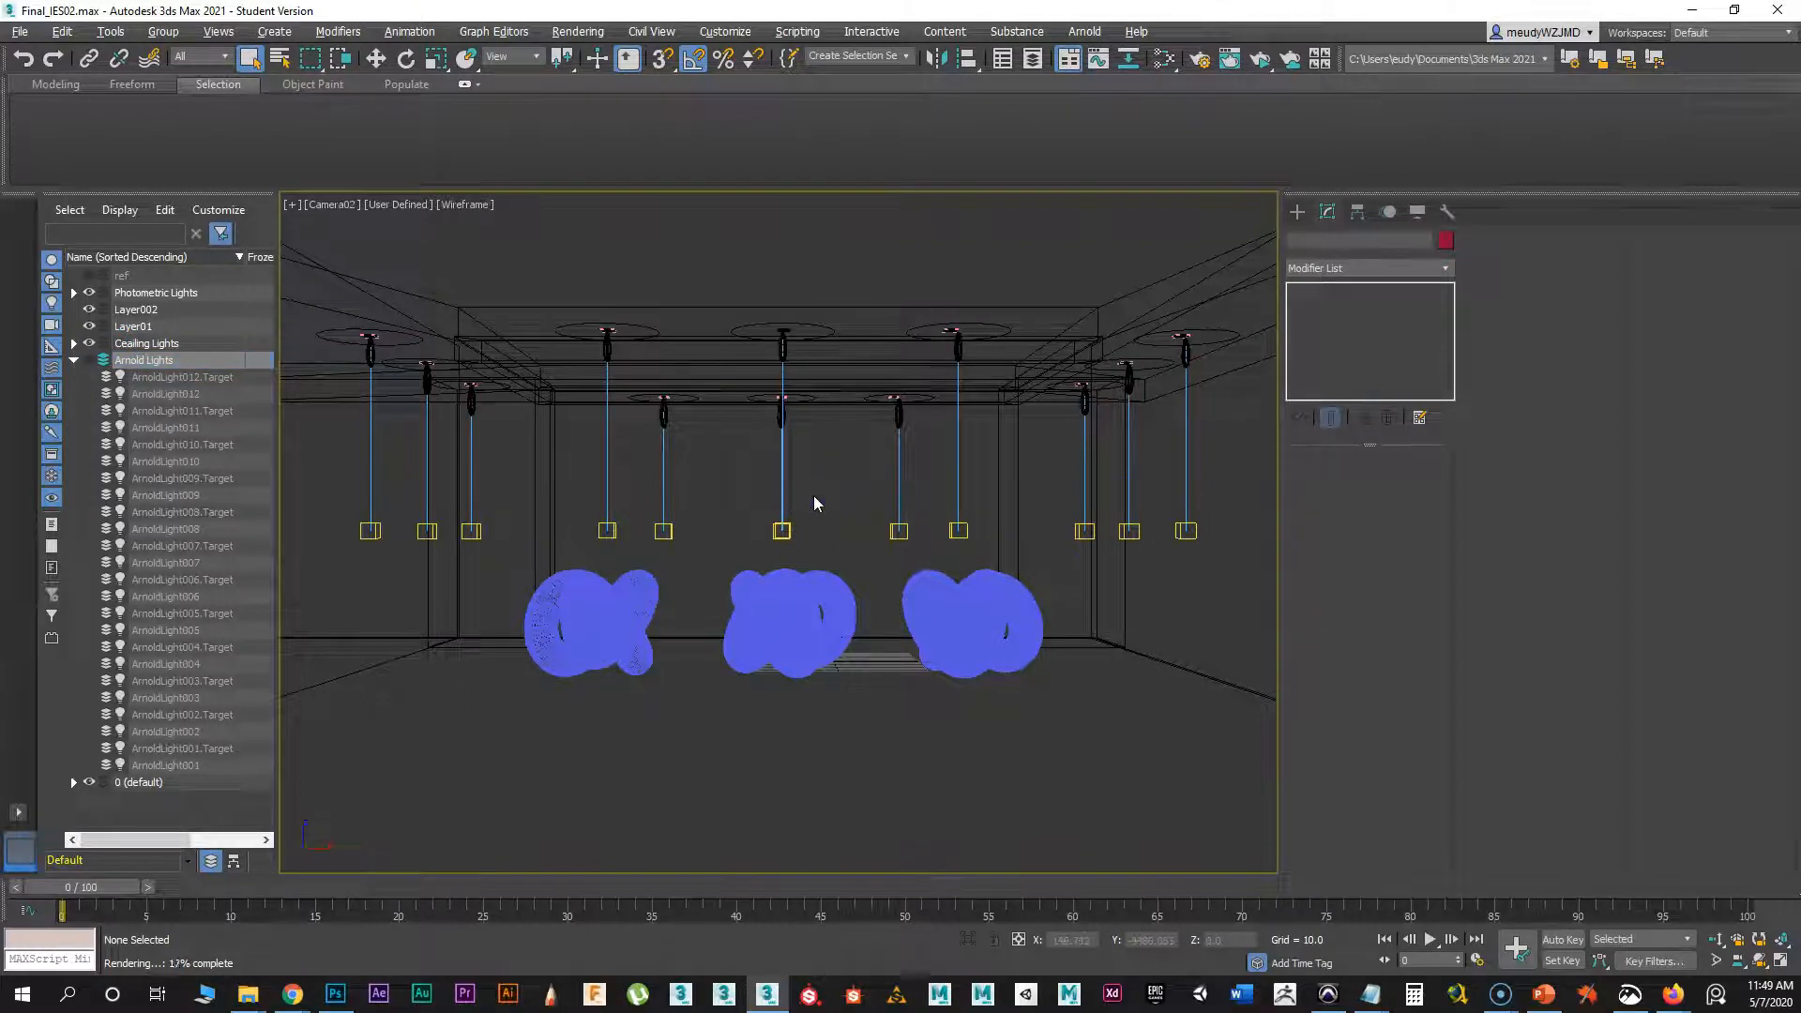
key(f)
middle_drag(833, 474, 858, 745)
click(960, 421)
key(z)
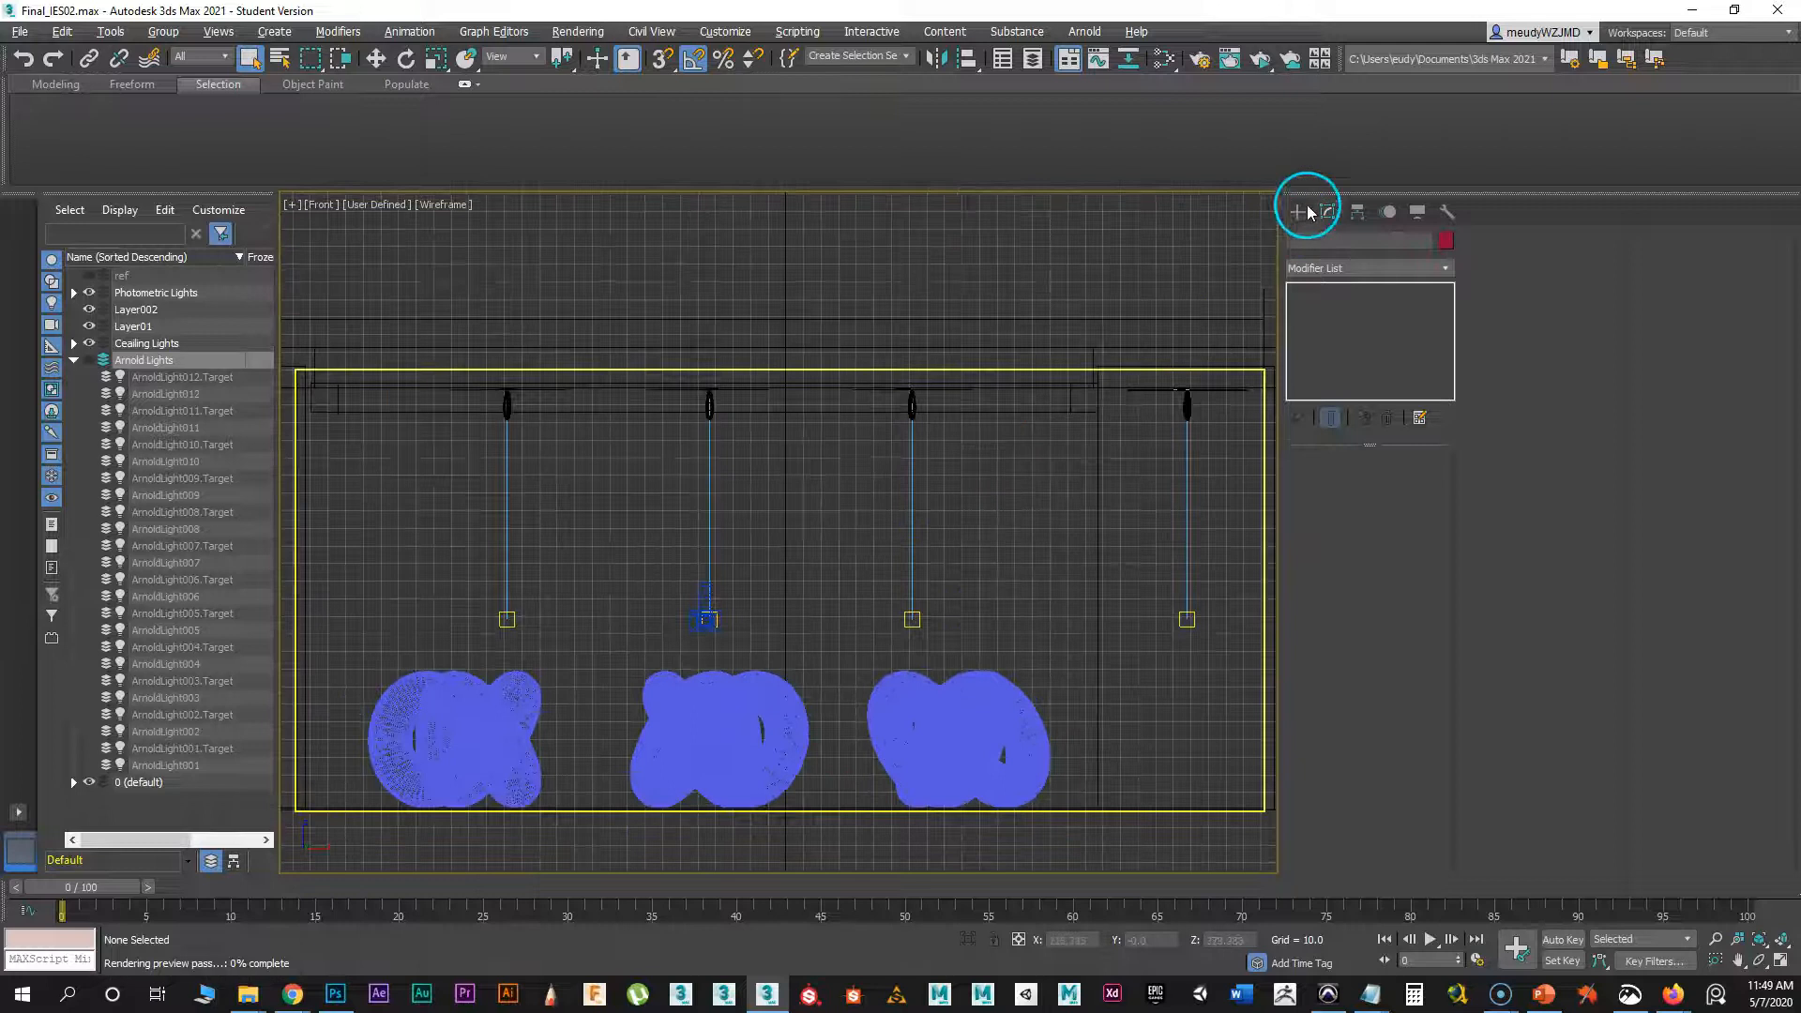
- Unhide the Arnold Lights layer, turn off ArnoldLight012, and clear the selection
click(1300, 212)
click(204, 360)
click(95, 362)
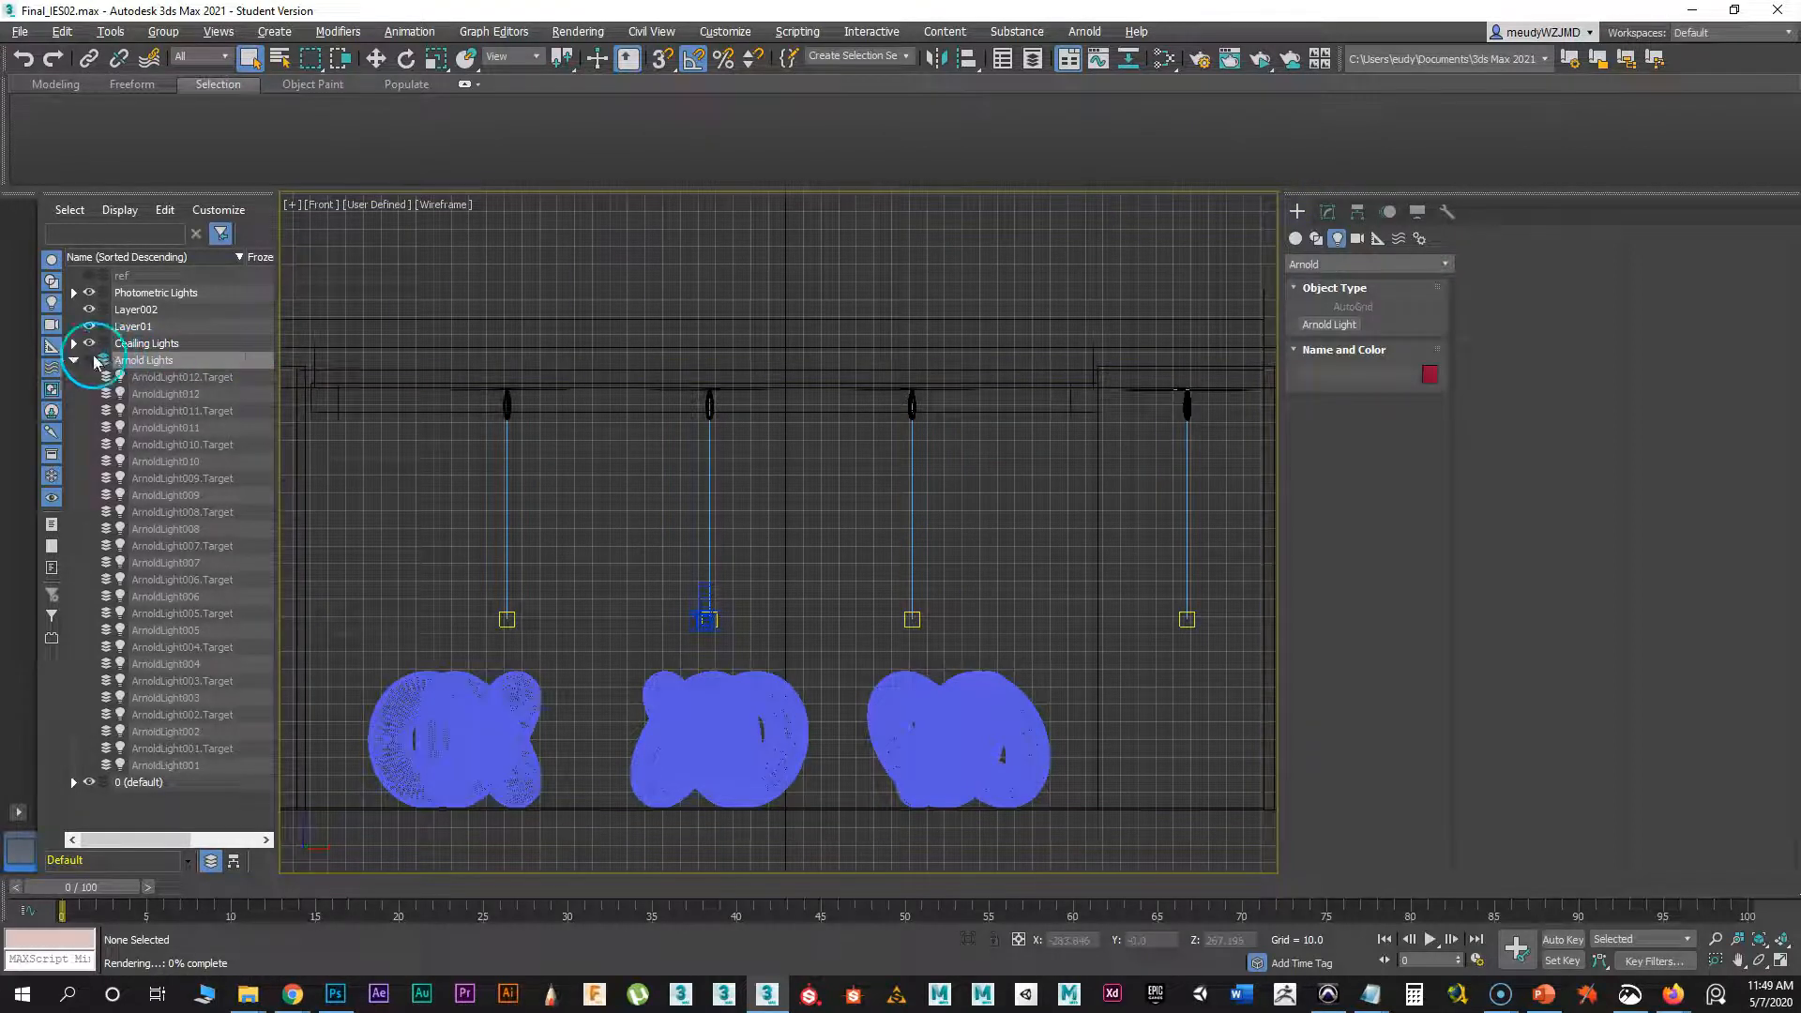
click(89, 360)
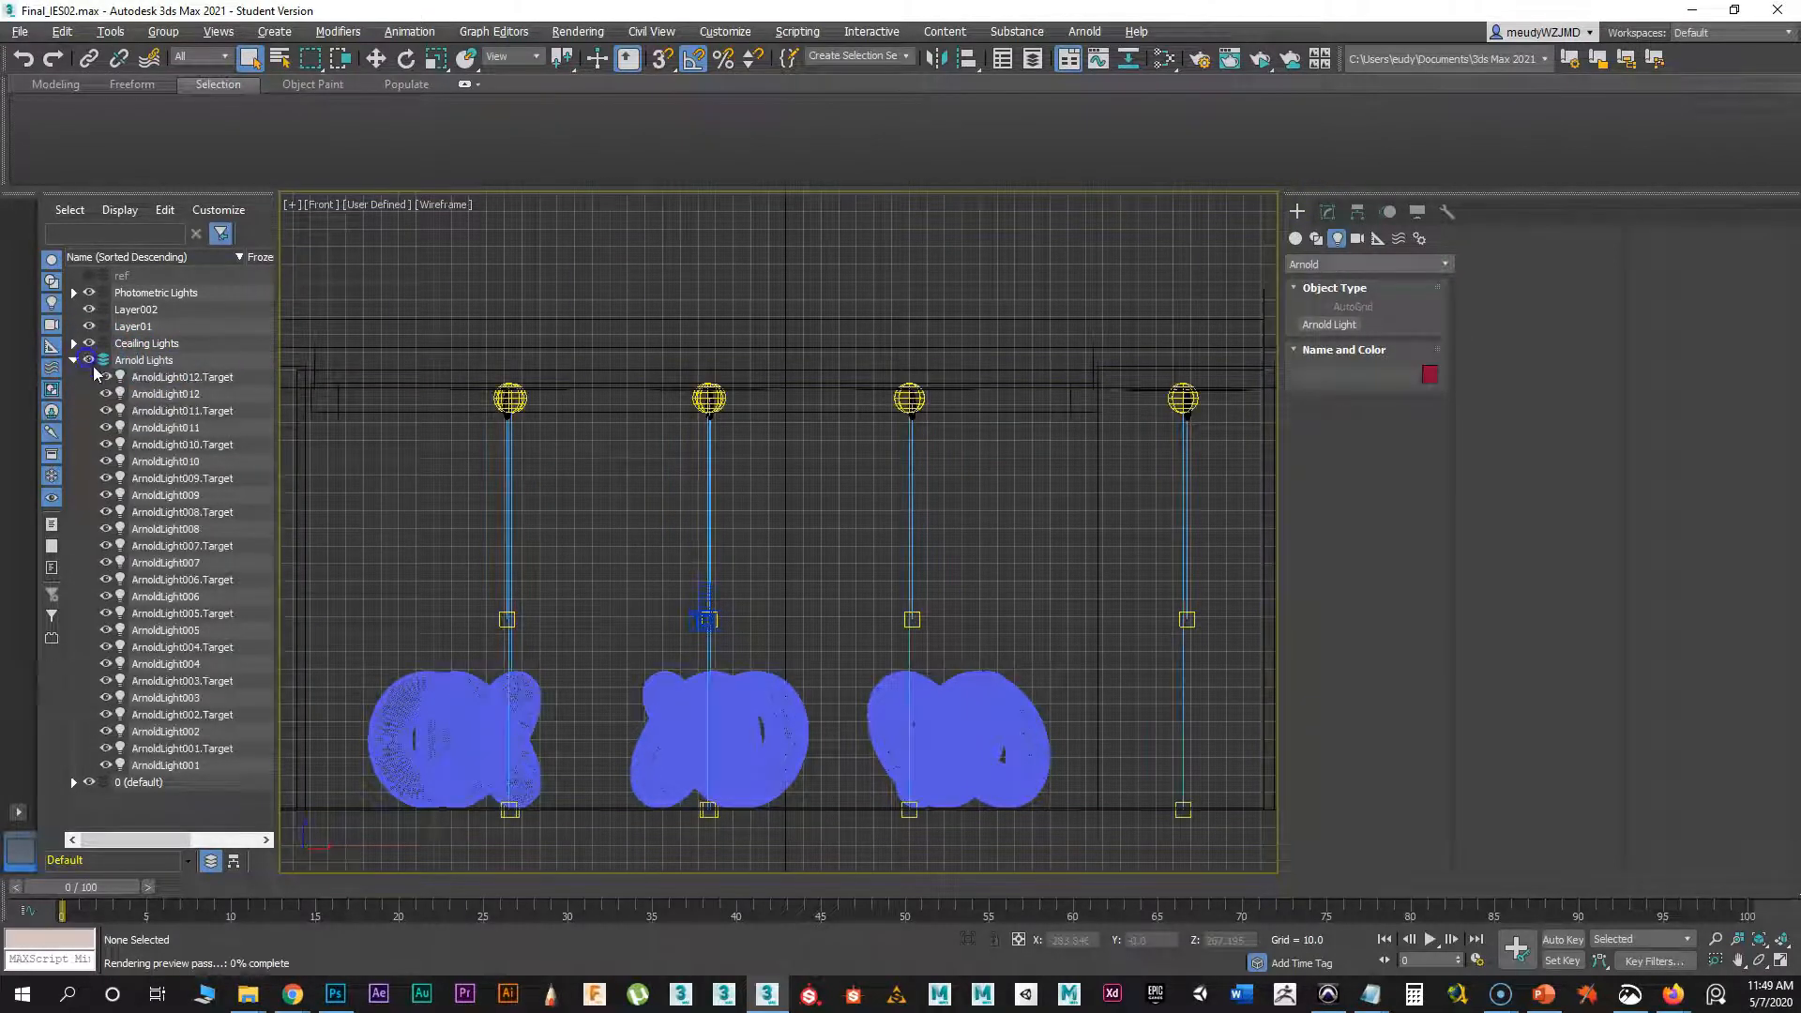
click(150, 395)
click(1328, 212)
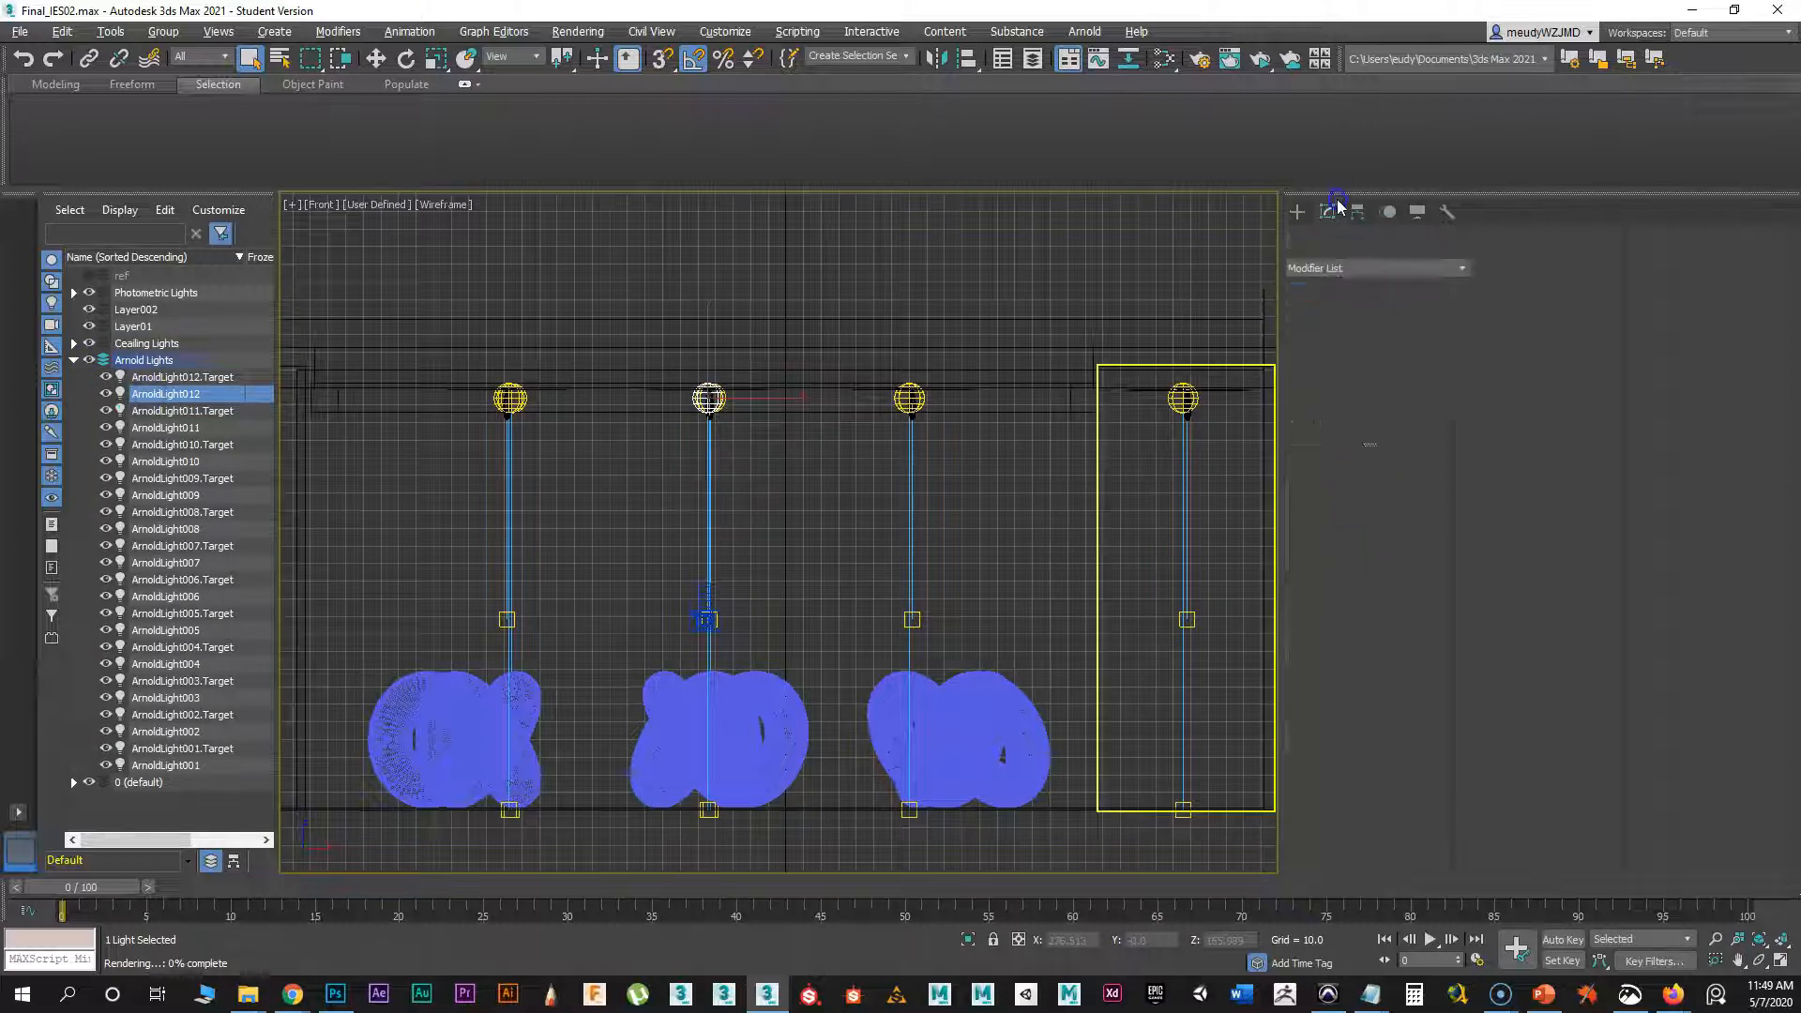
click(1303, 493)
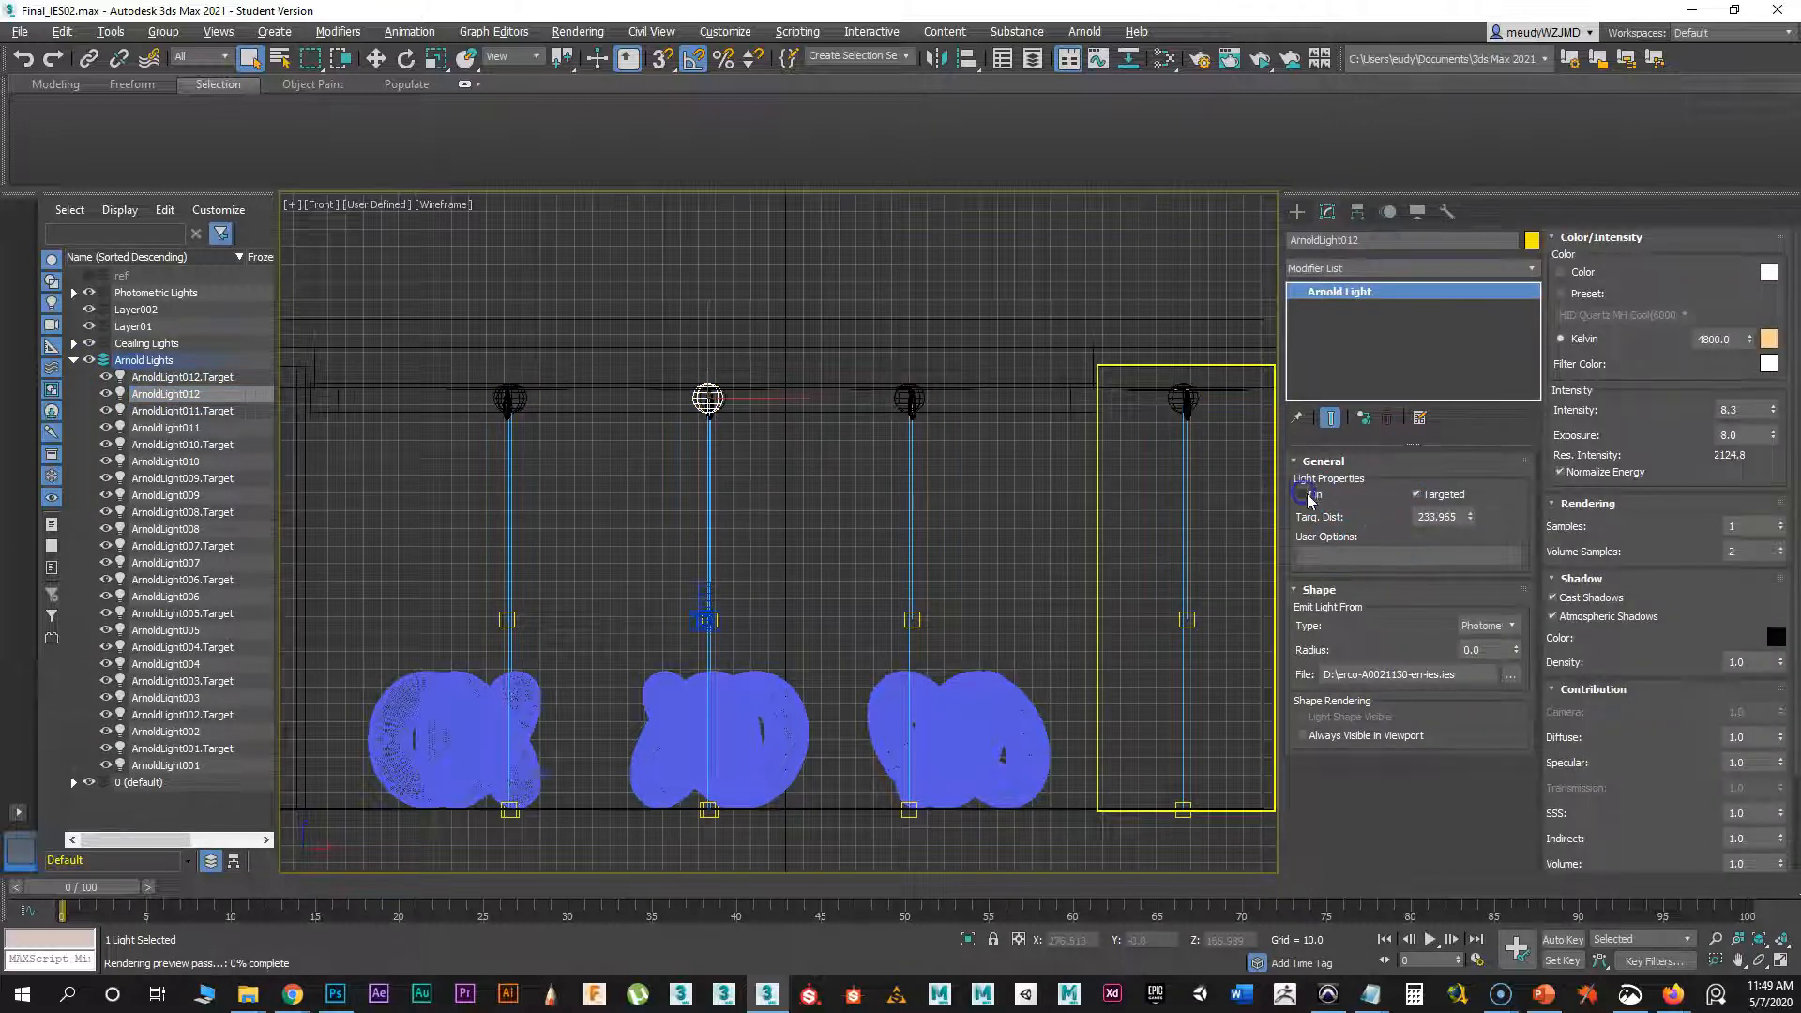
click(71, 359)
click(794, 469)
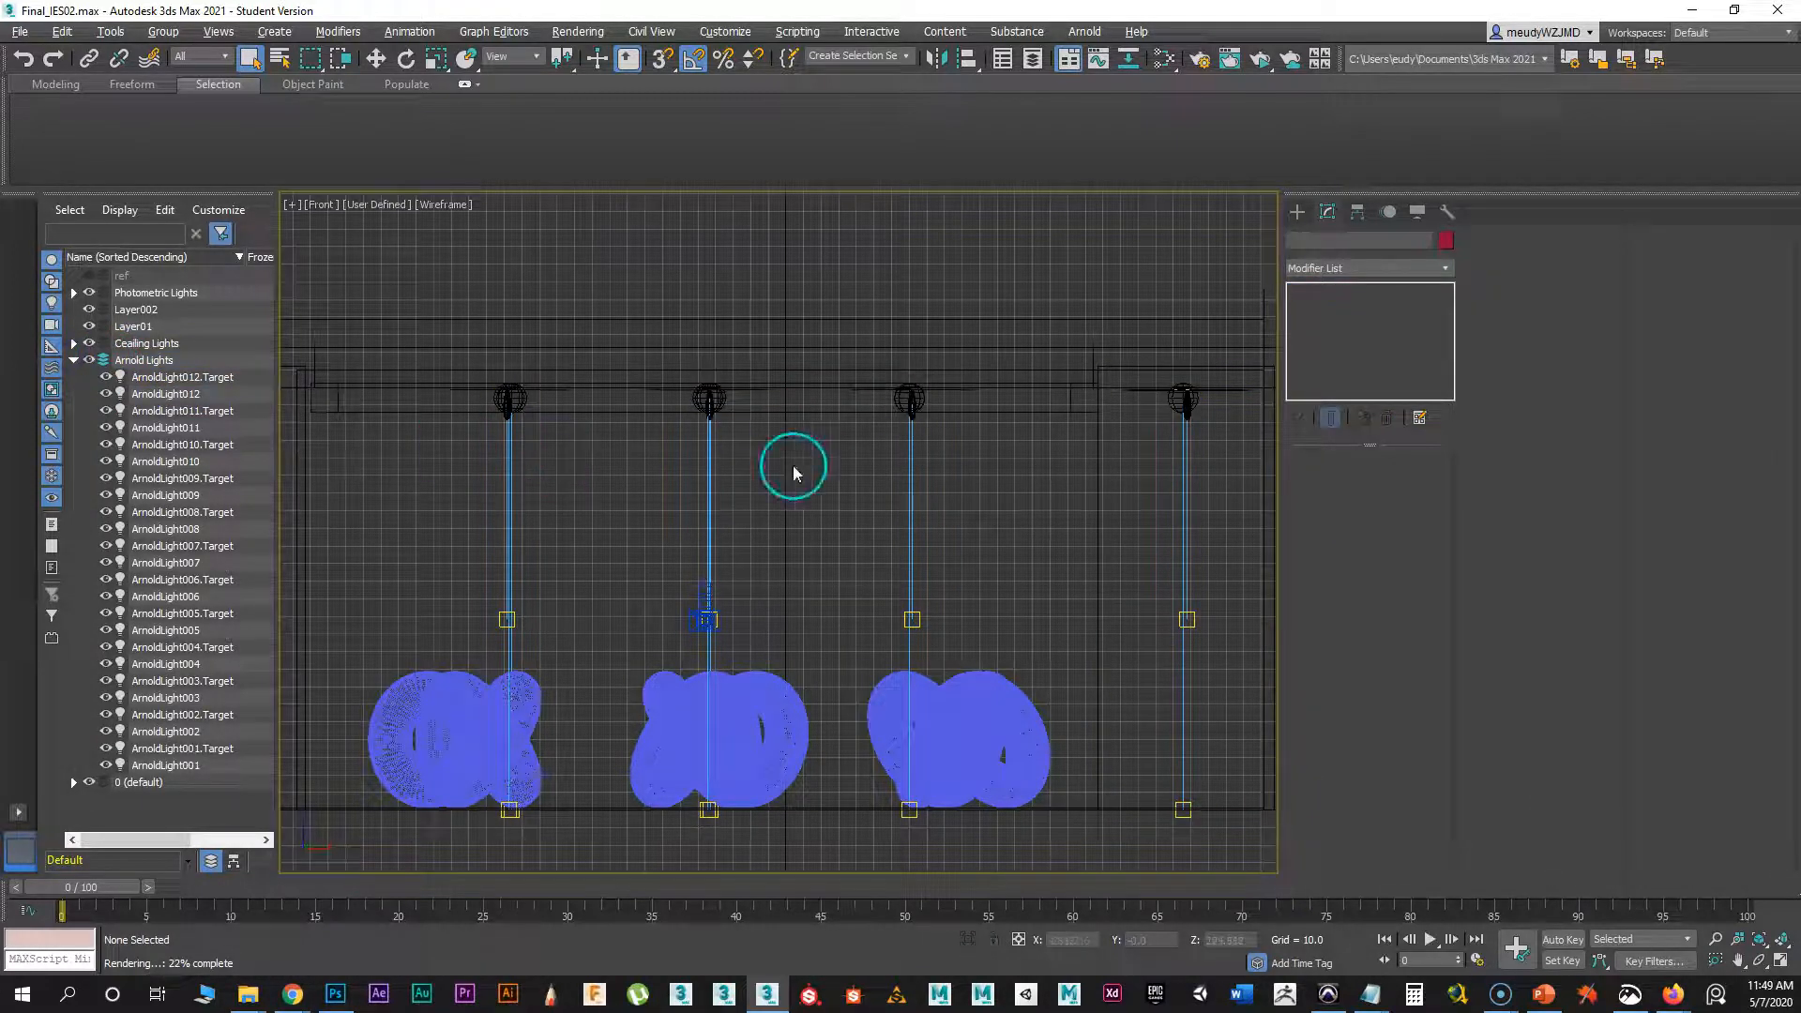
- Hide the Arnold Lights and Photometric Lights layers, then set the light creation category to Photometric
click(1297, 212)
click(93, 360)
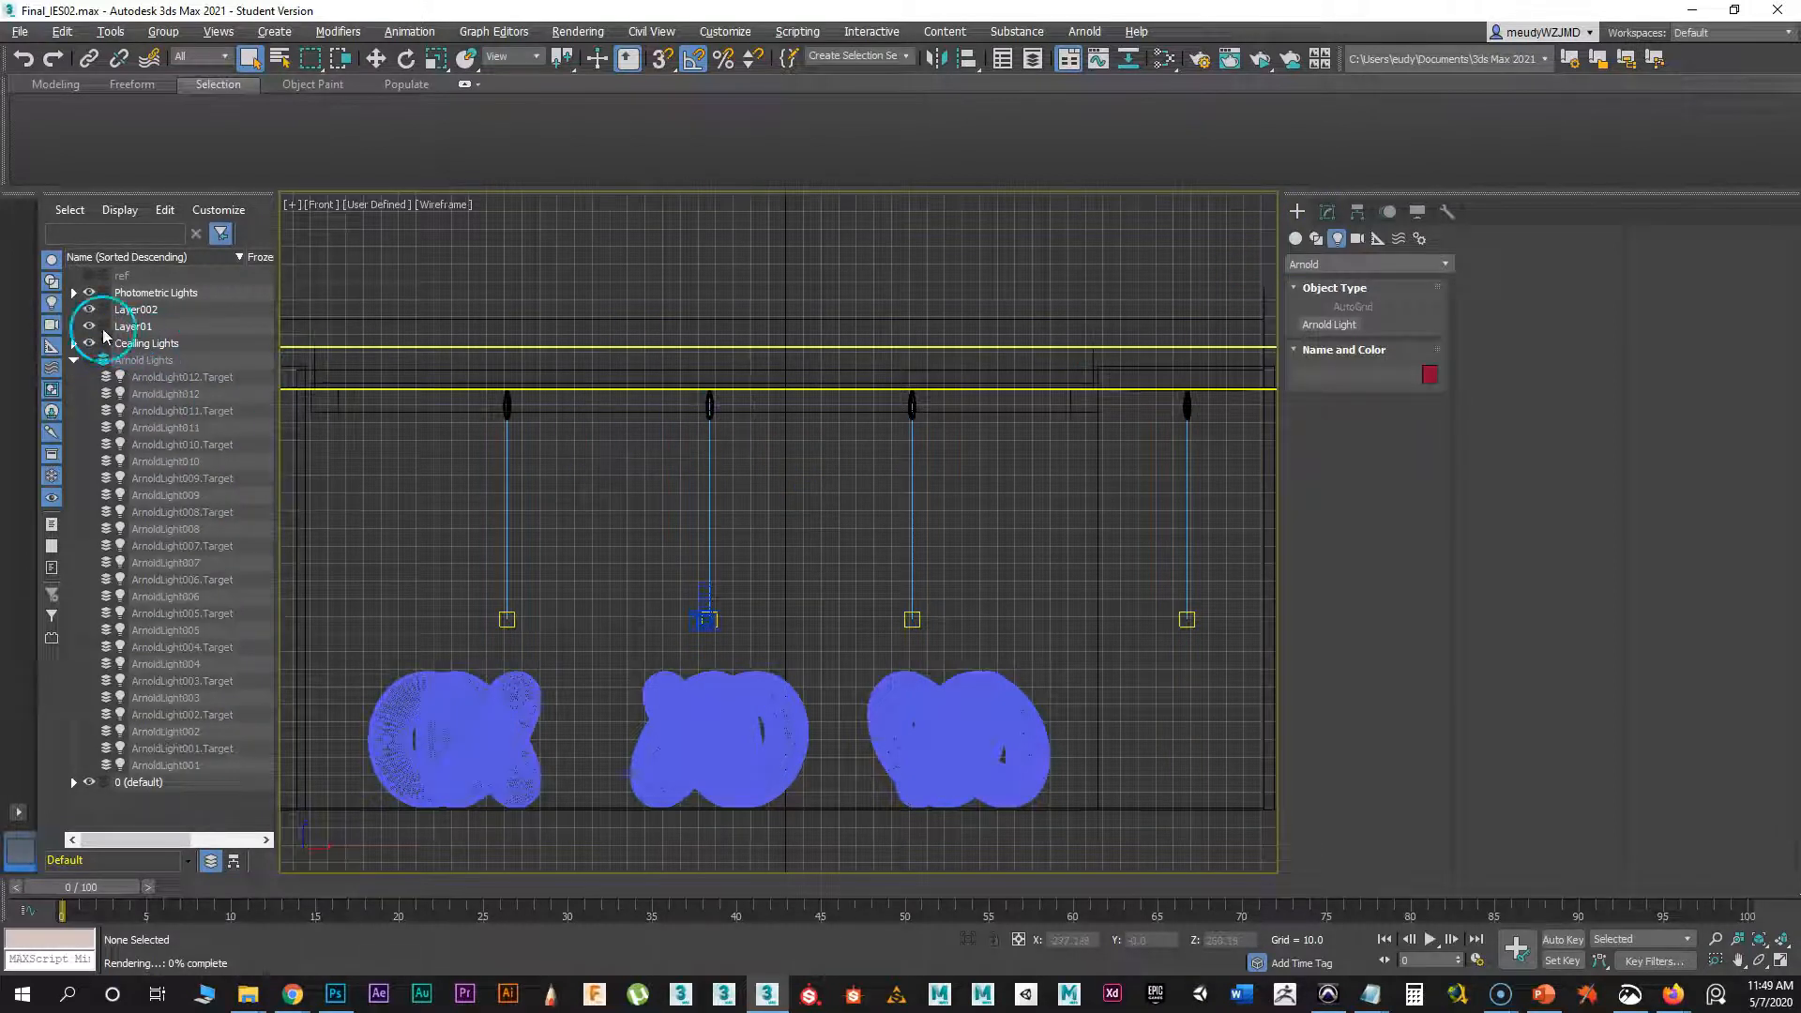
click(91, 293)
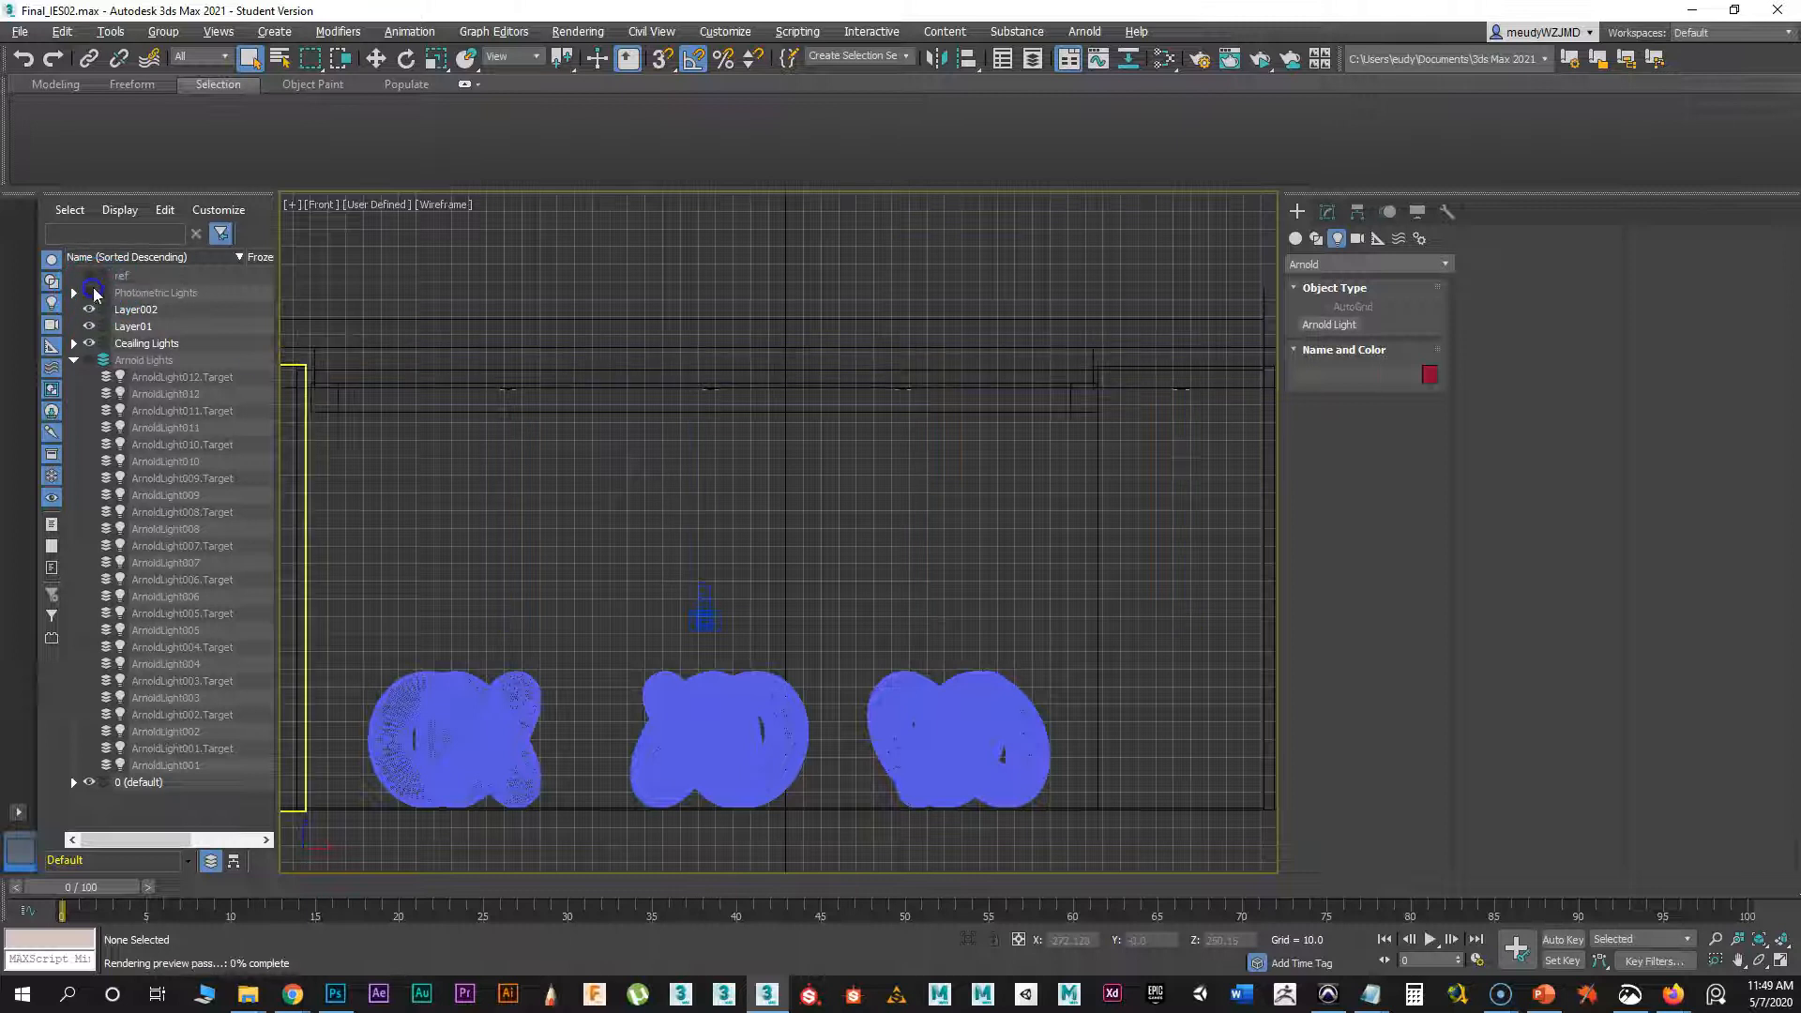
click(1330, 265)
click(1330, 282)
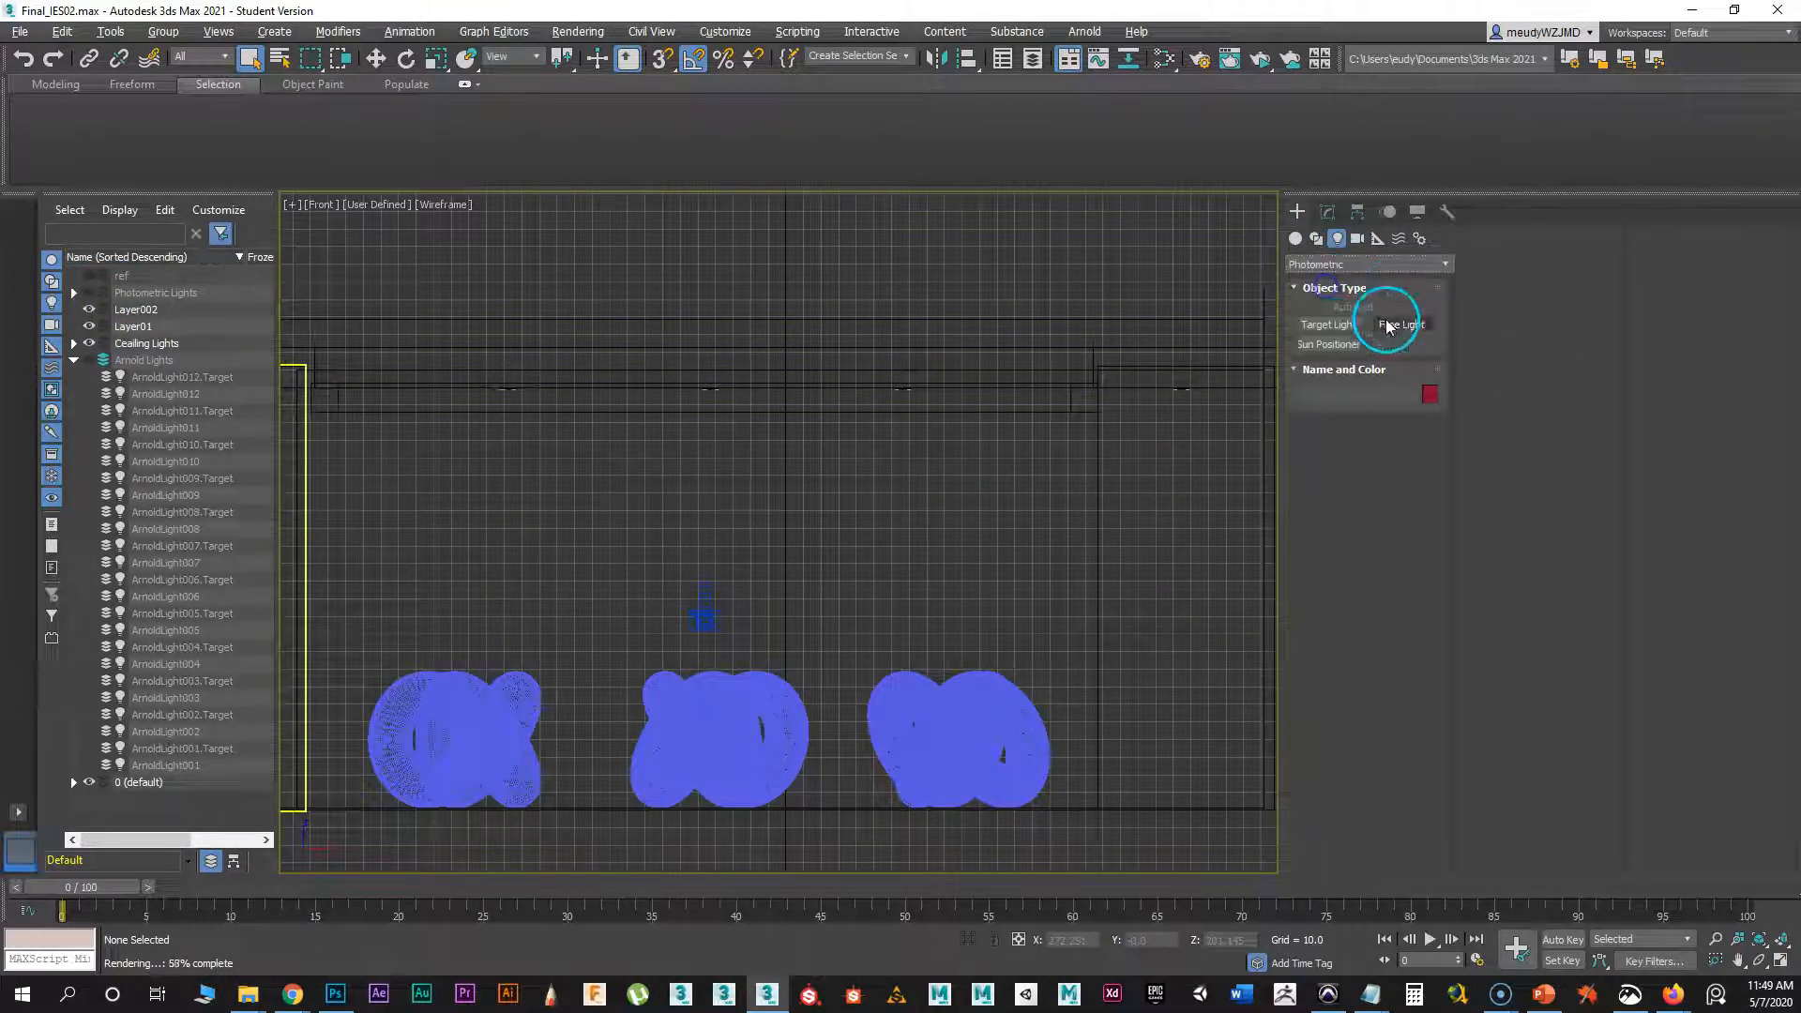
click(1347, 333)
drag(790, 393, 787, 727)
drag(830, 623, 854, 444)
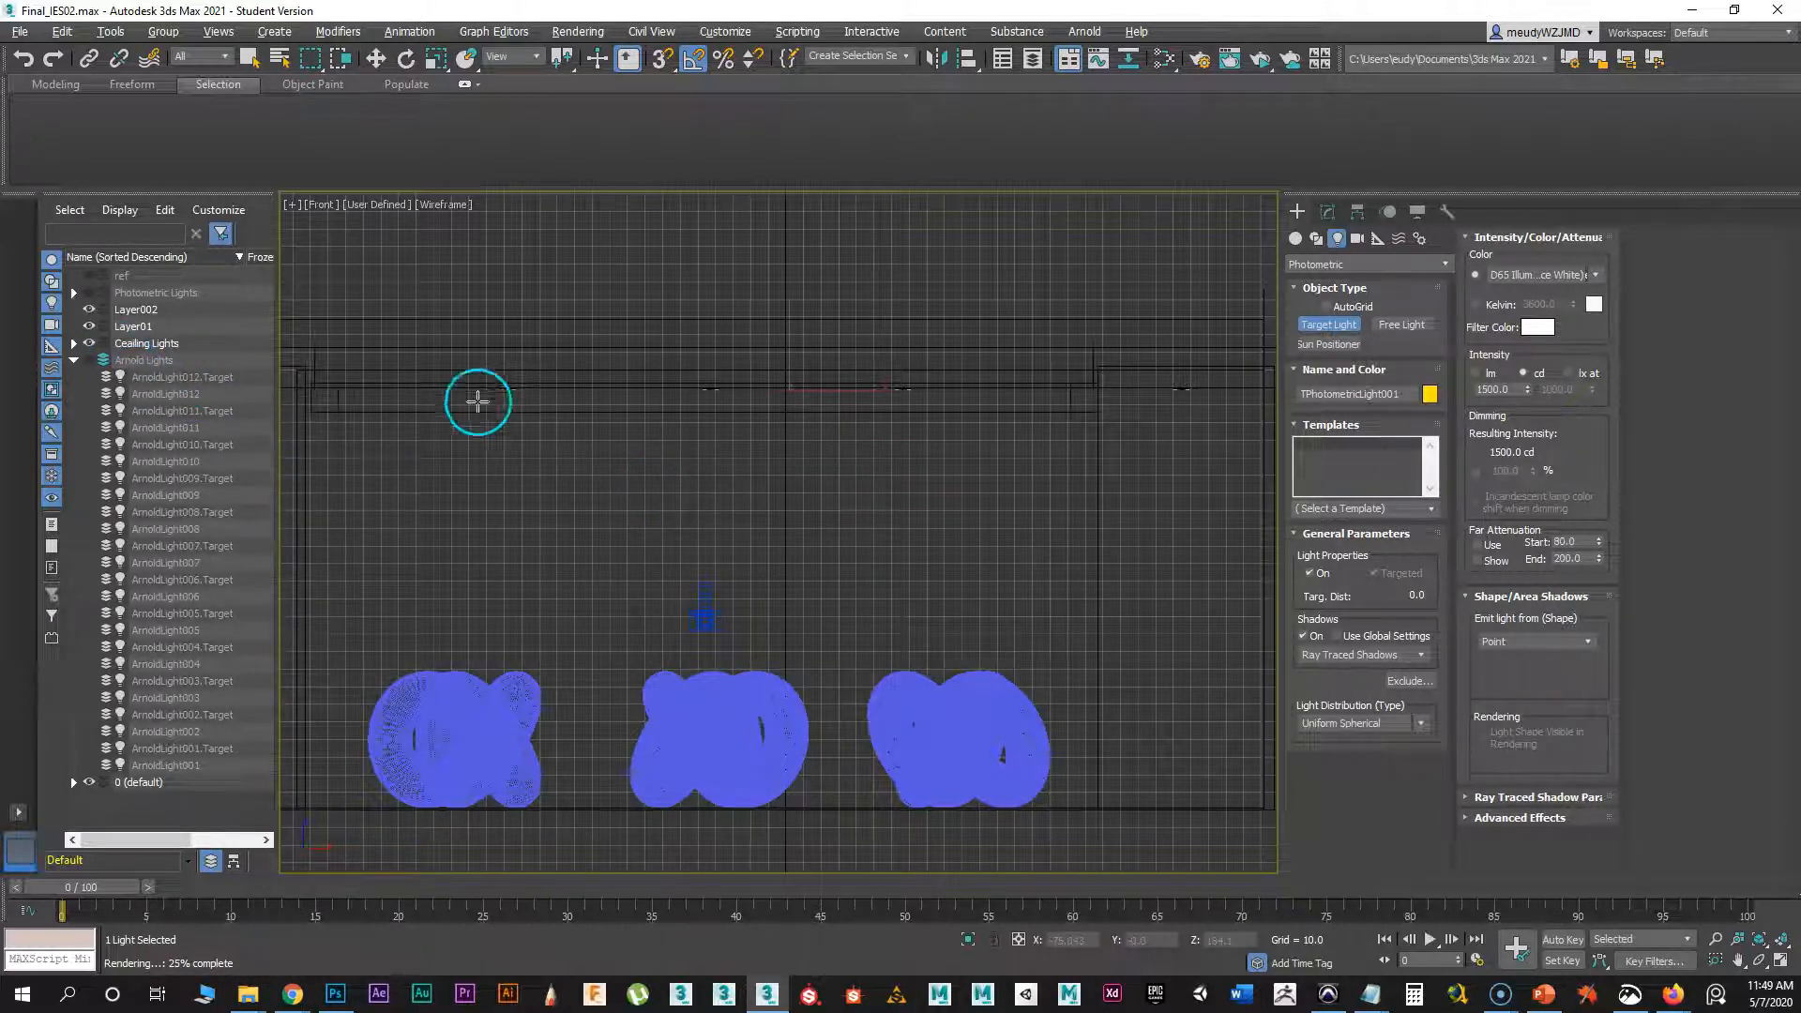
right_click(582, 520)
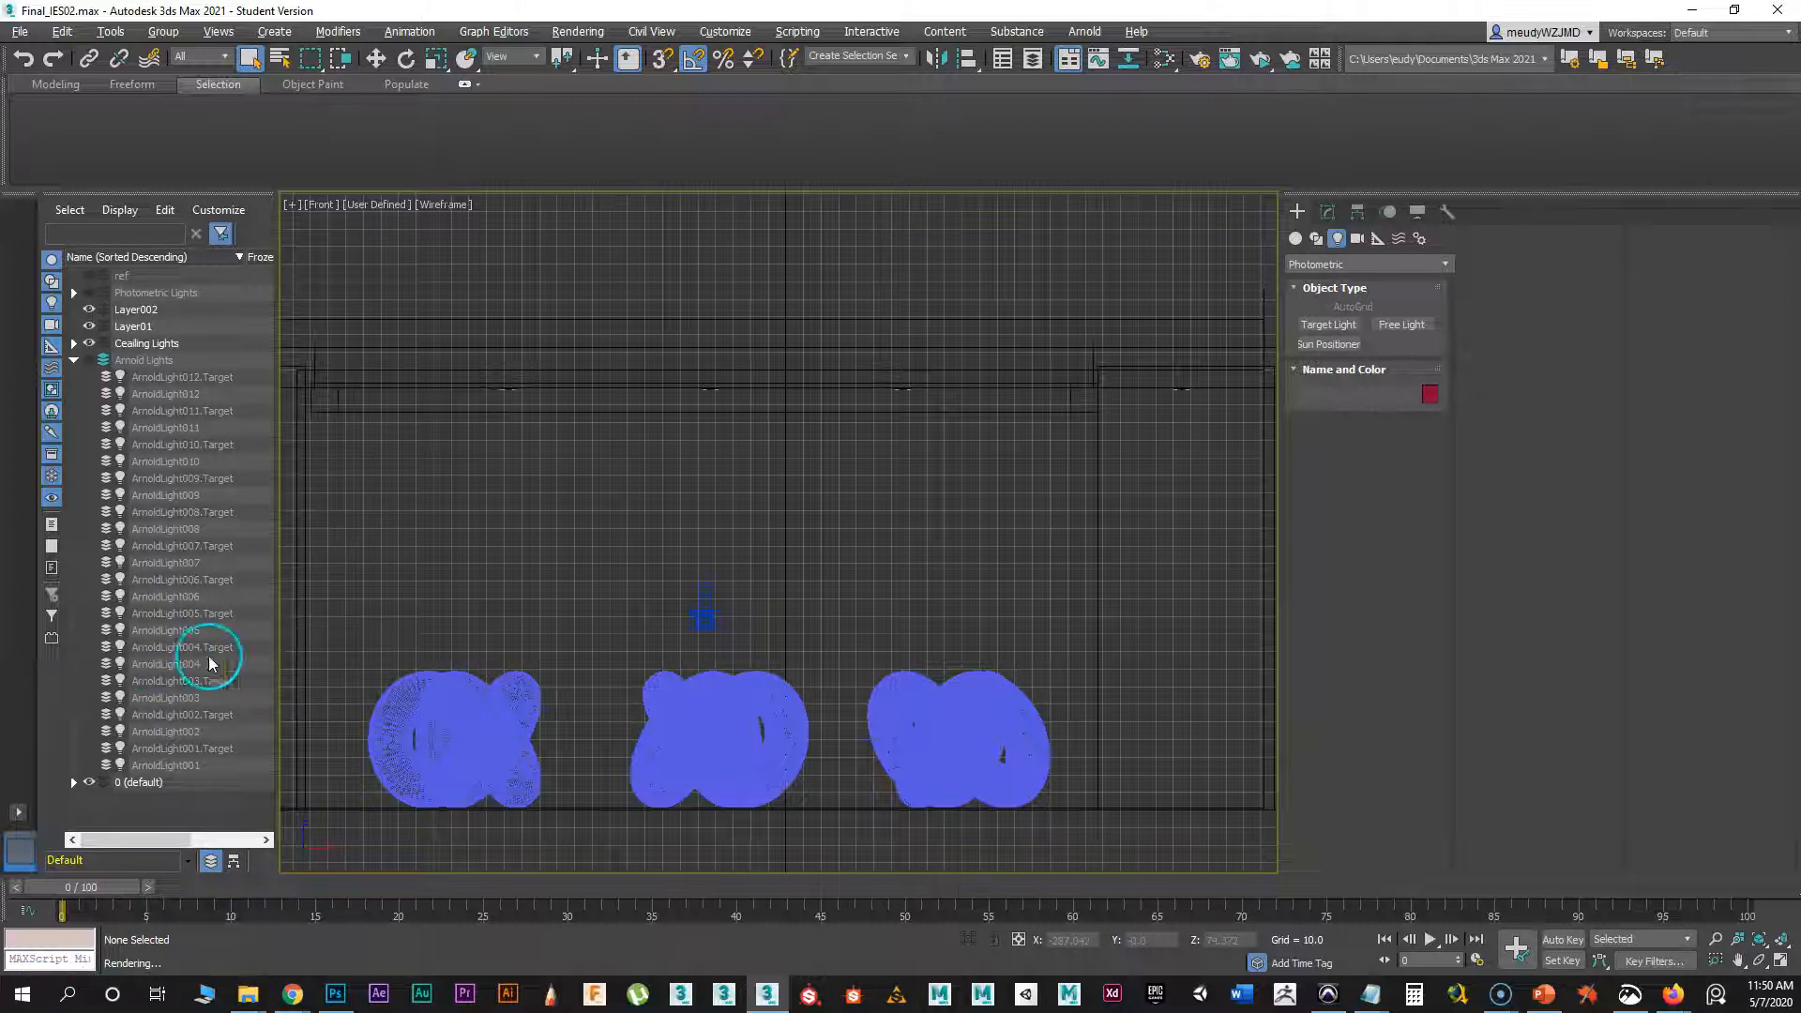
- Collapse the Arnold Lights layer in the scene list and create a new layer inside it
click(223, 356)
click(74, 276)
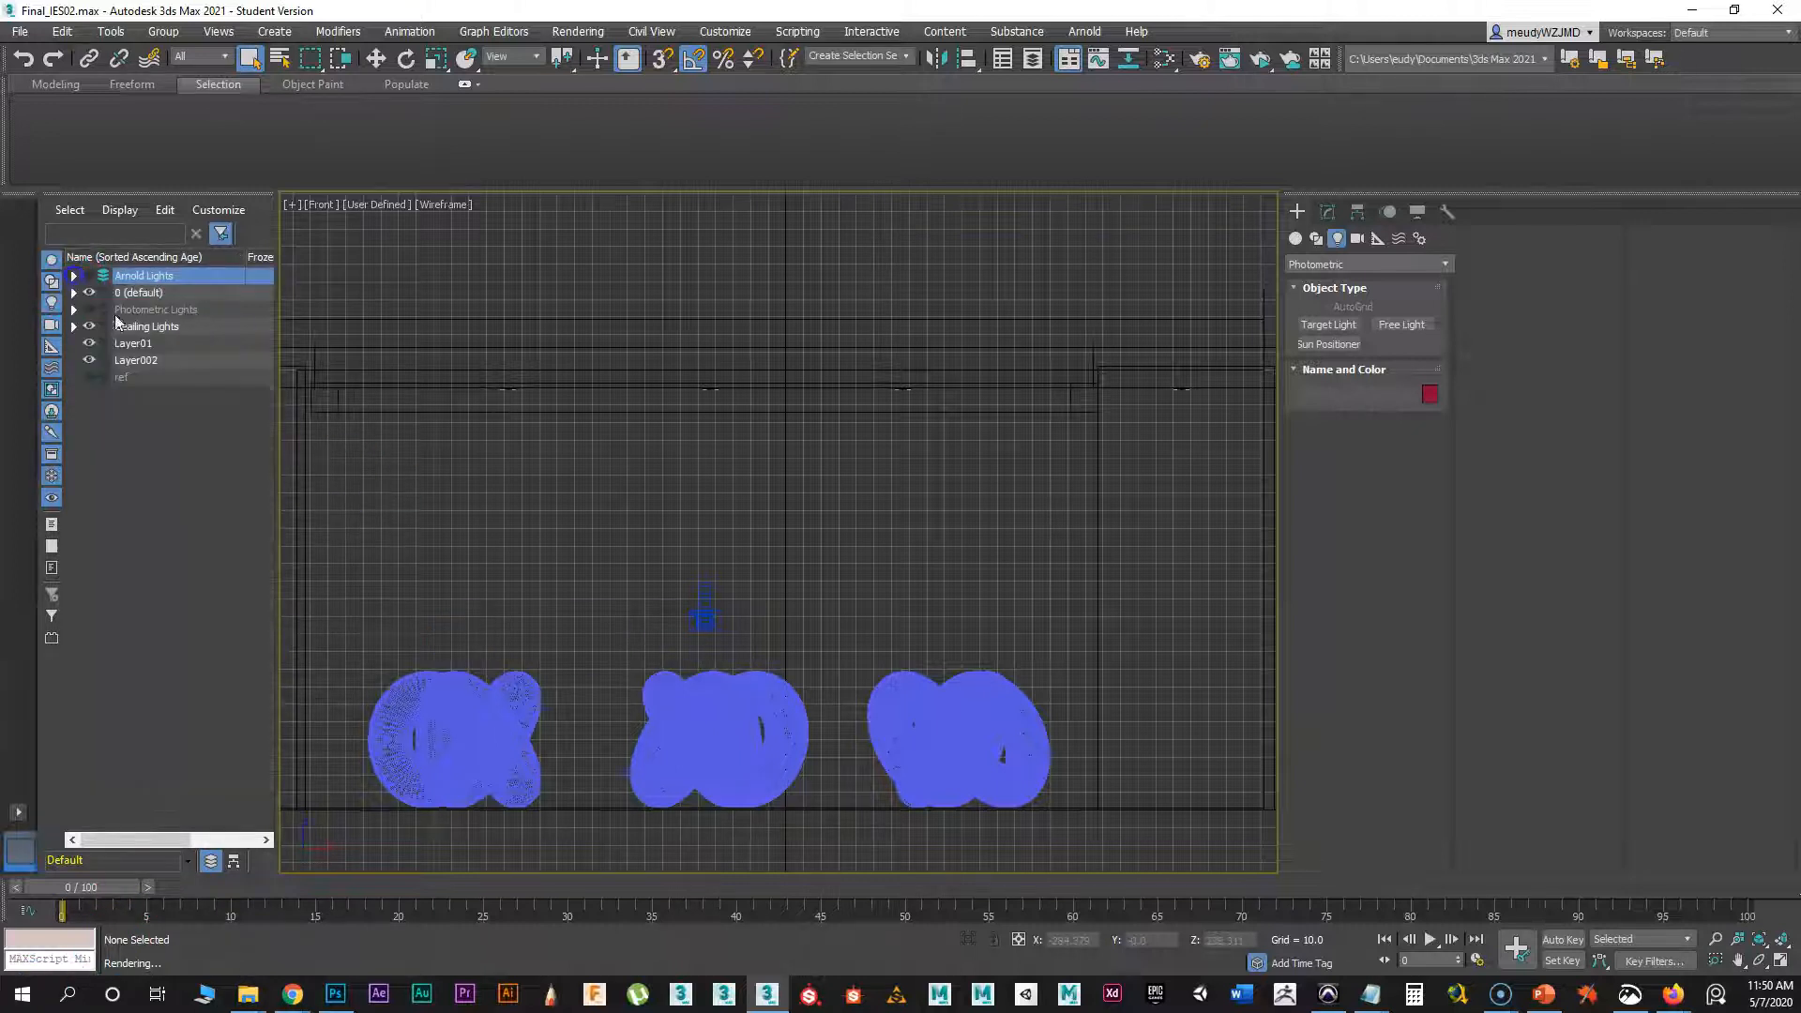
right_click(120, 487)
click(199, 494)
click(106, 530)
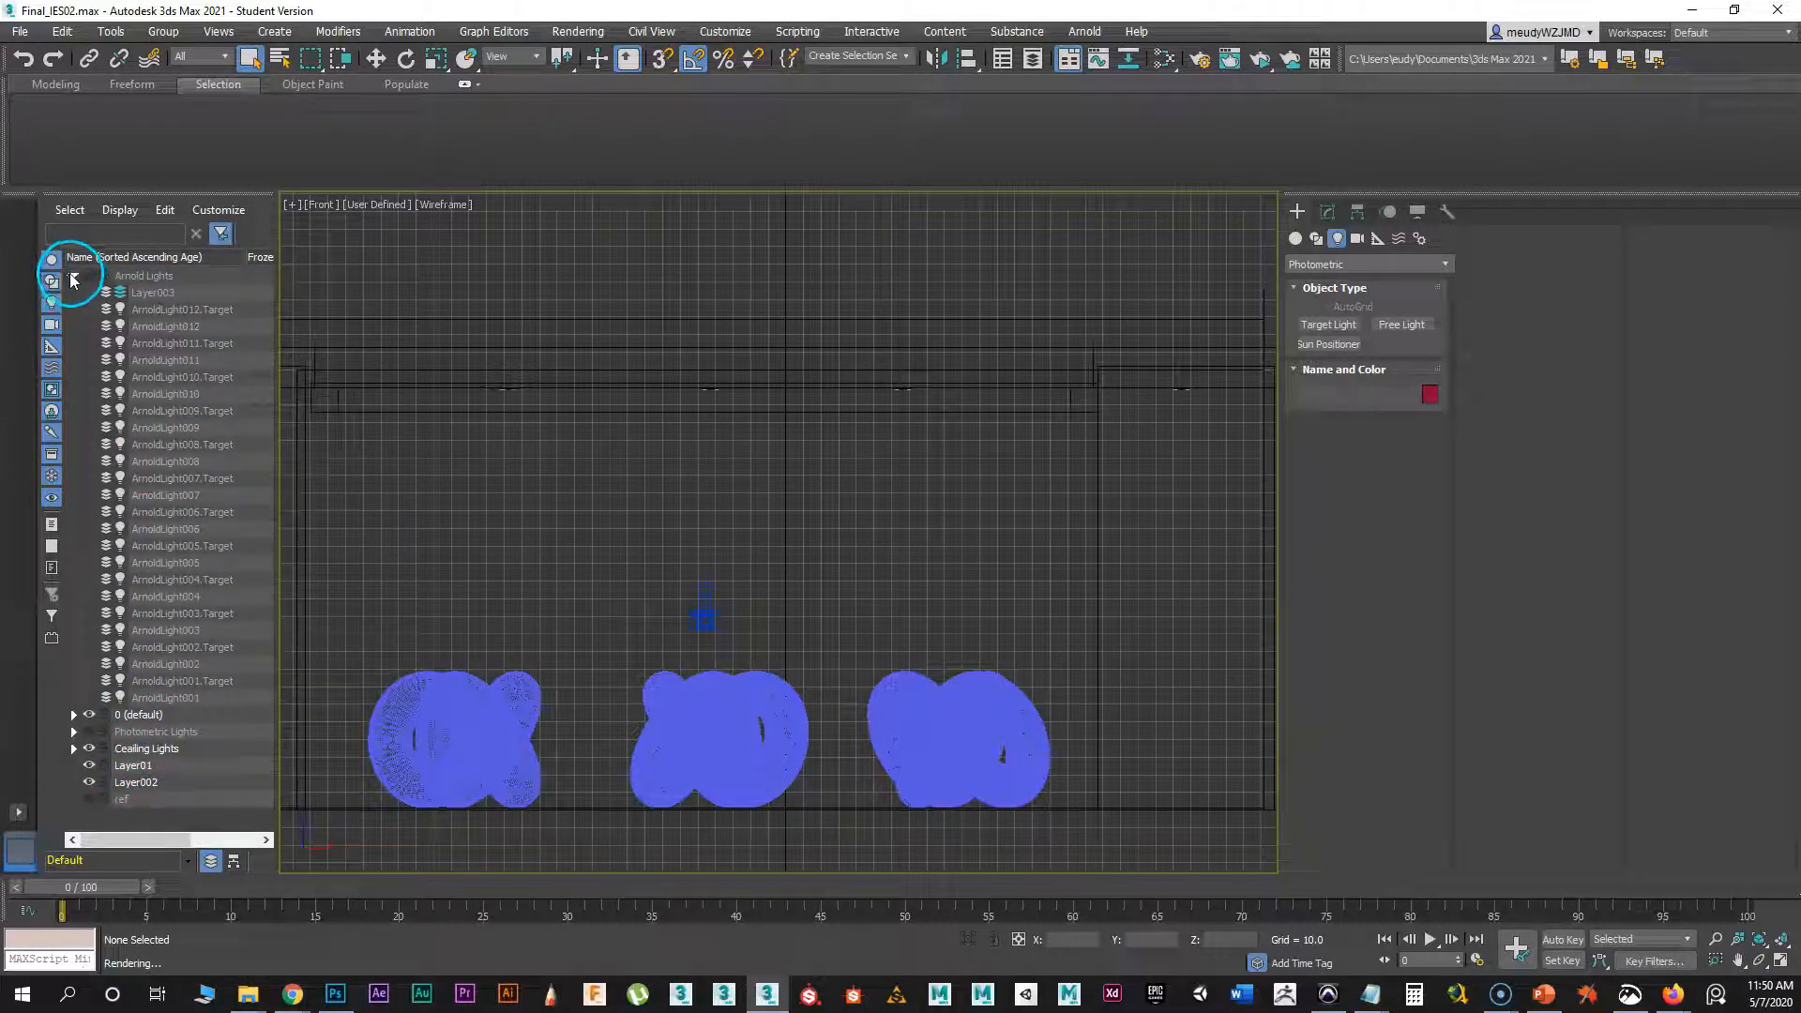
- Move the new Layer003 out of Arnold Lights into the 0 (default) layer and select it there
click(162, 295)
drag(163, 296, 126, 721)
click(73, 697)
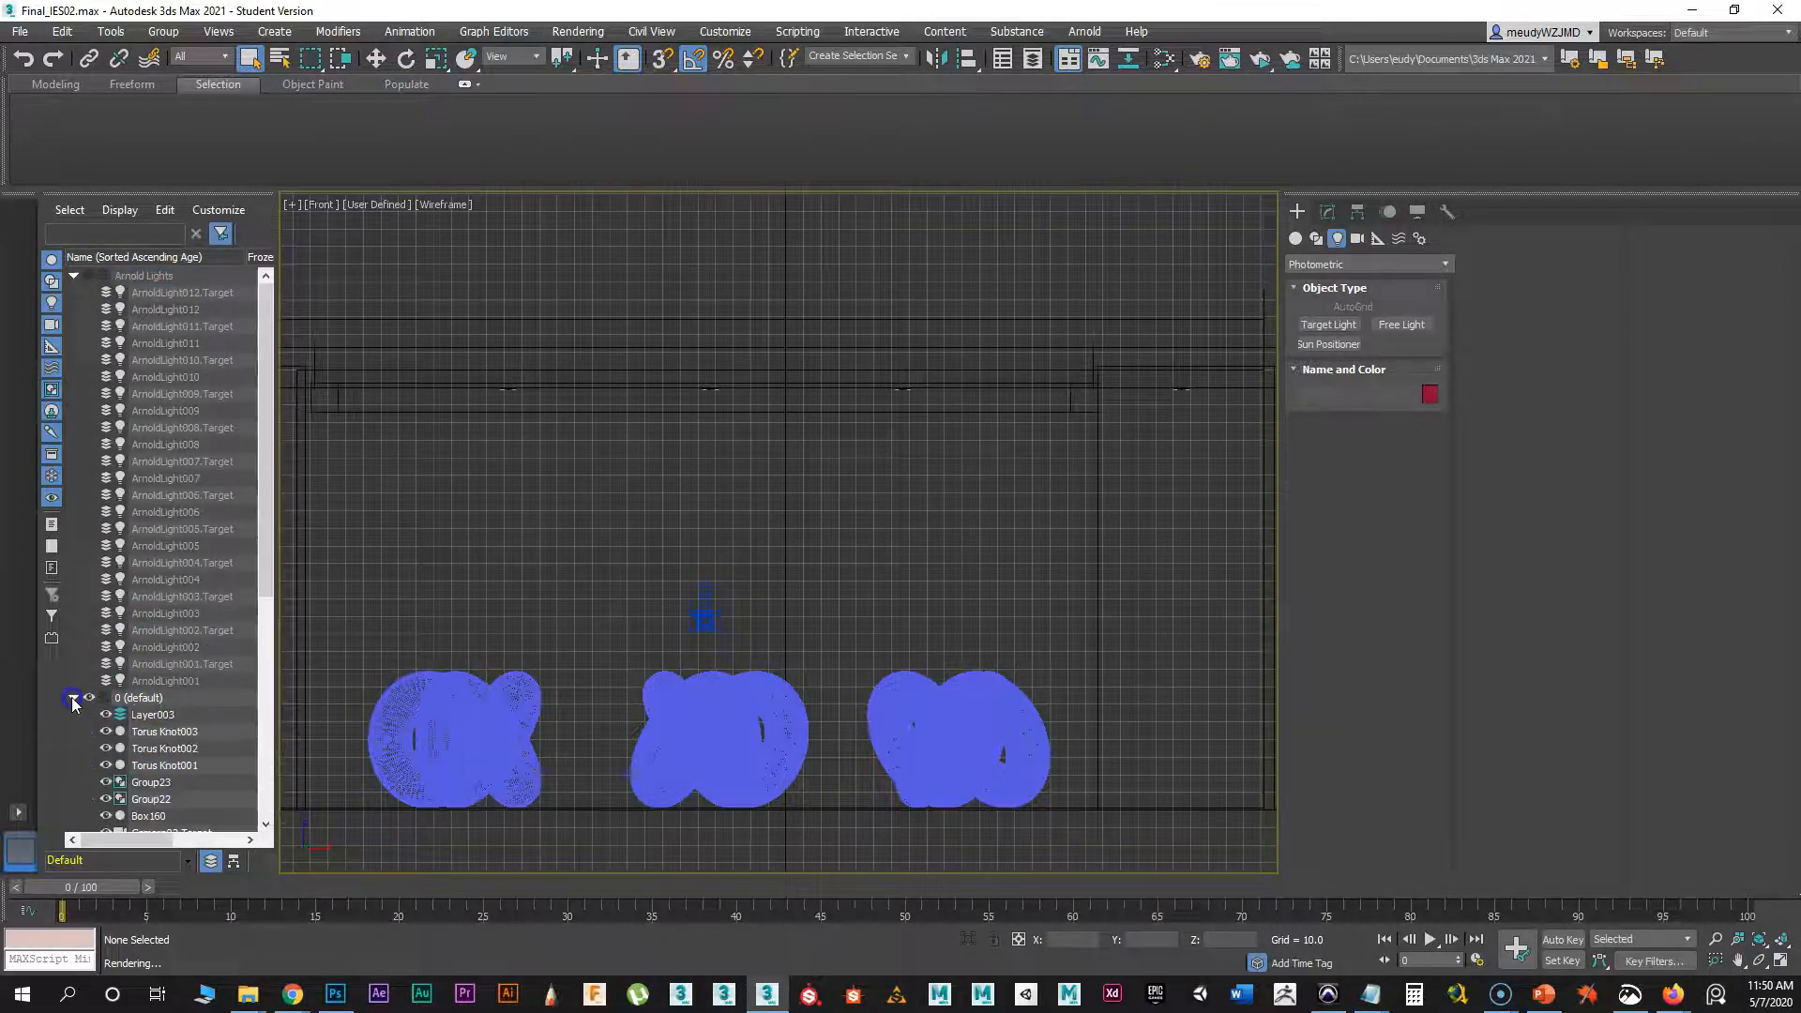
click(141, 714)
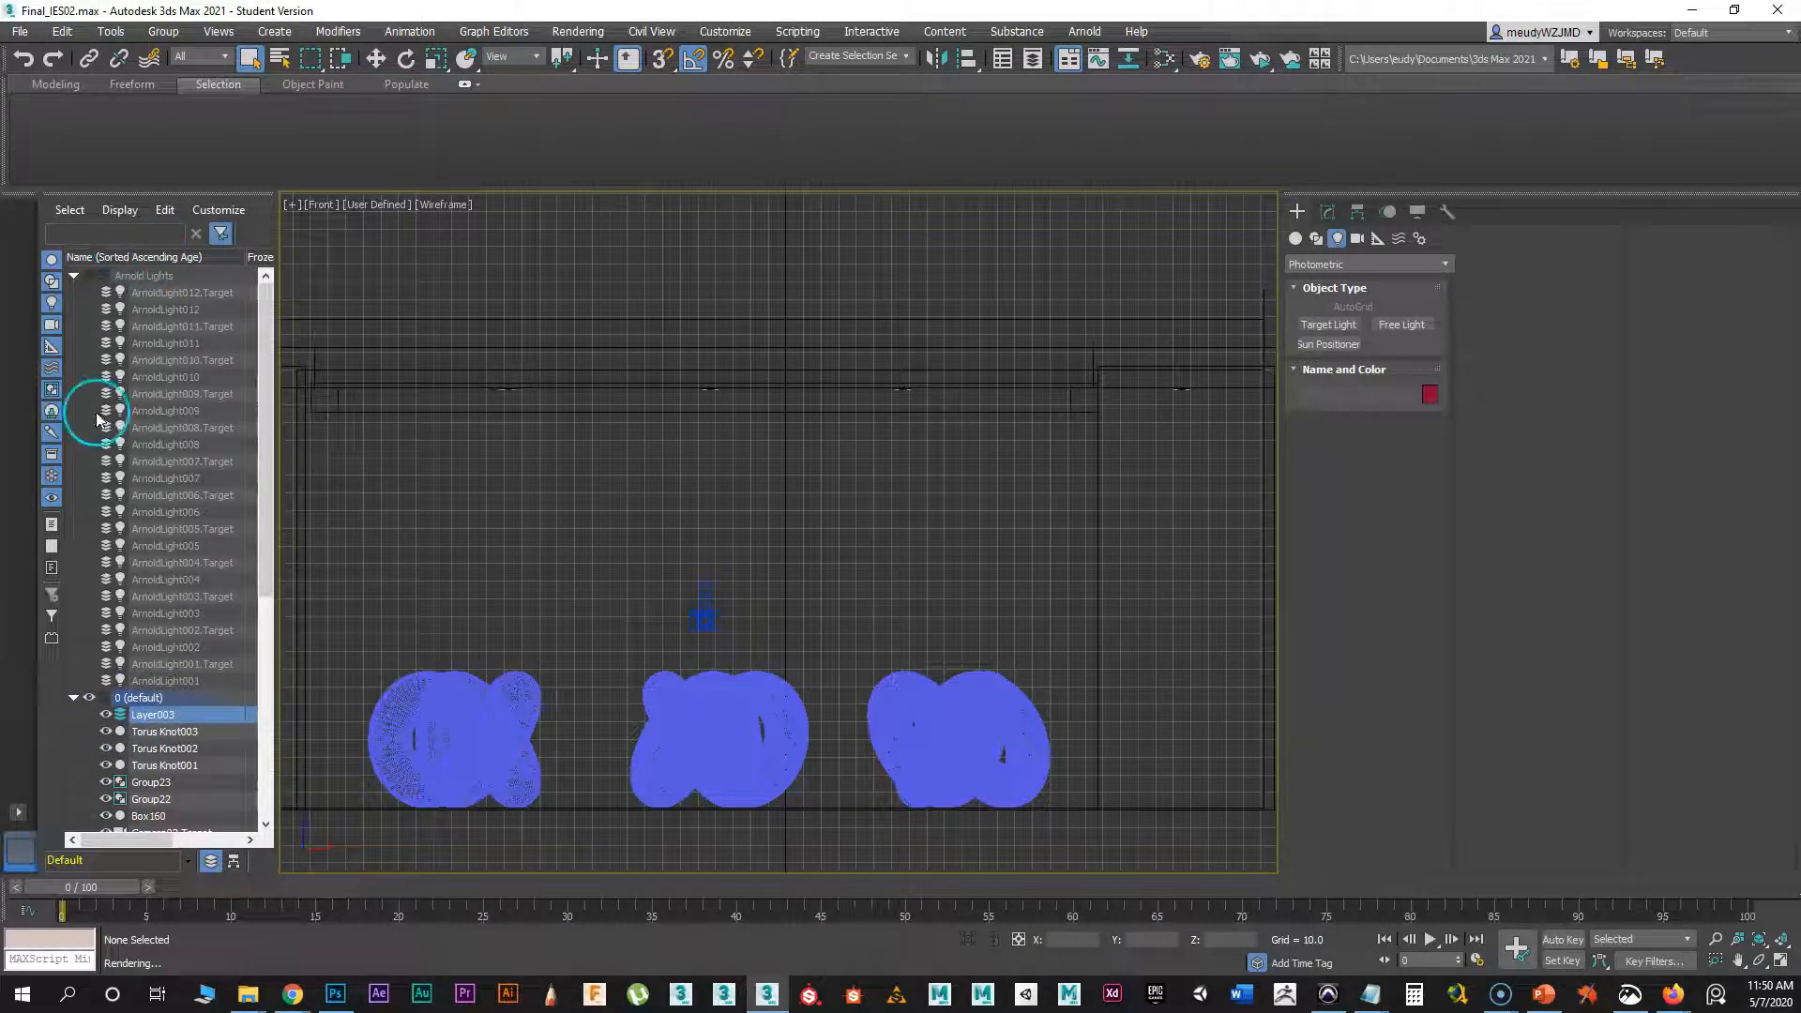
- Create a photometric target light in the Front view, aimed straight down from above the ceiling to near the floor, about 249 units long
click(1341, 328)
drag(797, 353, 793, 788)
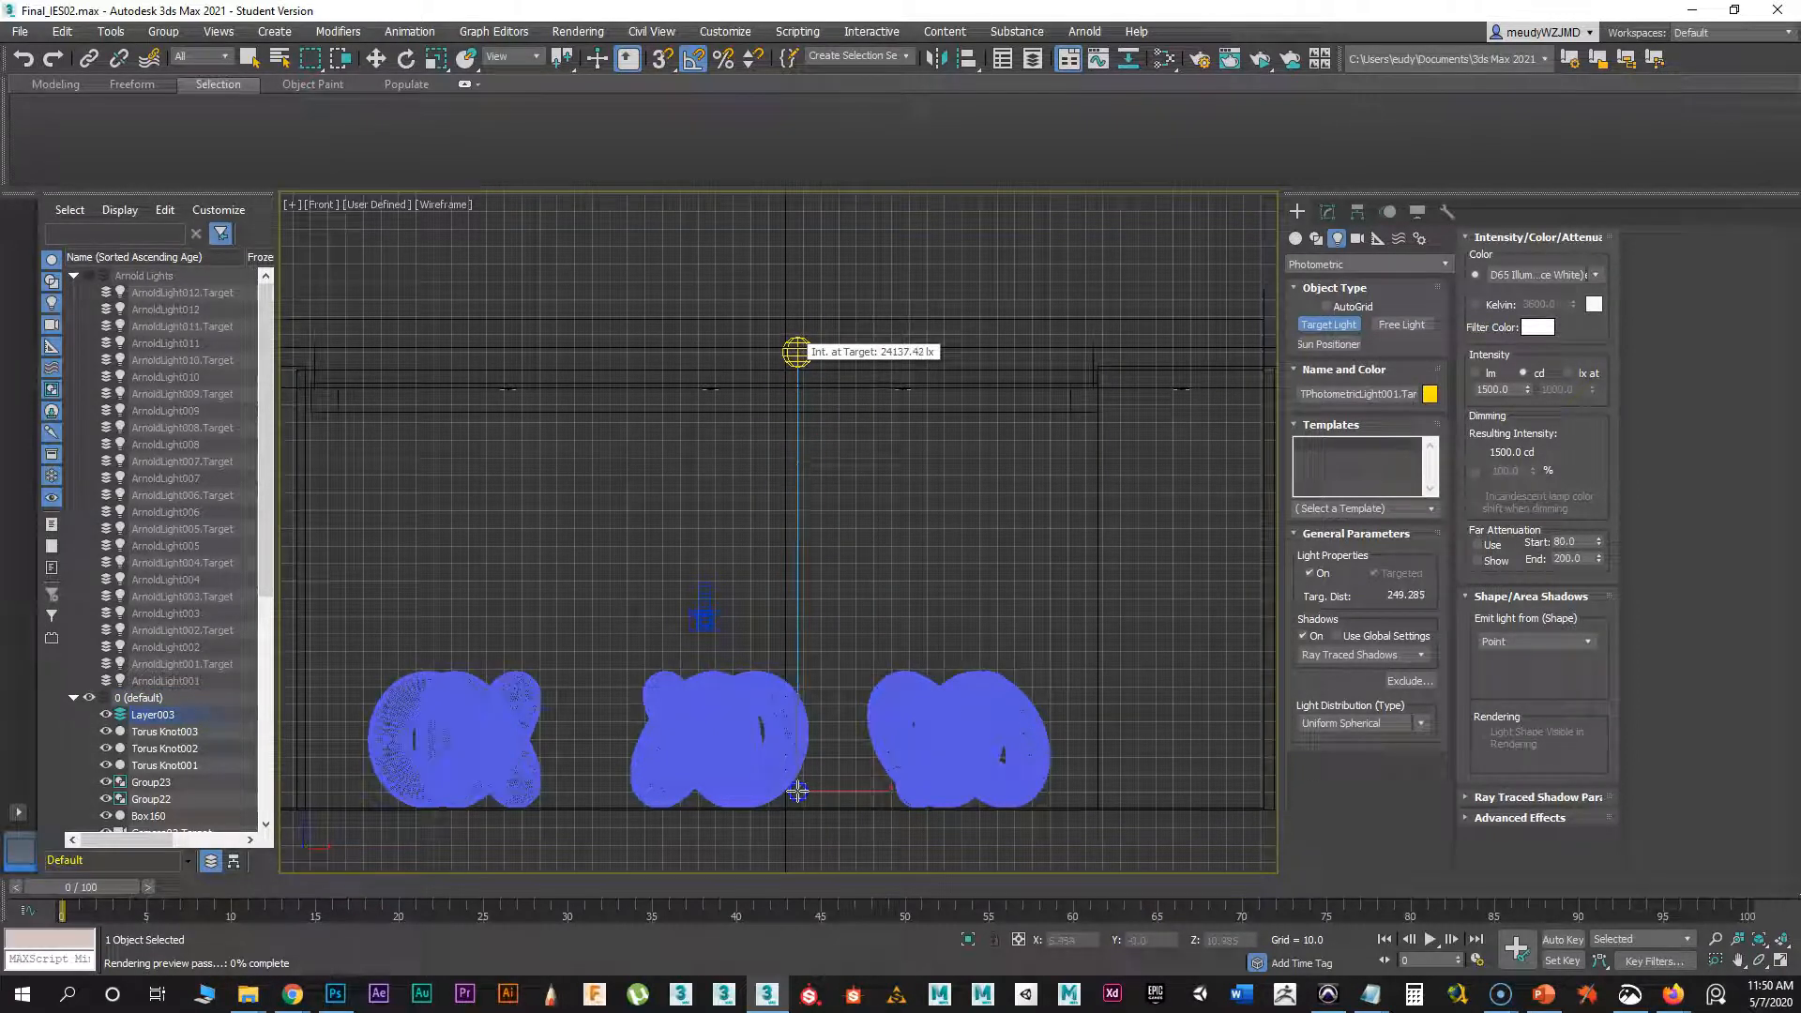
drag(797, 791, 797, 790)
right_click(905, 499)
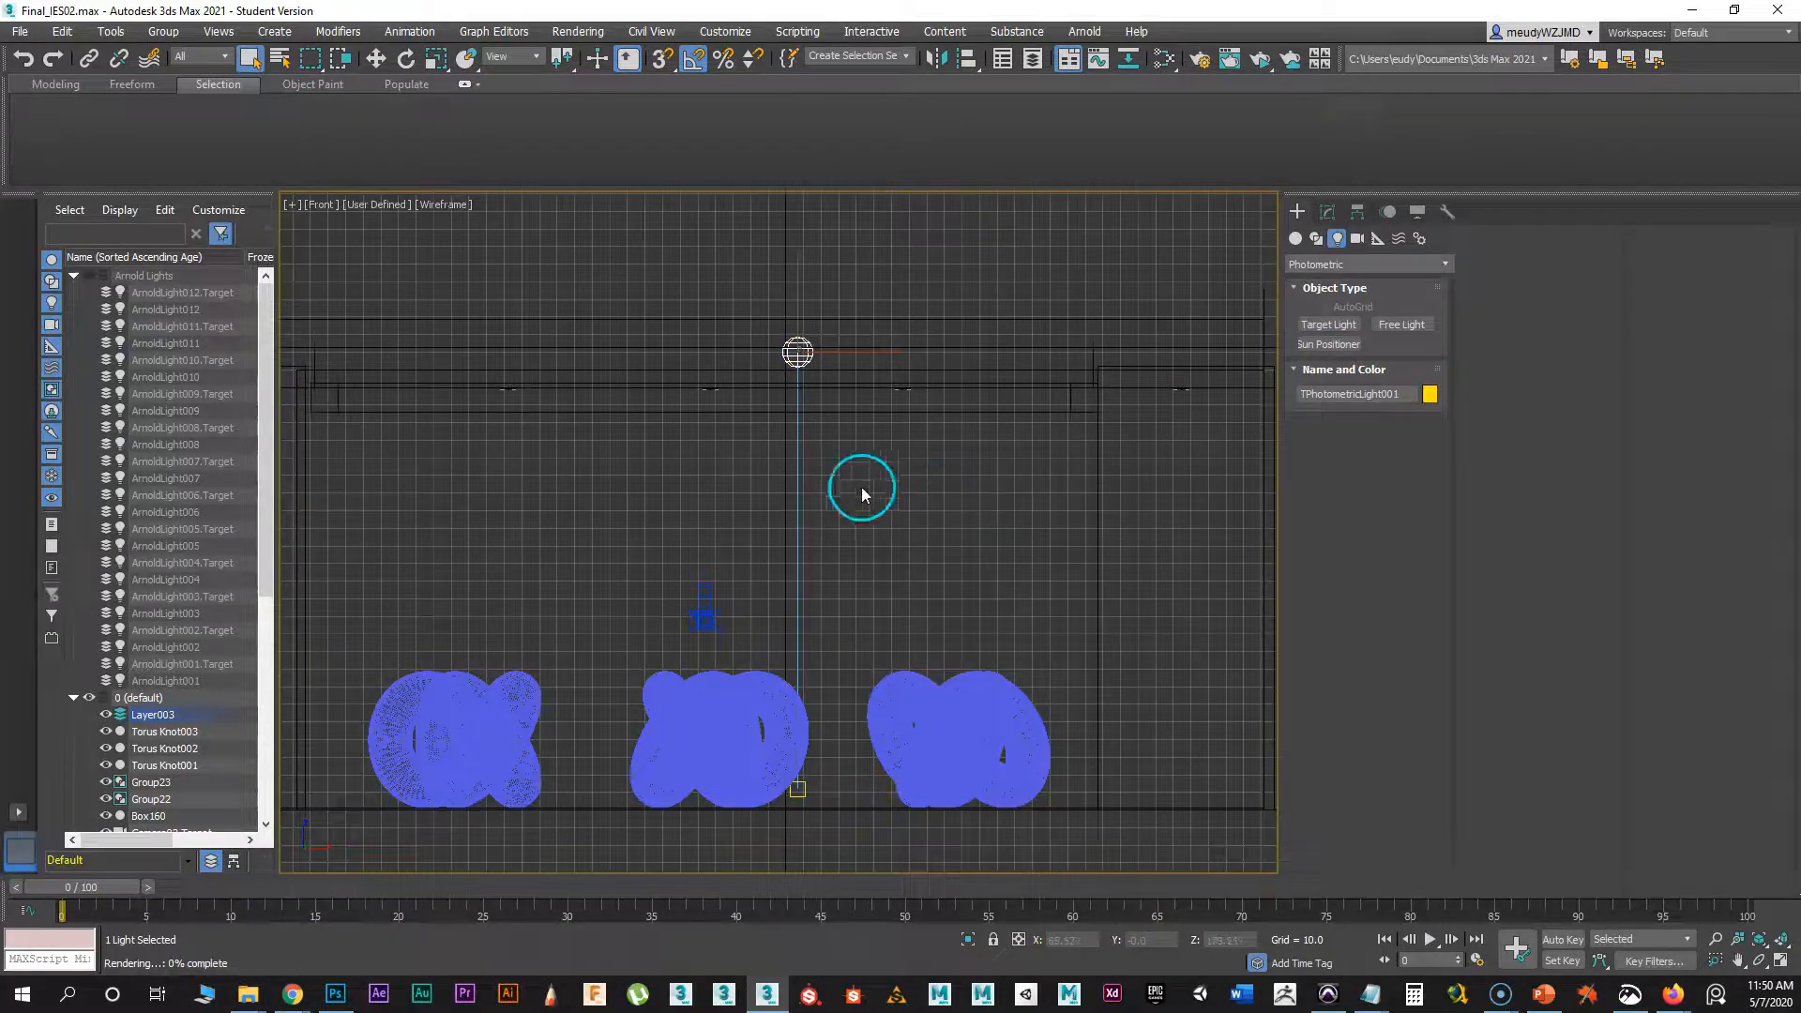
- Show the Top view in wireframe around the torus knots and restrict the selection filter to Lights
key(t)
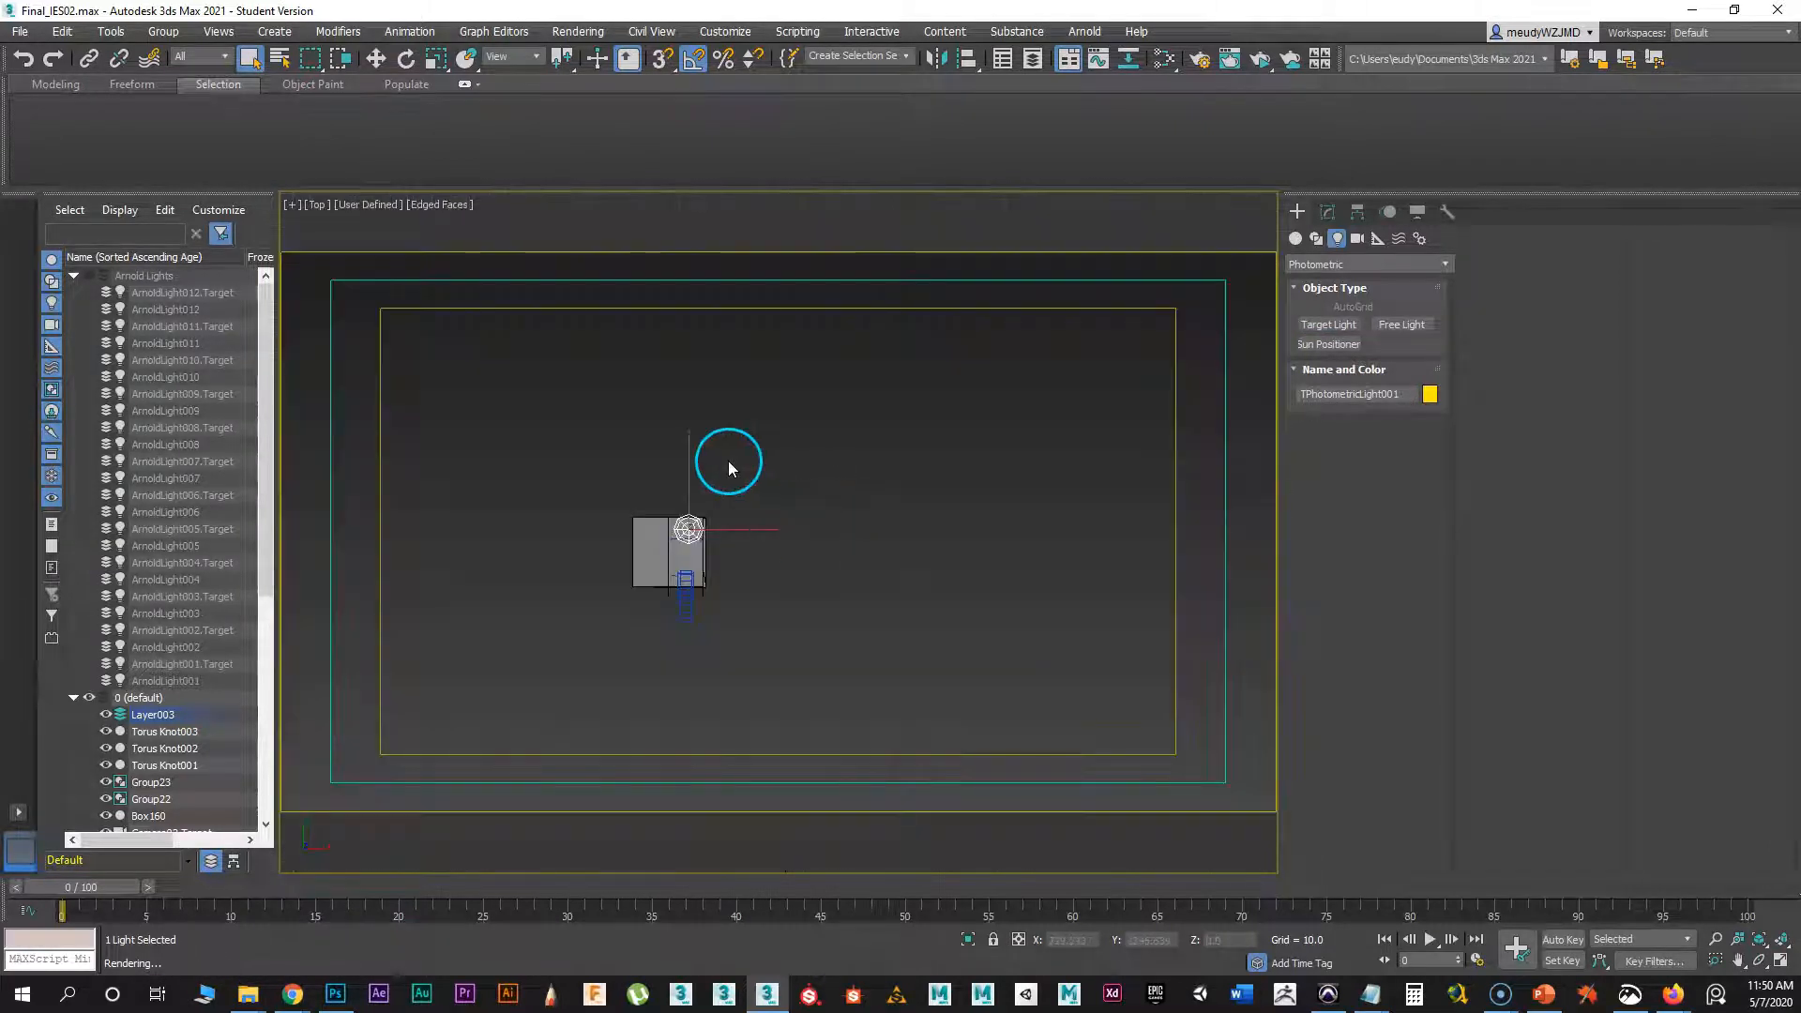
scroll(717, 561, up, 2)
scroll(718, 561, up, 5)
middle_drag(713, 554, 927, 649)
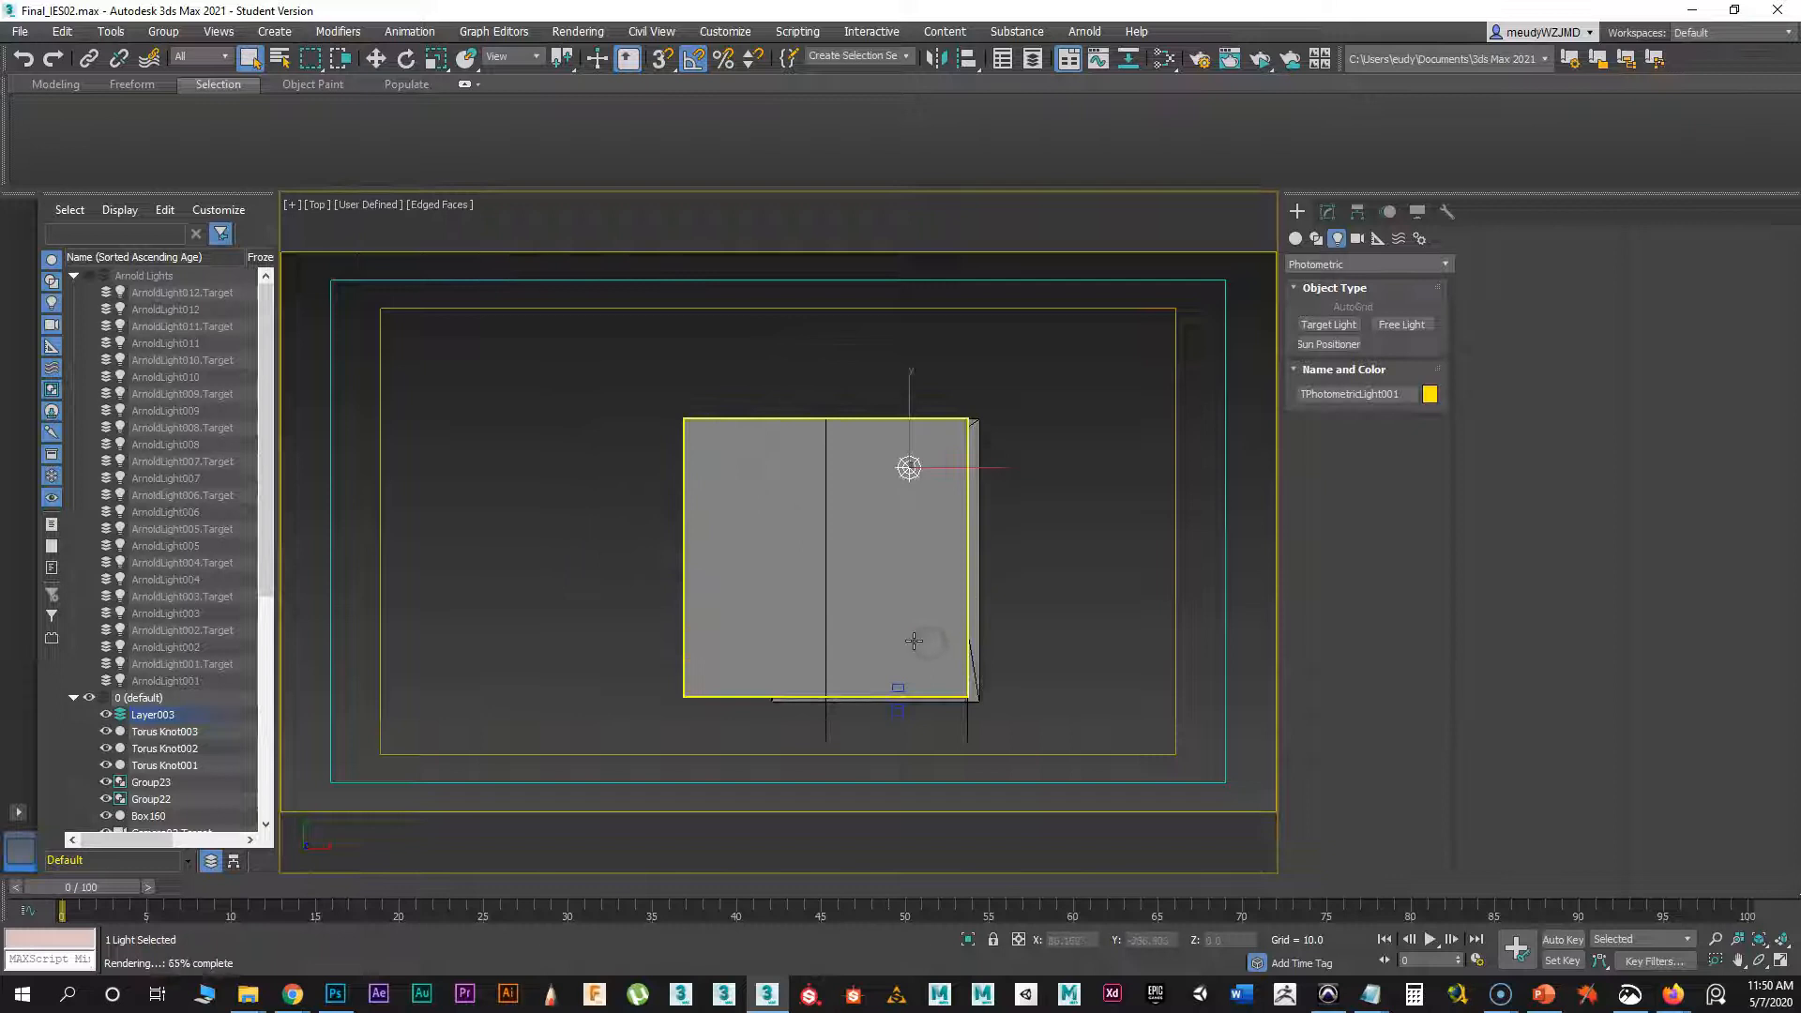
key(F3)
scroll(921, 487, up, 6)
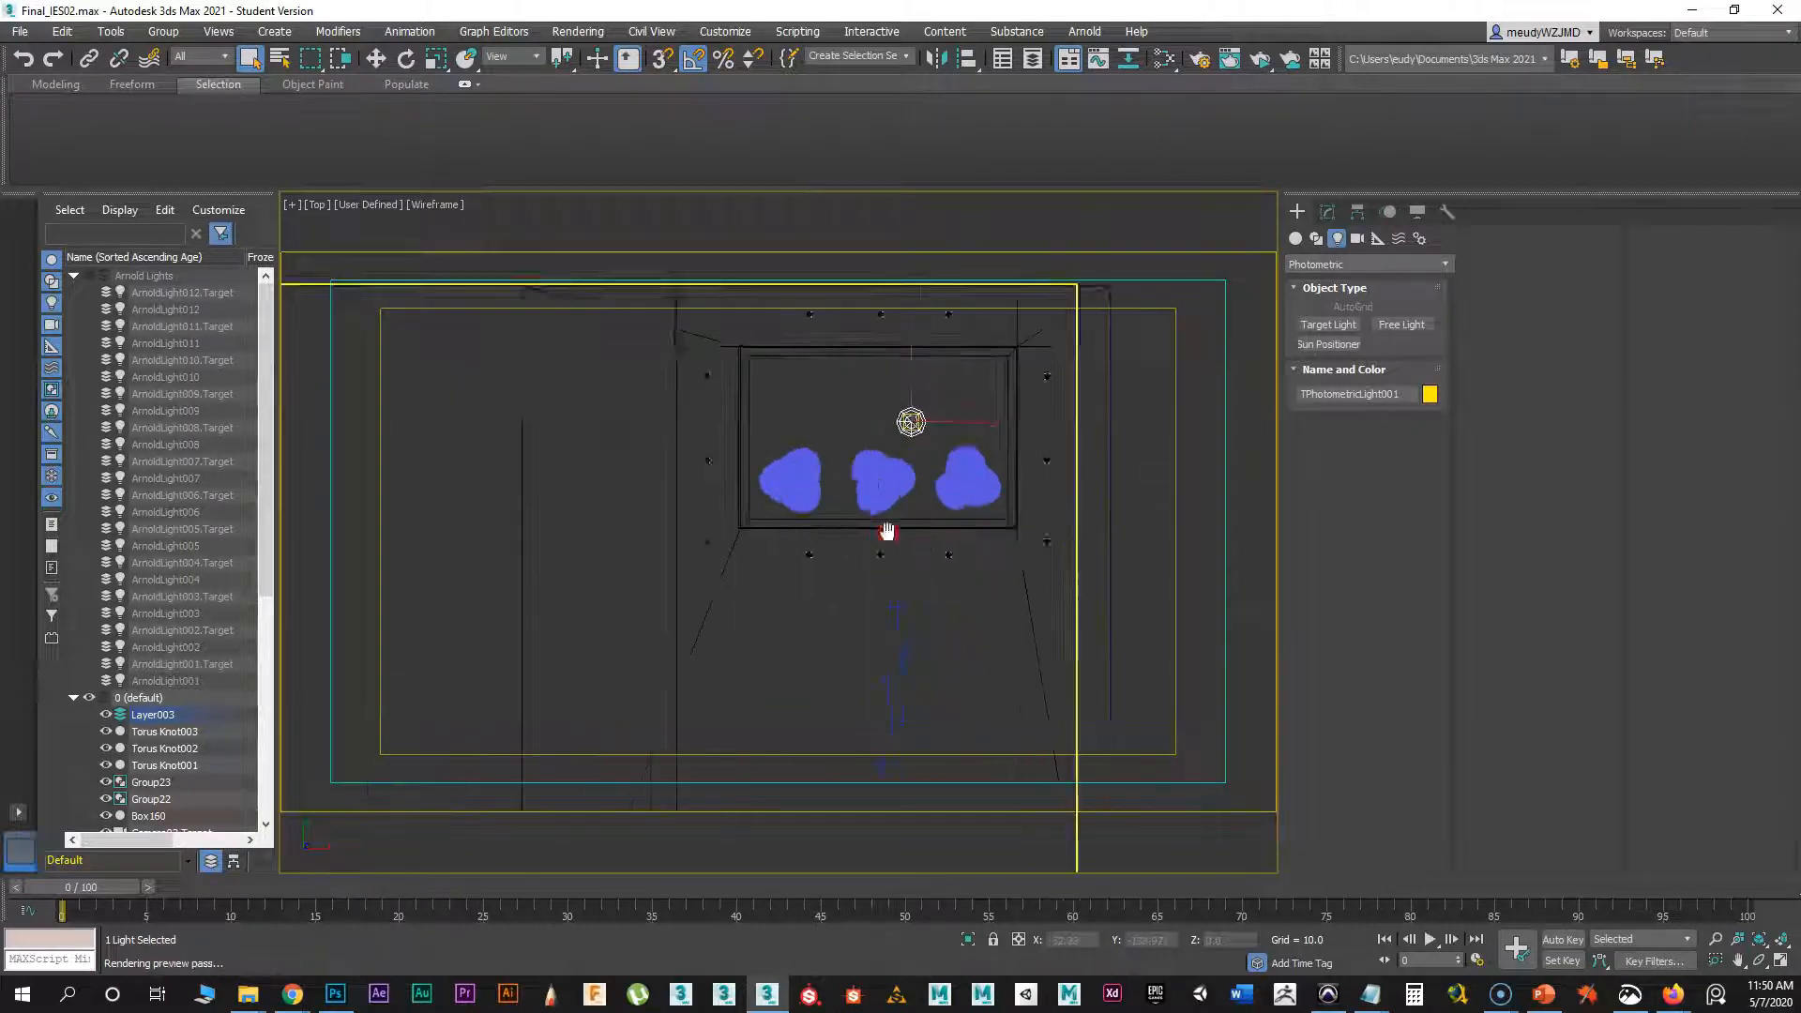
click(215, 57)
click(197, 109)
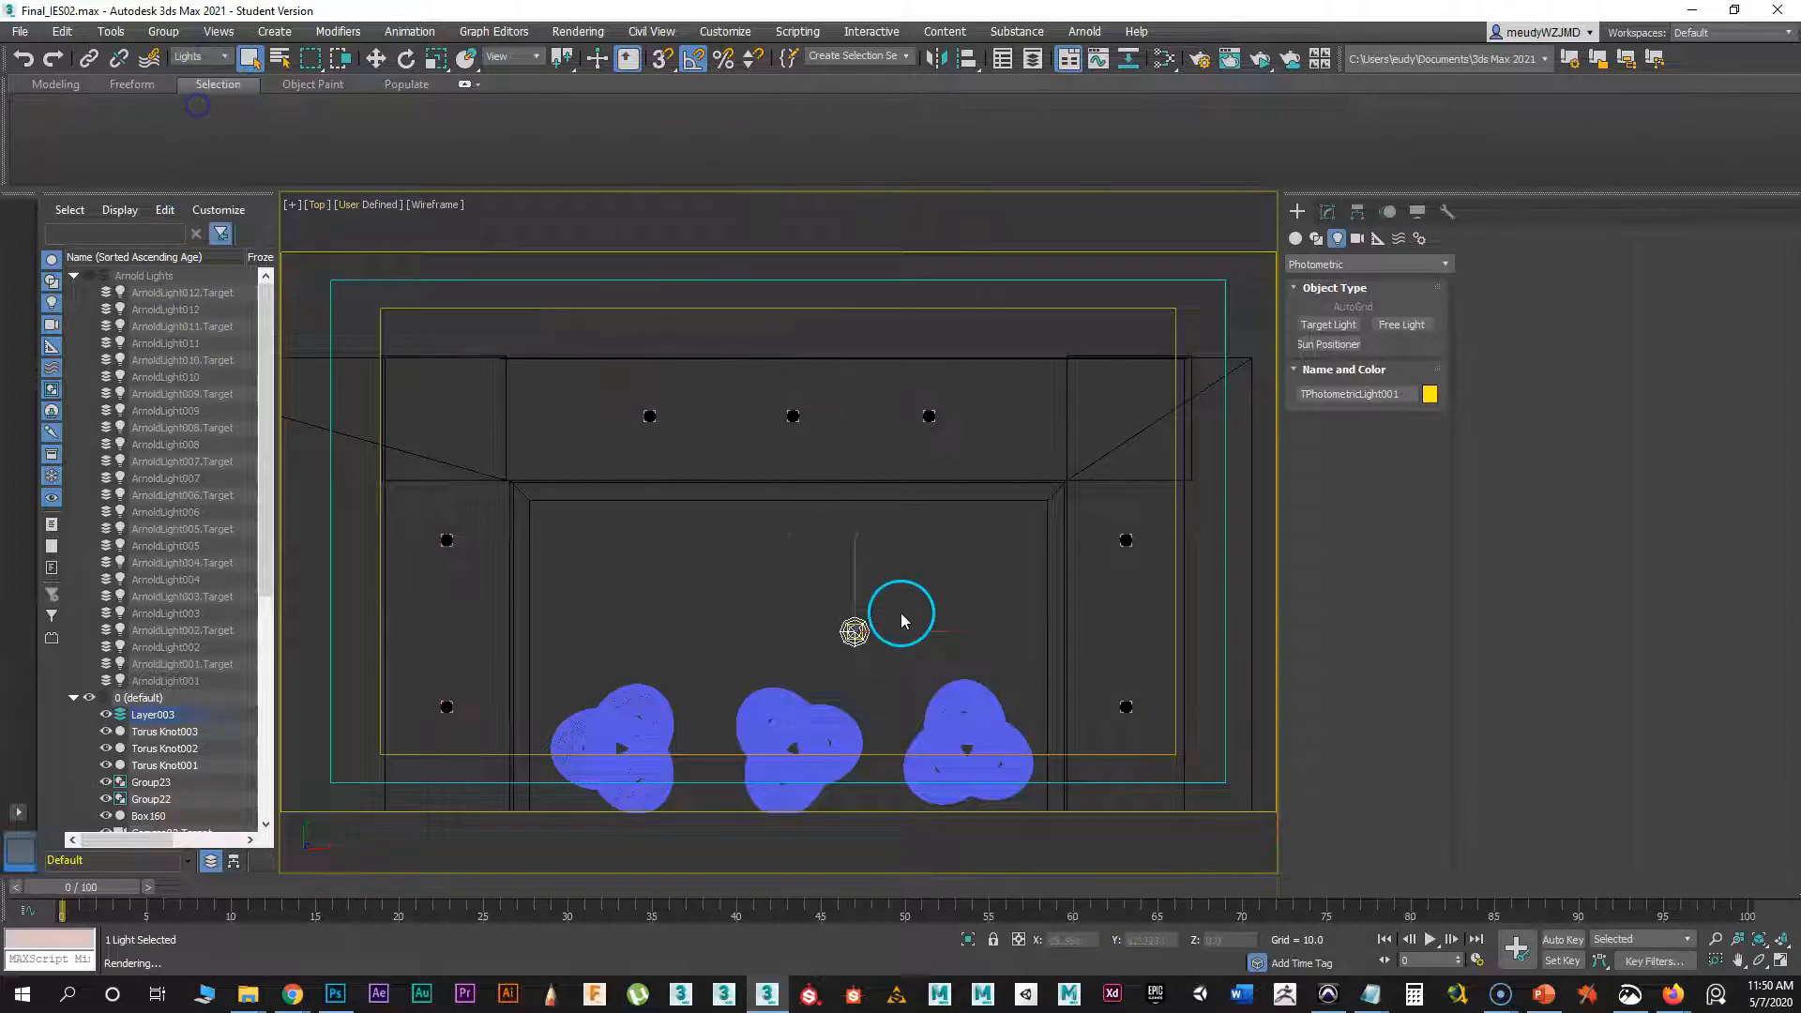
- Select the new light together with its target and move both onto the middle ceiling fixture along the back wall
drag(923, 751, 923, 750)
right_click(865, 657)
click(879, 672)
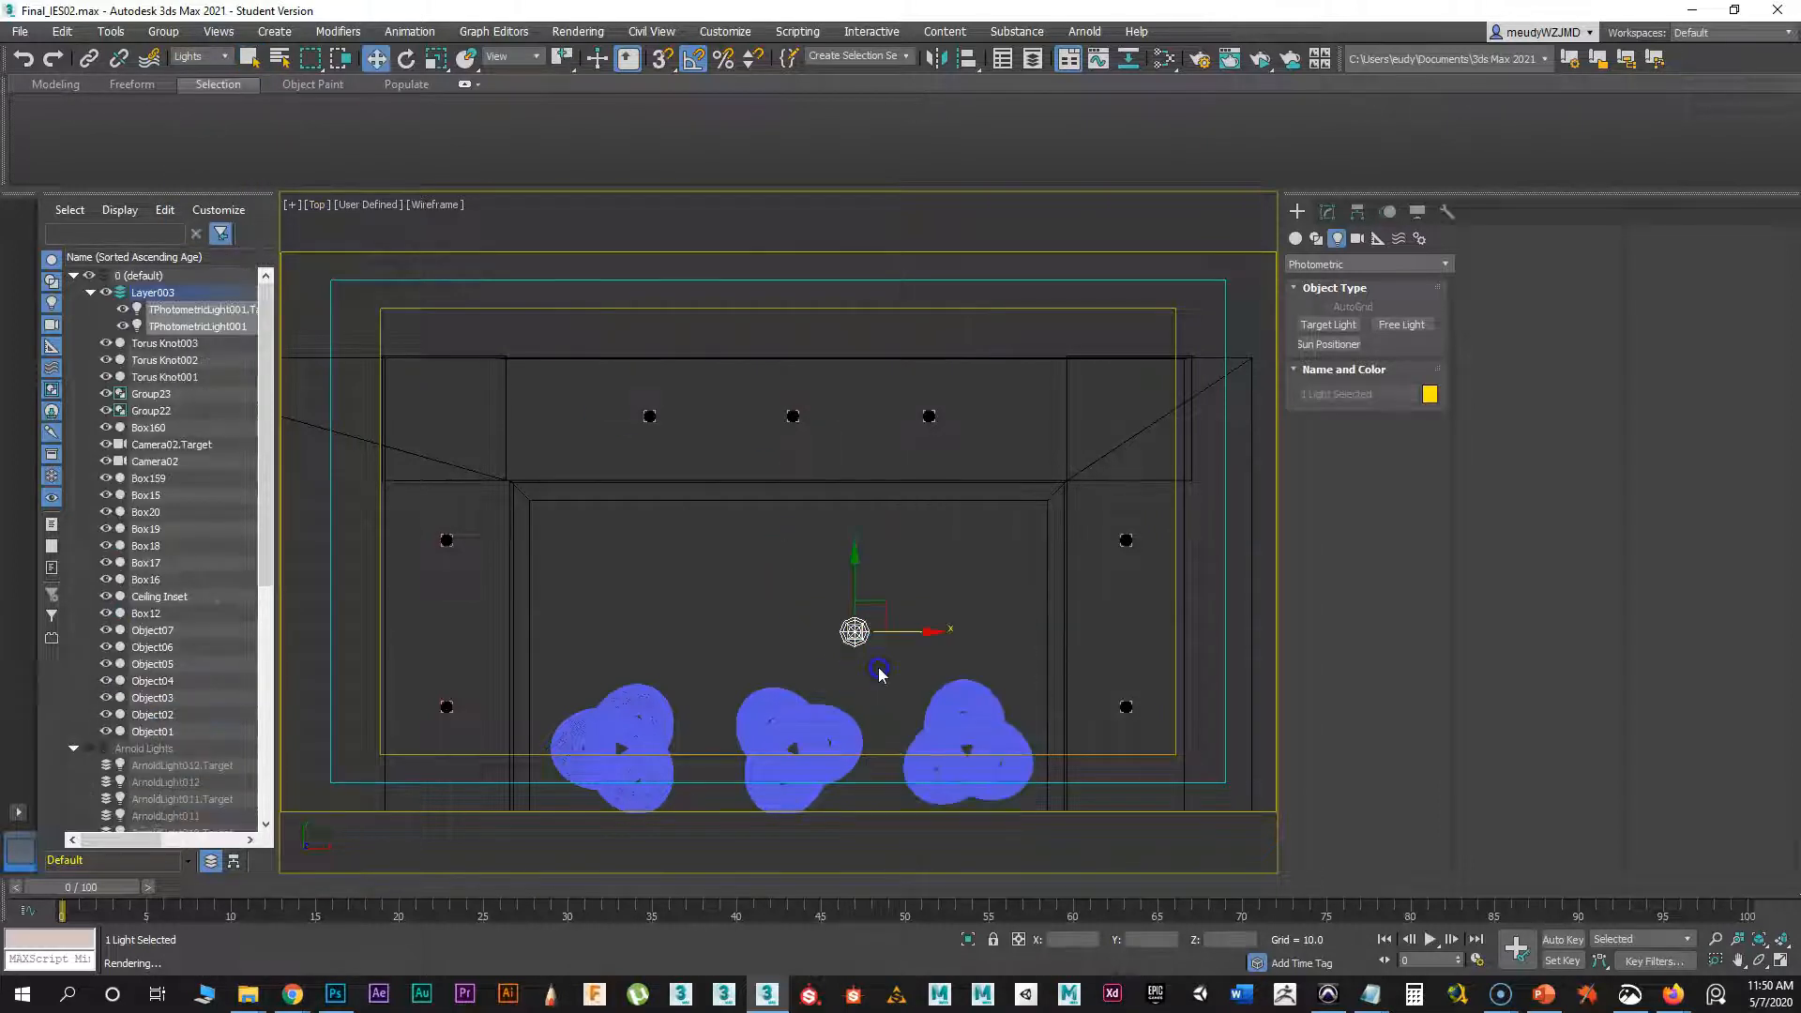
drag(877, 620, 817, 382)
- Lower only the light source, without its target, in the Front view to just below the ceiling fixture, at about Z 231.3
key(f)
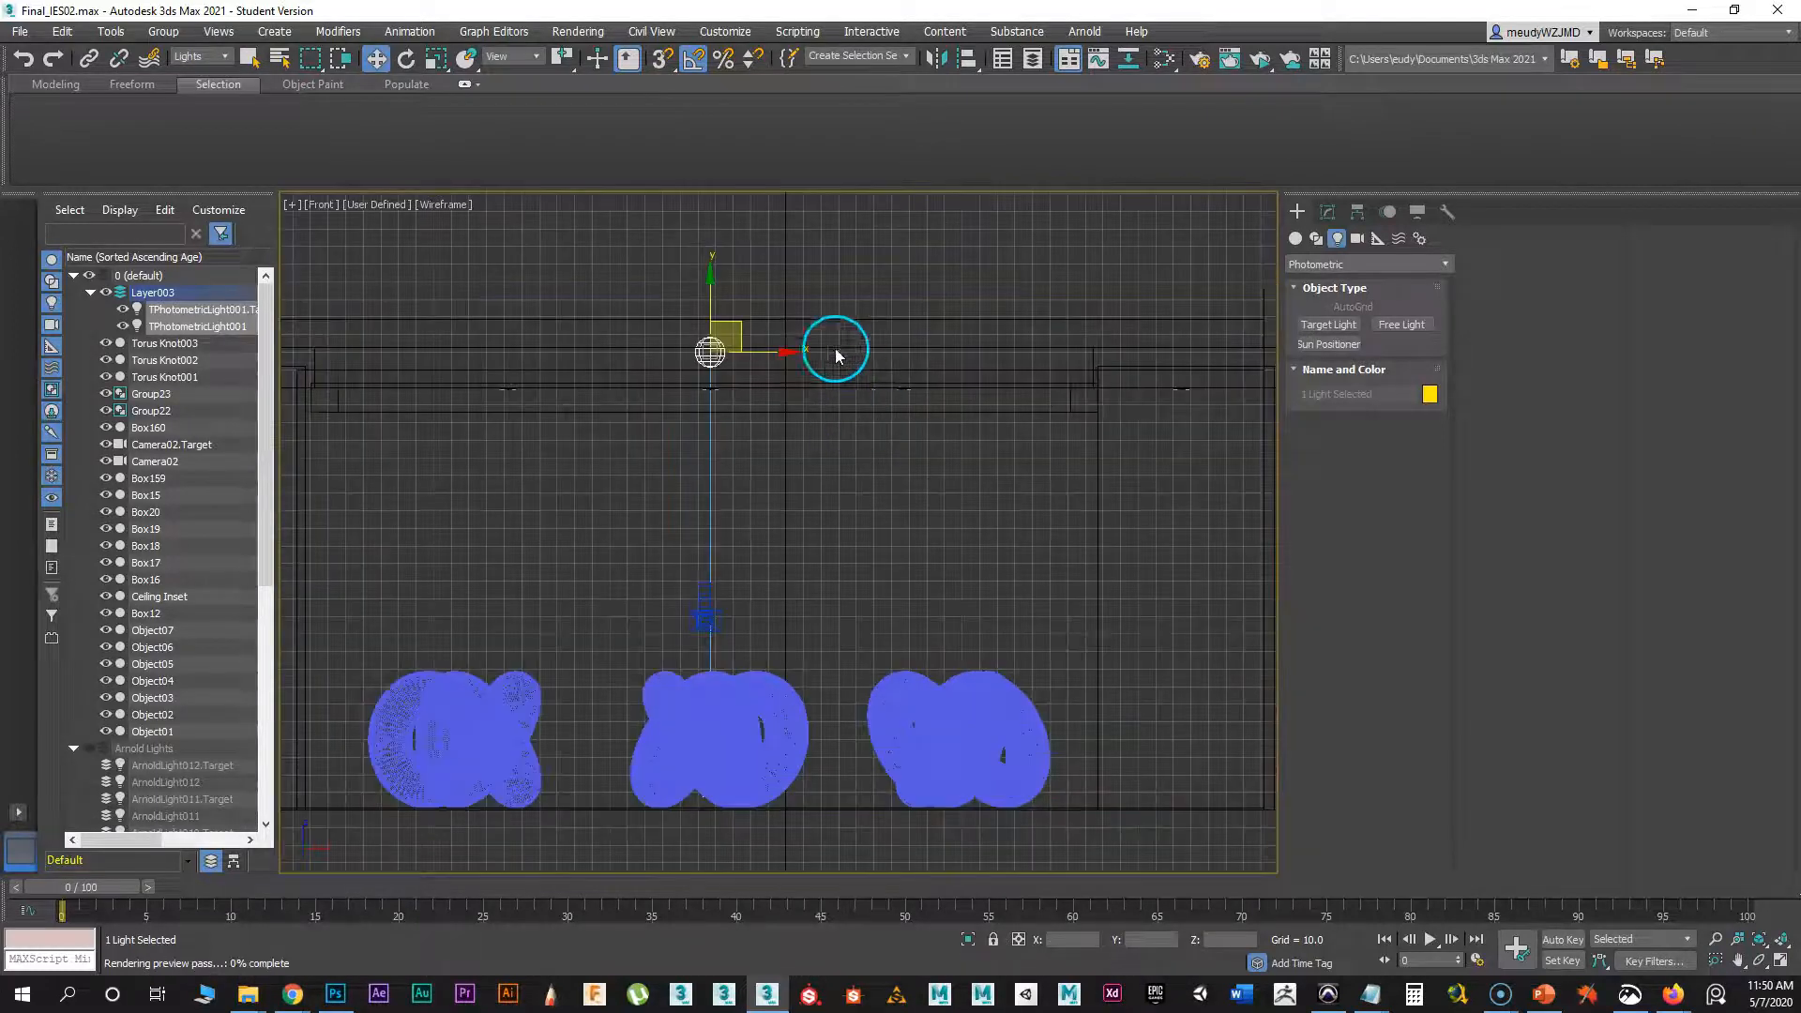
scroll(764, 418, up, 2)
middle_drag(764, 418, 884, 470)
click(817, 396)
click(807, 370)
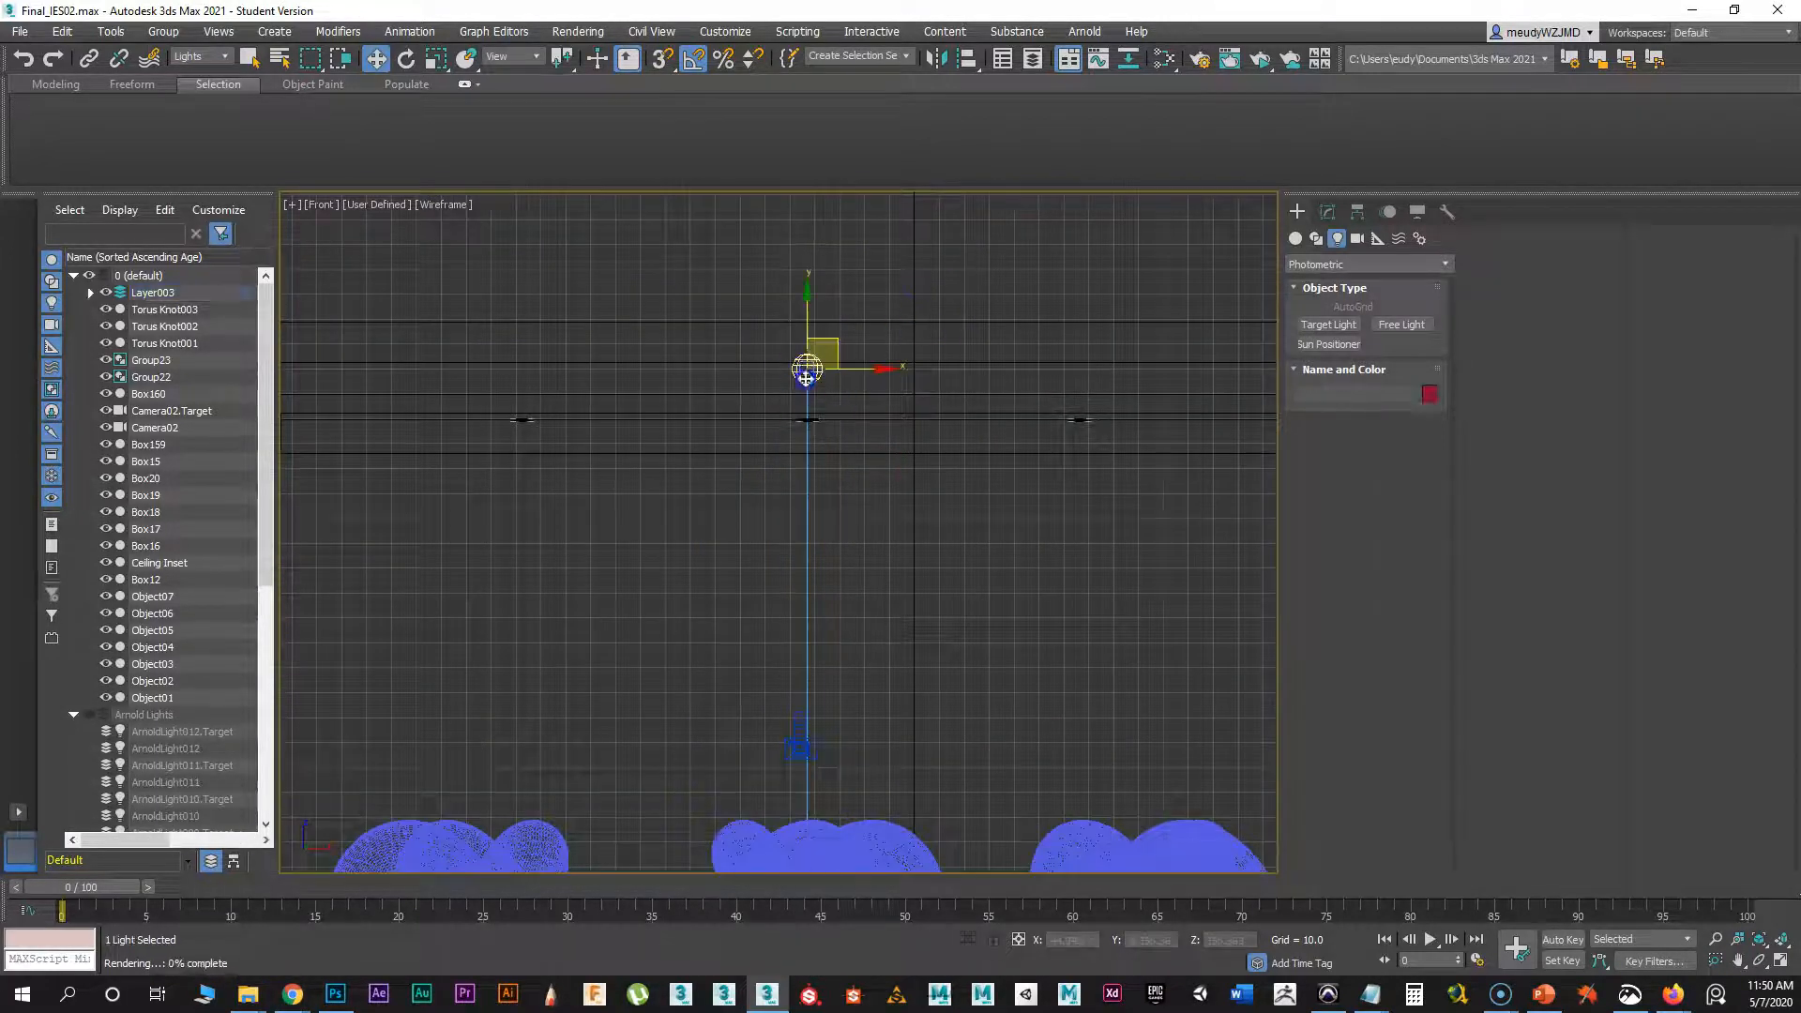
drag(803, 331, 803, 379)
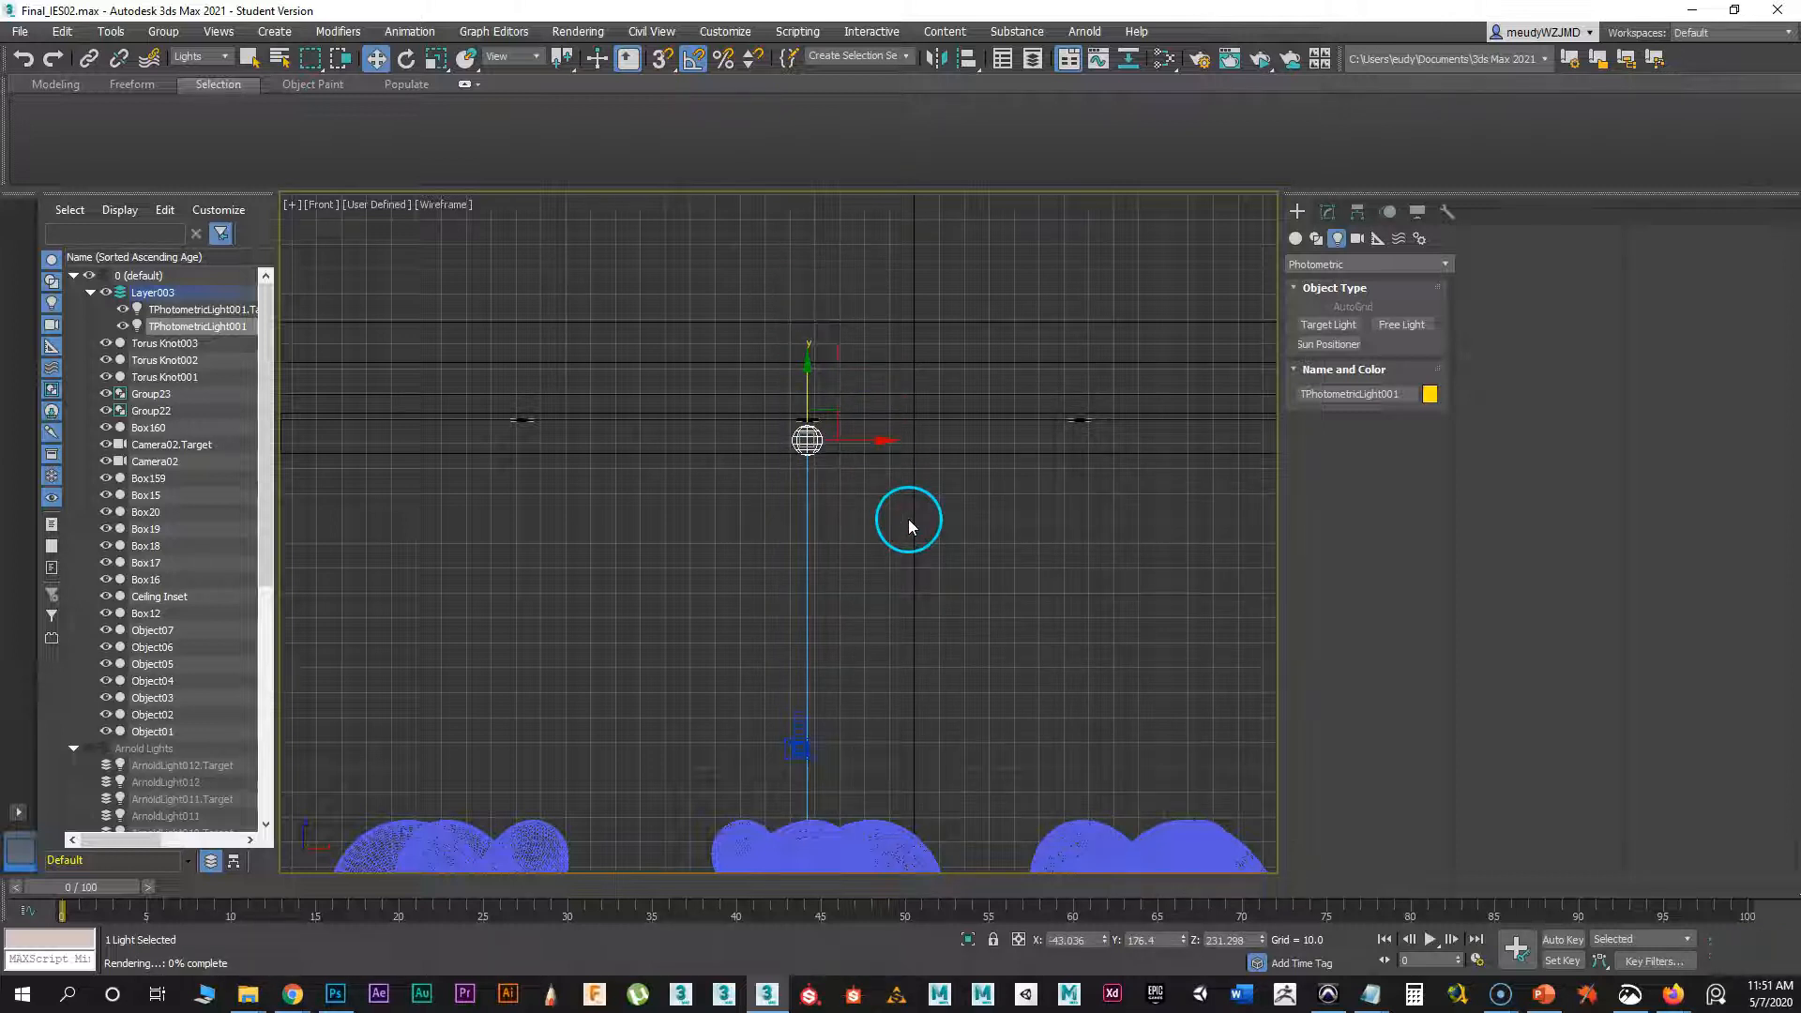
- Start an ActiveShade render of the Camera02 view and reduce the target light's intensity to 18 cd
key(c)
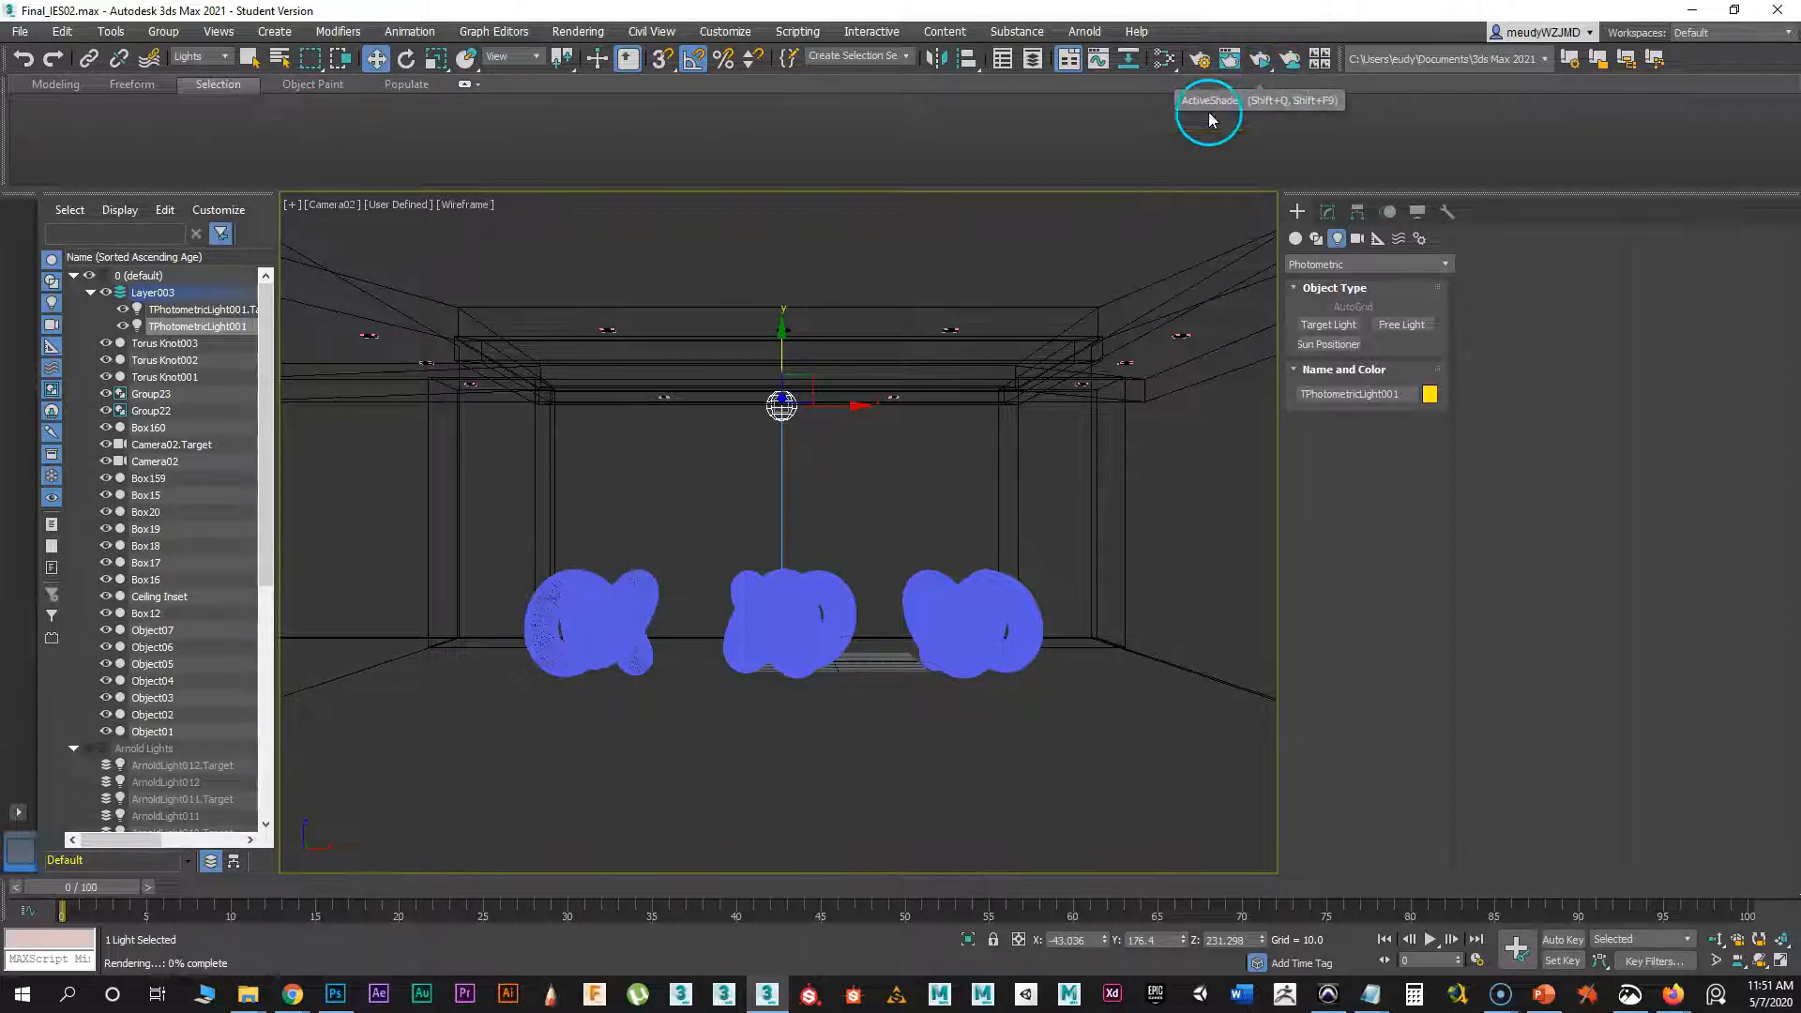
drag(1037, 450, 788, 215)
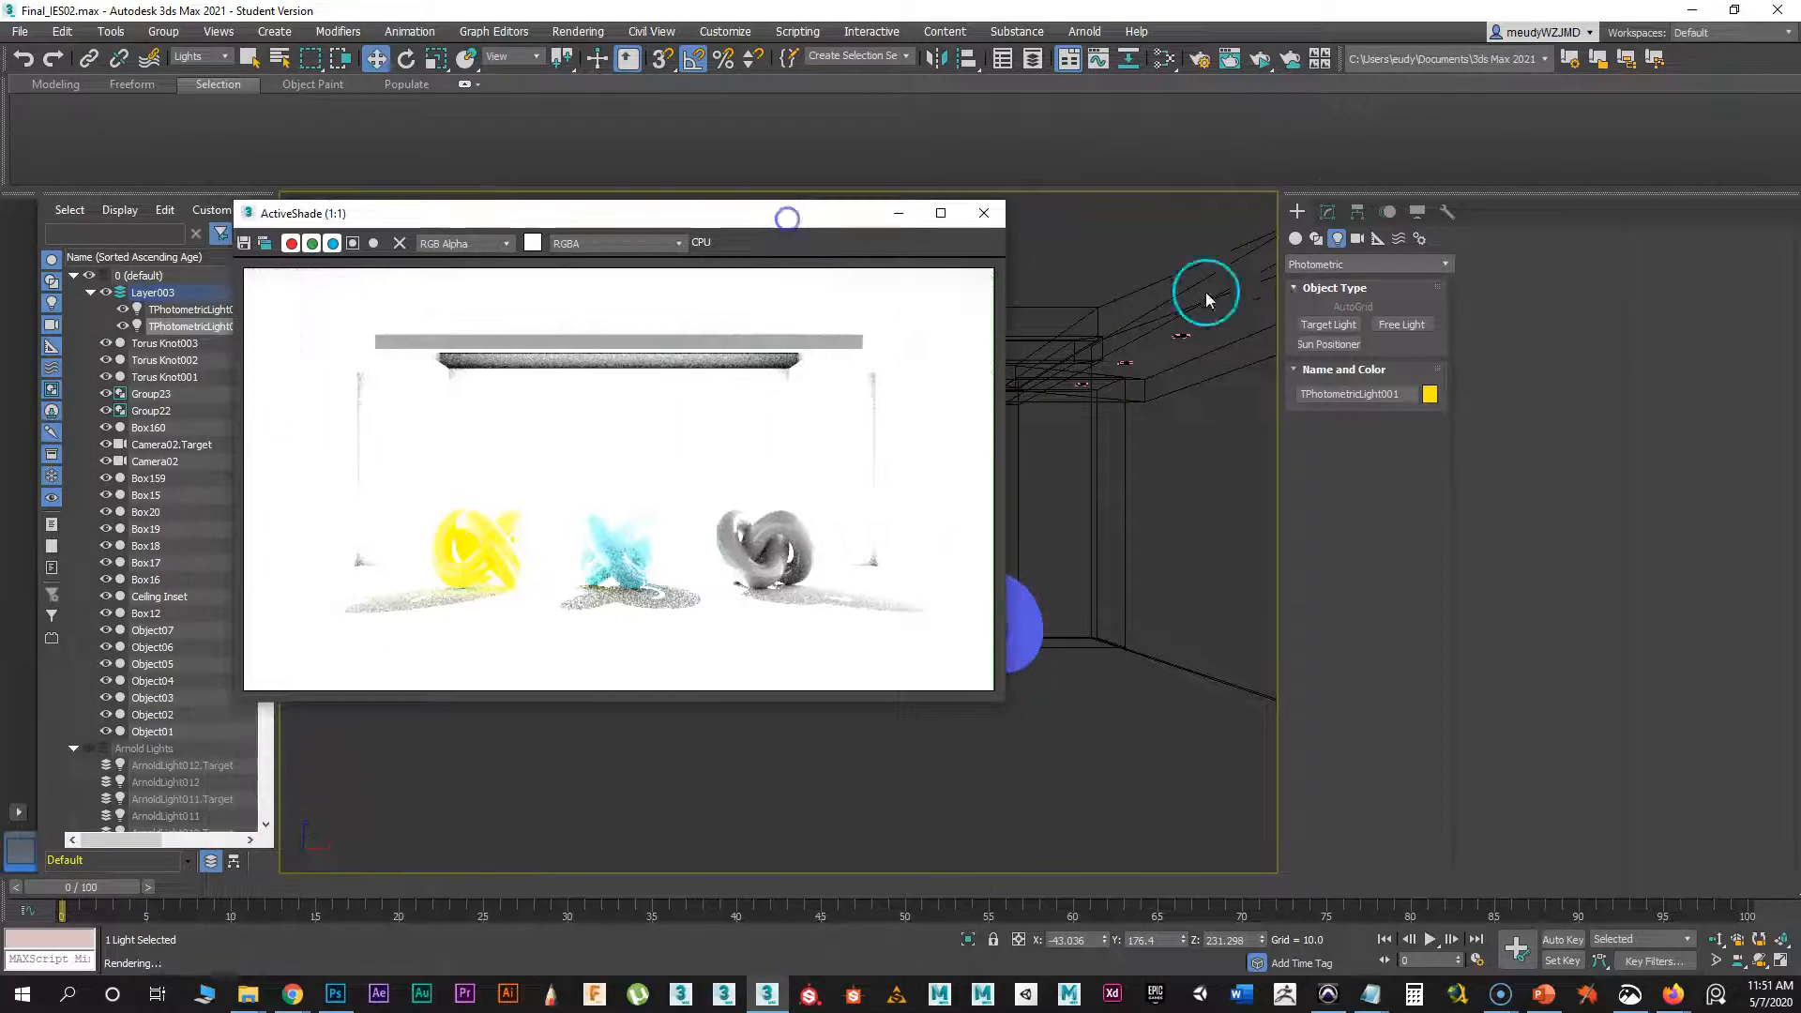
click(1325, 212)
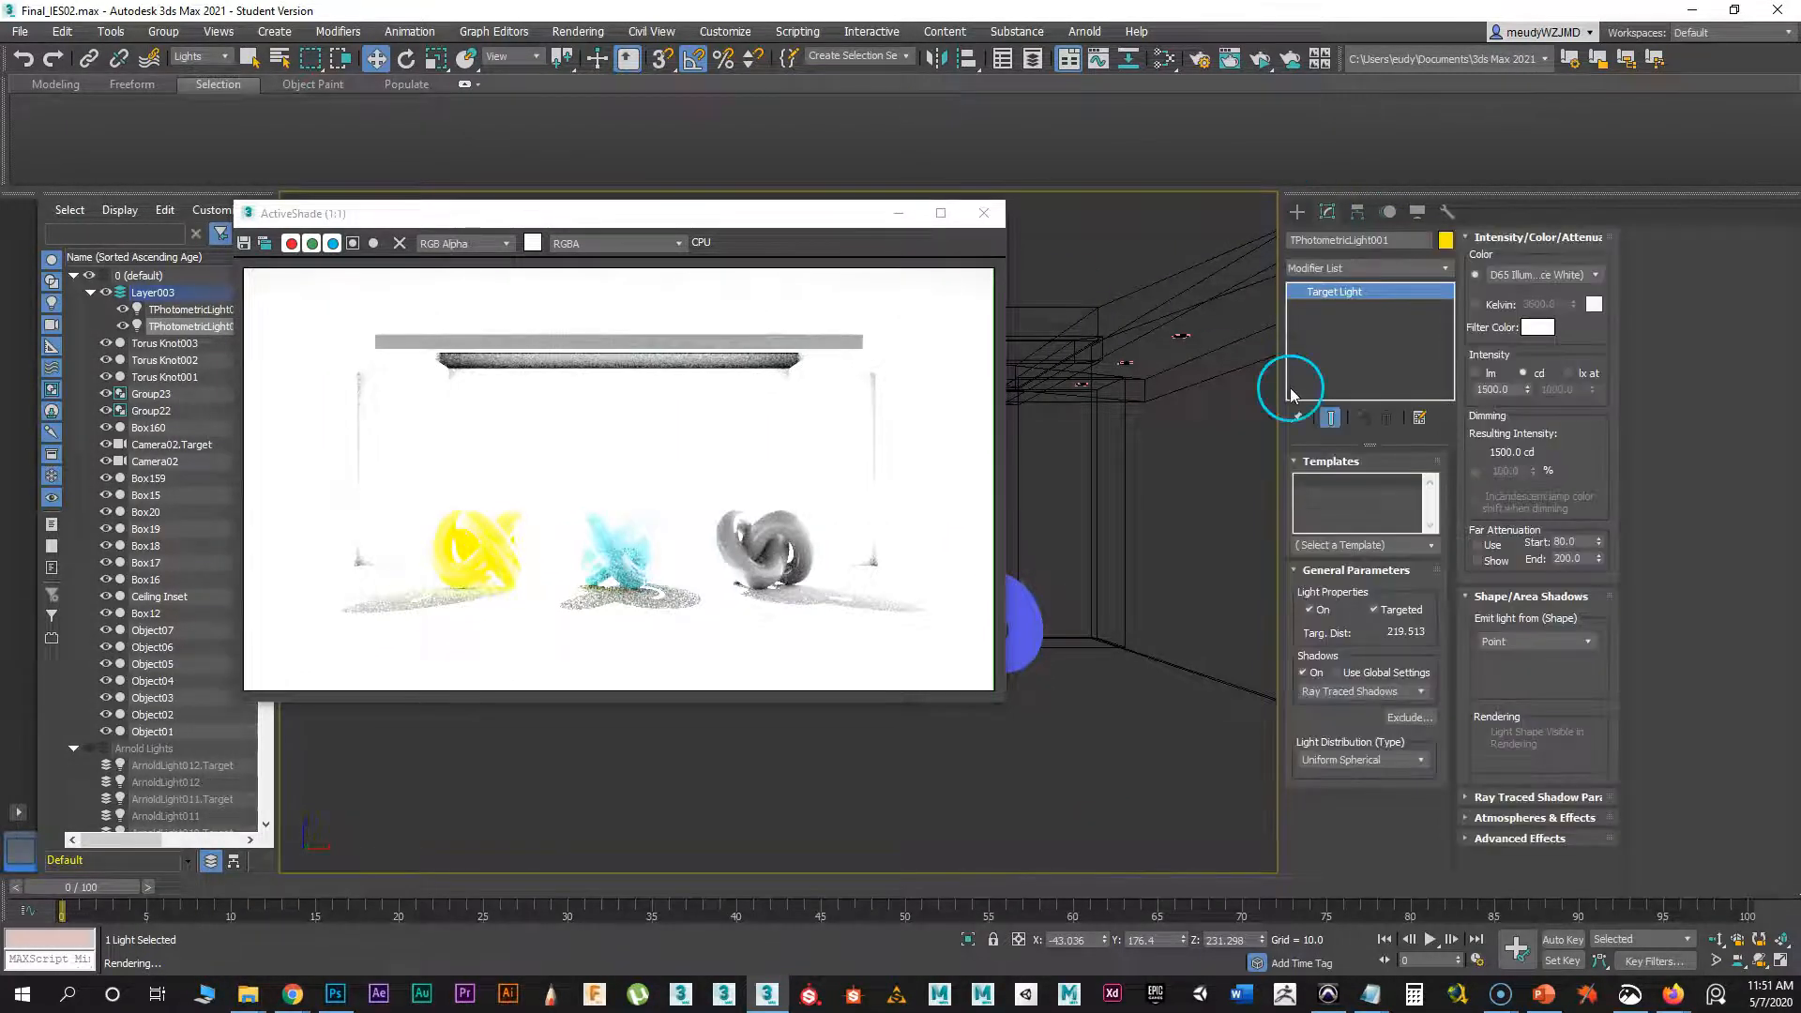
drag(1531, 393, 1527, 434)
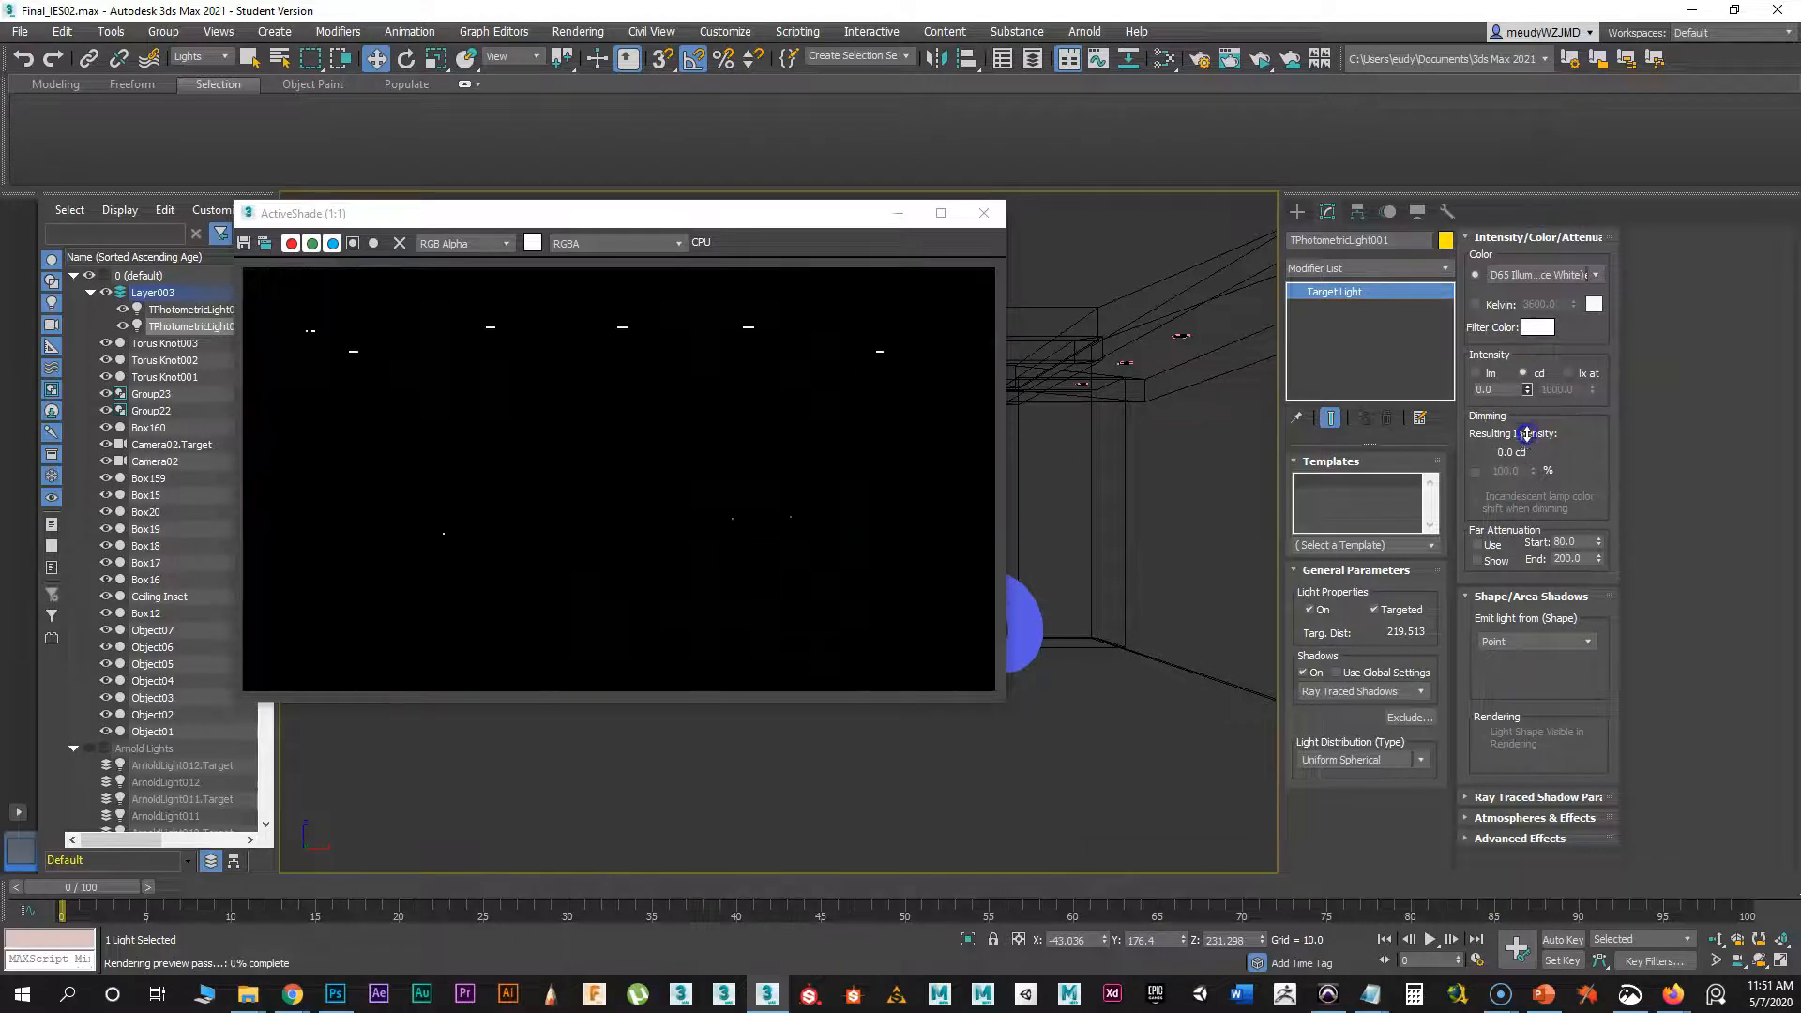
mouse_move(1513, 346)
mouse_down()
mouse_move(1501, 292)
mouse_move(1497, 354)
mouse_move(1494, 317)
mouse_up()
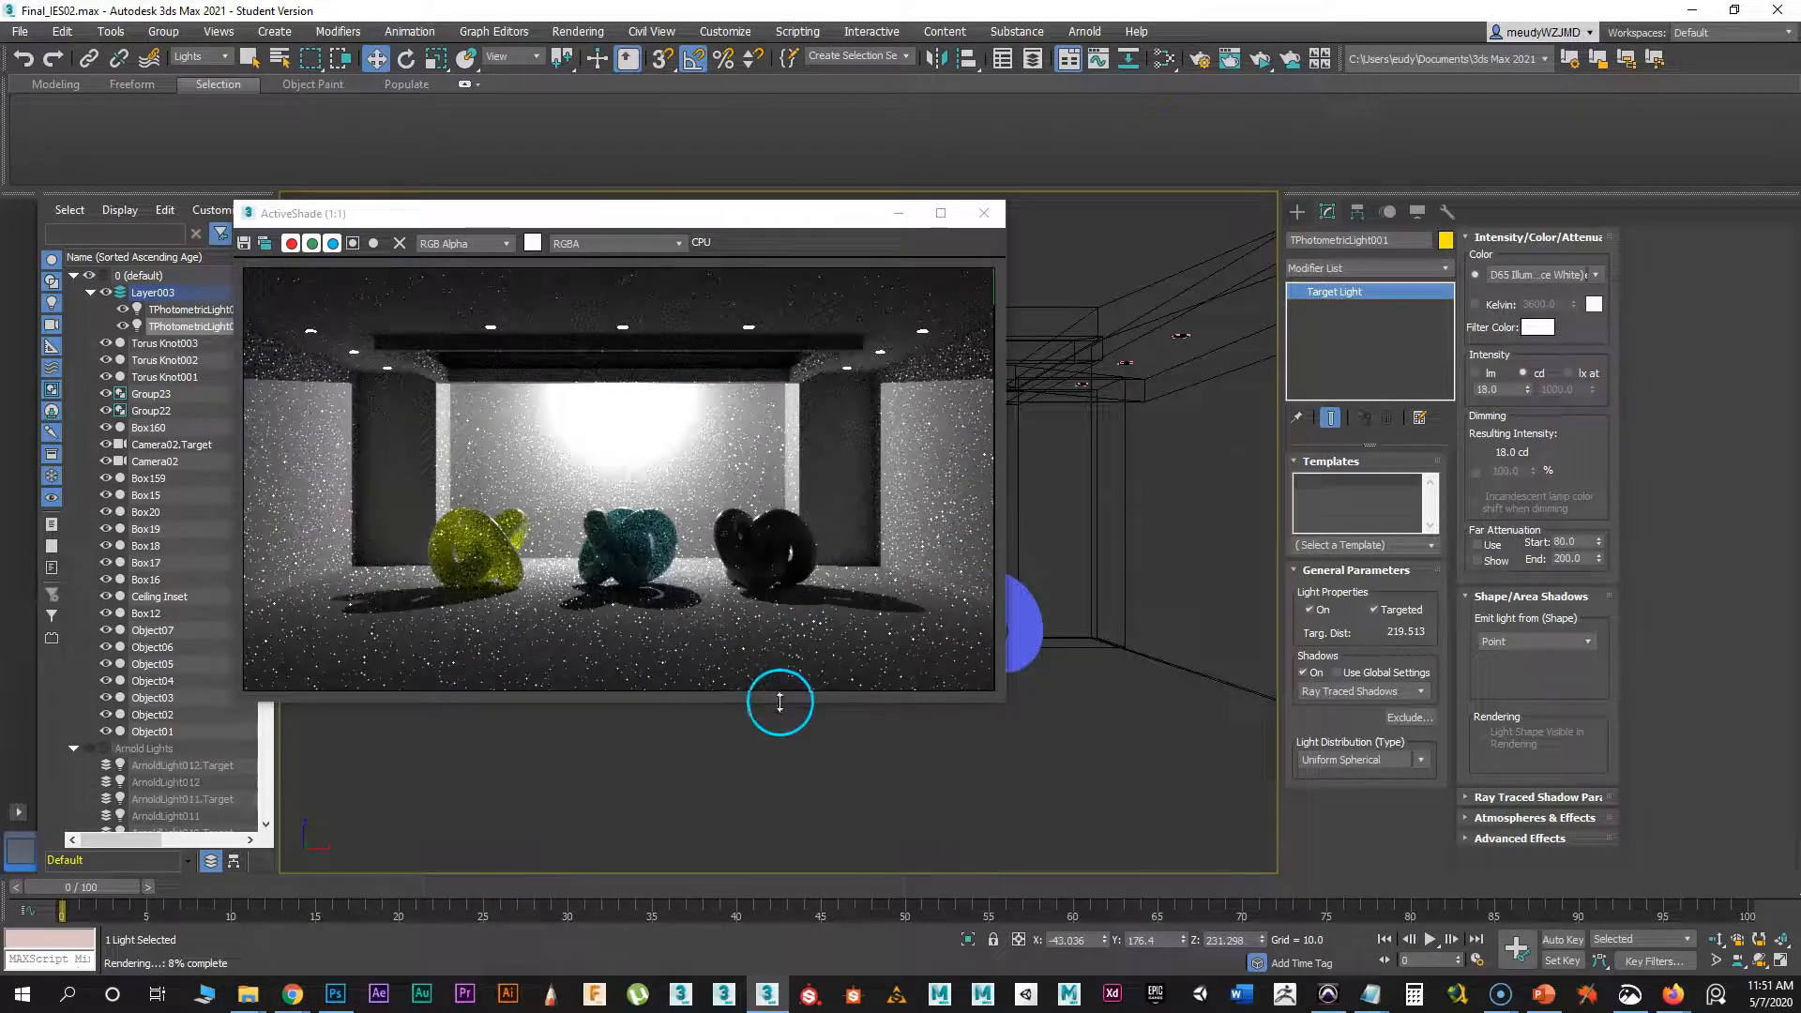
drag(587, 214, 729, 208)
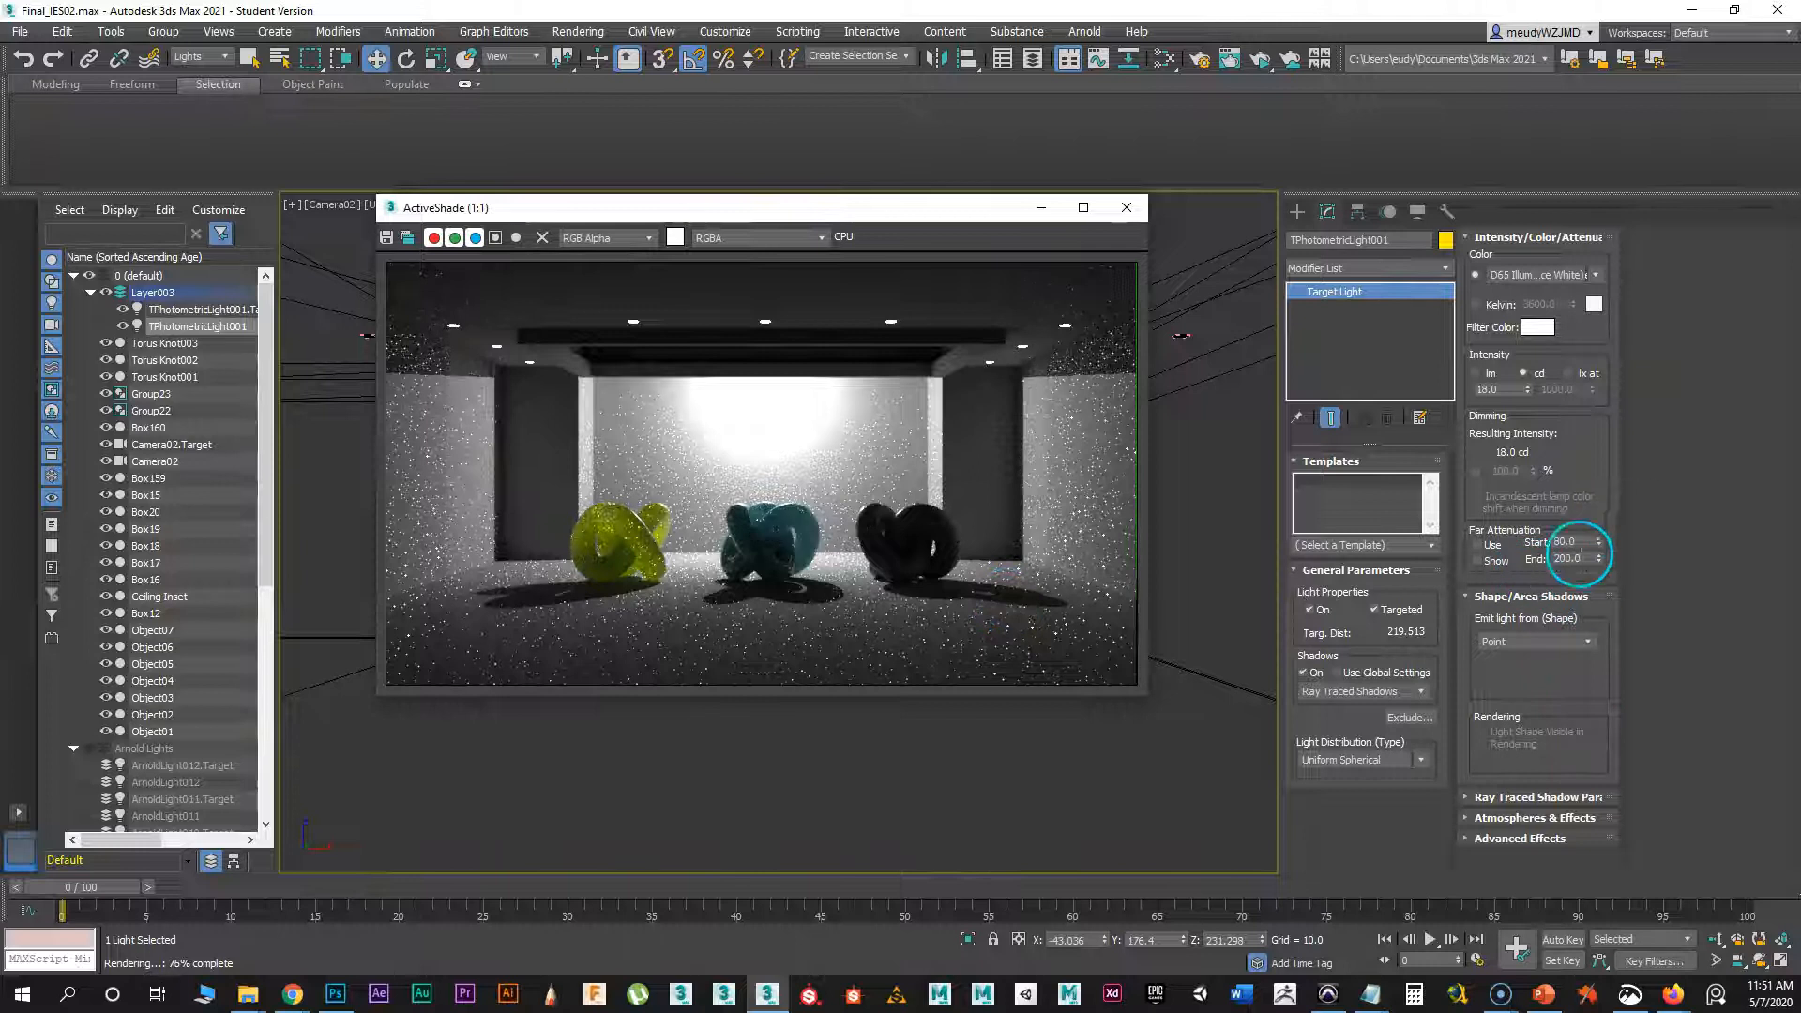
- Set the light's distribution to Photometric Web and load erco-A0021130-en-ies.ies from the DATA (D:) drive
click(1340, 761)
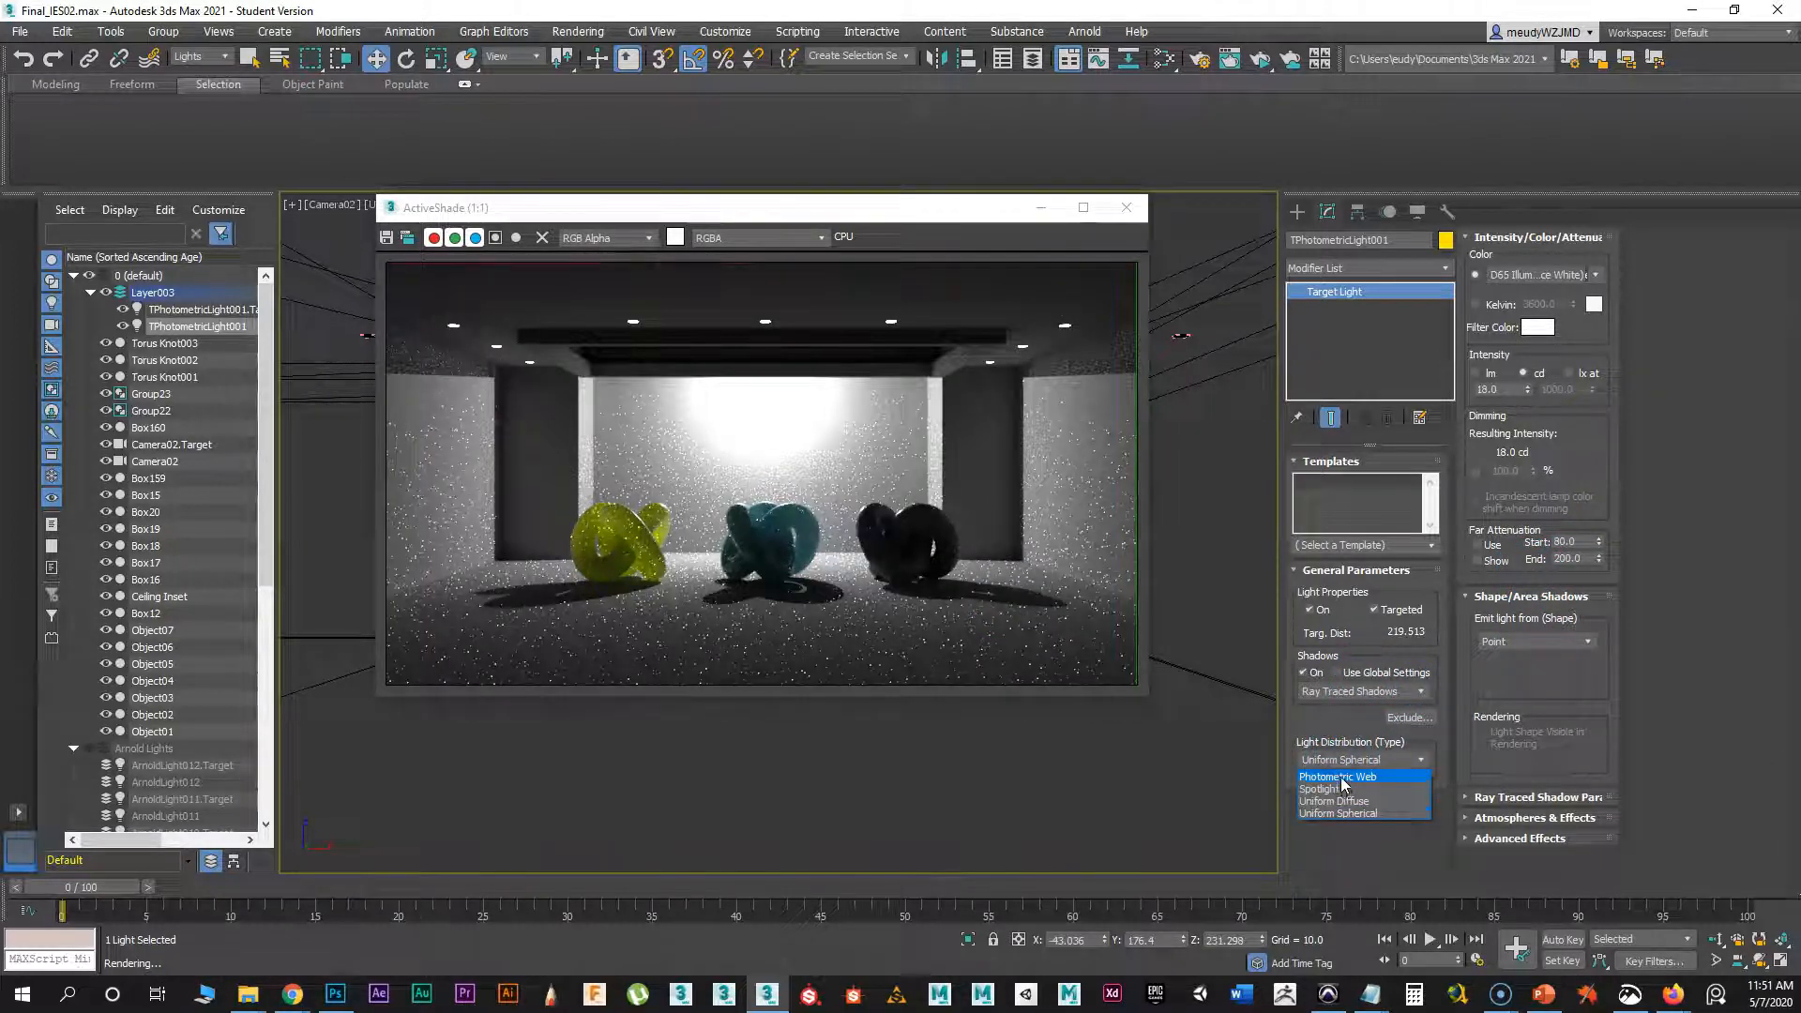
click(1339, 777)
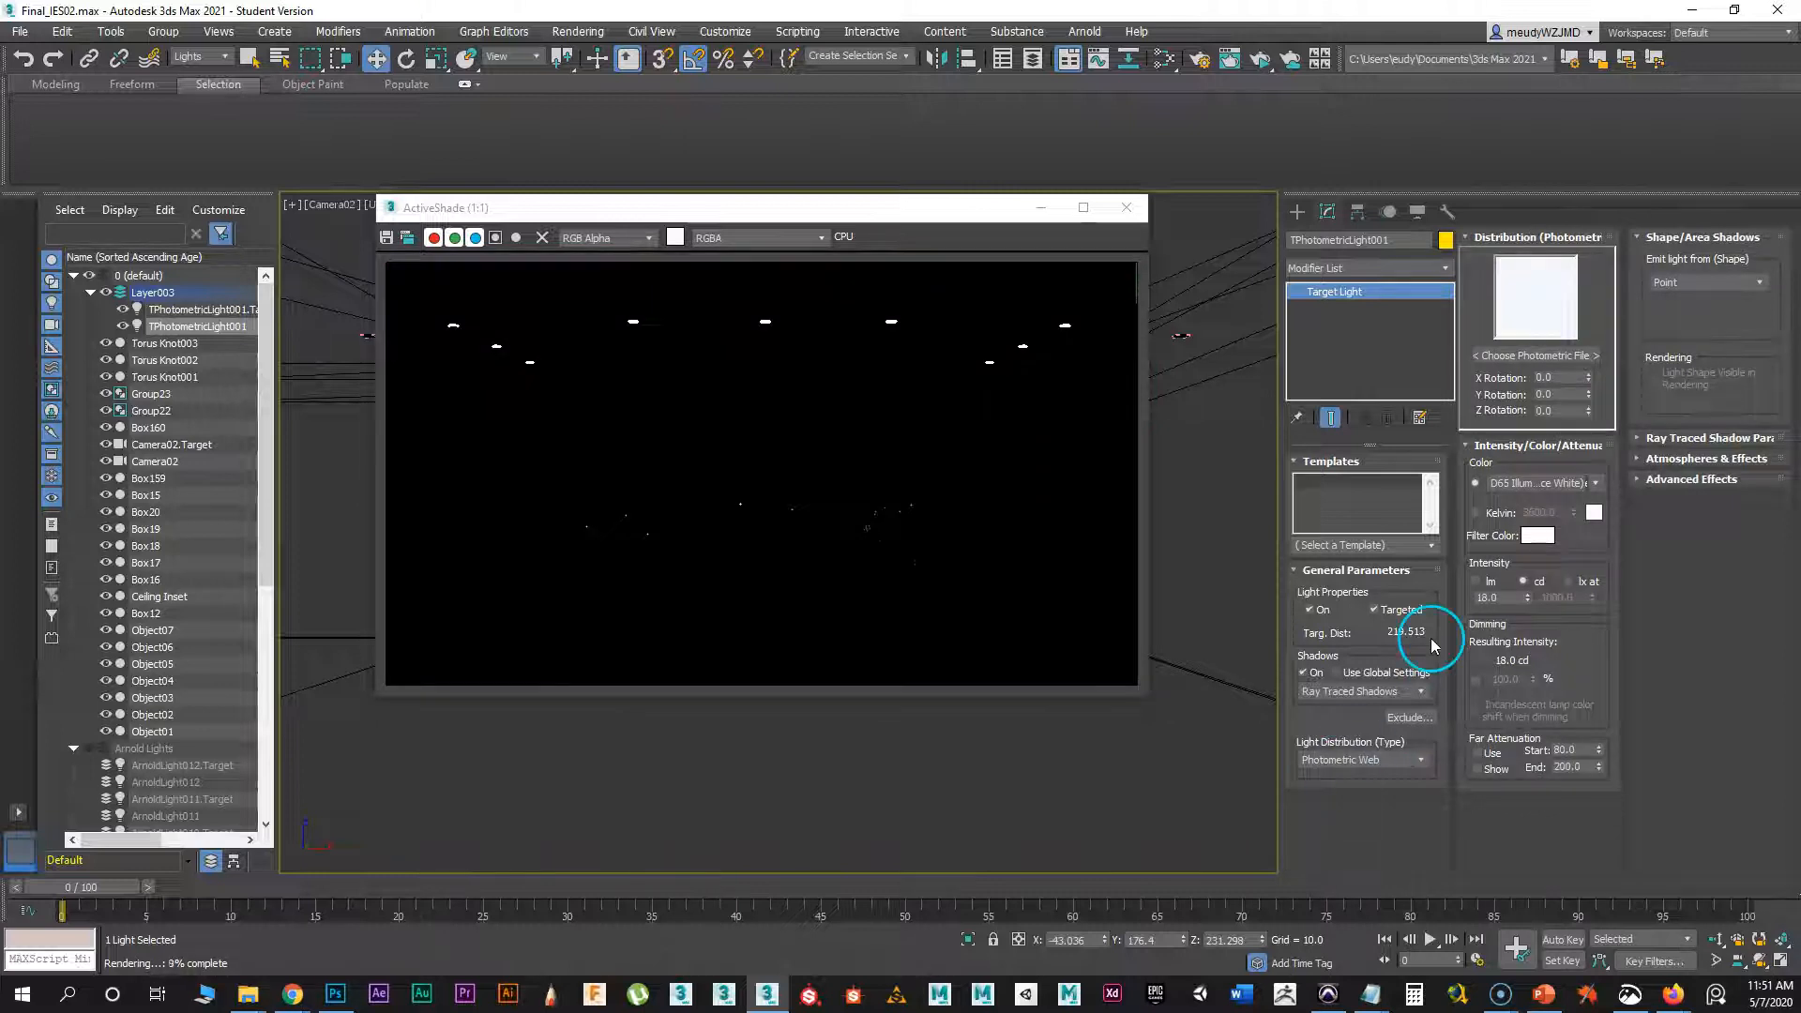
click(1514, 353)
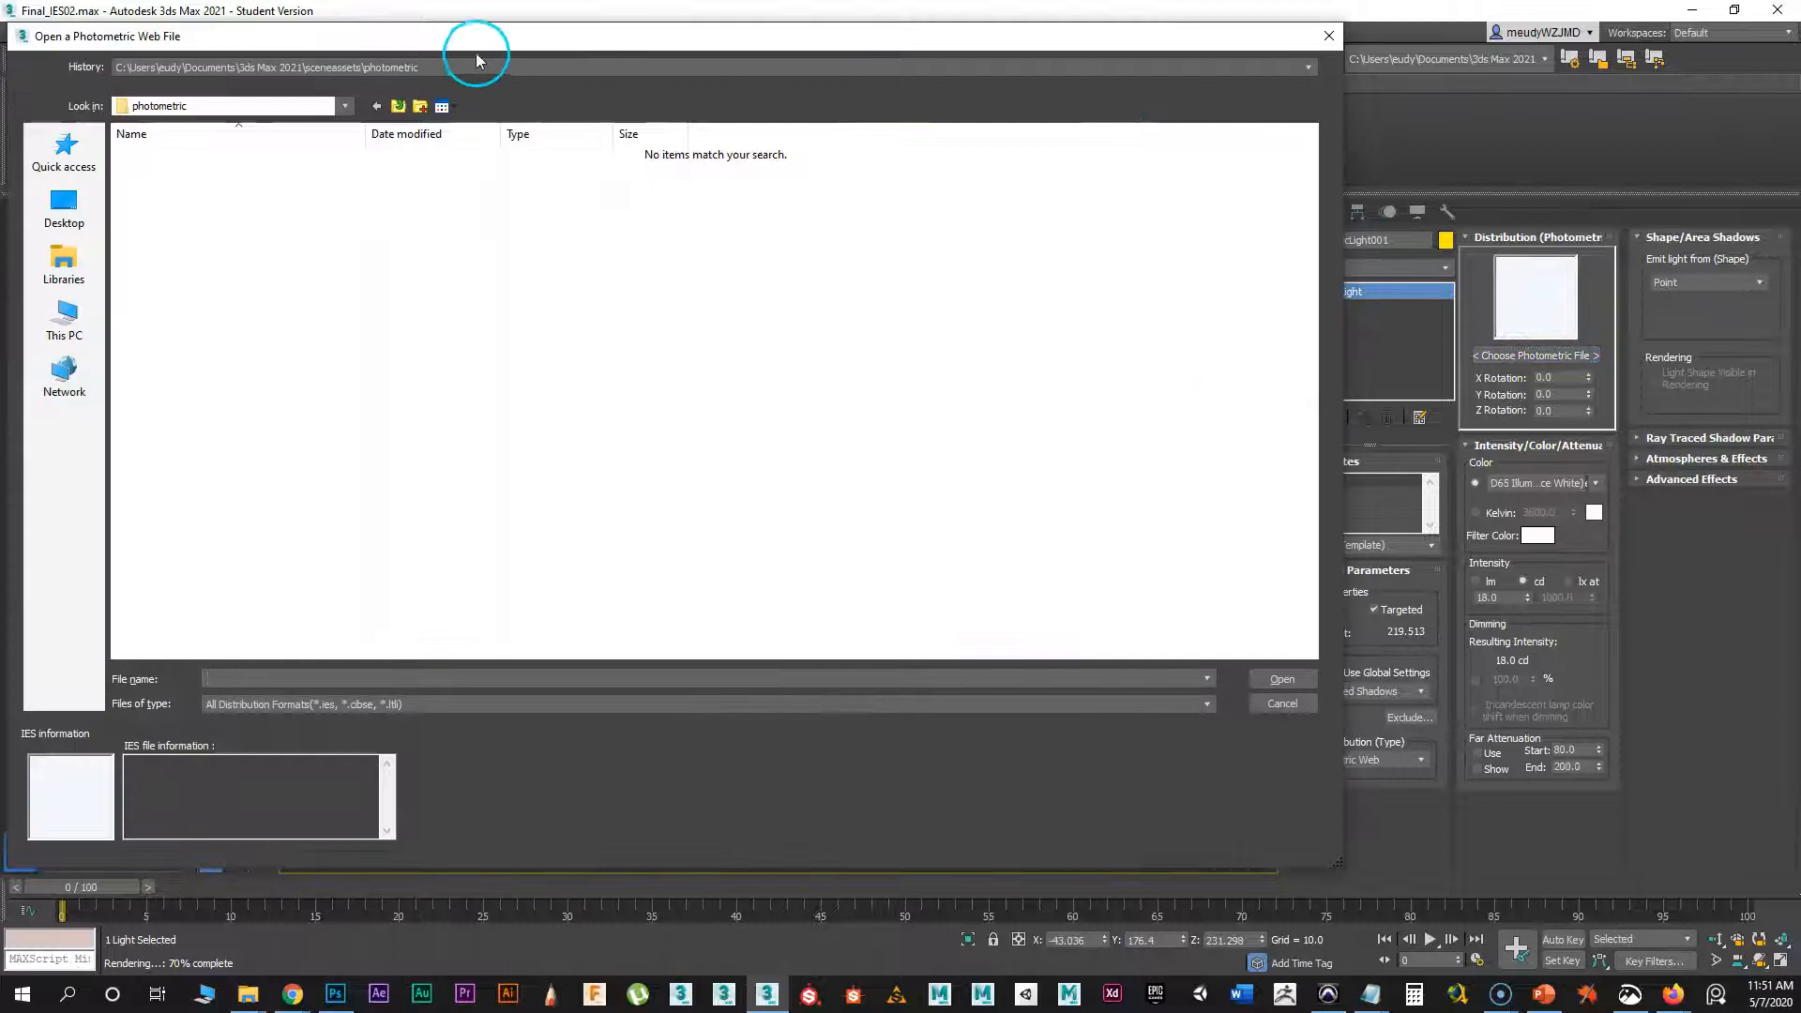
drag(453, 42, 584, 48)
click(459, 111)
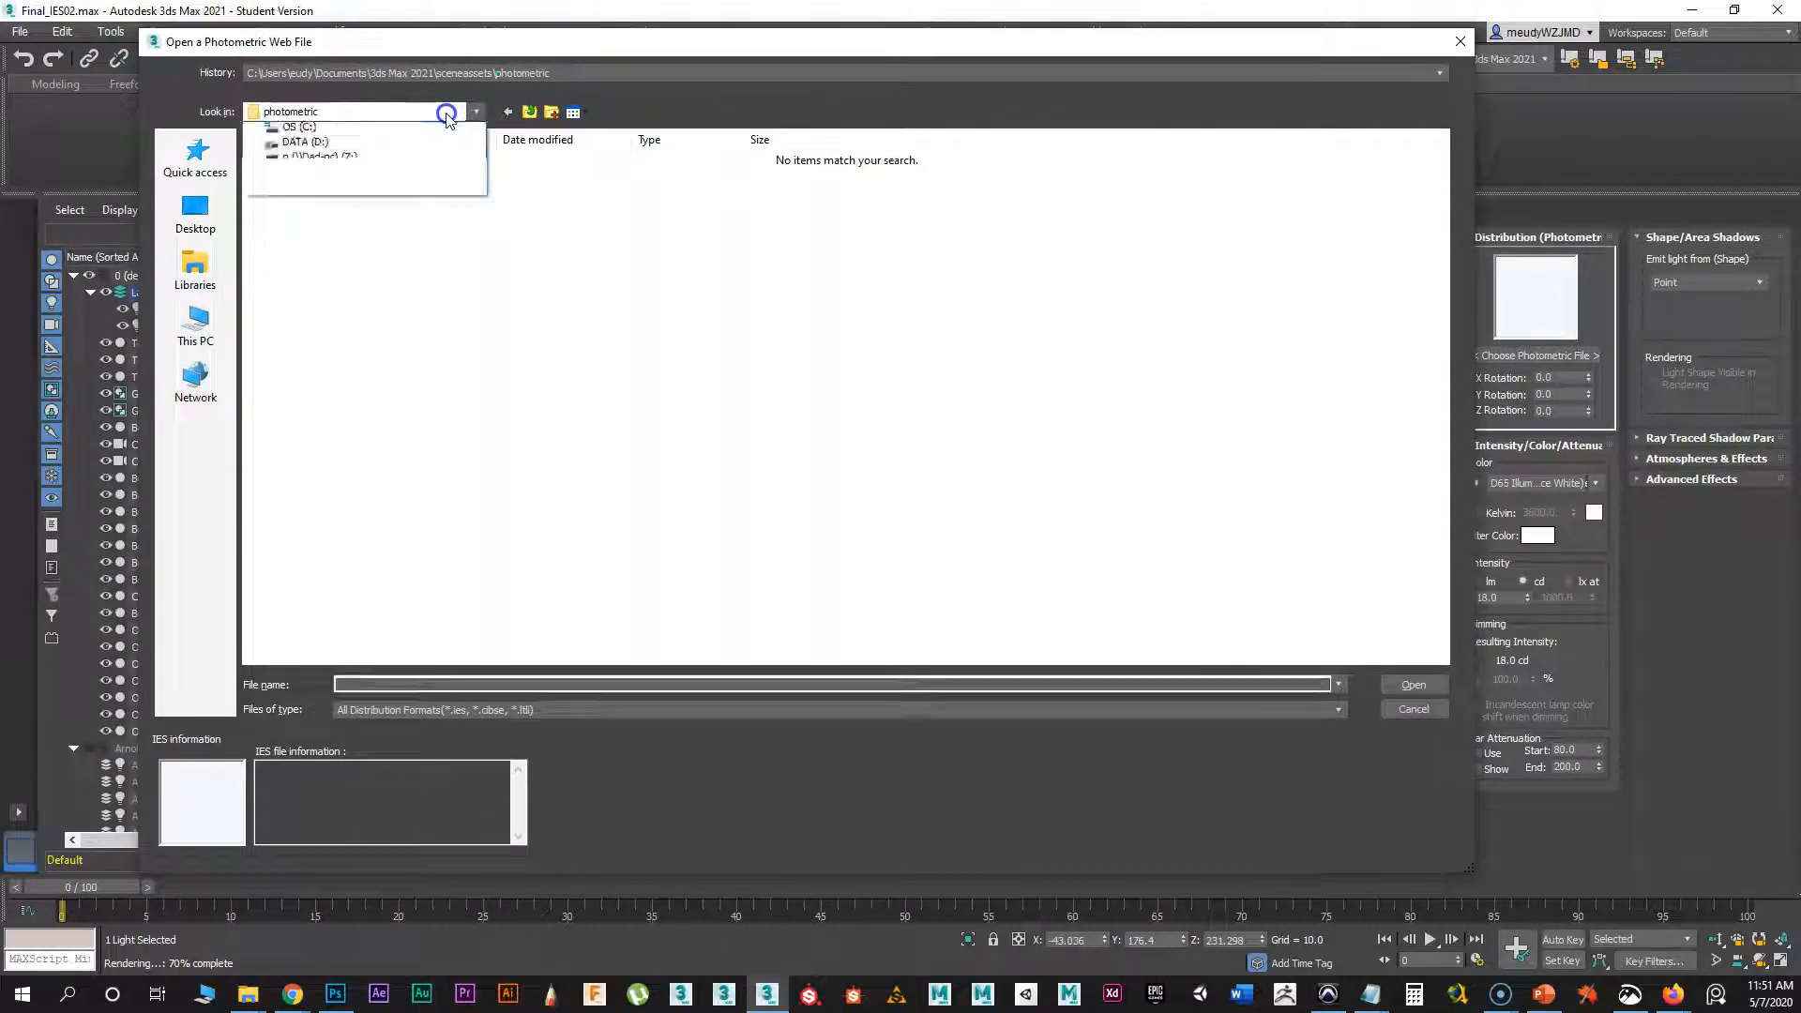
click(313, 447)
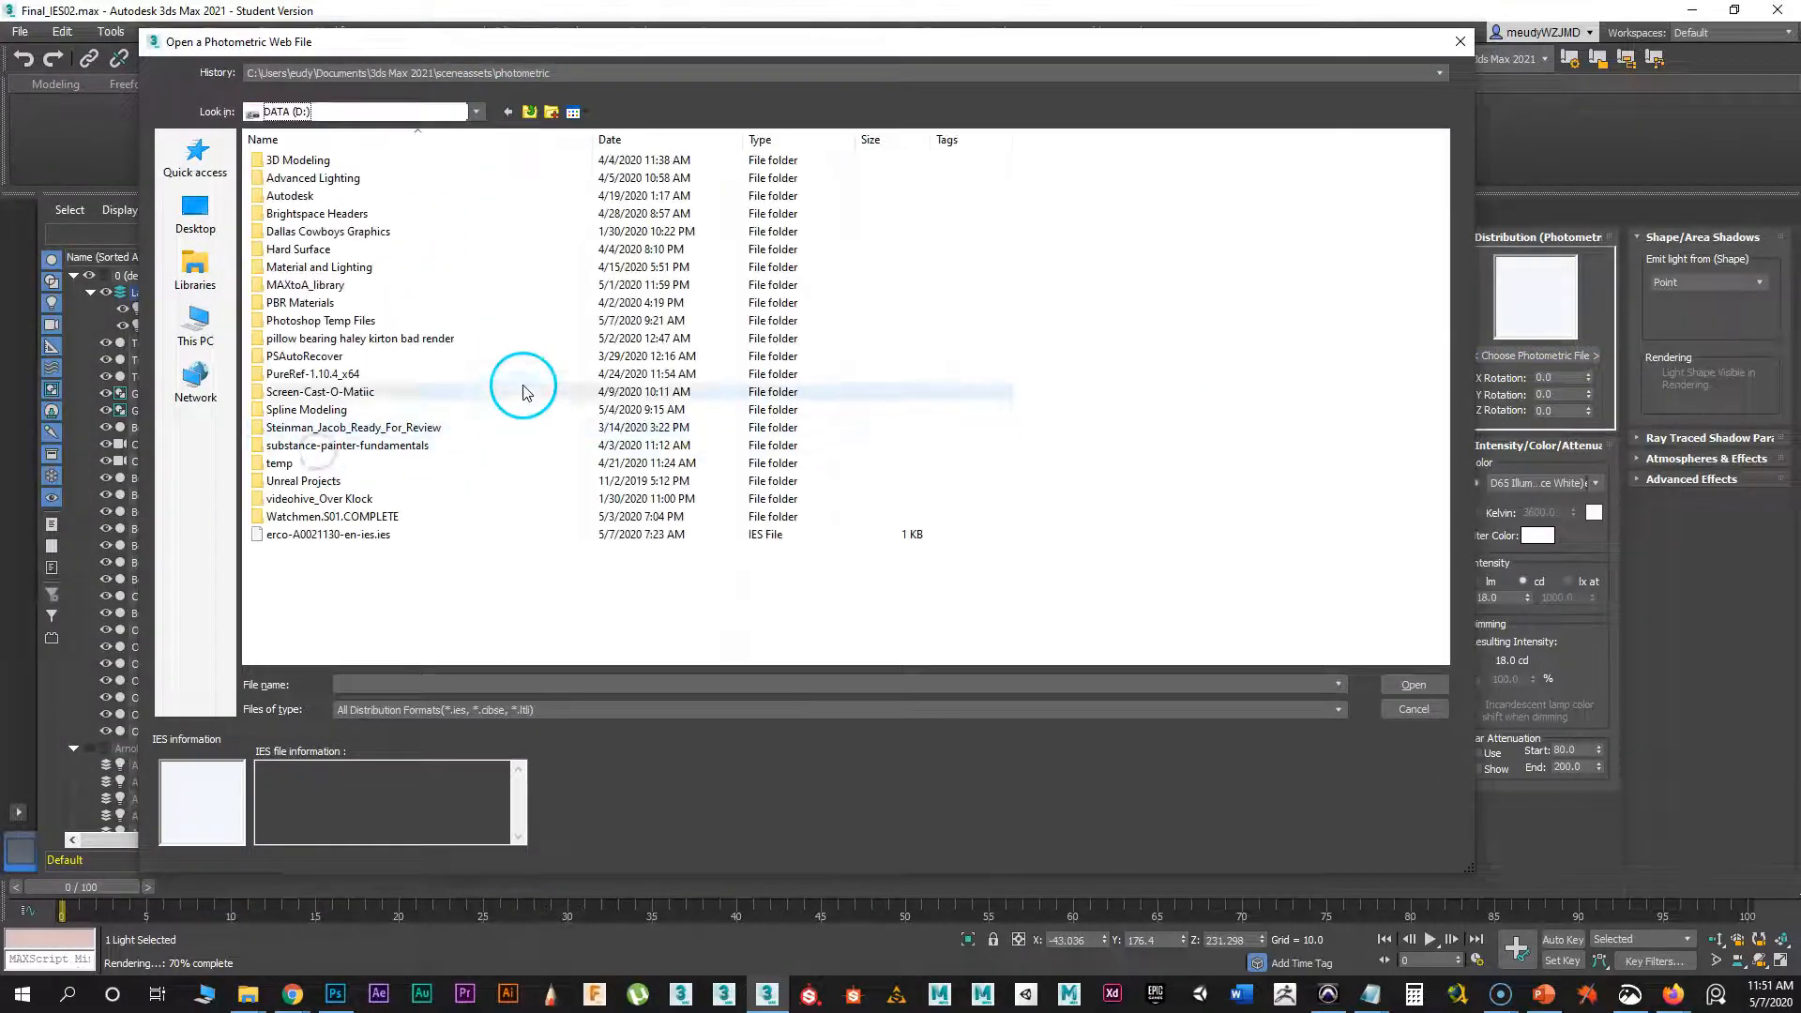
click(328, 534)
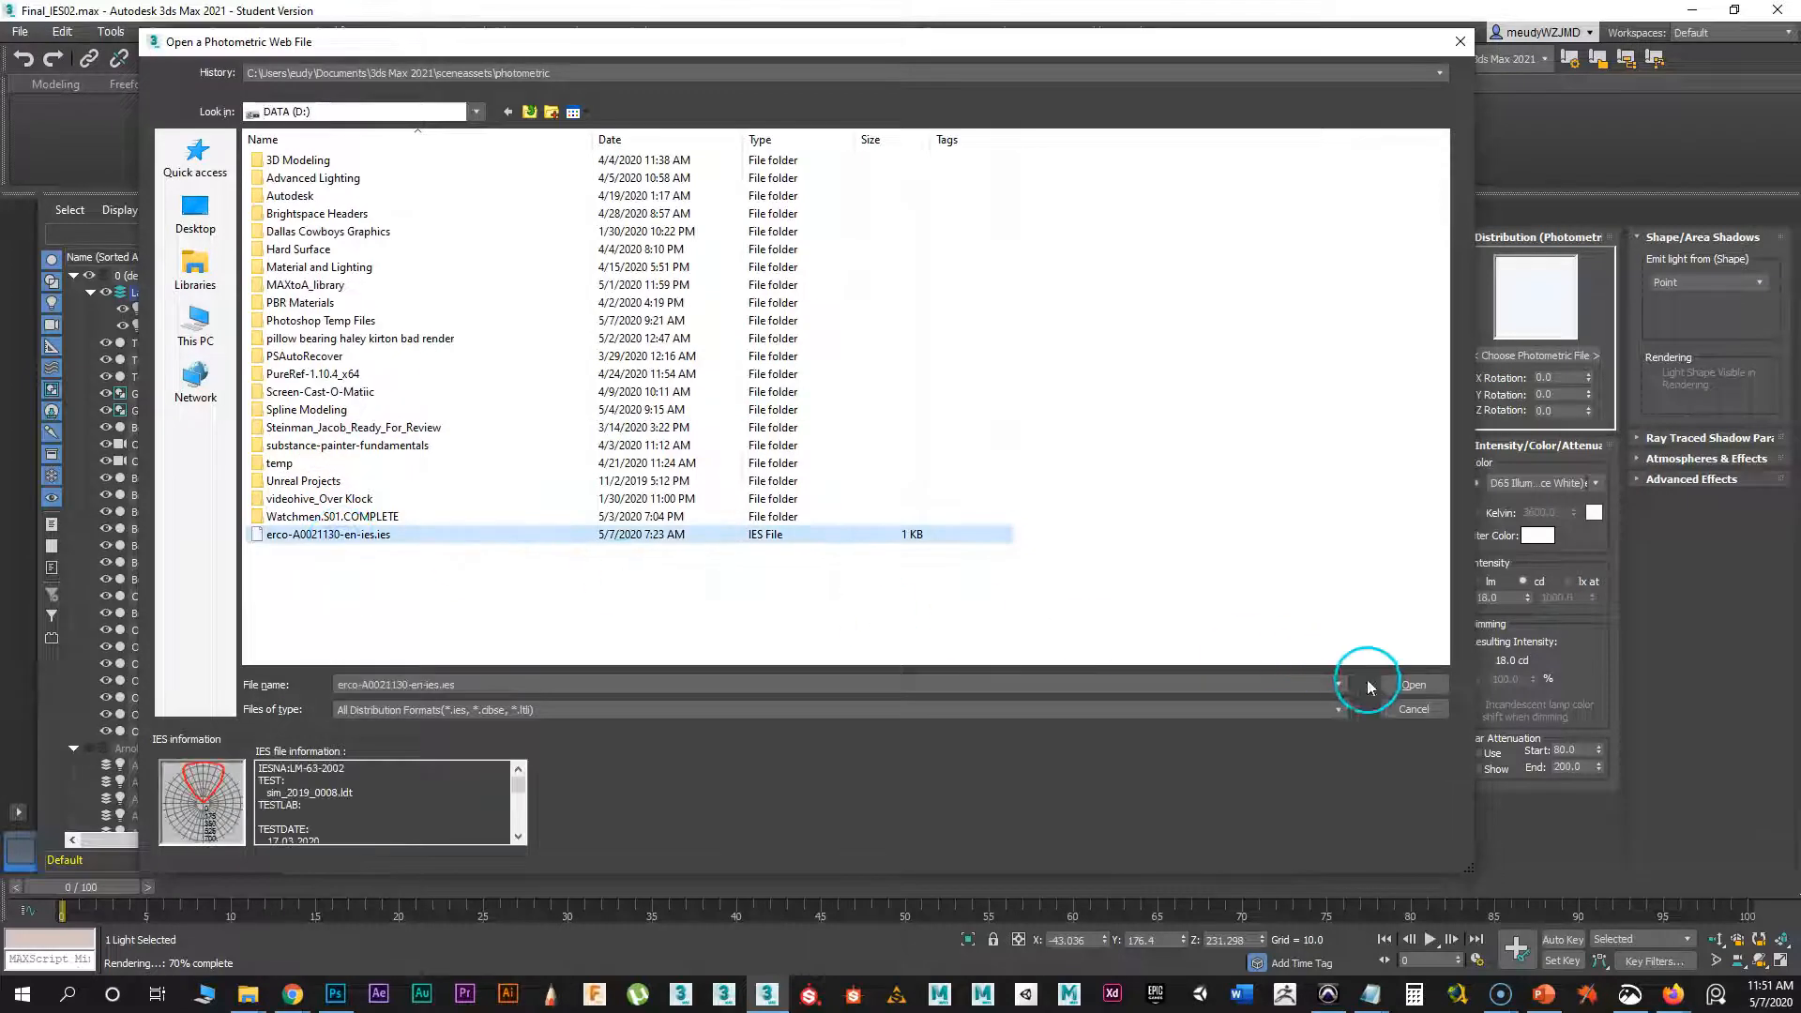
click(1412, 685)
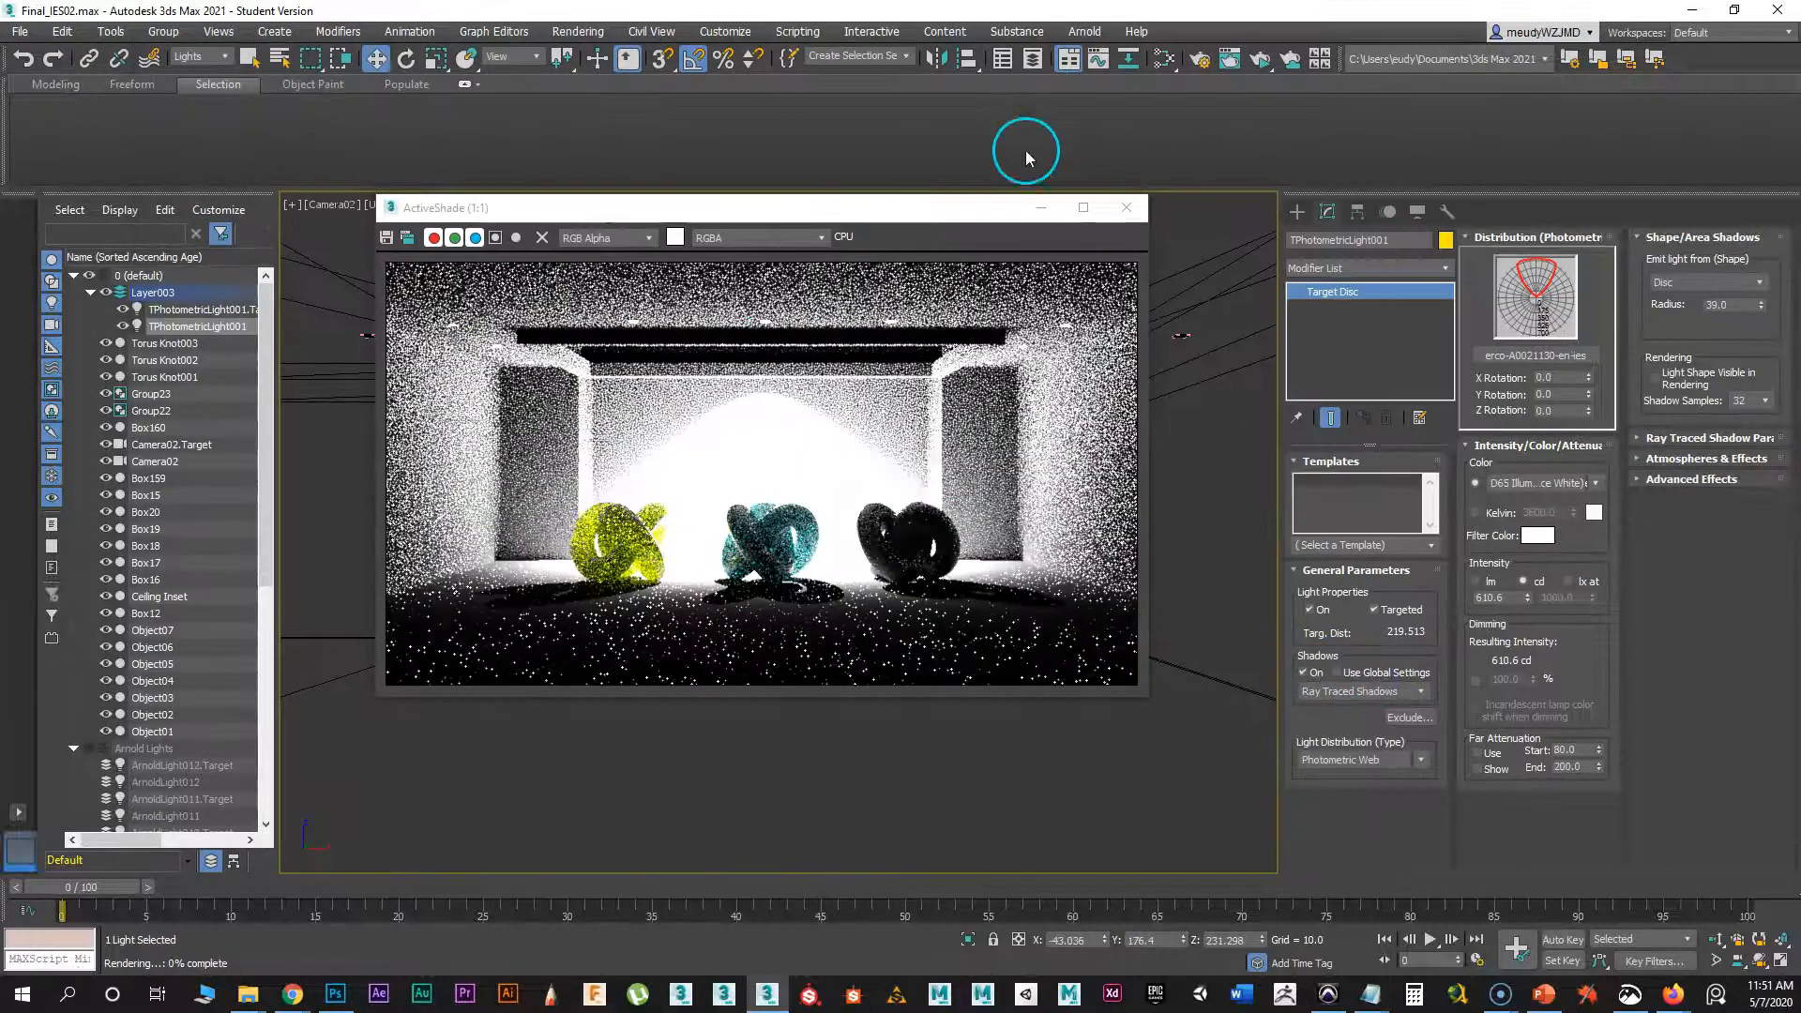
mouse_move(948, 212)
mouse_down()
mouse_move(895, 199)
mouse_move(932, 200)
mouse_up()
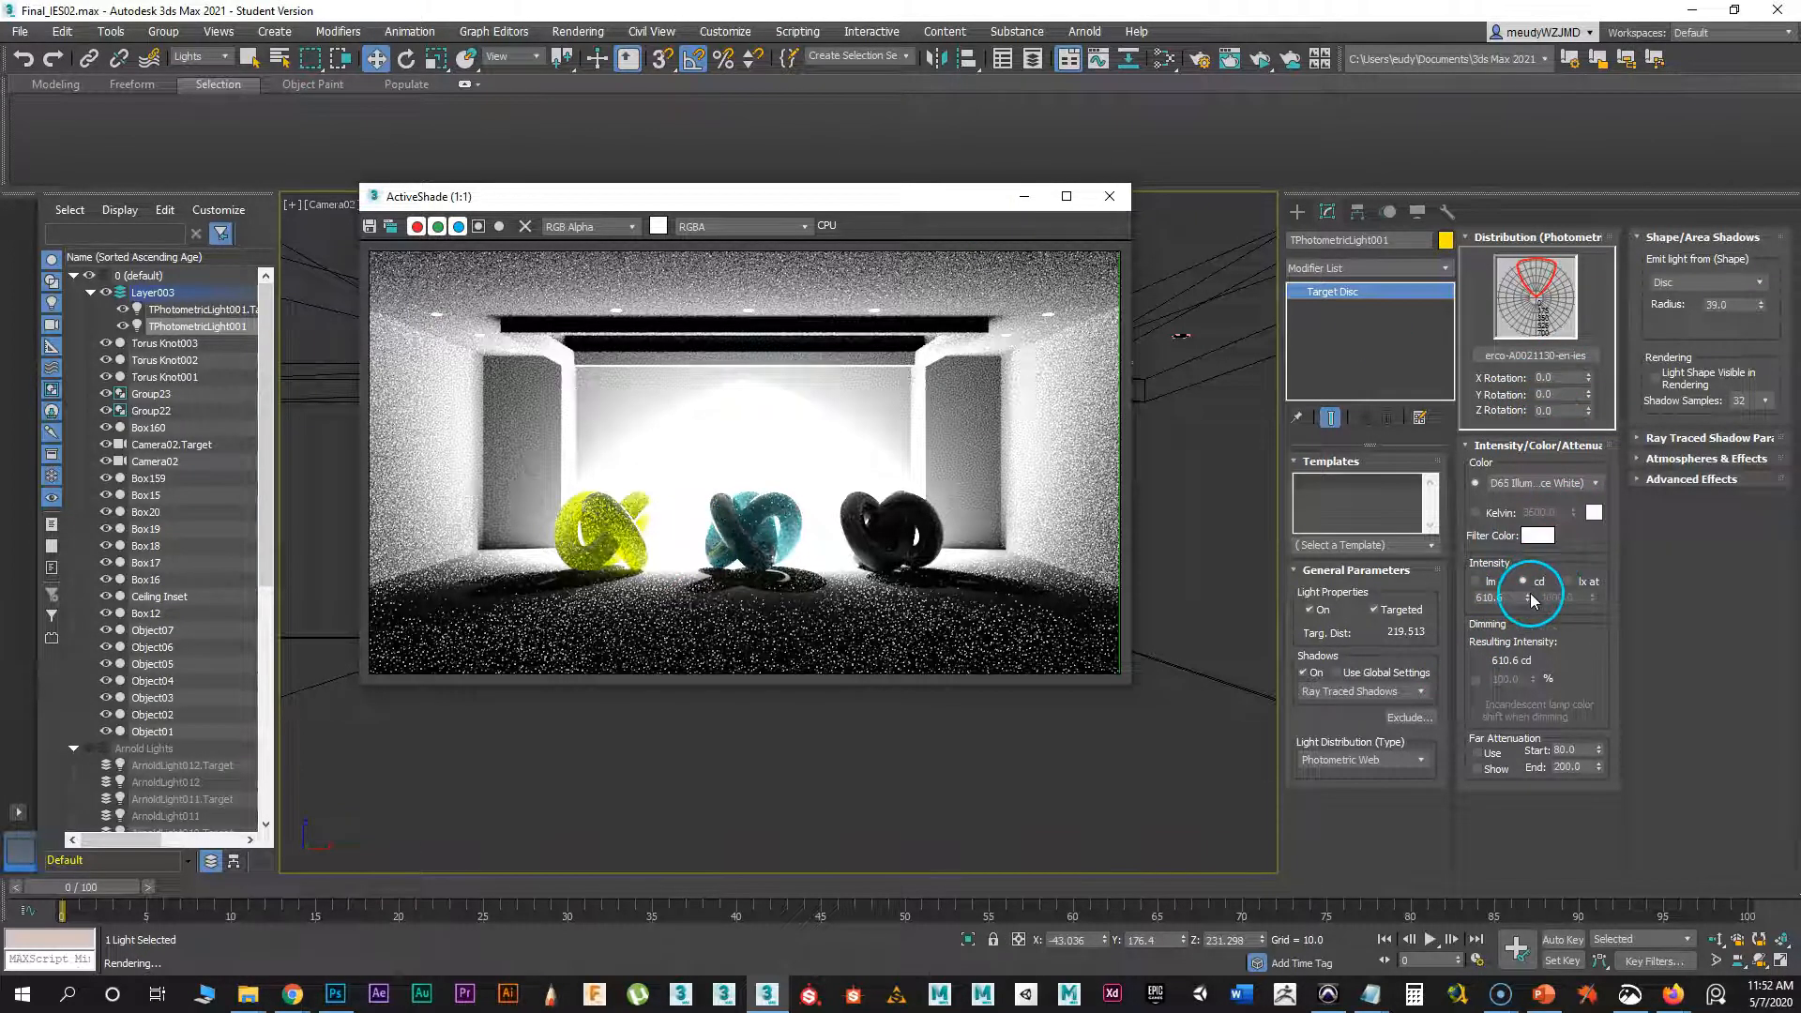
- Reduce the photometric web light's intensity to 2.6 cd and shift the ActiveShade window aside to reveal the light
drag(1529, 597, 1531, 605)
drag(1524, 755, 1640, 110)
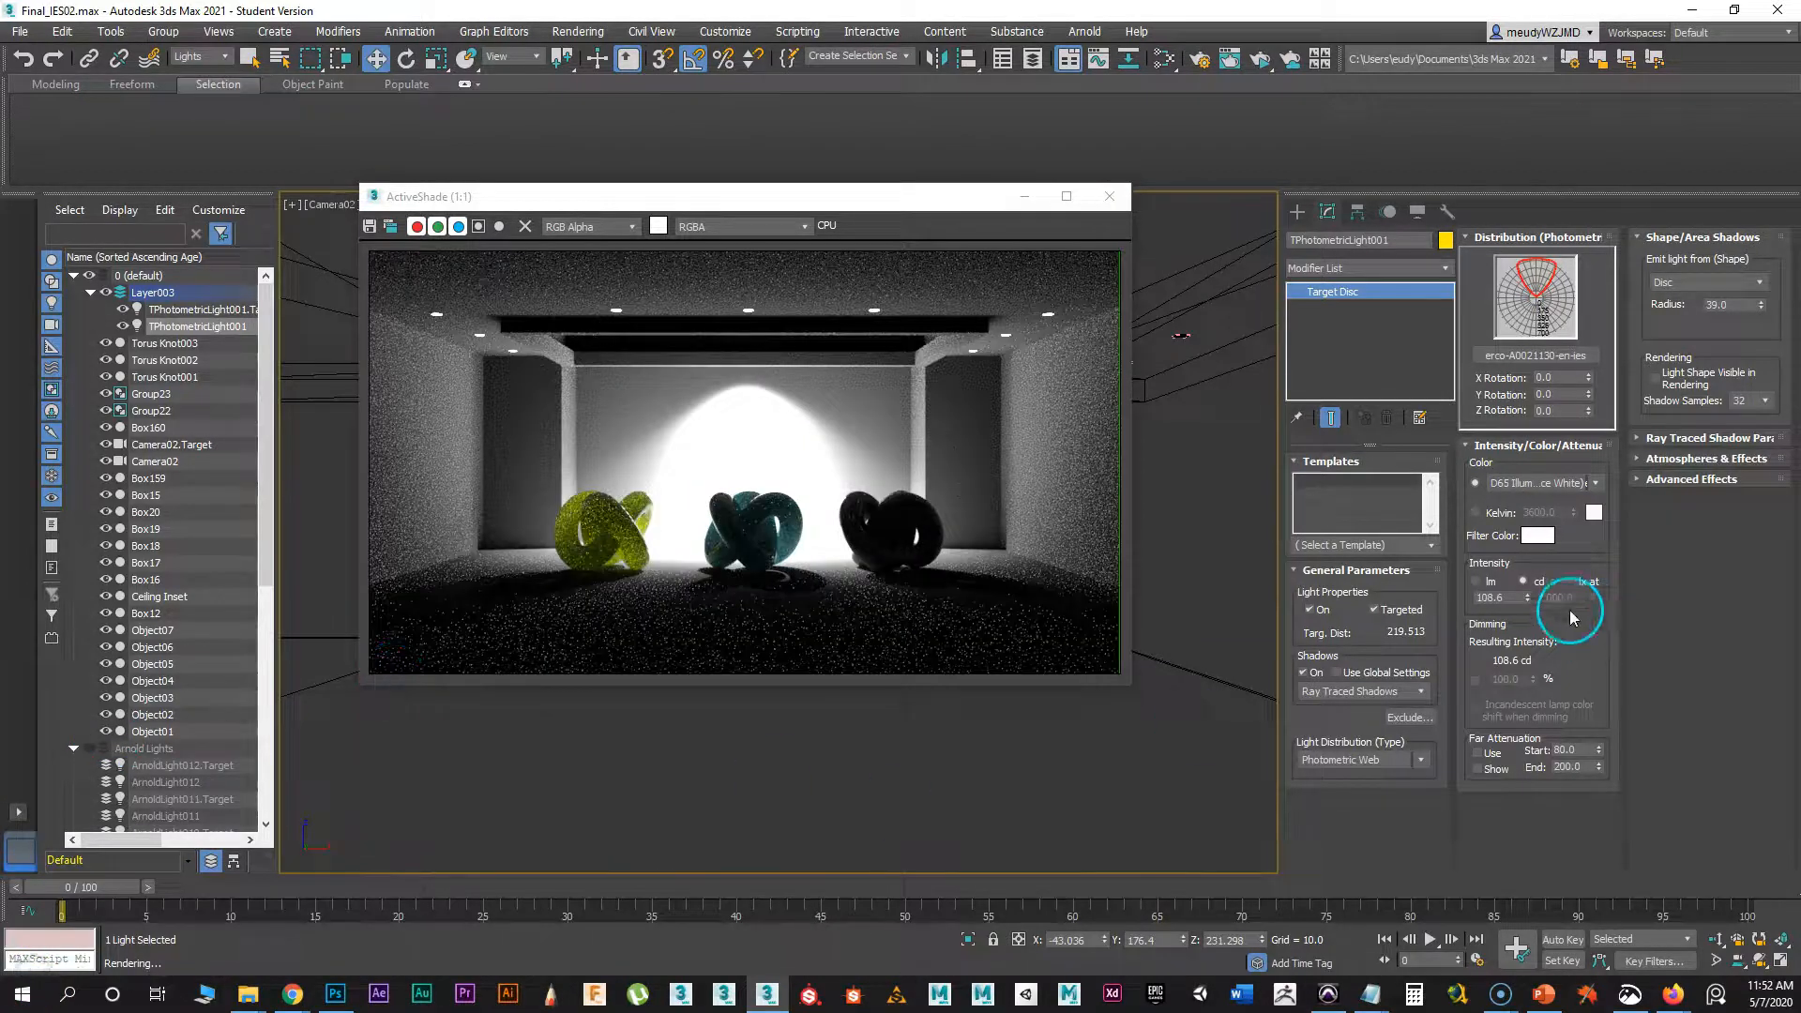
mouse_move(1532, 603)
mouse_down()
mouse_move(1511, 703)
mouse_move(1507, 600)
mouse_move(1527, 601)
mouse_up()
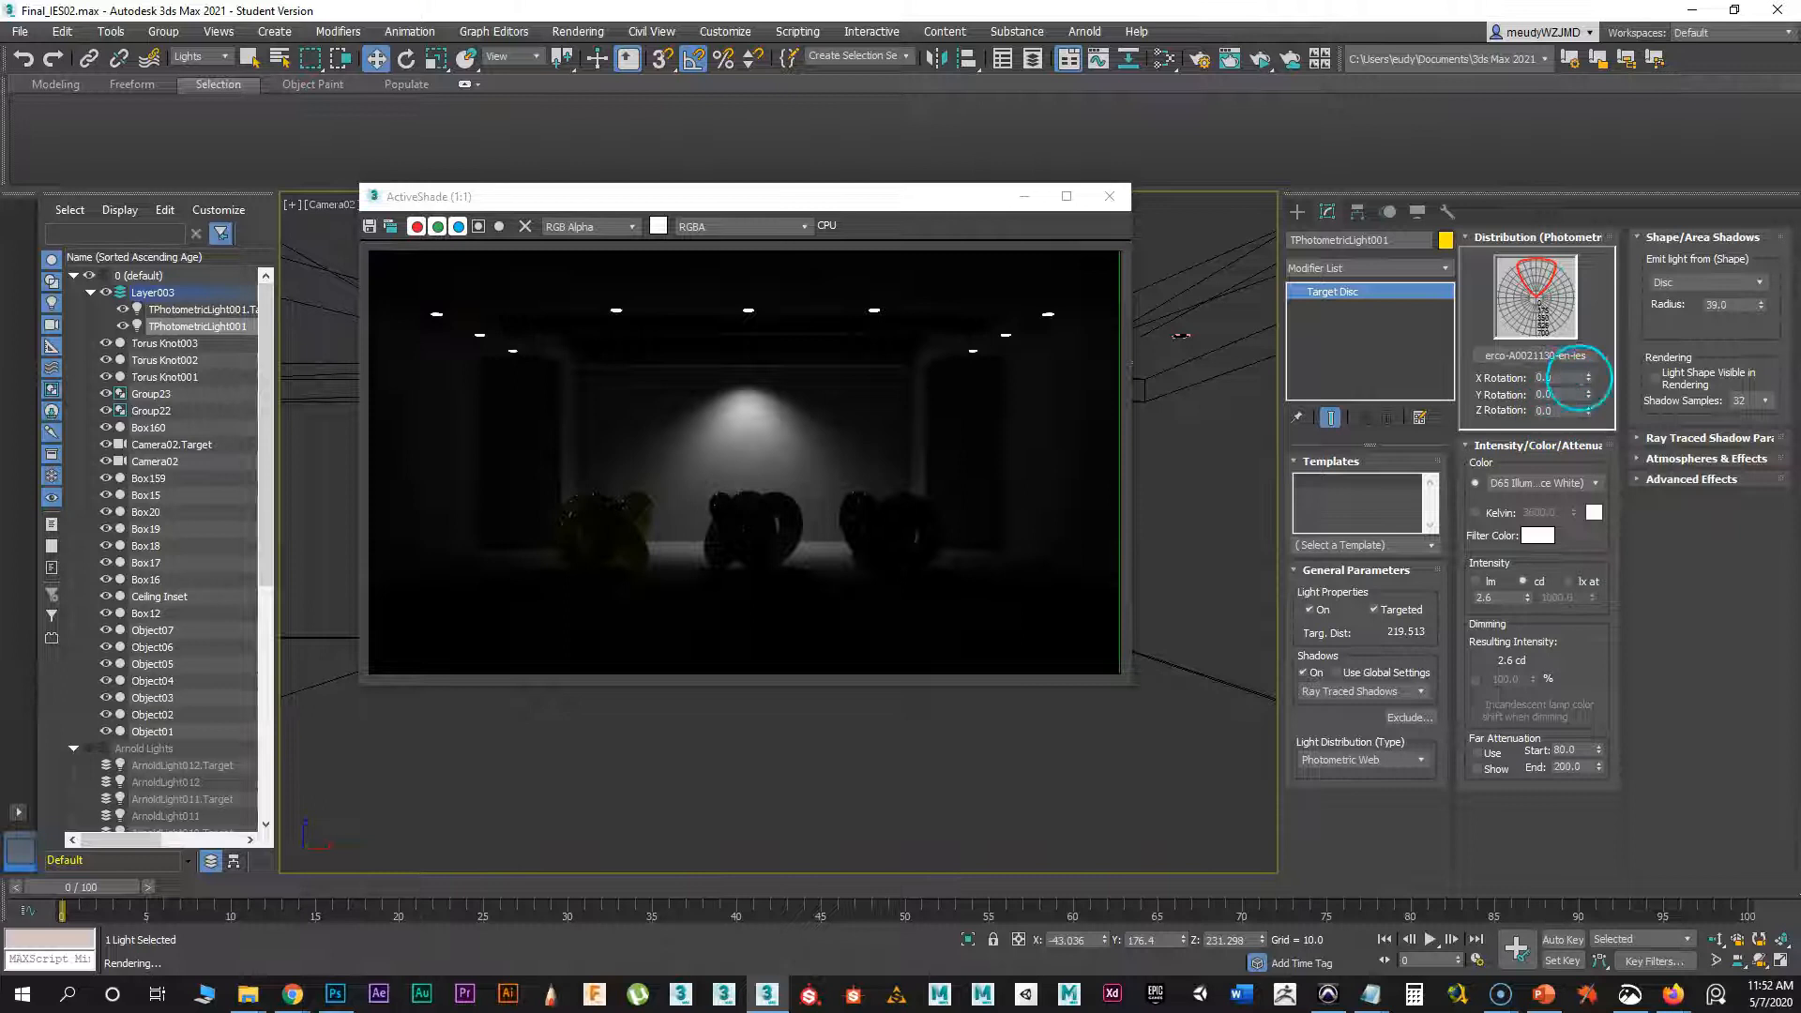
drag(941, 210, 899, 741)
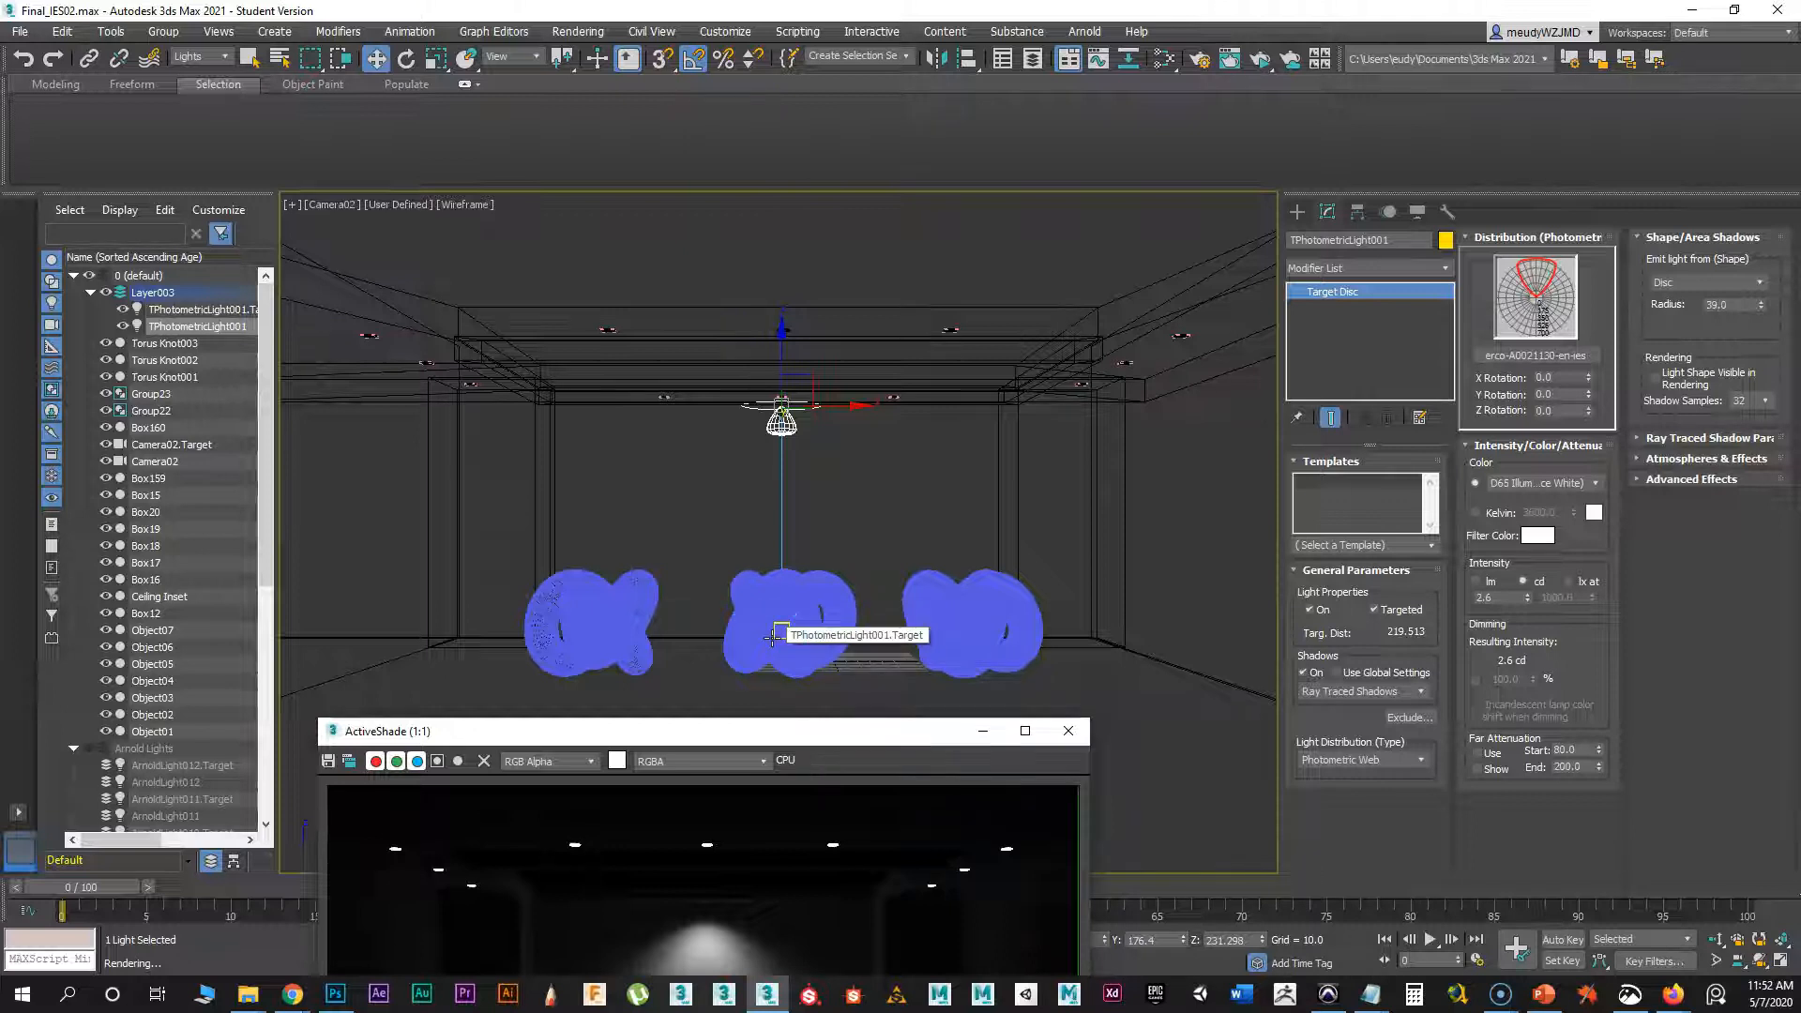
drag(784, 744, 469, 238)
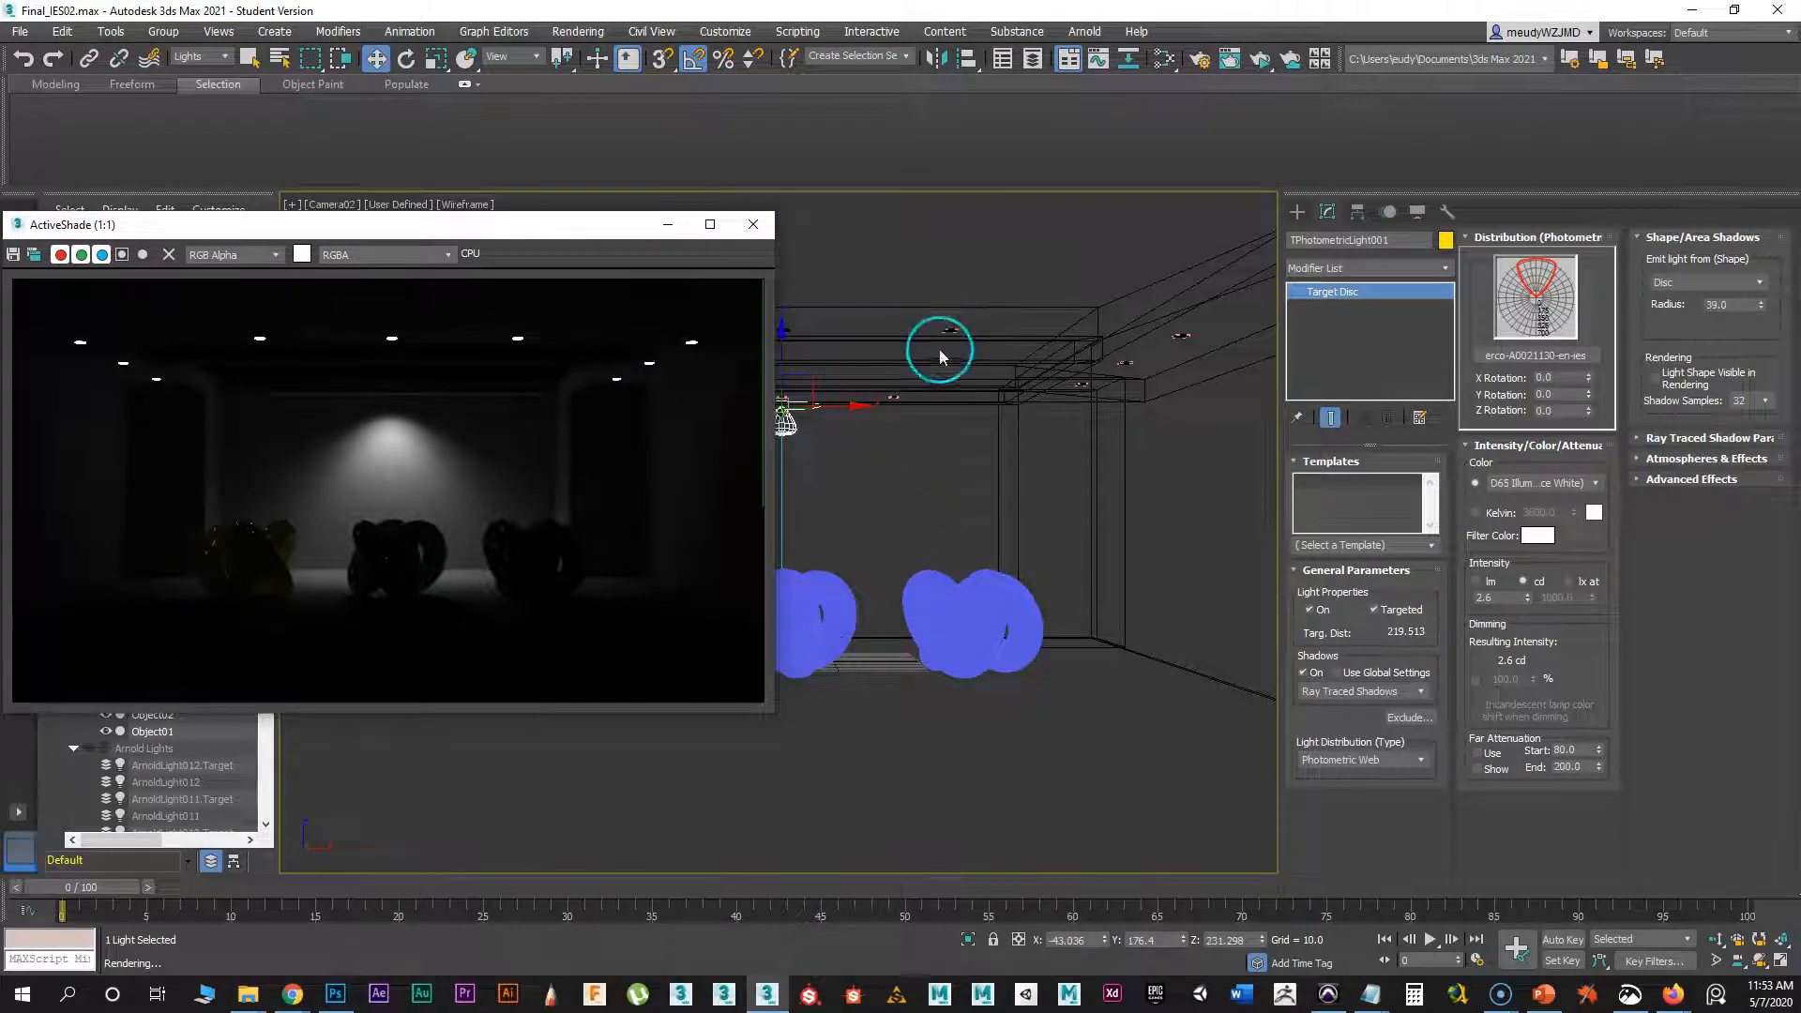
- Change the light's emission shape to Point and raise its intensity to 14.6 cd
click(1734, 282)
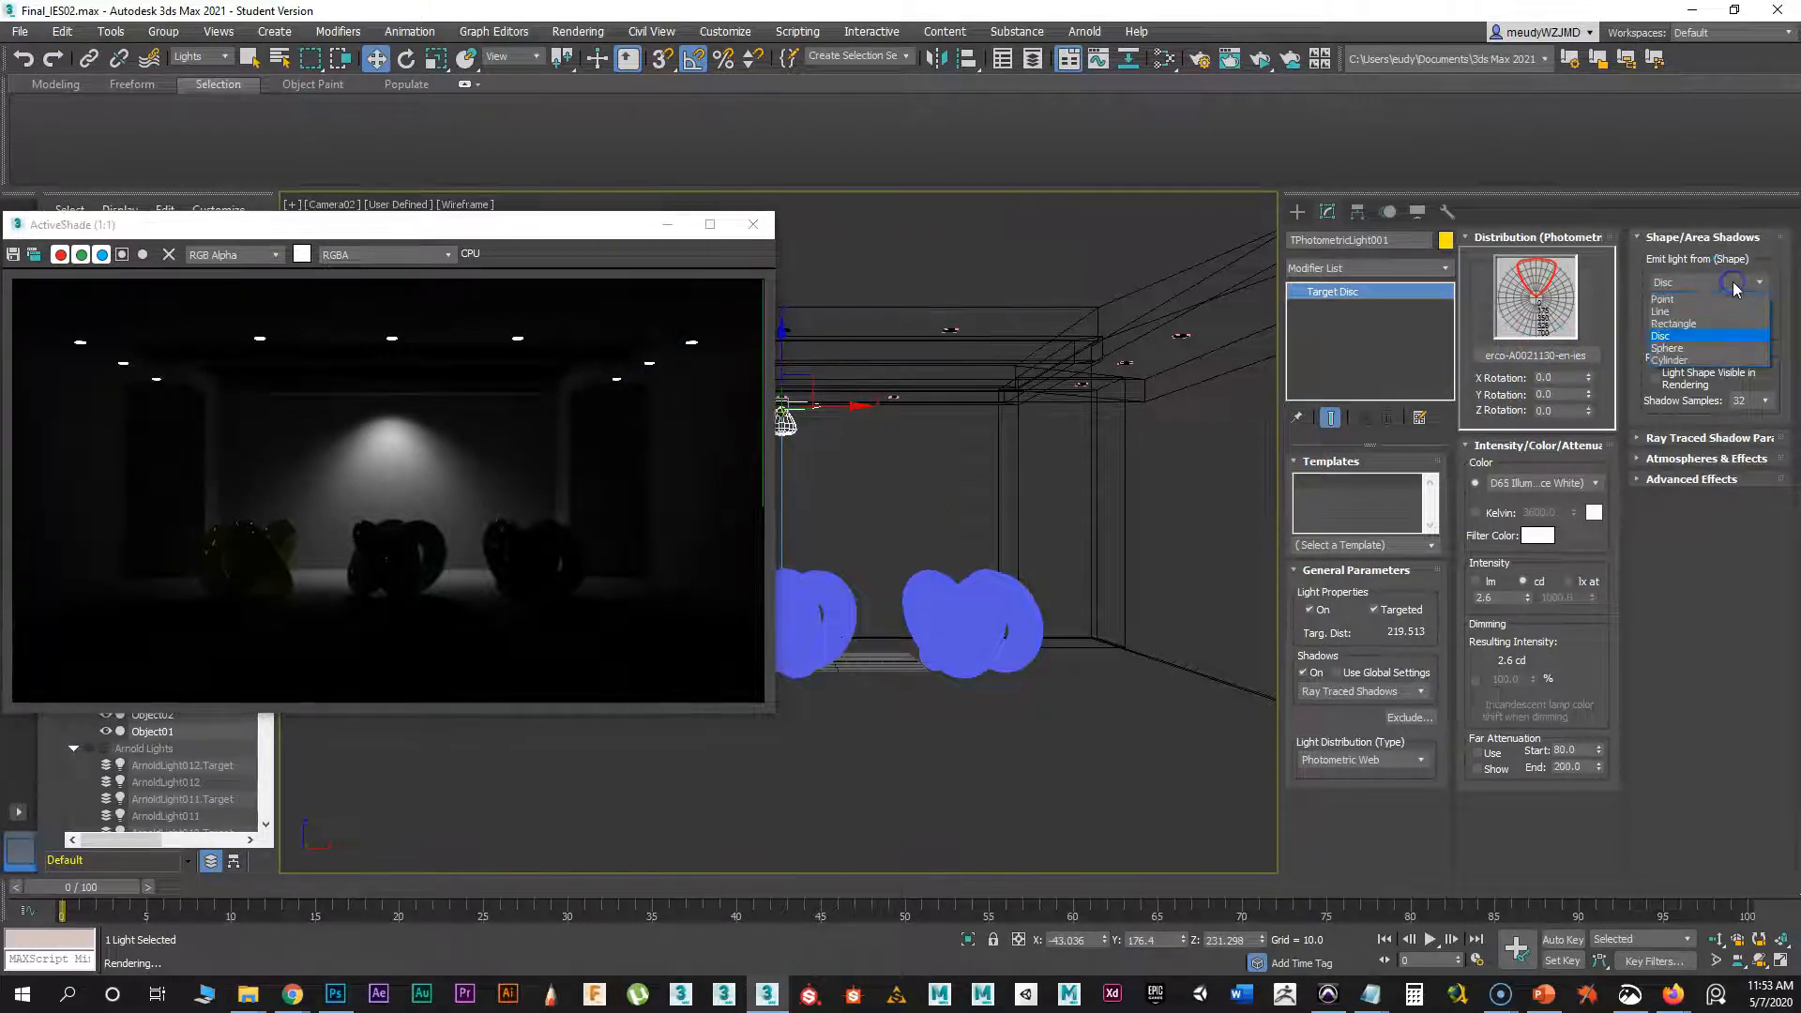
click(1701, 299)
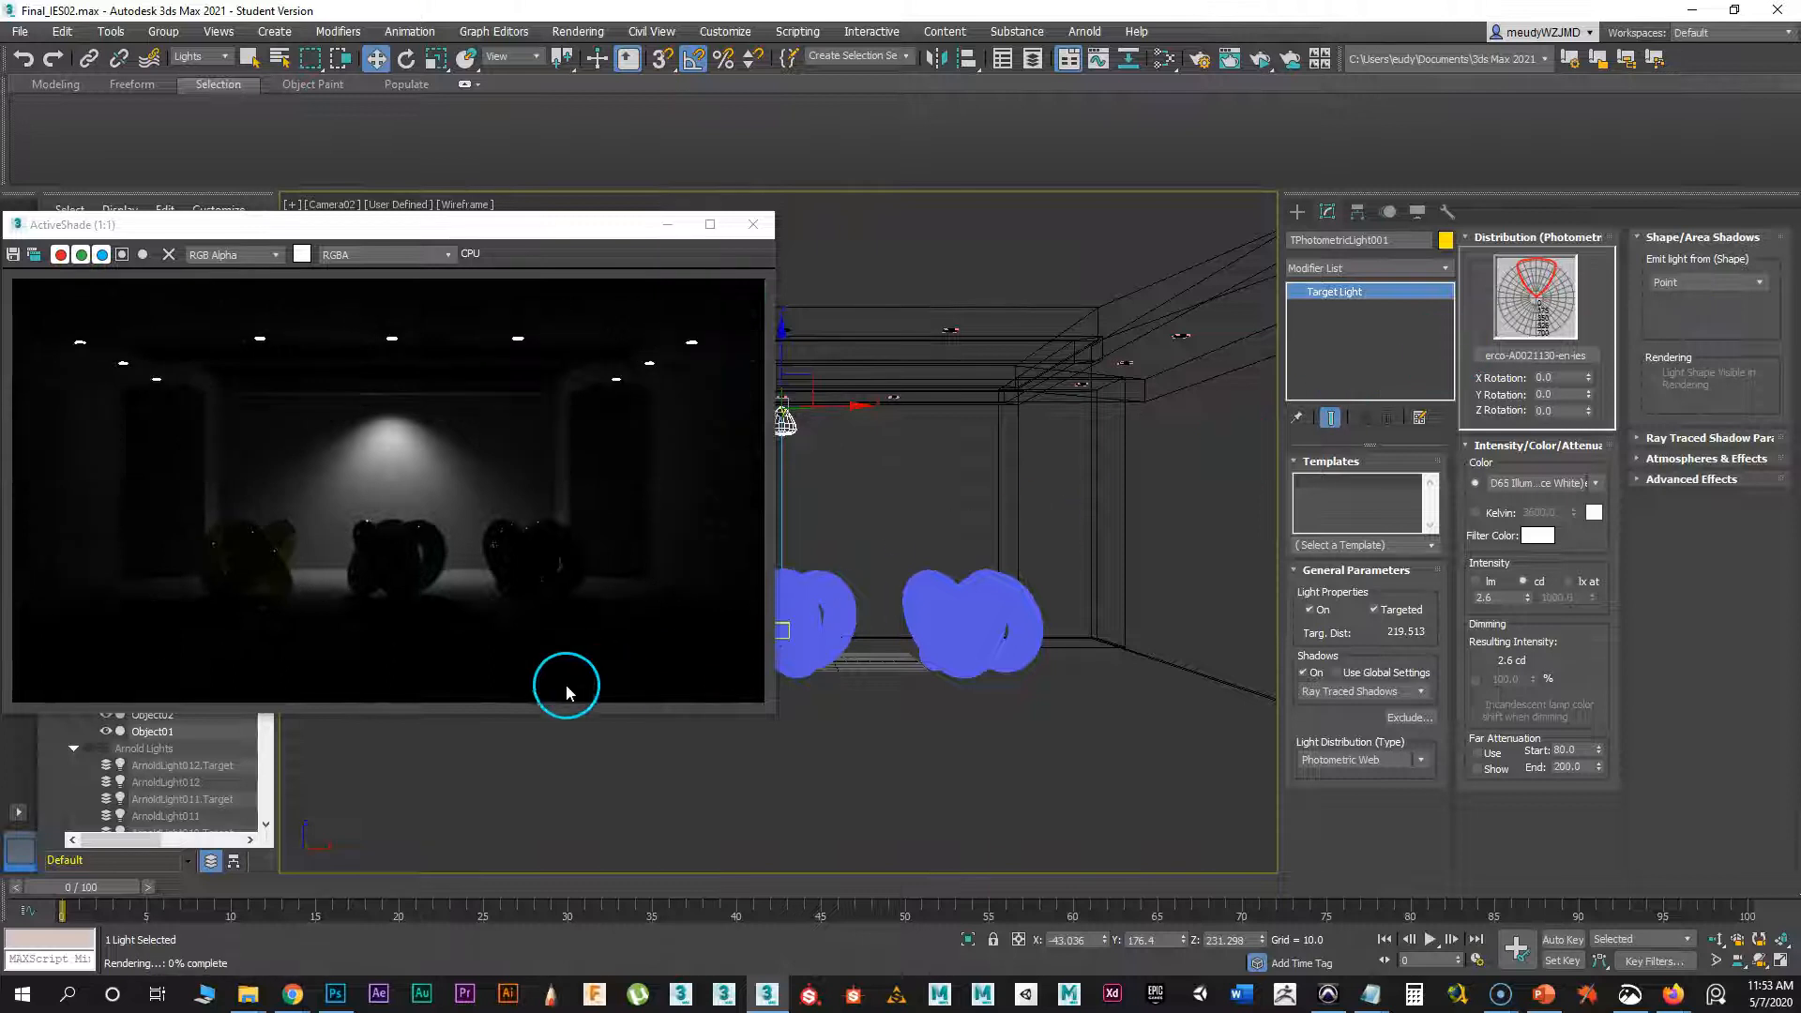
drag(536, 234, 579, 189)
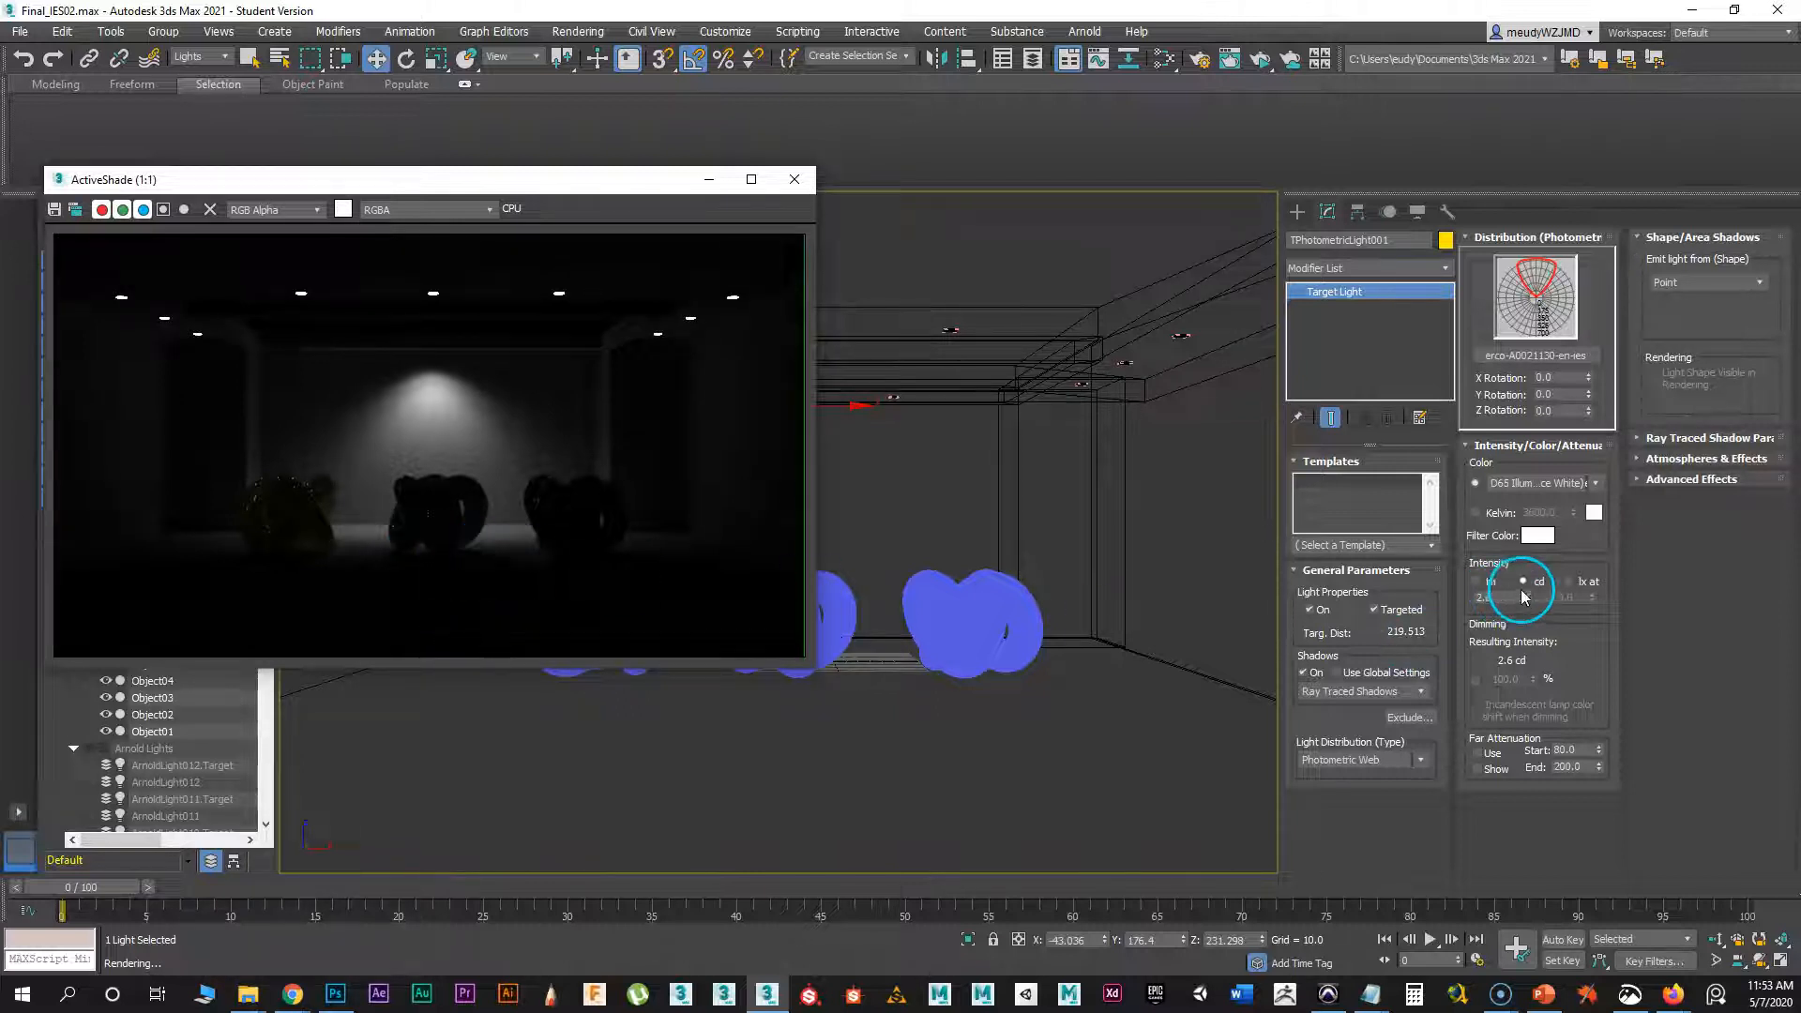
drag(1528, 597, 1524, 582)
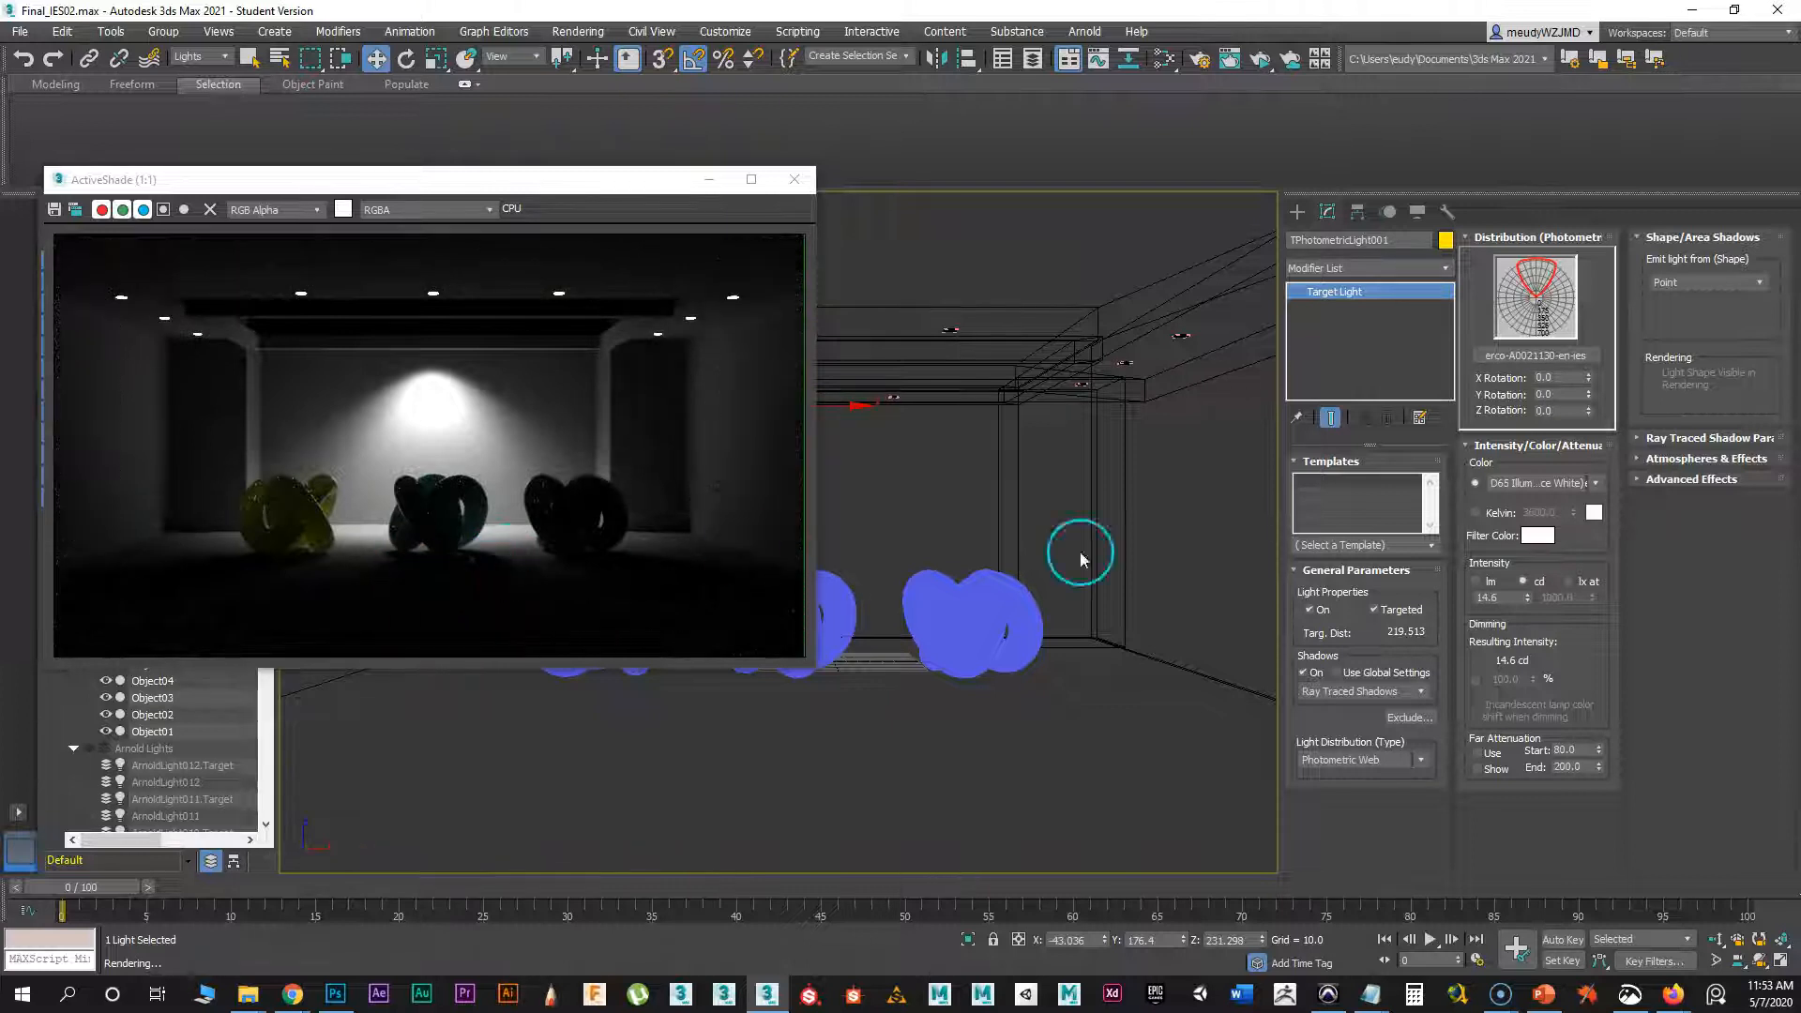
- Set the light's emission shape to Disc and move the ActiveShade window clear of the ceiling
click(1752, 282)
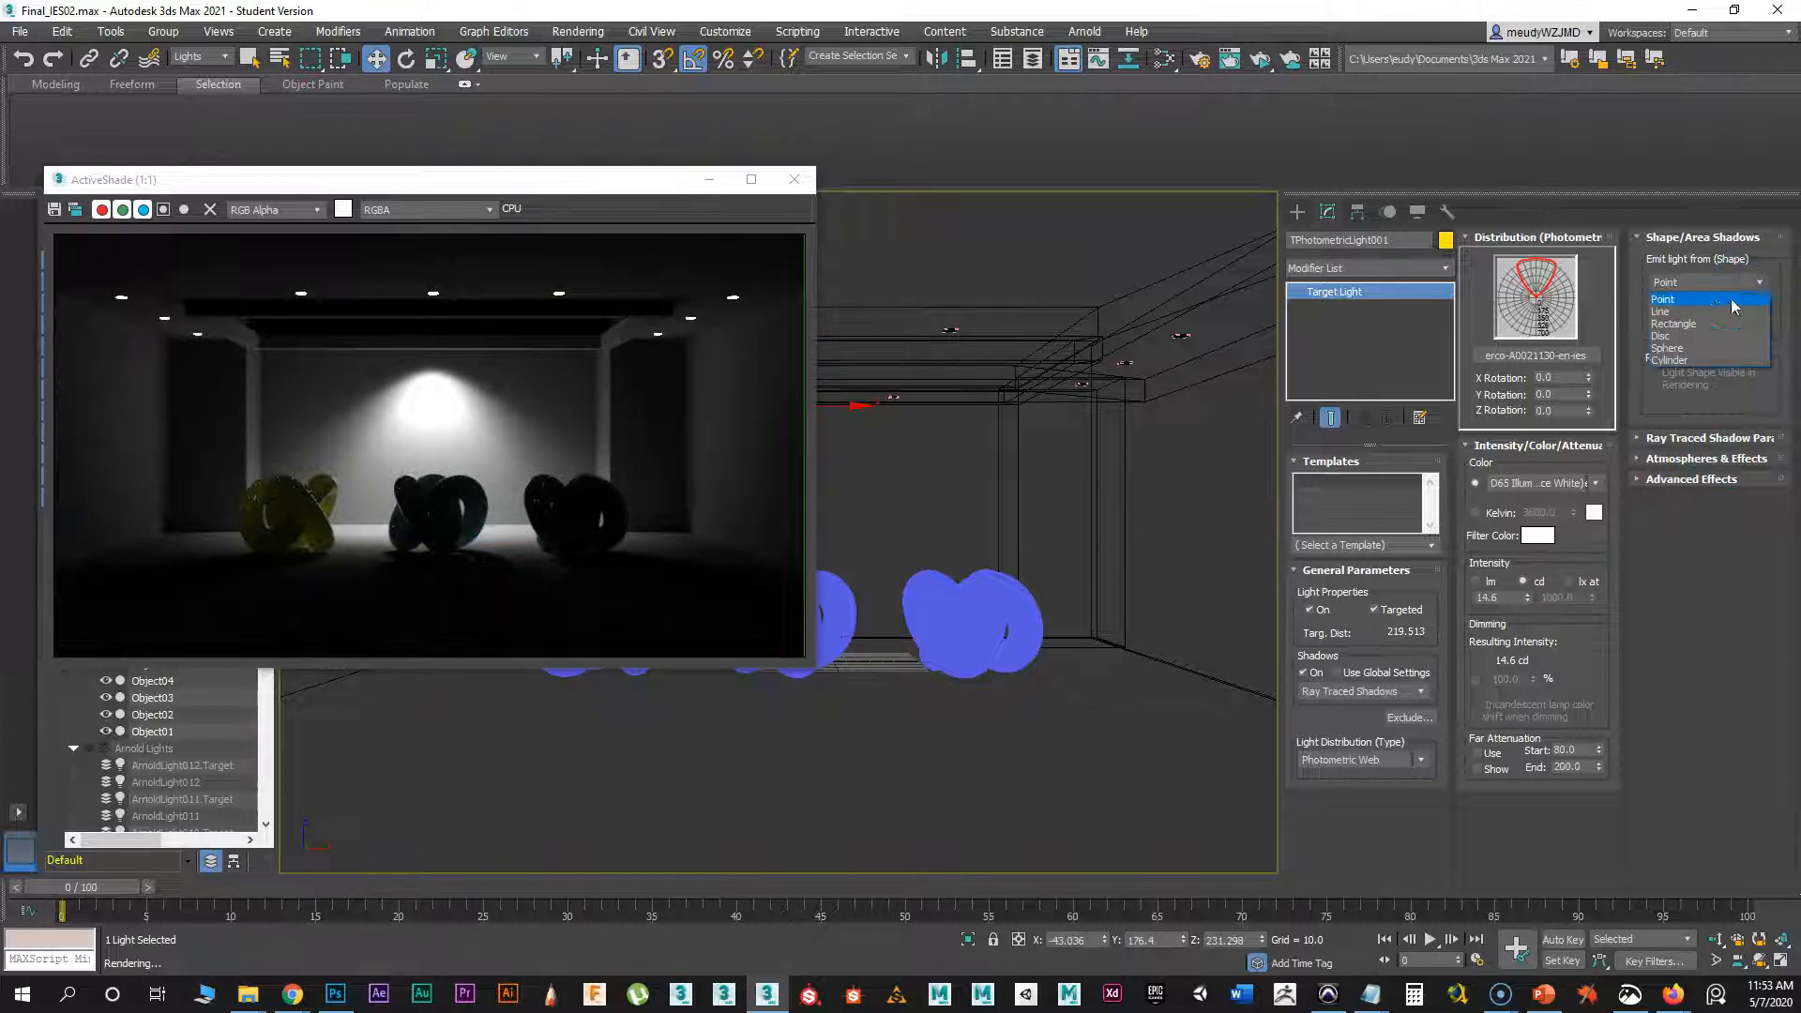
click(1694, 336)
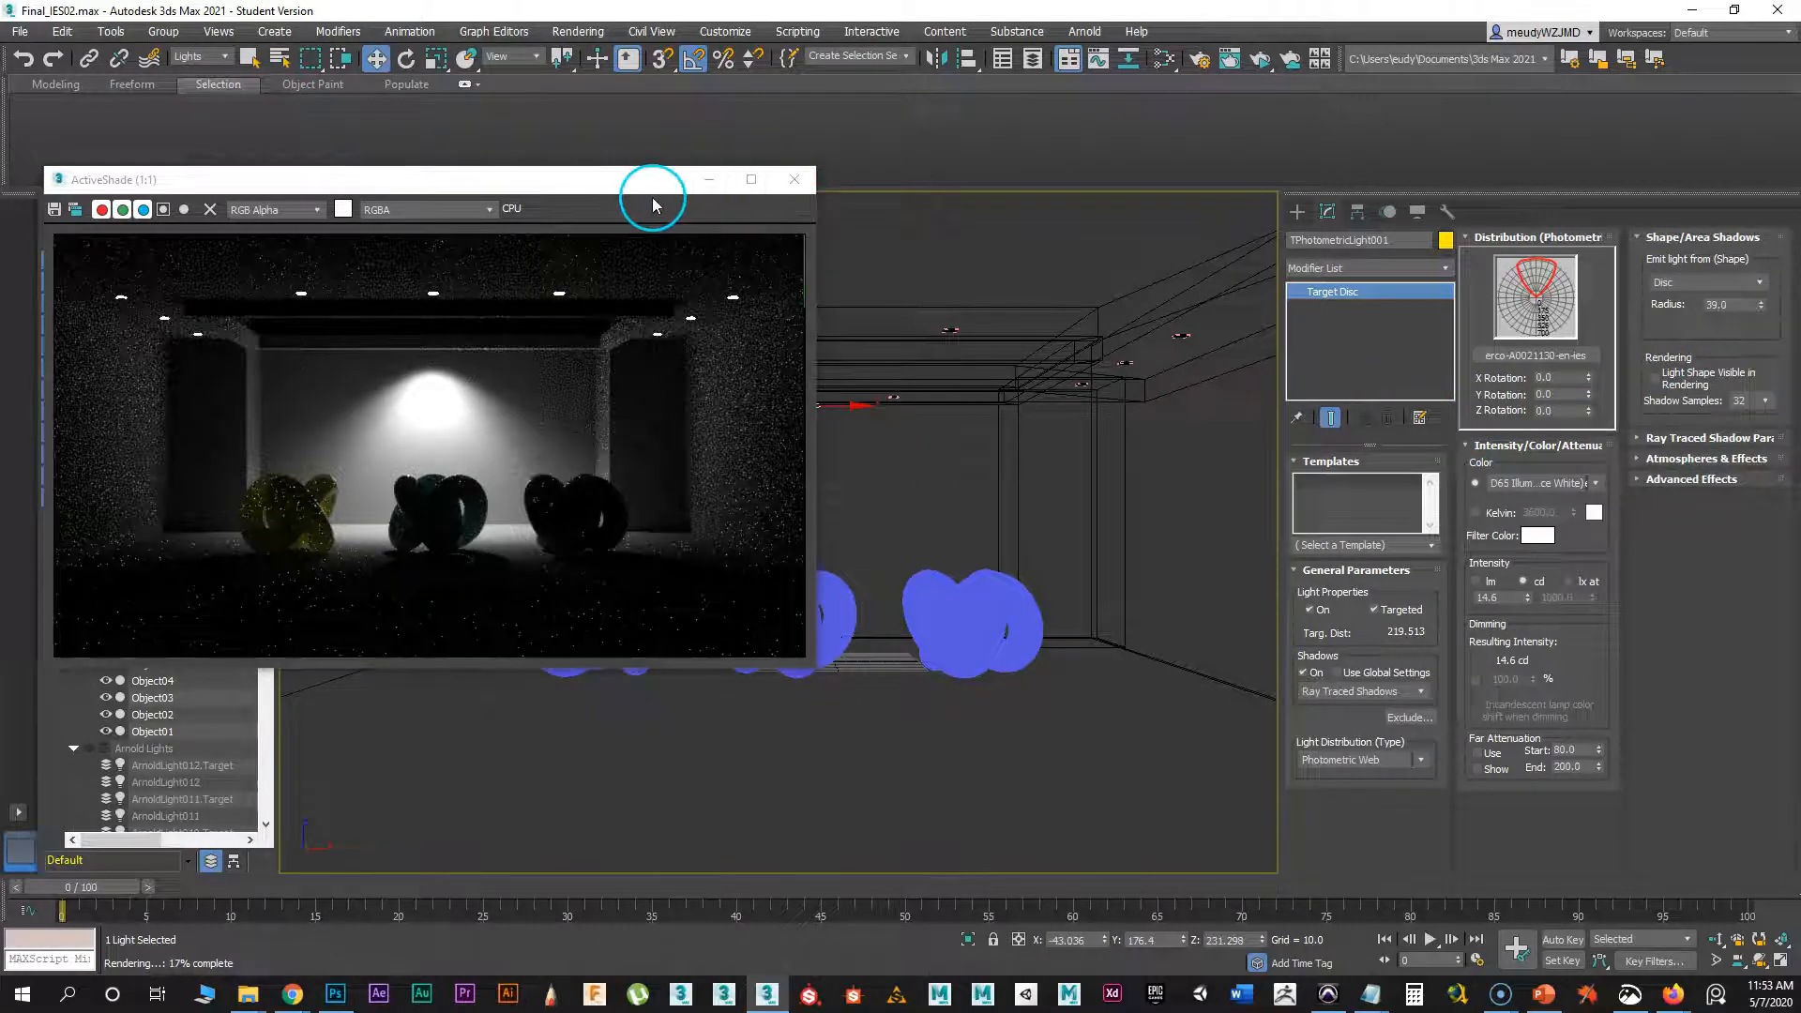
drag(627, 185, 670, 395)
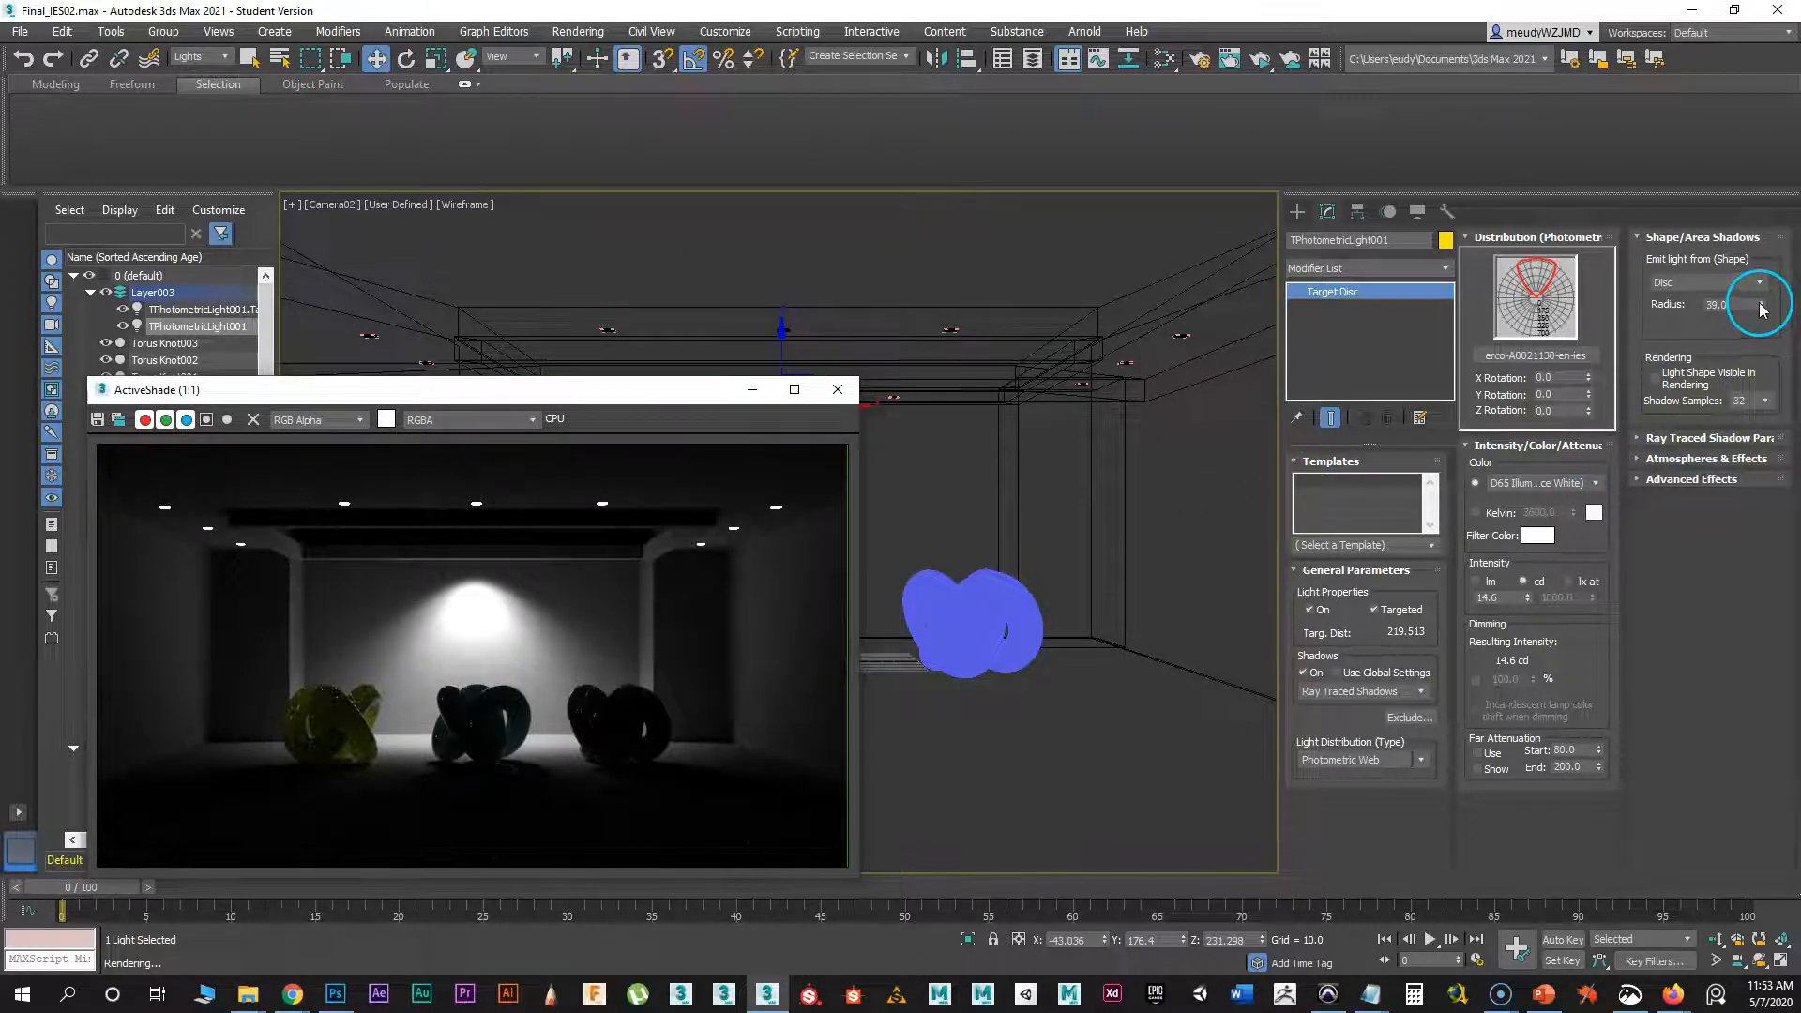
- Increase the disc emitter's radius to 100.62 and move the ActiveShade window aside to reveal the light
drag(1761, 309, 1739, 154)
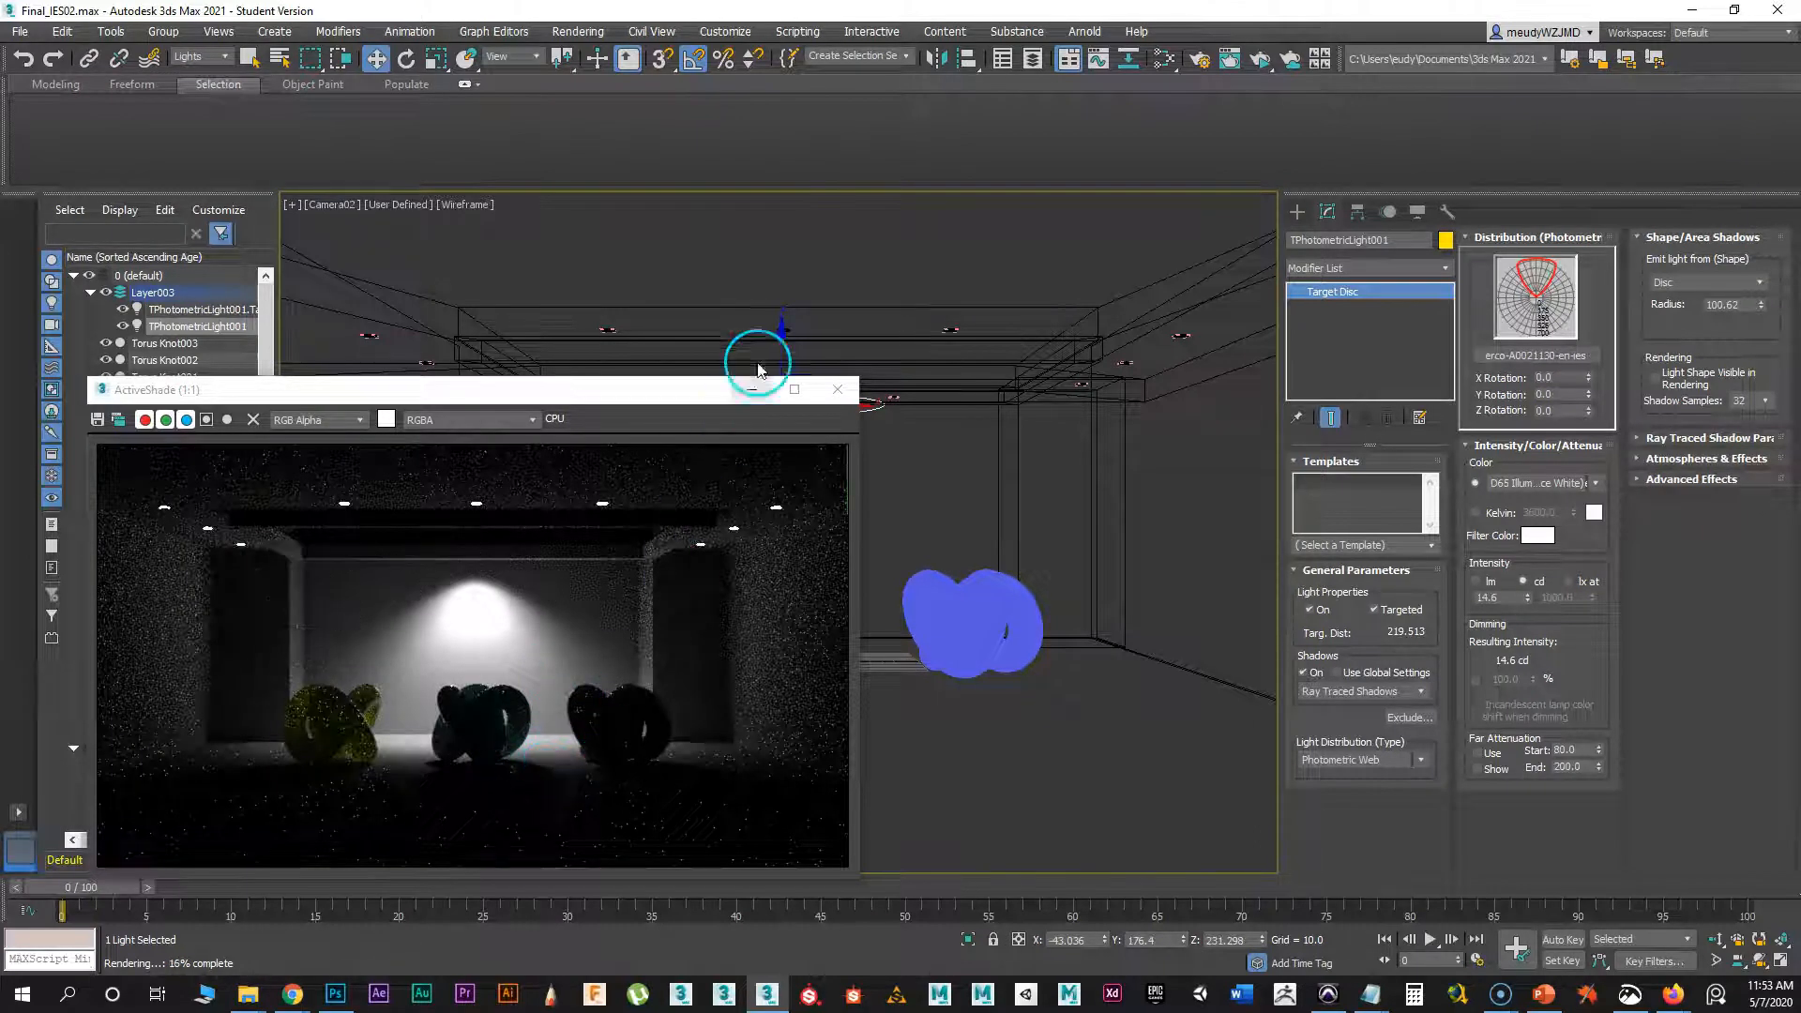
drag(691, 390, 496, 306)
click(1684, 311)
click(1758, 301)
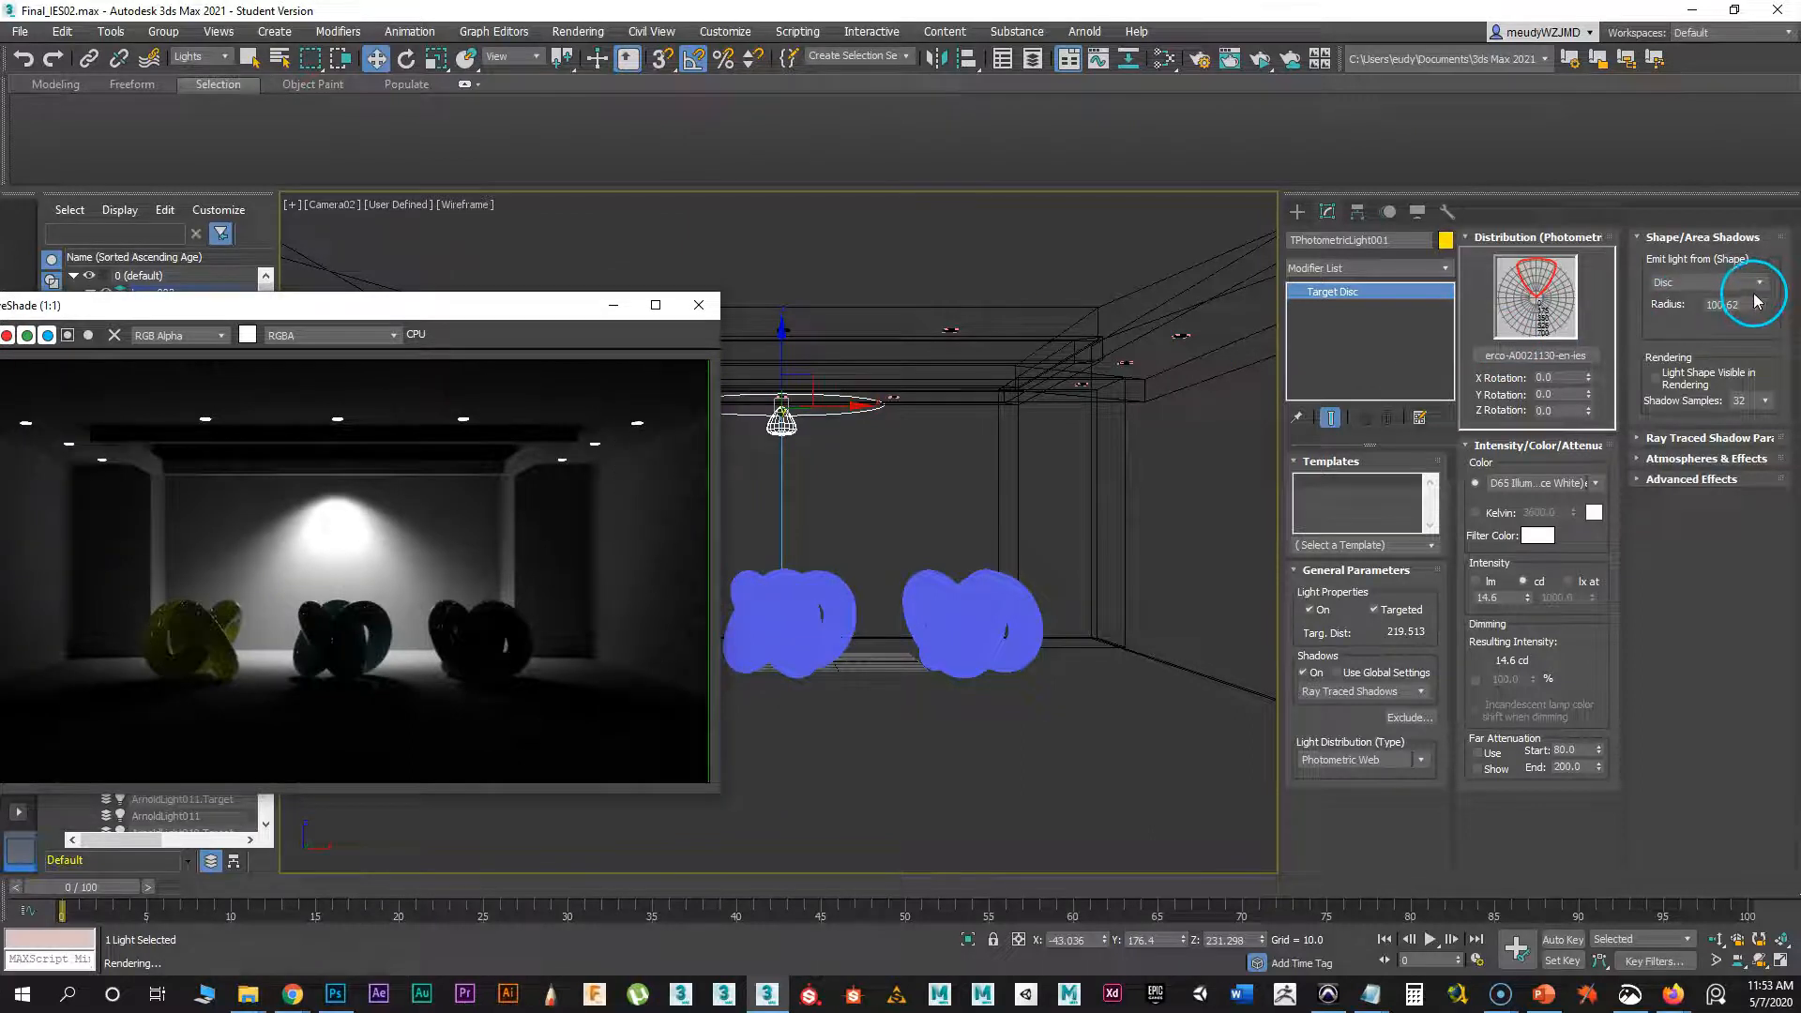
- Reduce the disc emitter's radius to 34.211 and move the ActiveShade window over the middle of the viewport
drag(1761, 313, 1754, 365)
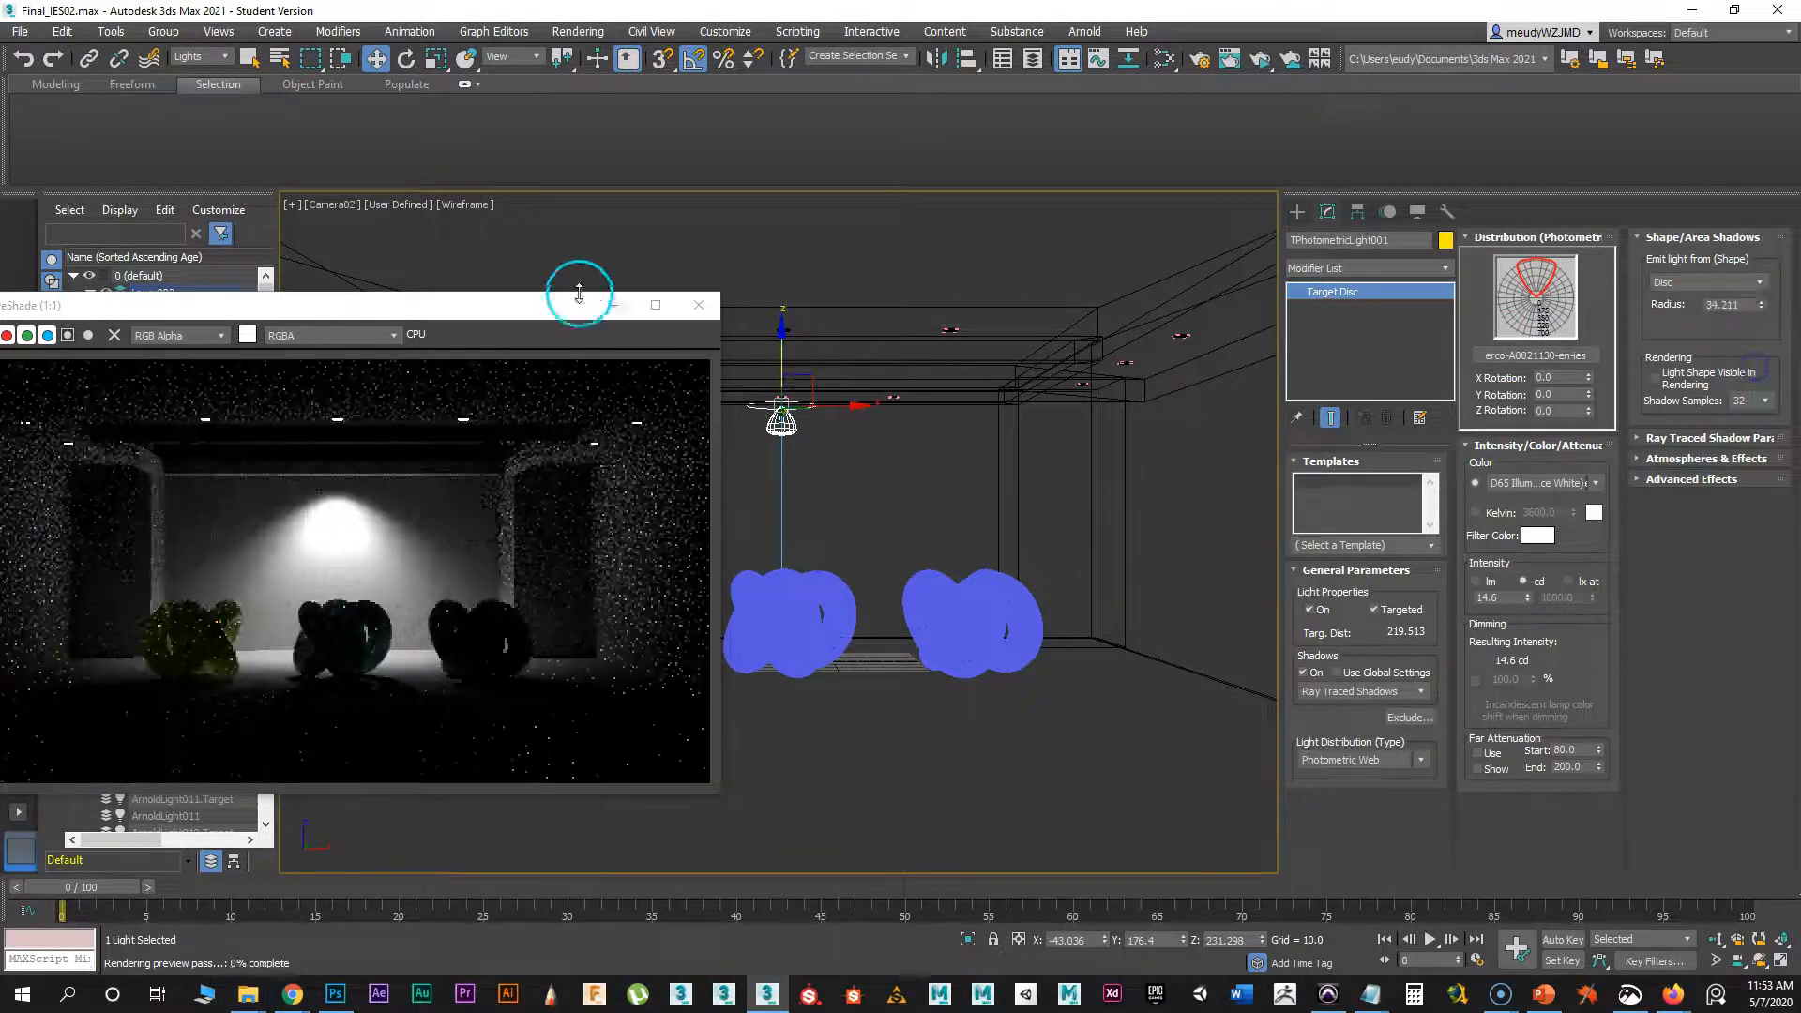
drag(538, 310, 959, 220)
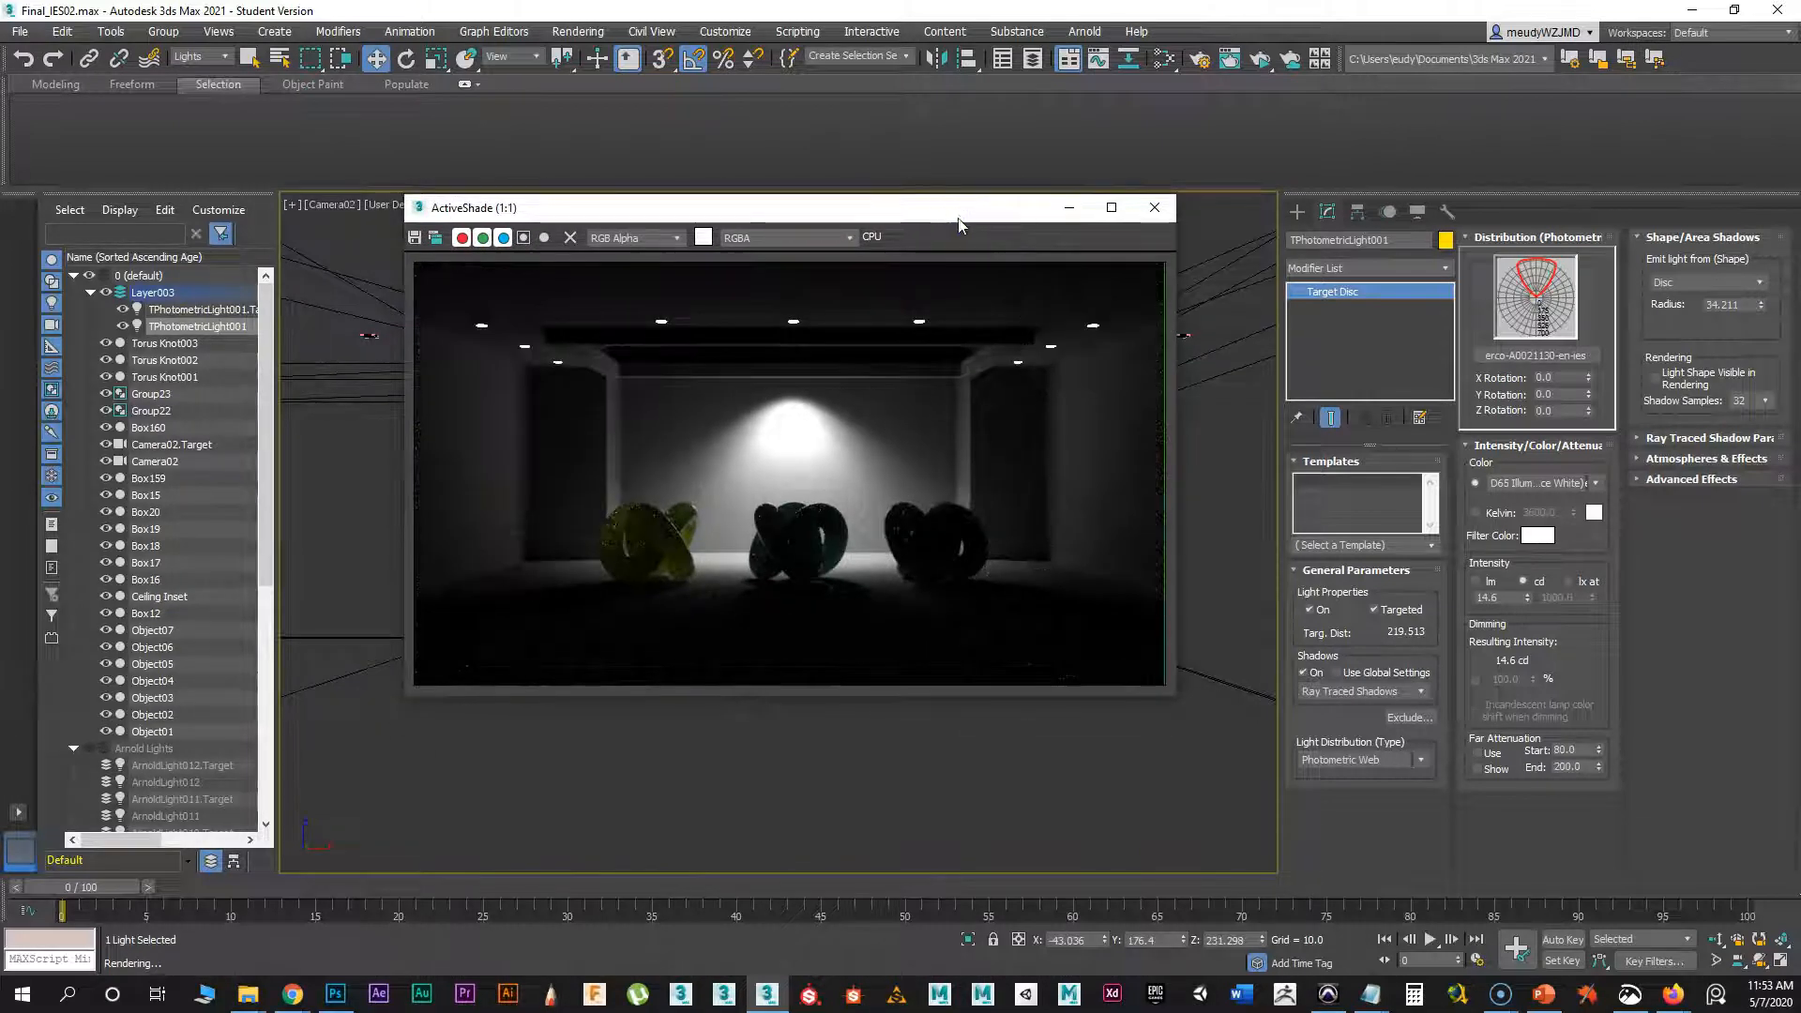
click(937, 215)
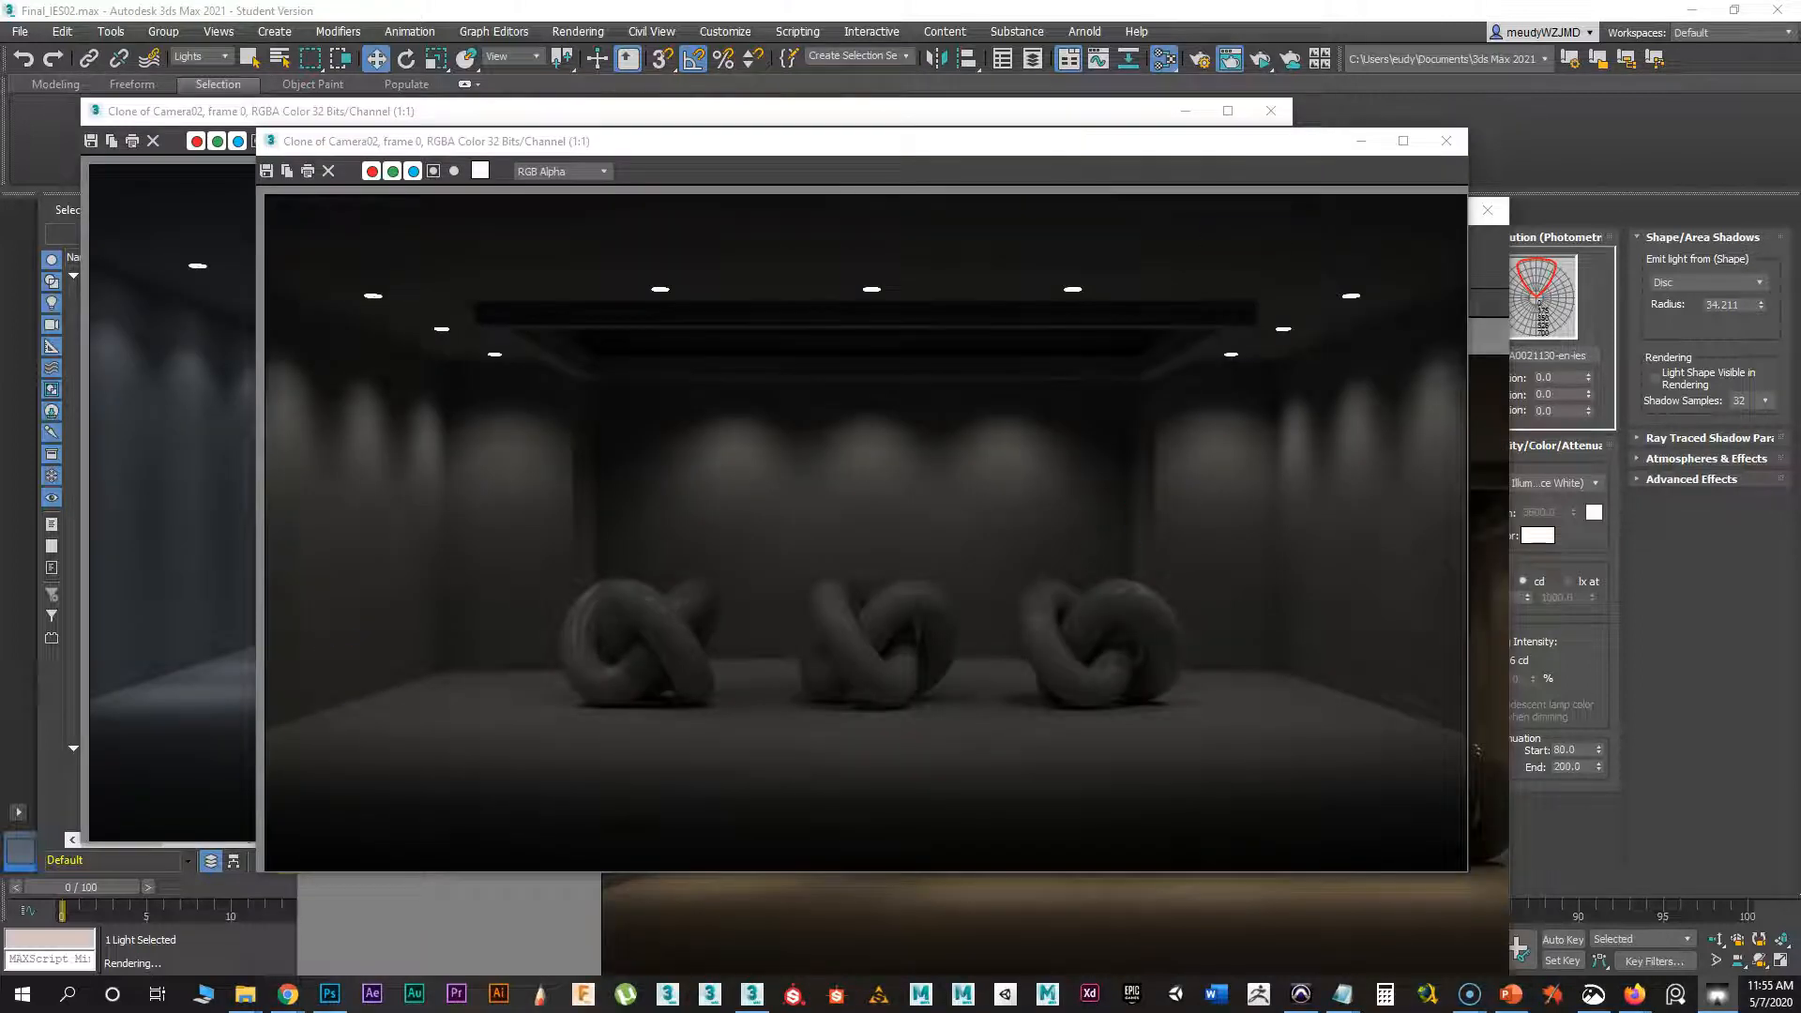
- Switch to IES Viewer, enlarge its window and place it over the cloned renders
drag(1260, 533, 893, 152)
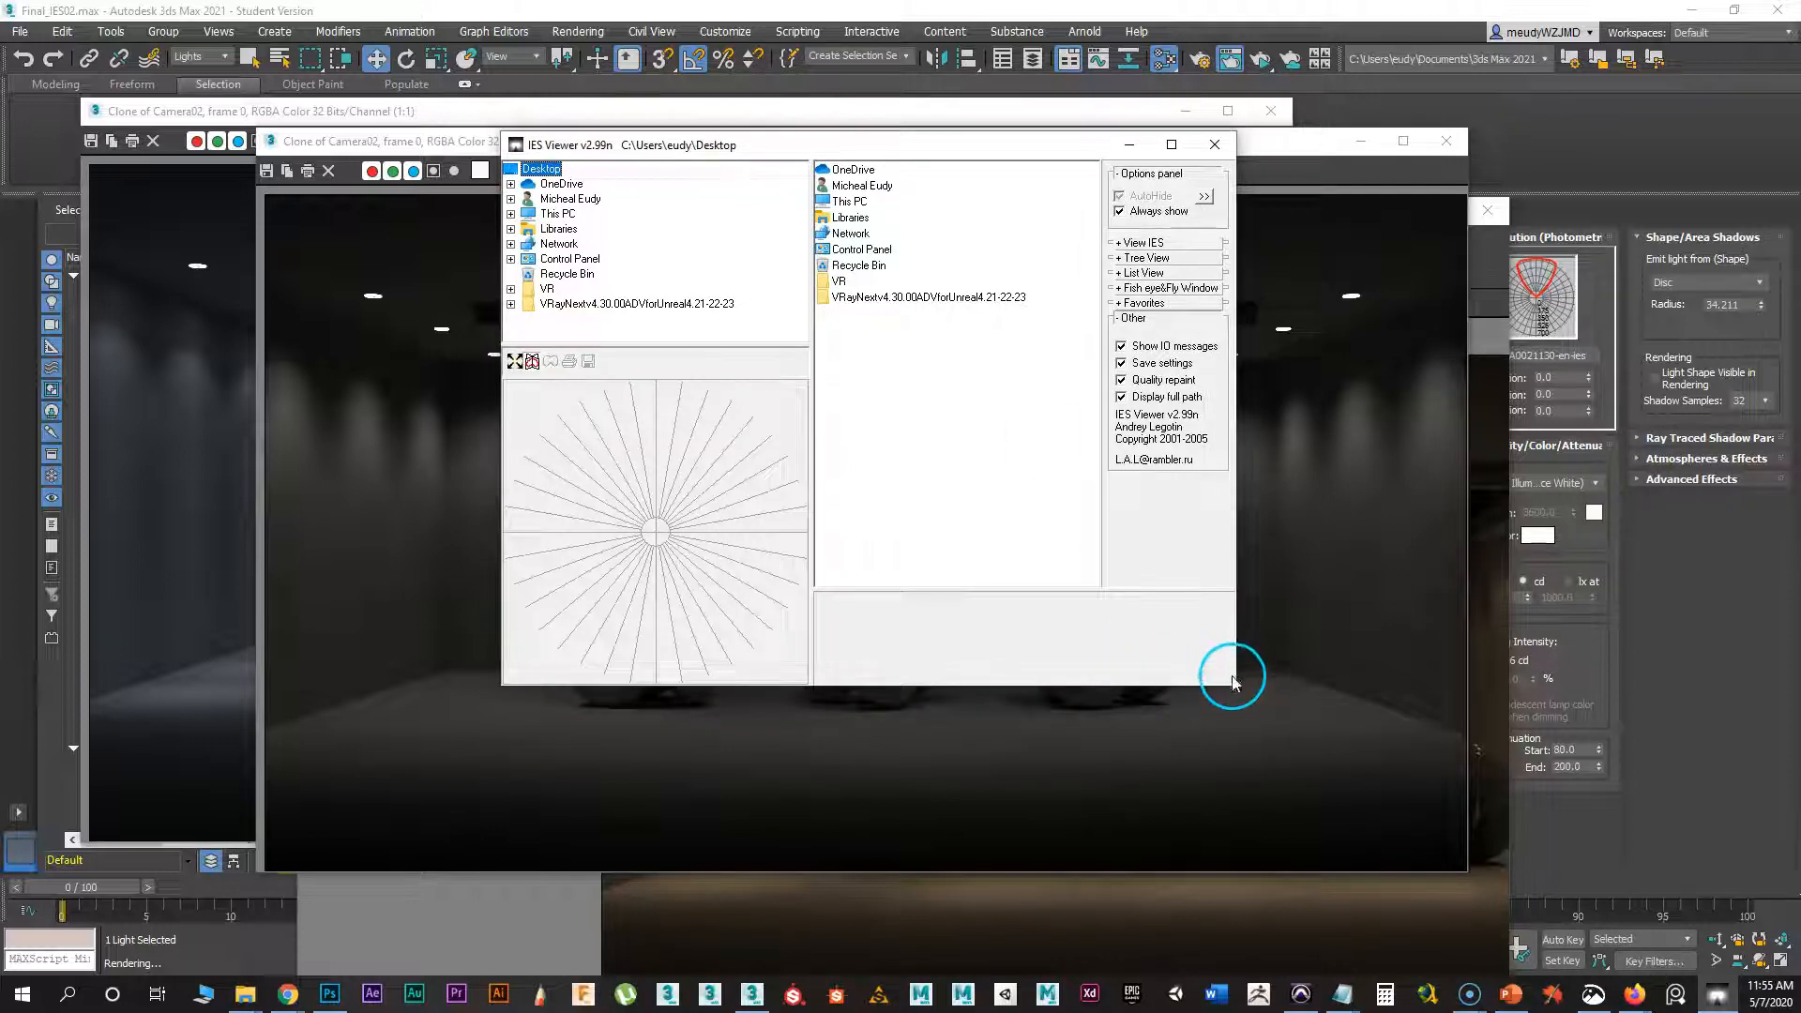
drag(1234, 692, 1321, 835)
click(821, 148)
drag(822, 148, 760, 158)
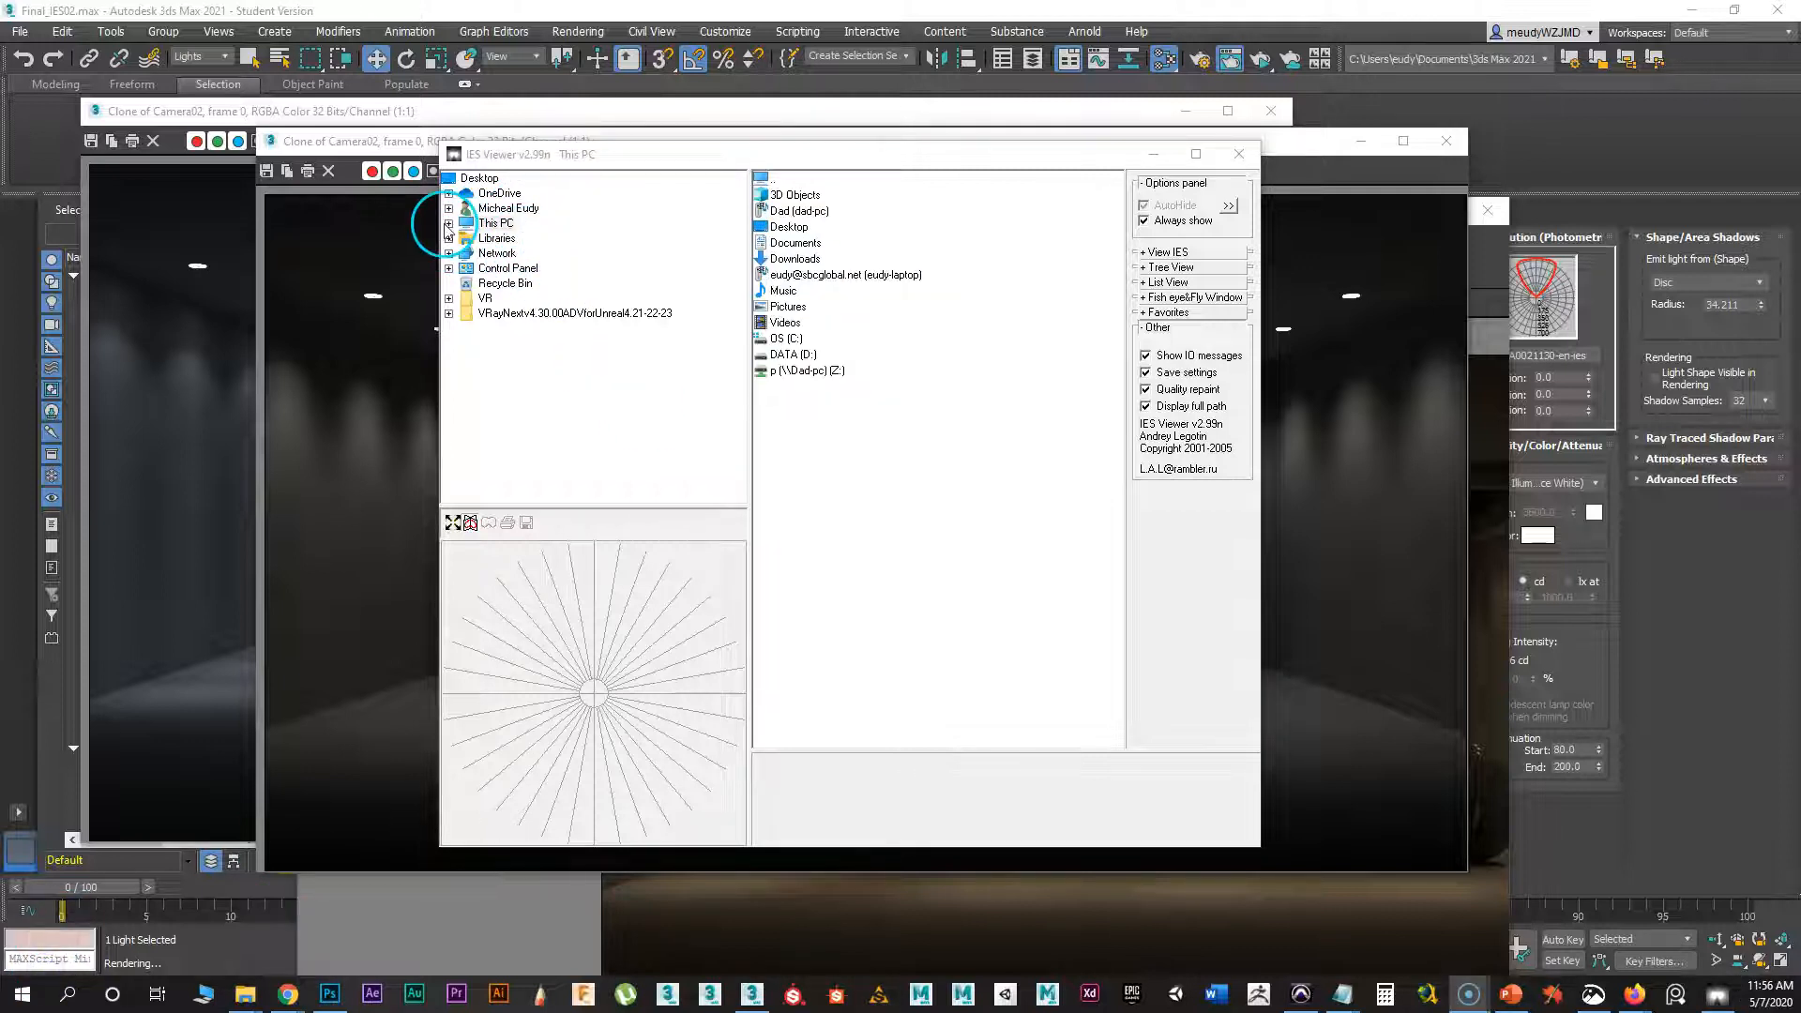
- Browse to the Advanced Lighting\IES_files folder on the DATA (D:) drive in IES Viewer
click(449, 225)
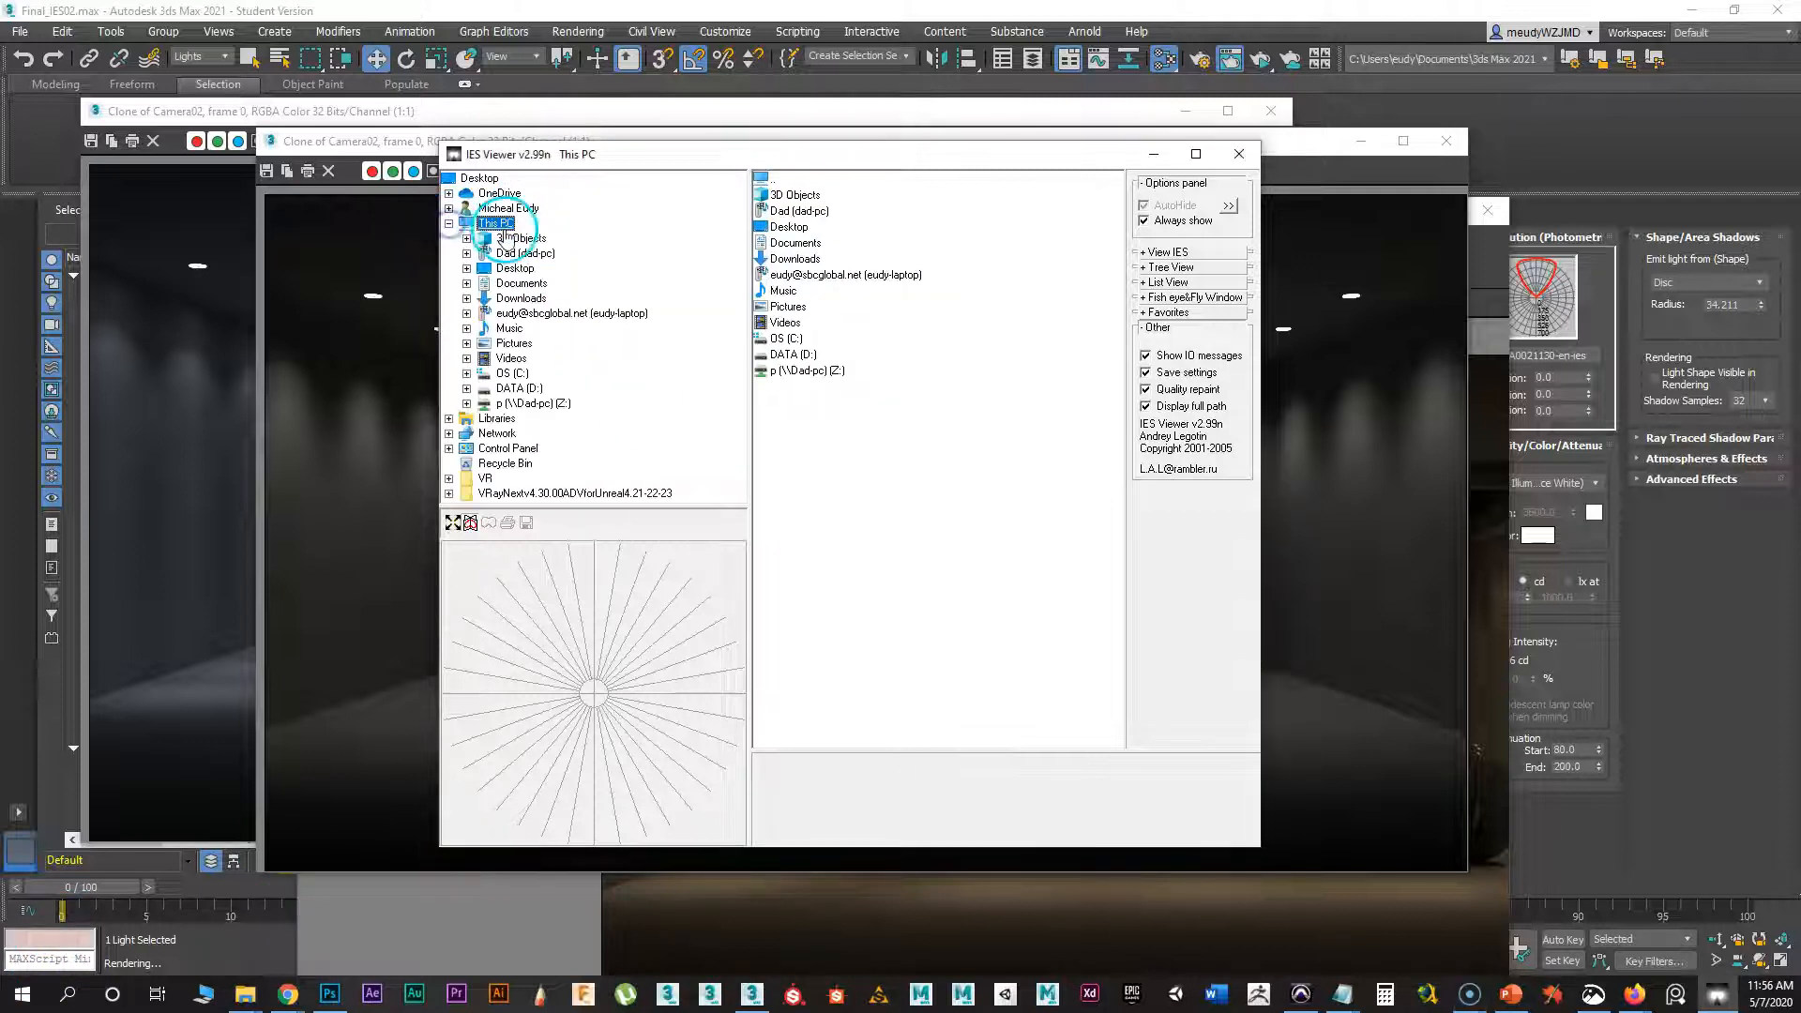
click(467, 387)
double_click(518, 177)
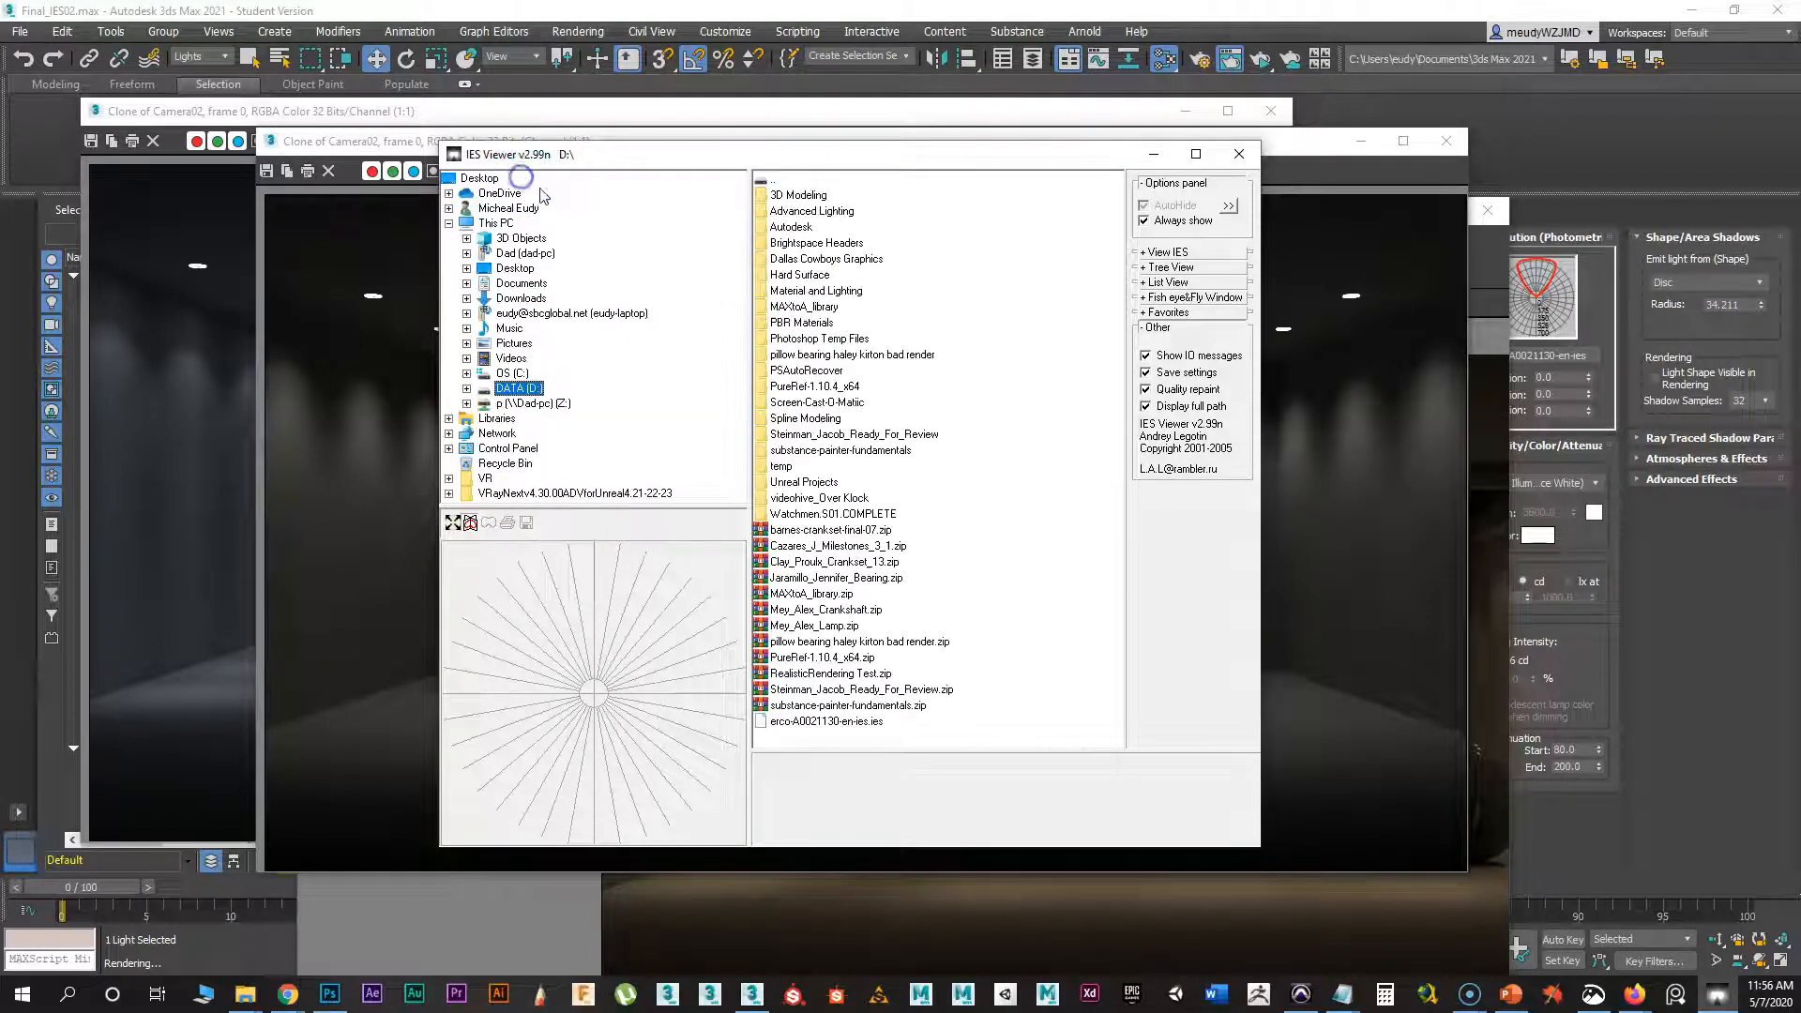
click(812, 212)
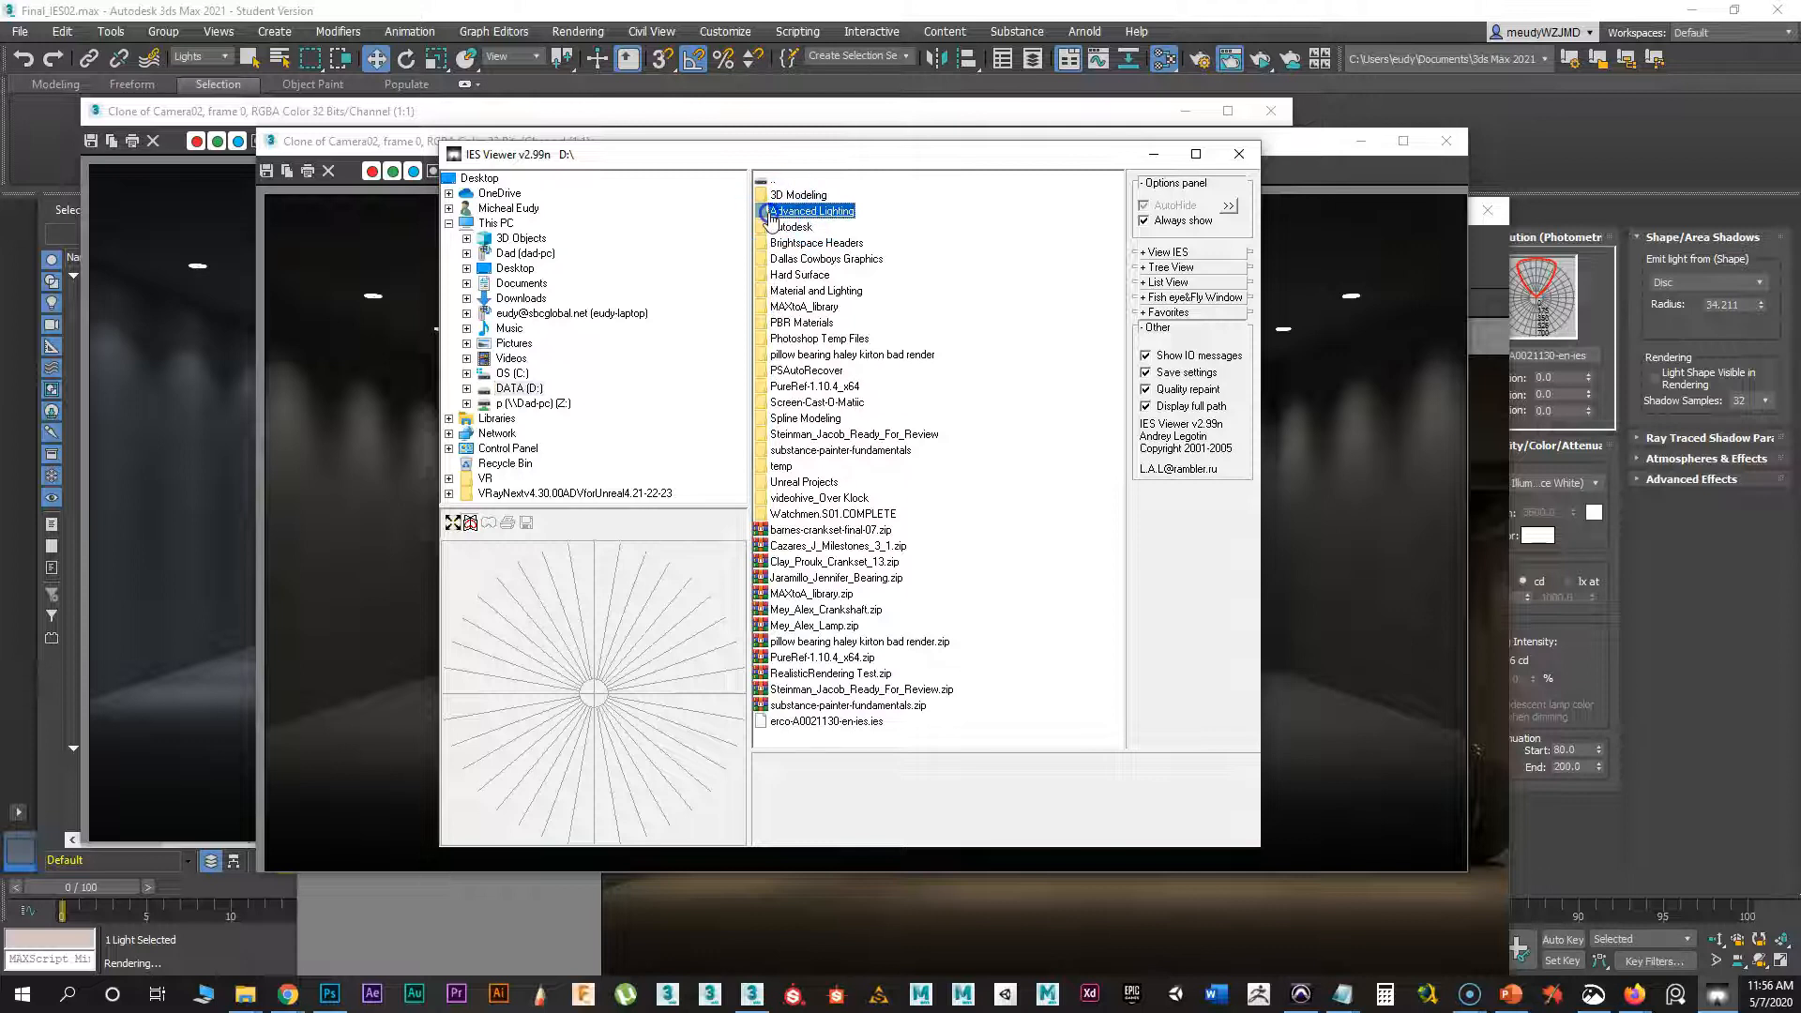
double_click(771, 215)
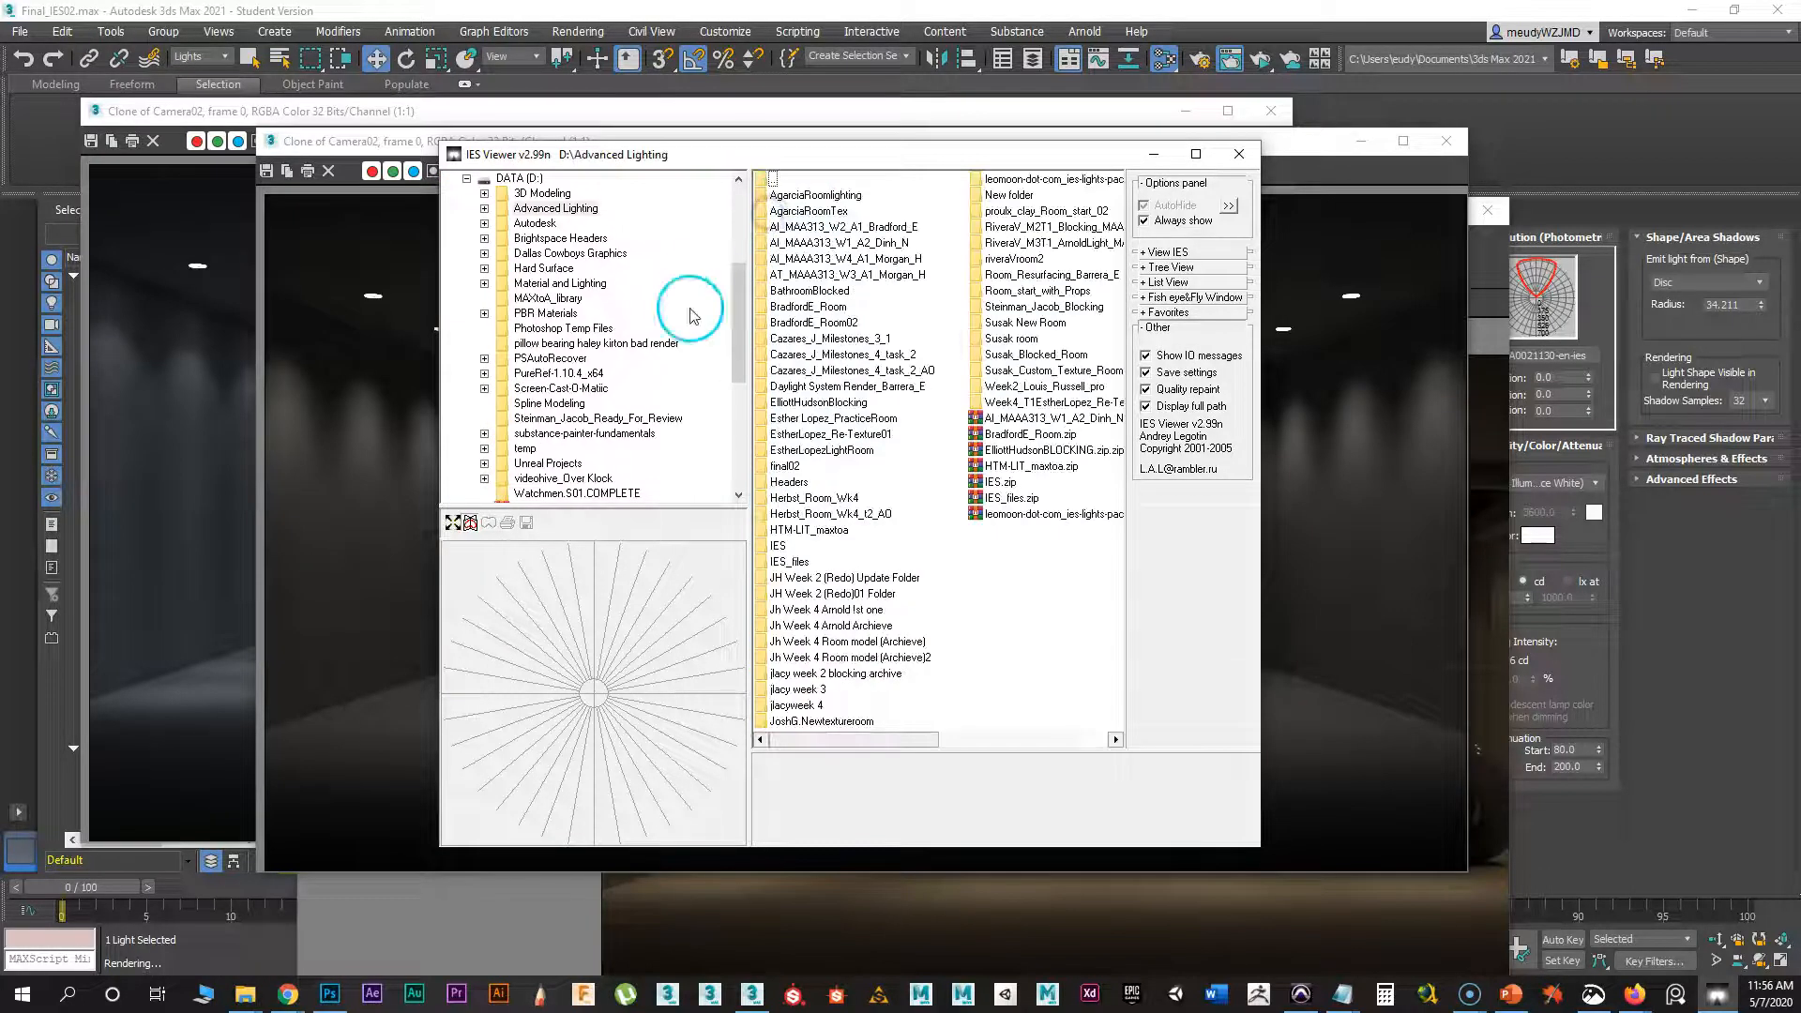
double_click(791, 562)
drag(773, 159, 835, 127)
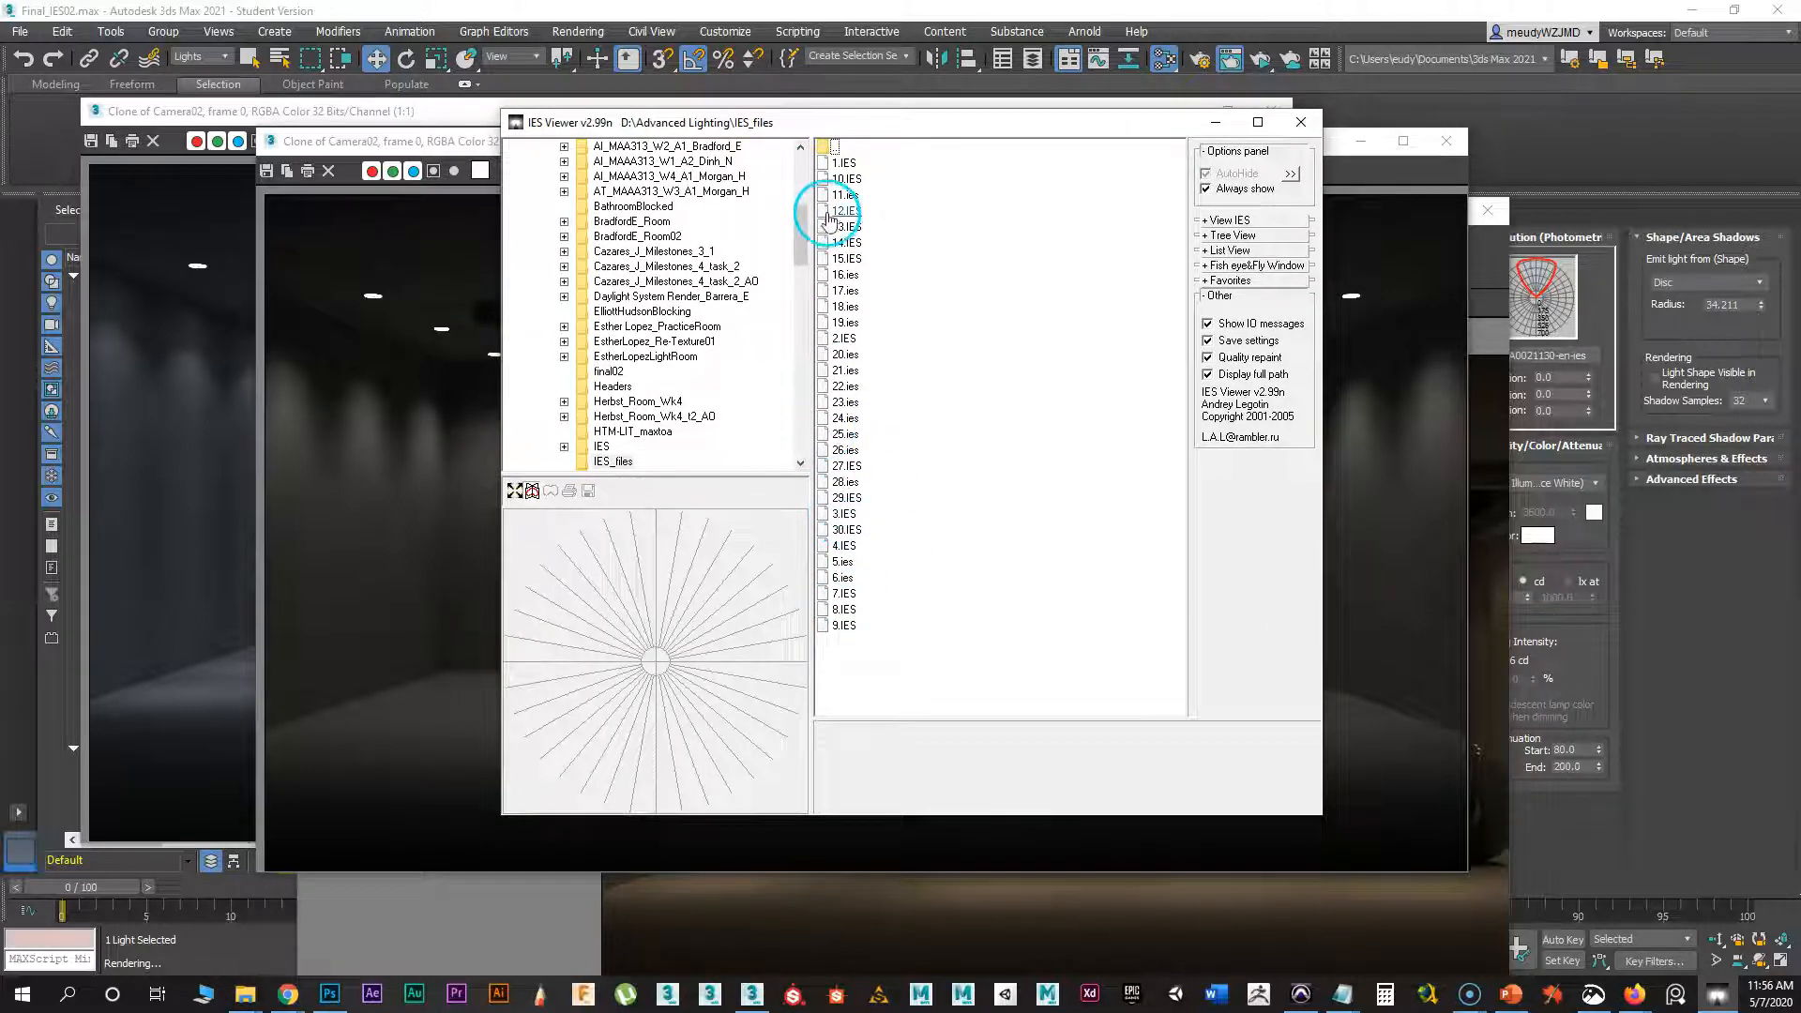
- Open a render preview of 1.IES beside IES Viewer, then reframe it, lower its brightness and increase its zoom
click(842, 162)
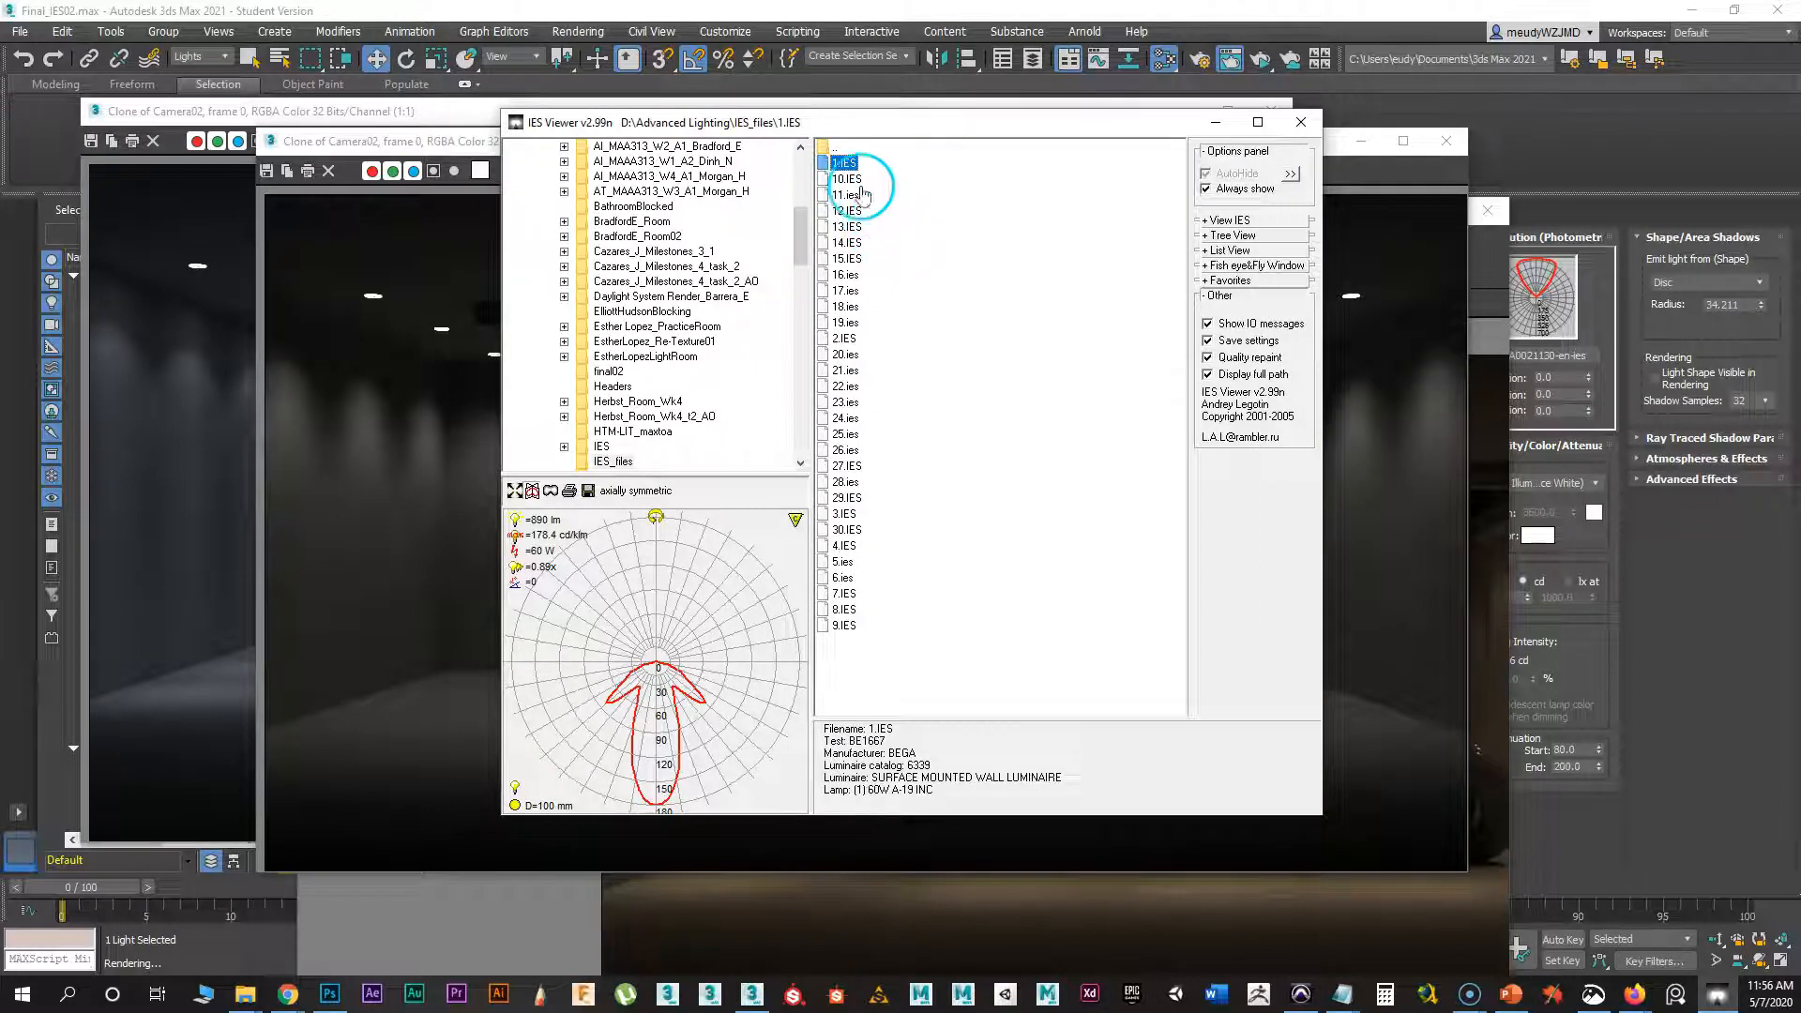
mouse_move(640, 627)
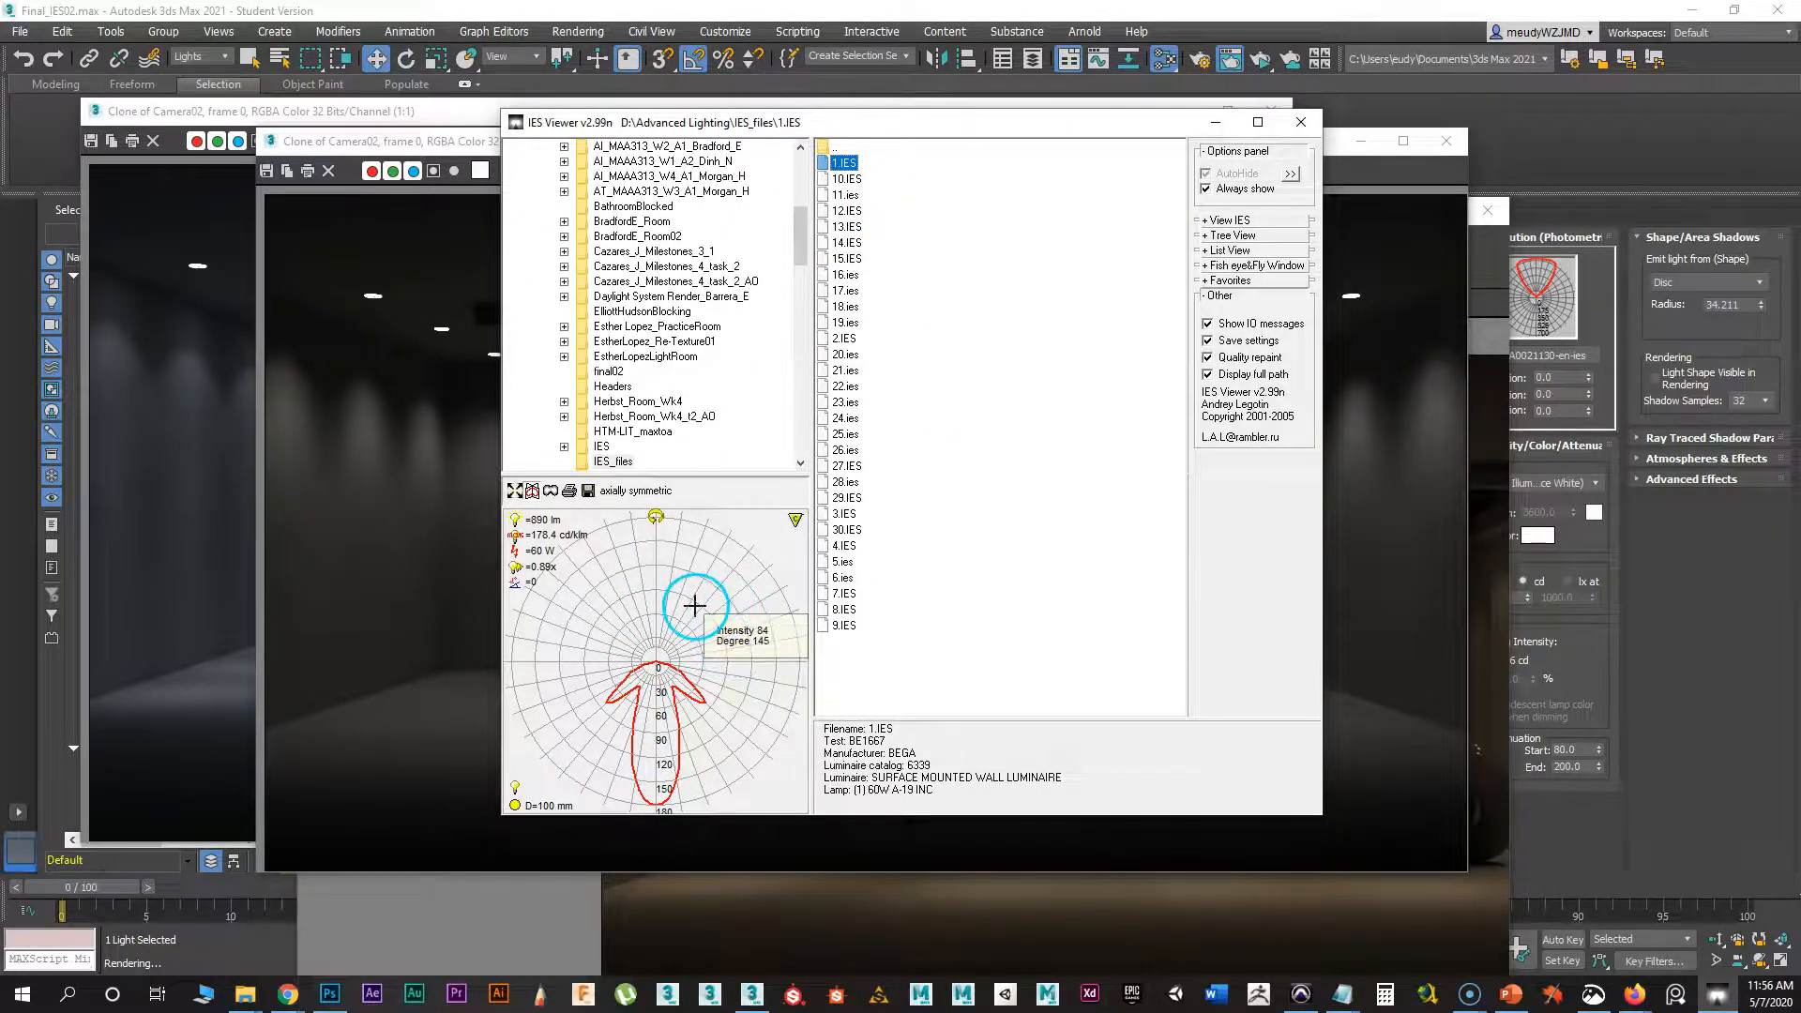
click(553, 491)
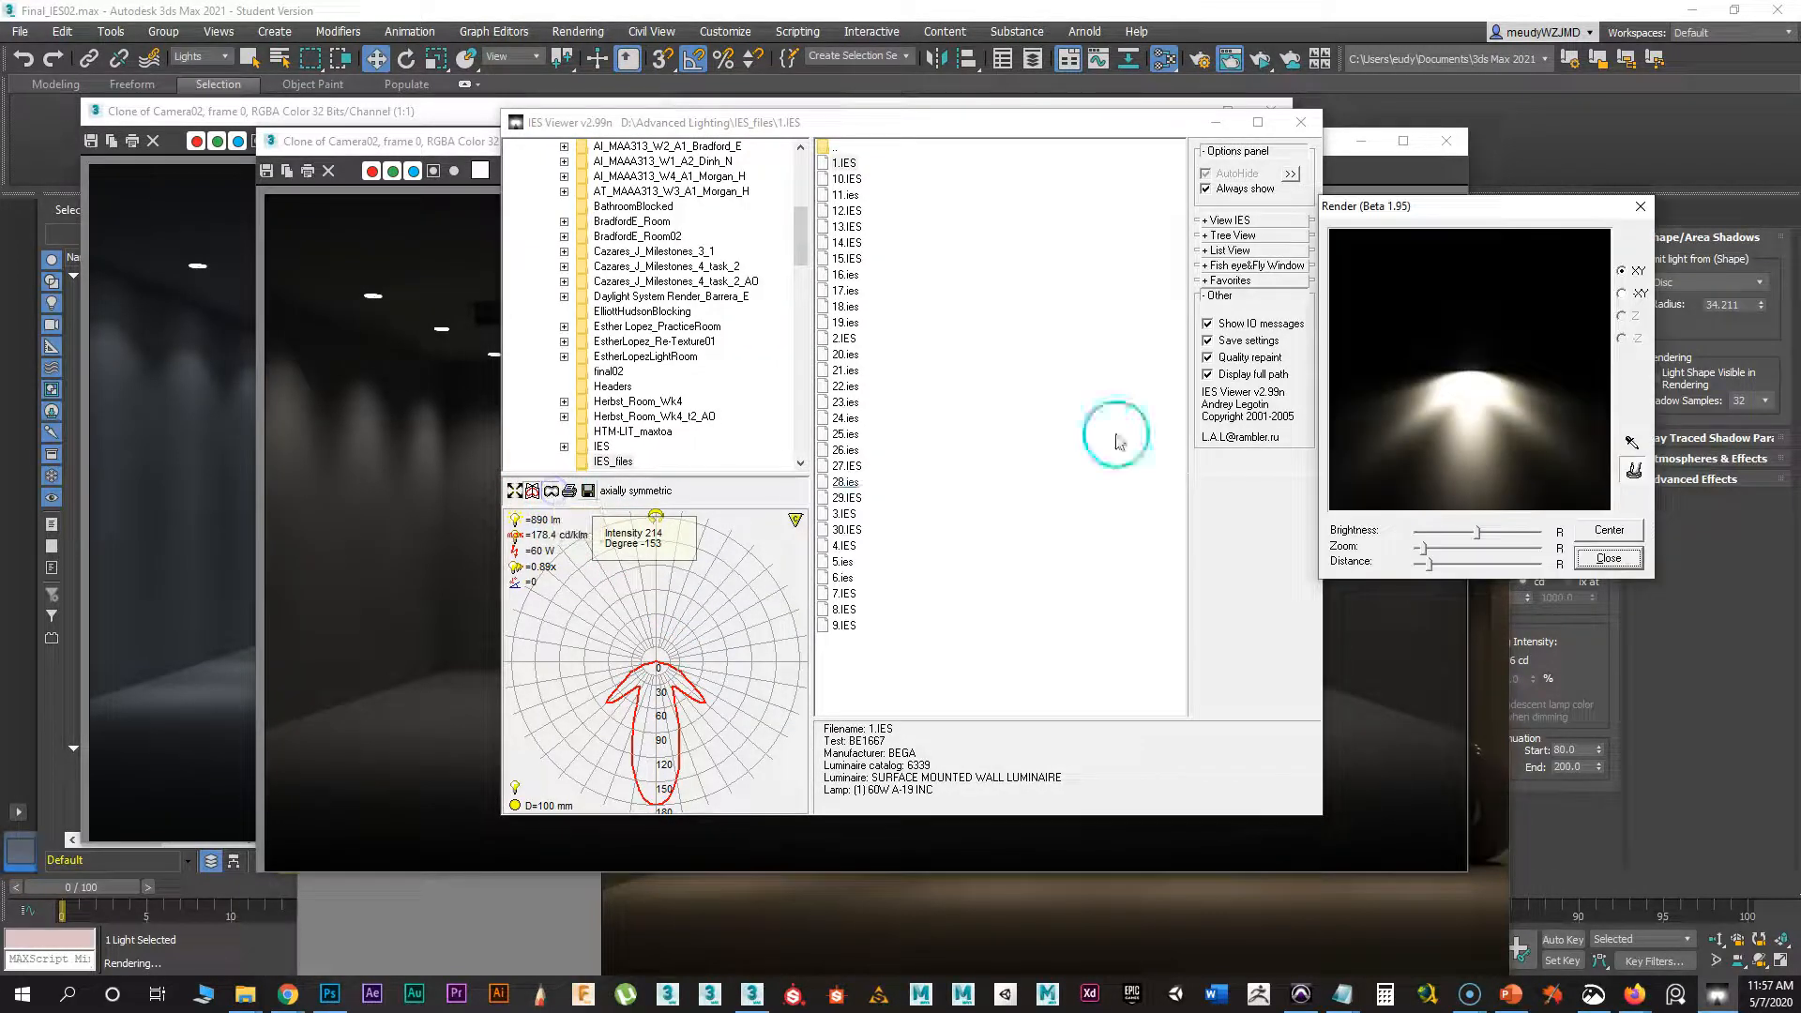
drag(1487, 225, 547, 266)
drag(739, 141, 1070, 114)
drag(627, 267, 685, 150)
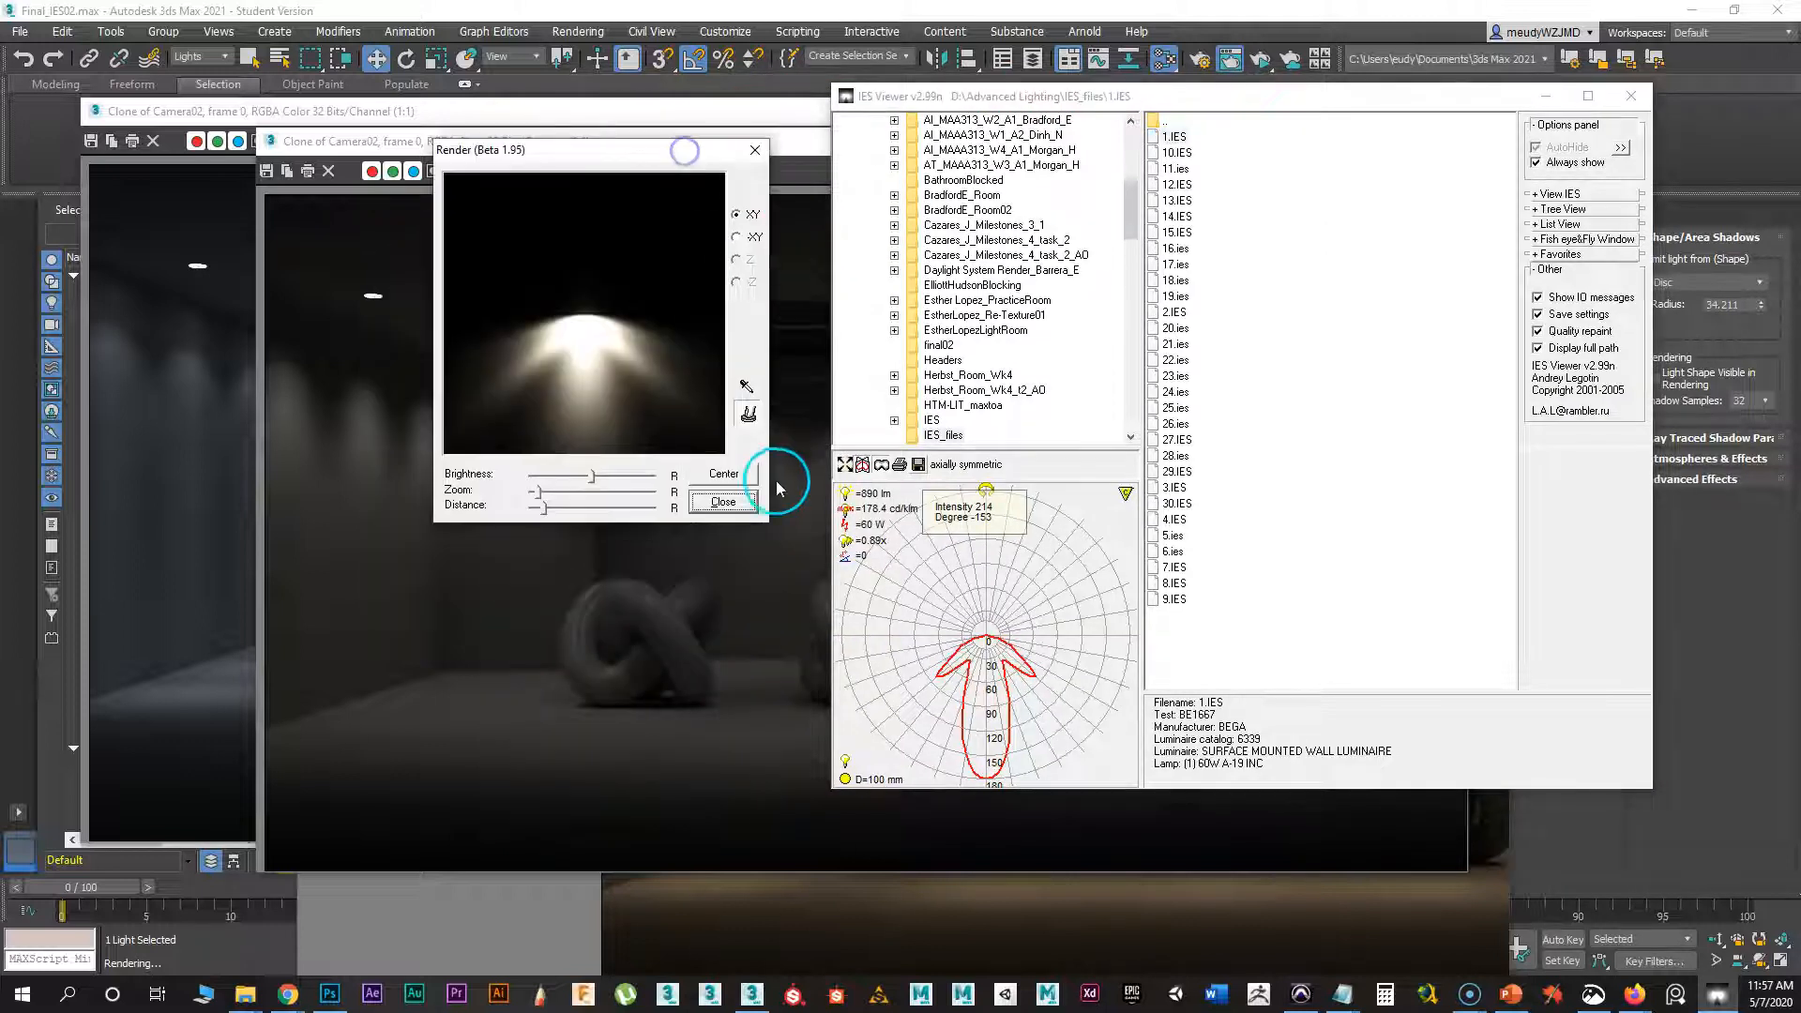
drag(588, 390, 578, 327)
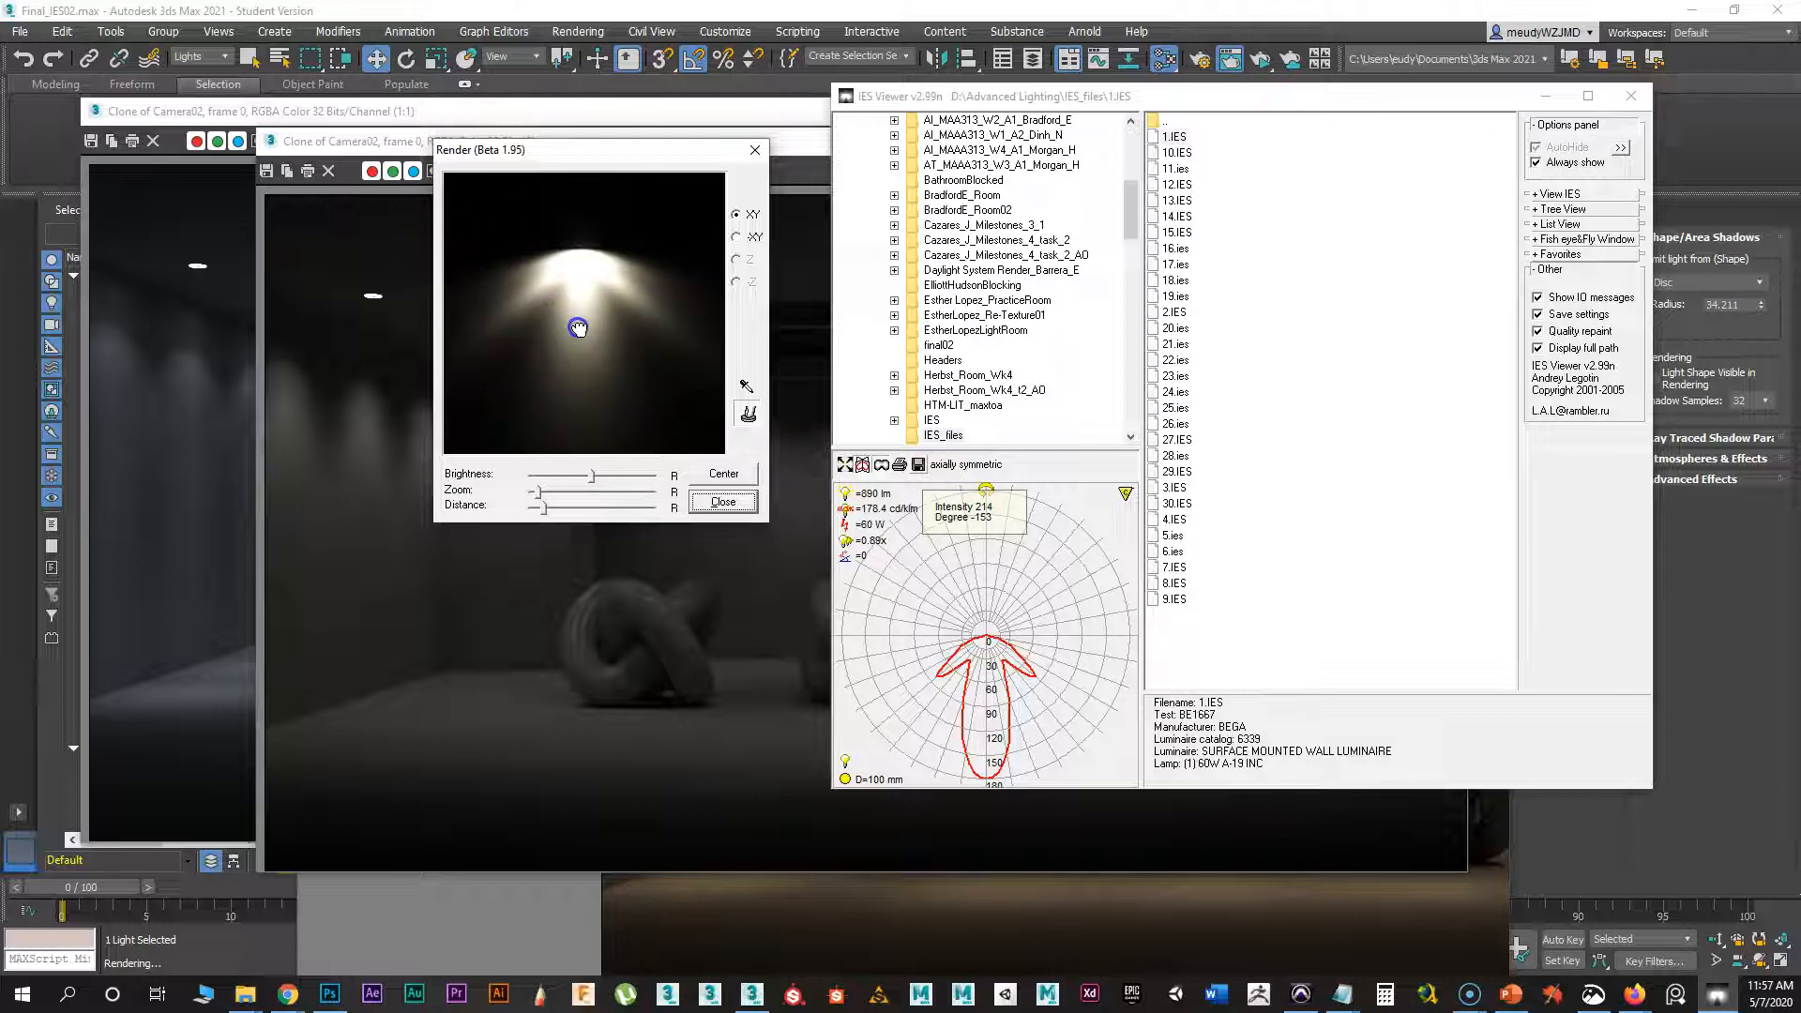
mouse_move(592, 475)
mouse_down()
mouse_move(559, 475)
mouse_move(574, 491)
mouse_move(555, 495)
mouse_move(628, 503)
mouse_move(539, 503)
mouse_move(596, 492)
mouse_up()
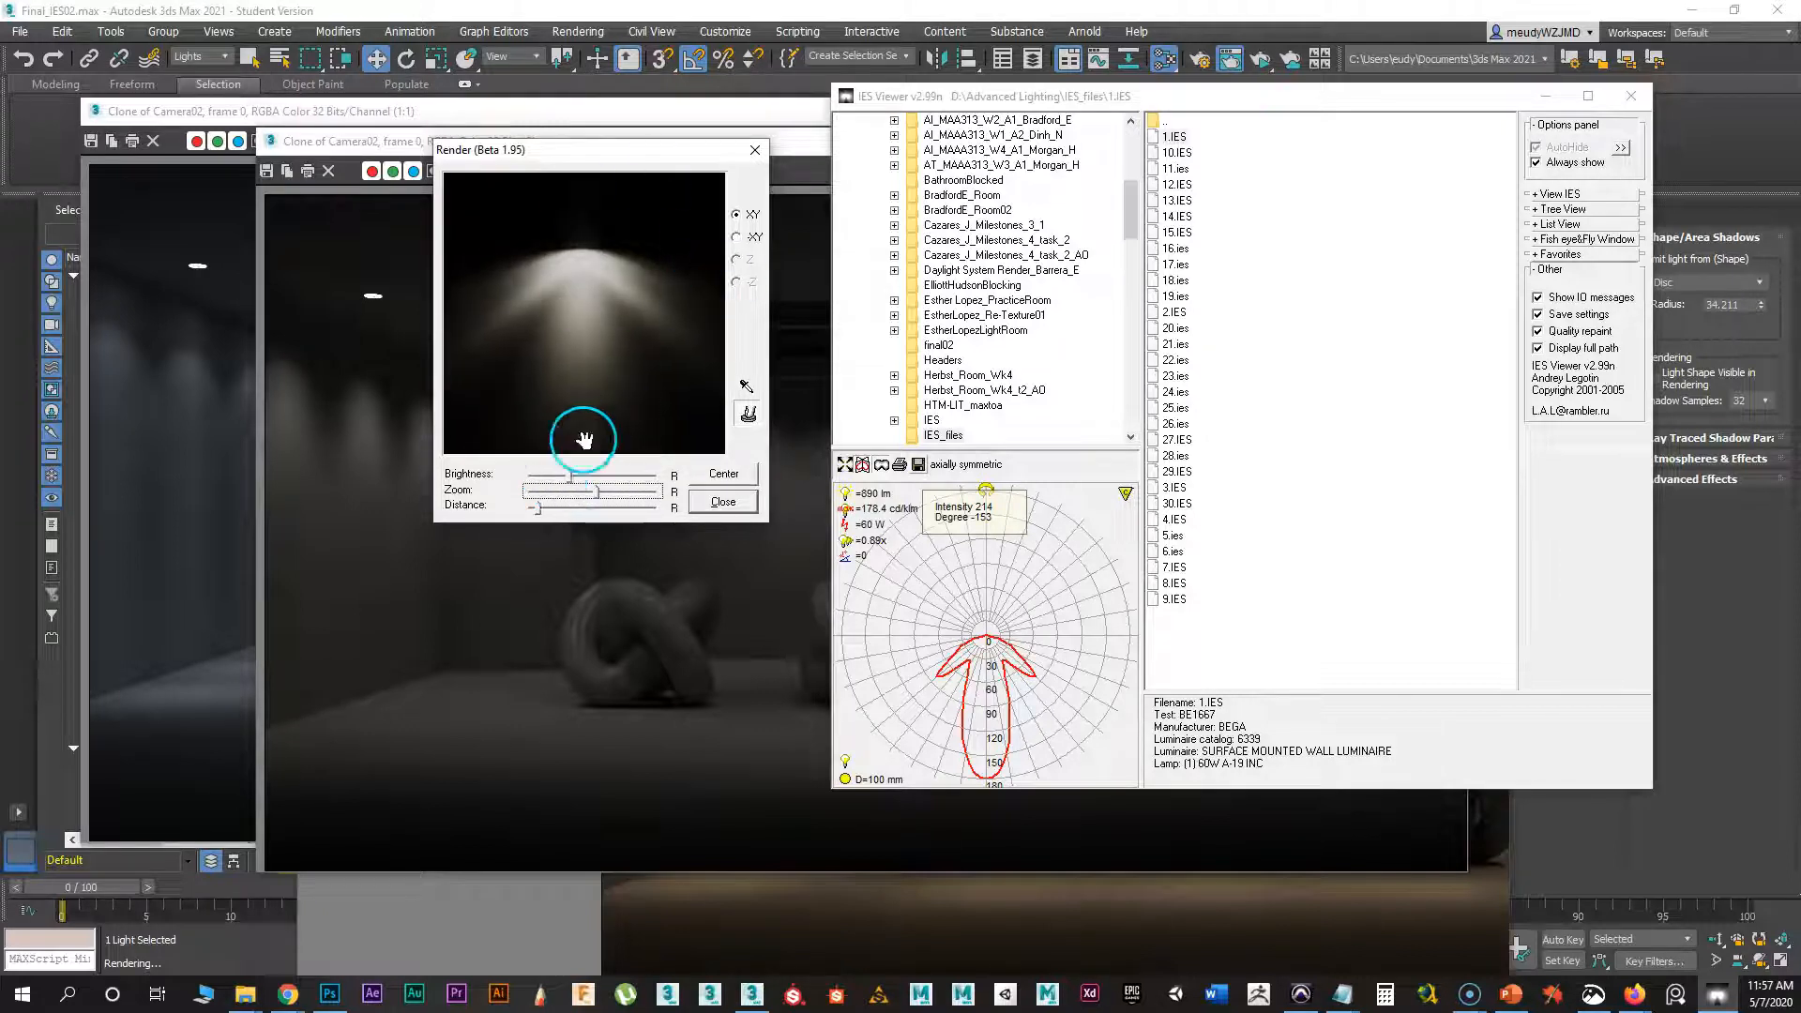
- Preview 18.ies, raising the preview brightness and shifting the beam upward to examine its shape and distribution diagram
click(1170, 280)
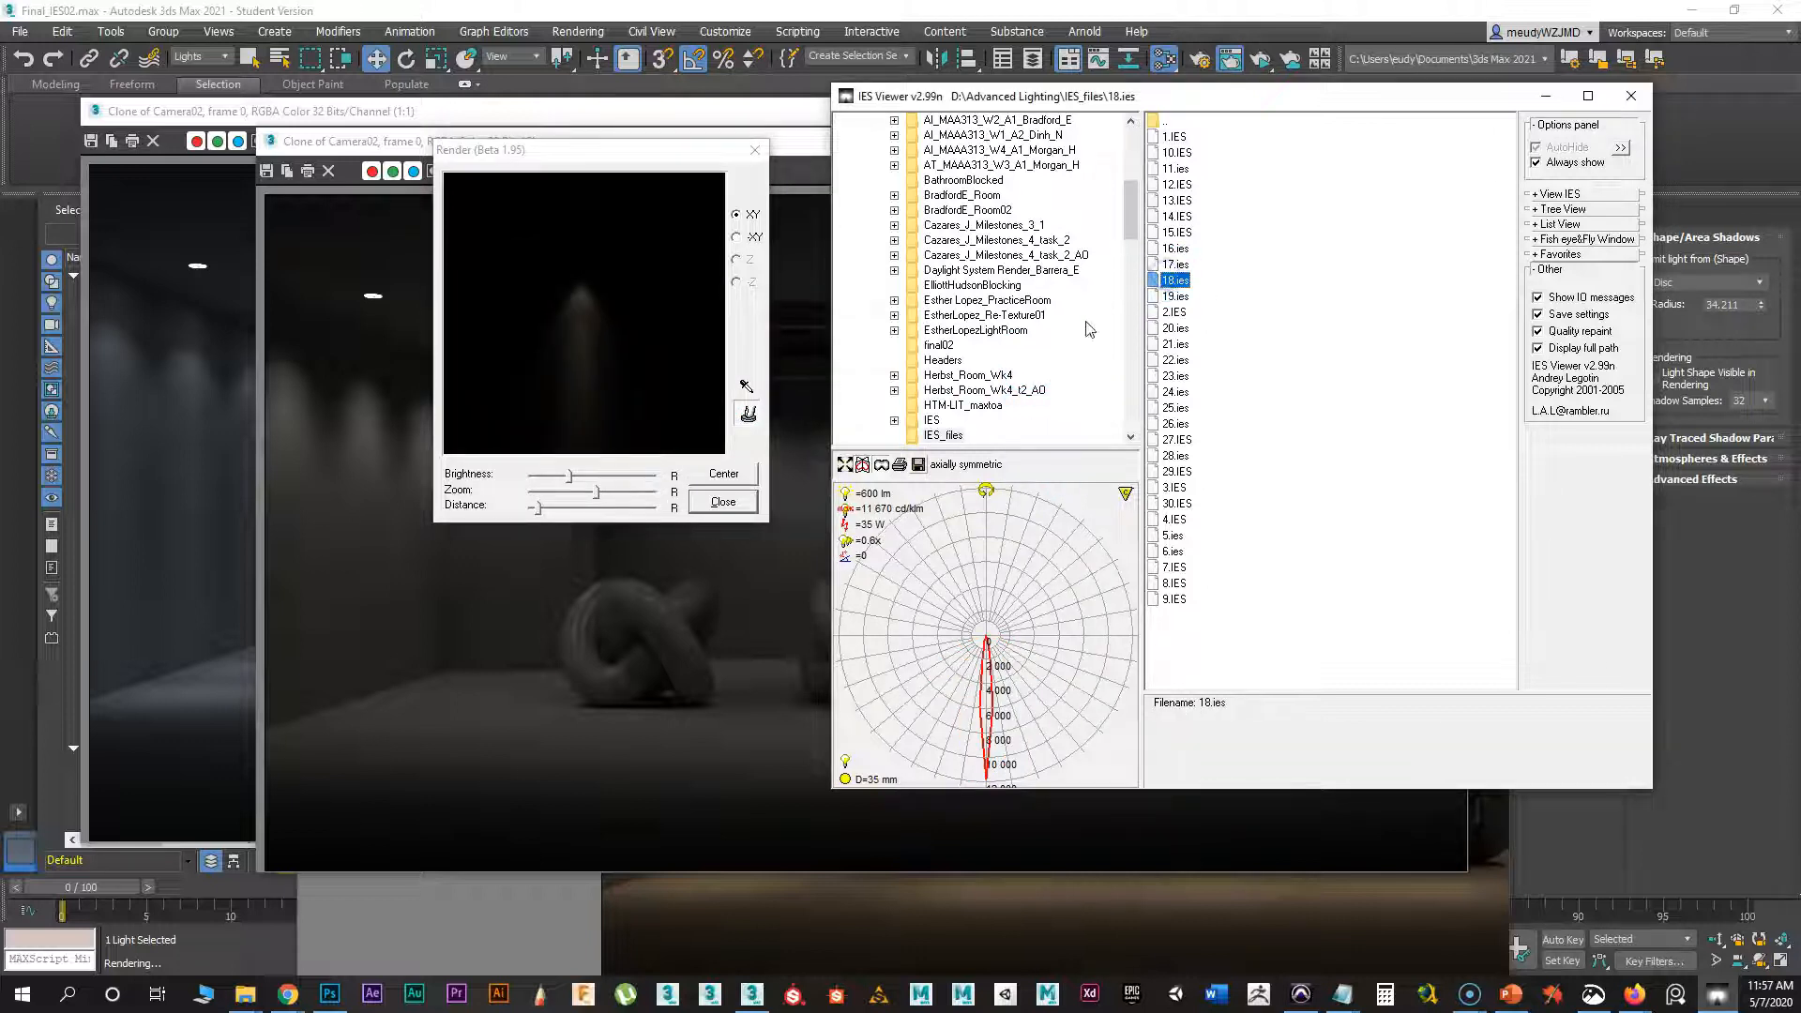
drag(574, 482, 607, 485)
drag(606, 338, 603, 301)
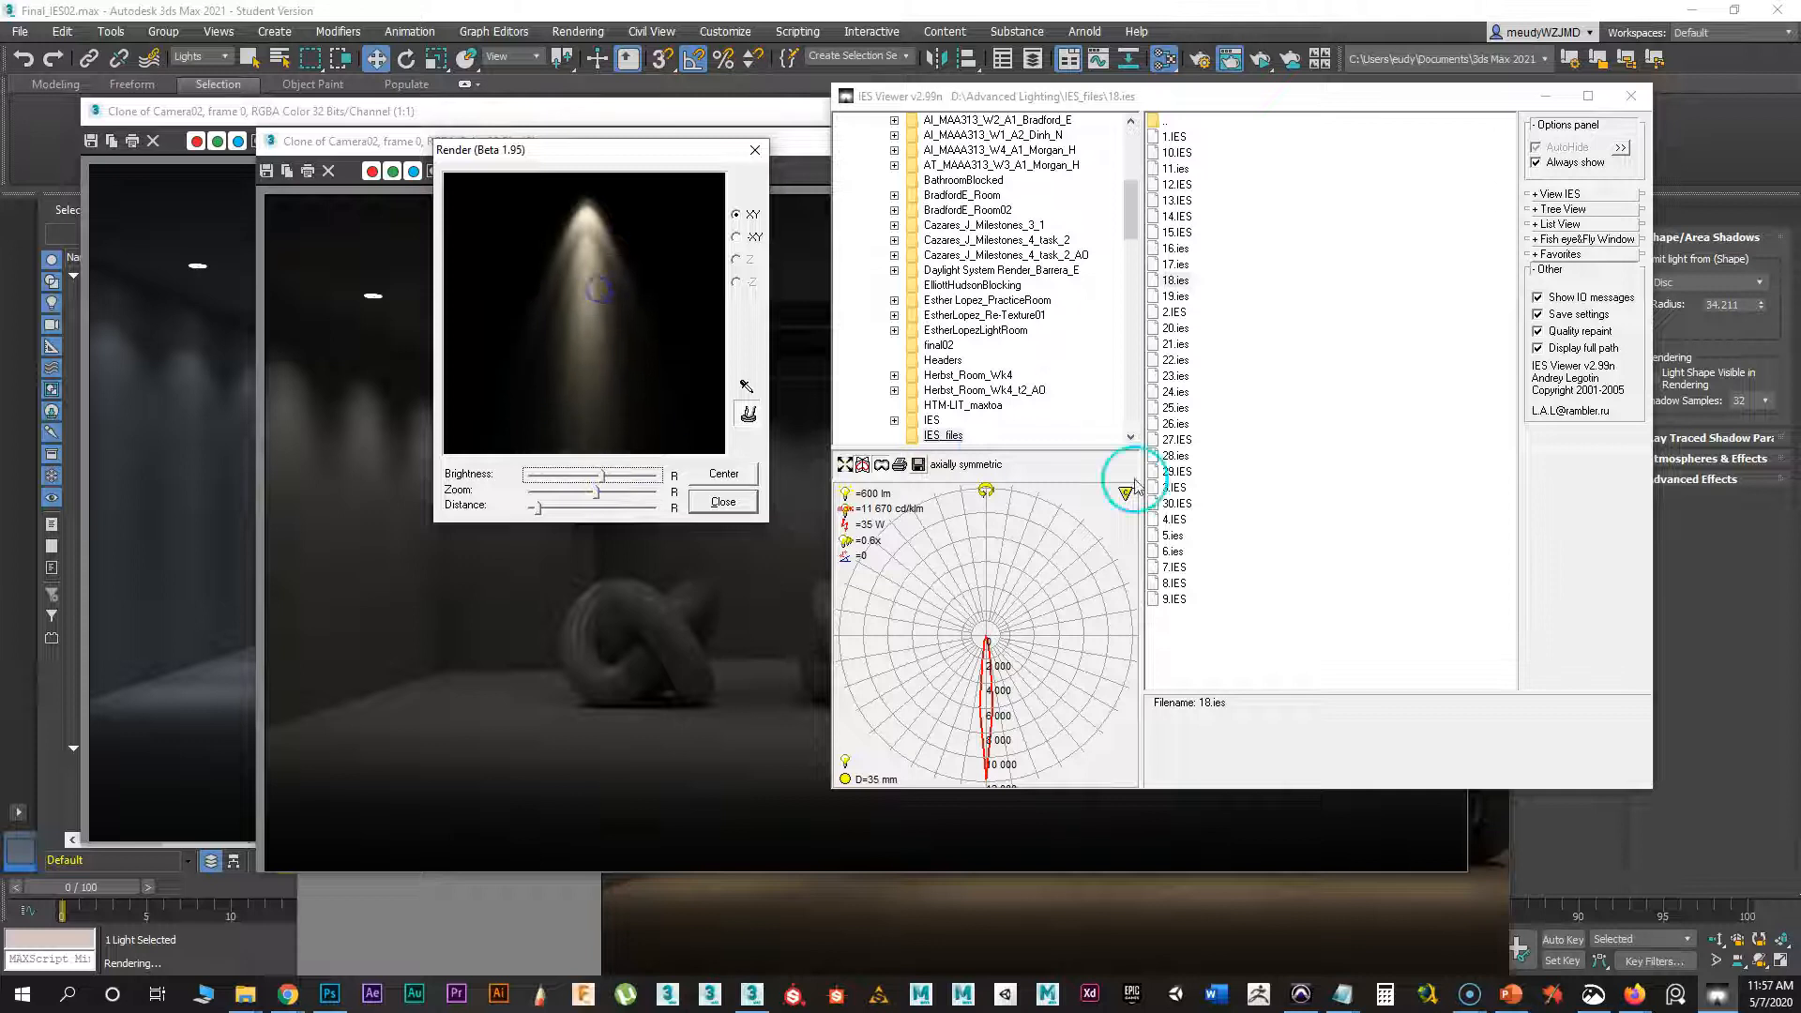
mouse_move(1045, 648)
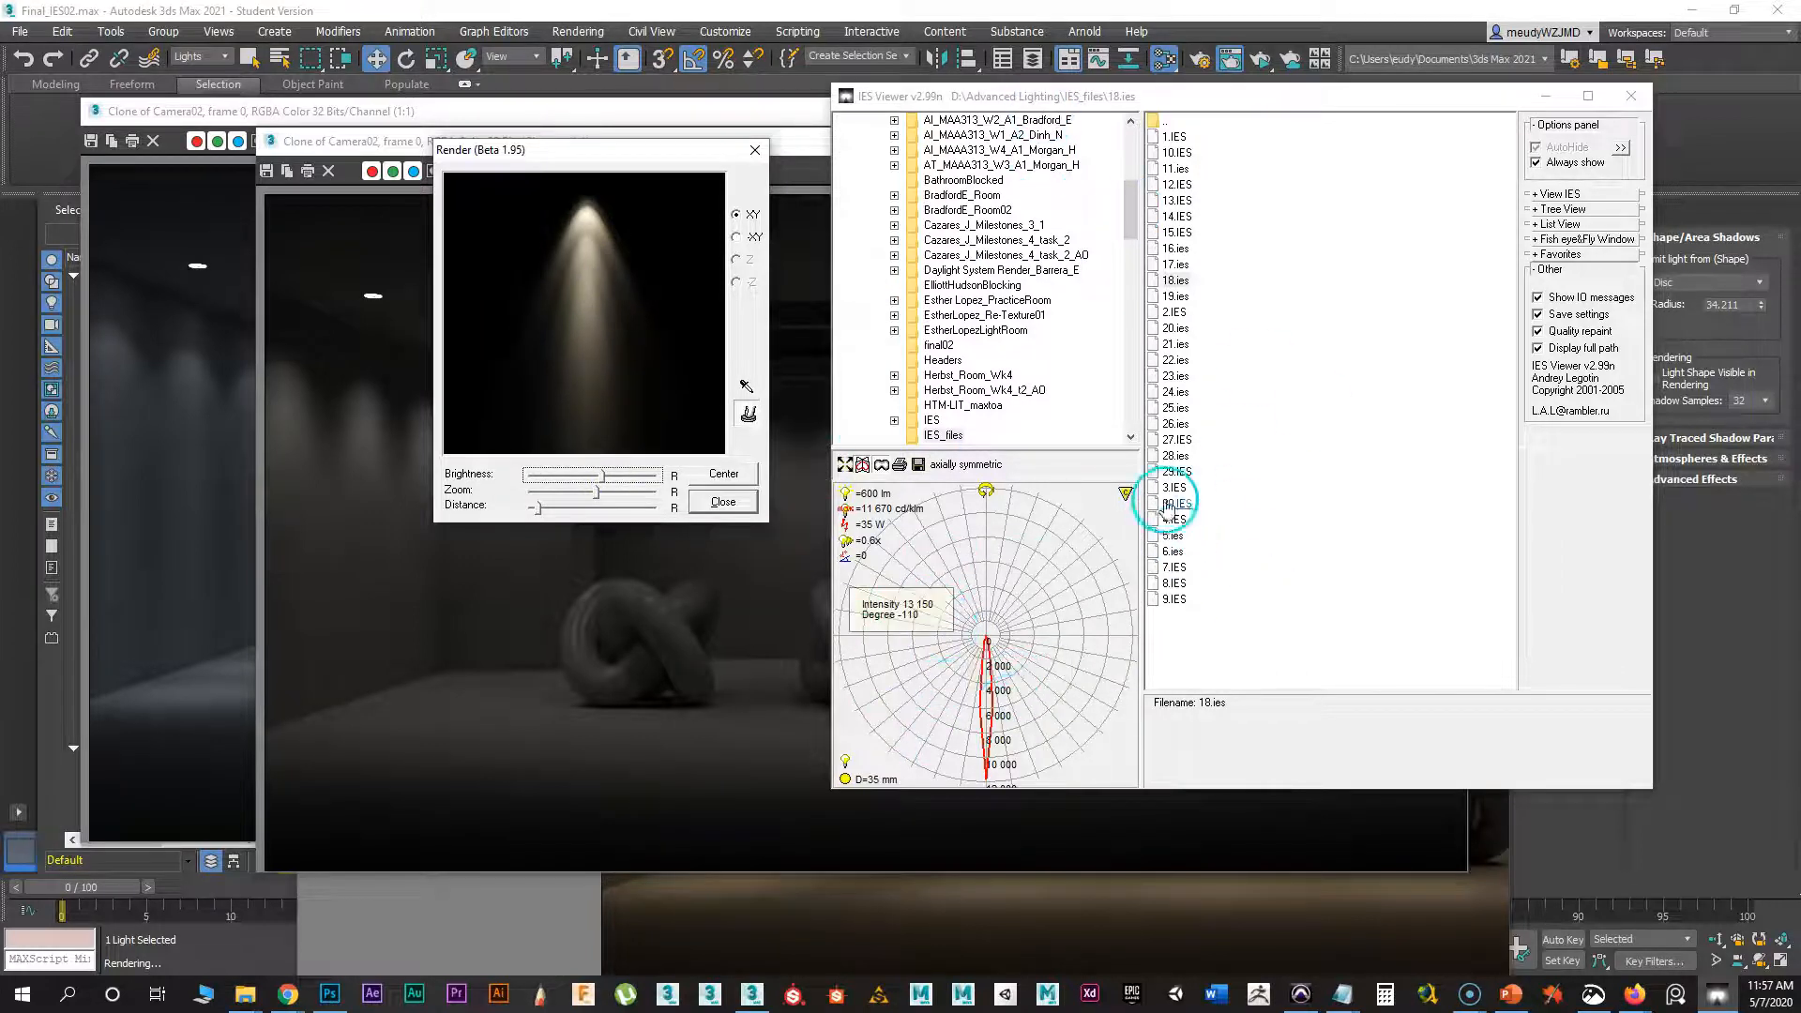
- Preview 21.ies, reframing its beam and slightly reducing the preview zoom
click(1175, 345)
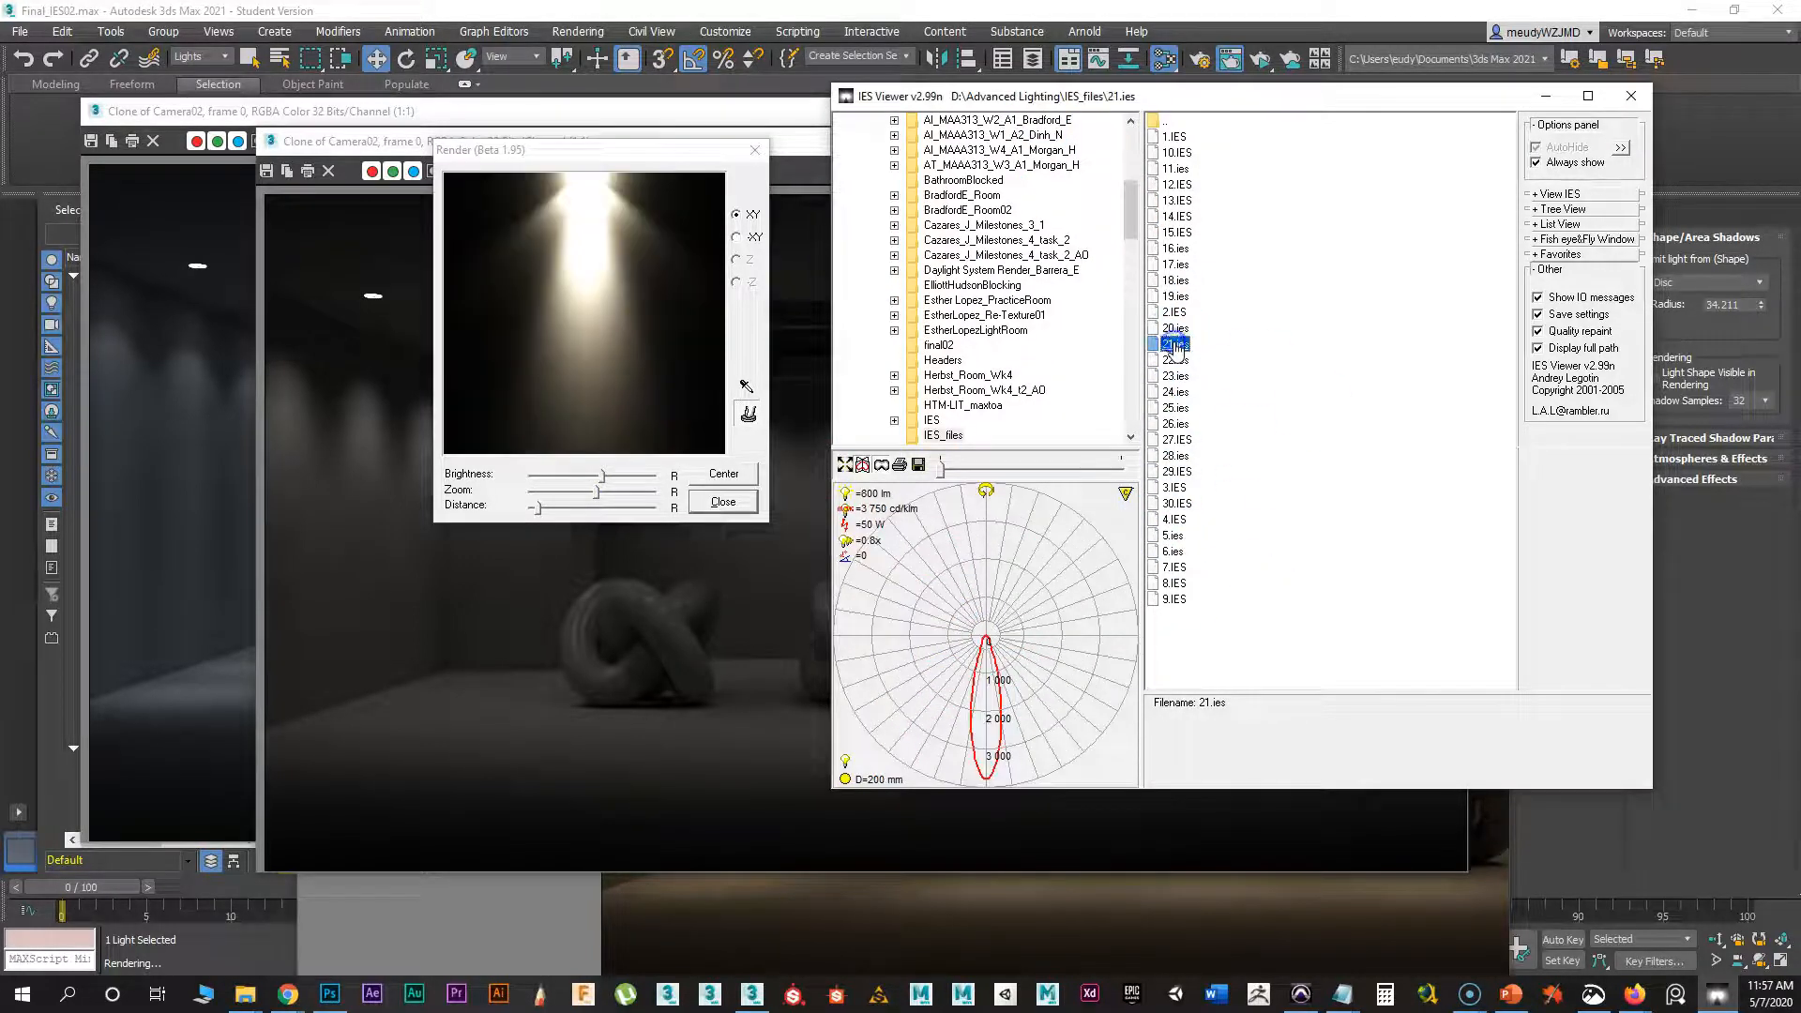
drag(699, 345, 625, 318)
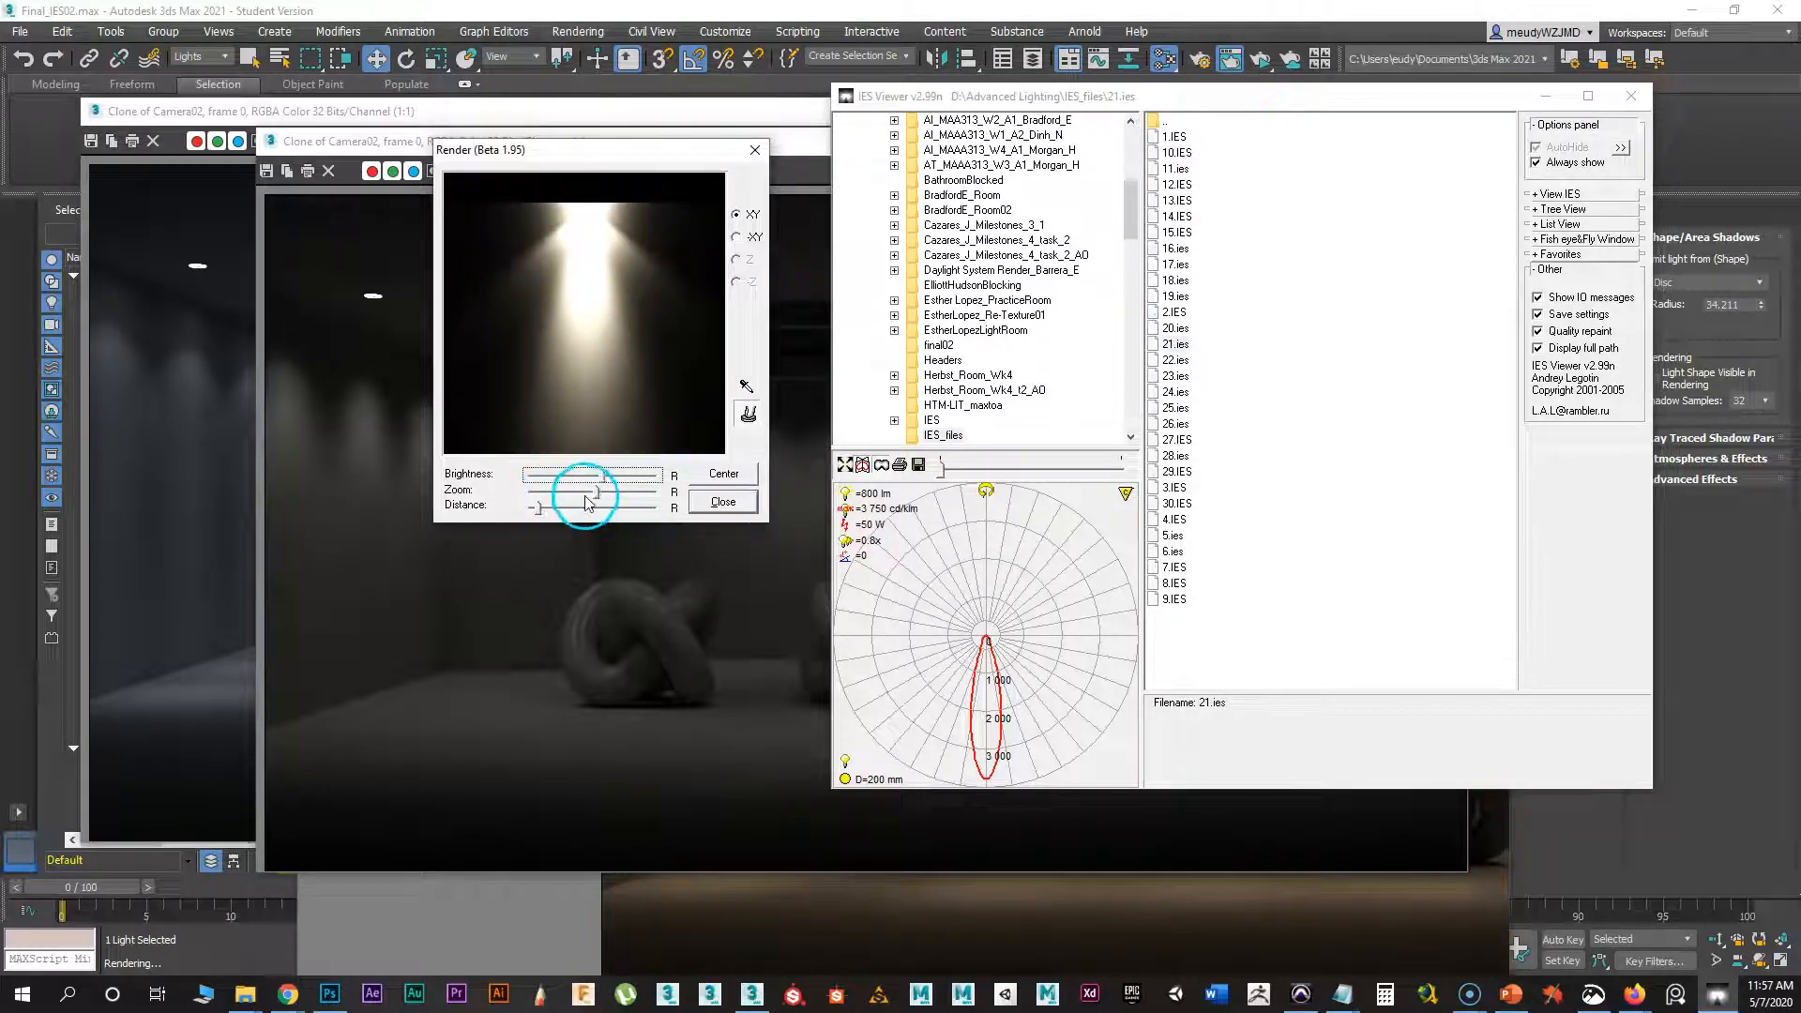
drag(595, 491, 586, 491)
drag(631, 327, 596, 353)
- Preview 29.IES and 4.IES, raising the preview brightness to examine the narrow beam of 4.IES
click(1173, 471)
click(1173, 519)
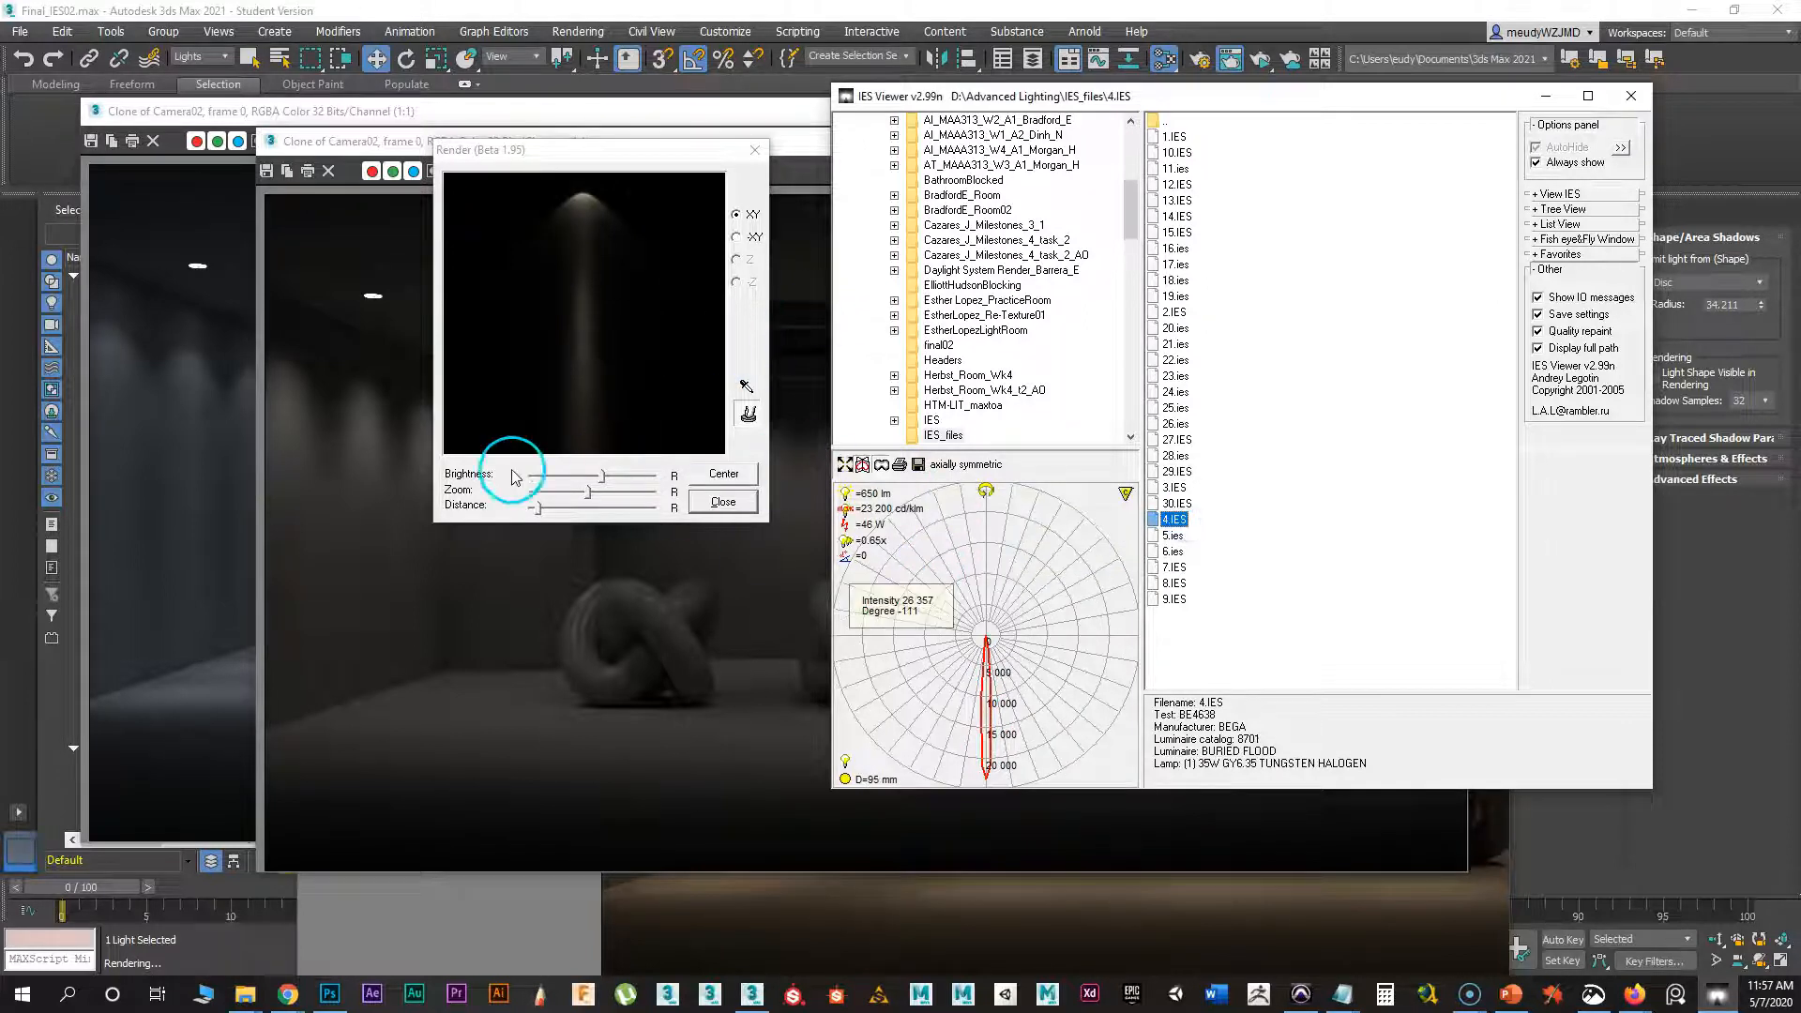
drag(602, 481, 633, 476)
click(1161, 529)
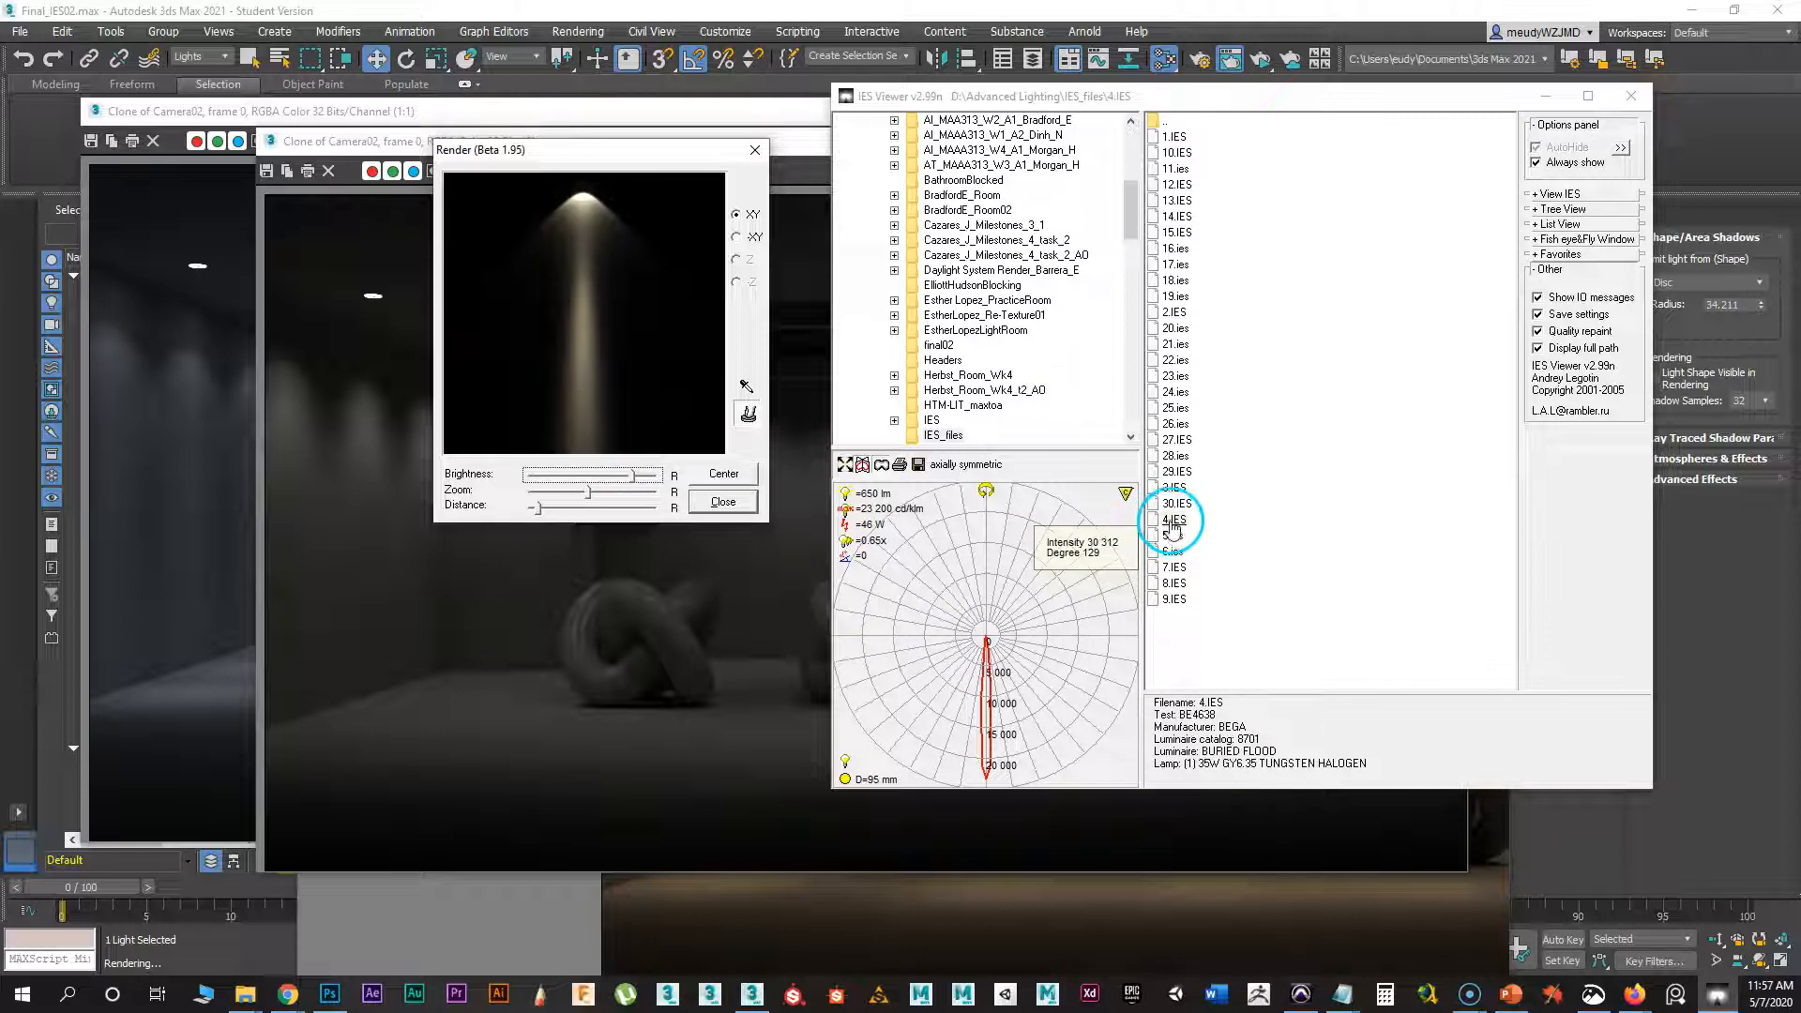
- Move IES Viewer clear of the cloned render and close the IES render preview
drag(1166, 97, 1124, 522)
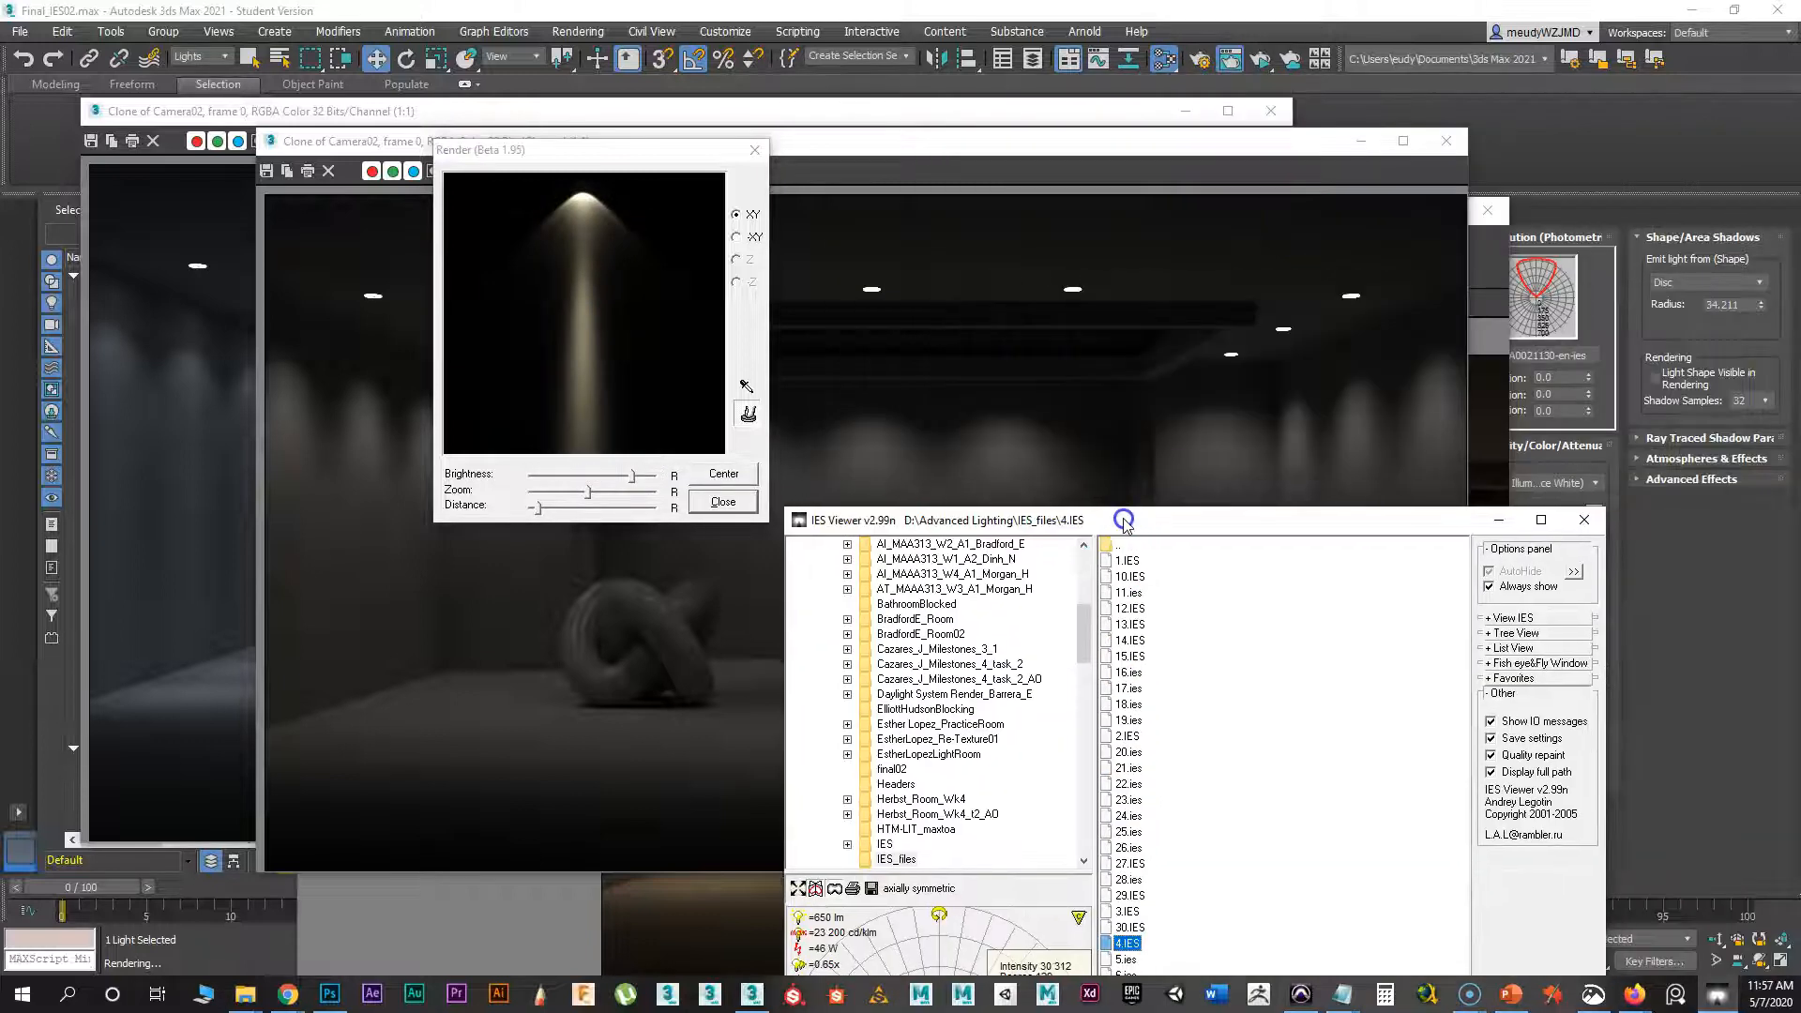
drag(654, 149, 593, 393)
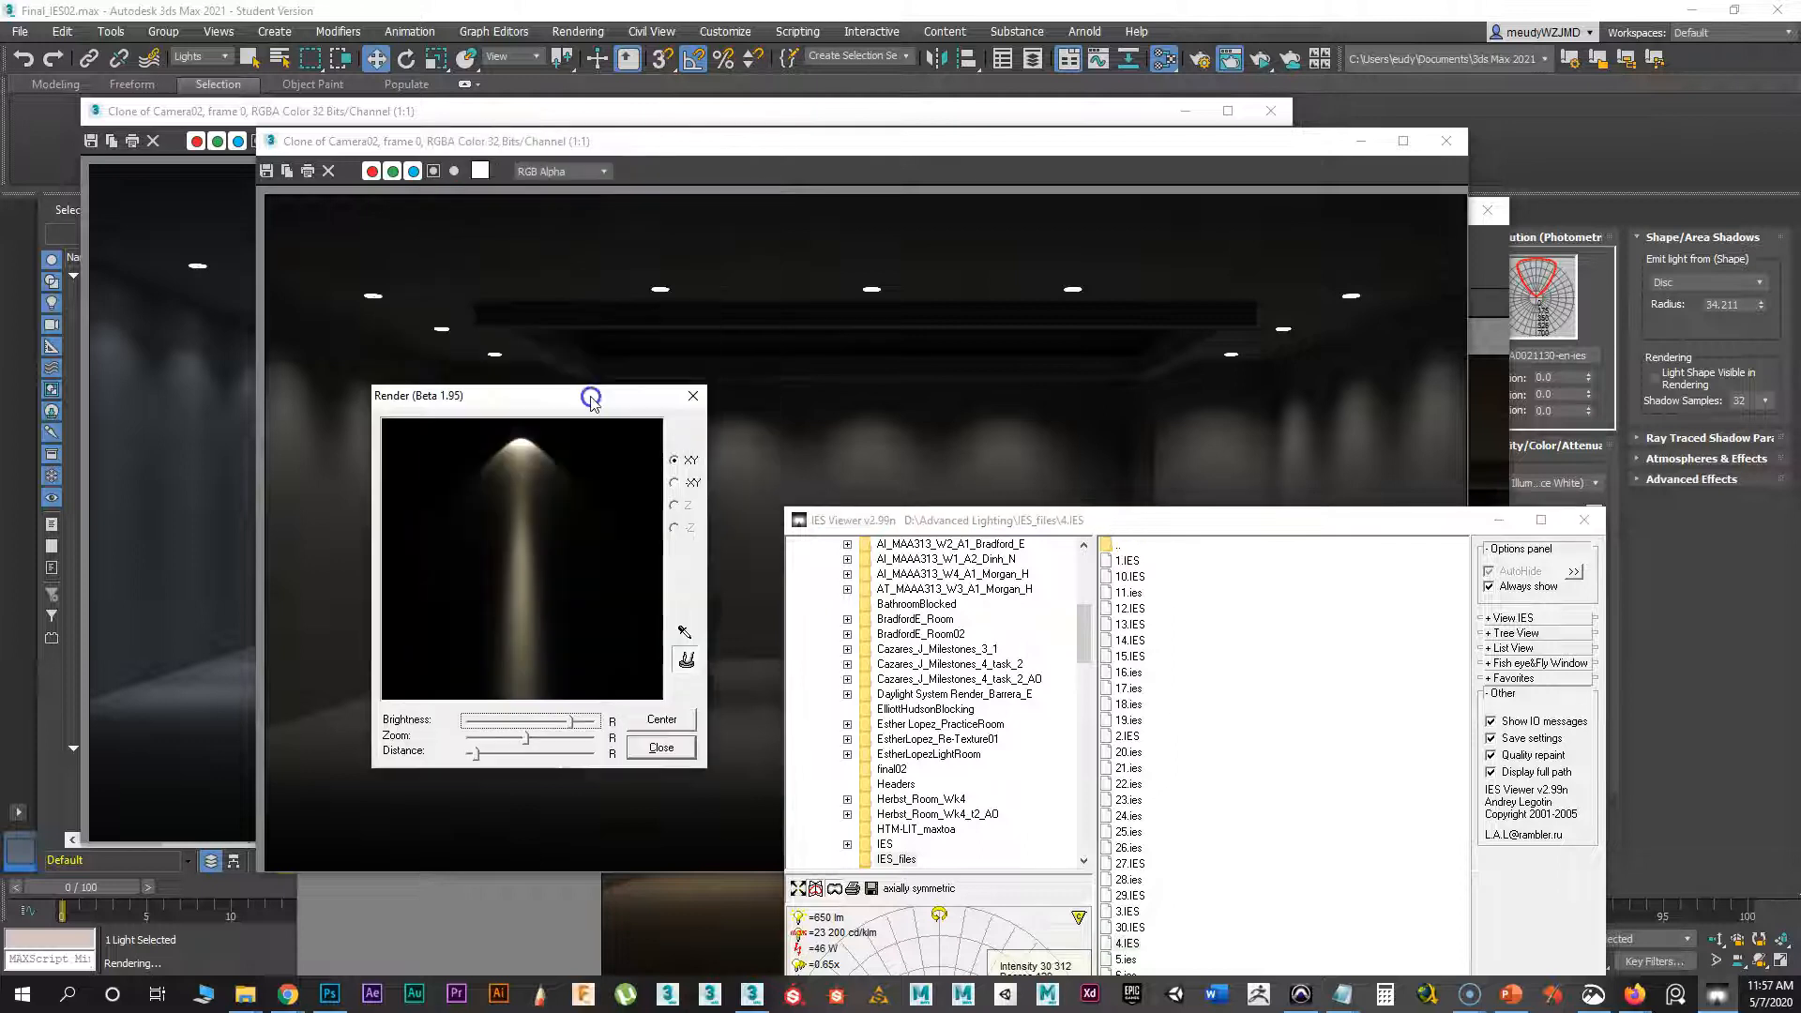
click(694, 402)
- Clear the cloned Camera02 render windows out of the way and close the ActiveShade window
drag(1201, 142, 946, 194)
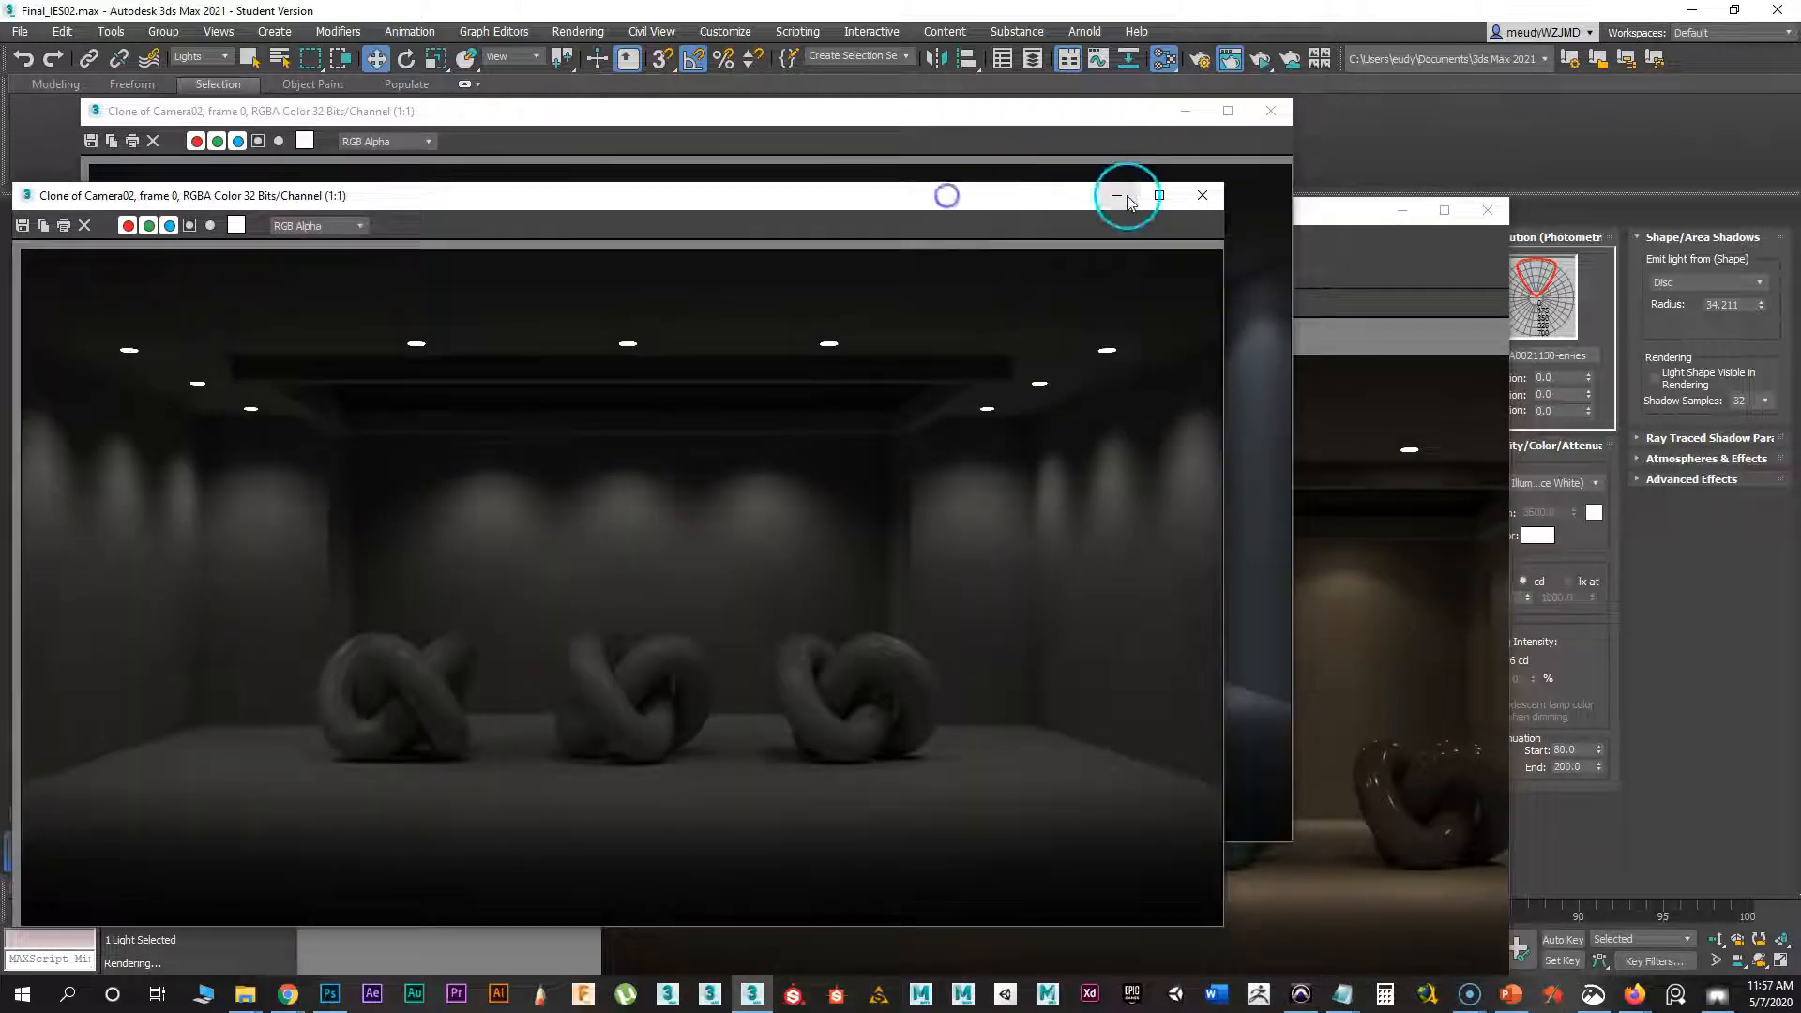
click(1126, 195)
click(1186, 111)
mouse_move(1350, 209)
mouse_down()
mouse_move(1154, 209)
mouse_move(467, 321)
mouse_up()
click(521, 317)
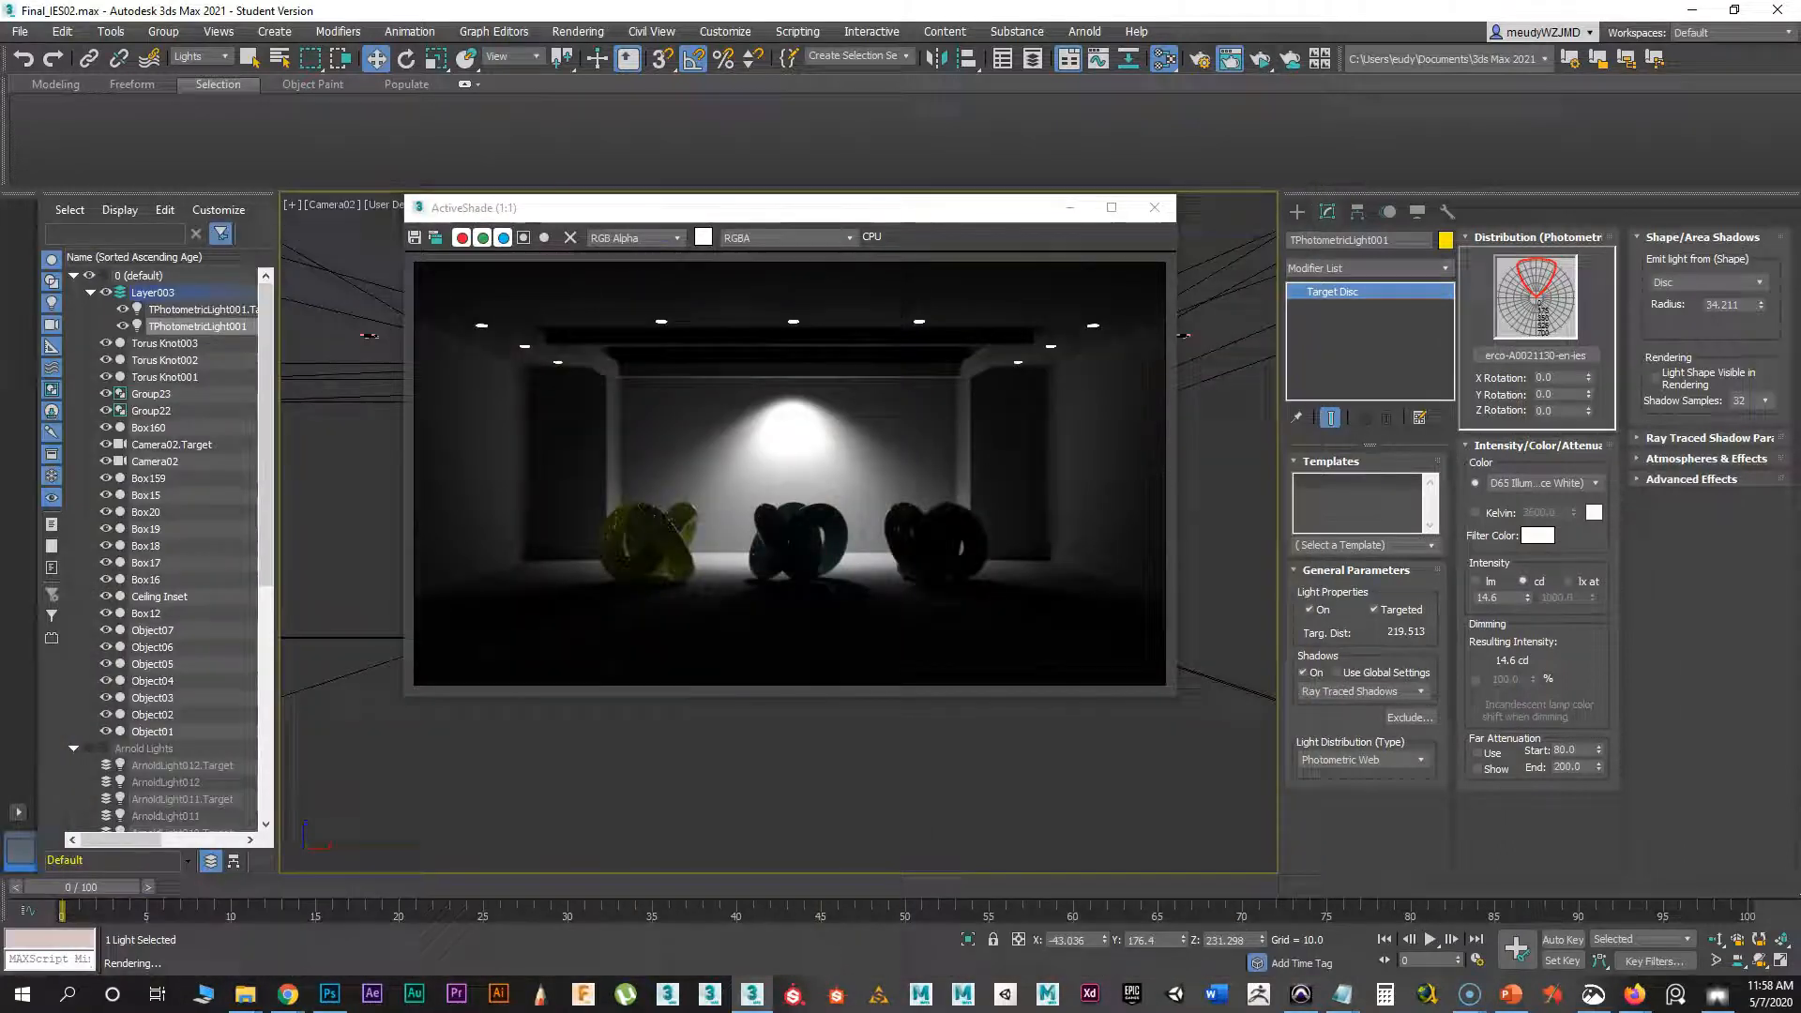
click(1154, 208)
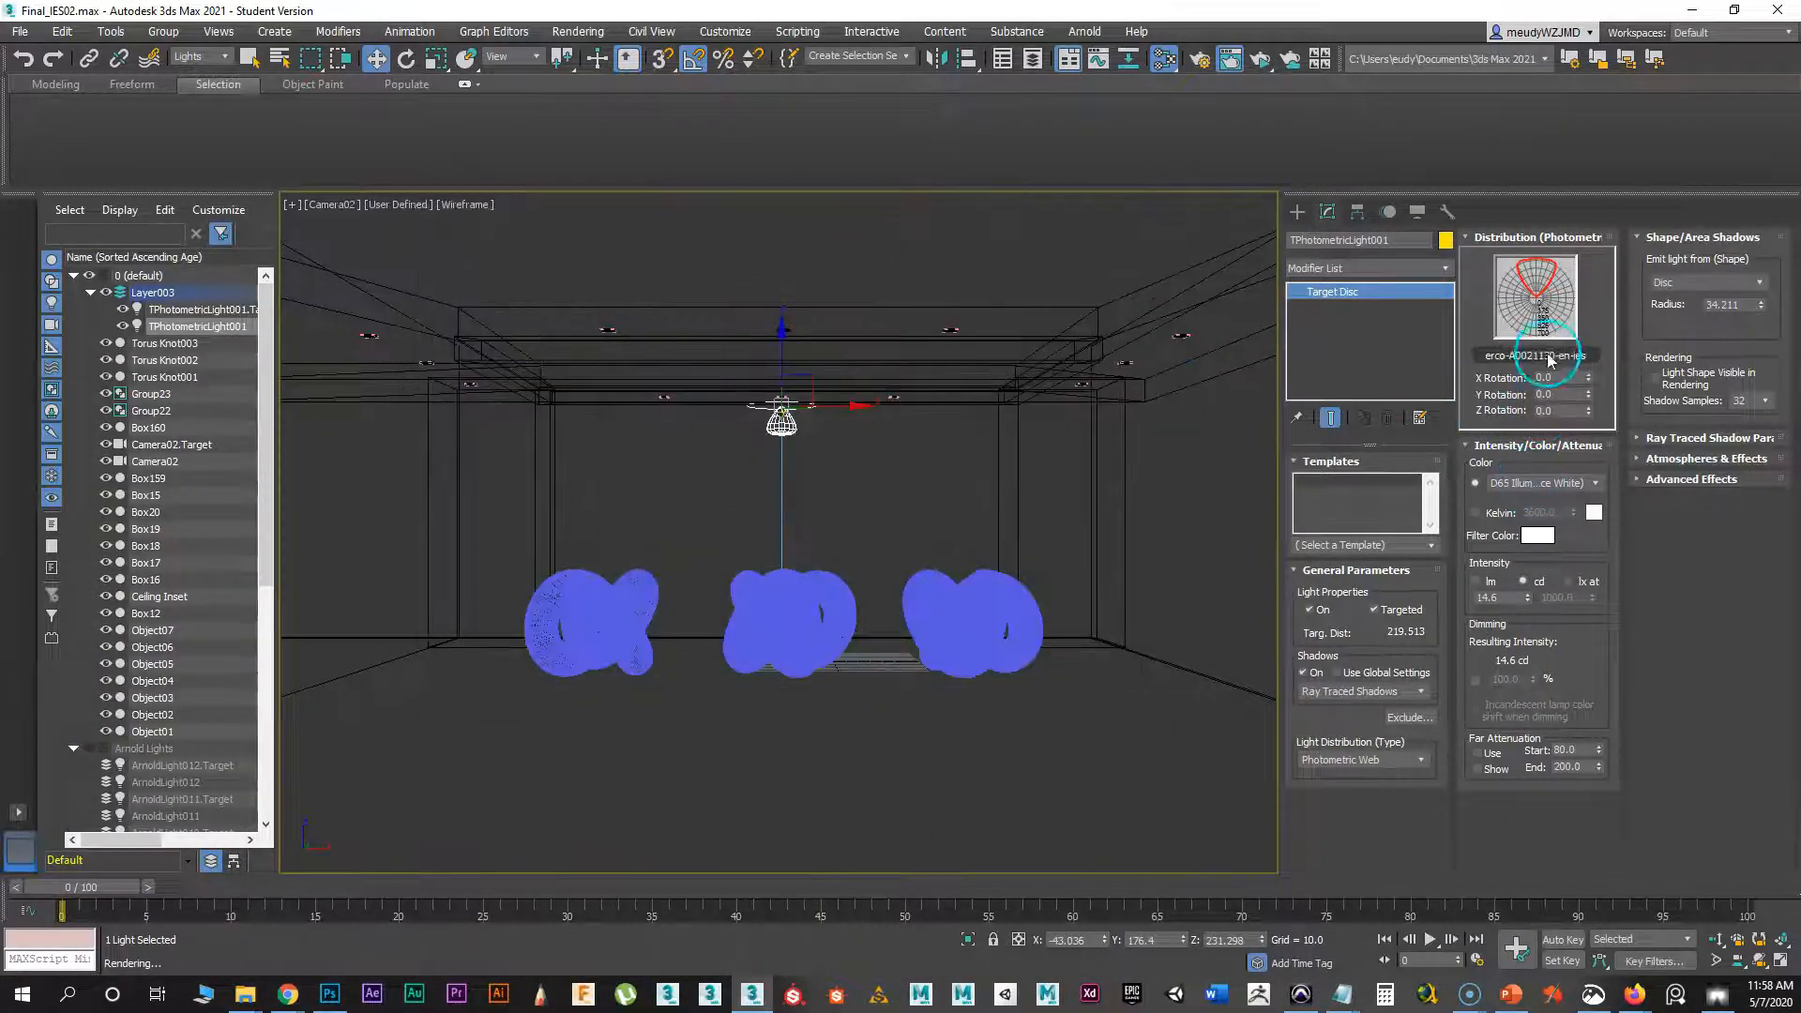
- Load 4.IES from the IES_files folder in Advanced Lighting as the light's photometric web distribution
click(1541, 353)
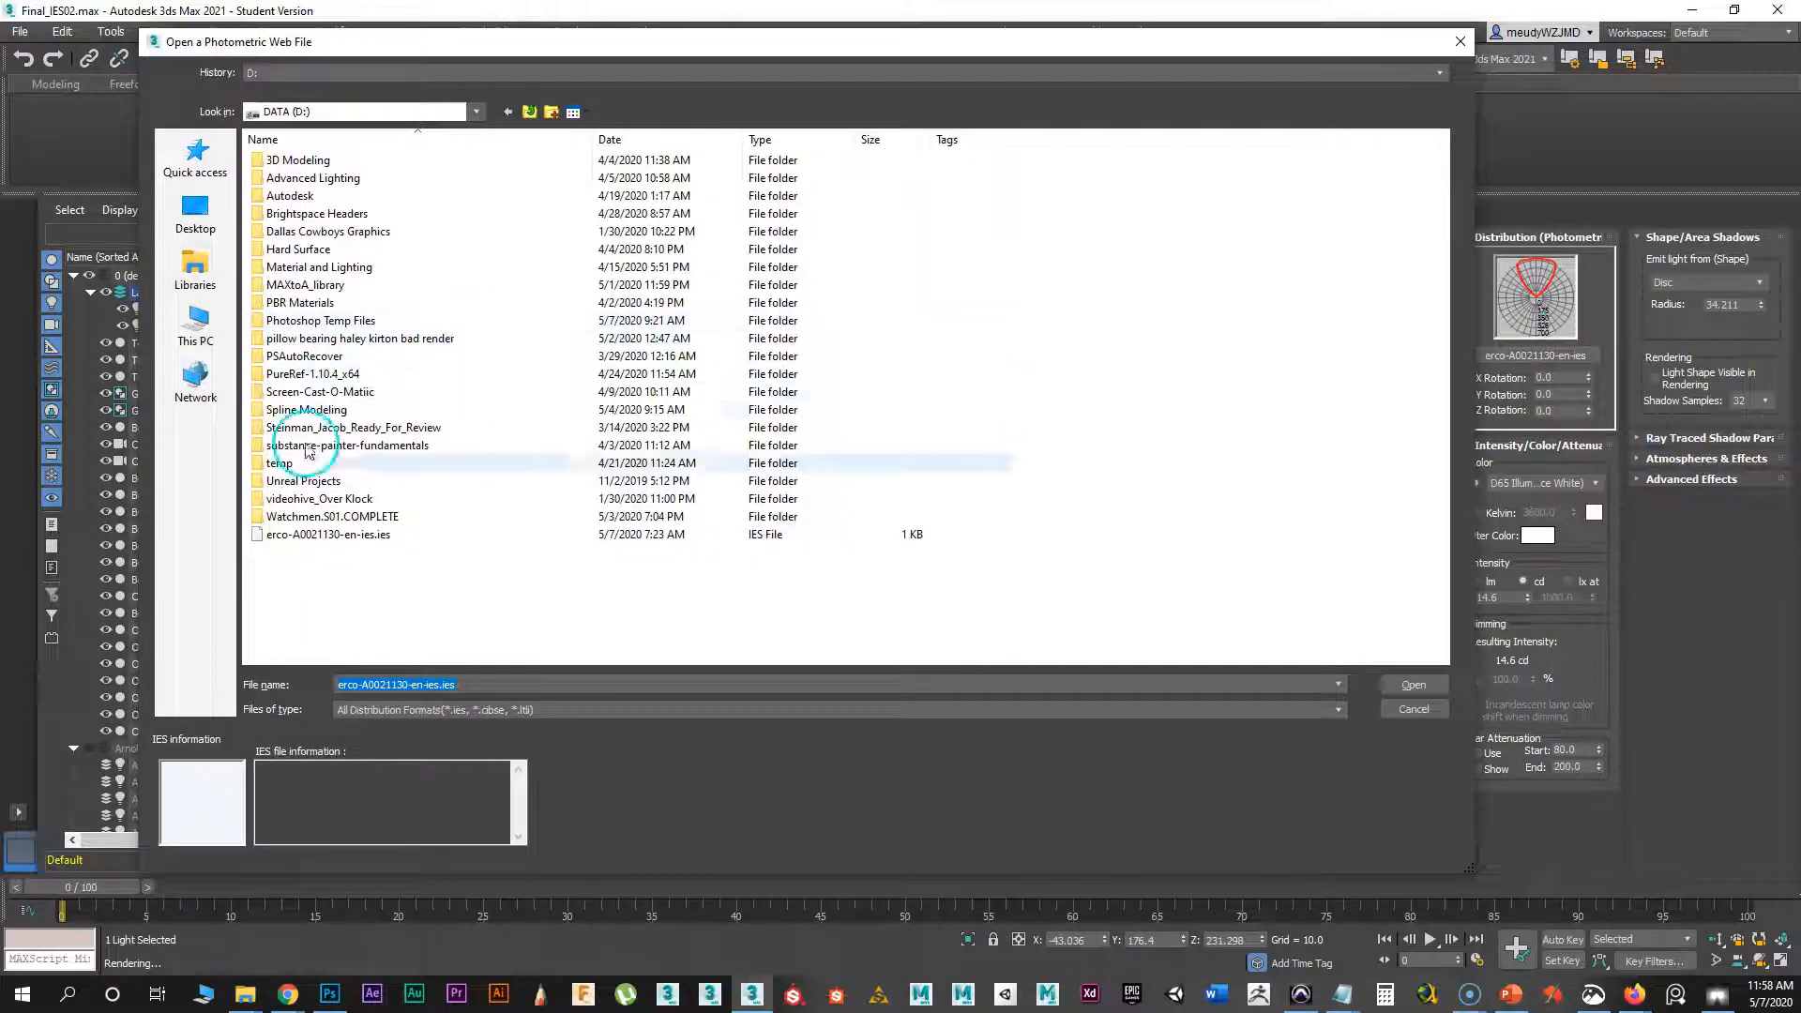
double_click(340, 179)
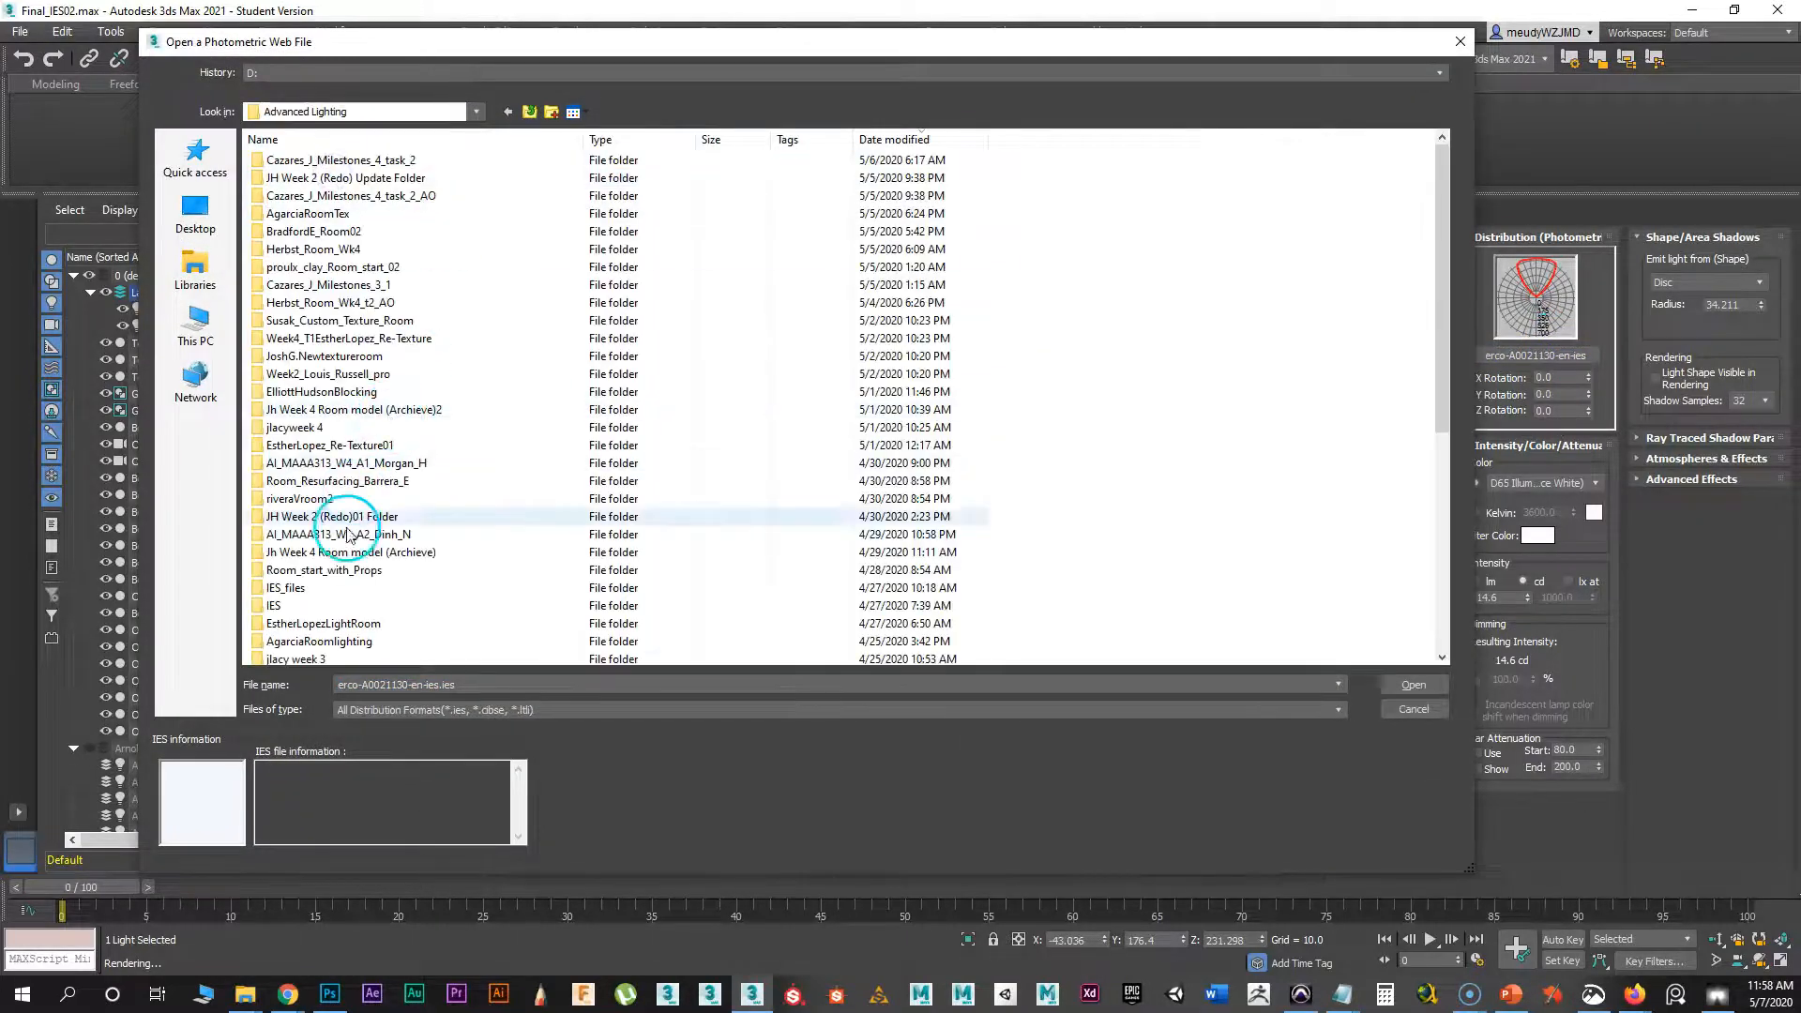
click(280, 606)
double_click(287, 588)
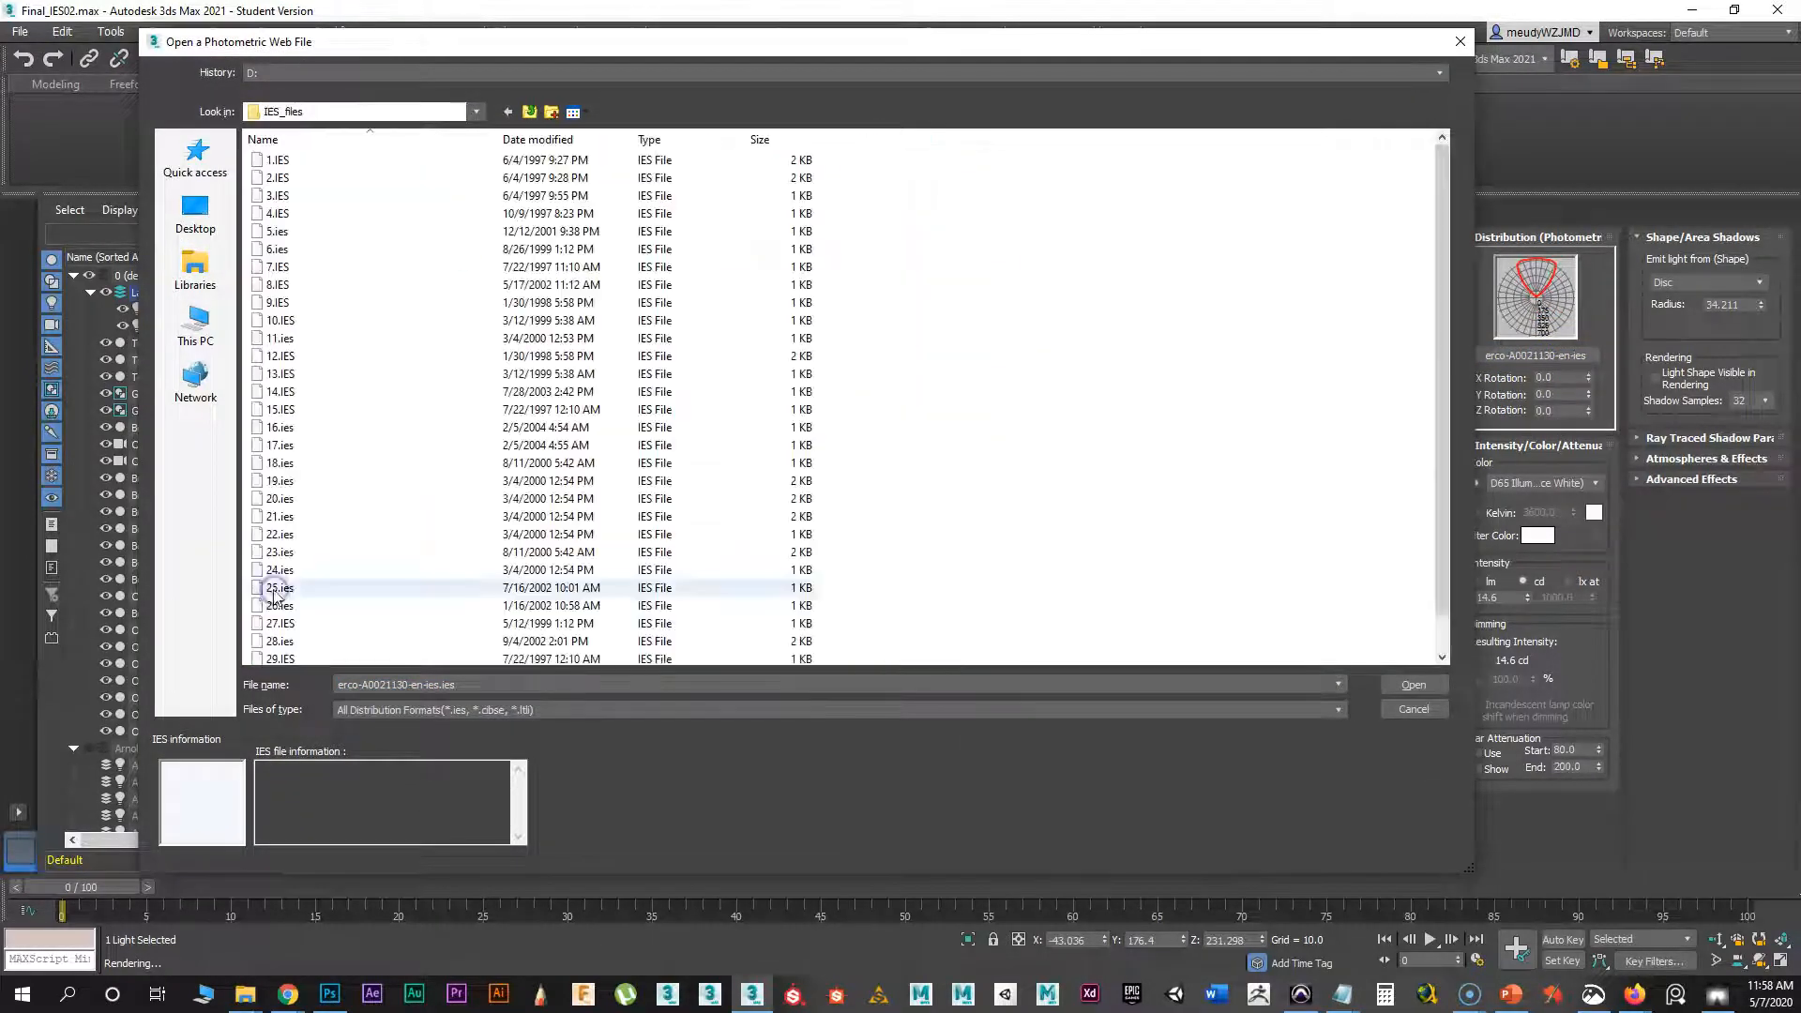
click(1343, 993)
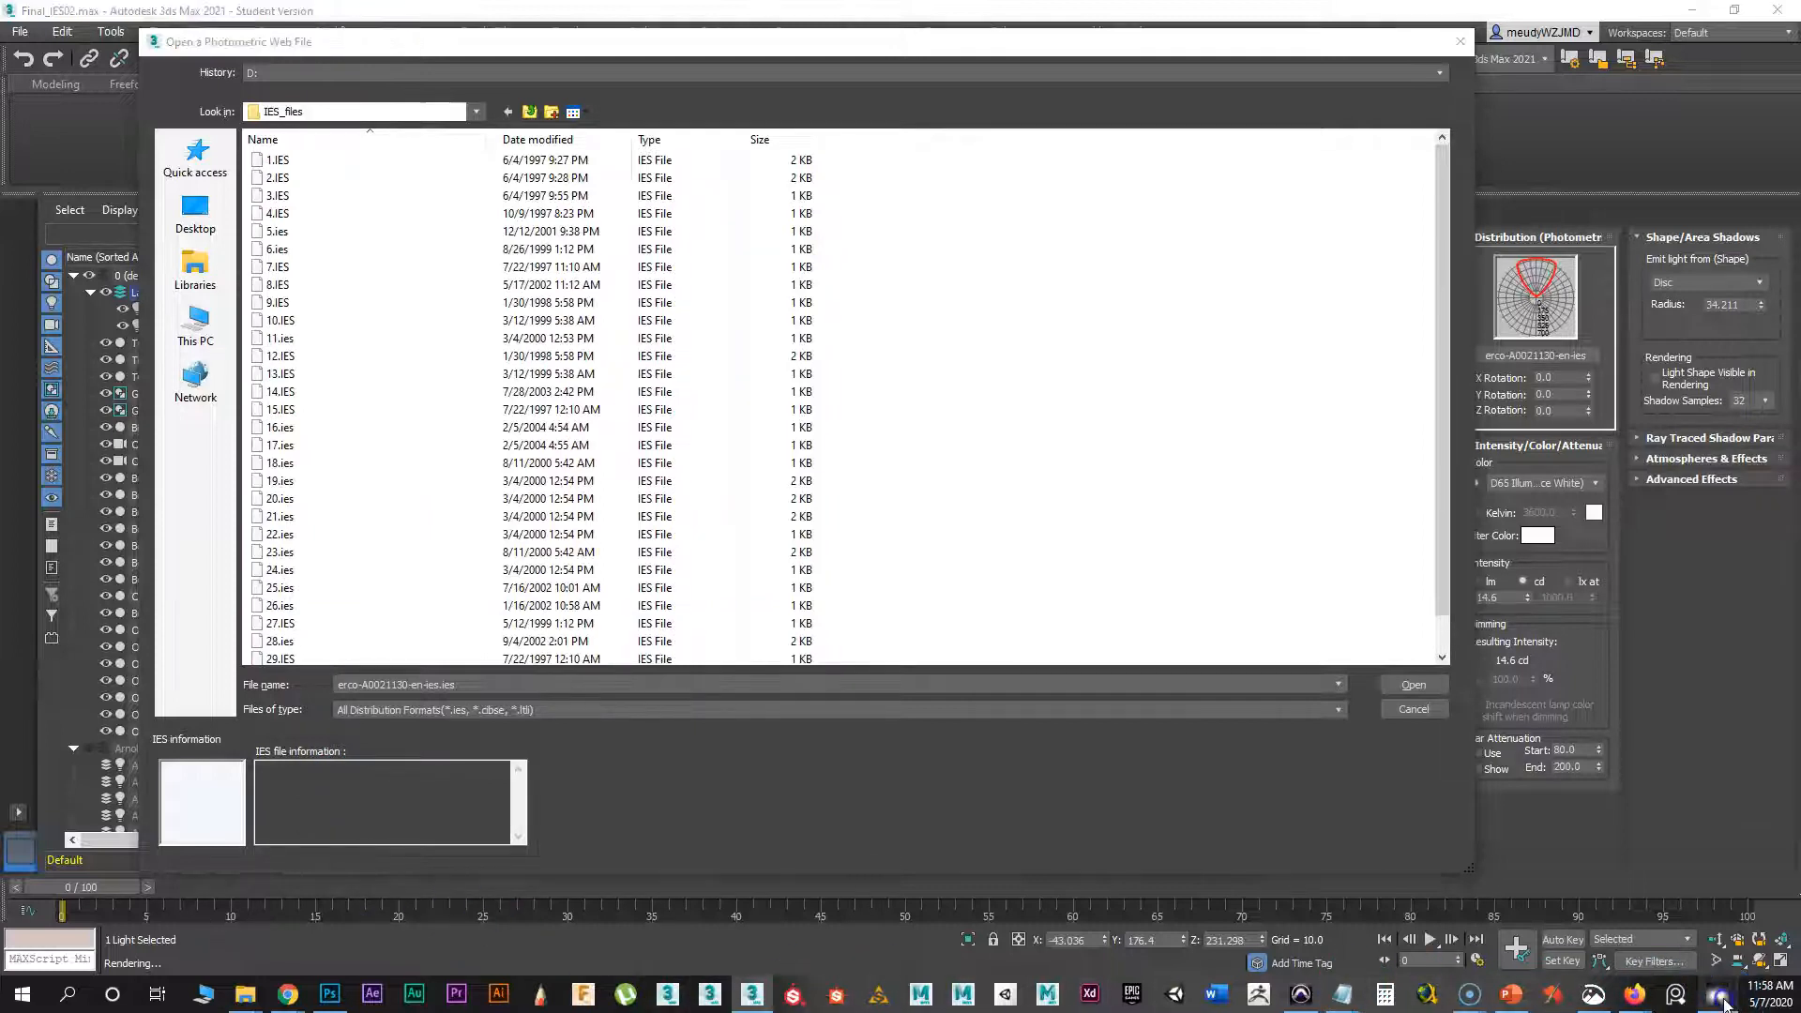
click(764, 53)
click(265, 197)
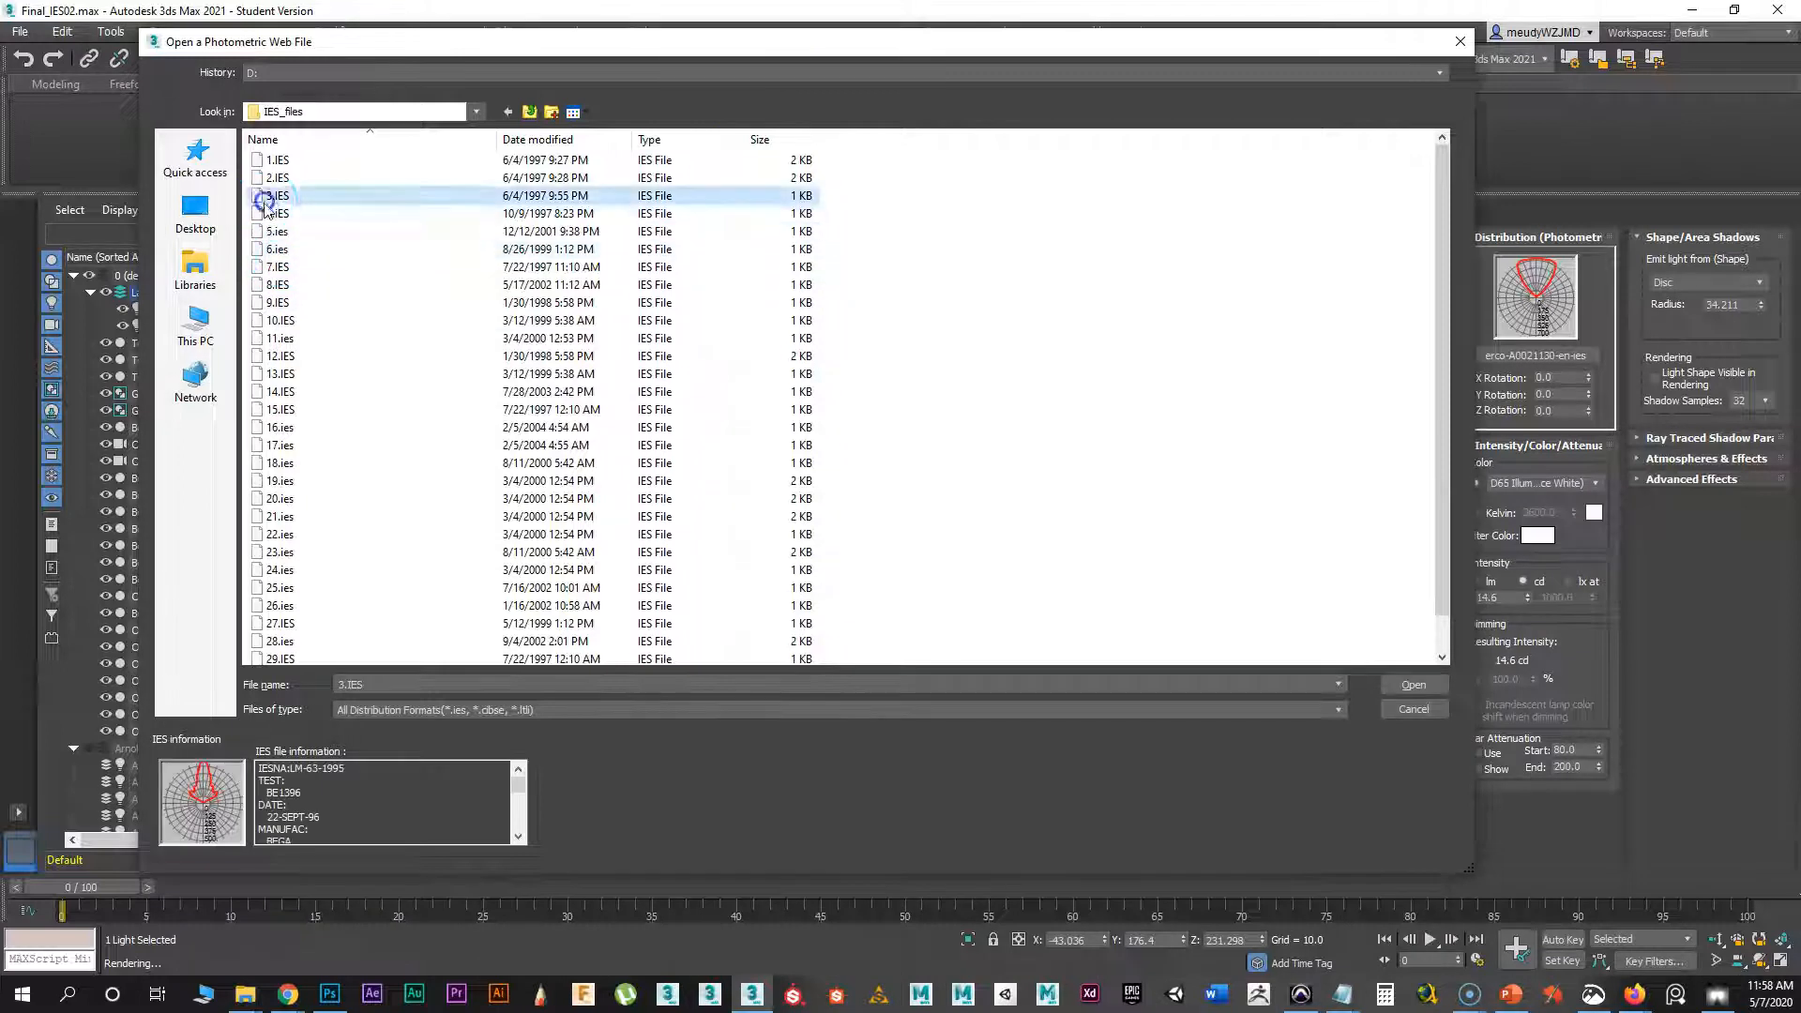
click(258, 213)
click(1398, 684)
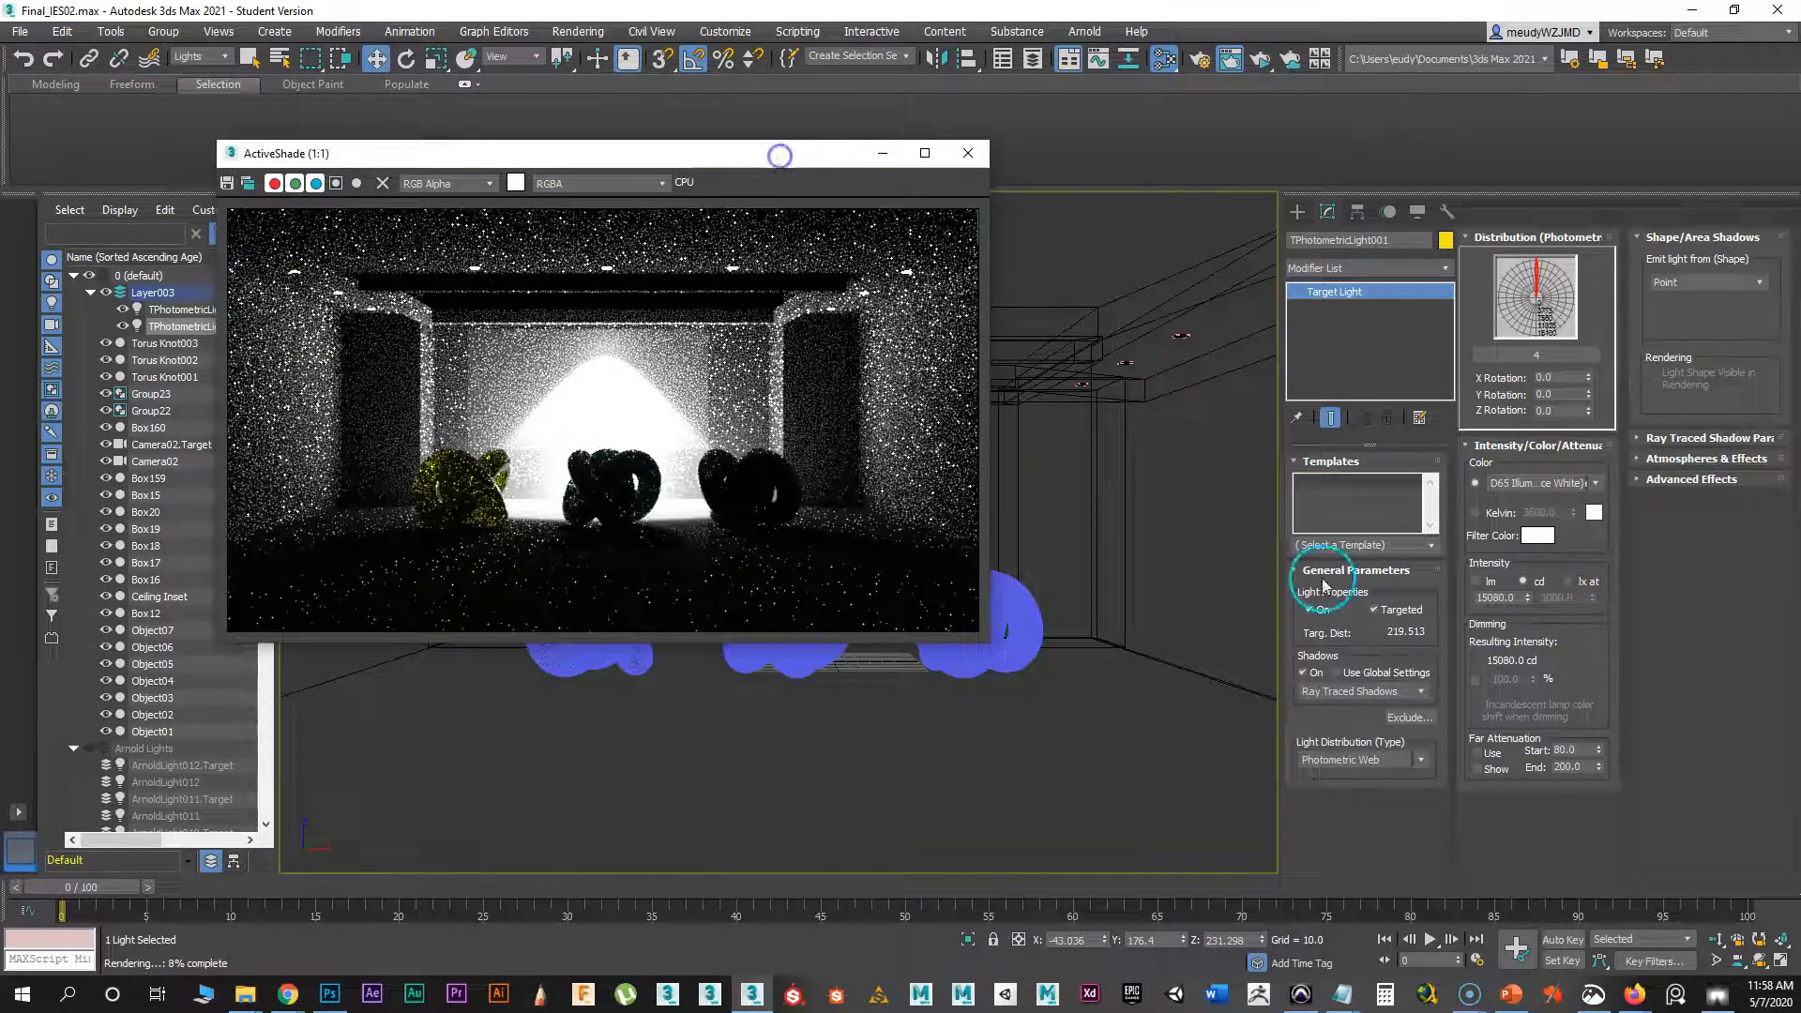
- Set the light's intensity to 1000 cd and reduce it further to 734 cd
click(1528, 601)
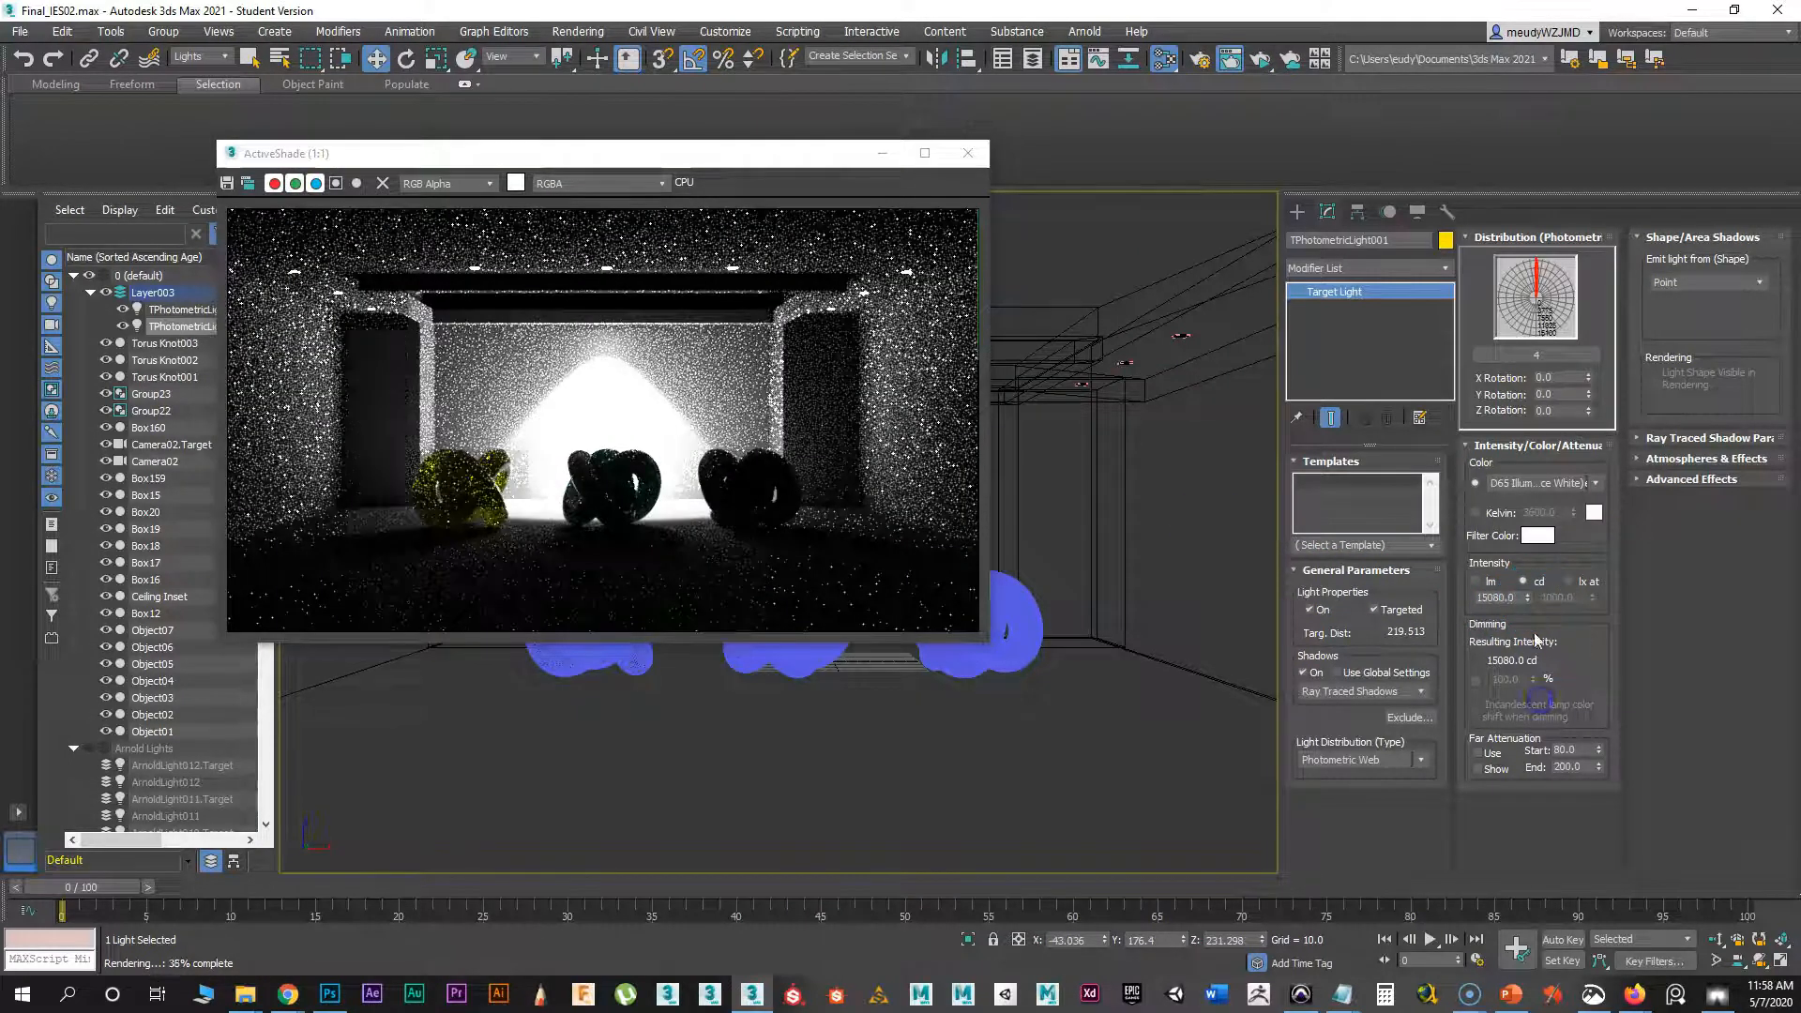
drag(1527, 597, 1386, 555)
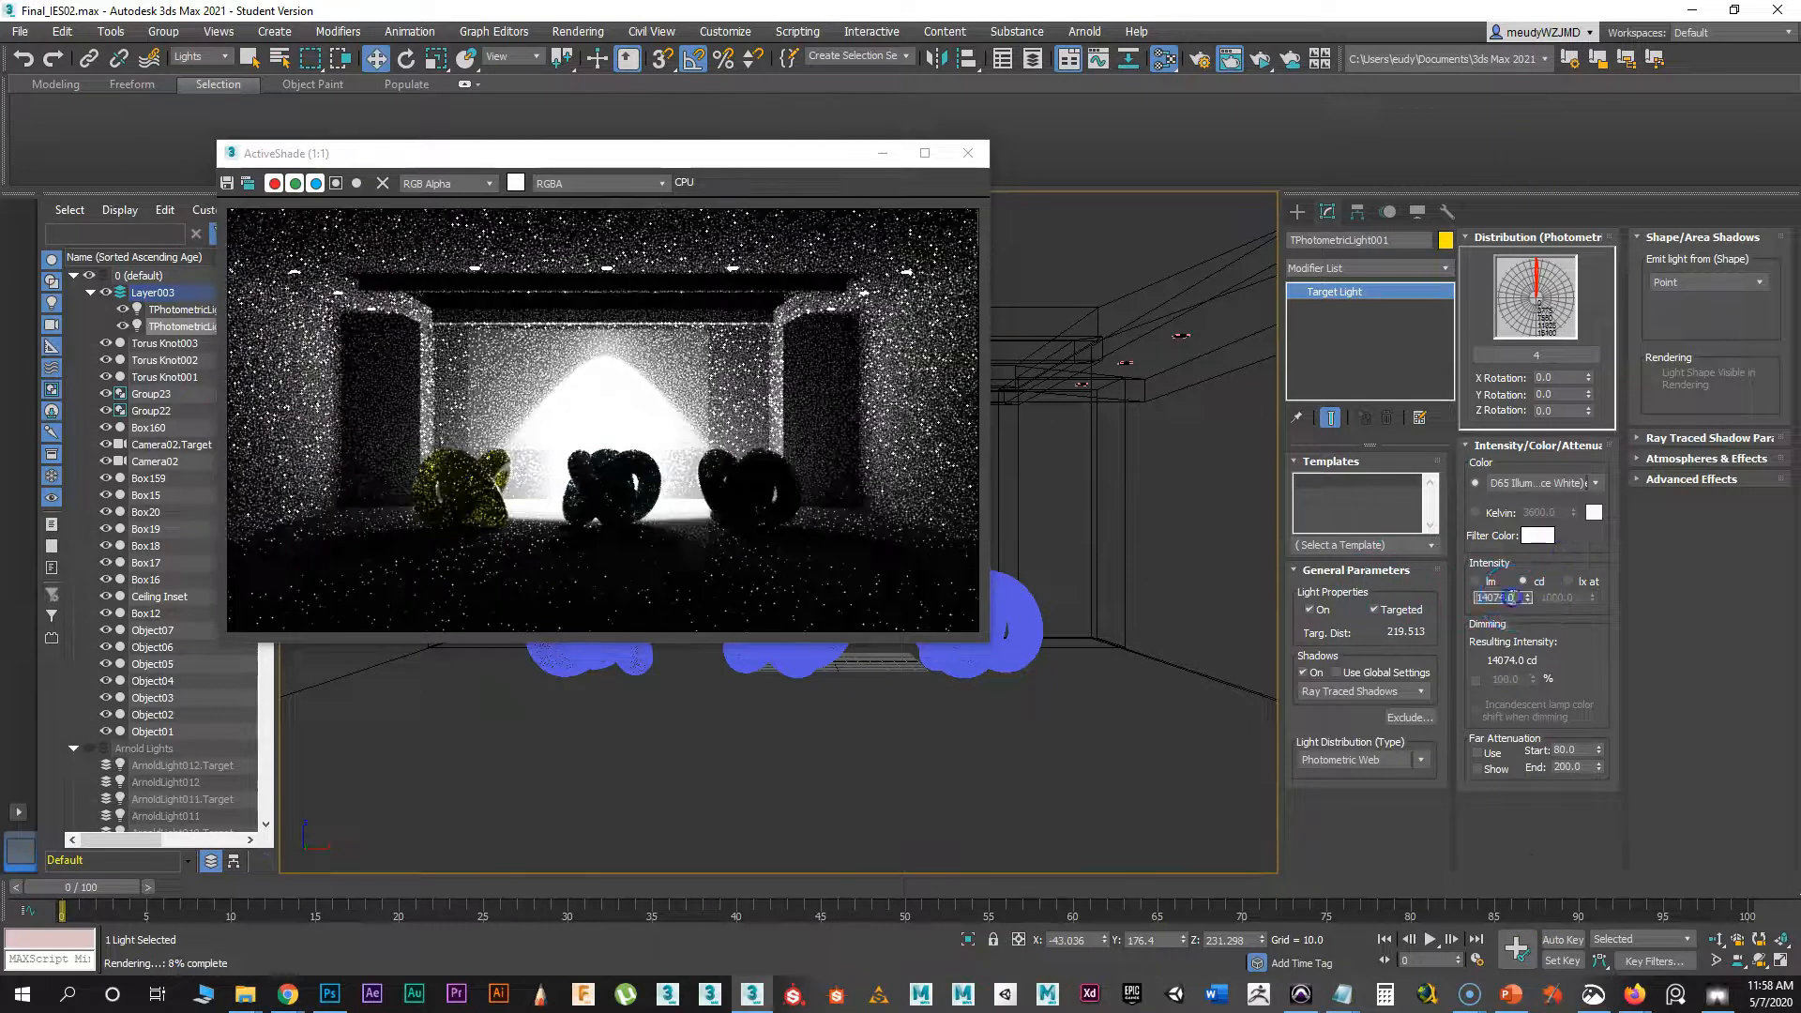
text(10)
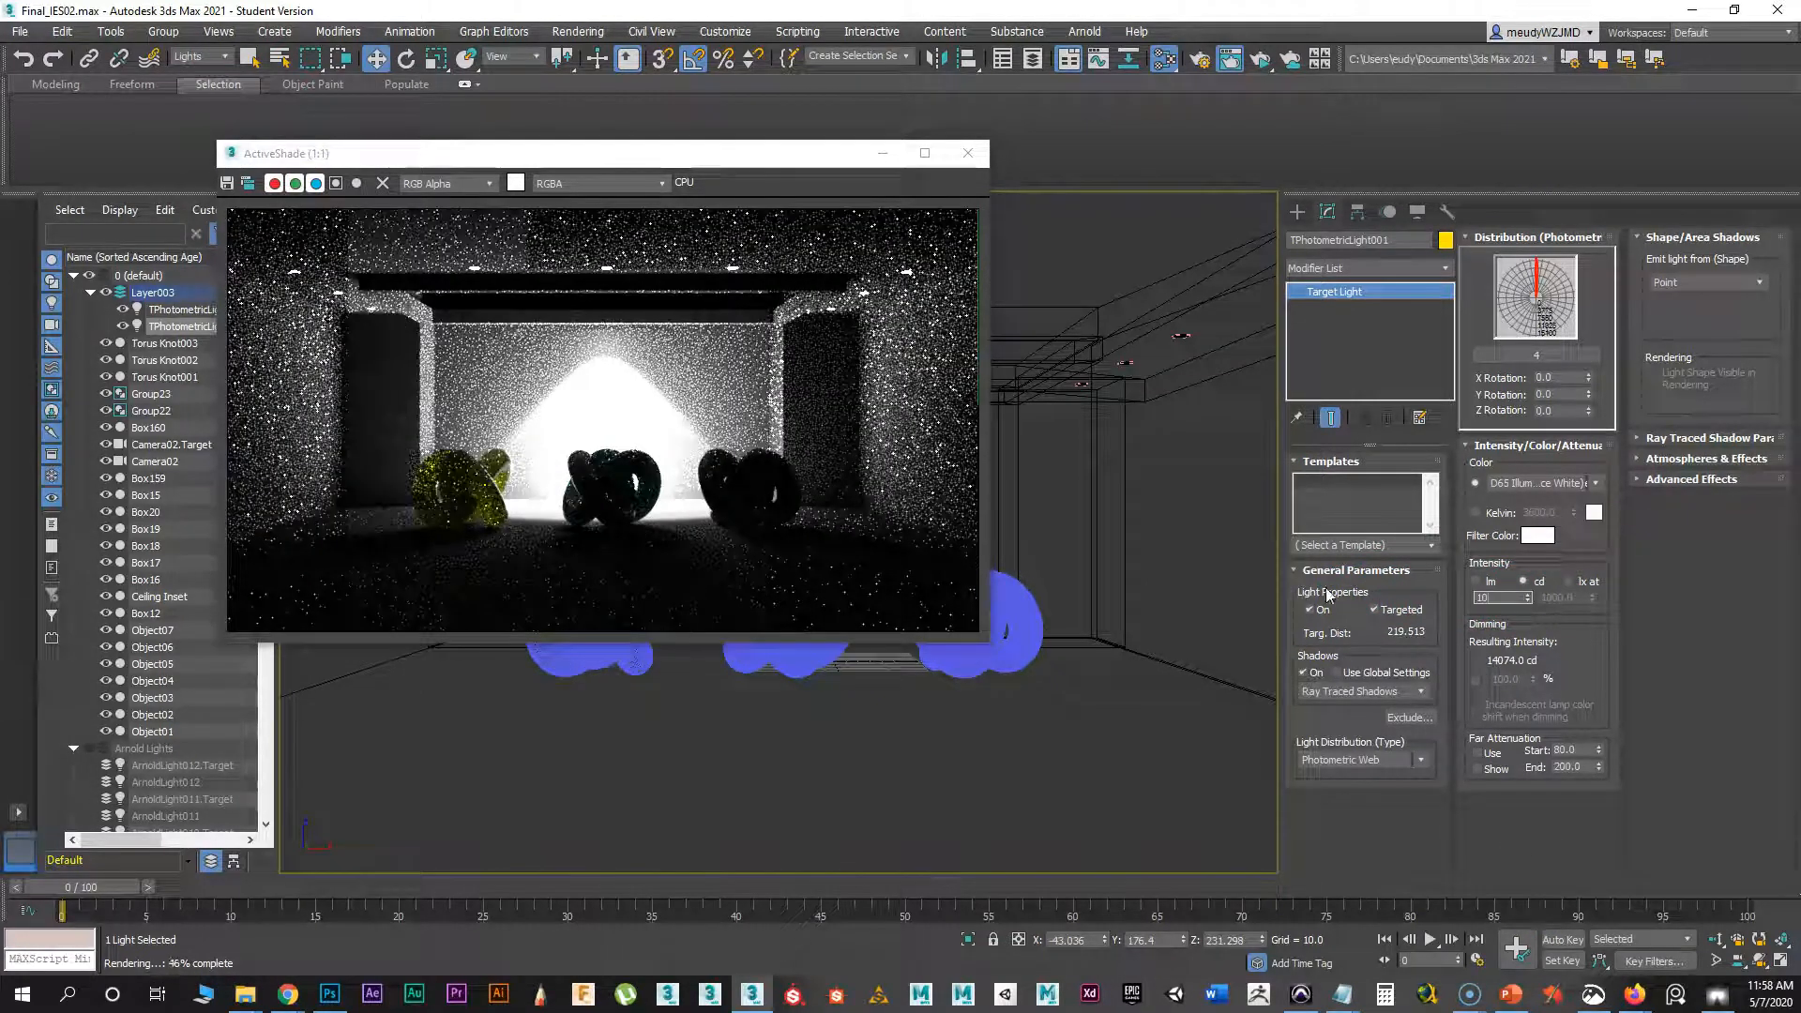
text(00)
key(Return)
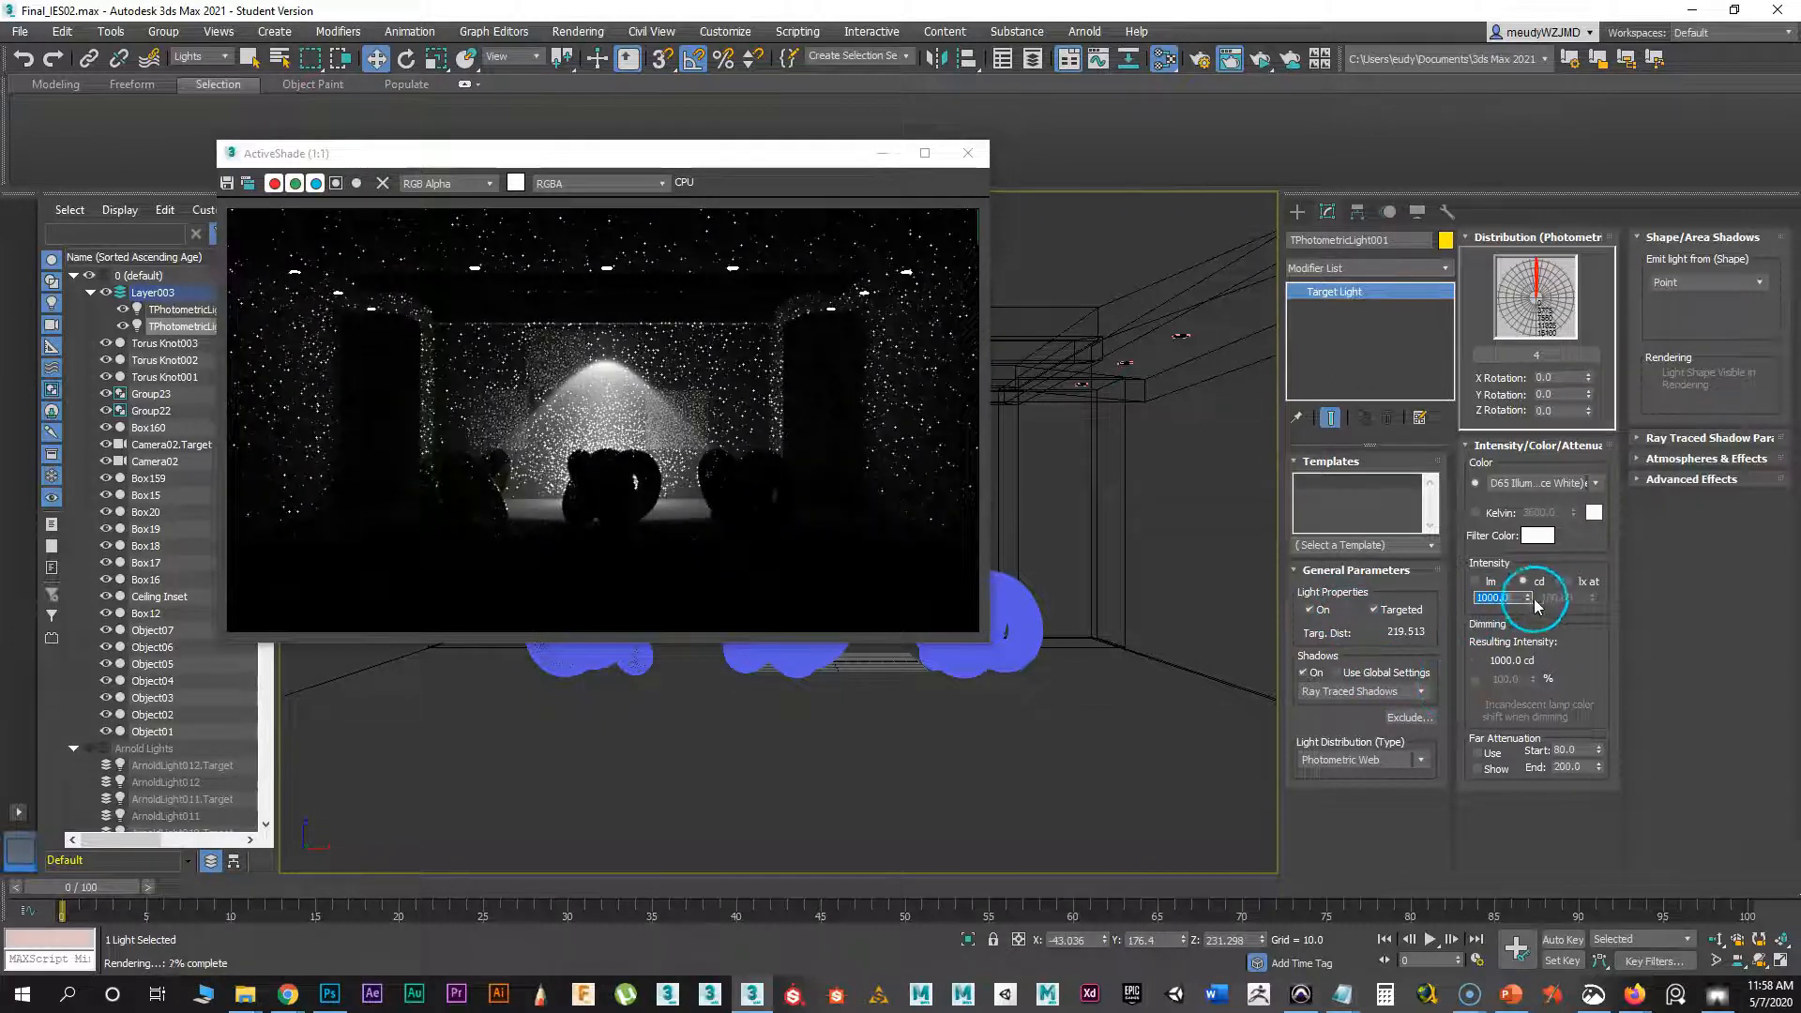
drag(1526, 603, 1546, 847)
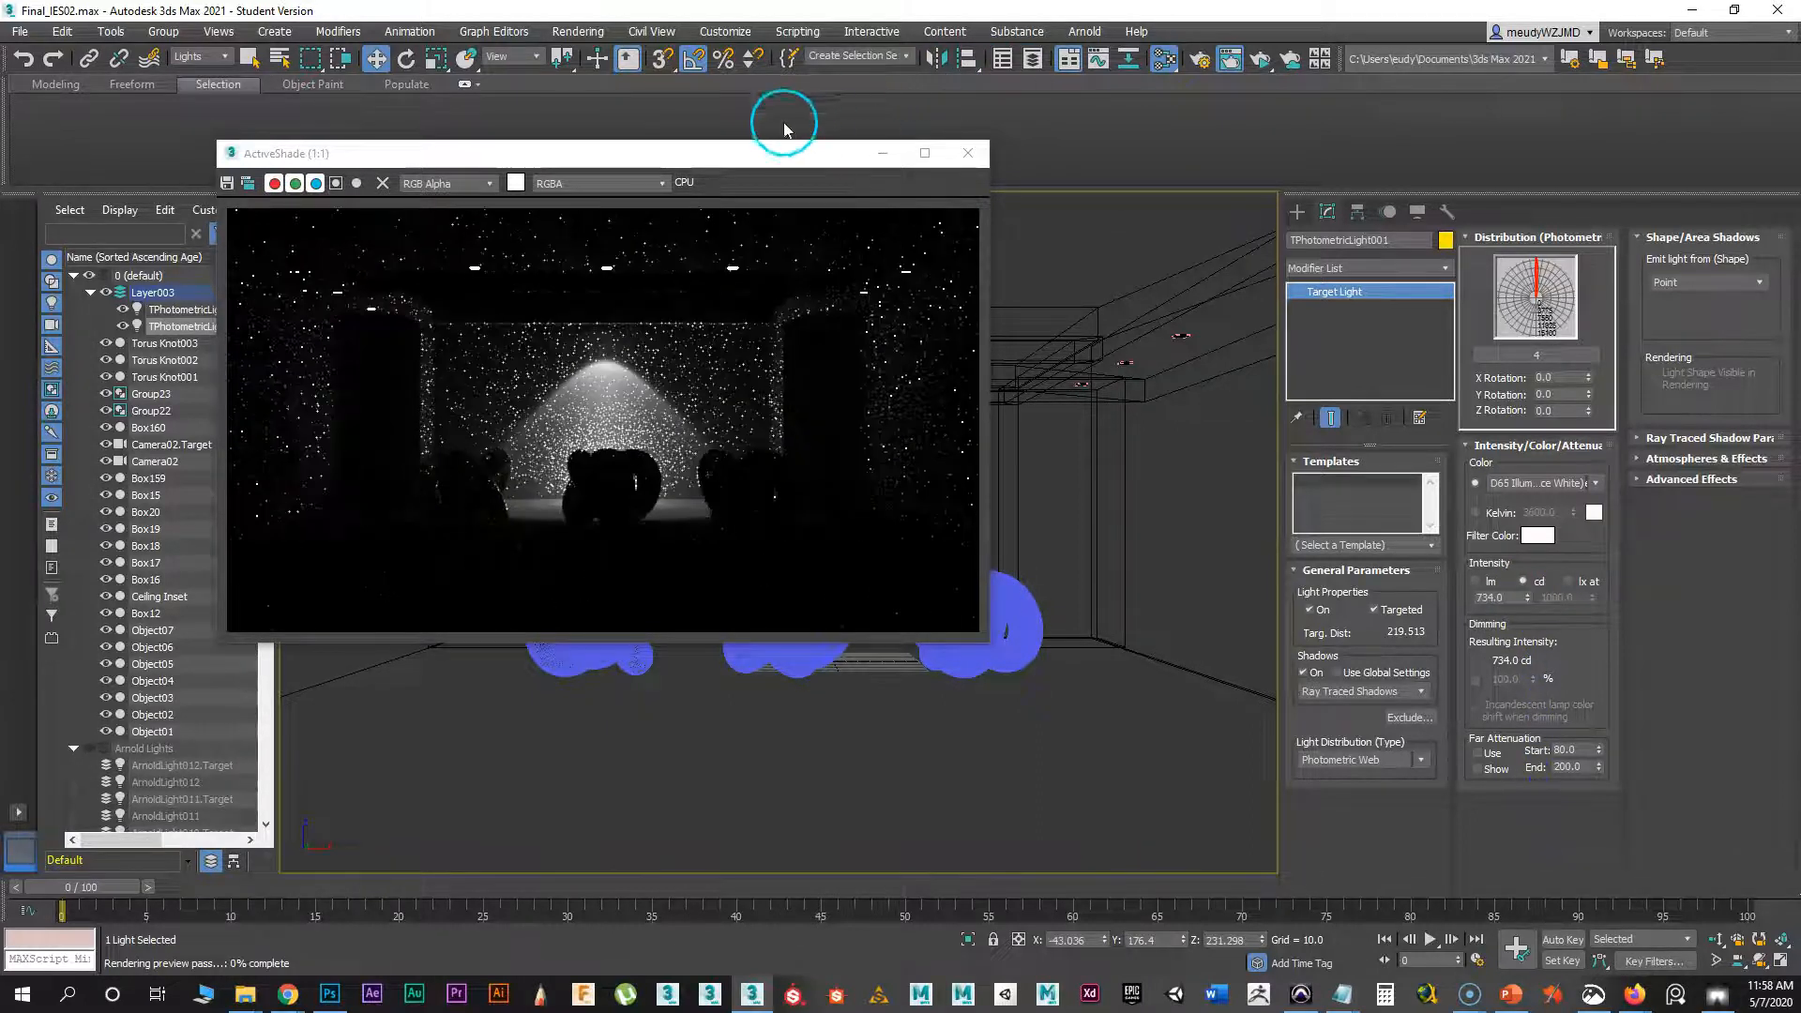
- Uncover the viewport, move the light and its target closer to the back wall in the Right view, and return to Camera02
drag(763, 153, 770, 599)
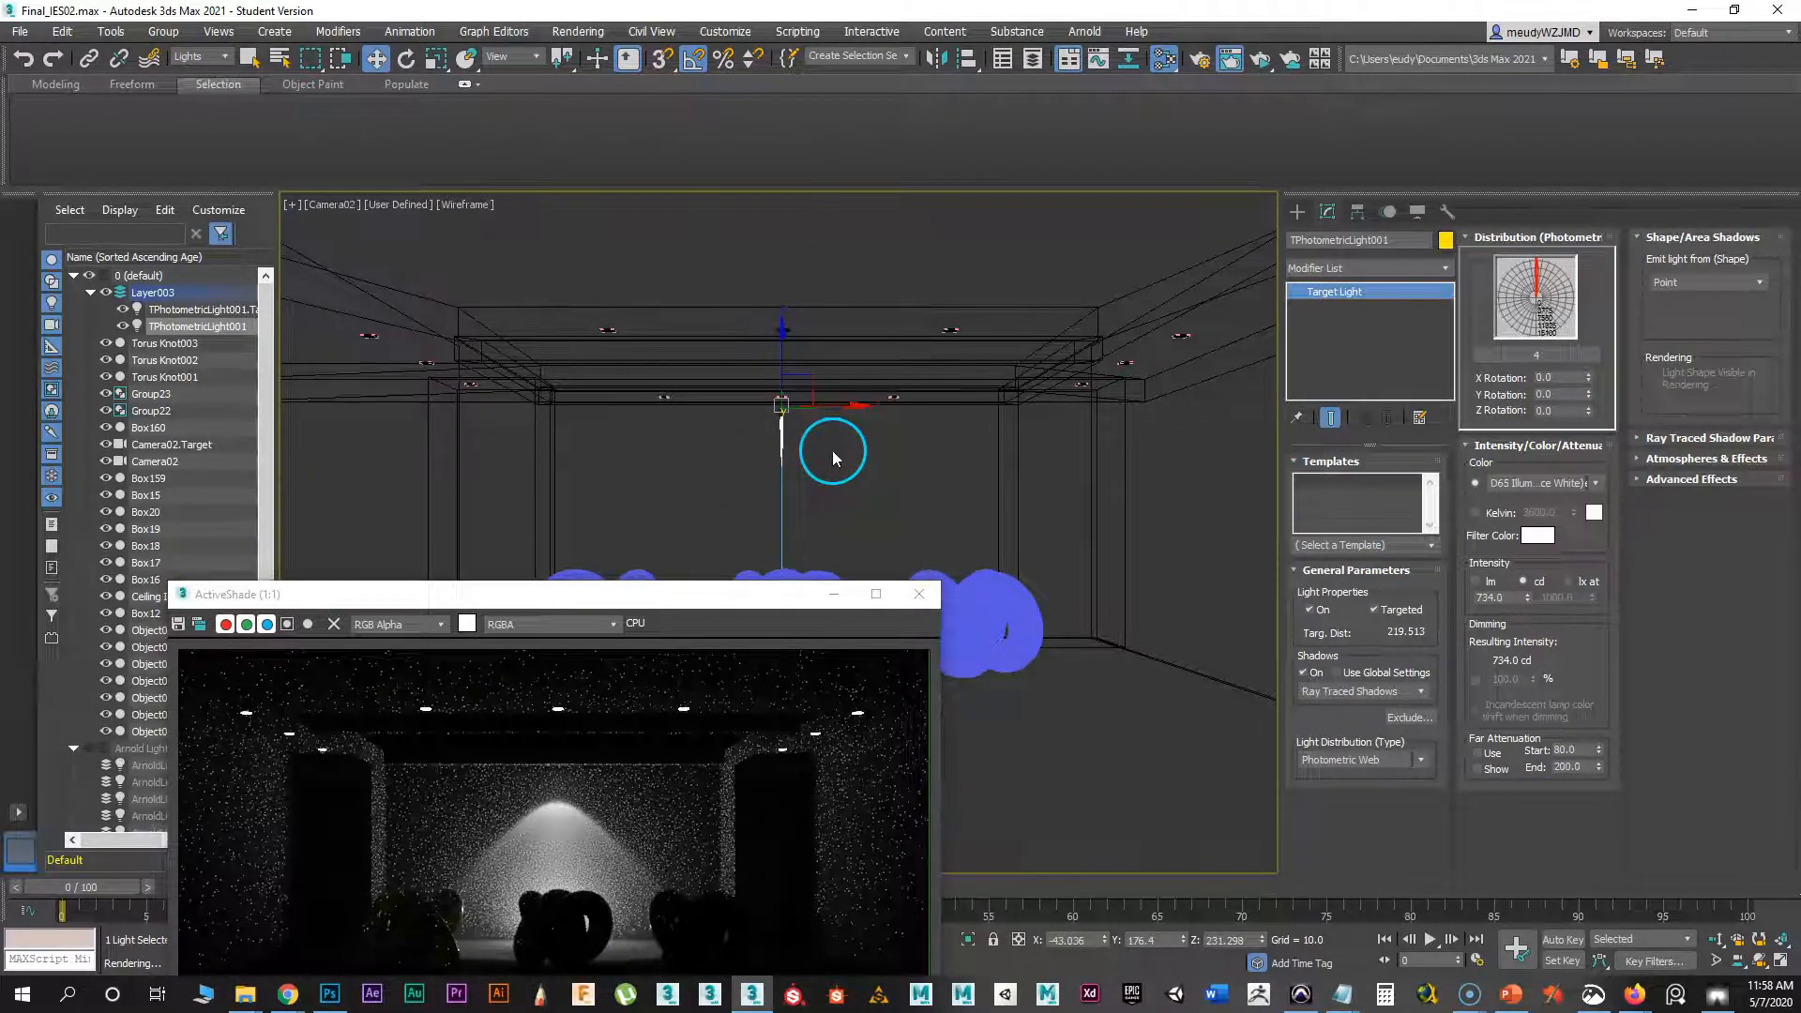
click(833, 452)
key(v)
key(f)
scroll(869, 506, down, 4)
middle_drag(792, 471, 872, 496)
scroll(908, 381, down, 2)
scroll(909, 383, up, 2)
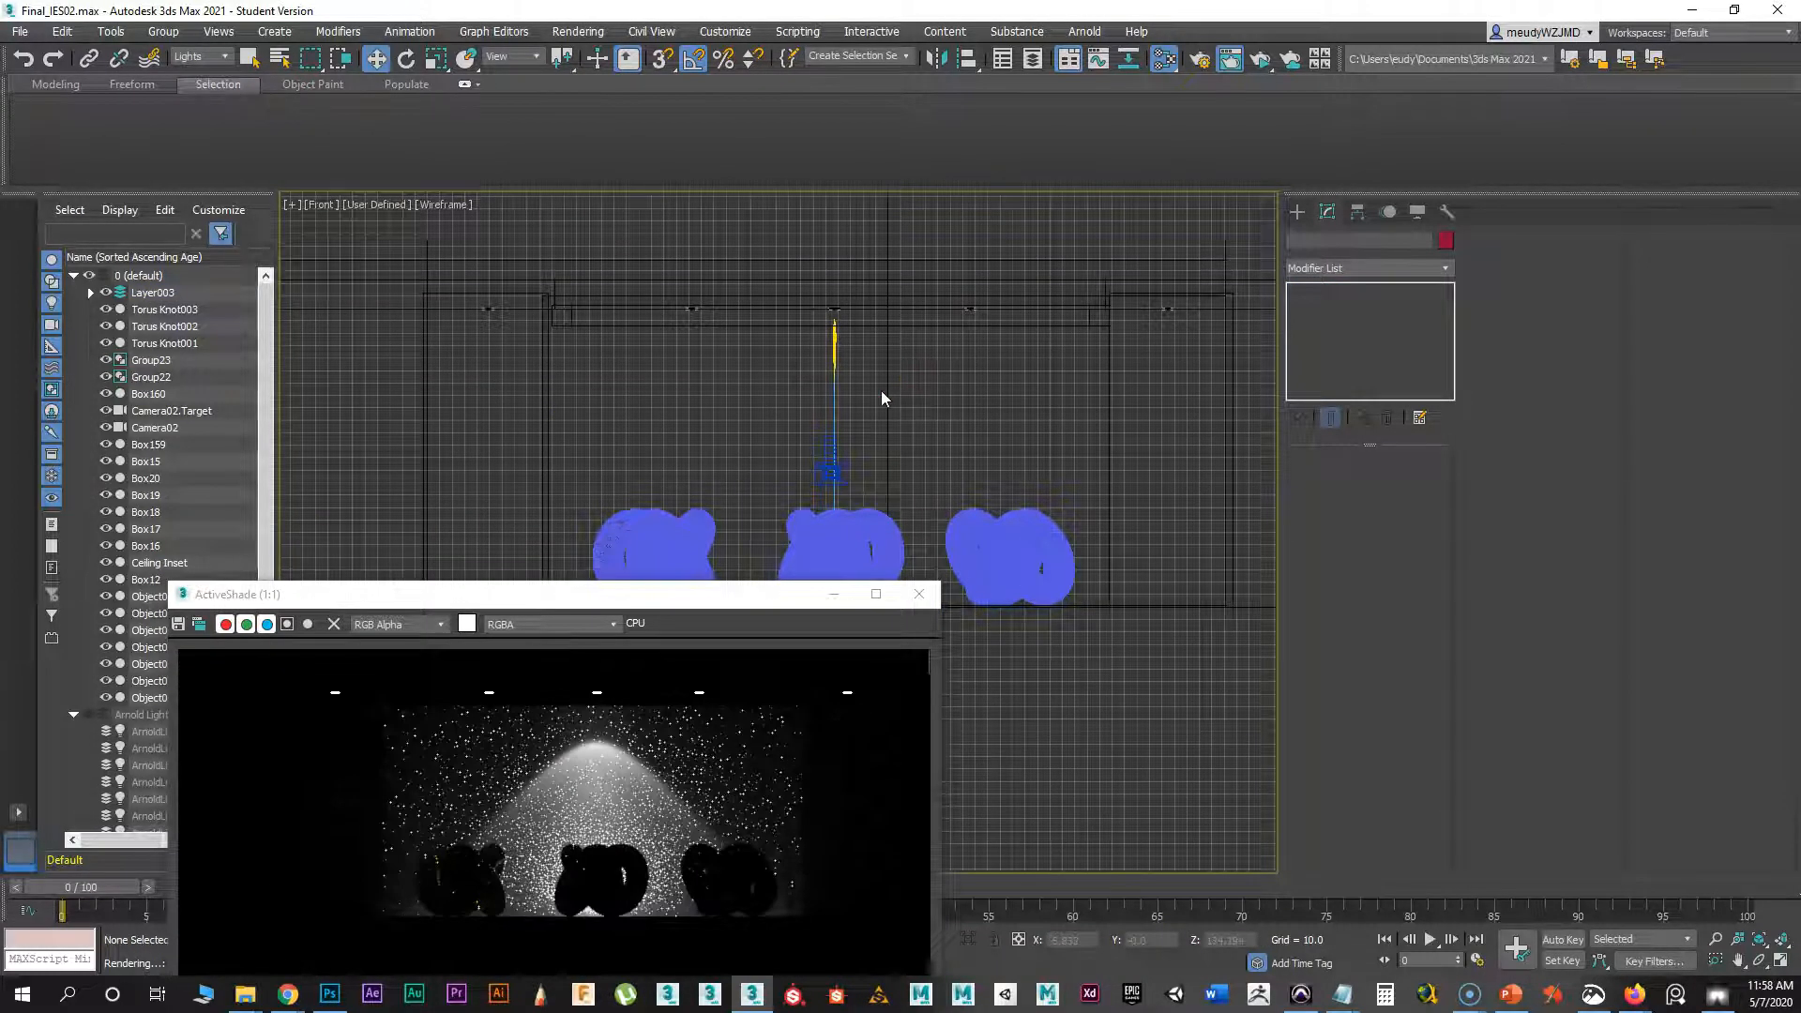
key(v)
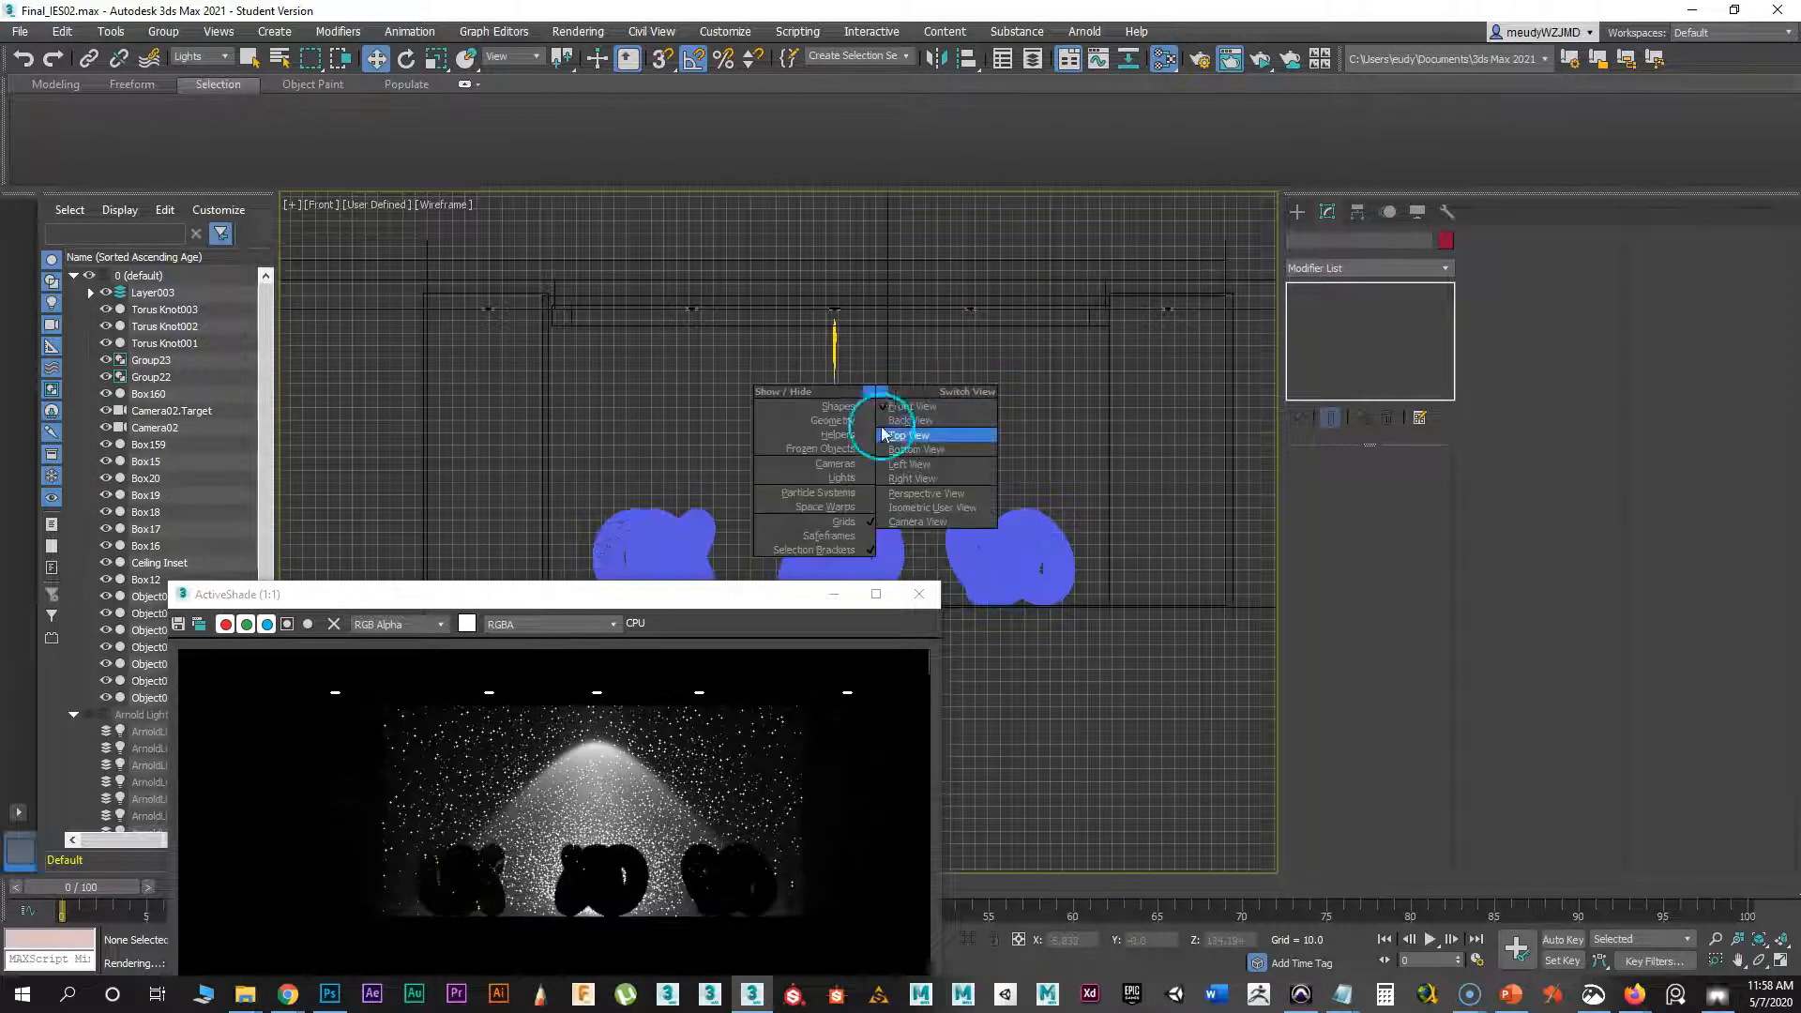
click(919, 477)
scroll(917, 375, up, 3)
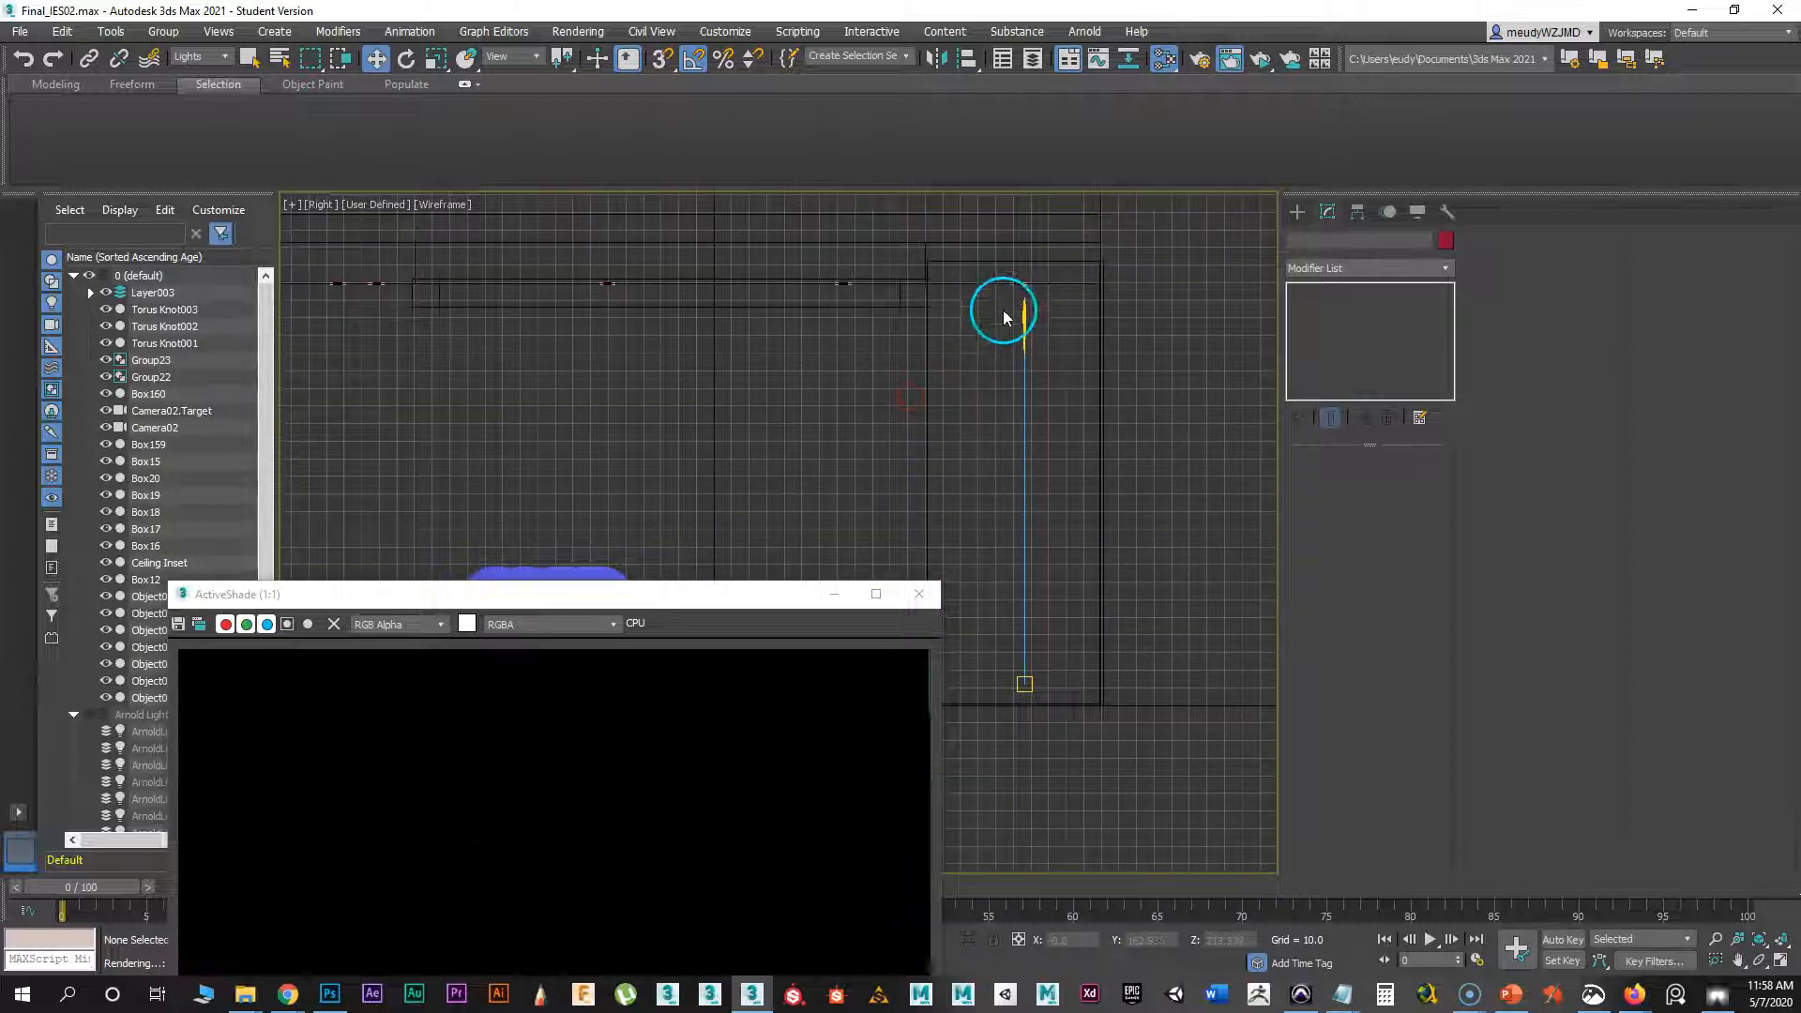
click(1060, 692)
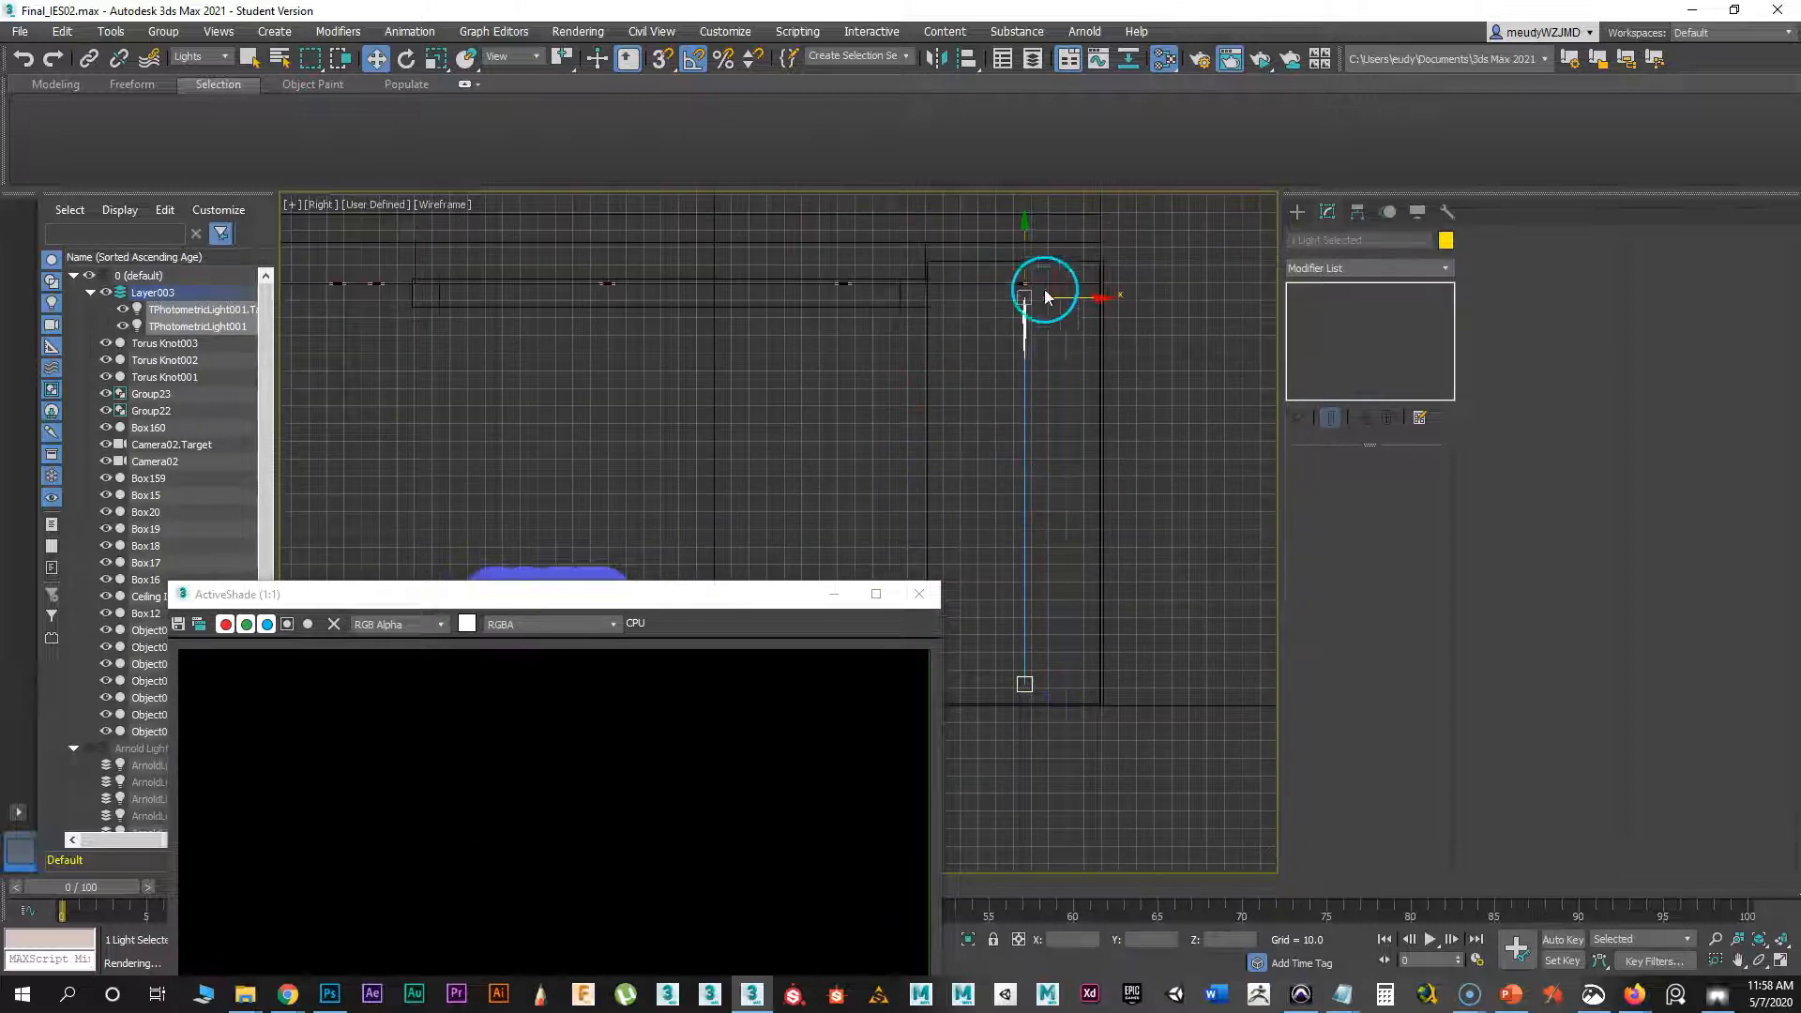
drag(1065, 298, 1117, 322)
key(c)
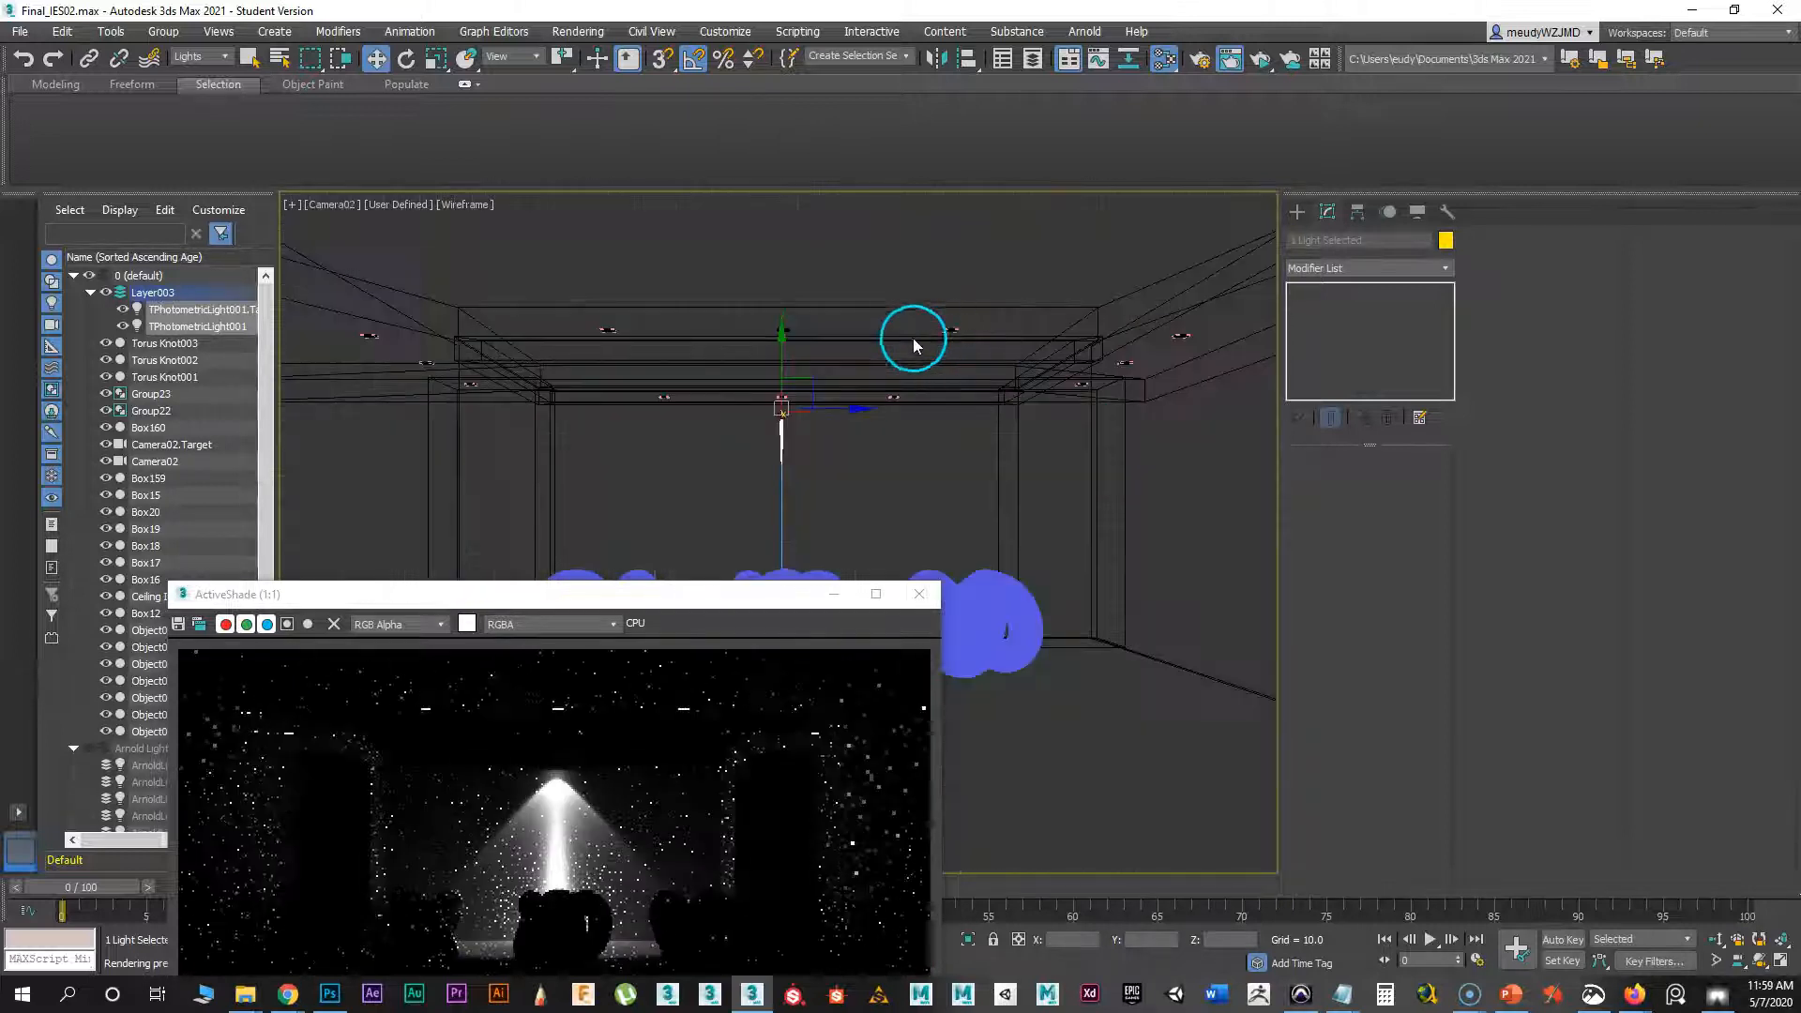
- Select only the photometric light, lower its intensity to 116 cd and enable the 3600 Kelvin colour temperature
drag(764, 589, 877, 210)
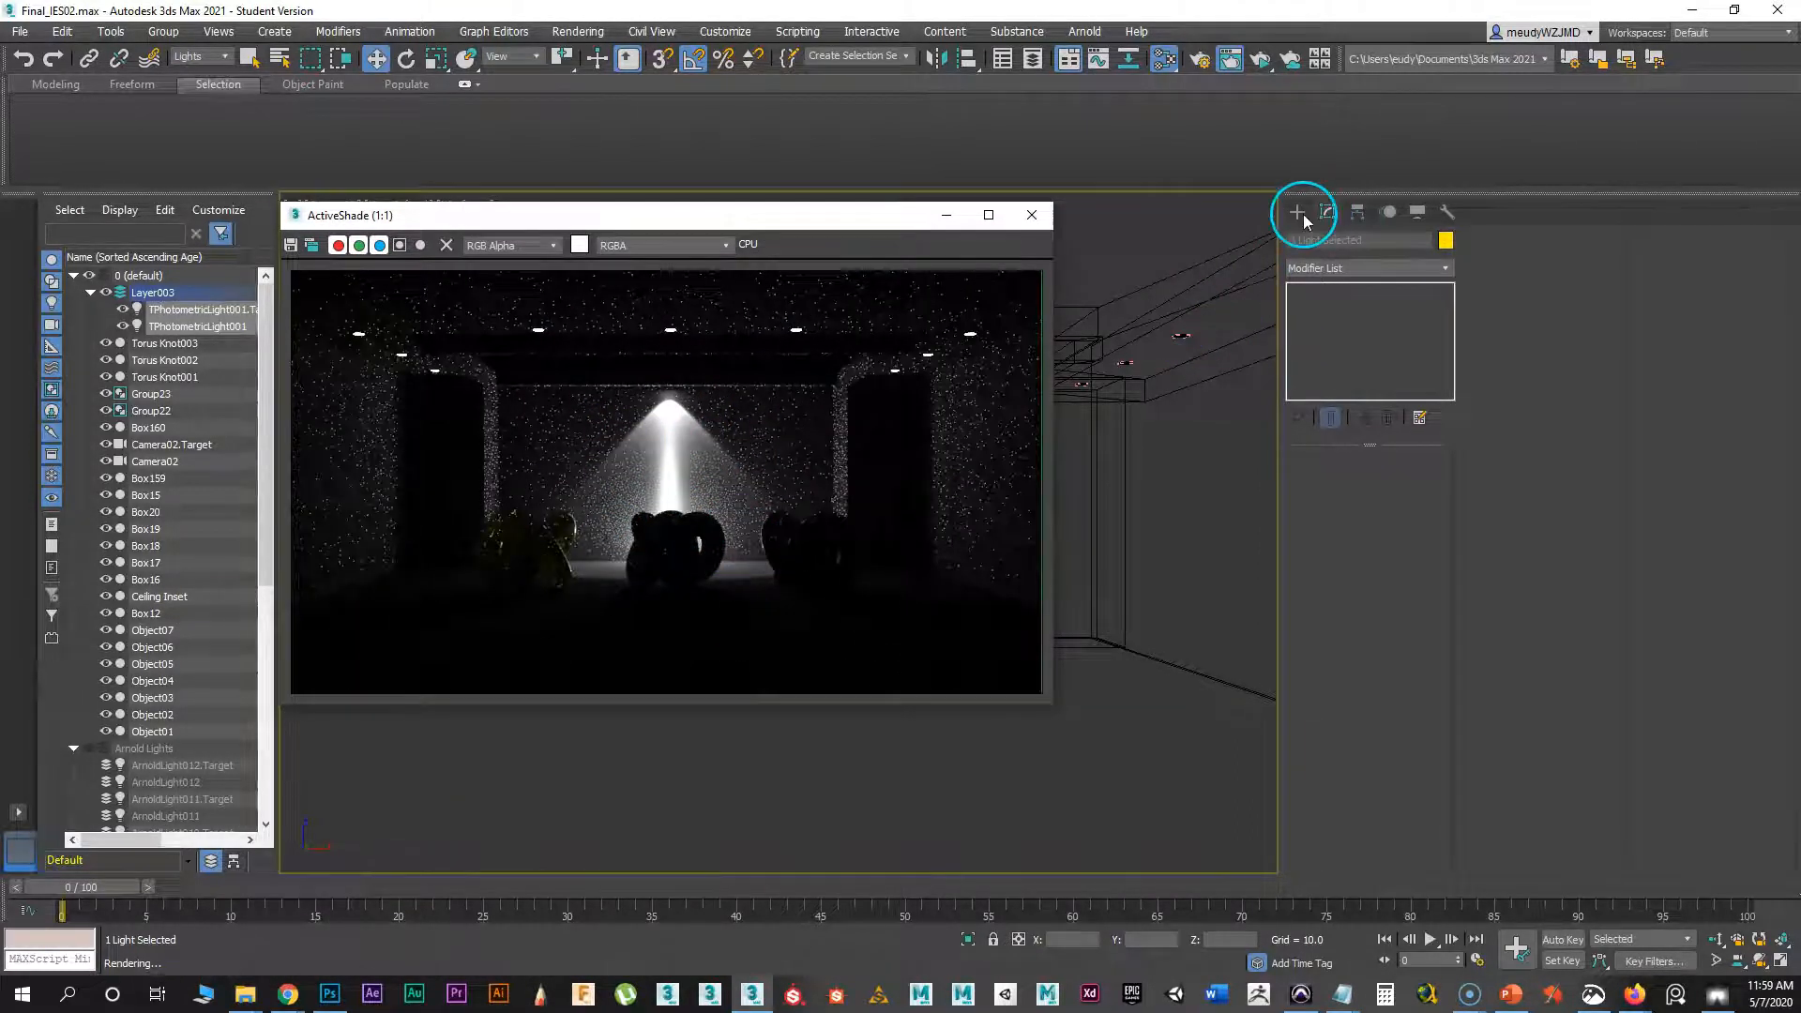
drag(825, 209, 845, 462)
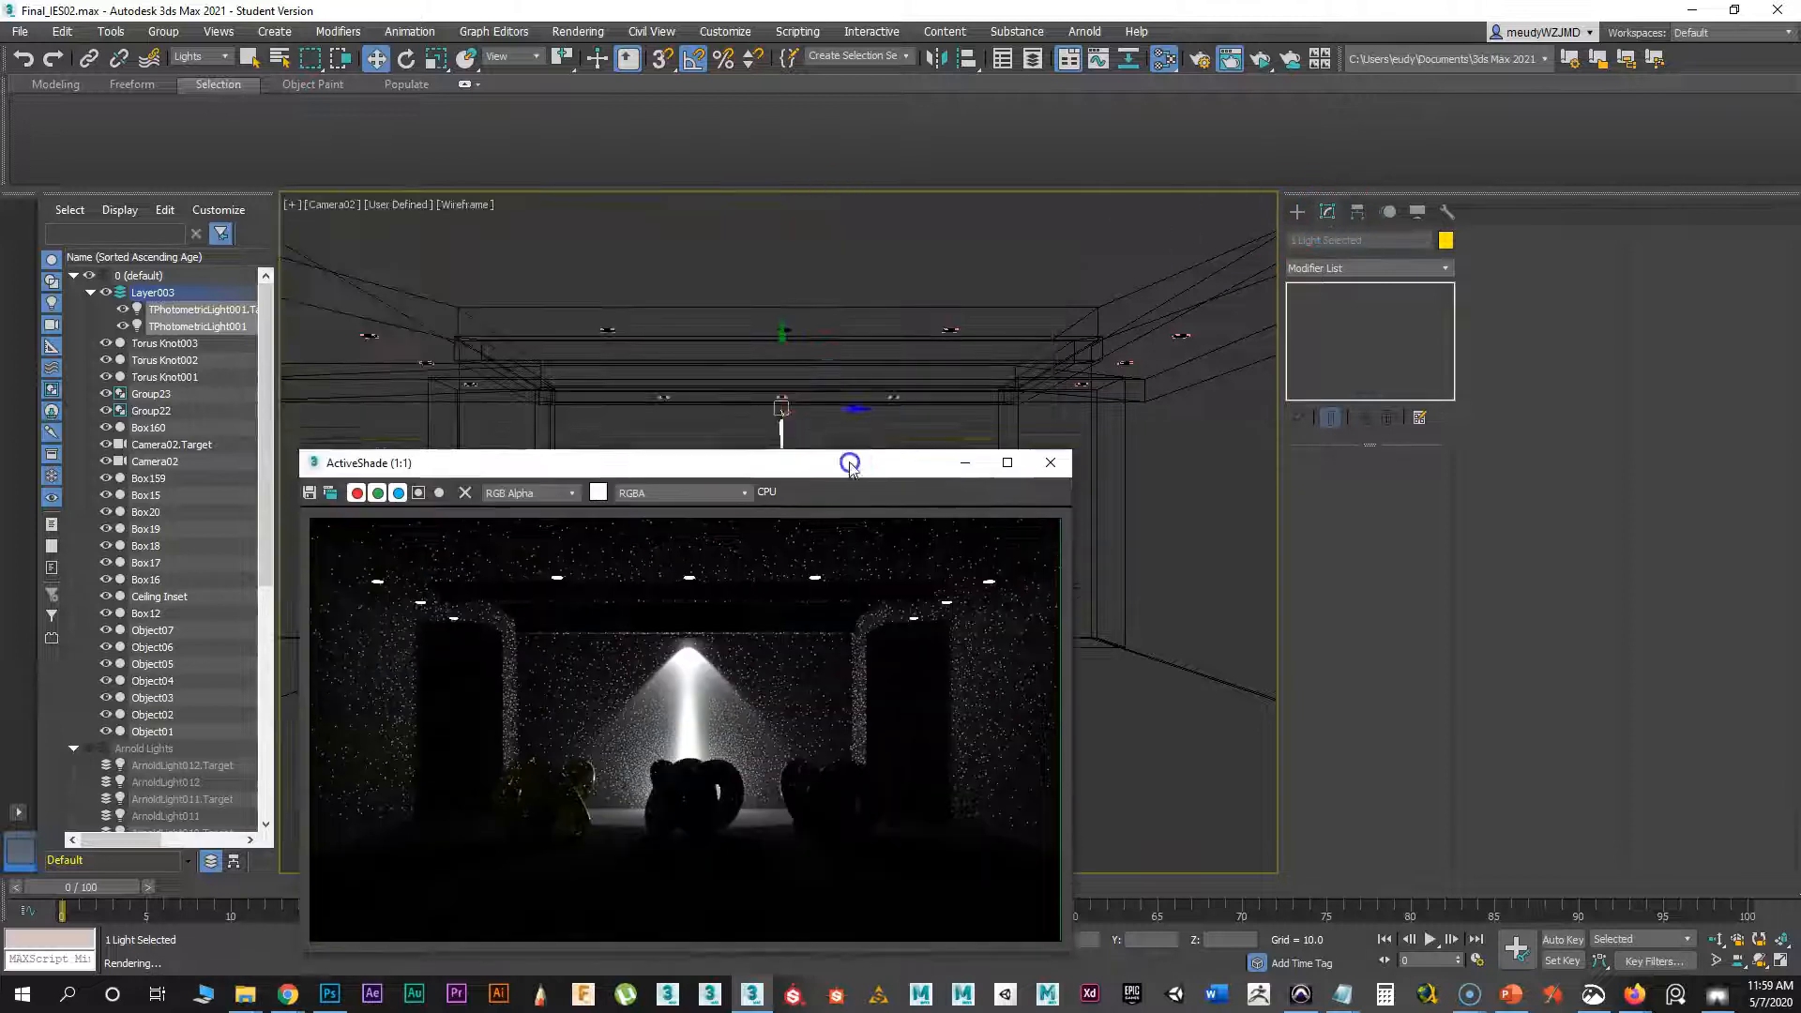
click(784, 426)
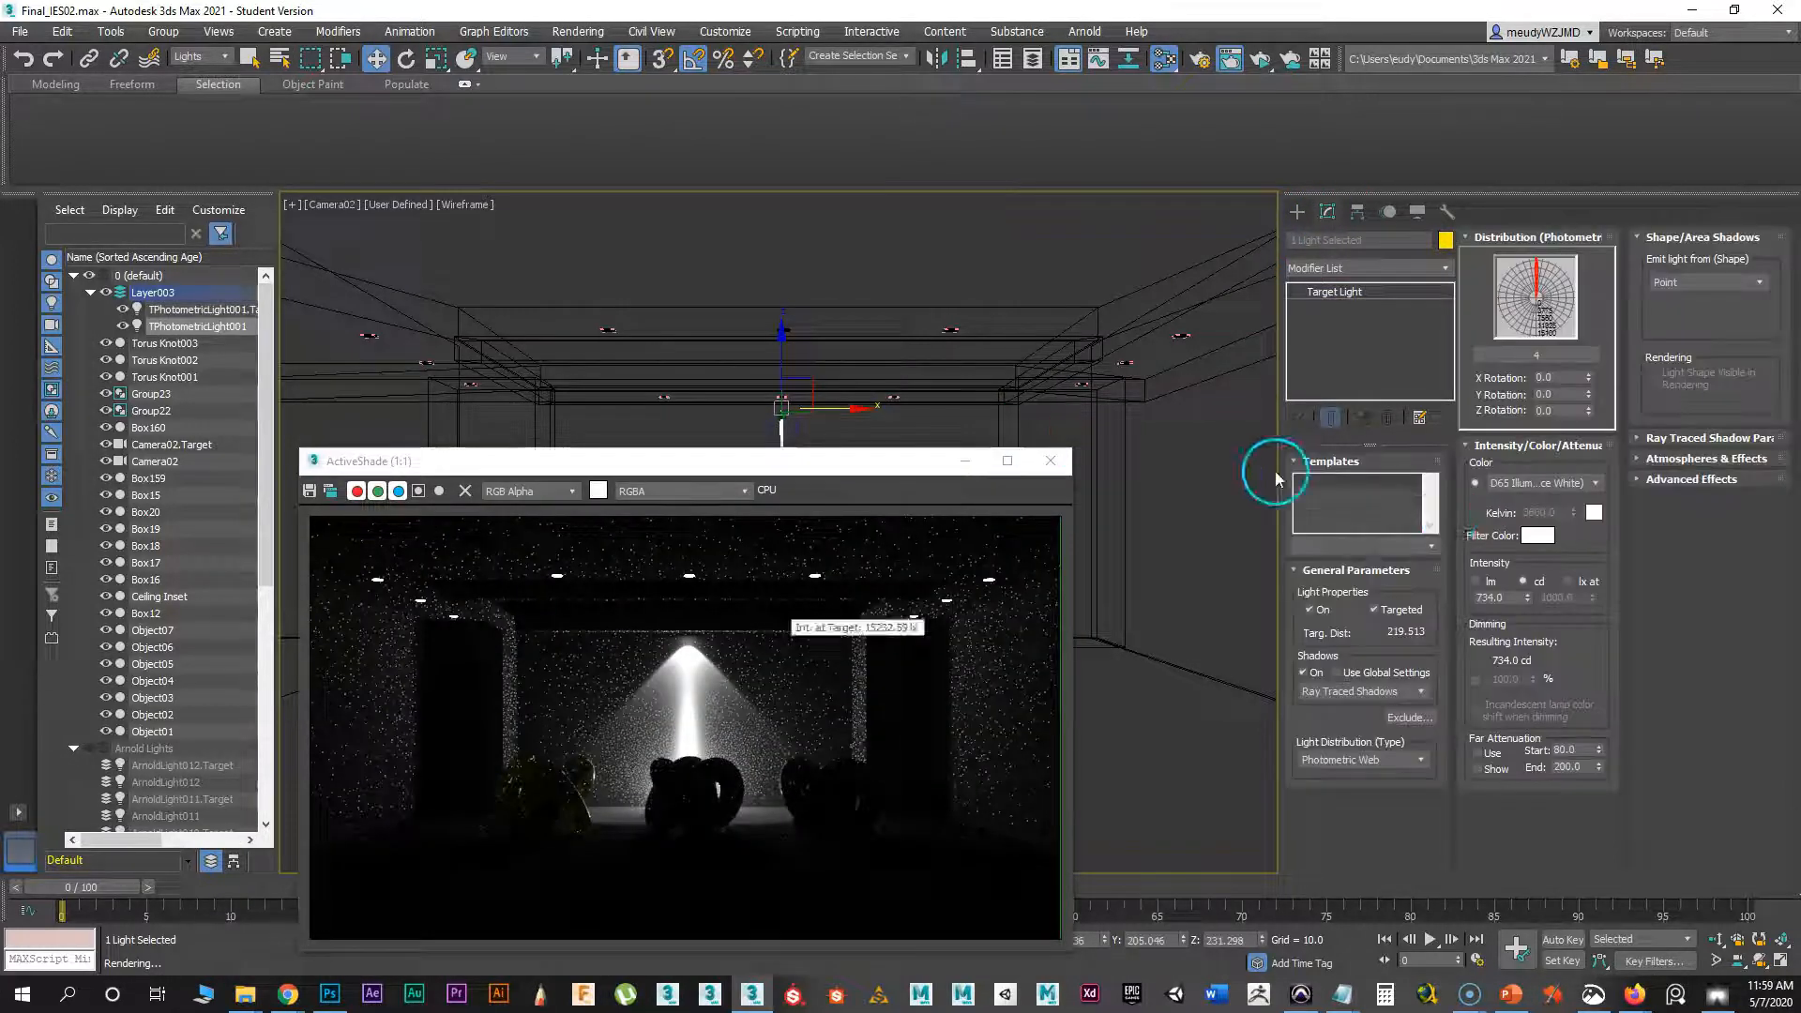
drag(907, 477, 981, 251)
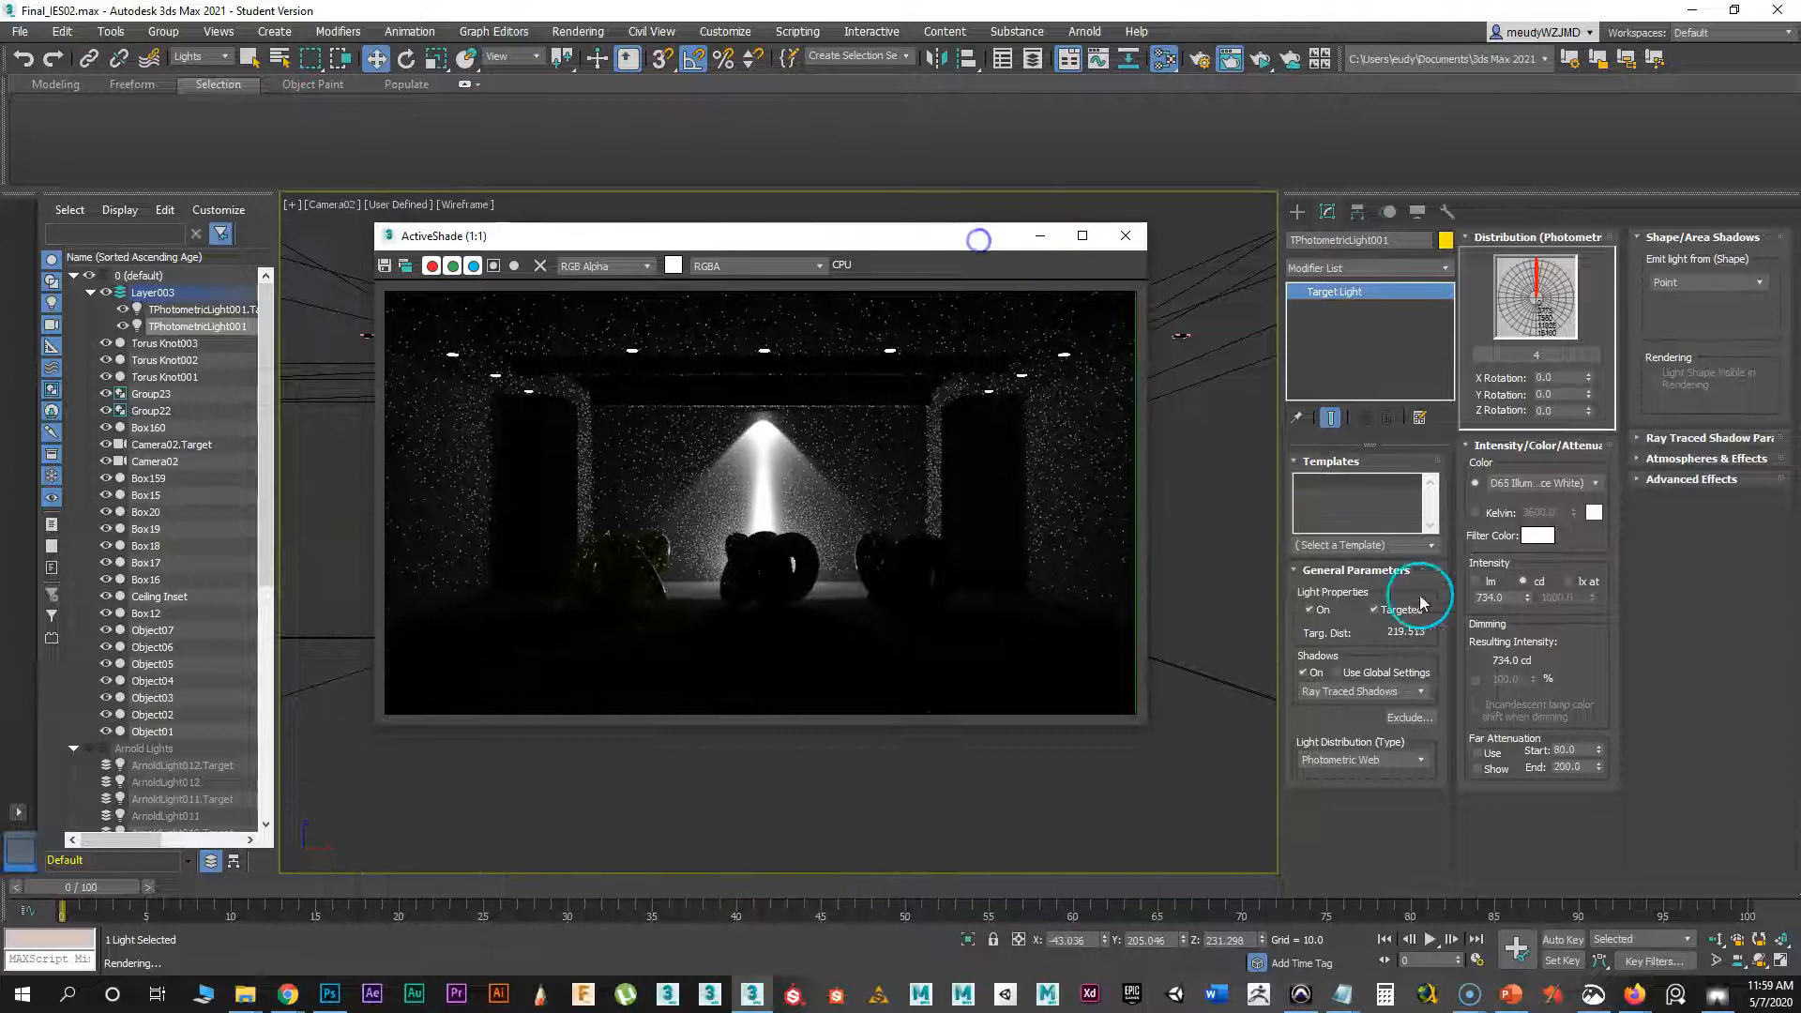
drag(1527, 604, 1533, 910)
drag(1525, 28, 1497, 230)
click(1477, 512)
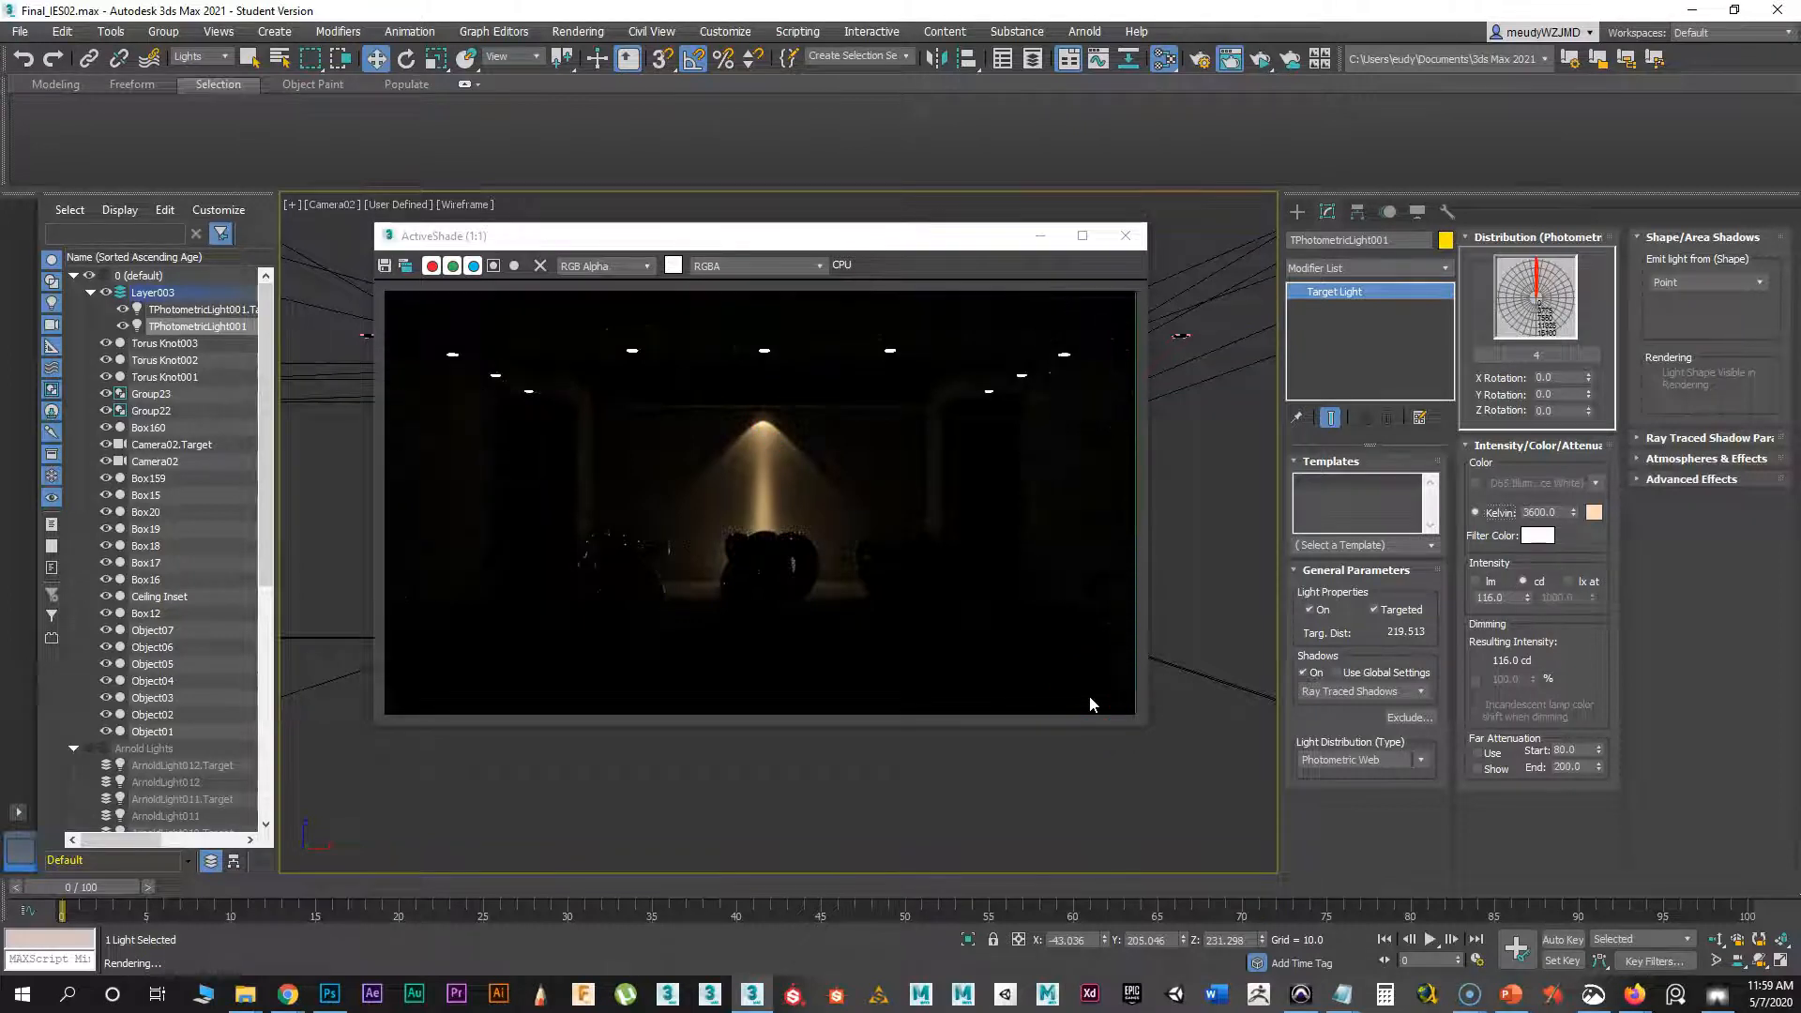
- Change the light's emitting shape to Disc and shift the ActiveShade window slightly aside
click(1691, 284)
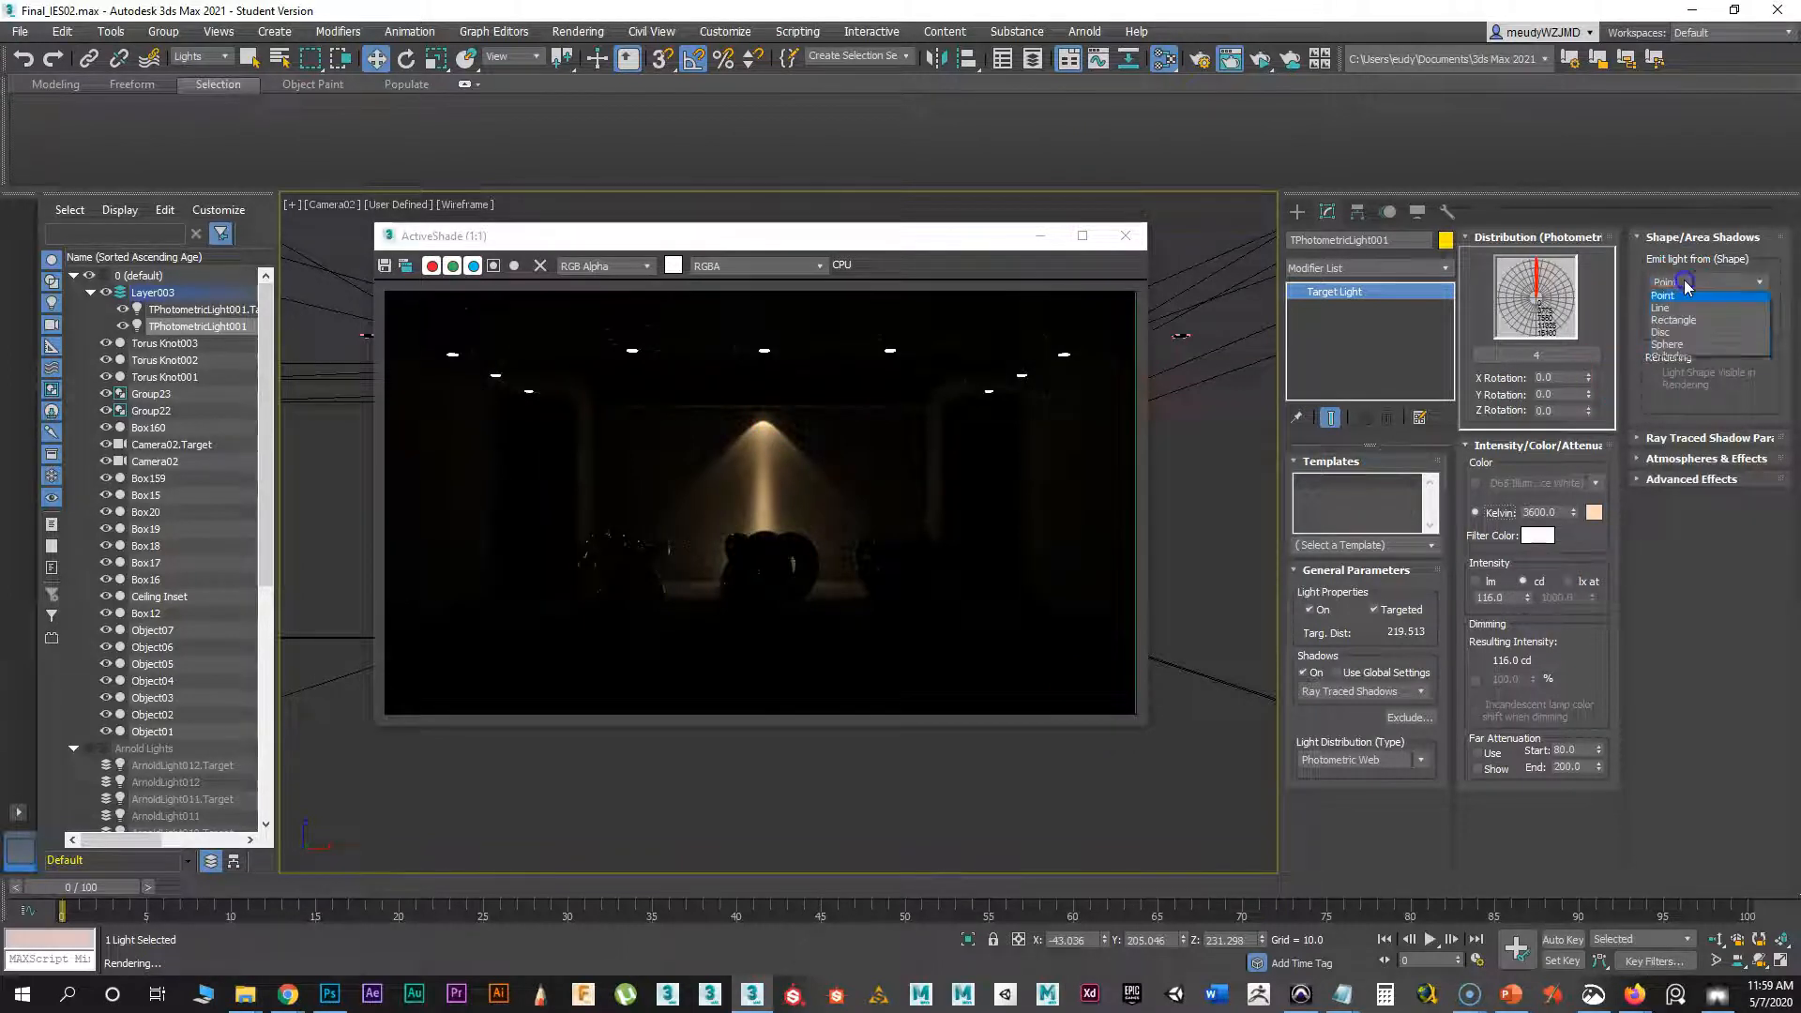
click(1662, 335)
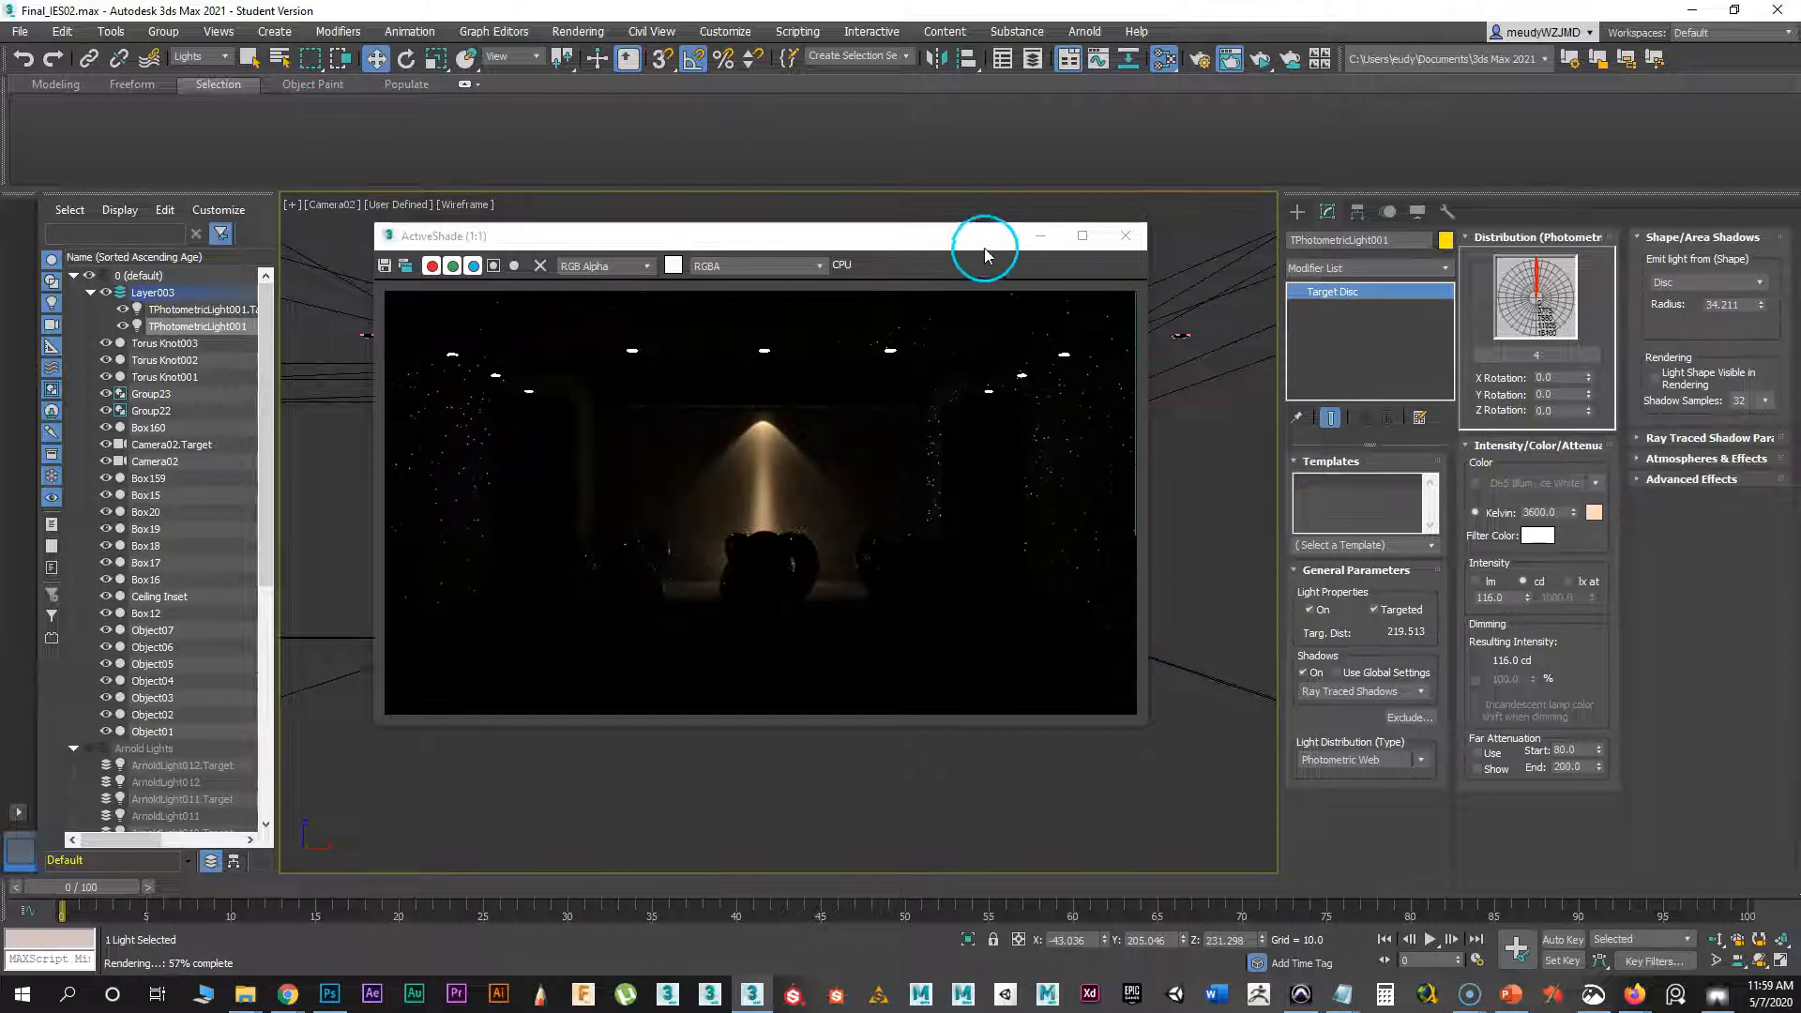
drag(980, 246, 1028, 248)
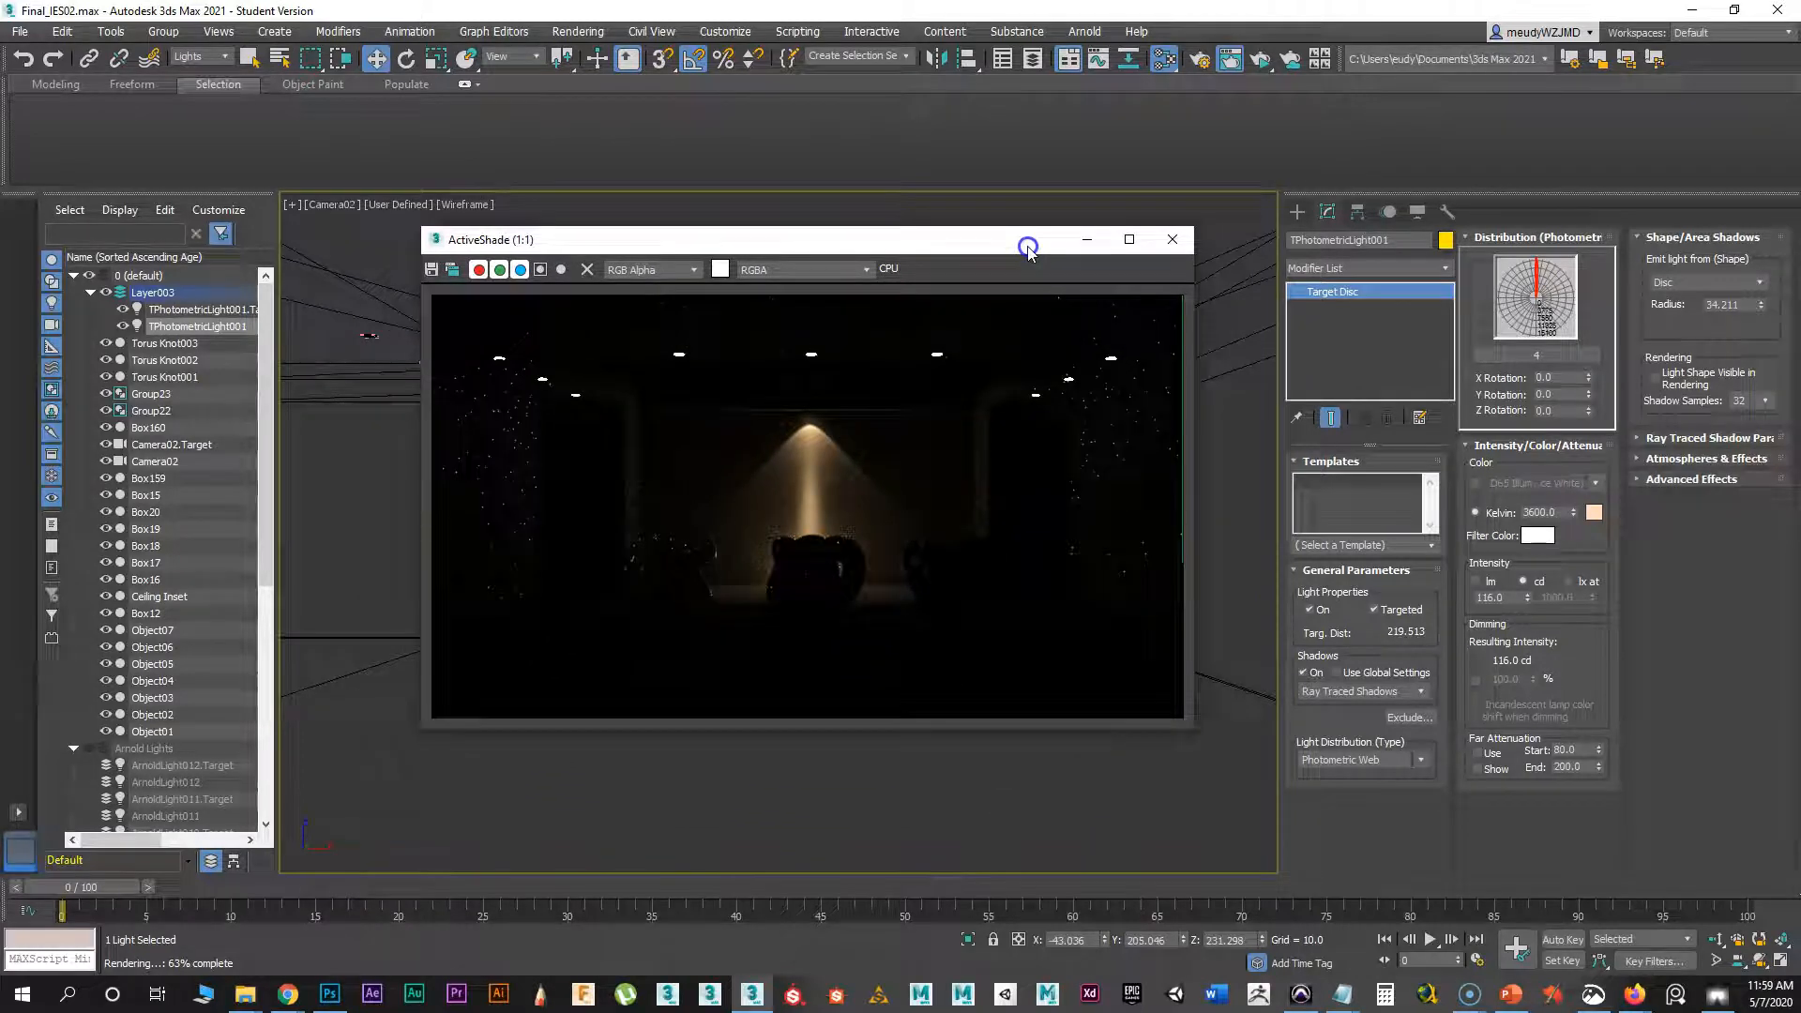
- Switch to IES Viewer, open the render preview of 4.IES and place it beside the file list
click(1718, 992)
click(1185, 546)
drag(1182, 528, 876, 135)
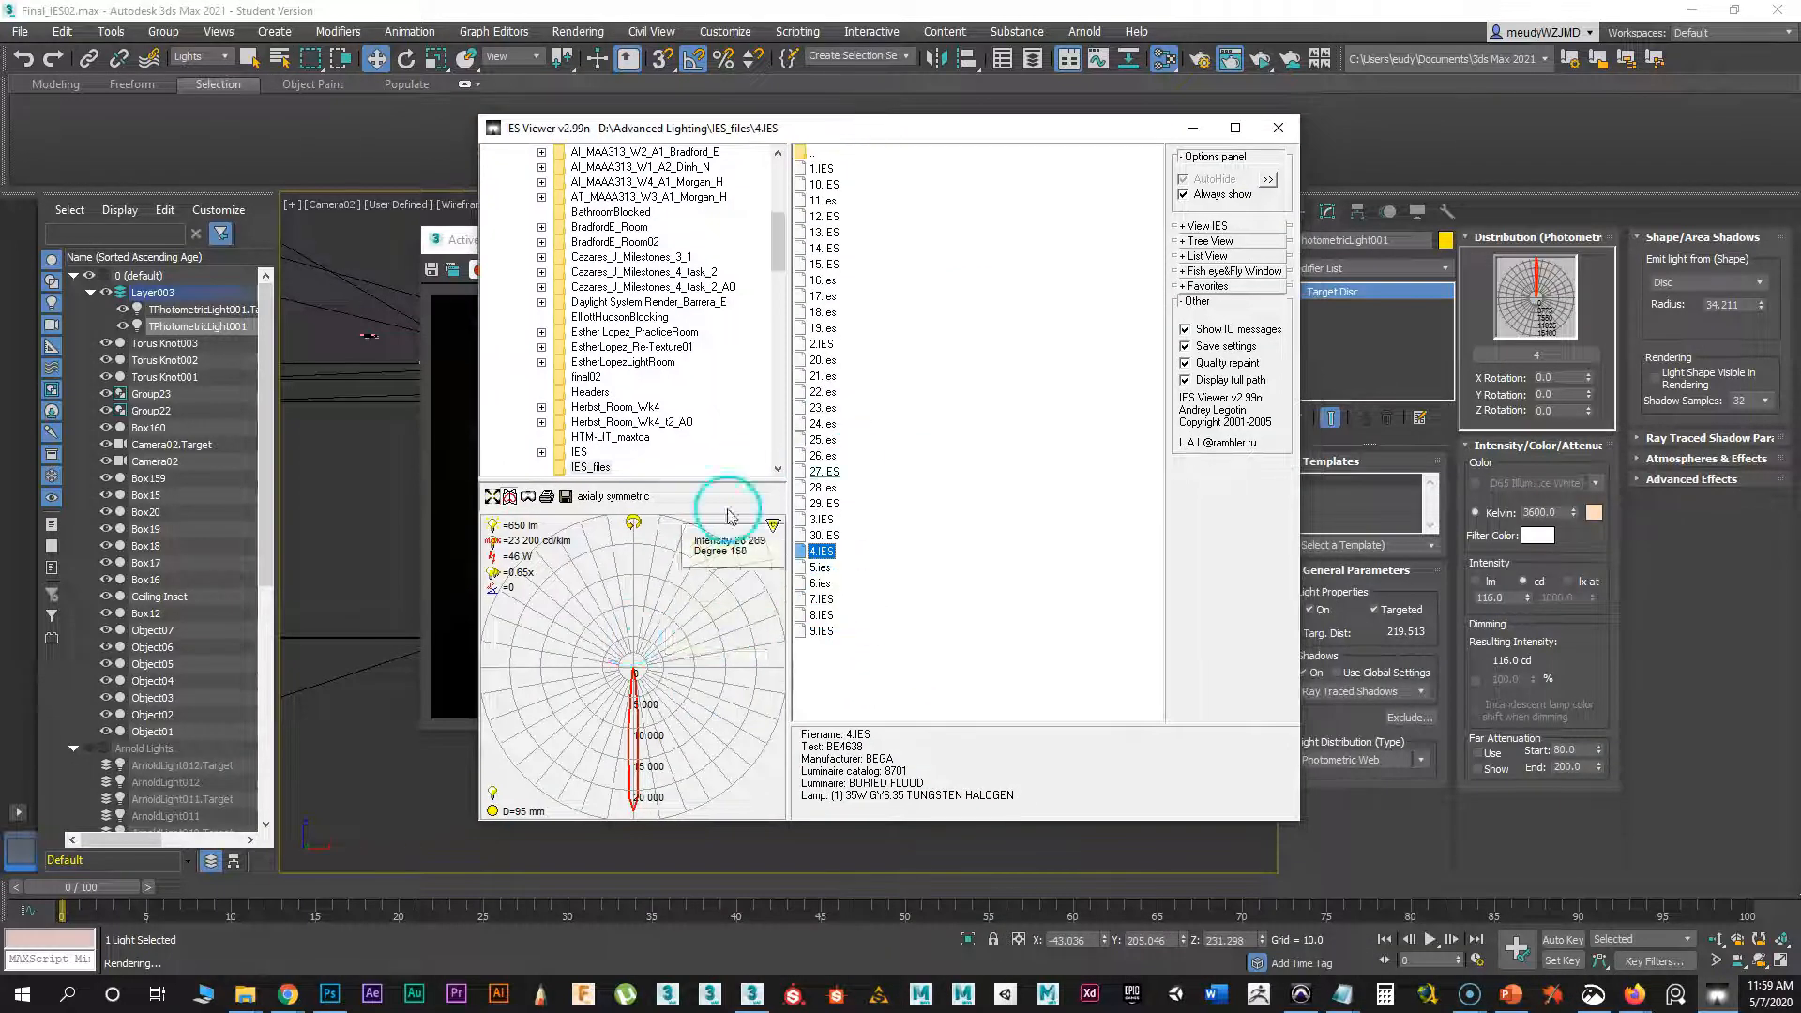
click(538, 508)
drag(591, 414, 327, 284)
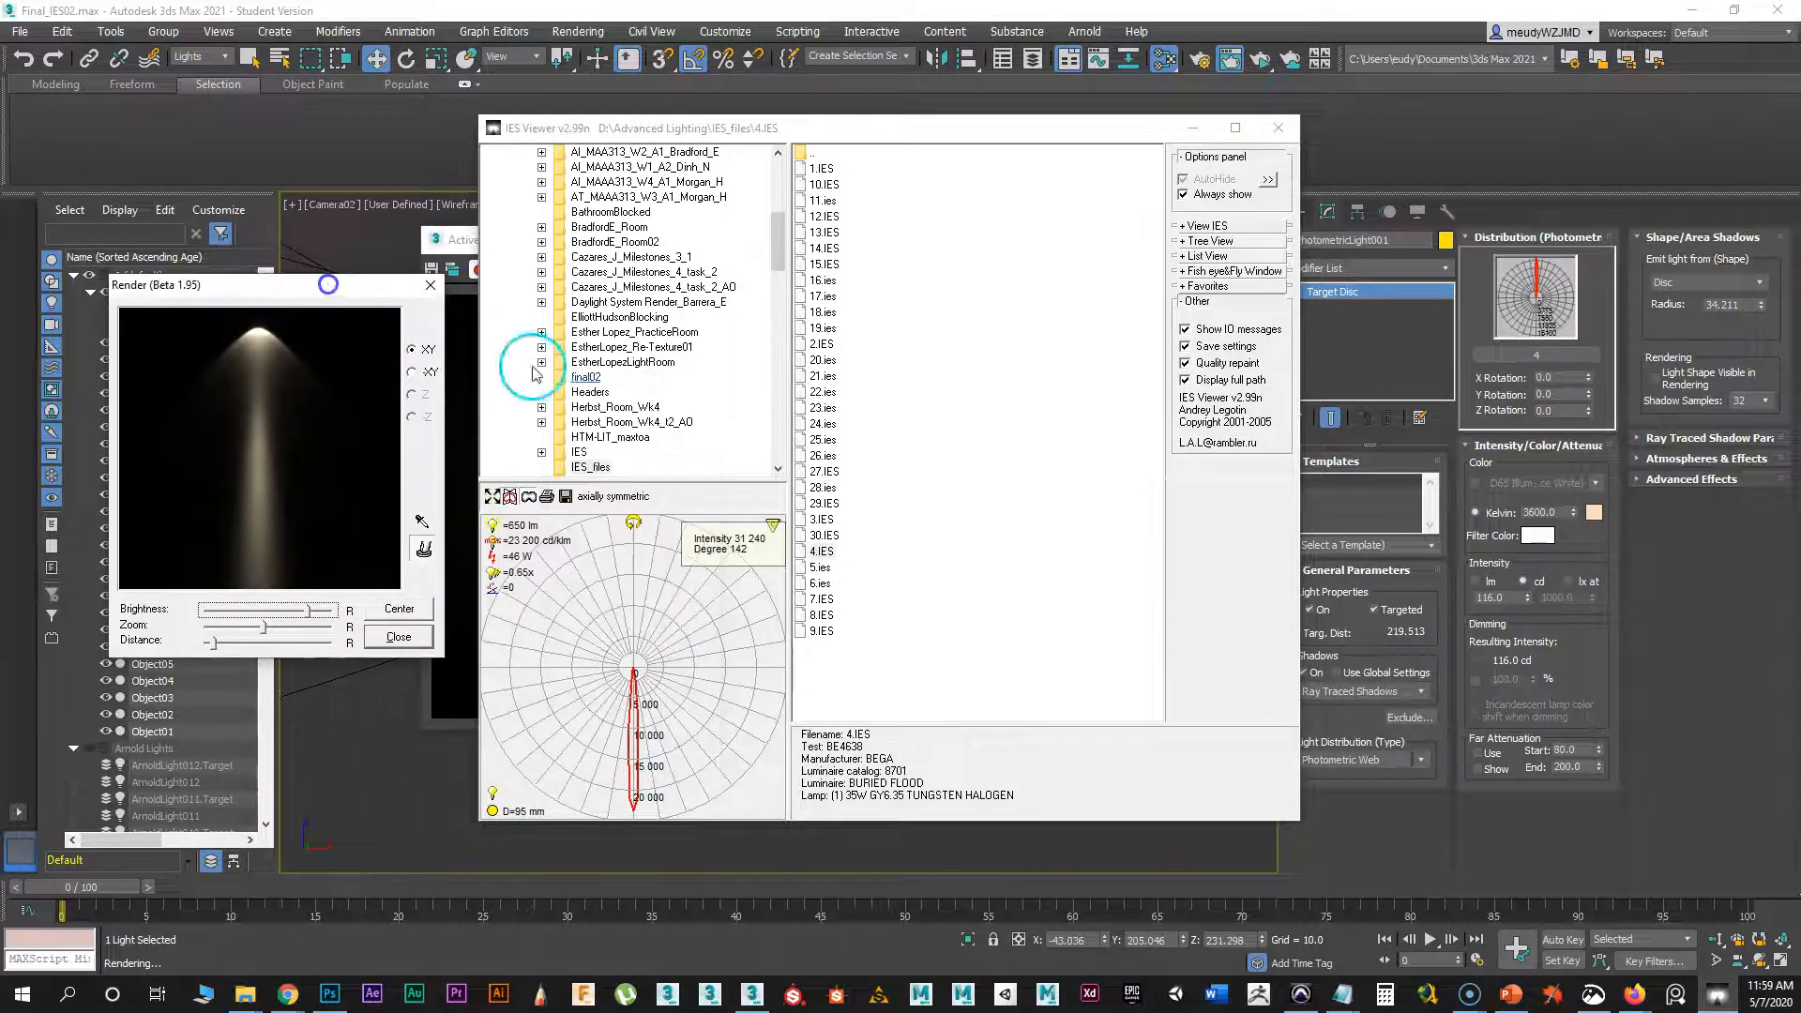
- Preview 2.IES and 23.ies, lowering the preview brightness to examine the shape of the 23.ies light
click(805, 345)
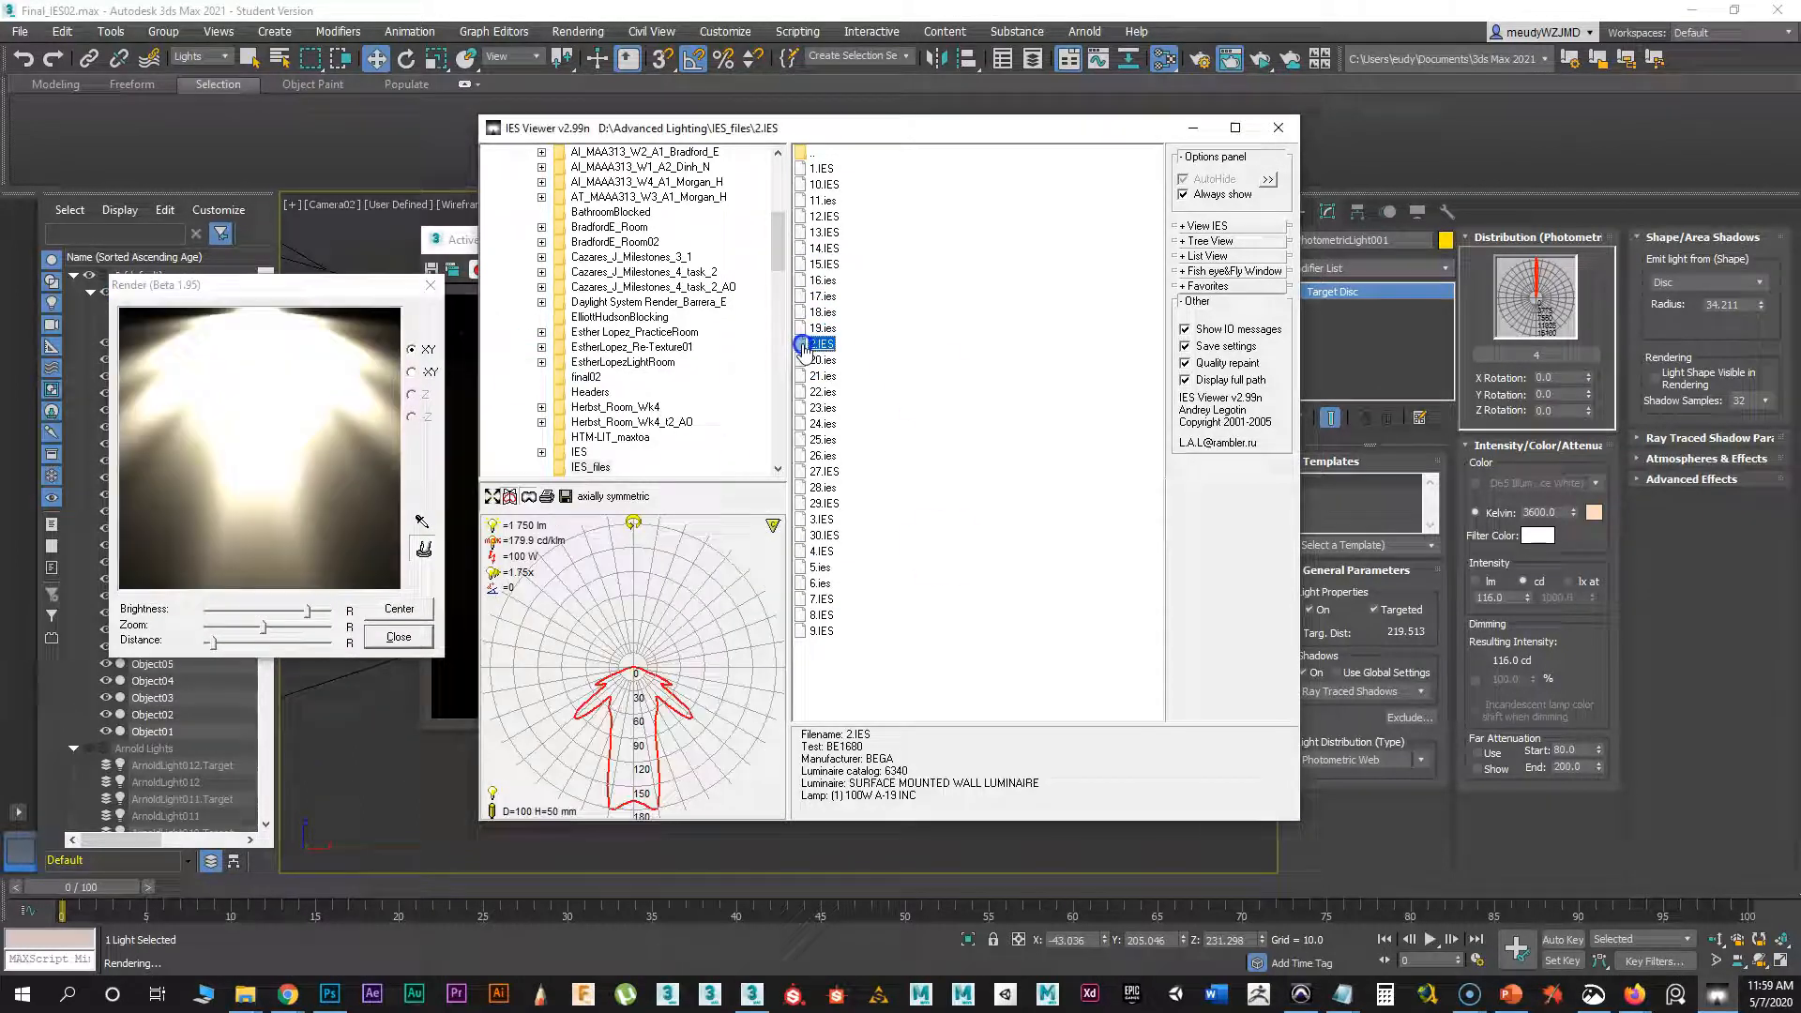
click(822, 407)
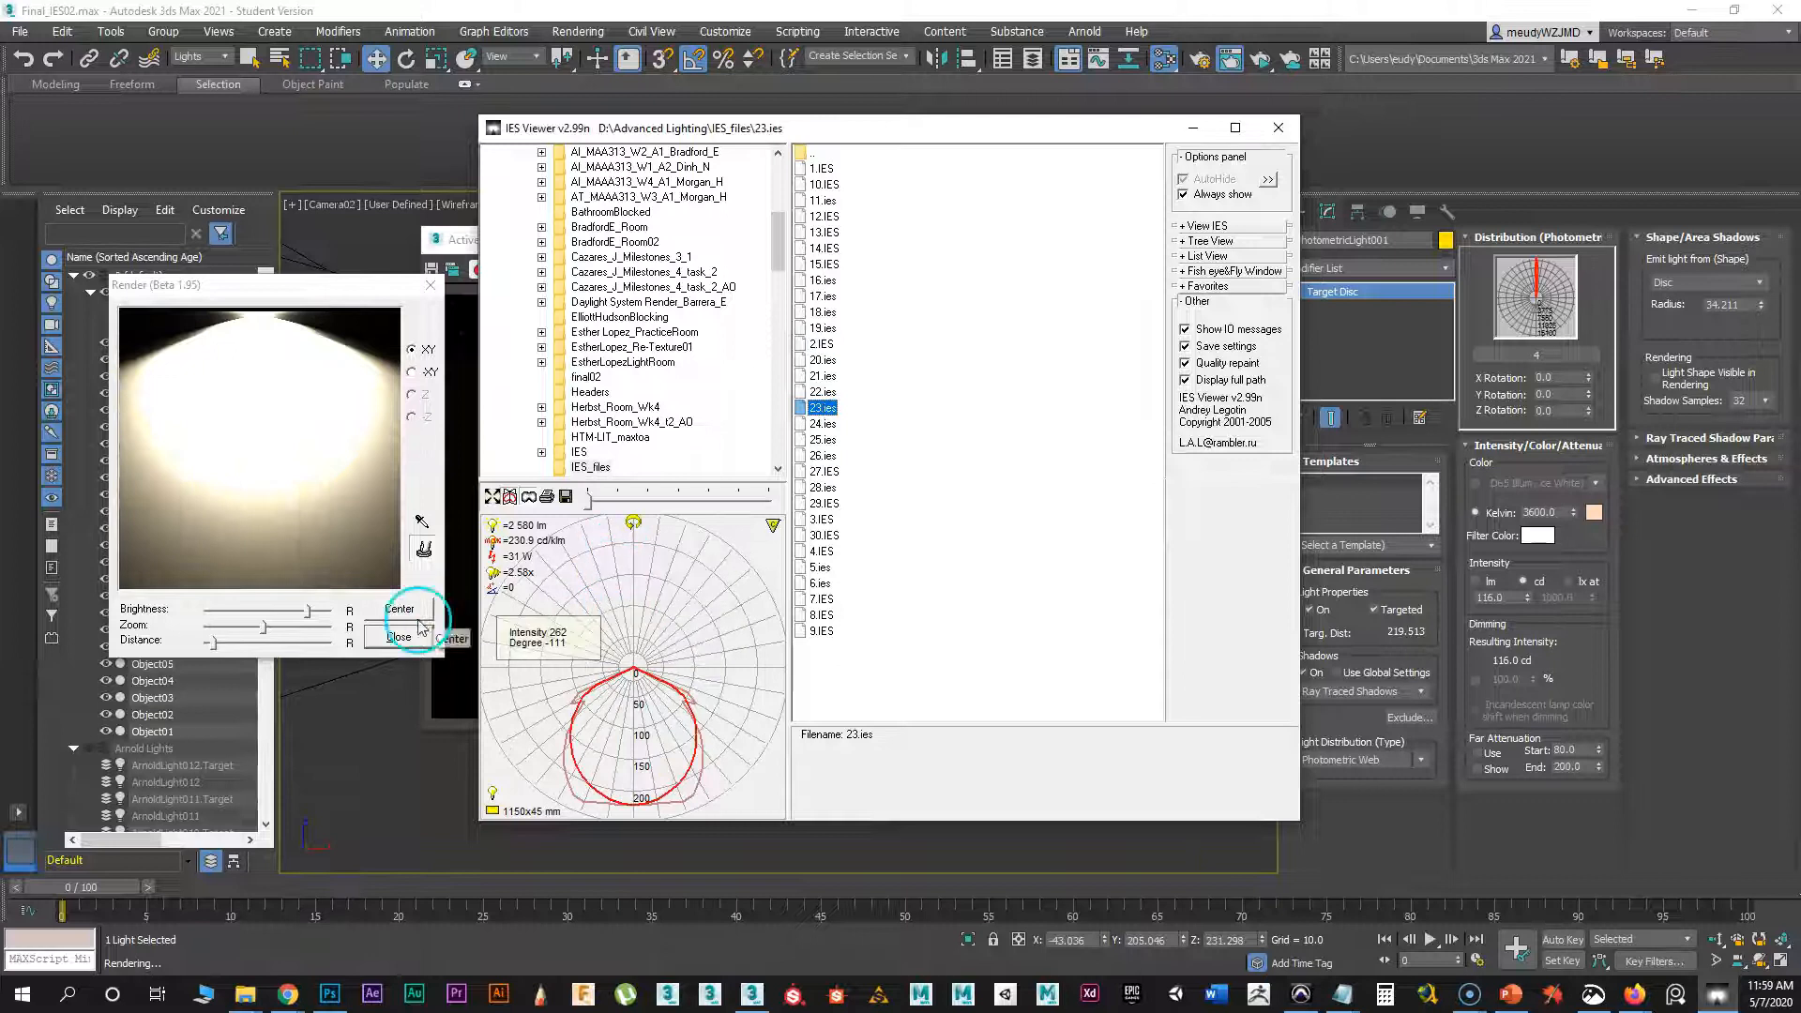
click(239, 610)
drag(238, 608, 260, 619)
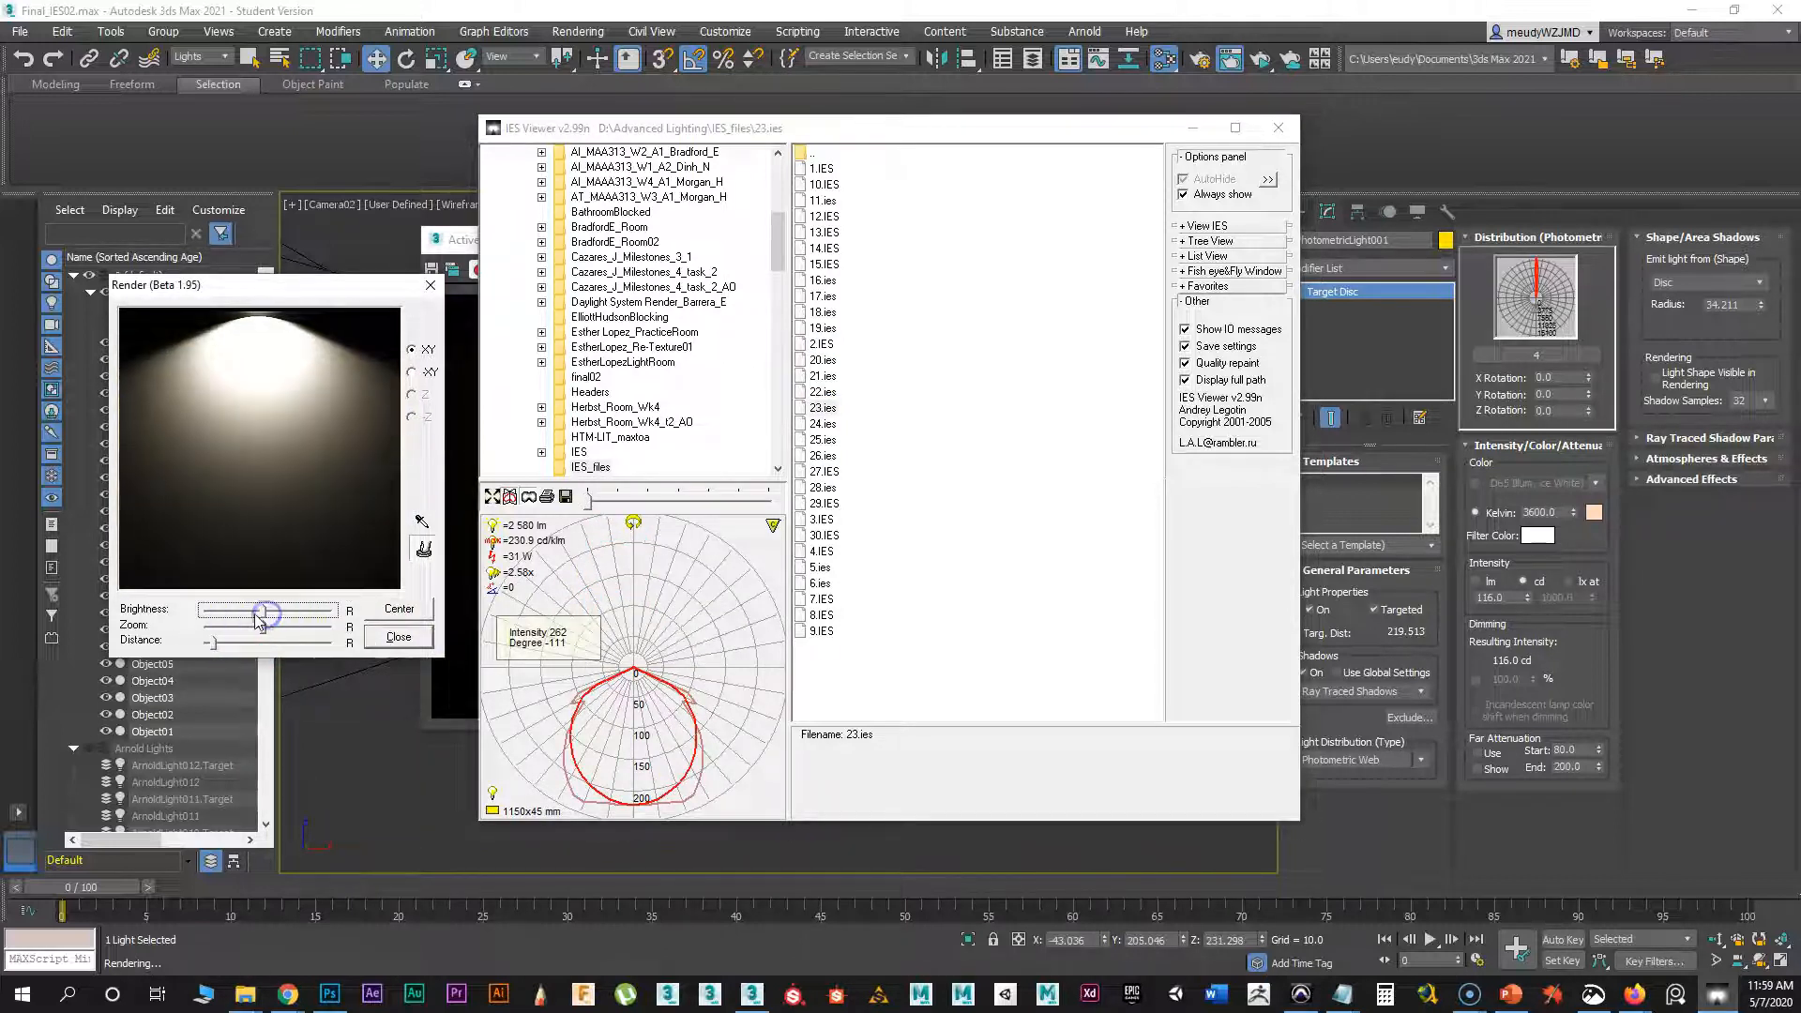
click(240, 608)
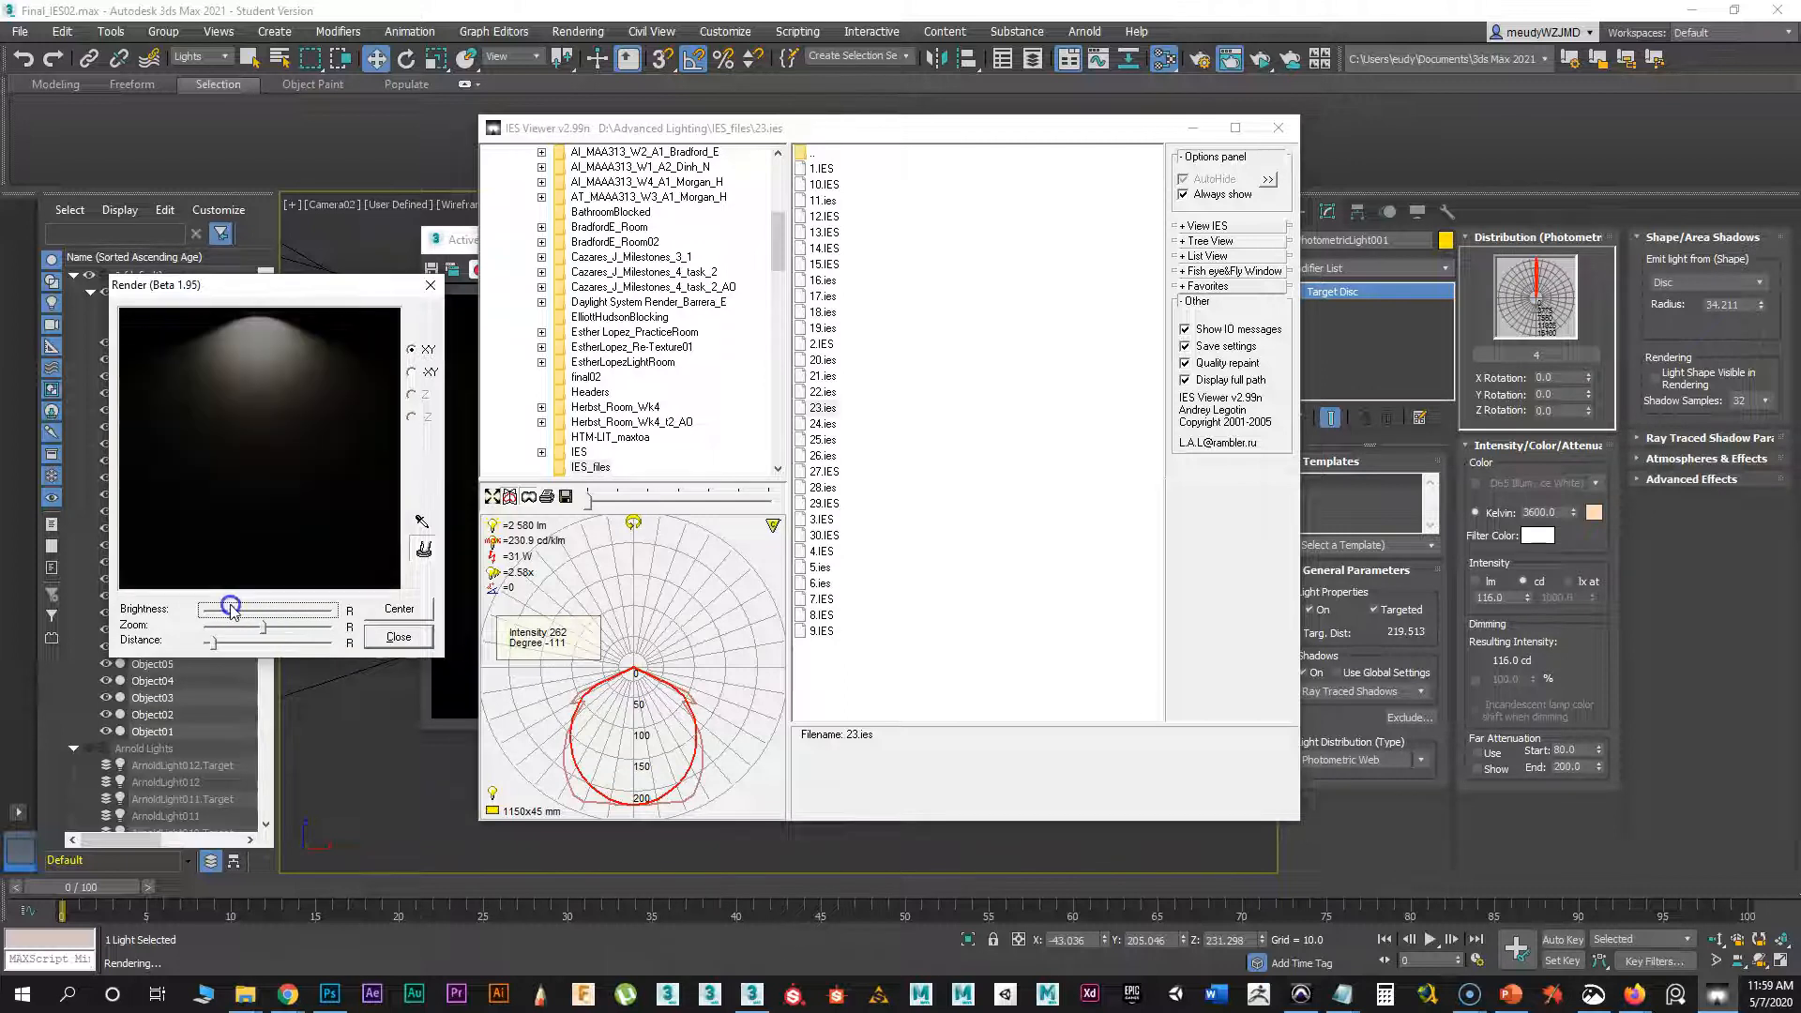
- Reposition the render preview and IES Viewer, and switch to Chrome to view the Philips Photometric Data for Lamps page
drag(319, 285, 418, 291)
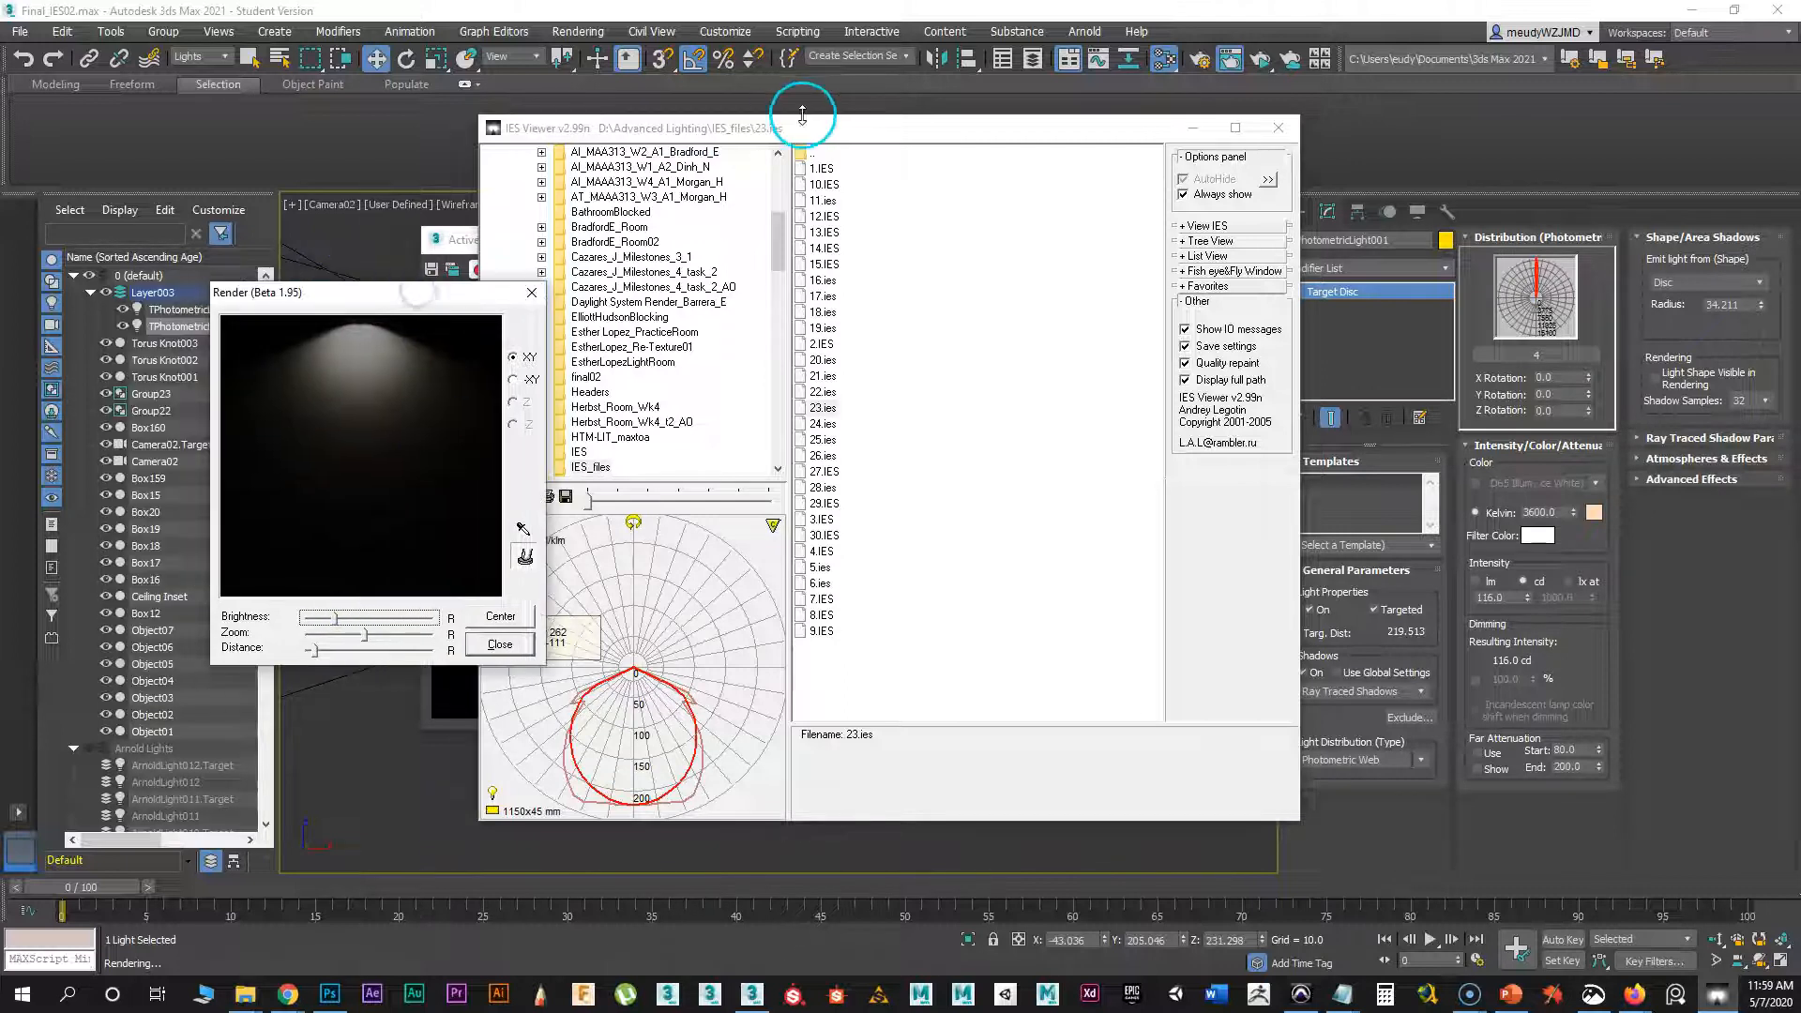
drag(500, 129, 716, 194)
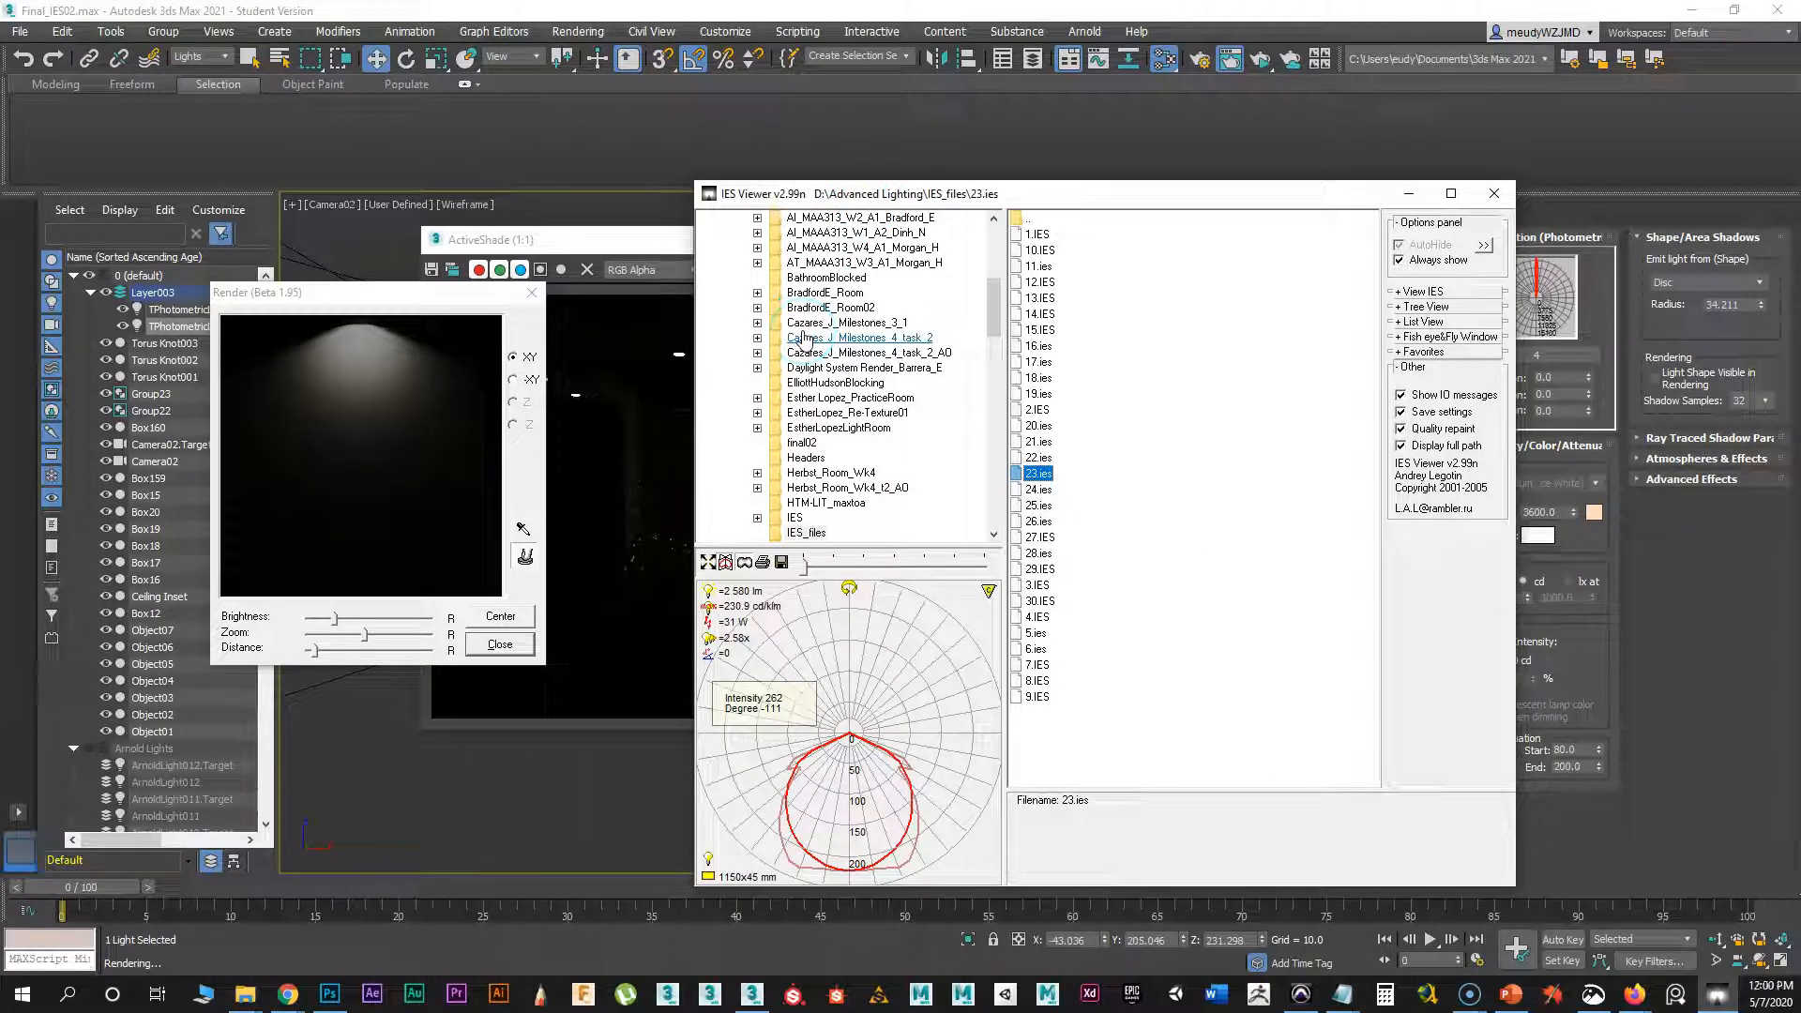
key(alt+Tab)
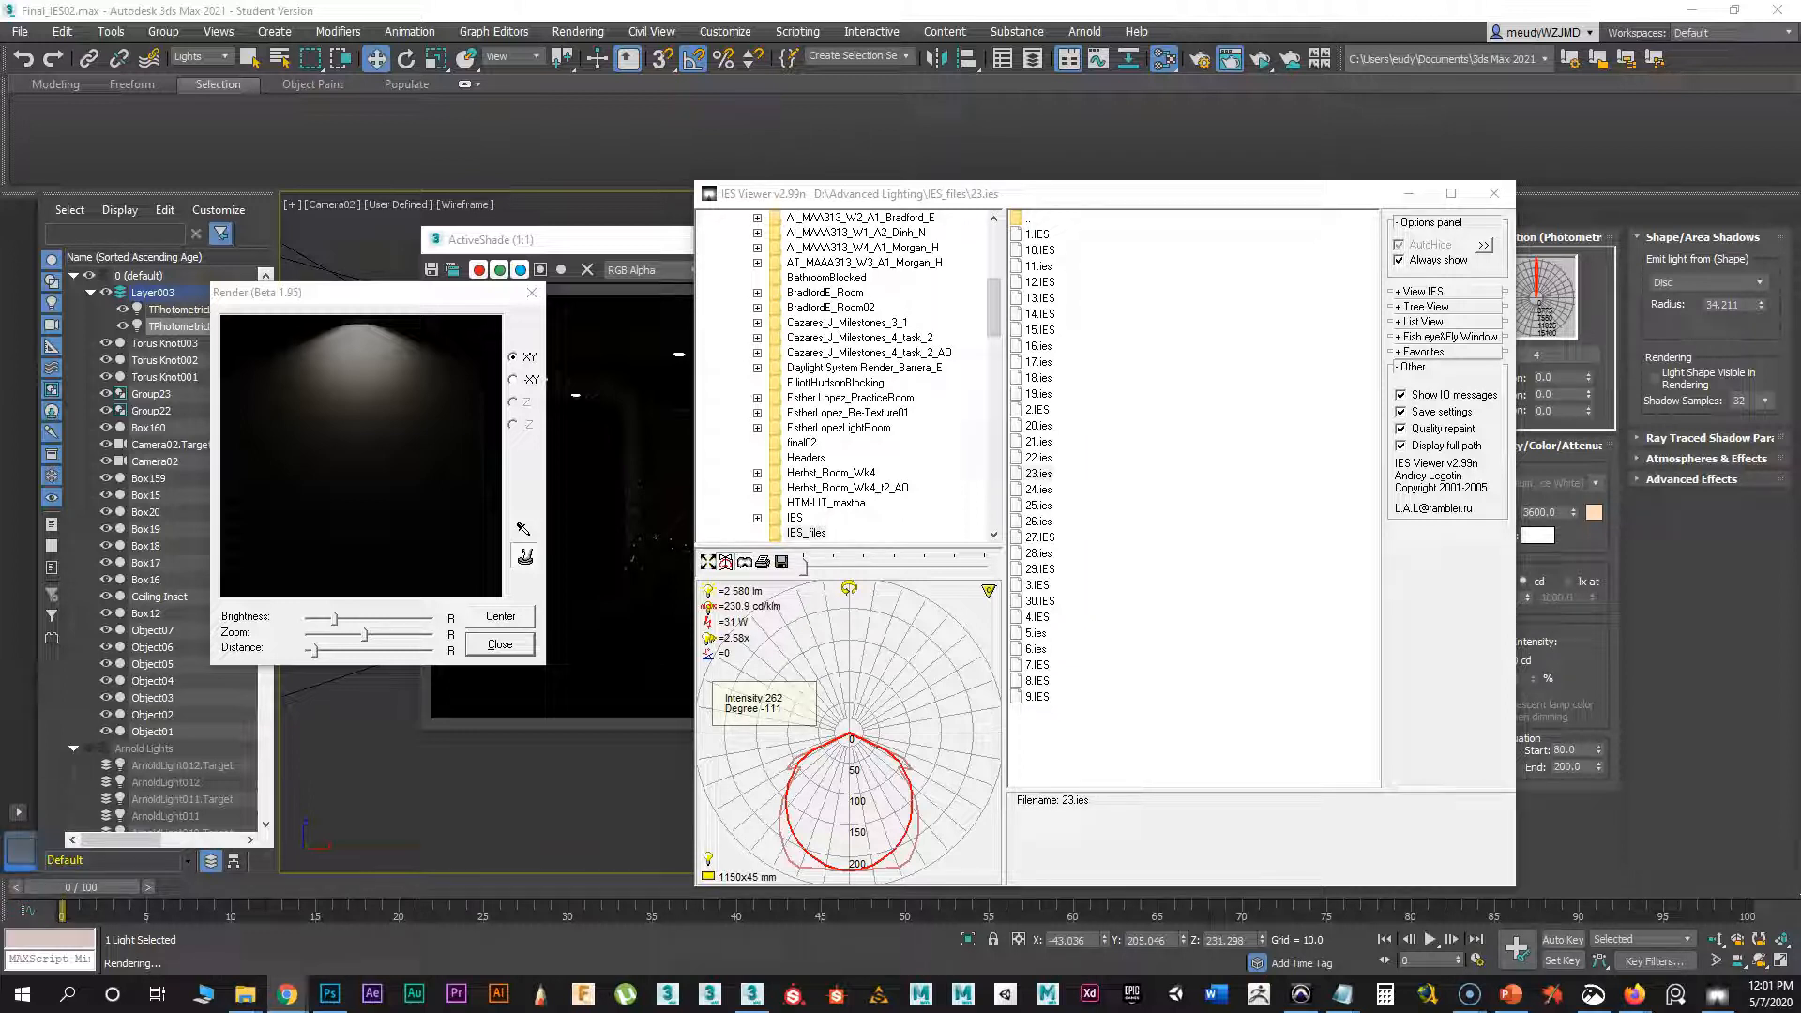
drag(0, 441, 525, 170)
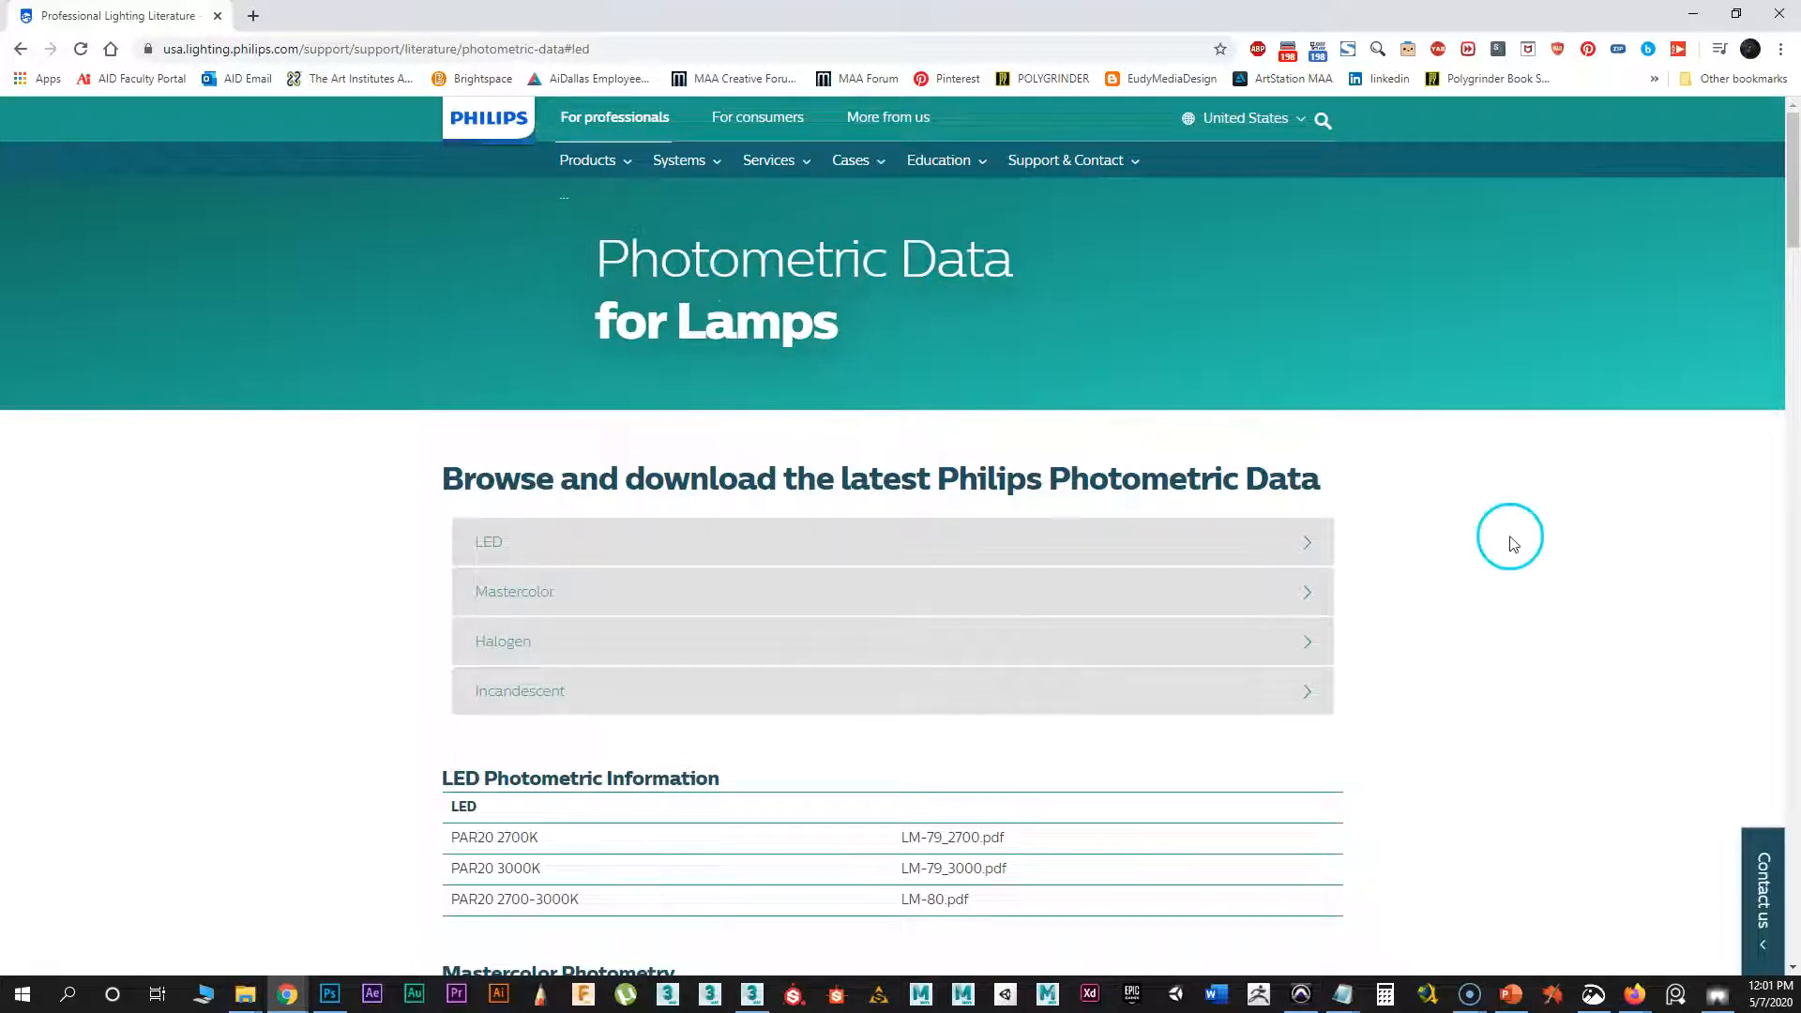
- Browse the Mastercolor and Halogen IES files on the Philips photometric data page, and return to the LED section
scroll(1487, 552, down, 5)
scroll(1487, 552, down, 4)
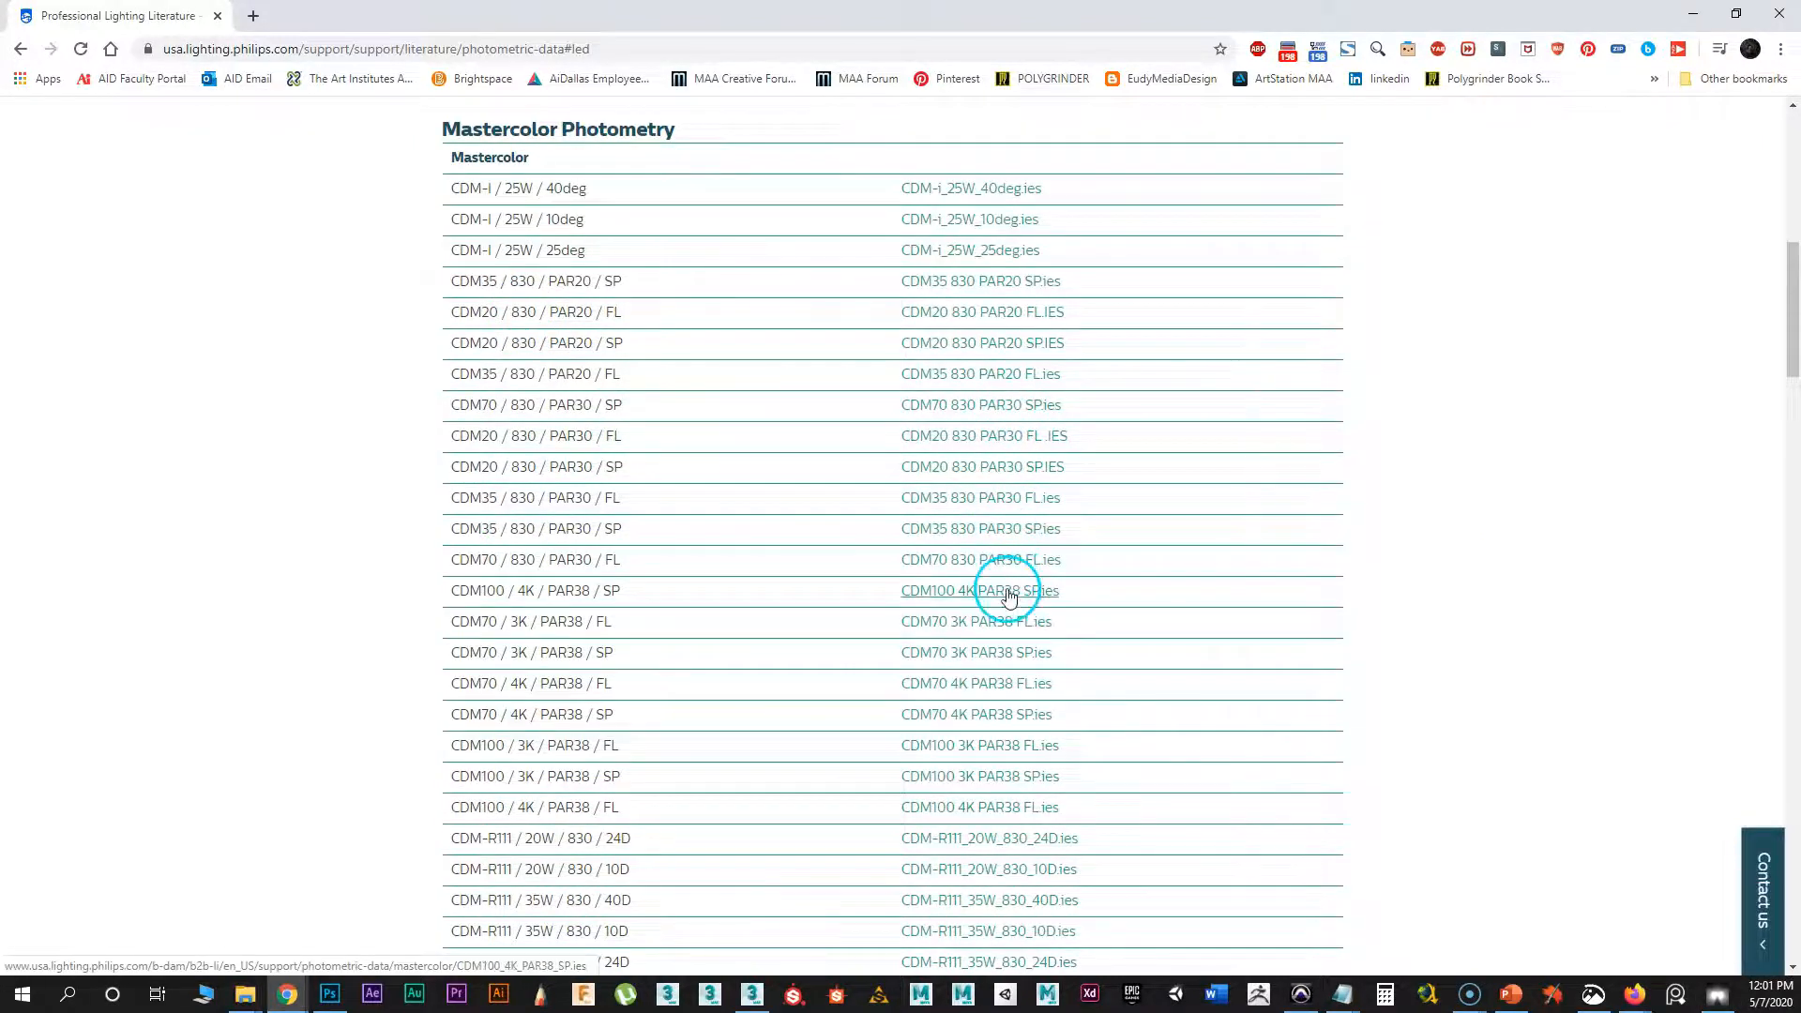
scroll(1009, 596, down, 8)
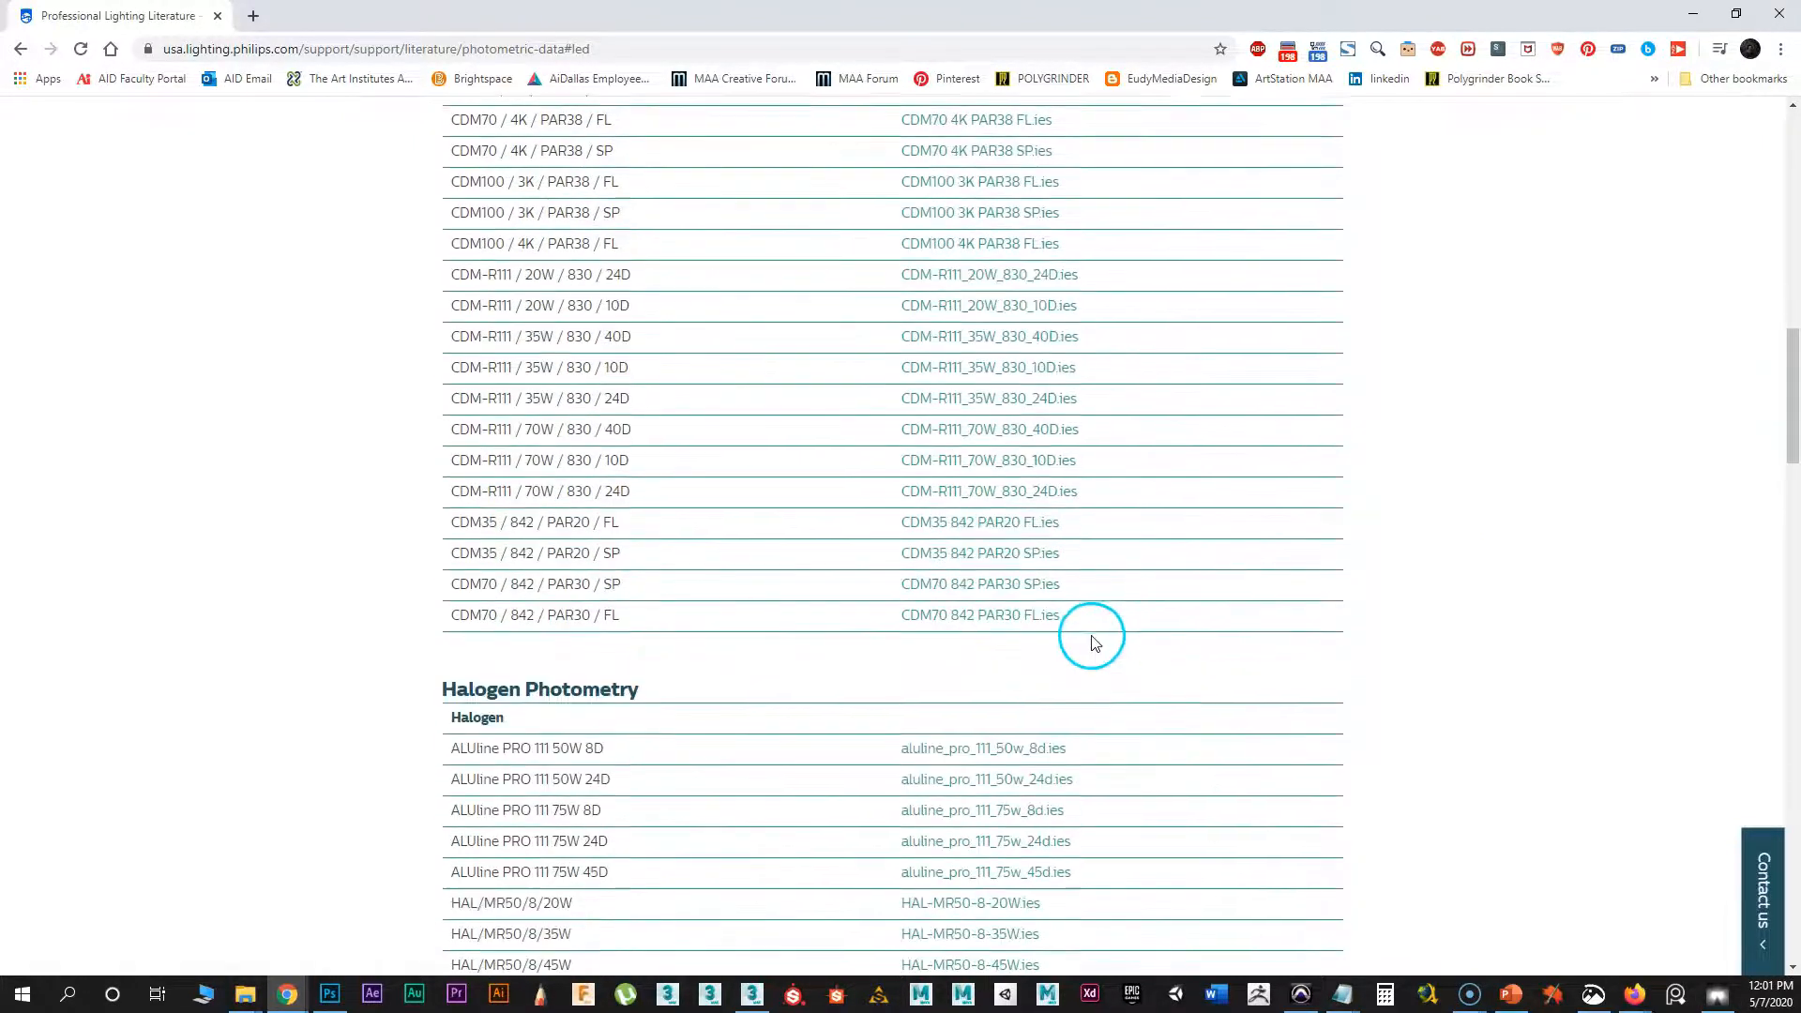
scroll(735, 487, down, 1)
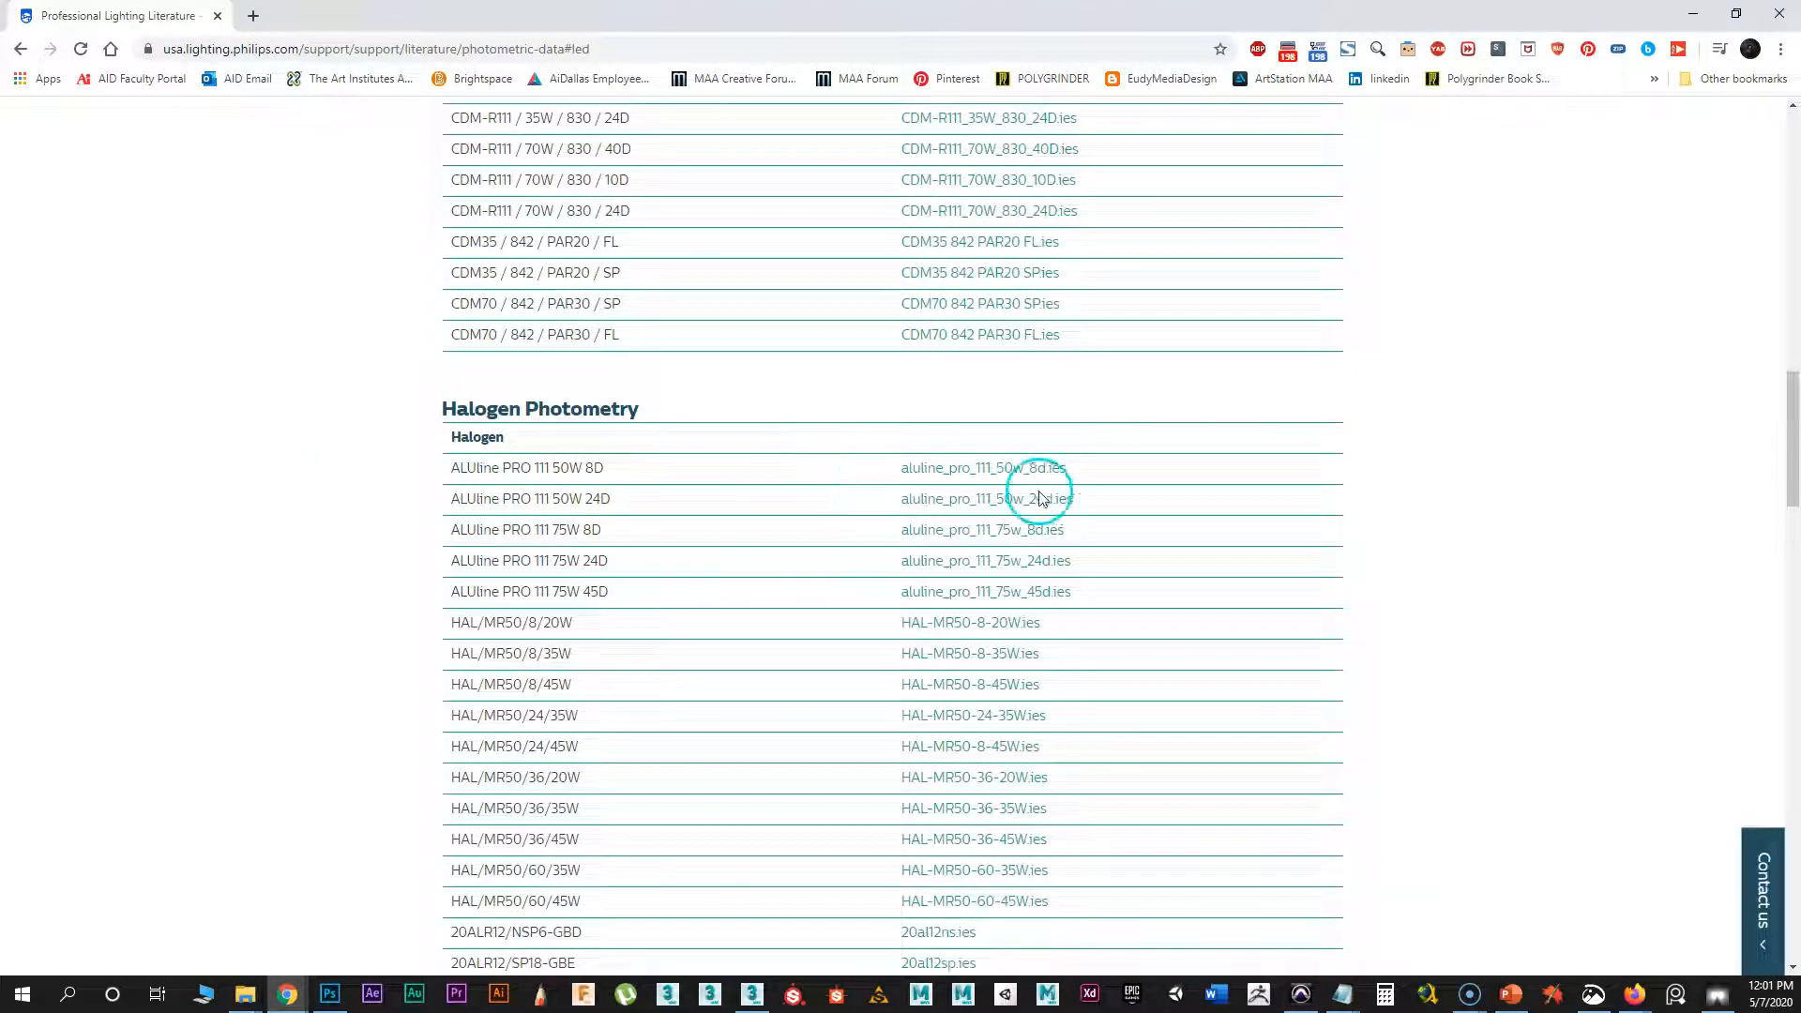
scroll(970, 784, down, 3)
scroll(937, 792, up, 3)
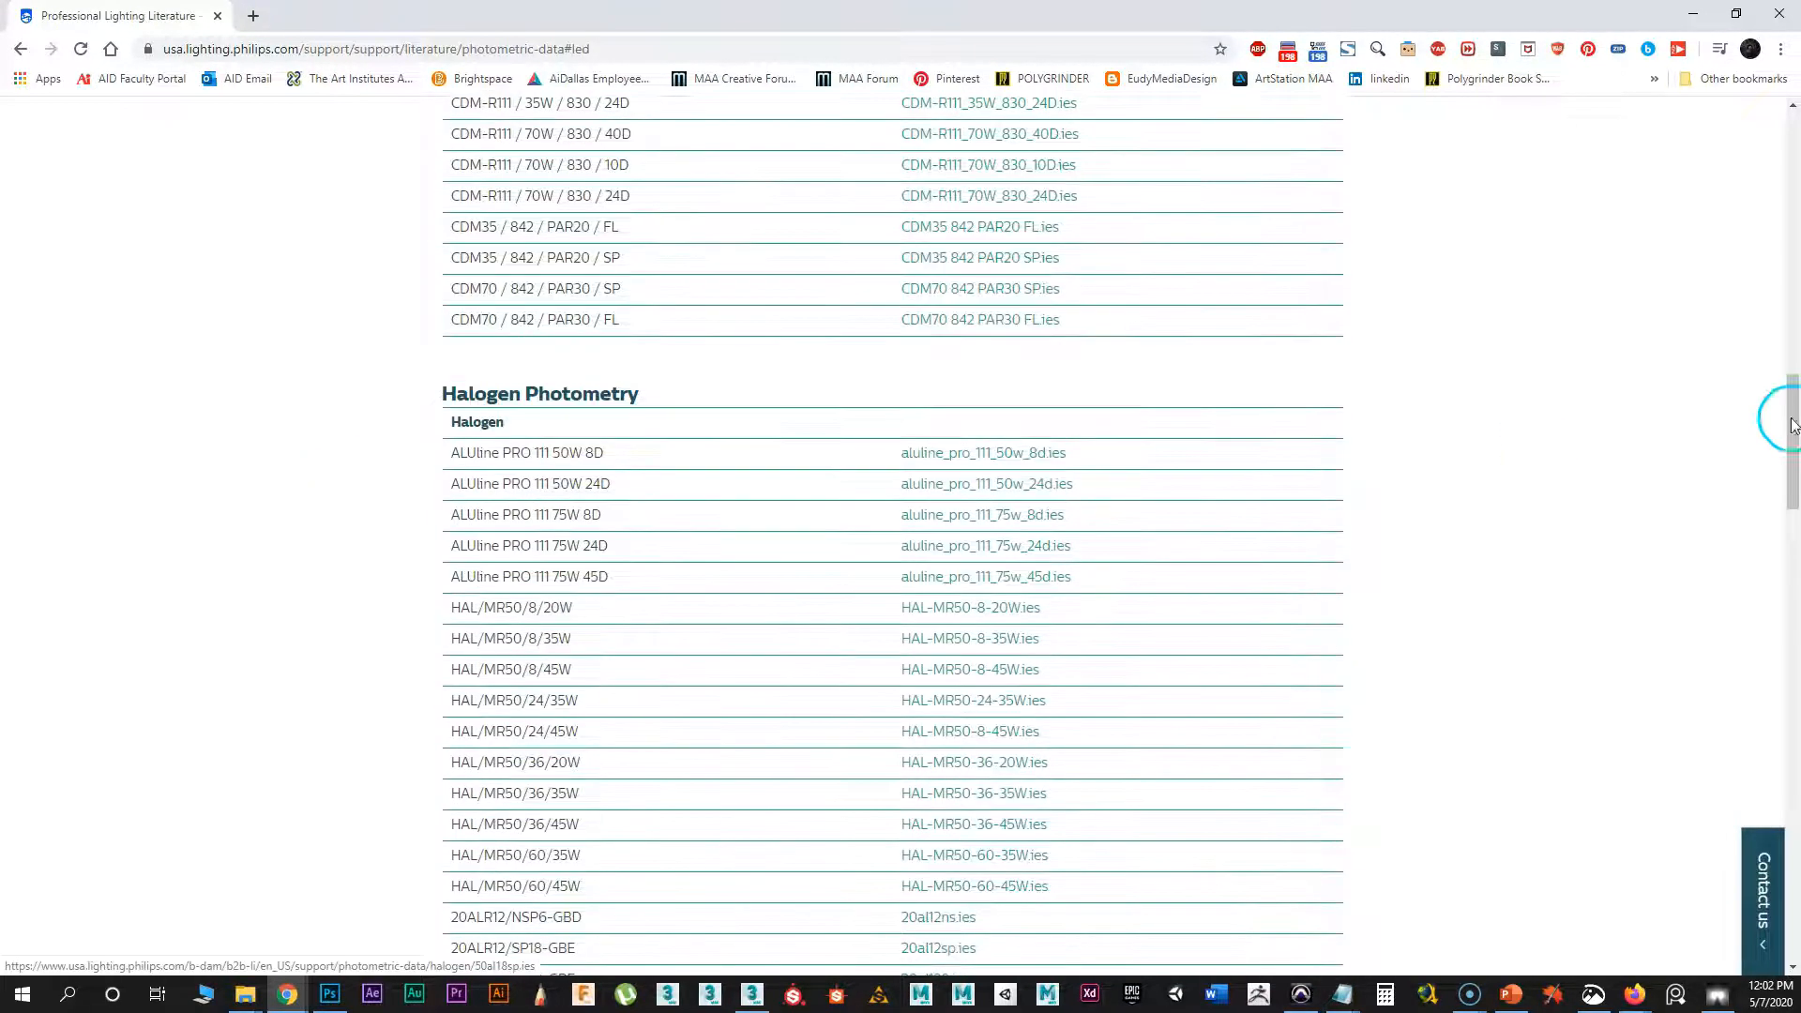
drag(1794, 436, 1773, 164)
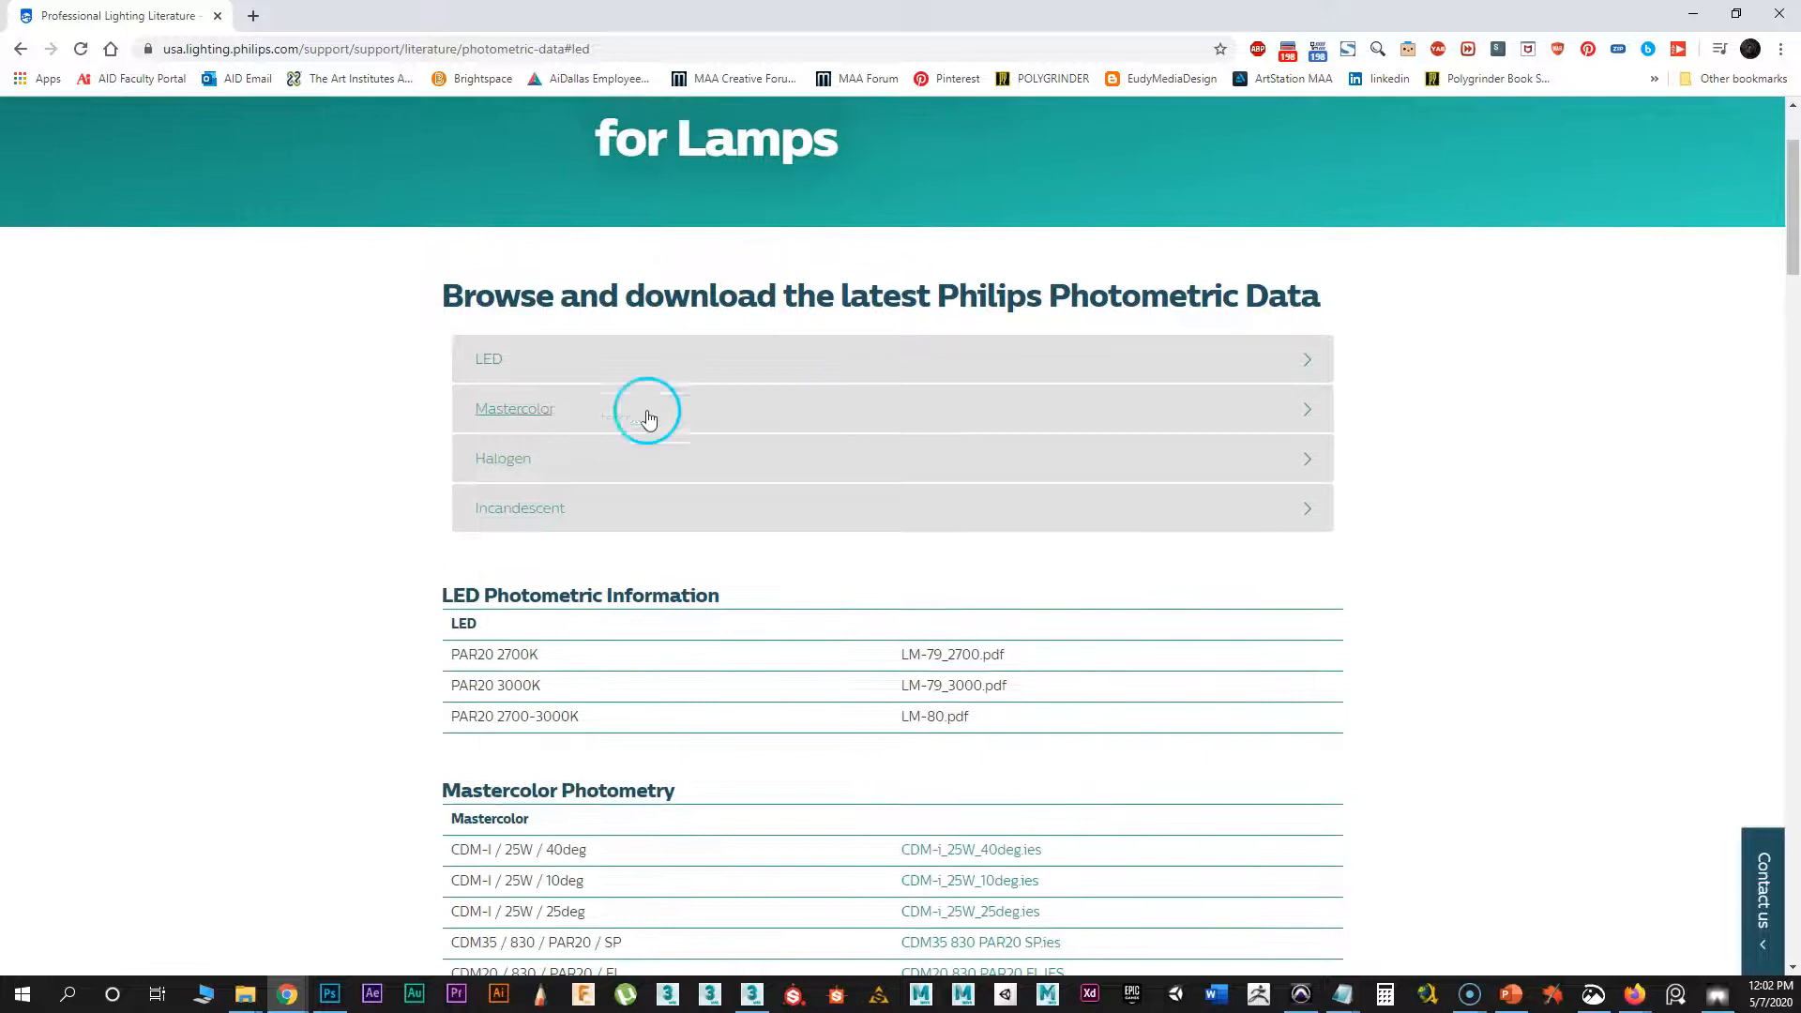
click(490, 356)
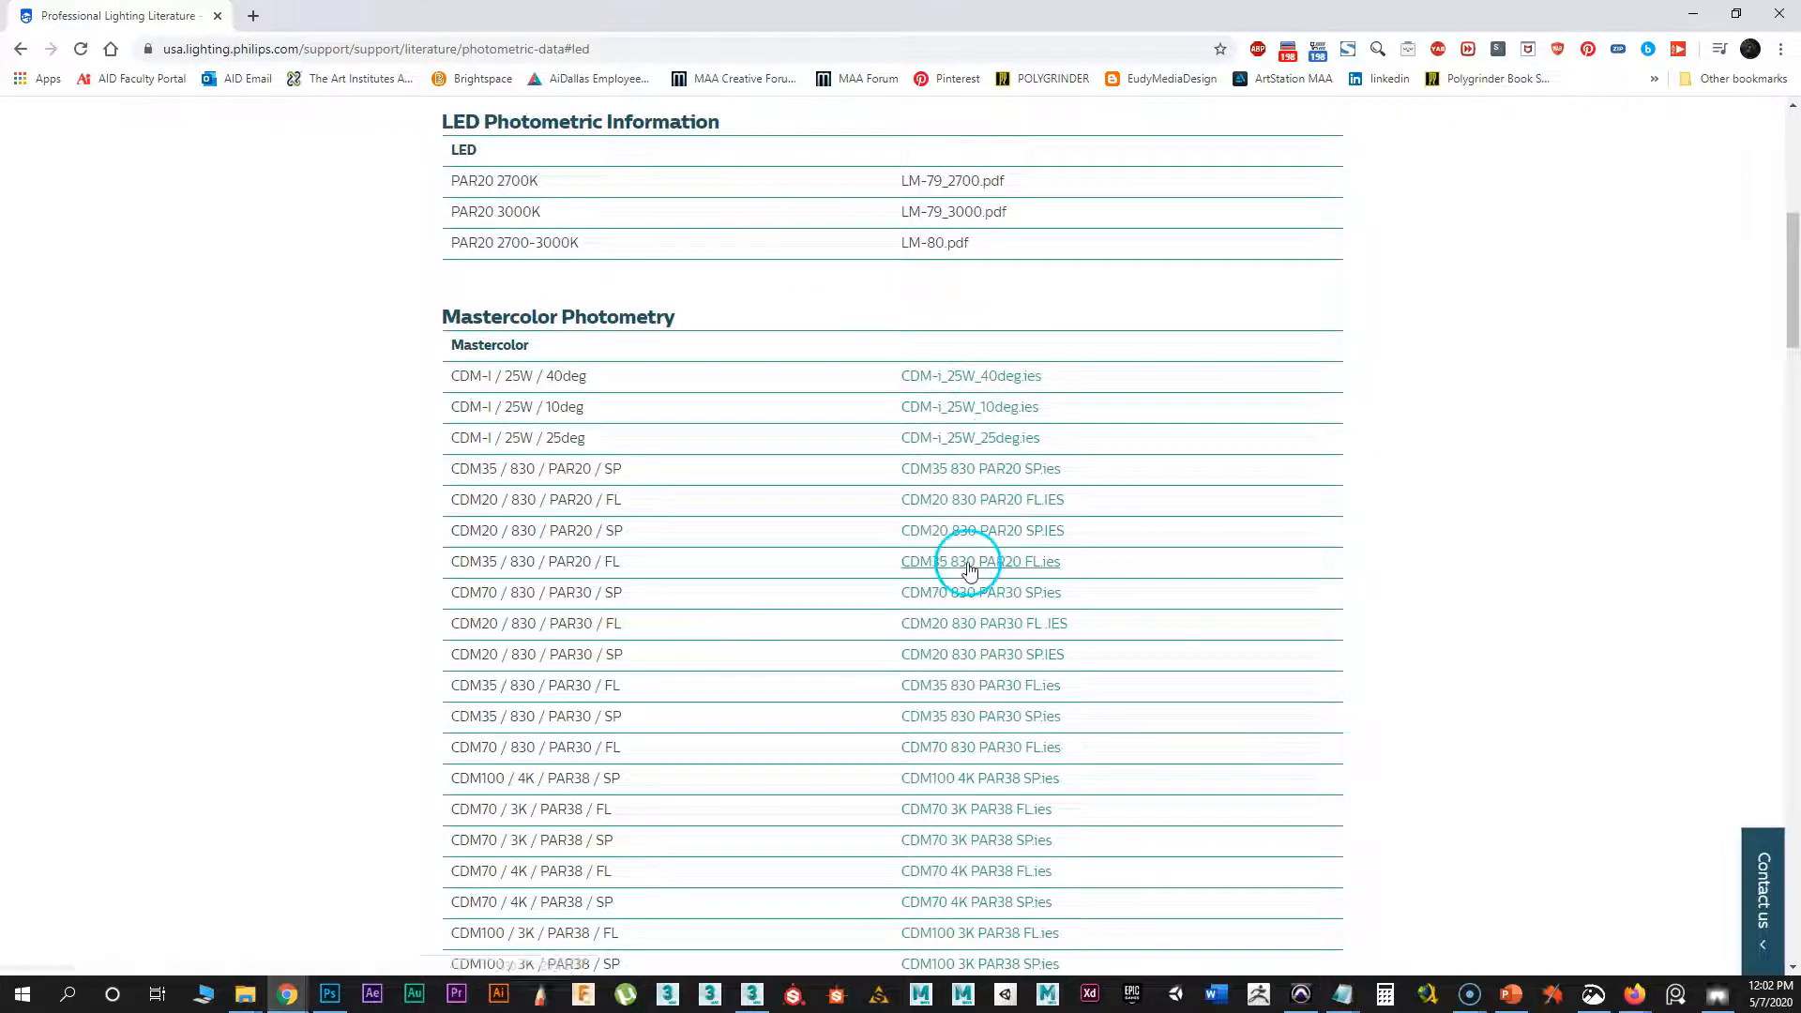
click(973, 616)
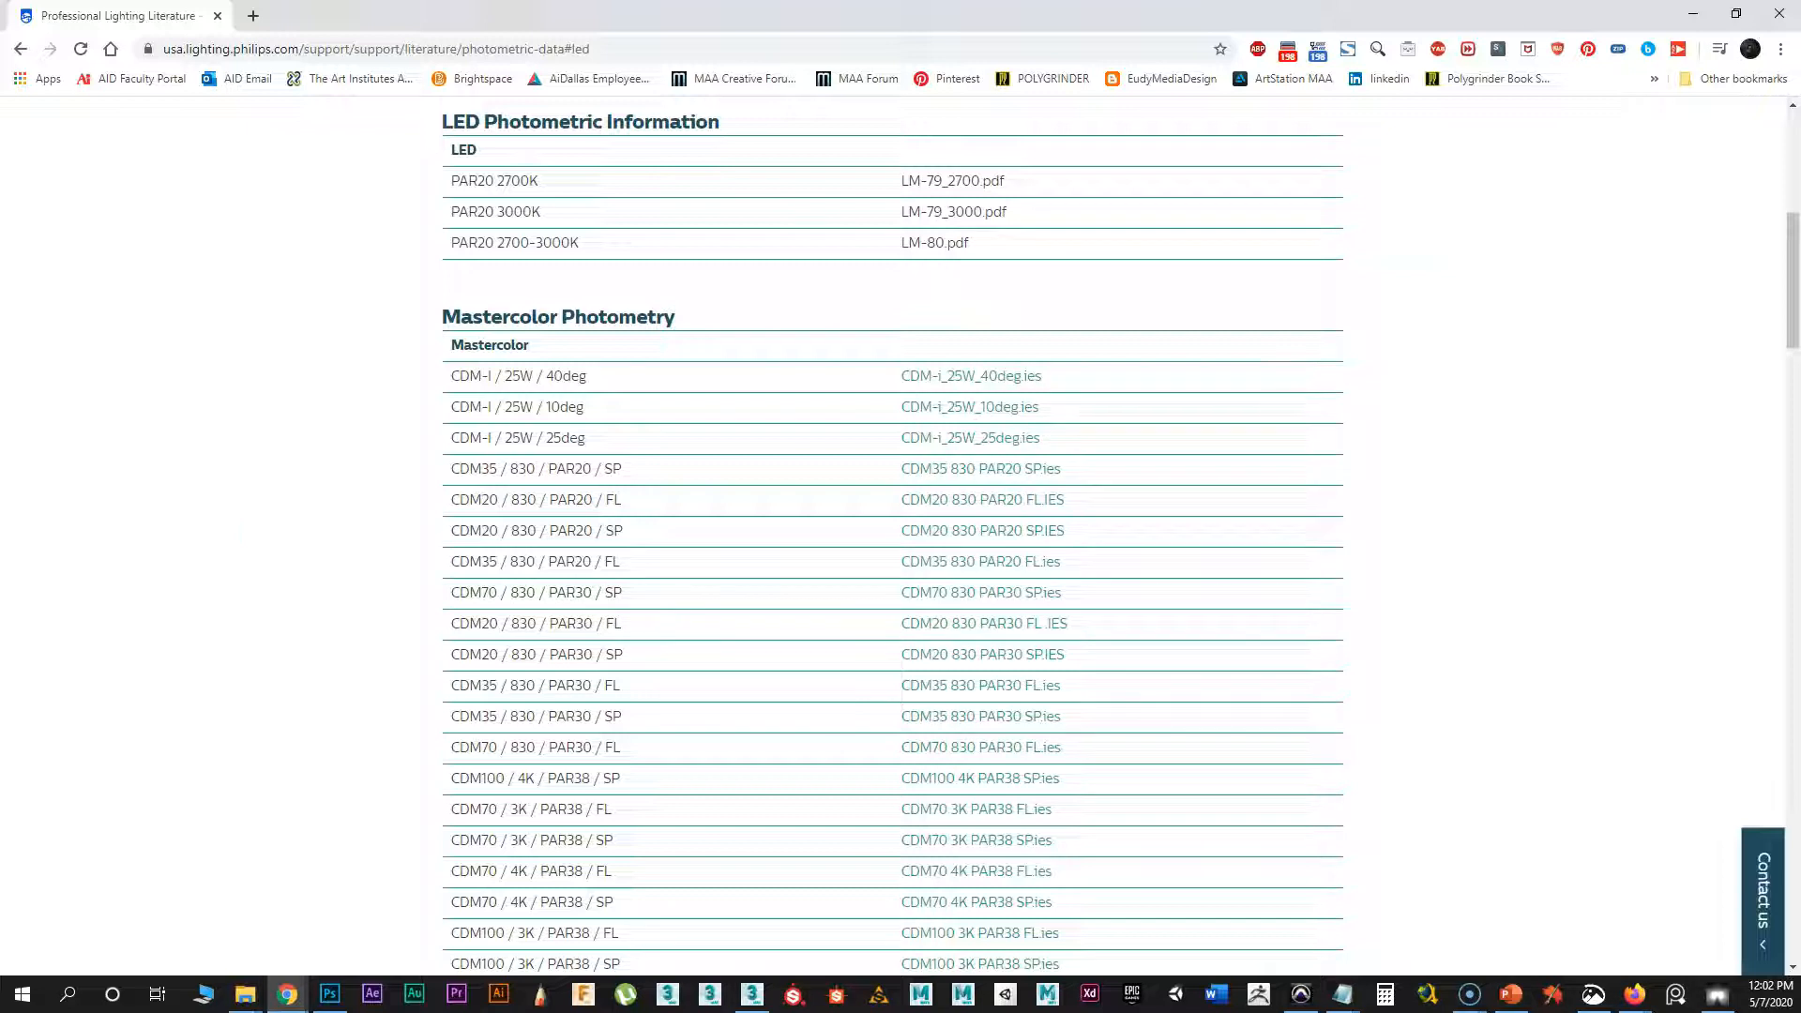
- Switch to Firefox with Lithonia Lighting's Photometric Data (IES) Files page, and expand Commercial Indoor to examine its fixture types
click(1637, 996)
click(19, 266)
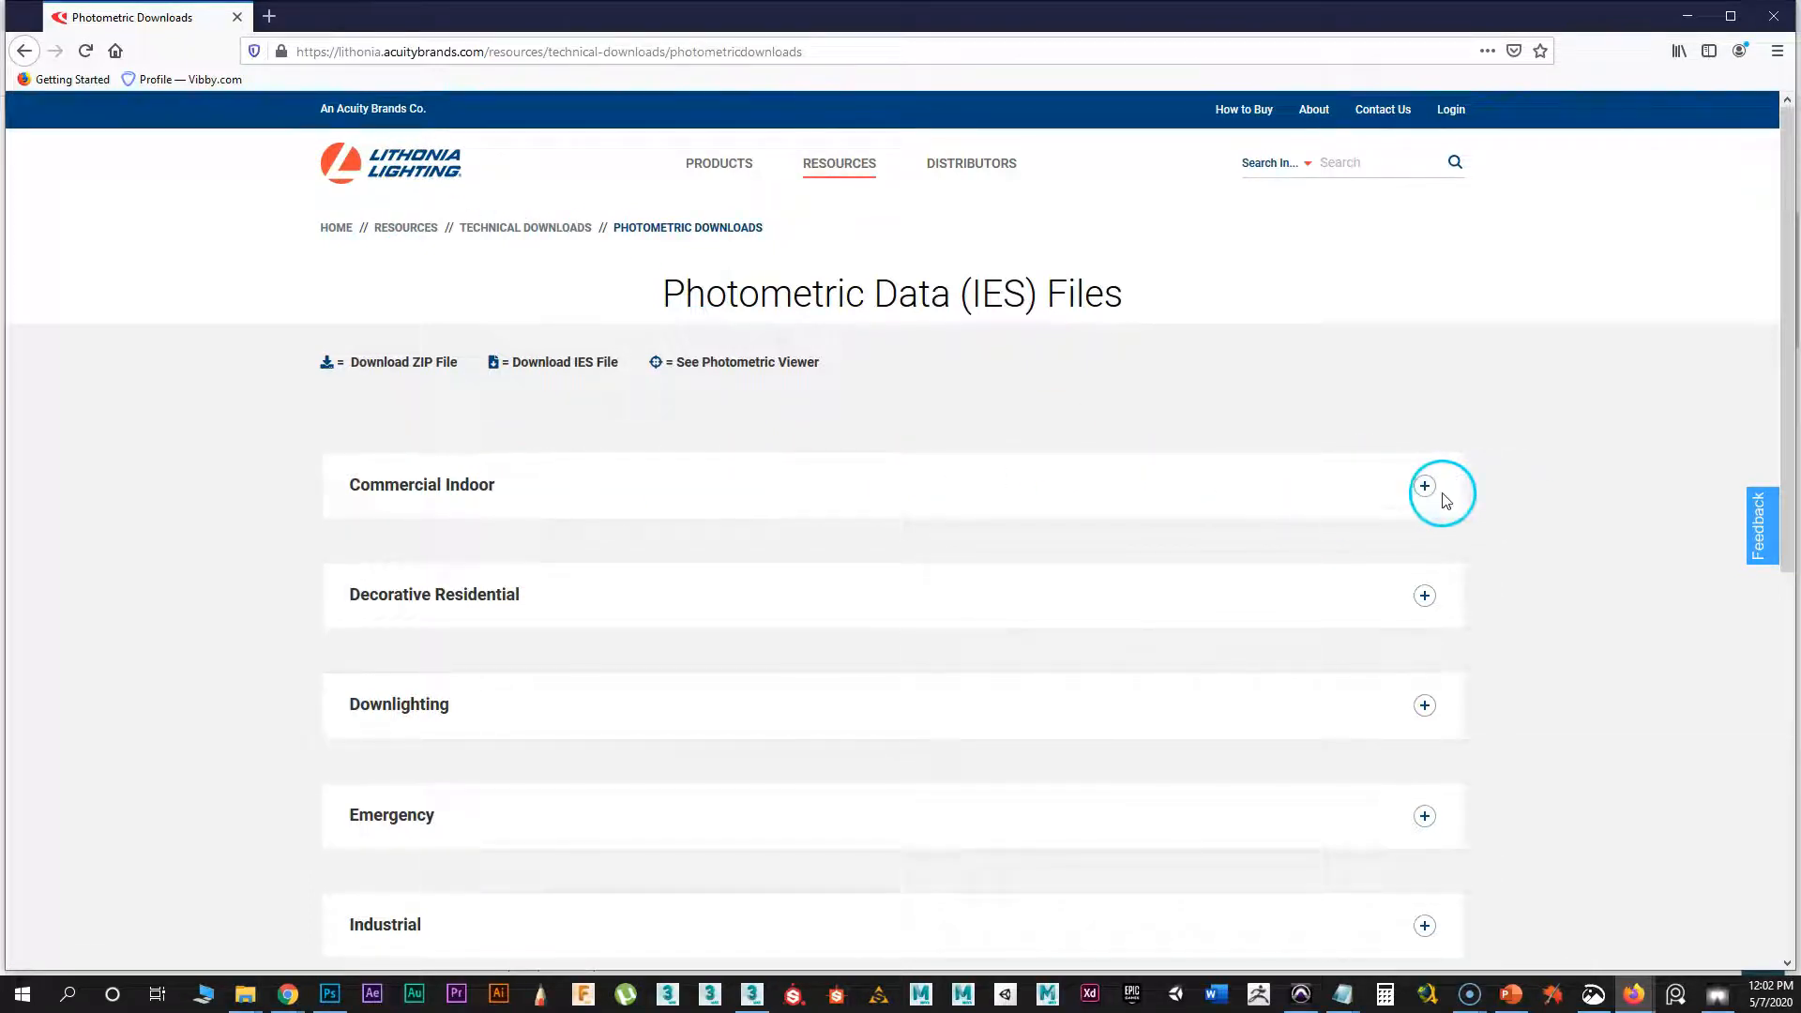
click(654, 486)
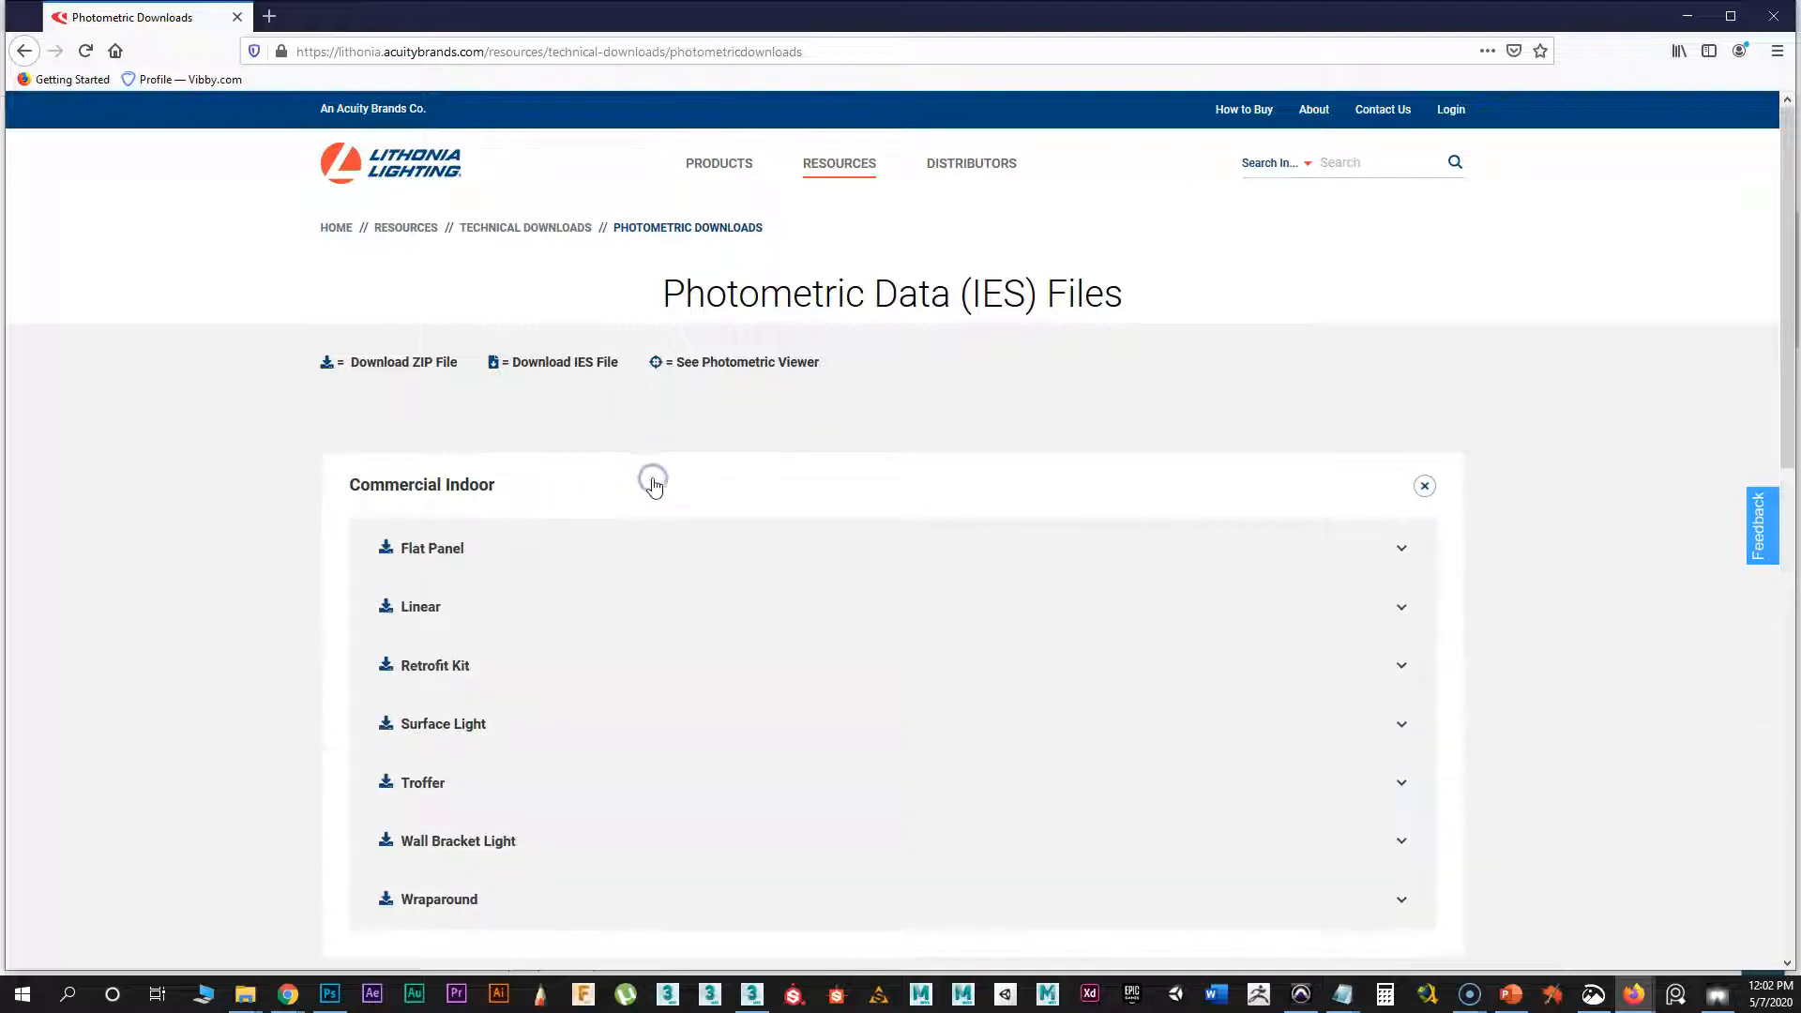
scroll(657, 502, down, 1)
scroll(654, 497, up, 1)
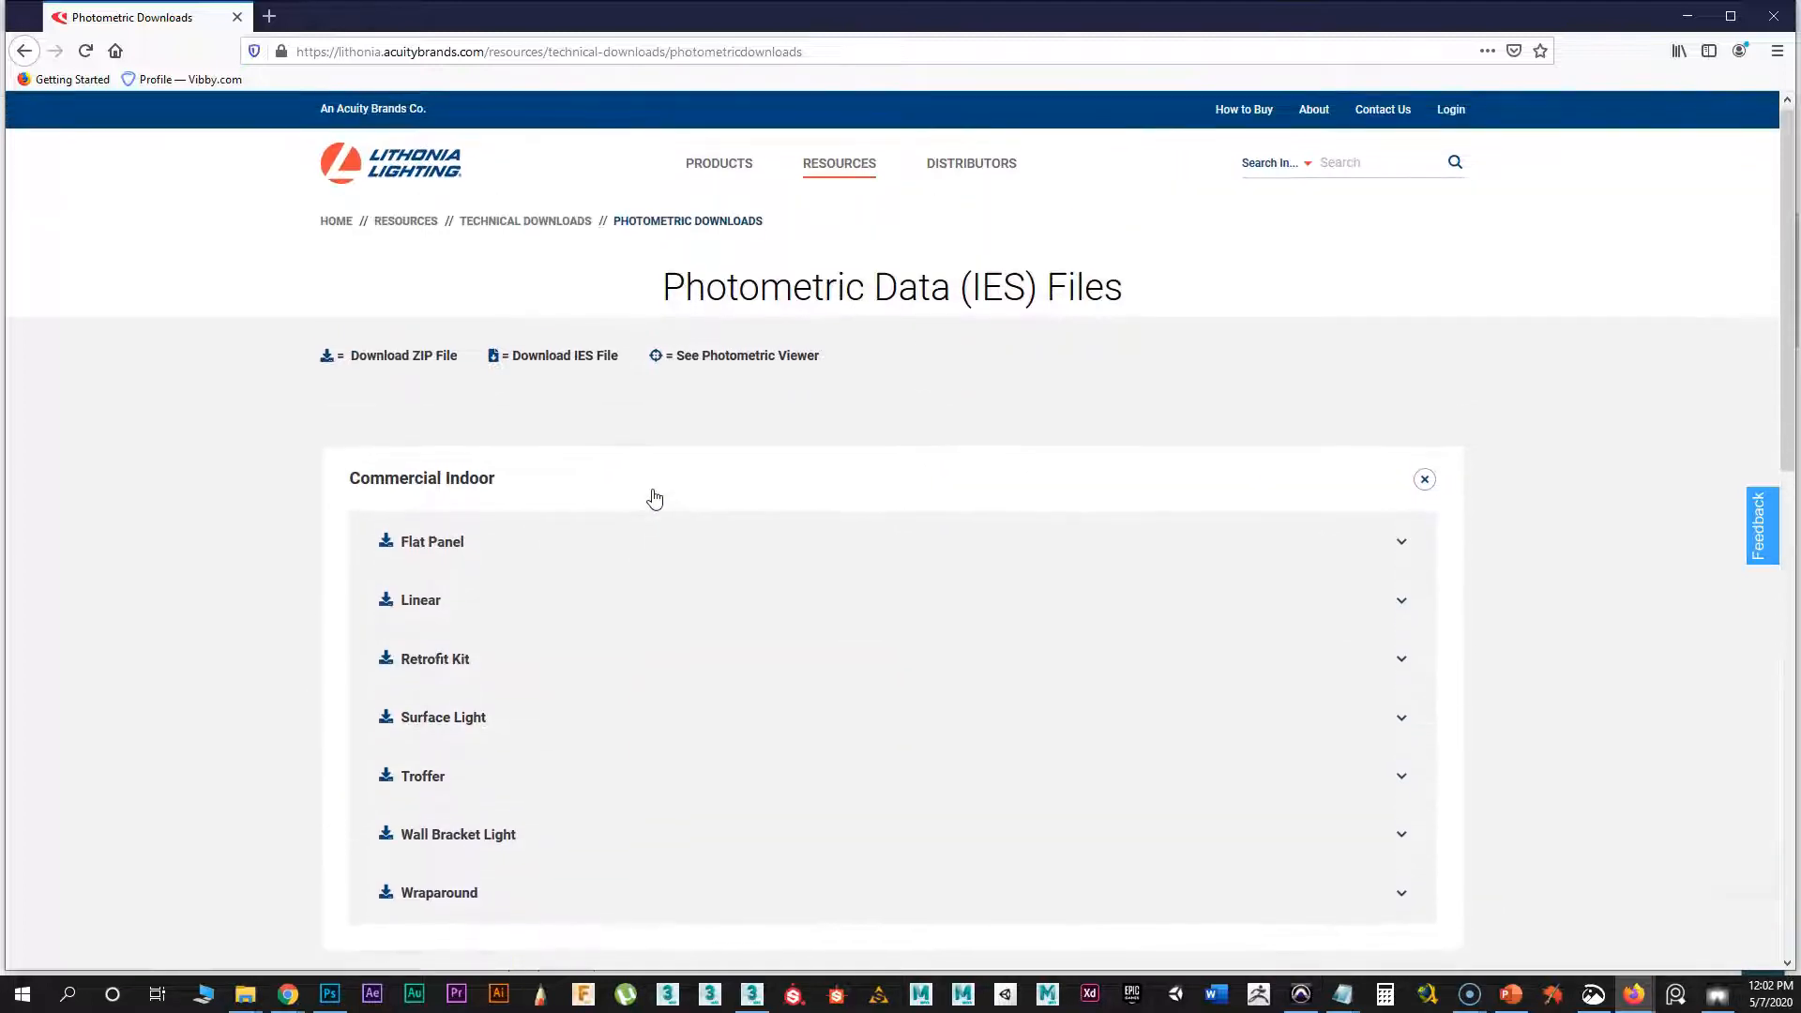
scroll(778, 472, down, 4)
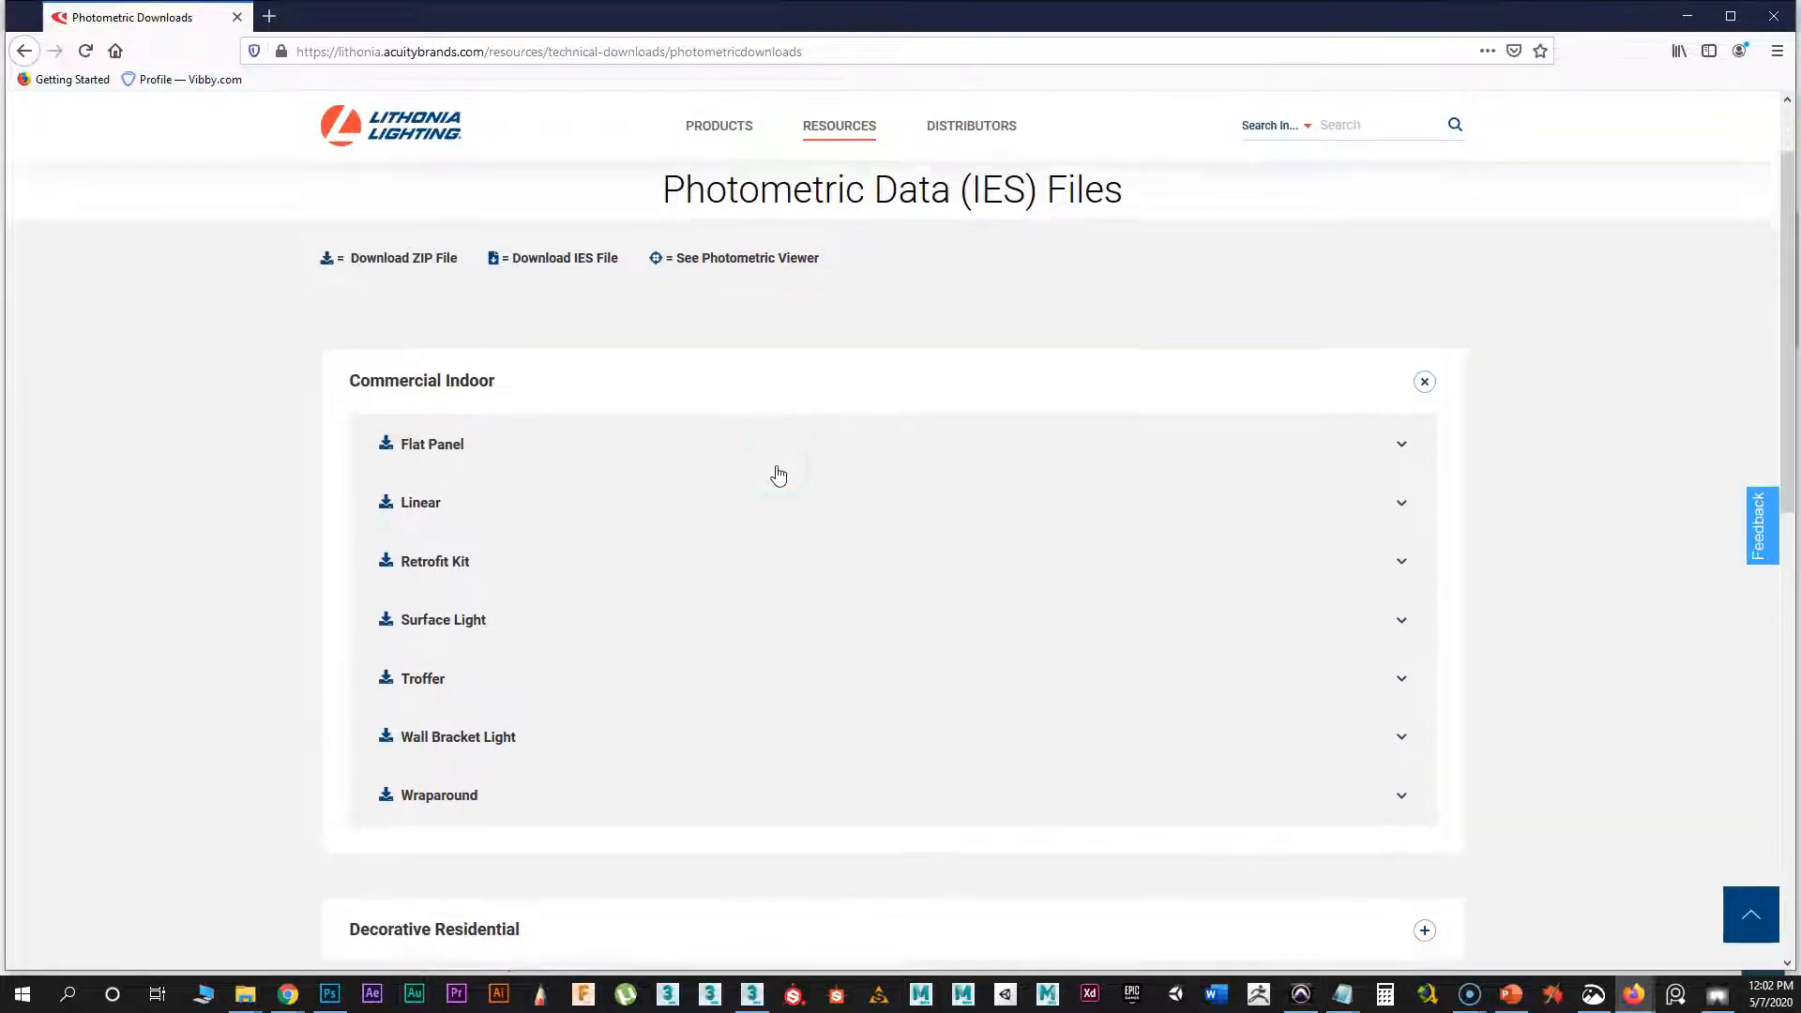
scroll(736, 475, up, 2)
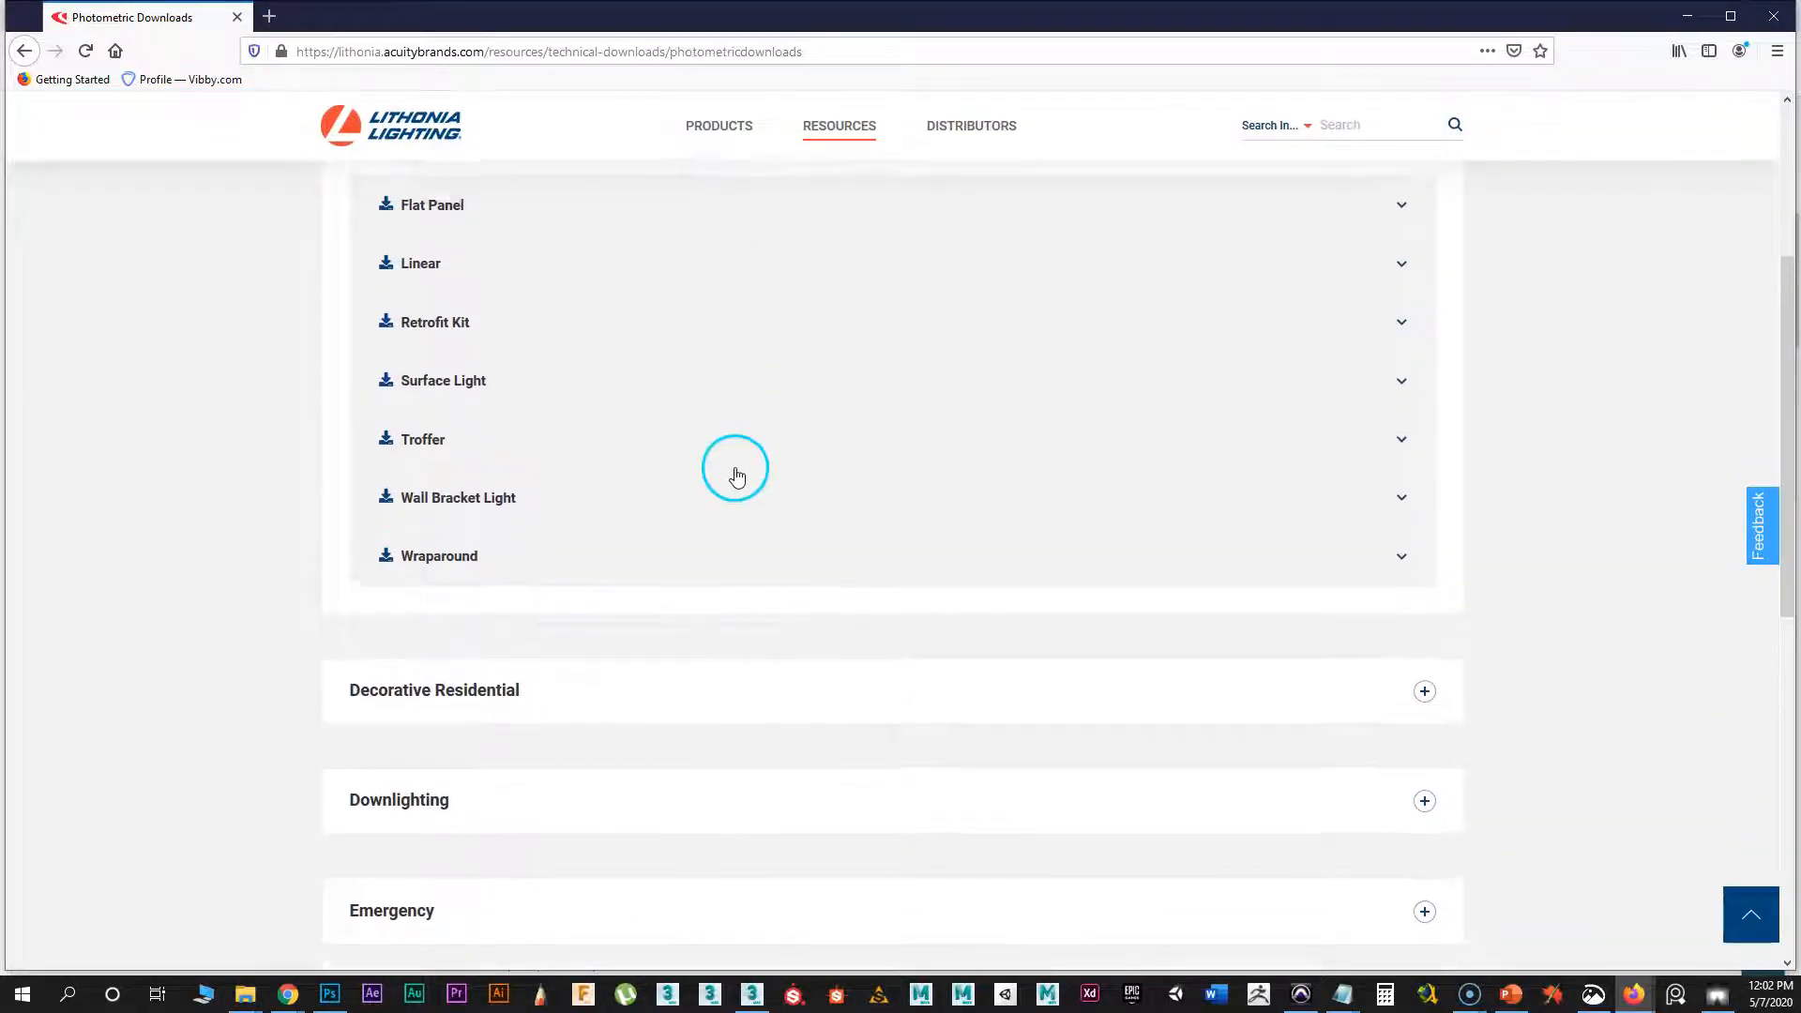
scroll(563, 511, down, 3)
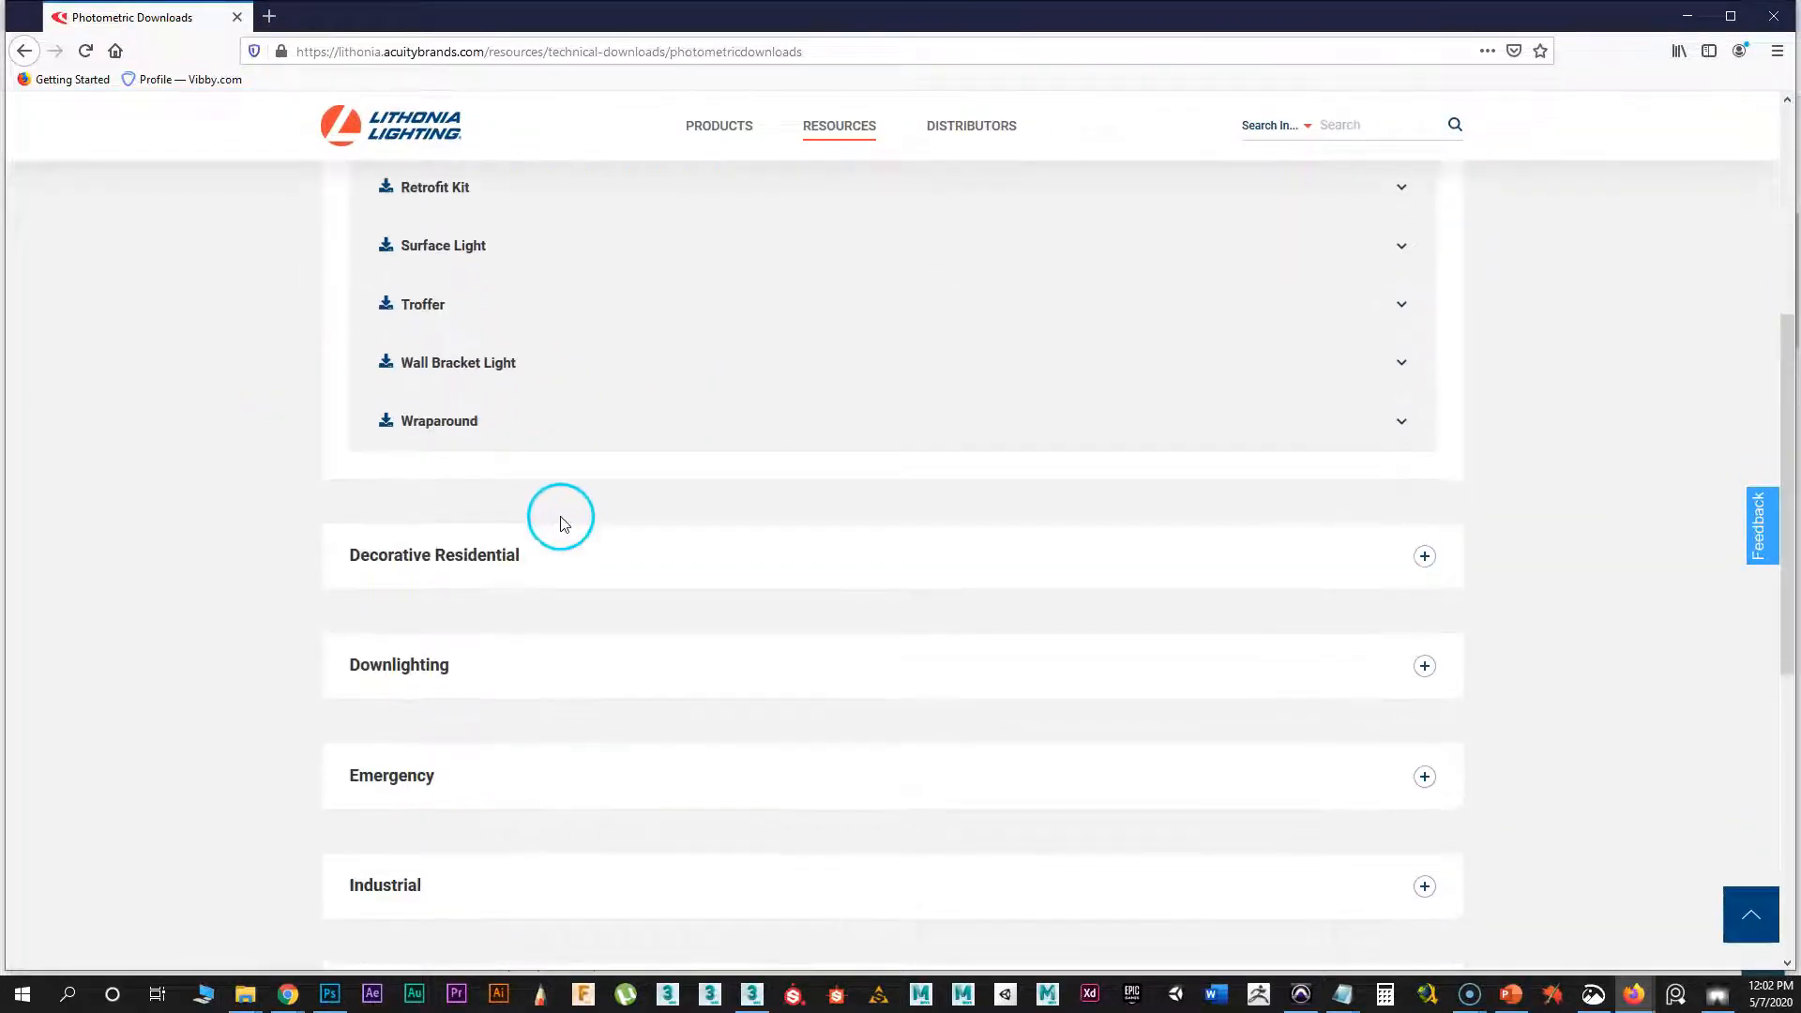
- Expand the Downlighting category and its Housing group to examine the individual LIF6 IES files
click(487, 665)
scroll(603, 587, down, 4)
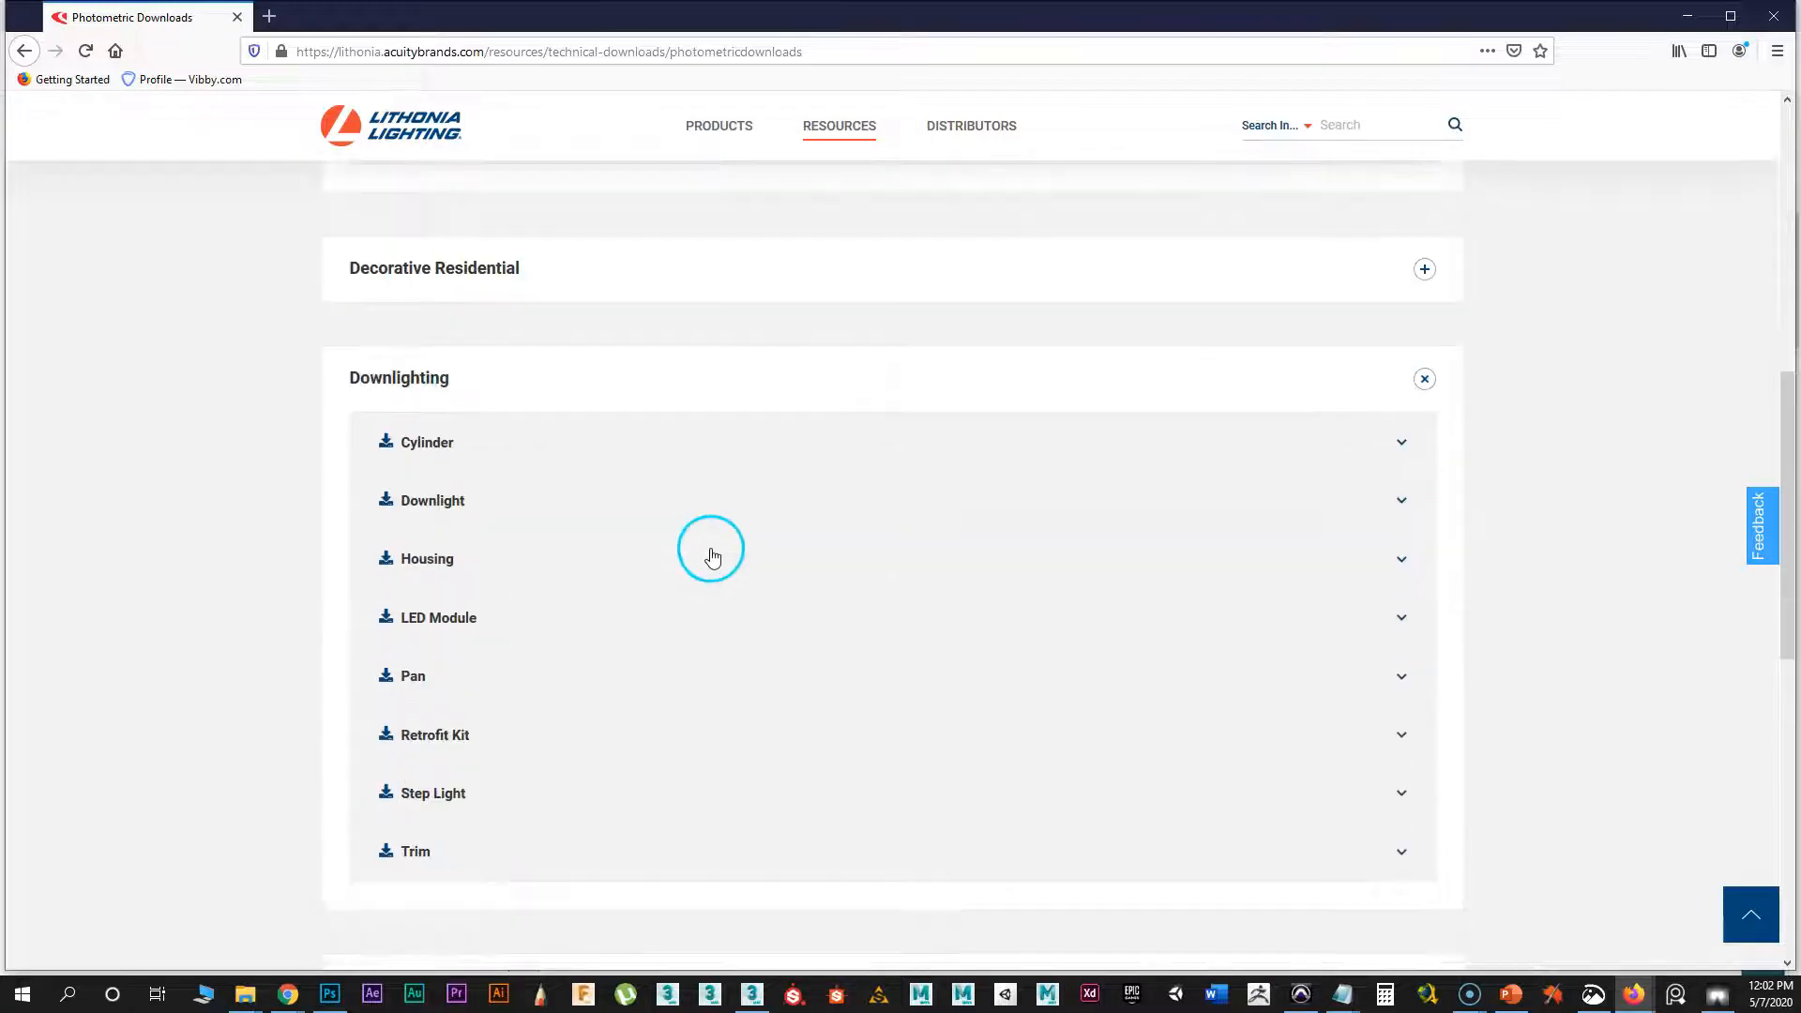
click(458, 470)
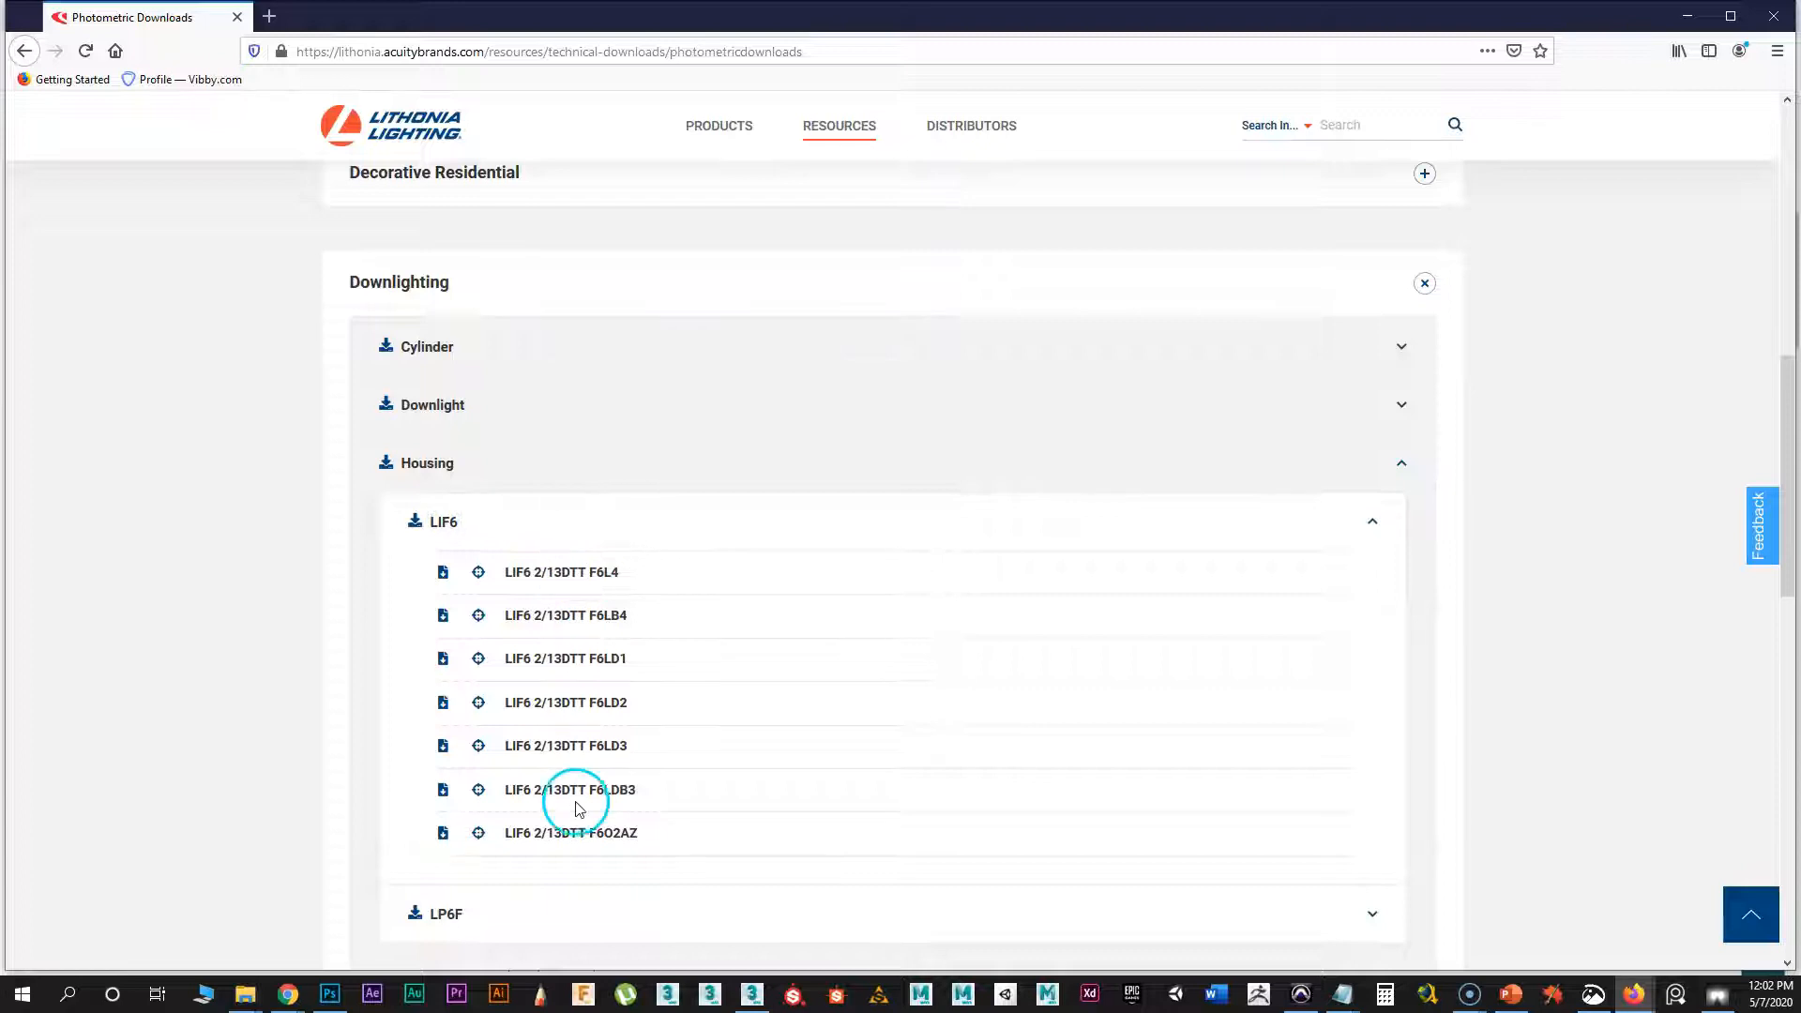
scroll(278, 629, down, 1)
scroll(278, 629, down, 2)
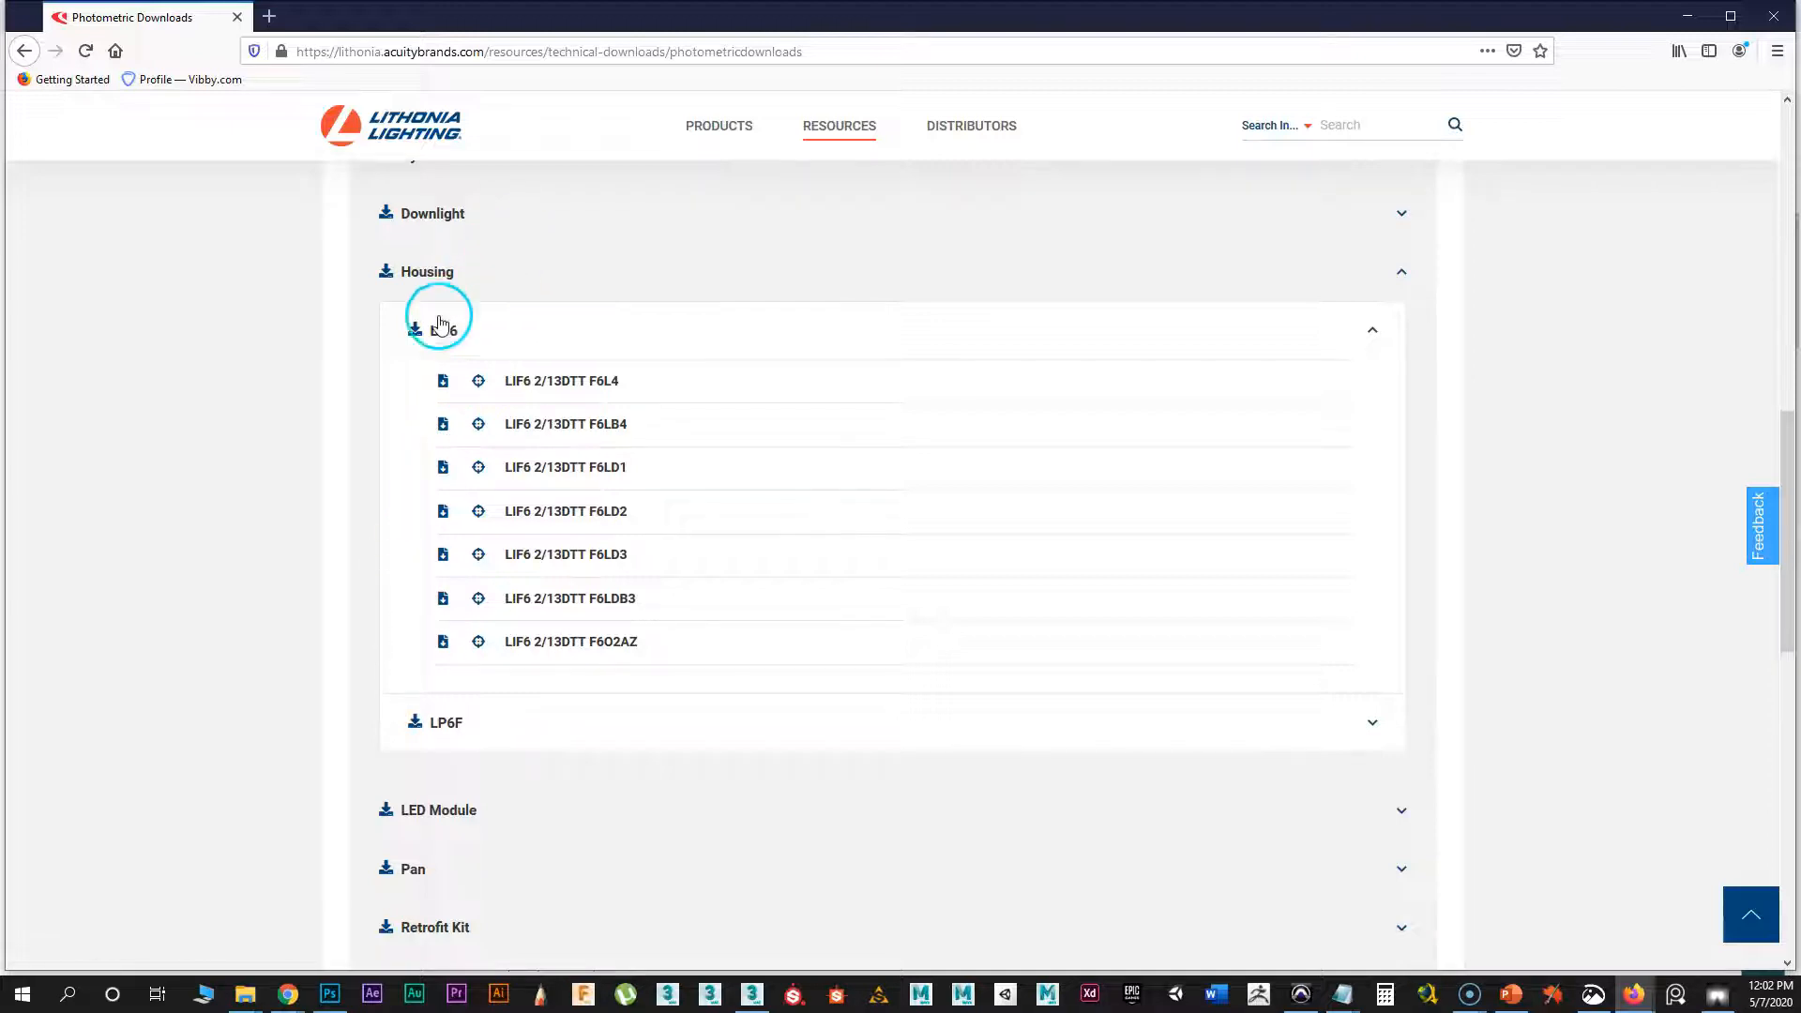
drag(1787, 474, 1785, 241)
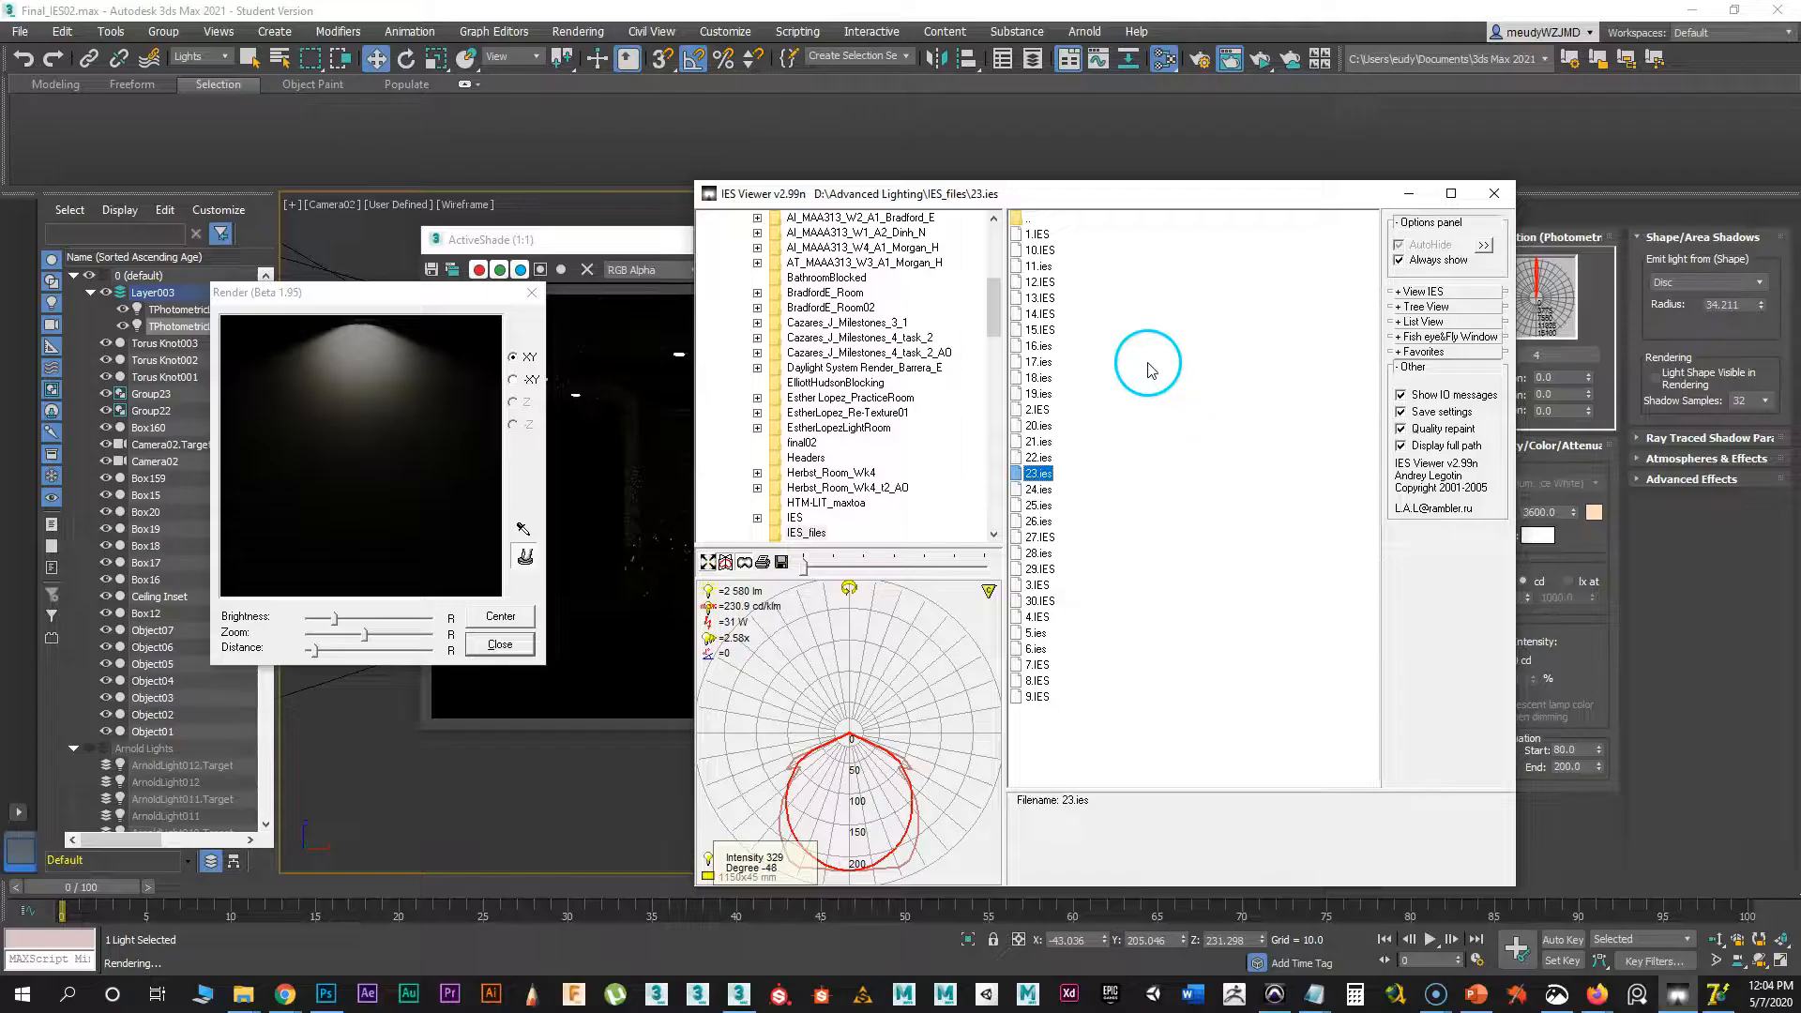
- Close the render preview and IES Viewer, and bring up Creator IES over the ActiveShade window
click(533, 293)
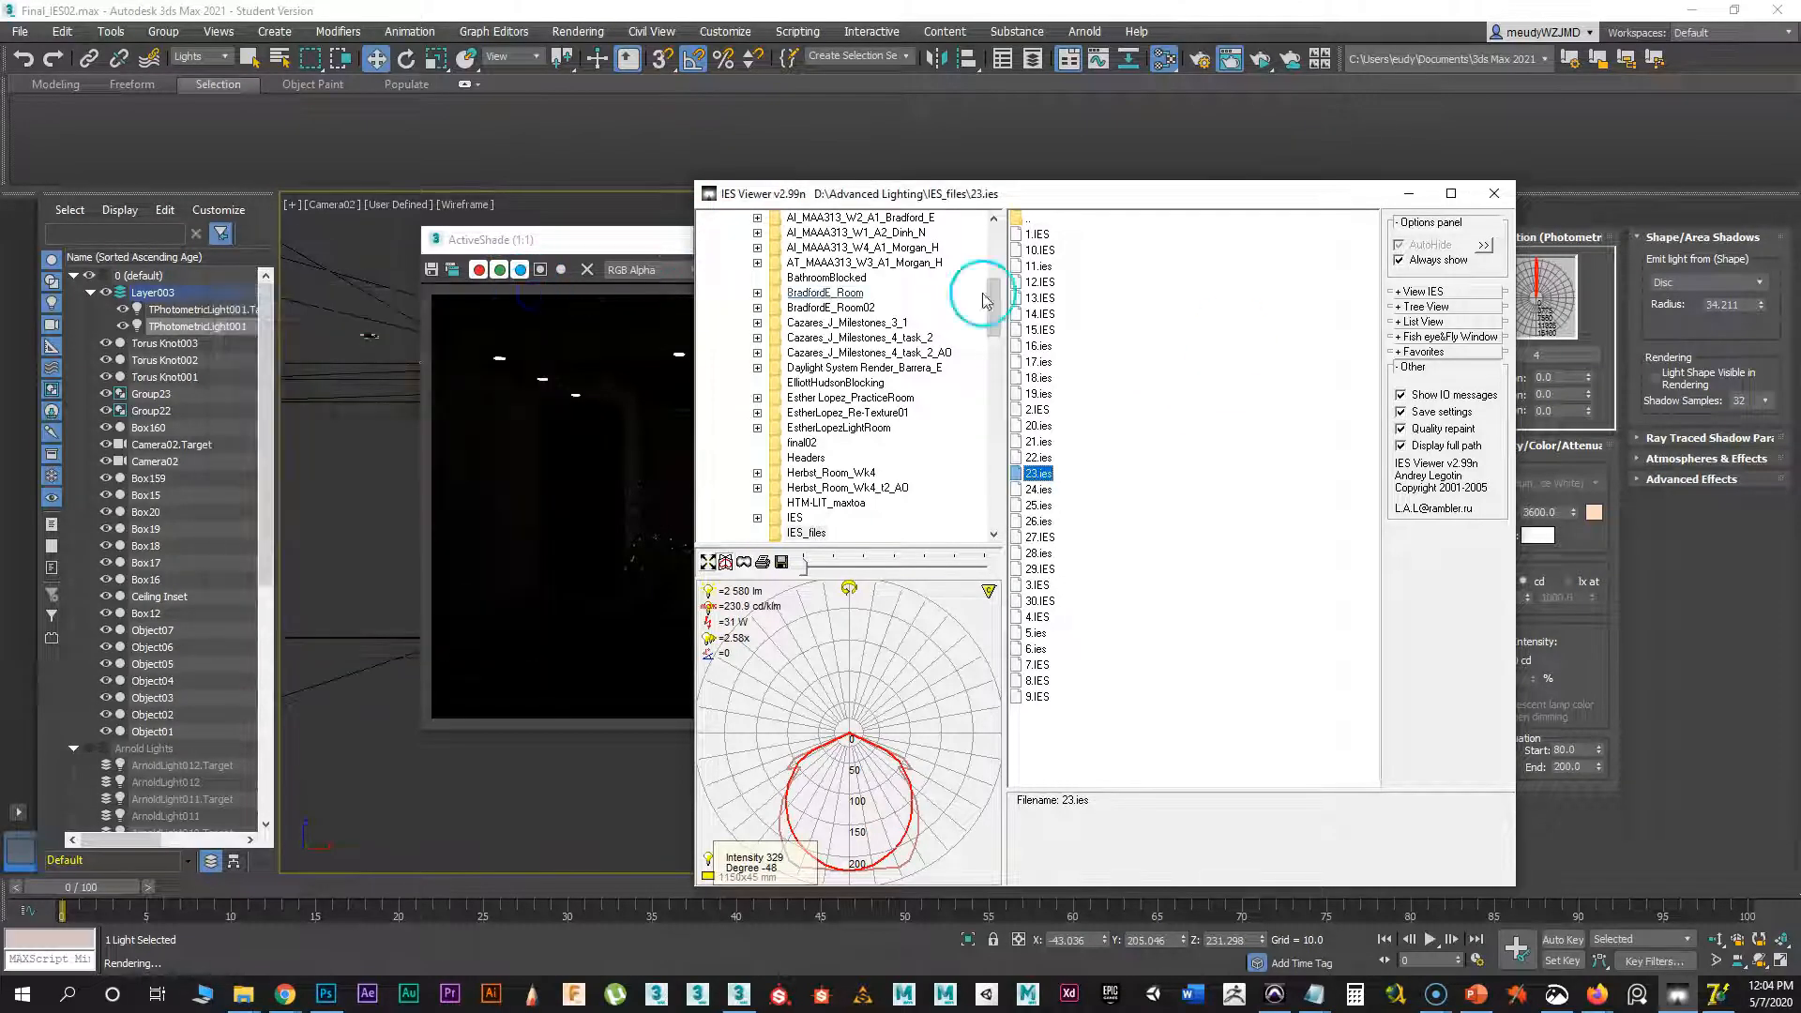
click(1495, 196)
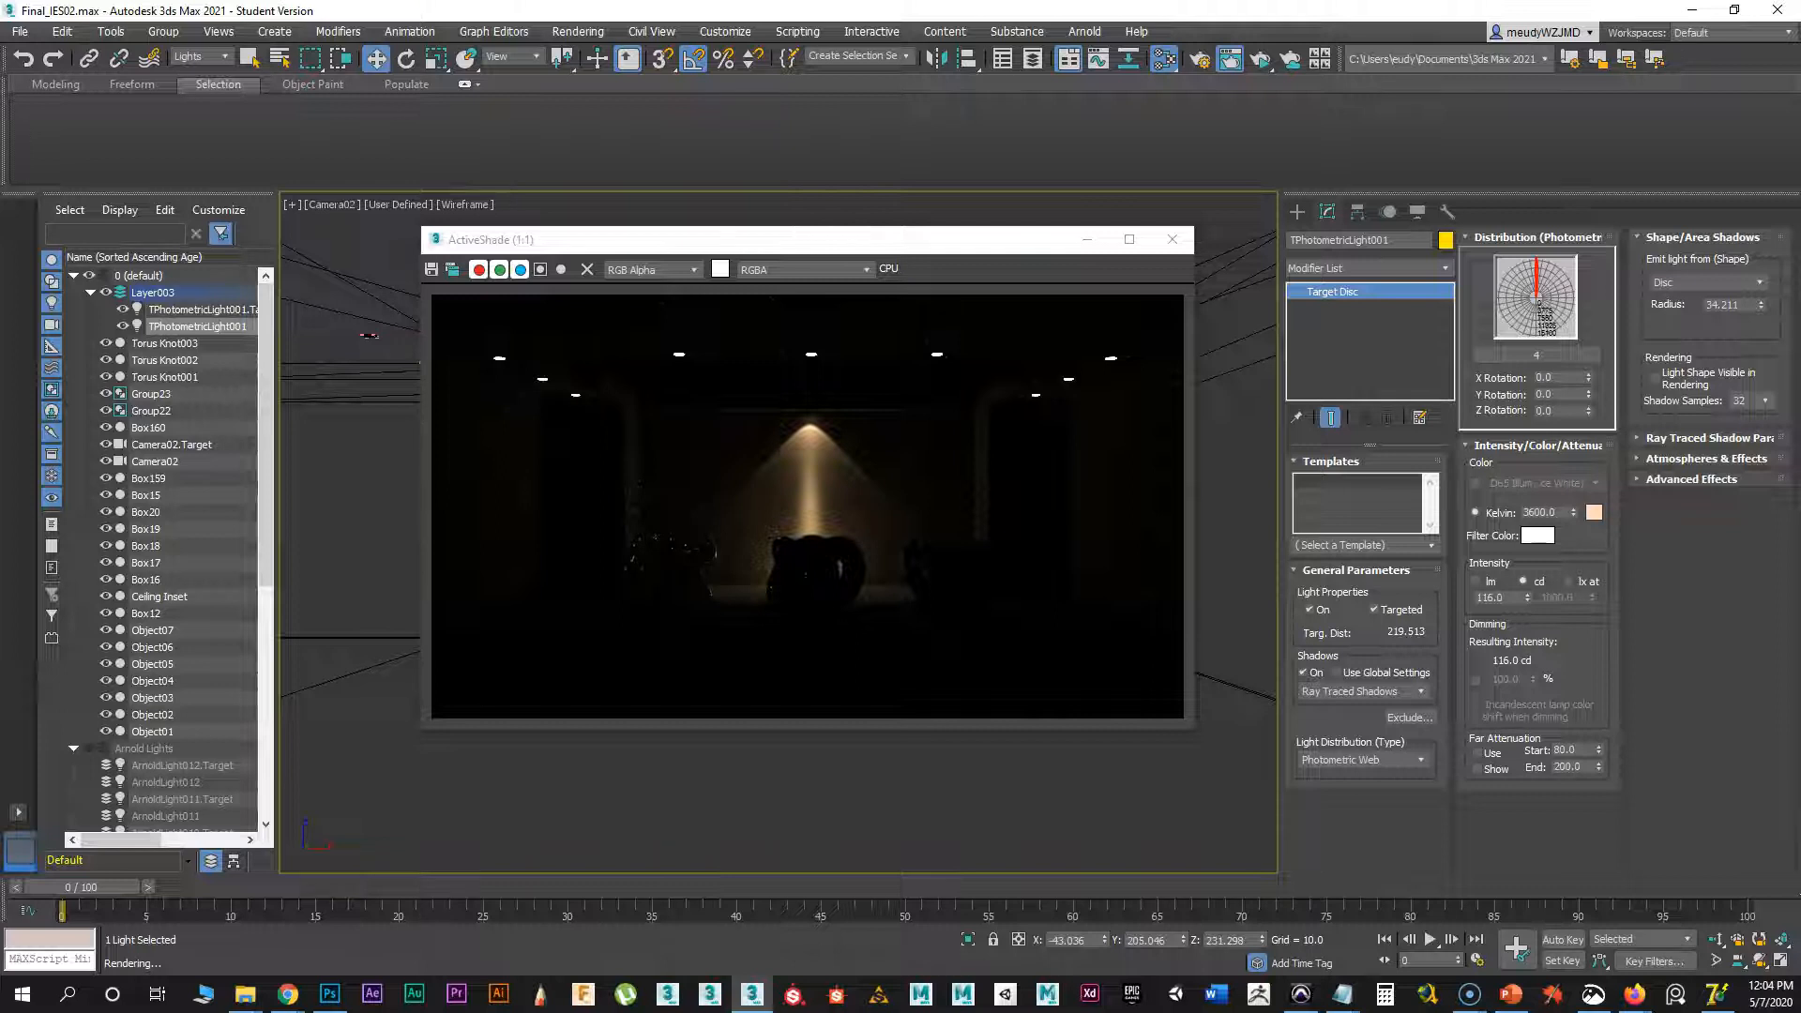
click(1716, 994)
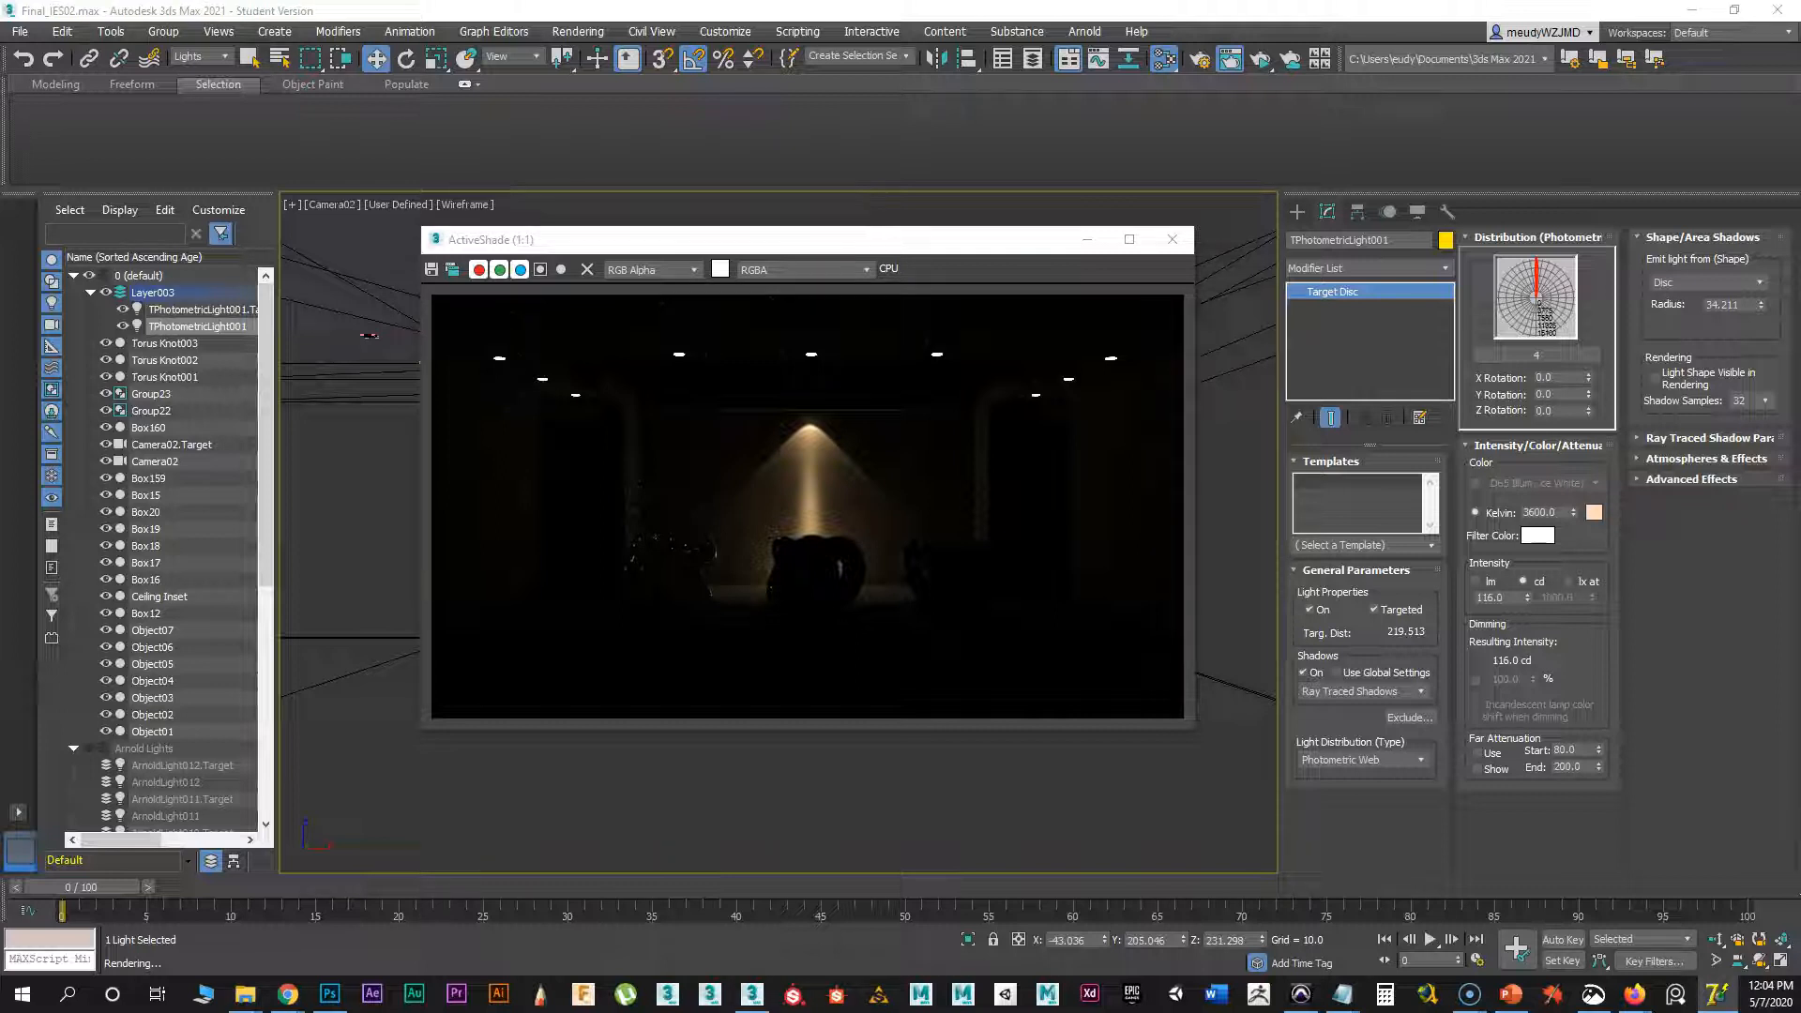
drag(1041, 288, 773, 166)
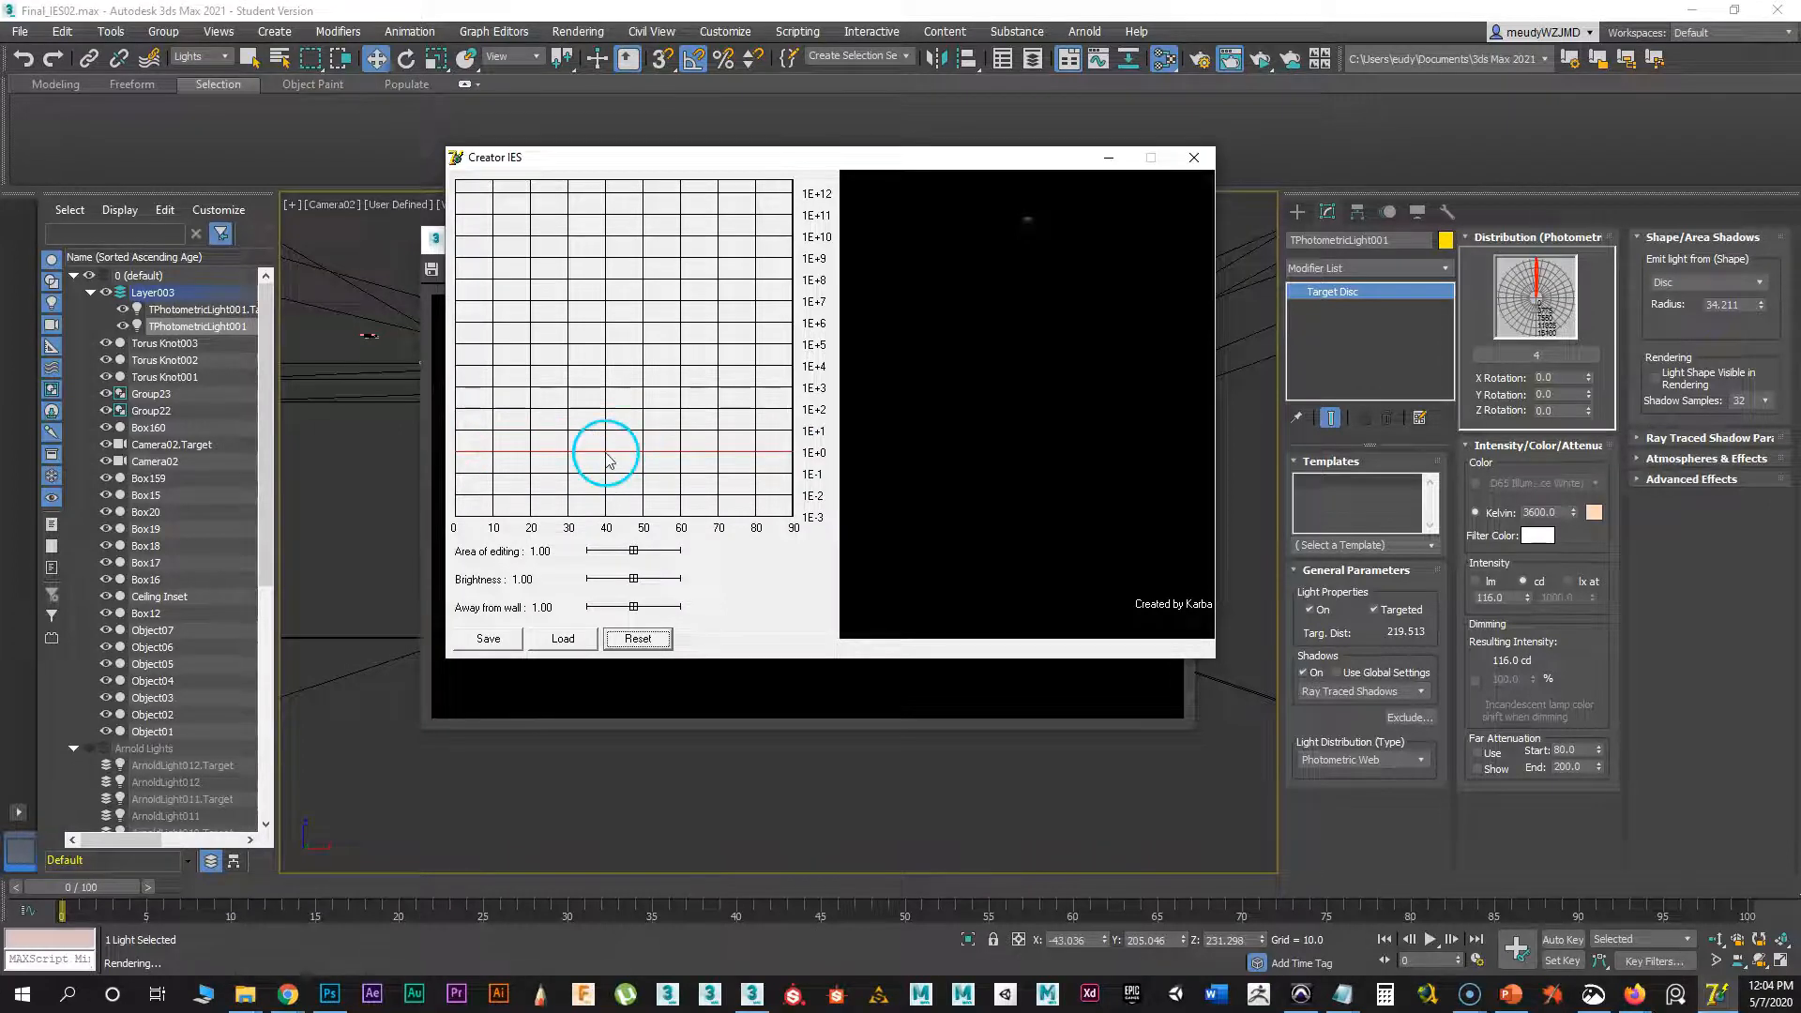
- Shape the IES intensity curve with its main peak near 40 degrees and lower, smoother intensity on both sides
drag(609, 397, 617, 281)
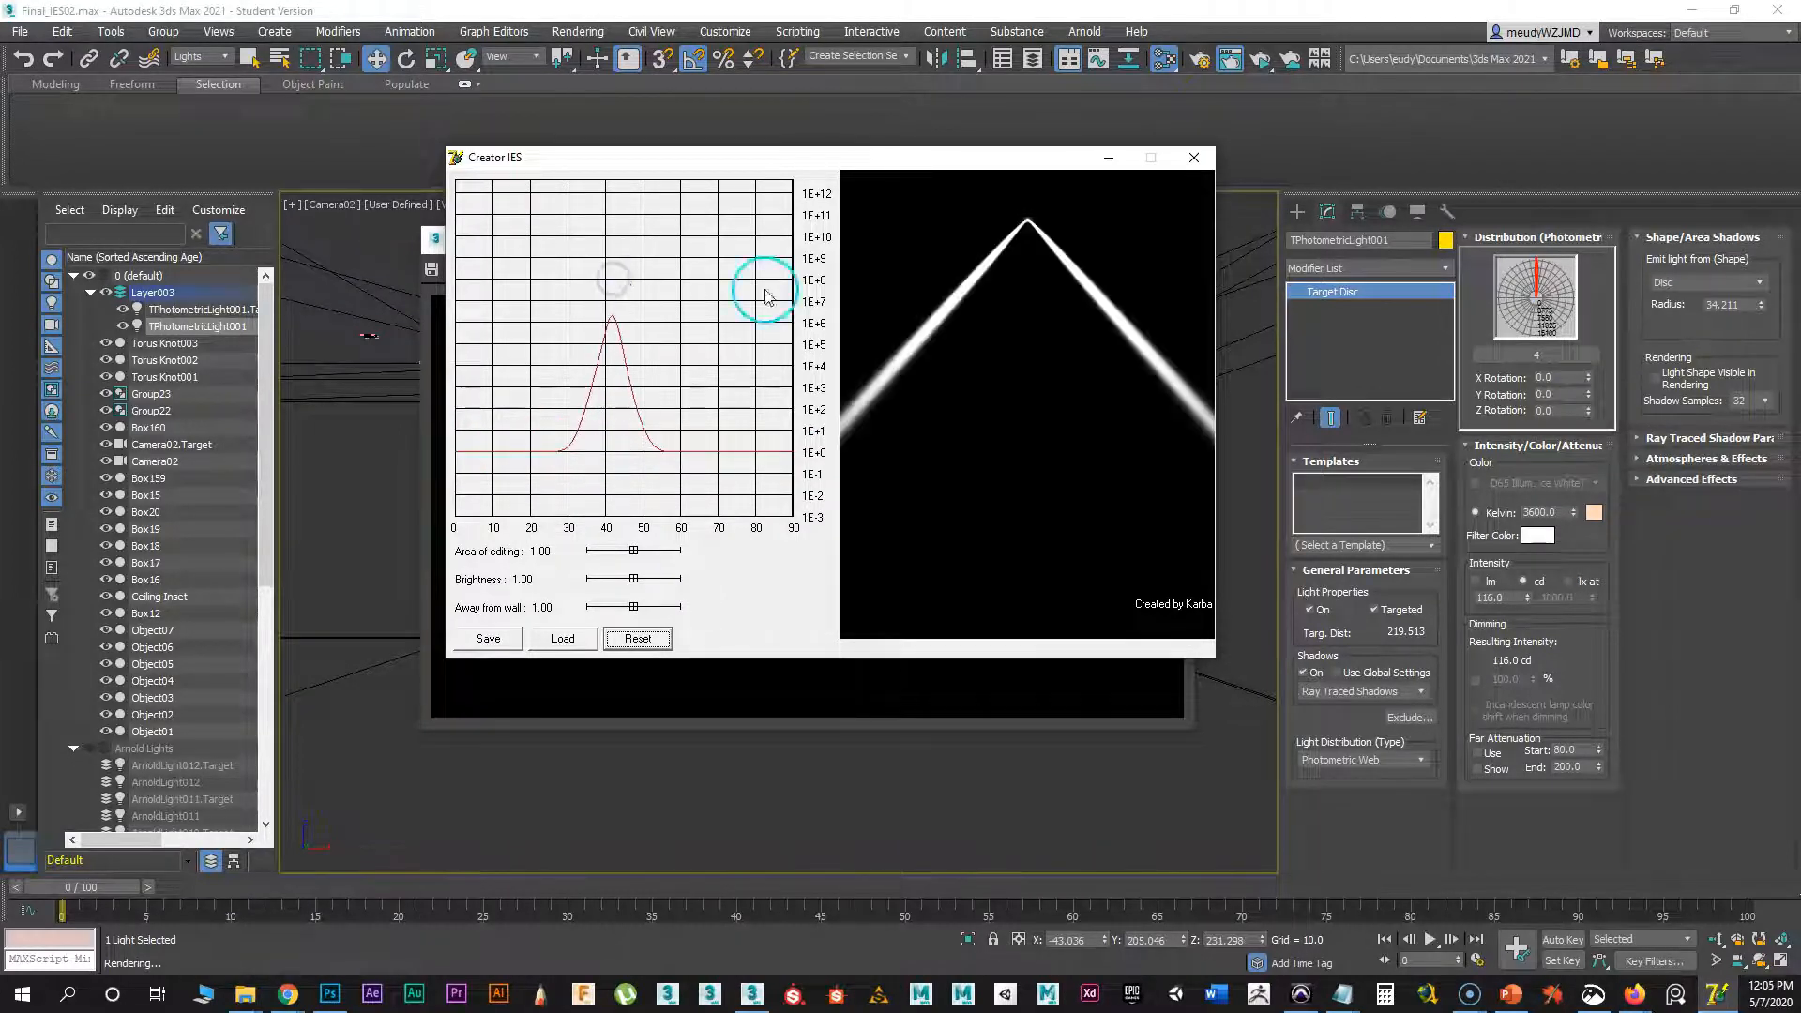
drag(663, 462, 692, 392)
drag(748, 459, 744, 378)
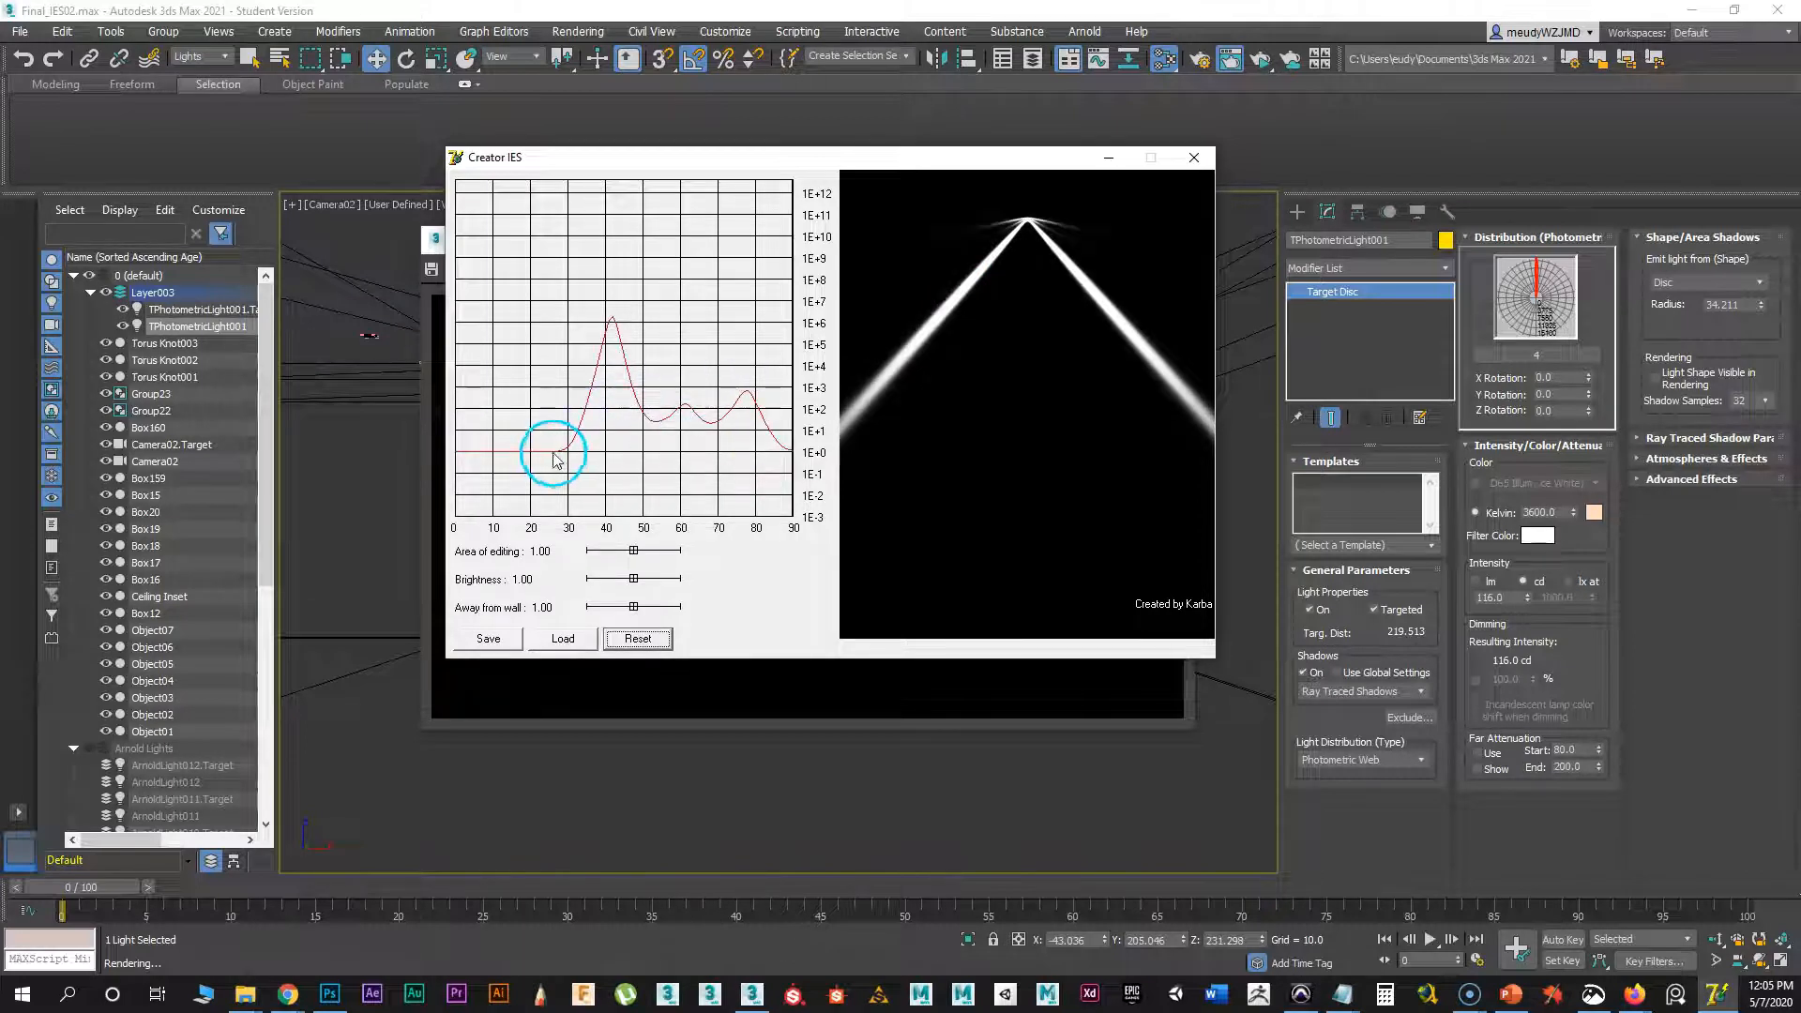
mouse_move(549, 417)
mouse_down()
mouse_move(563, 430)
mouse_move(563, 377)
mouse_up()
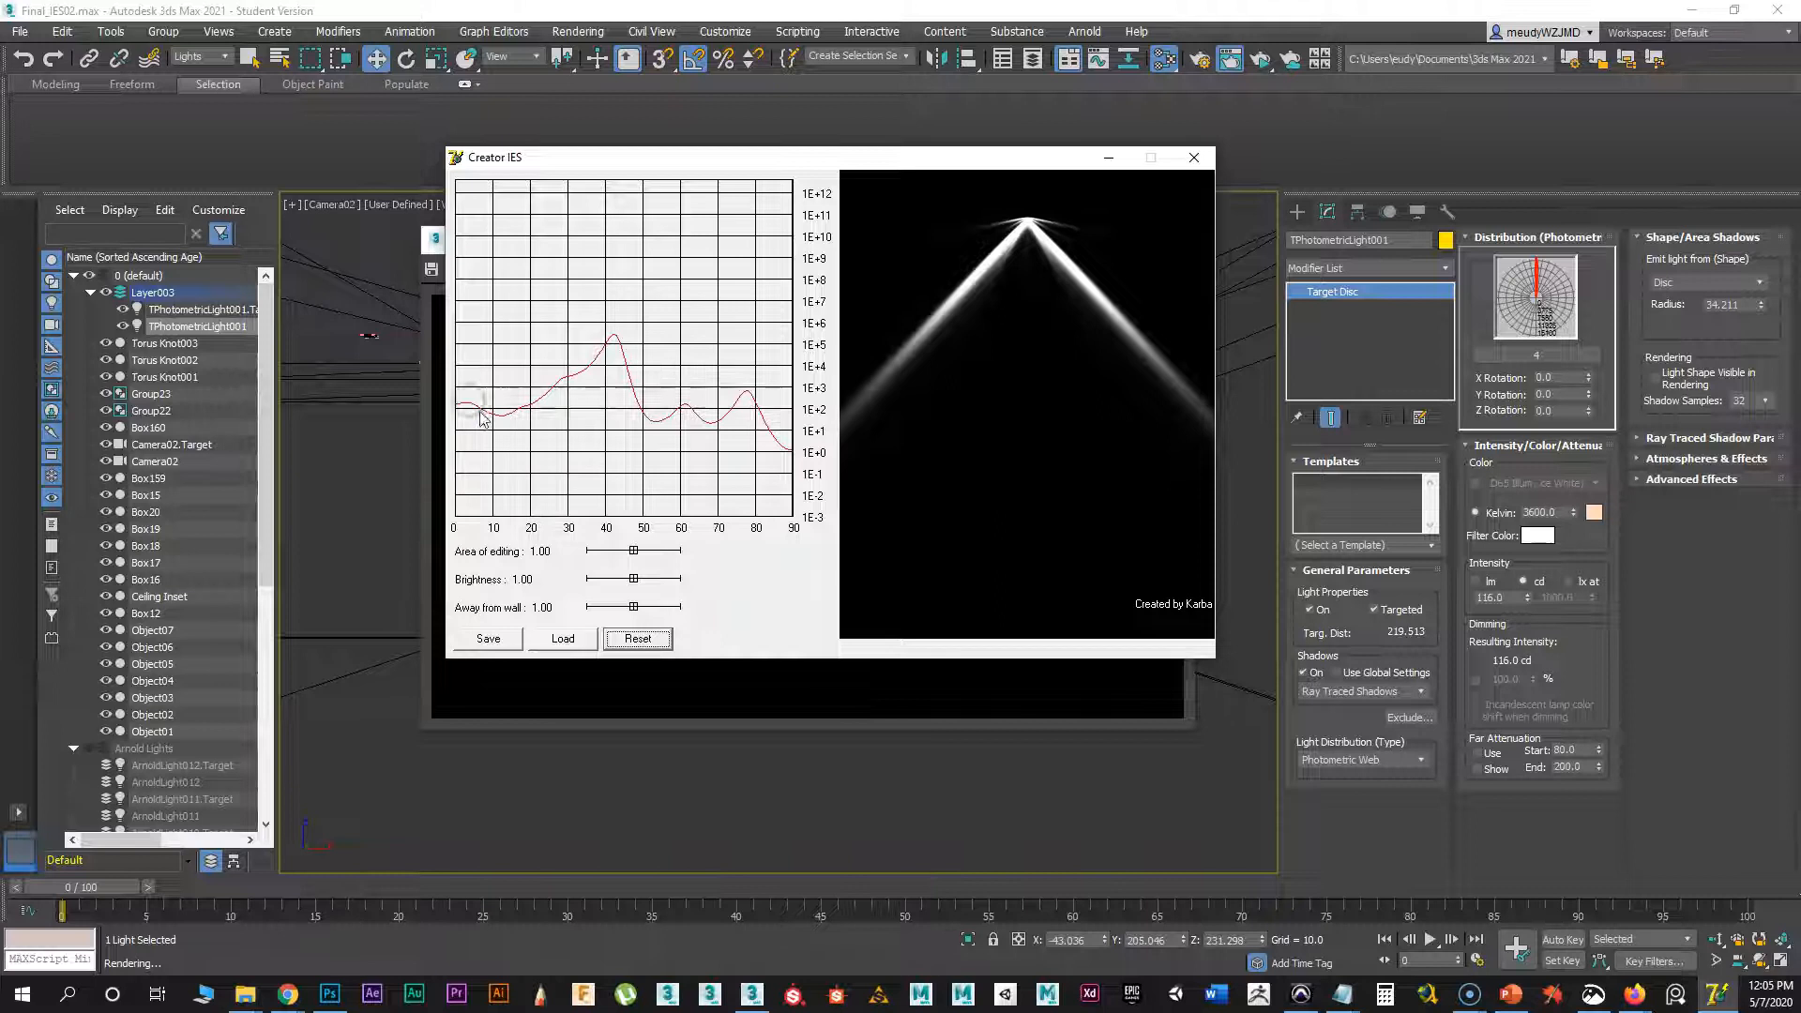
drag(520, 415, 520, 372)
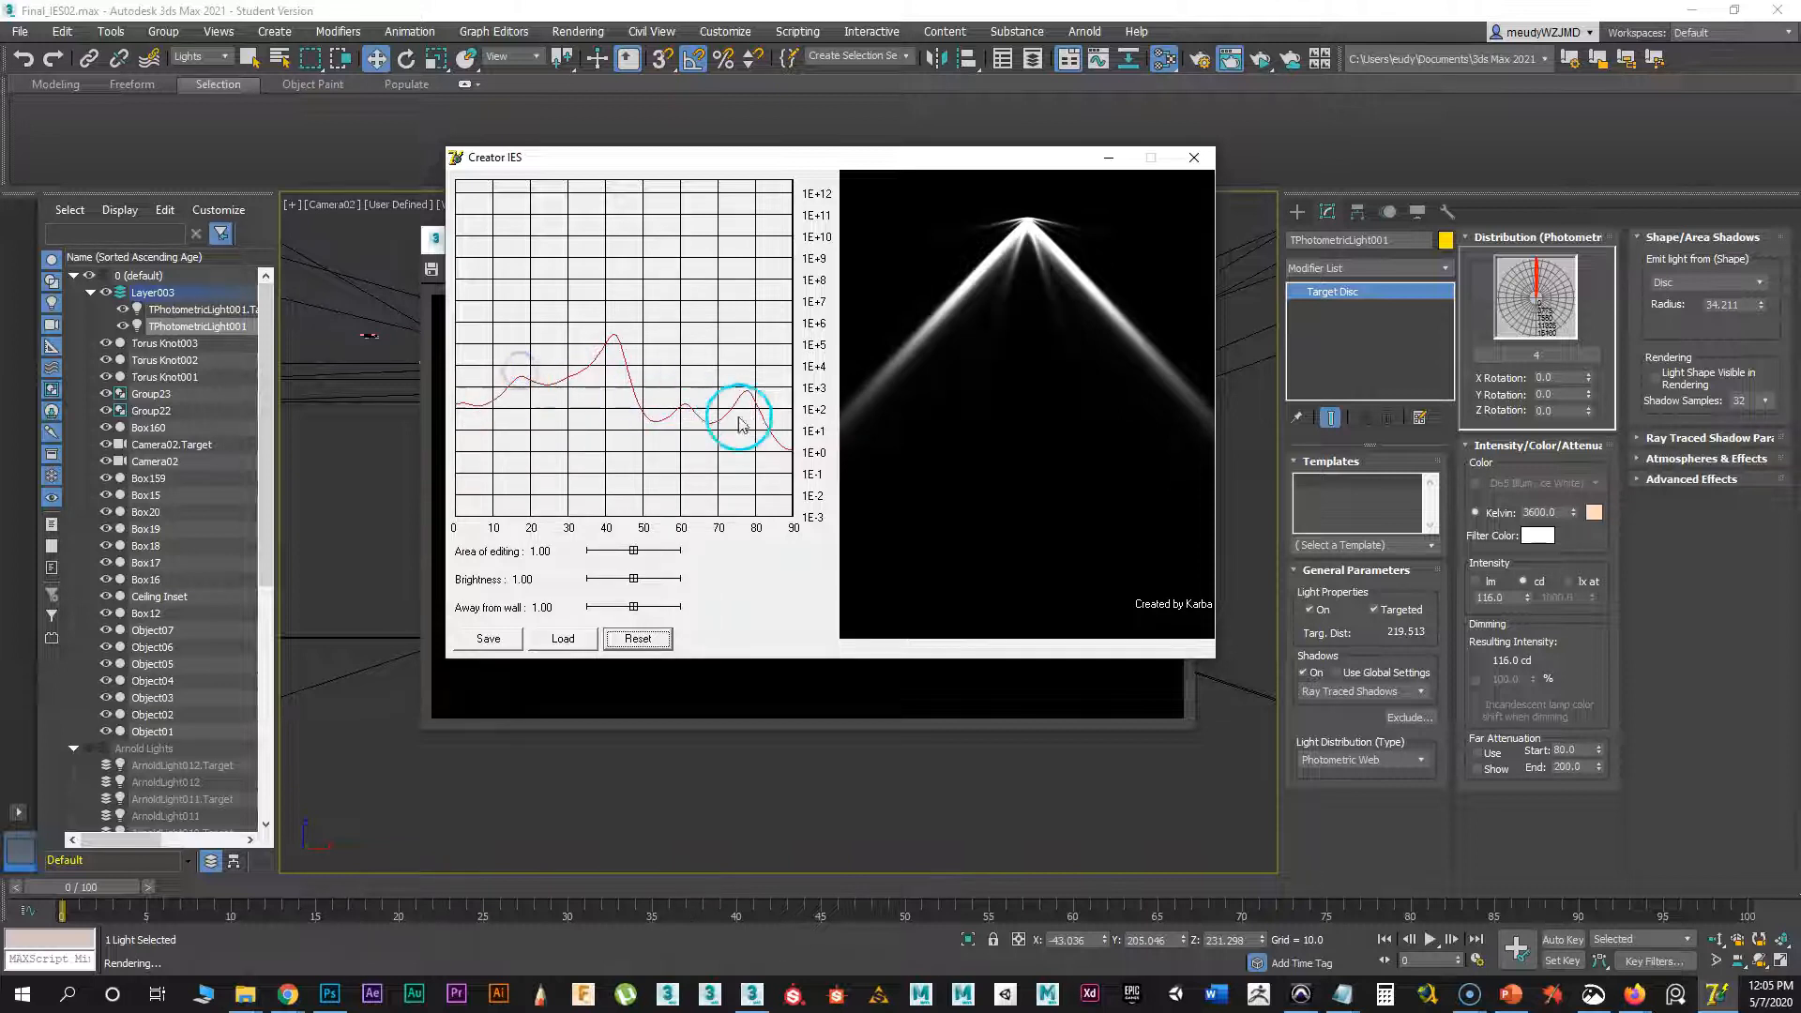
mouse_move(756, 405)
mouse_down()
mouse_move(793, 455)
mouse_move(794, 388)
mouse_up()
mouse_move(699, 432)
mouse_down()
mouse_move(656, 413)
mouse_move(656, 366)
mouse_up()
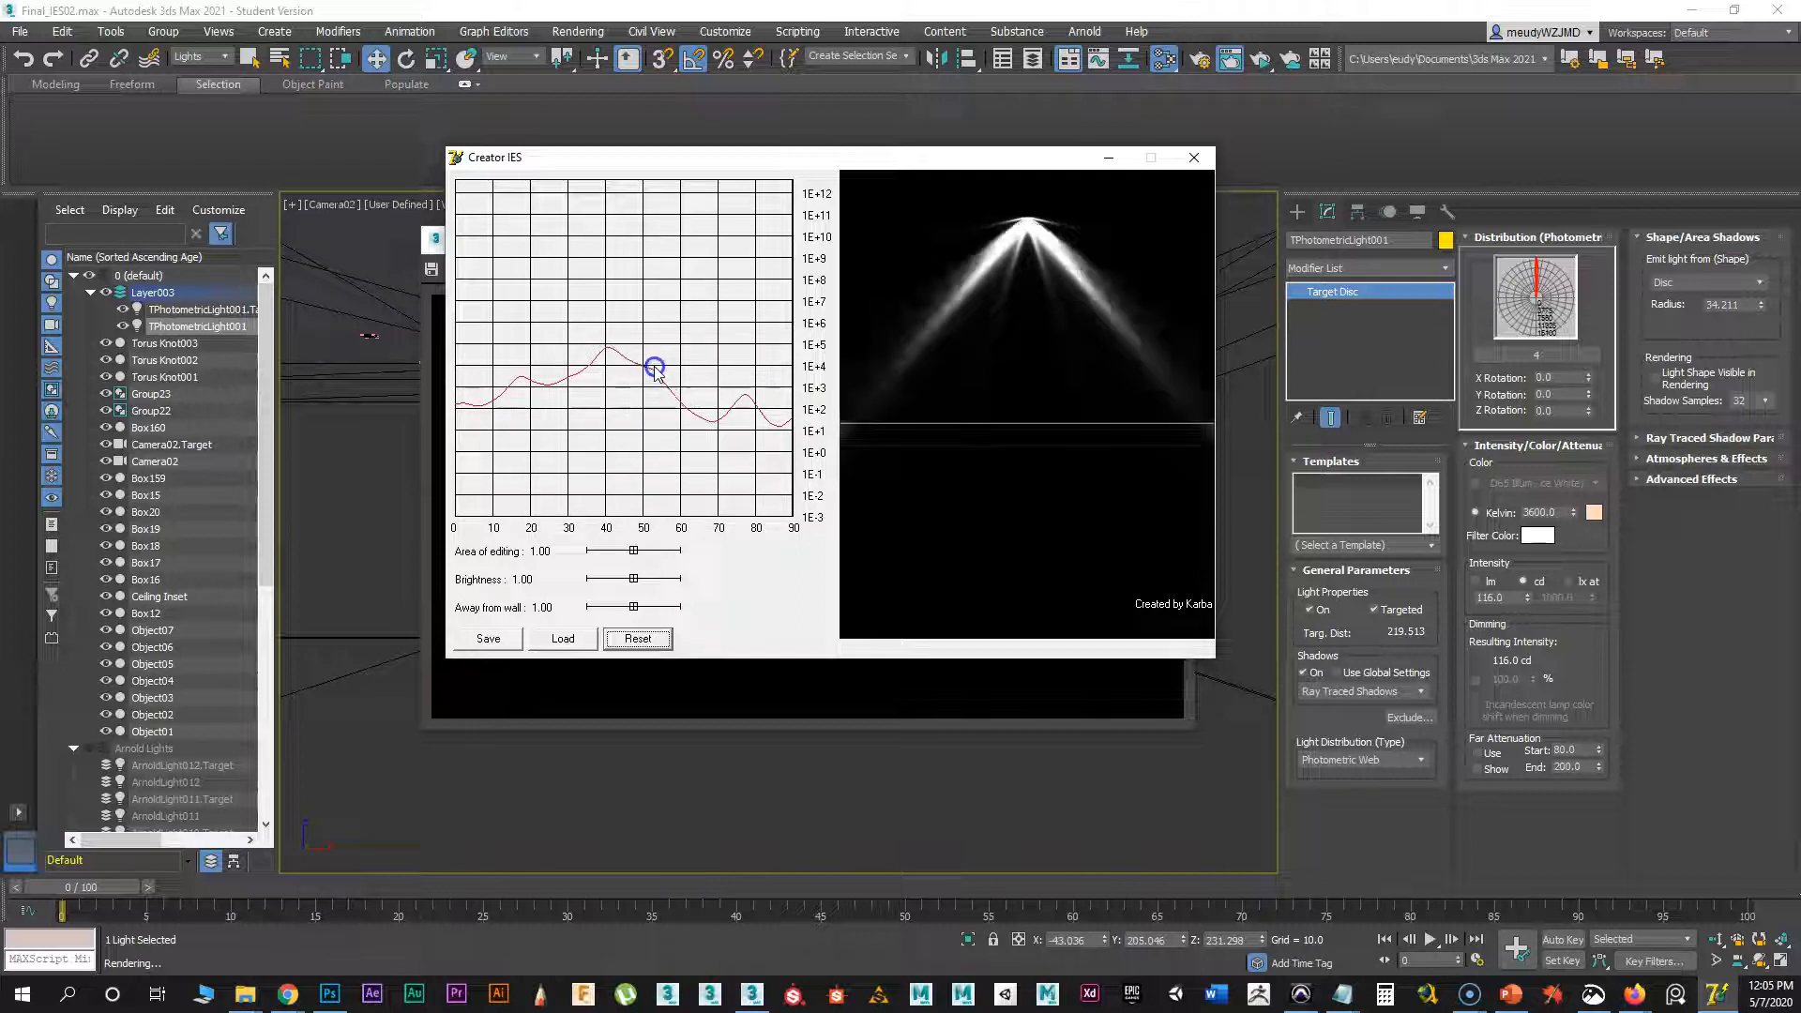
click(703, 385)
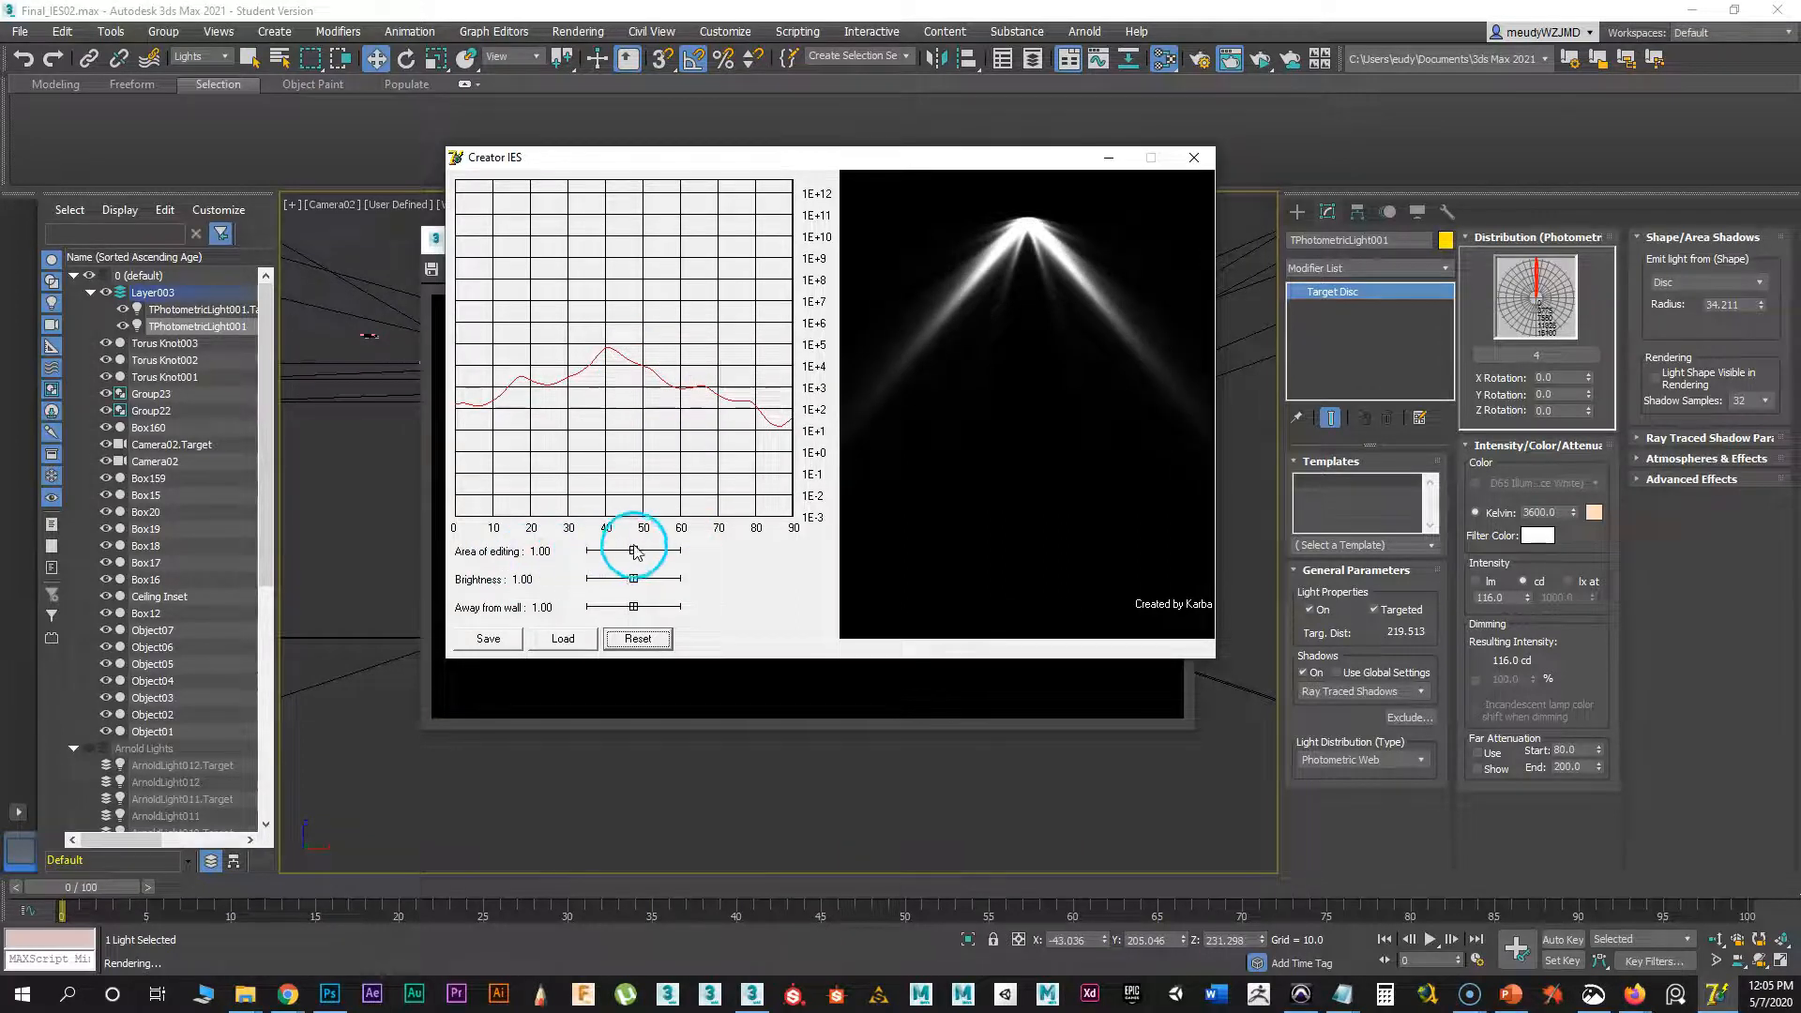
- Set Area of editing to 0.82, Brightness to 1.35 and Away from wall to 1.22 for the IES profile
drag(634, 550, 668, 551)
click(635, 582)
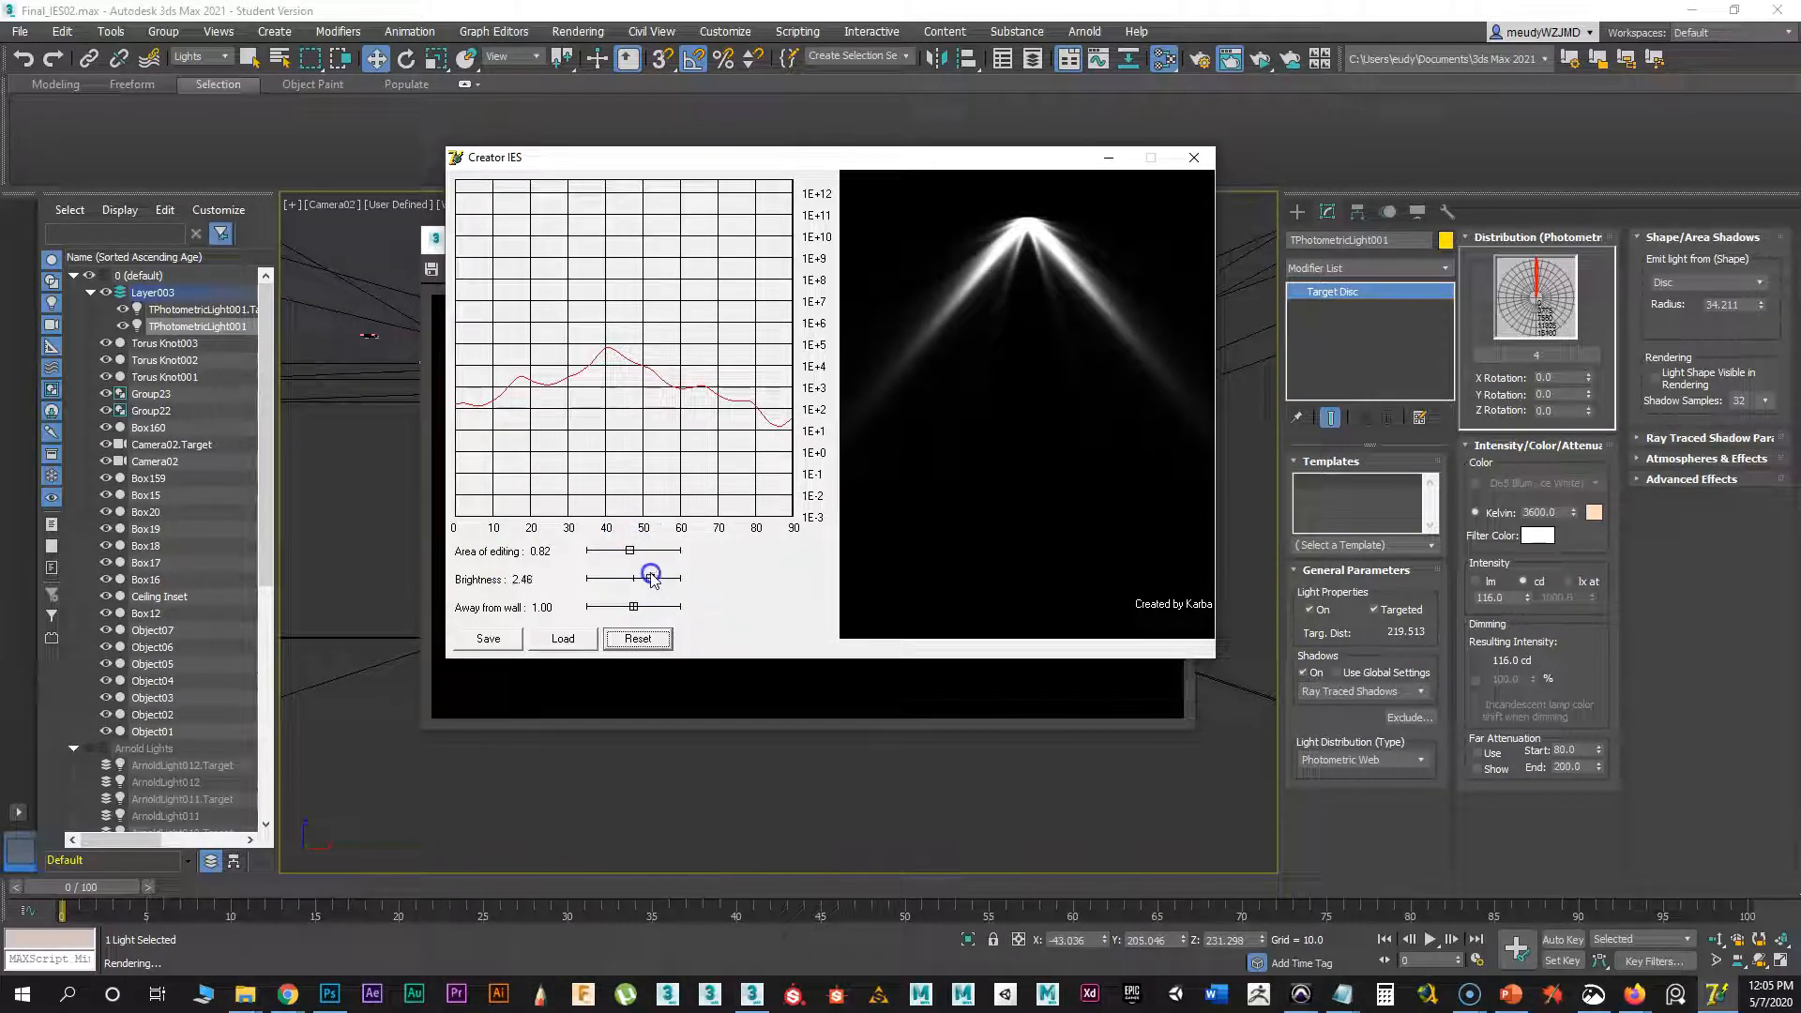
drag(651, 578, 656, 579)
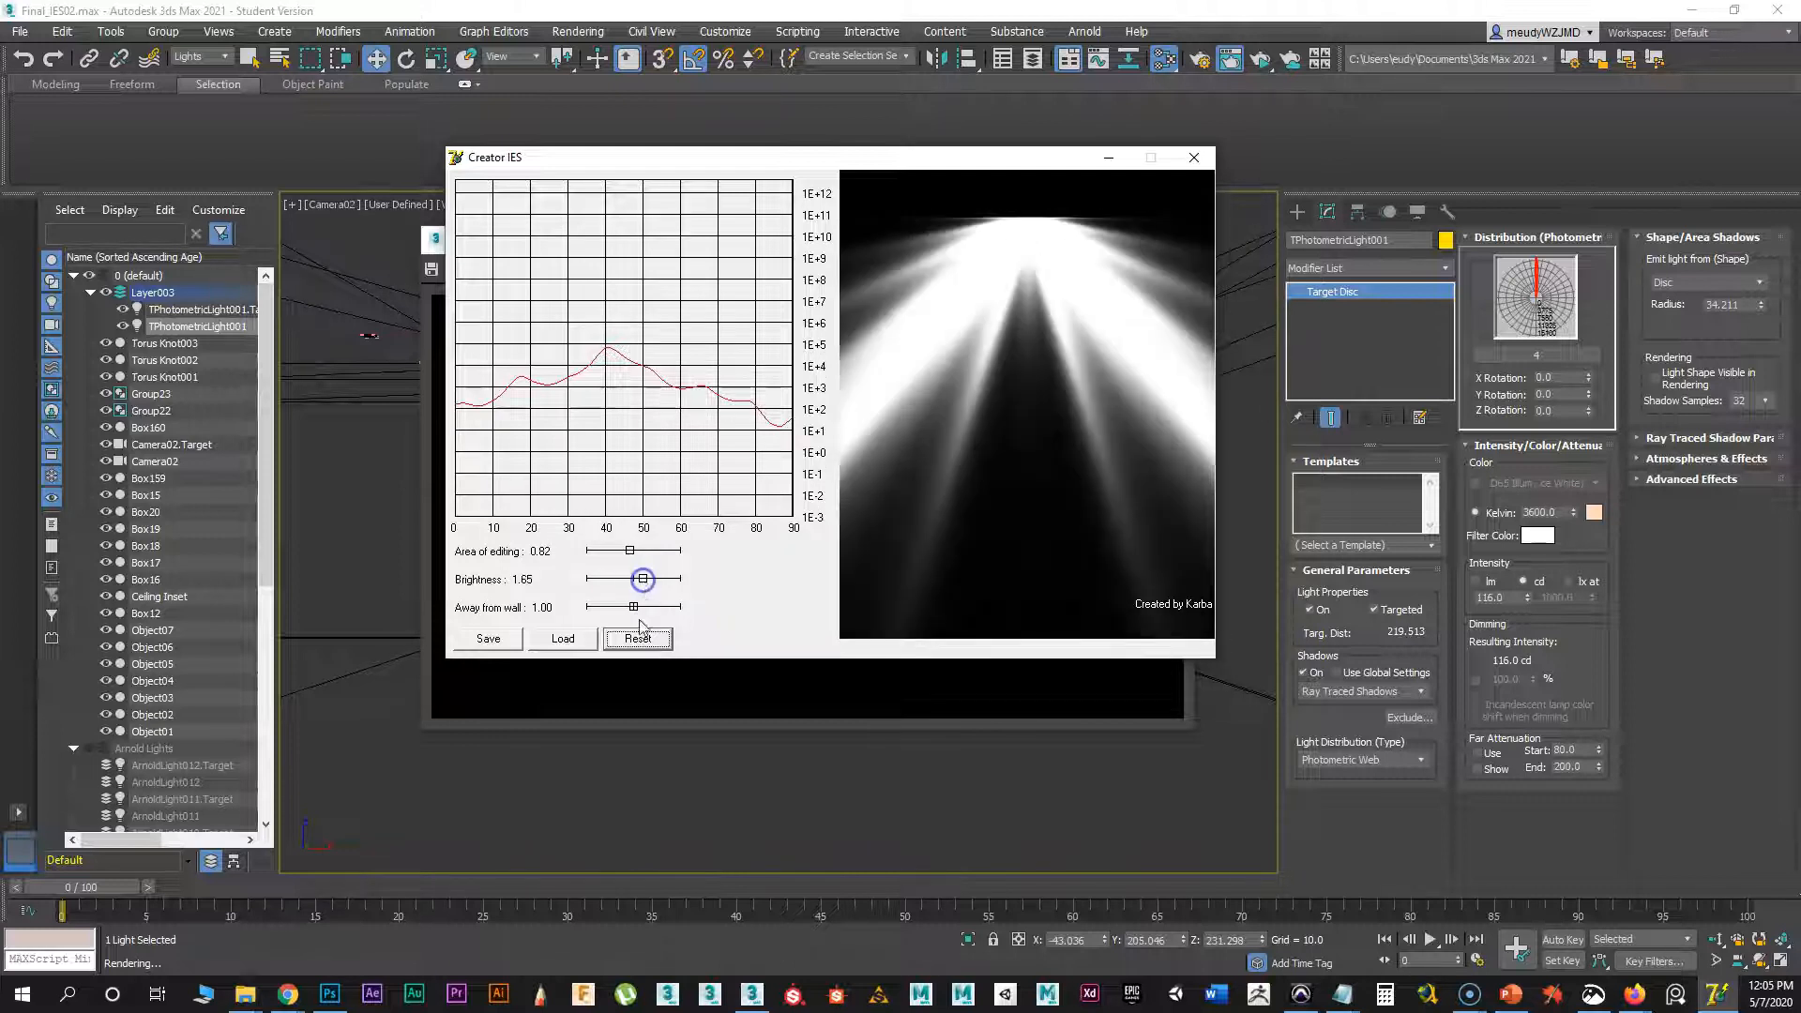
drag(642, 581, 644, 608)
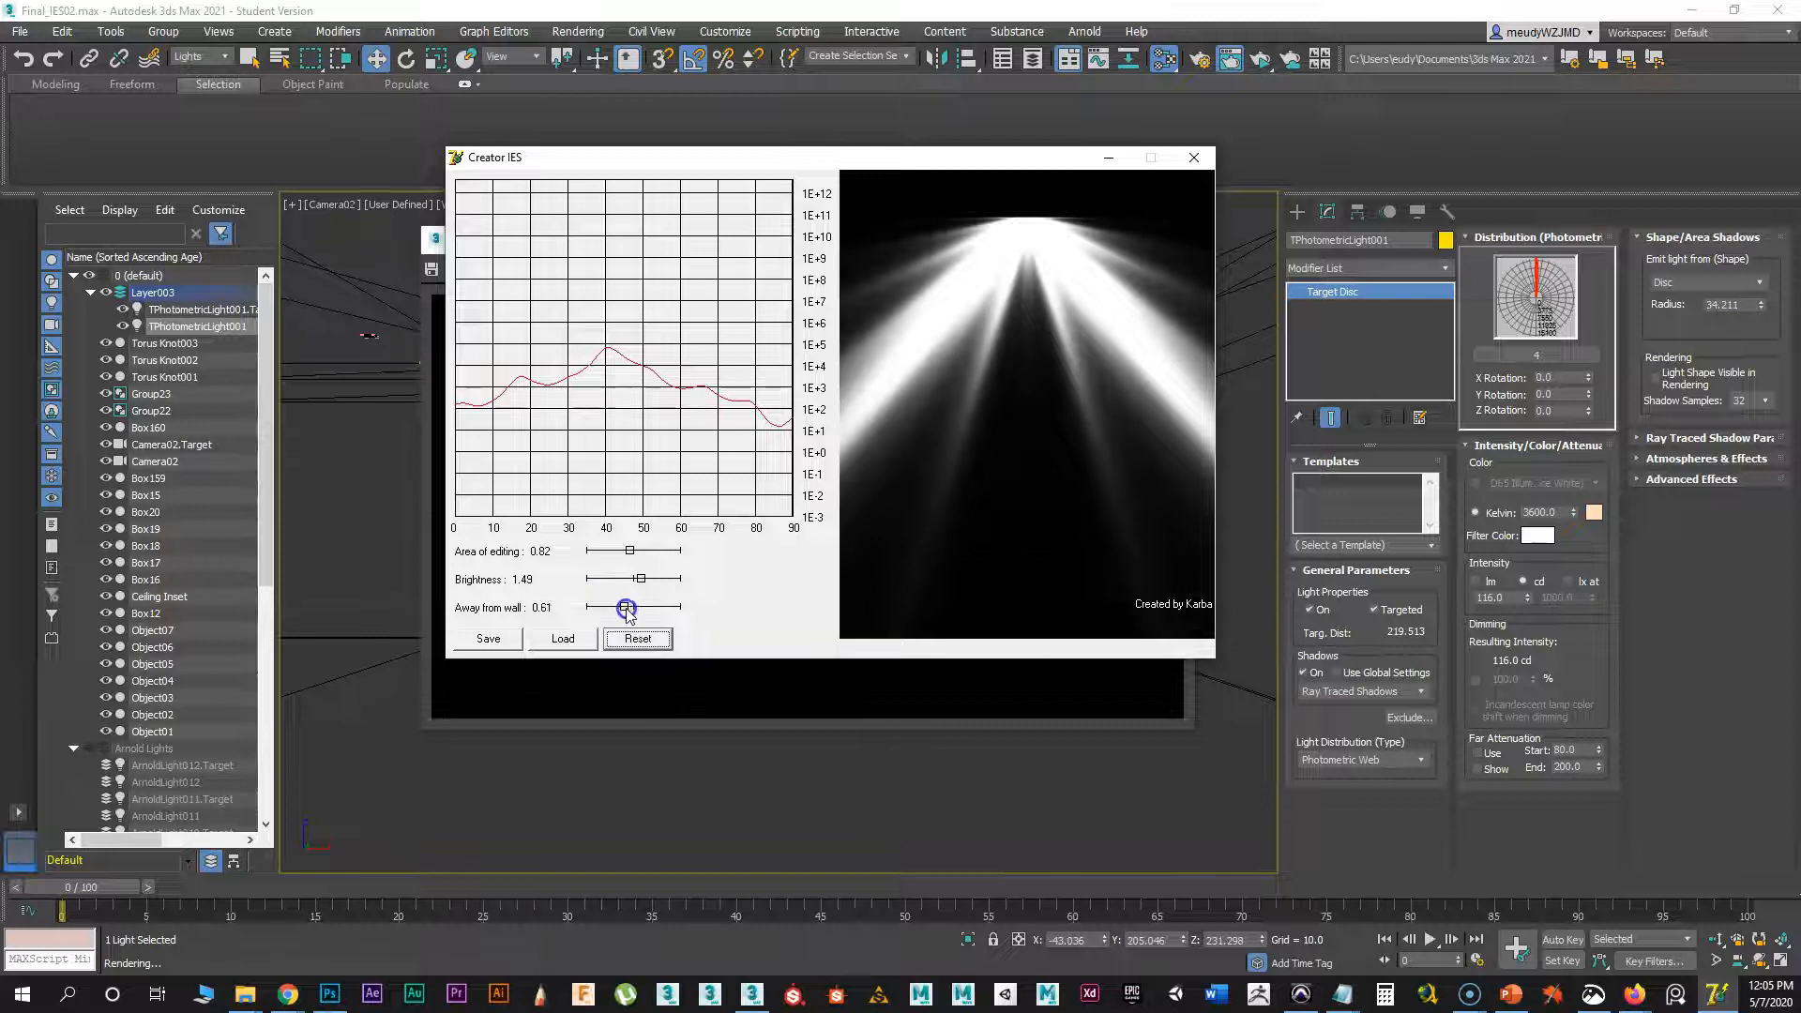
drag(673, 610, 638, 607)
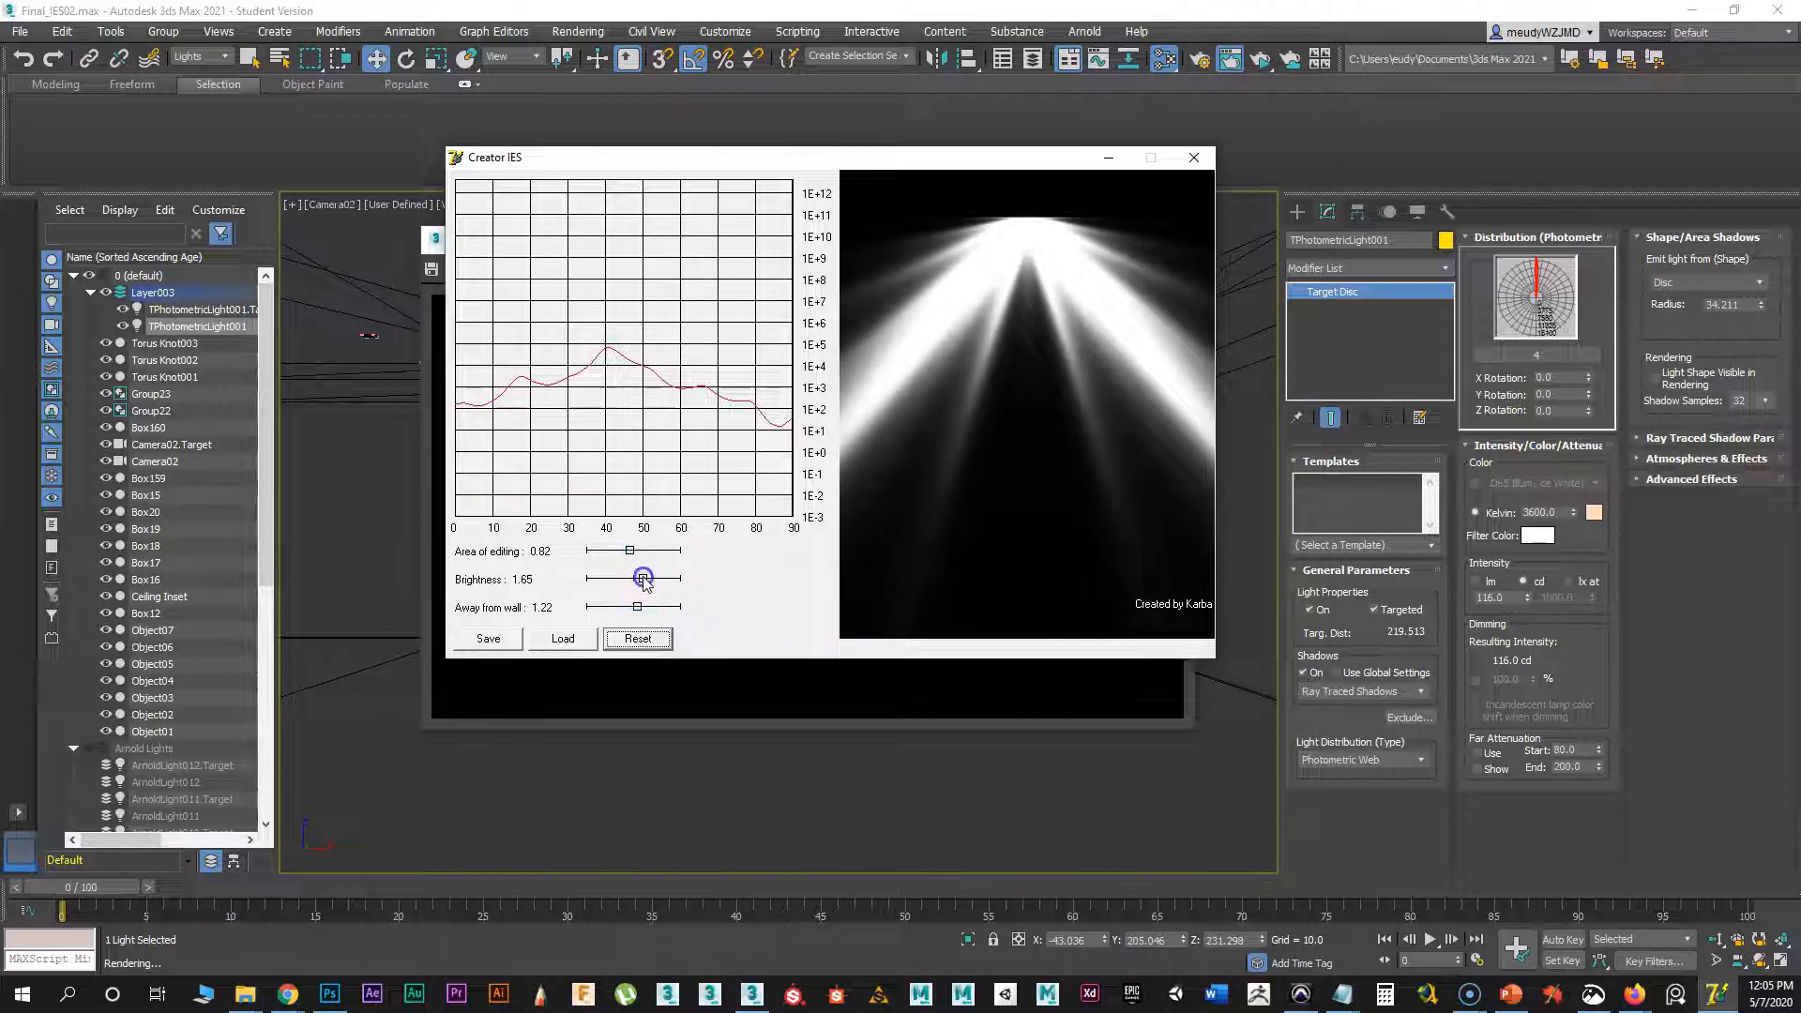
drag(638, 581, 640, 576)
- Reshape the curve so its highest peak is near 57 degrees, and open the IES save dialog and cancel it
mouse_move(700, 387)
mouse_down()
mouse_move(767, 432)
mouse_move(671, 390)
mouse_move(678, 264)
mouse_up()
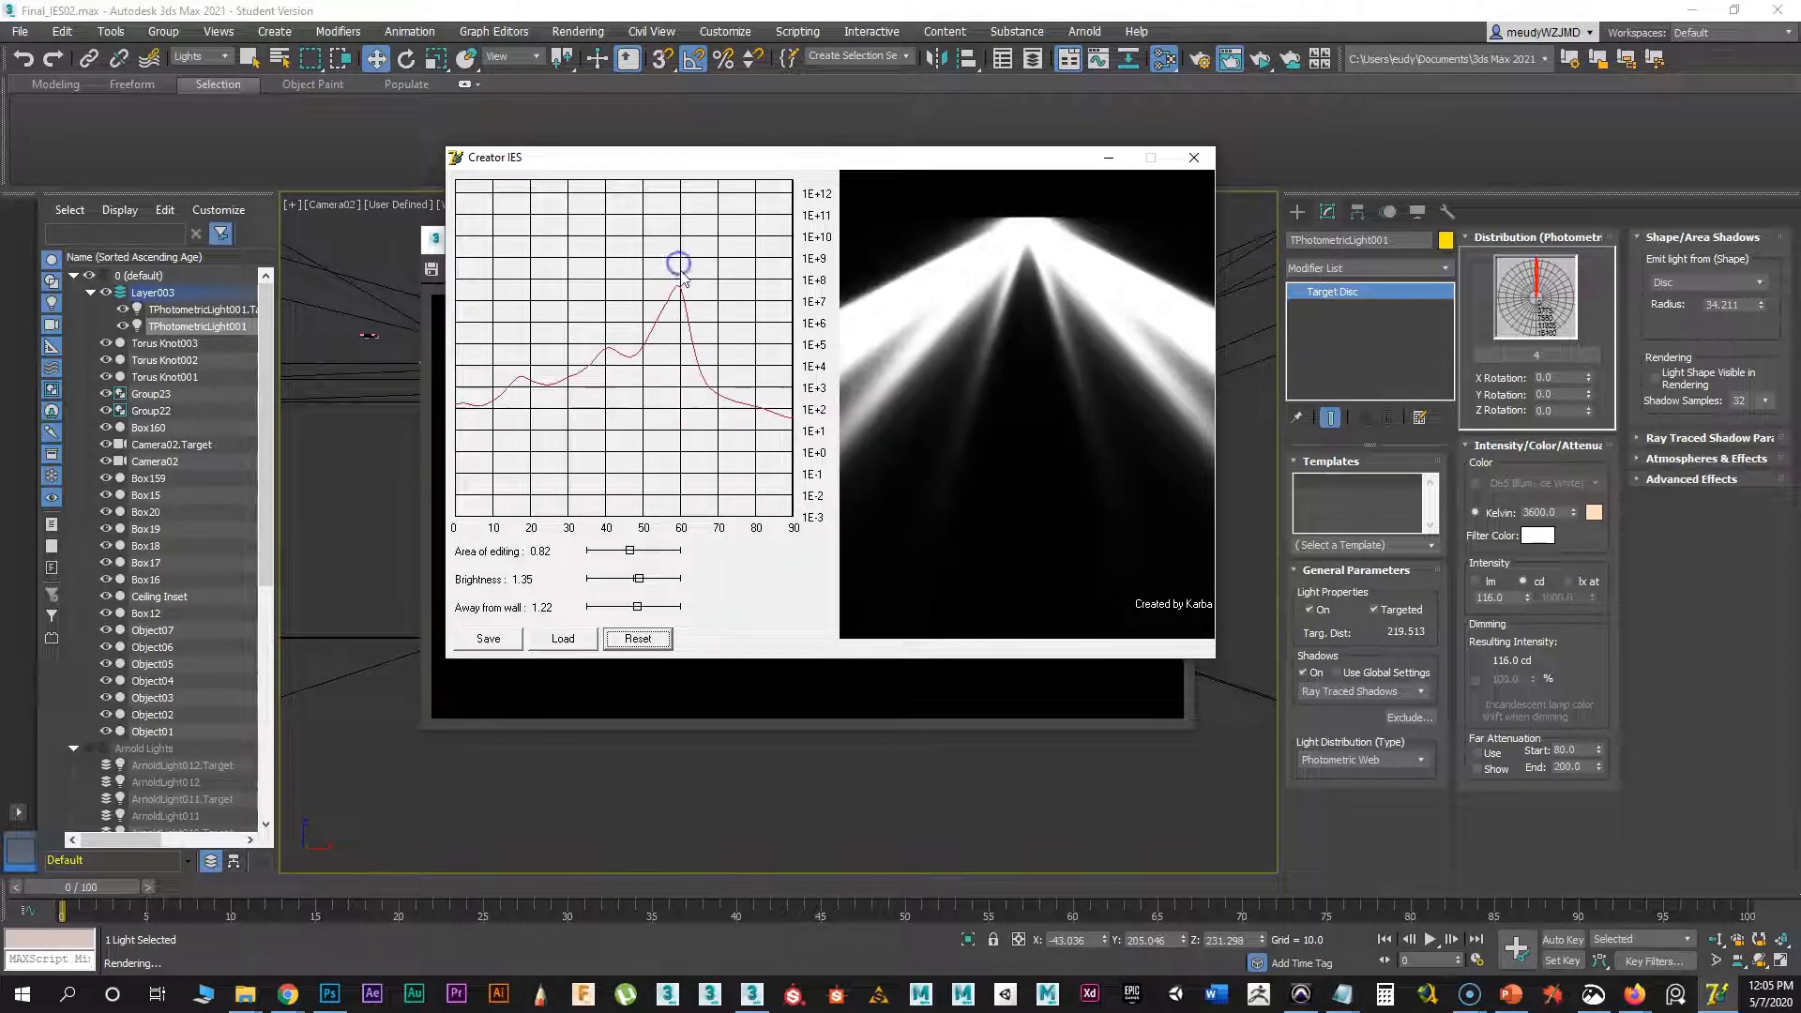
mouse_move(659, 352)
mouse_down()
mouse_move(700, 384)
mouse_move(703, 422)
mouse_move(591, 366)
mouse_move(595, 391)
mouse_up()
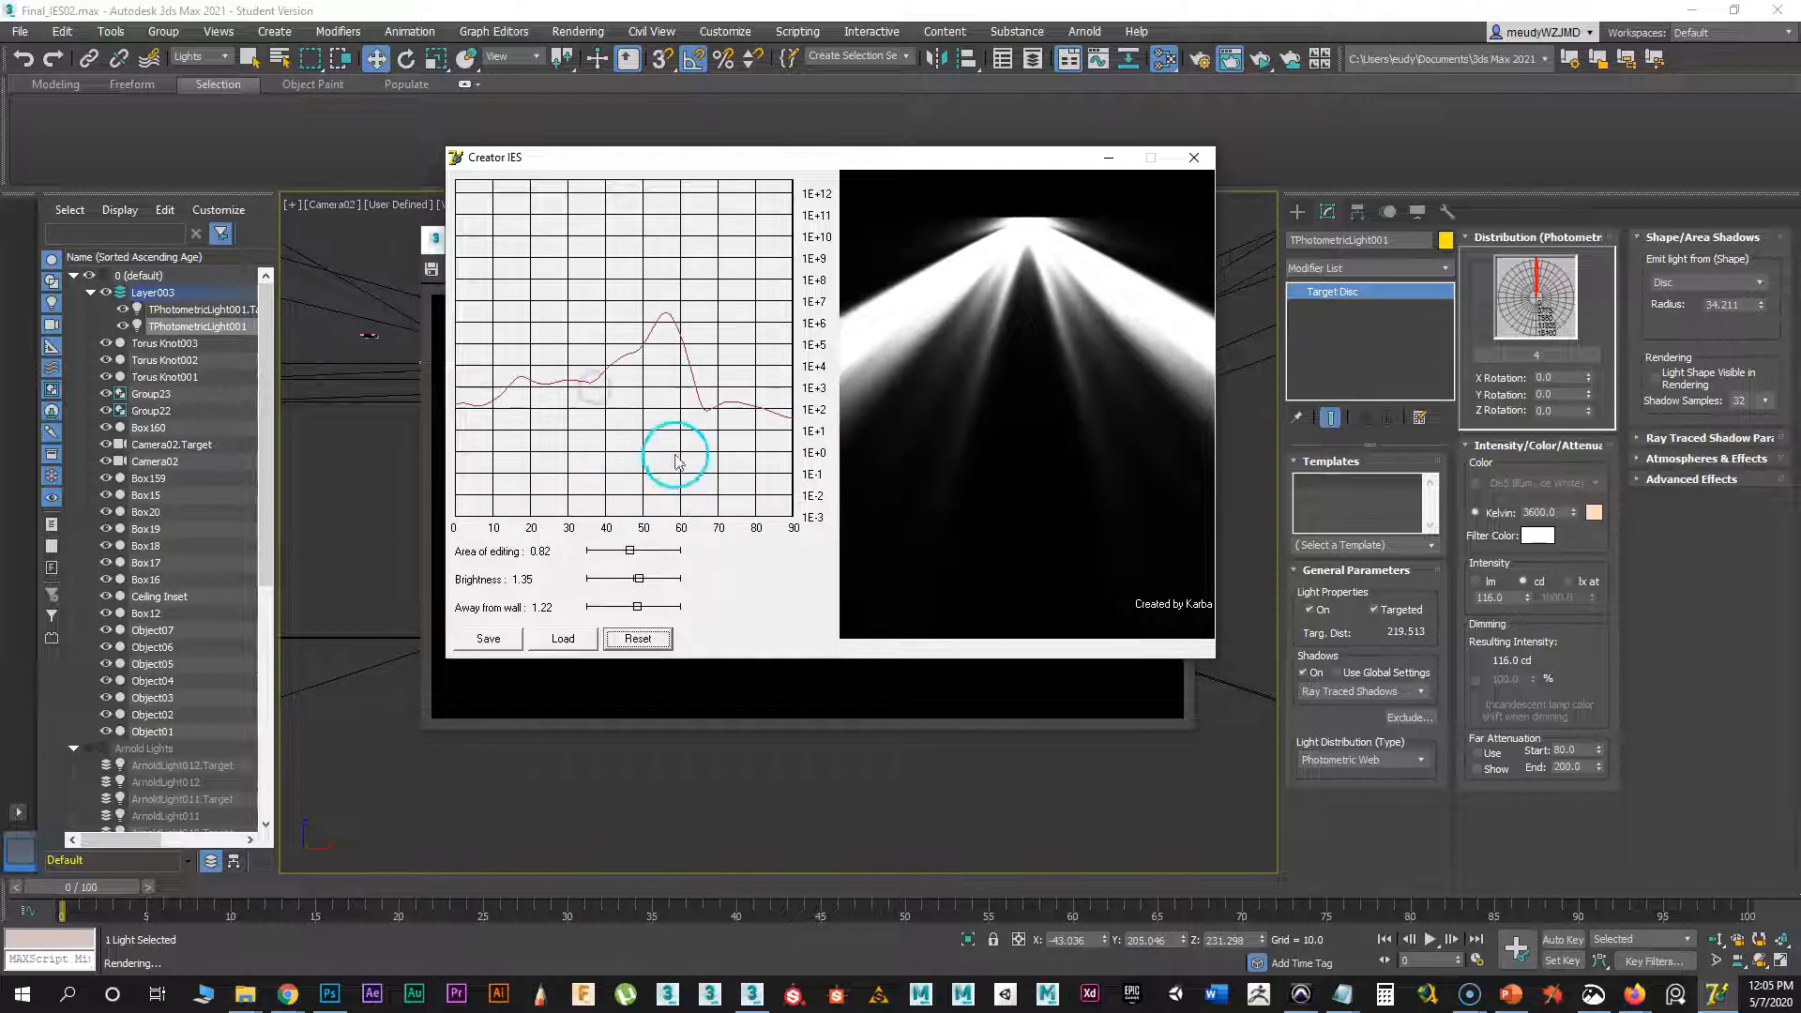
click(488, 640)
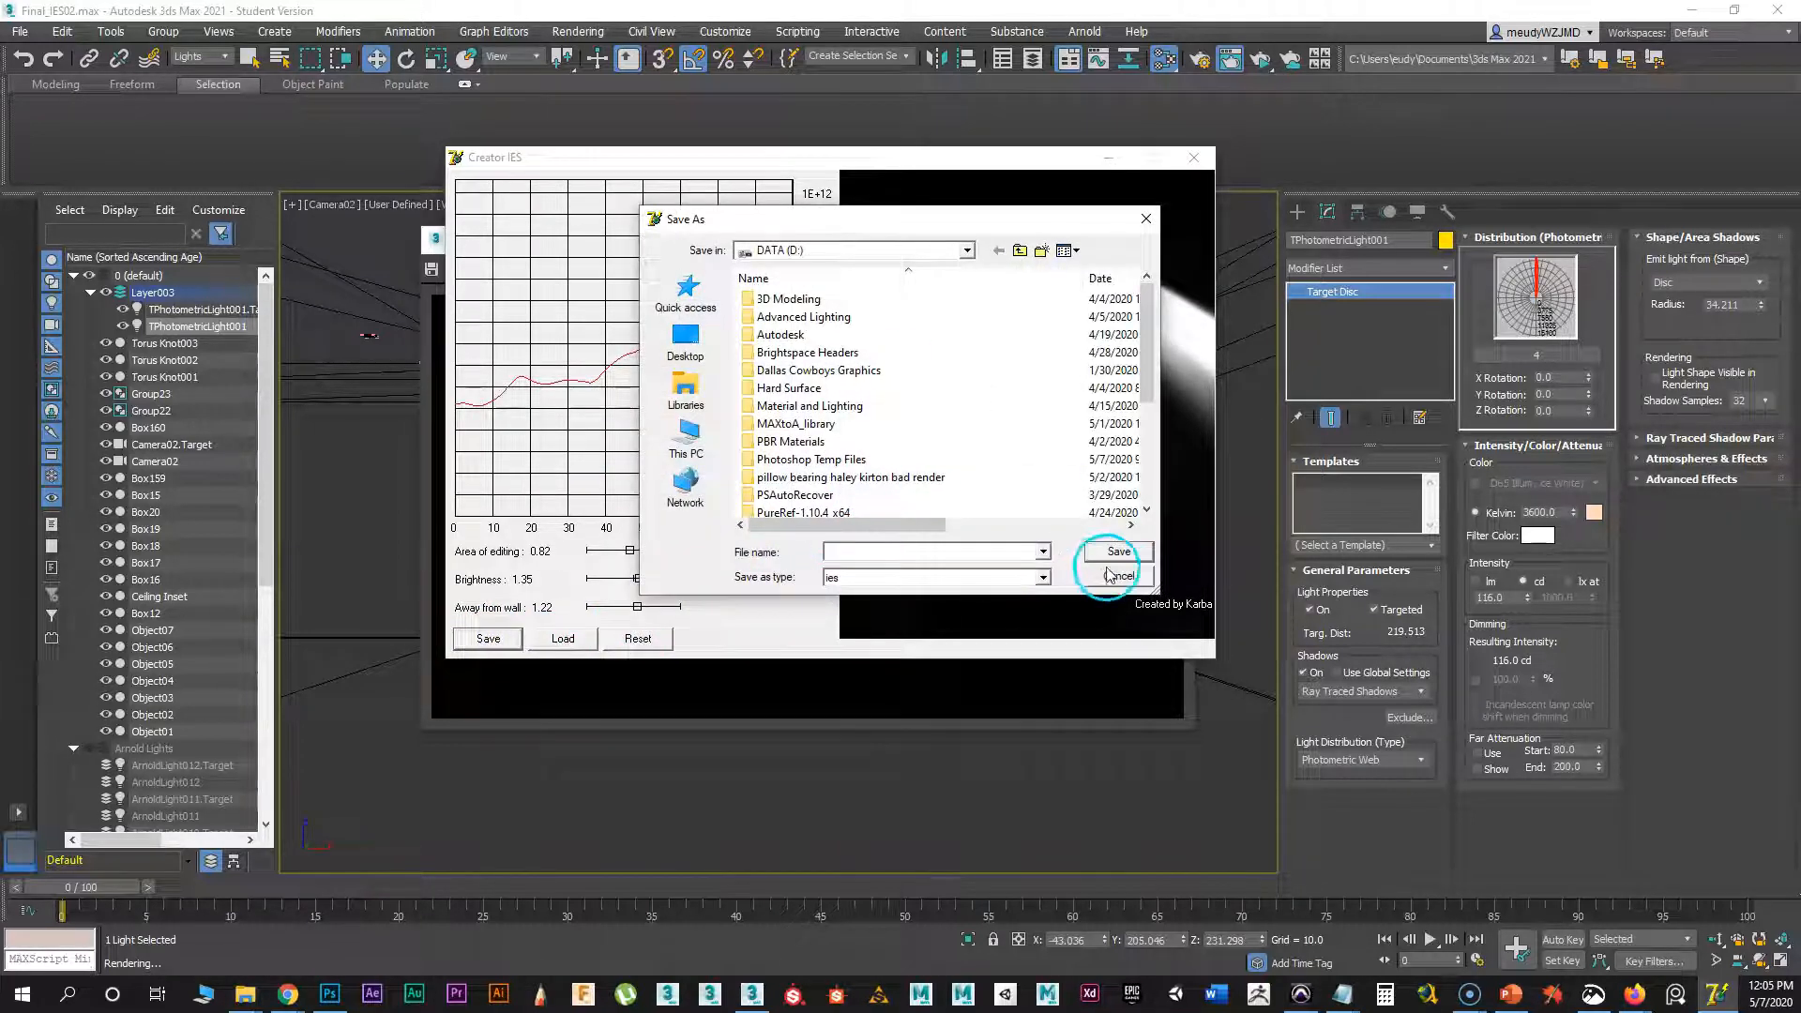
click(1116, 576)
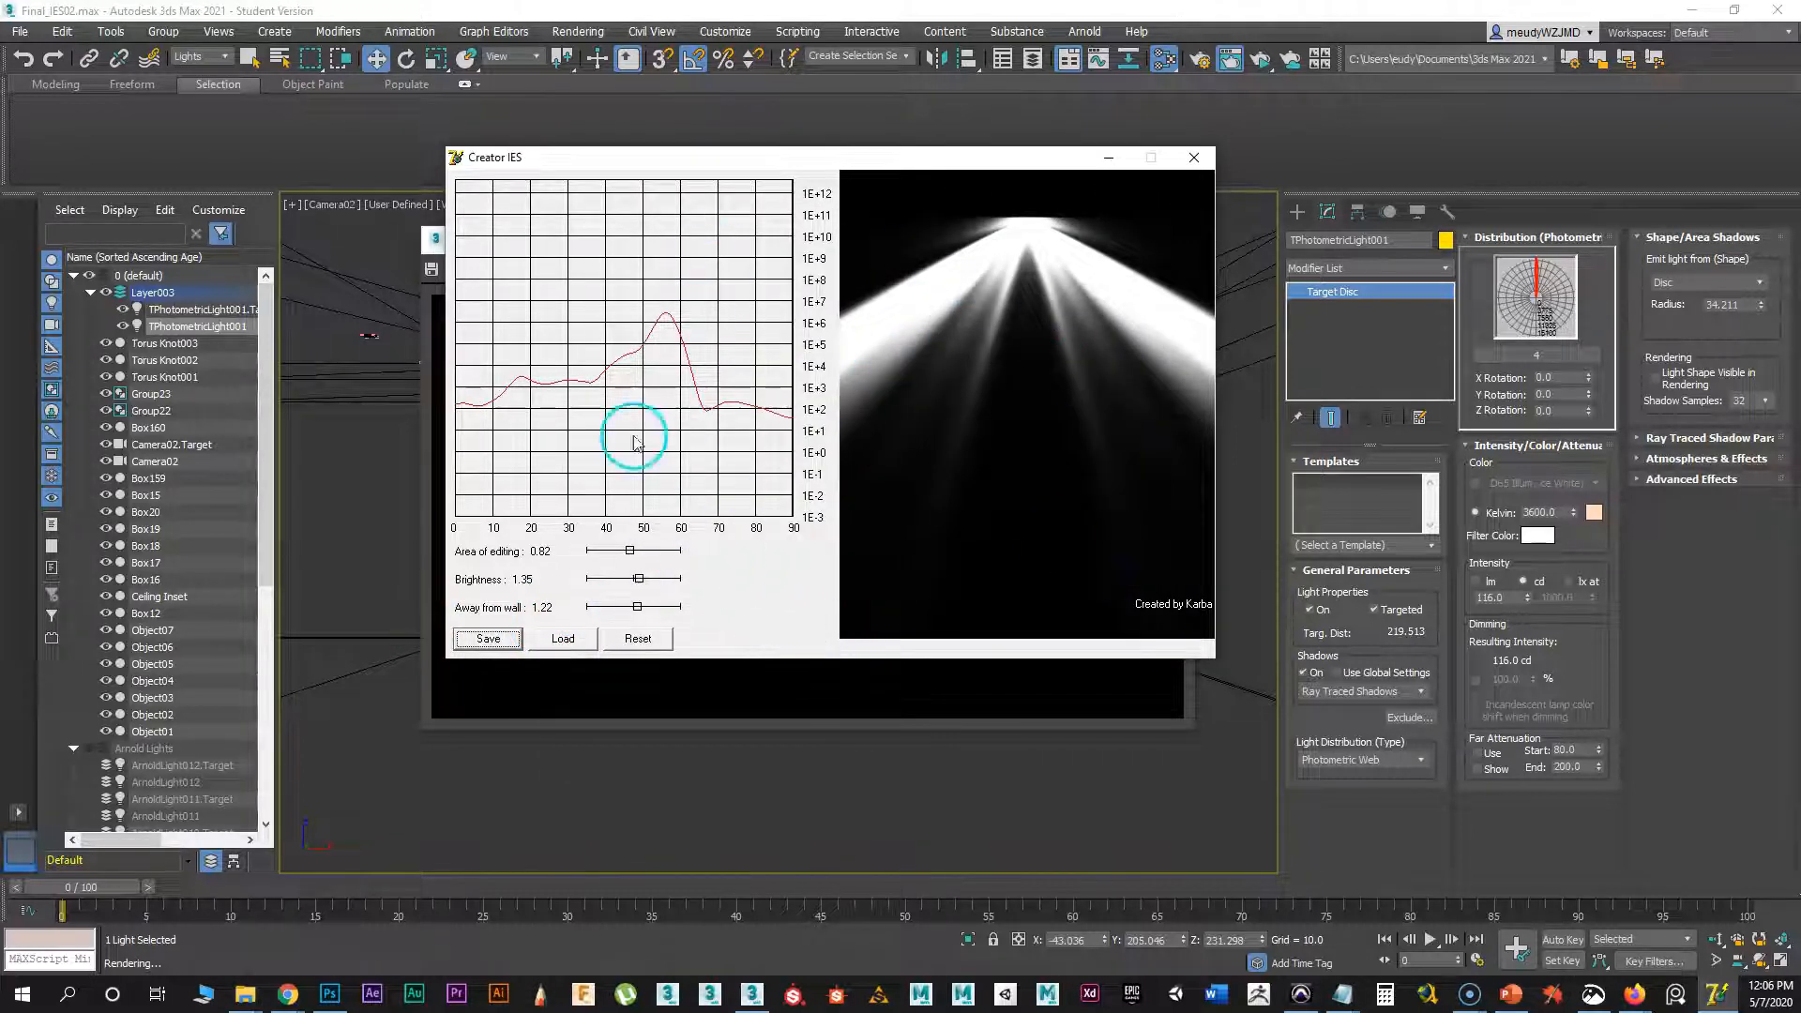
- Switch to the ERCO website in a maximized browser and open its New Products 2020 page
drag(595, 153, 555, 225)
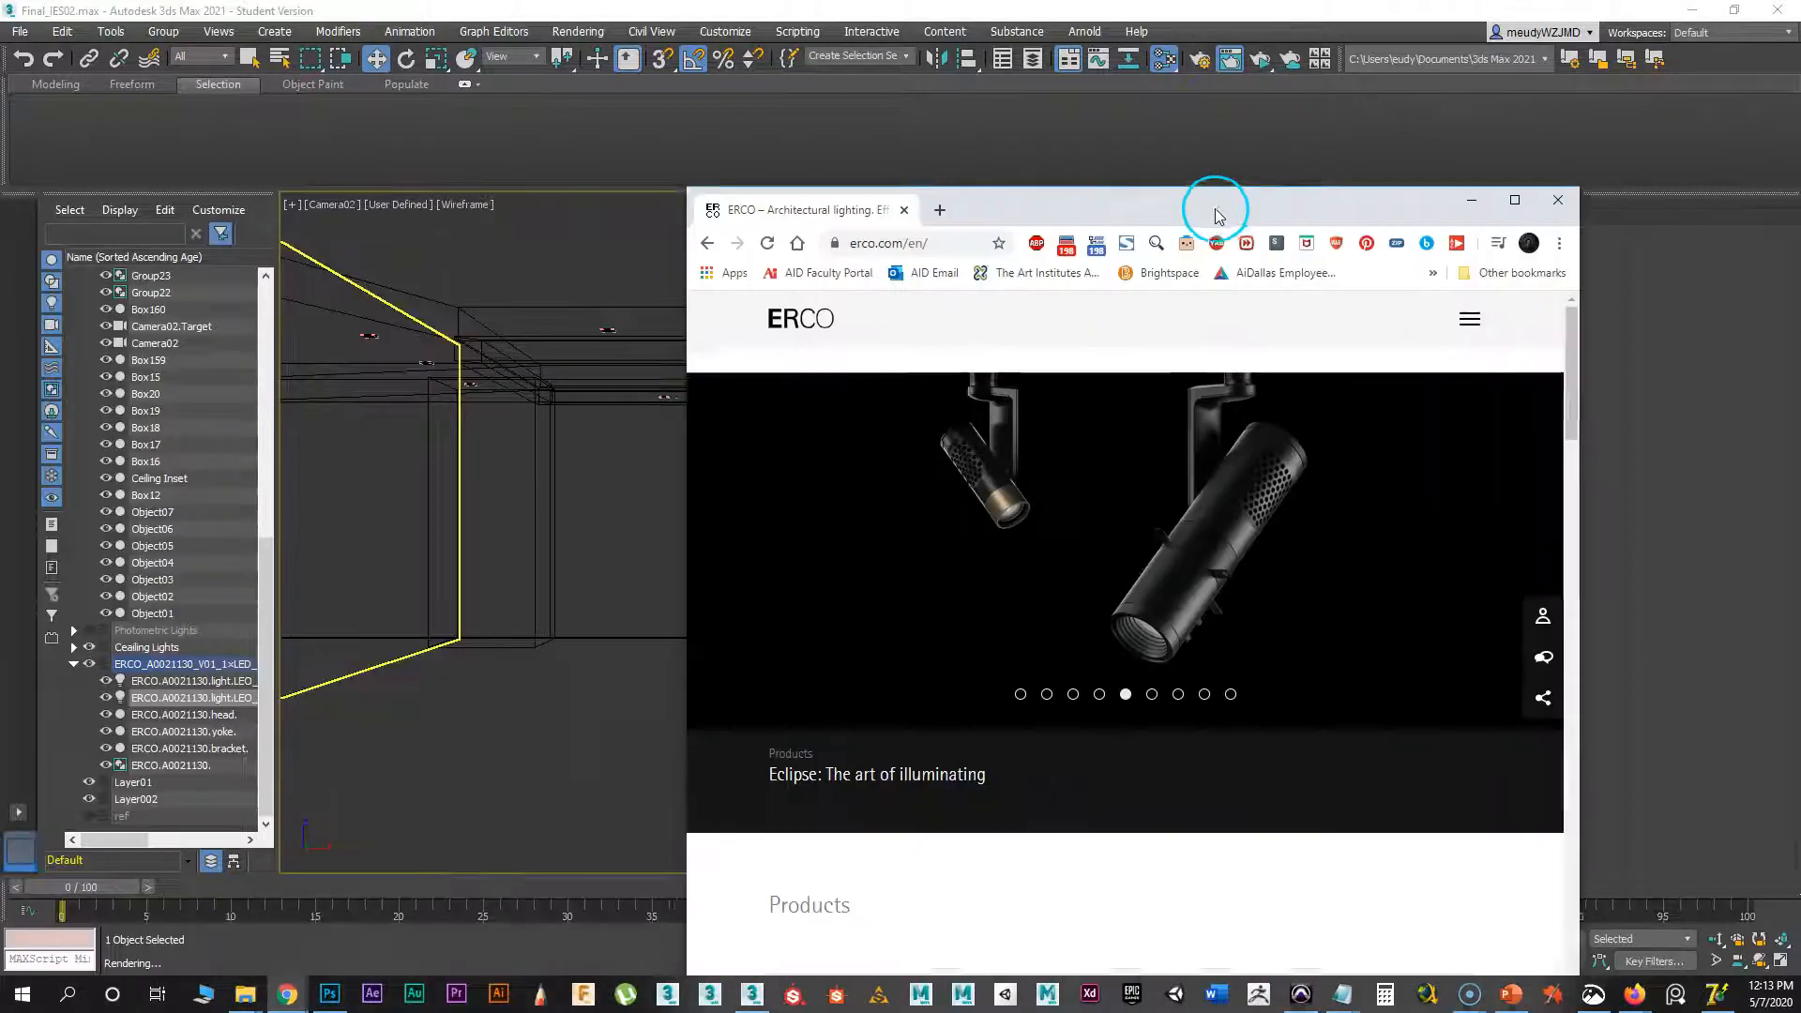
drag(1207, 194, 1016, 101)
click(1322, 103)
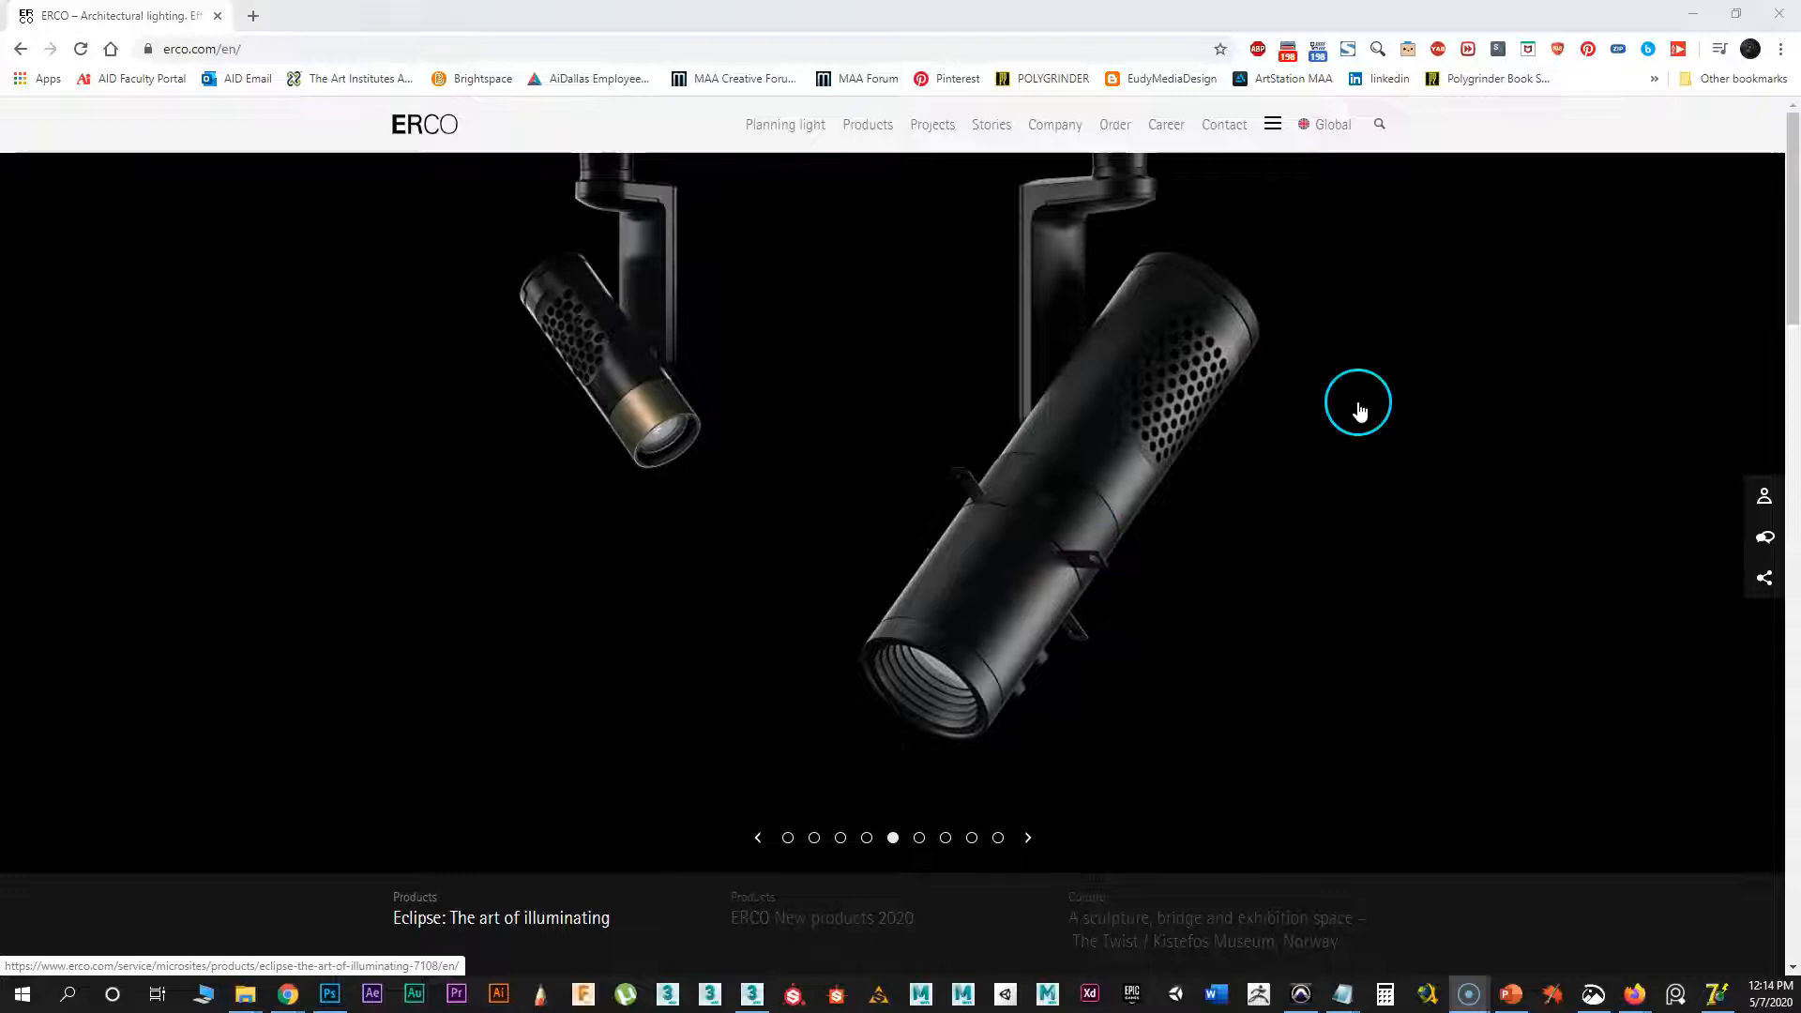
drag(1785, 221, 1773, 120)
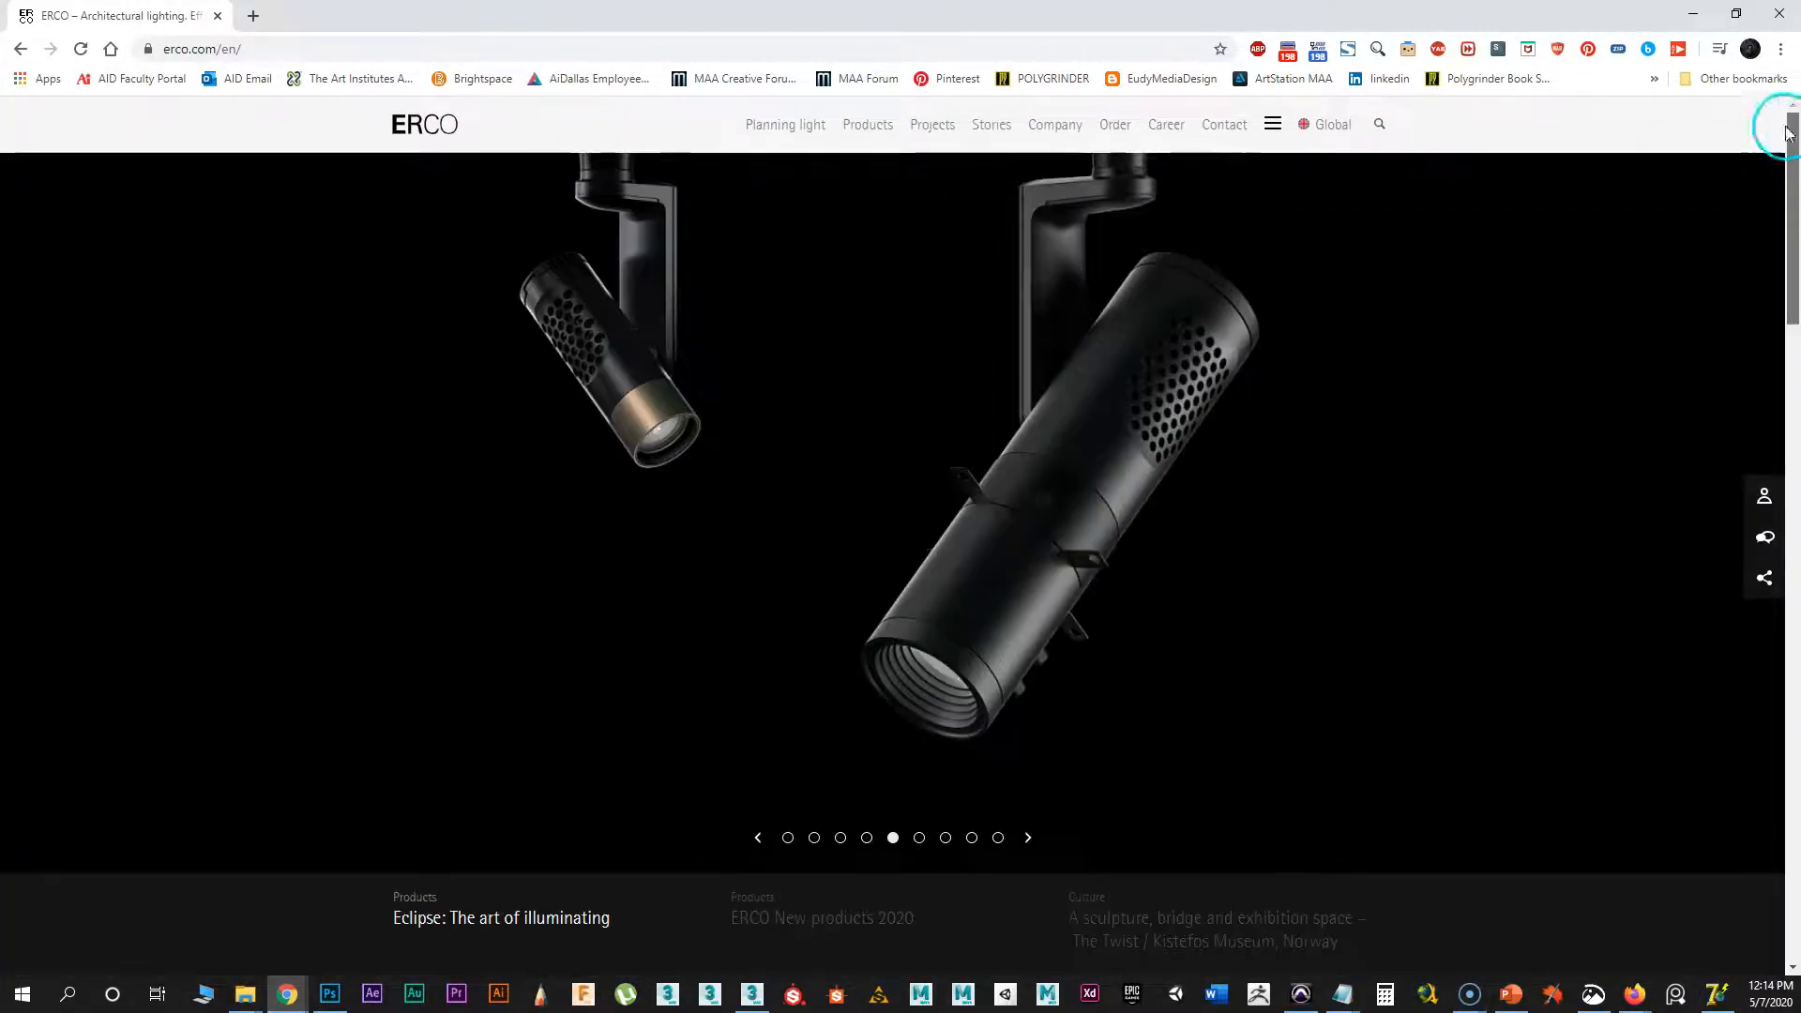
mouse_move(859, 131)
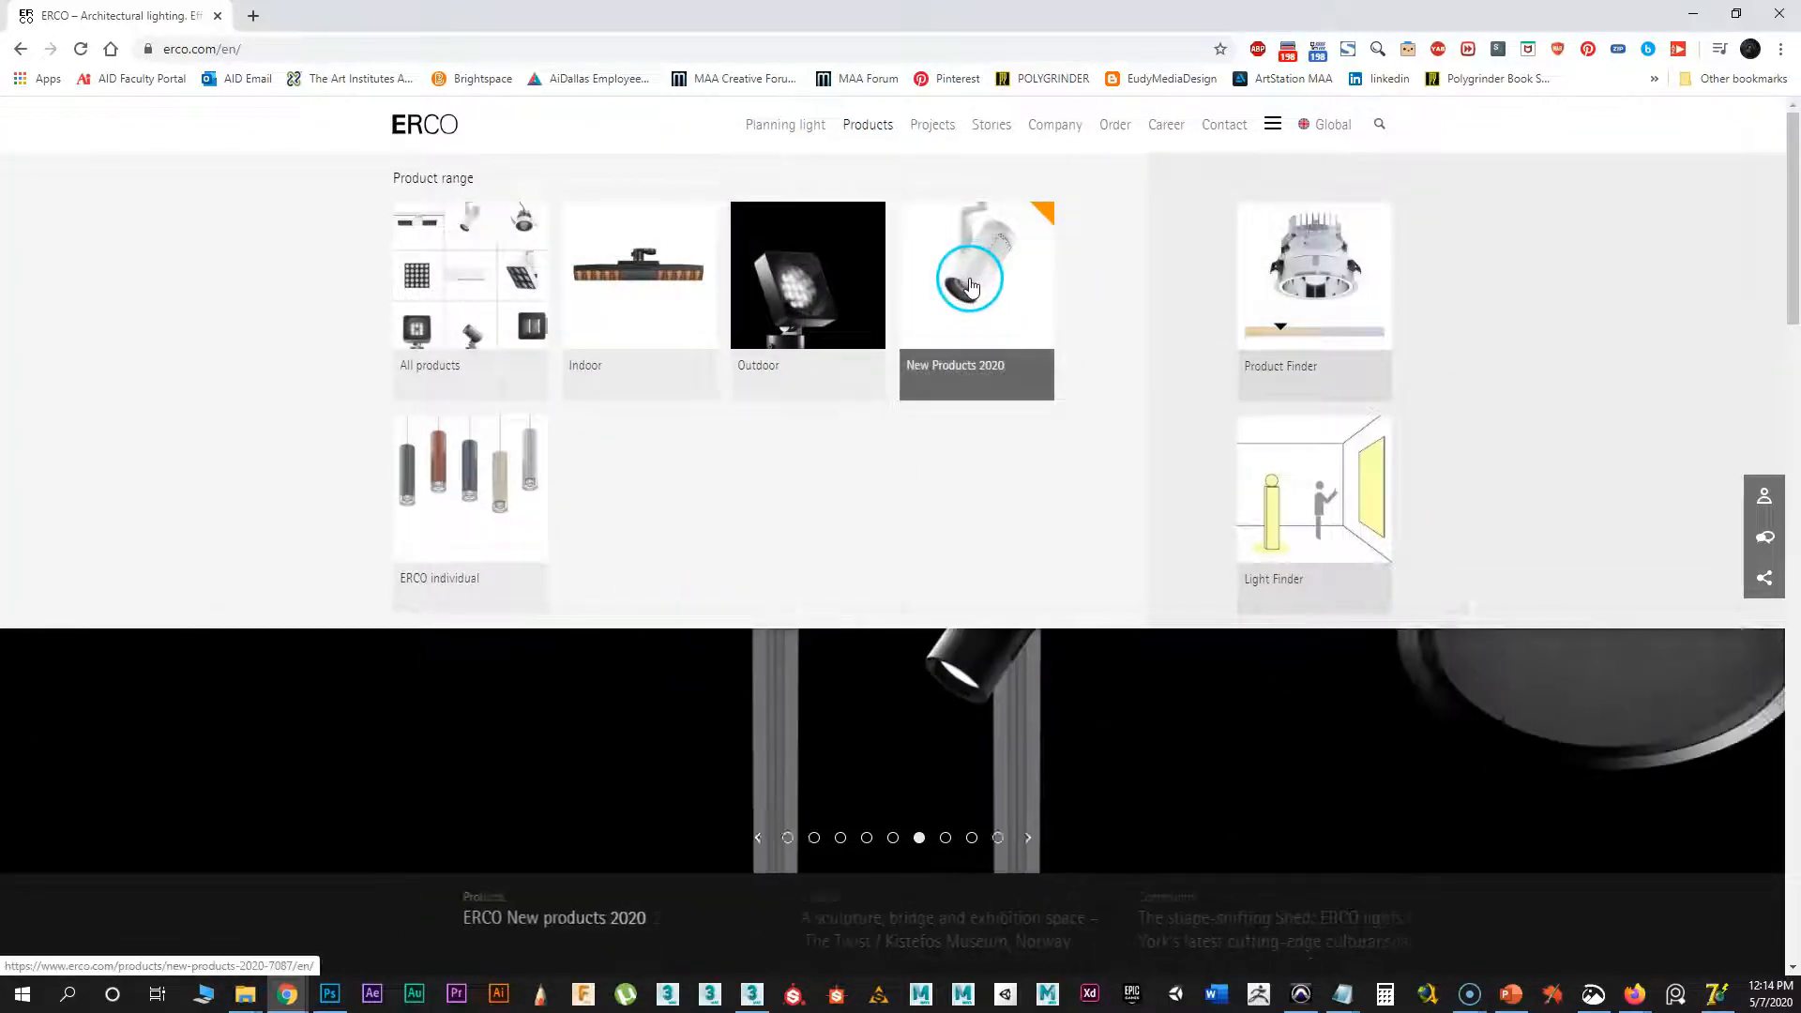
click(1016, 320)
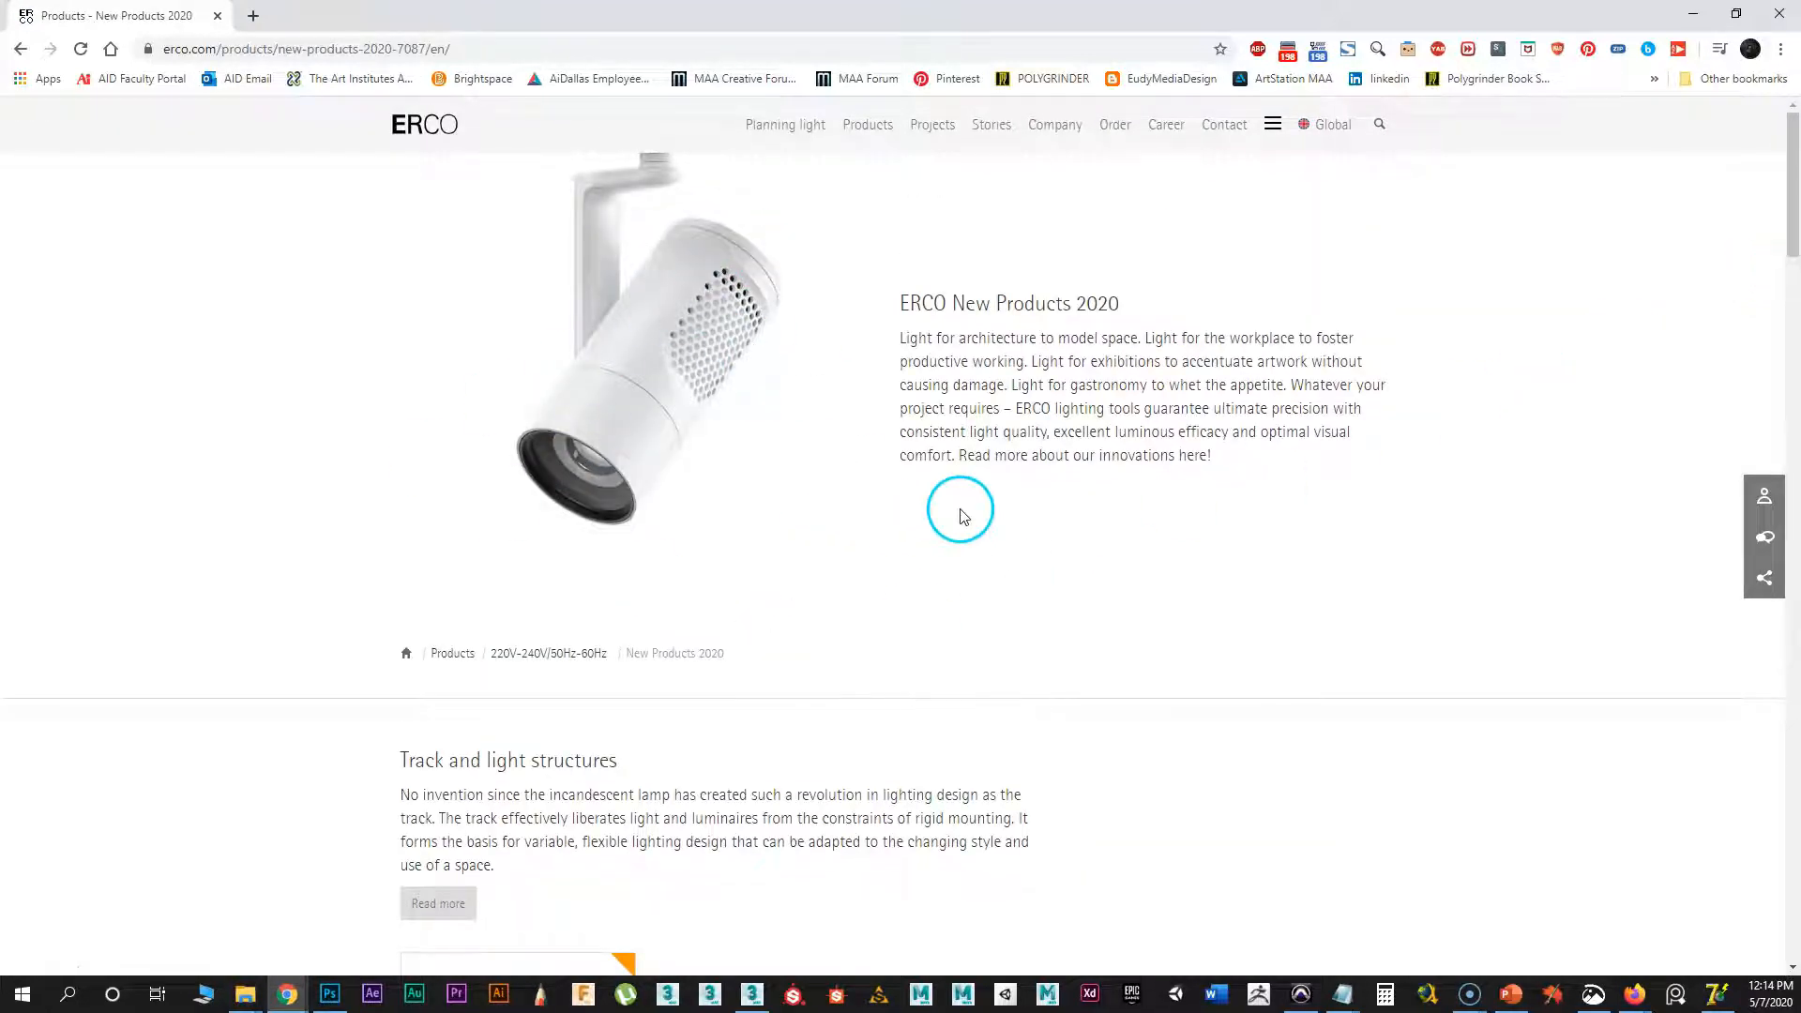
- Browse the new products down to Luminaires for track and open the Eclipse spotlight page
scroll(960, 515, down, 9)
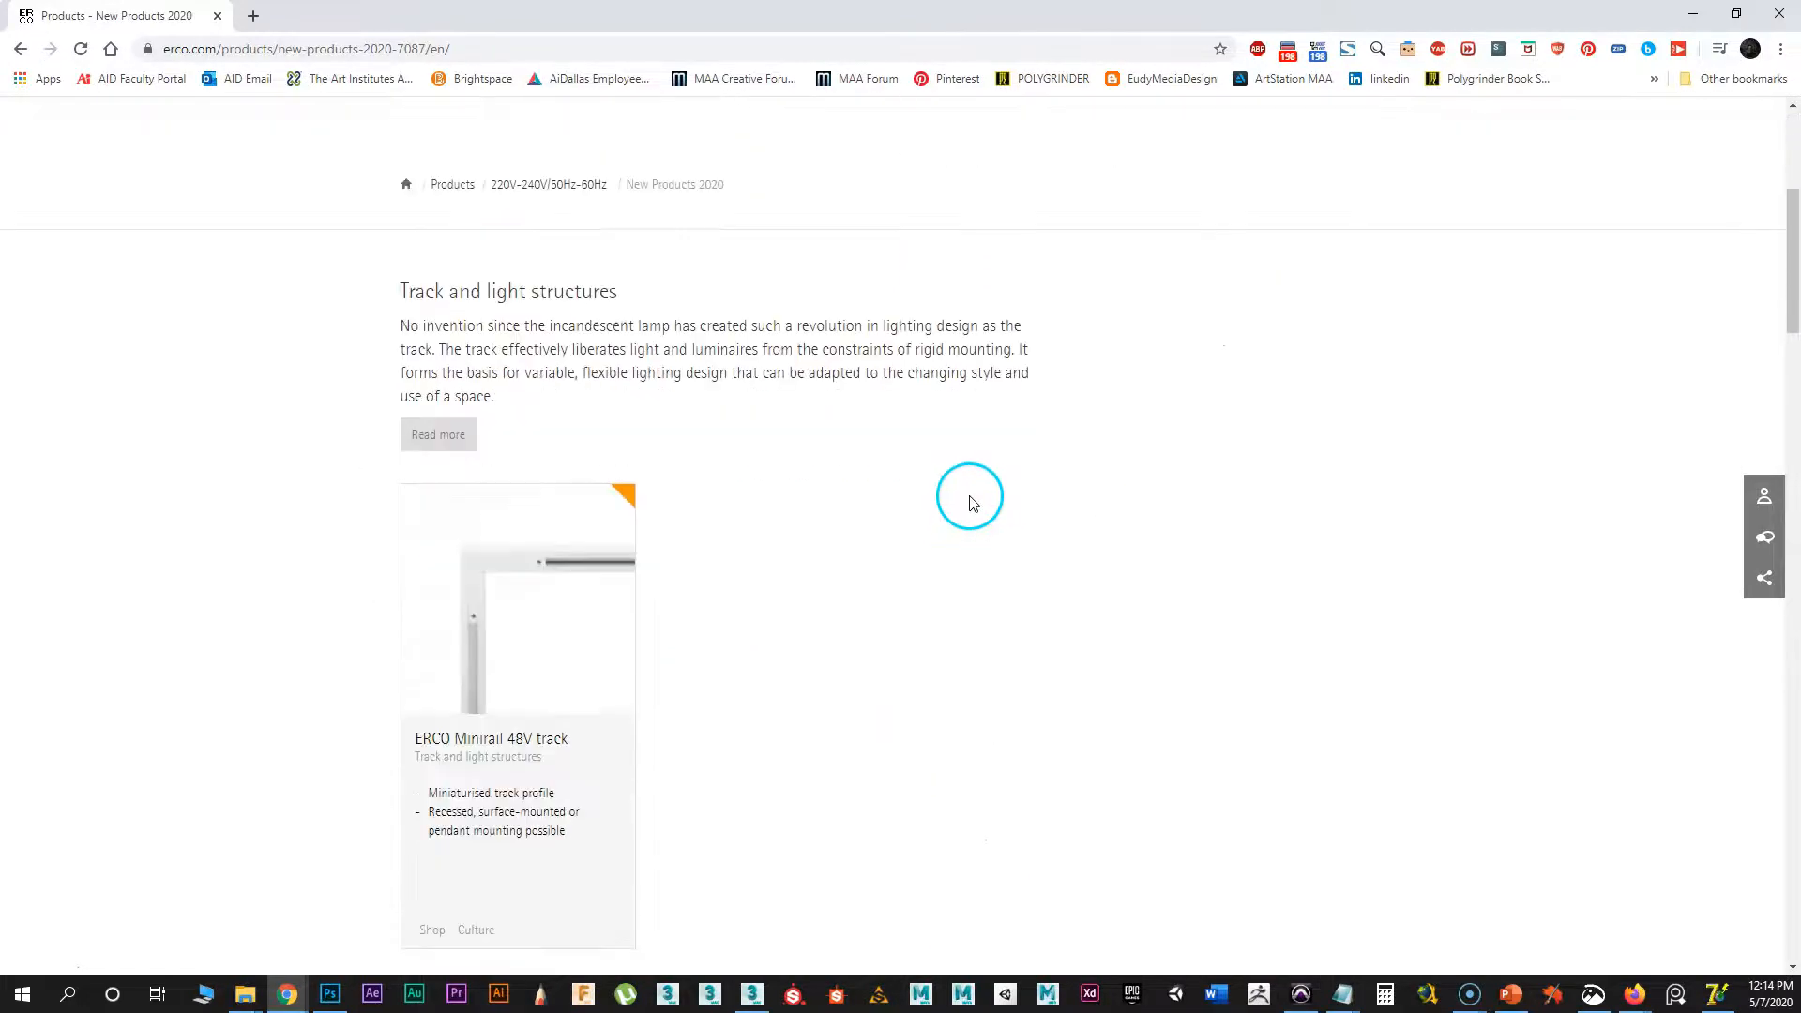
scroll(998, 538, down, 7)
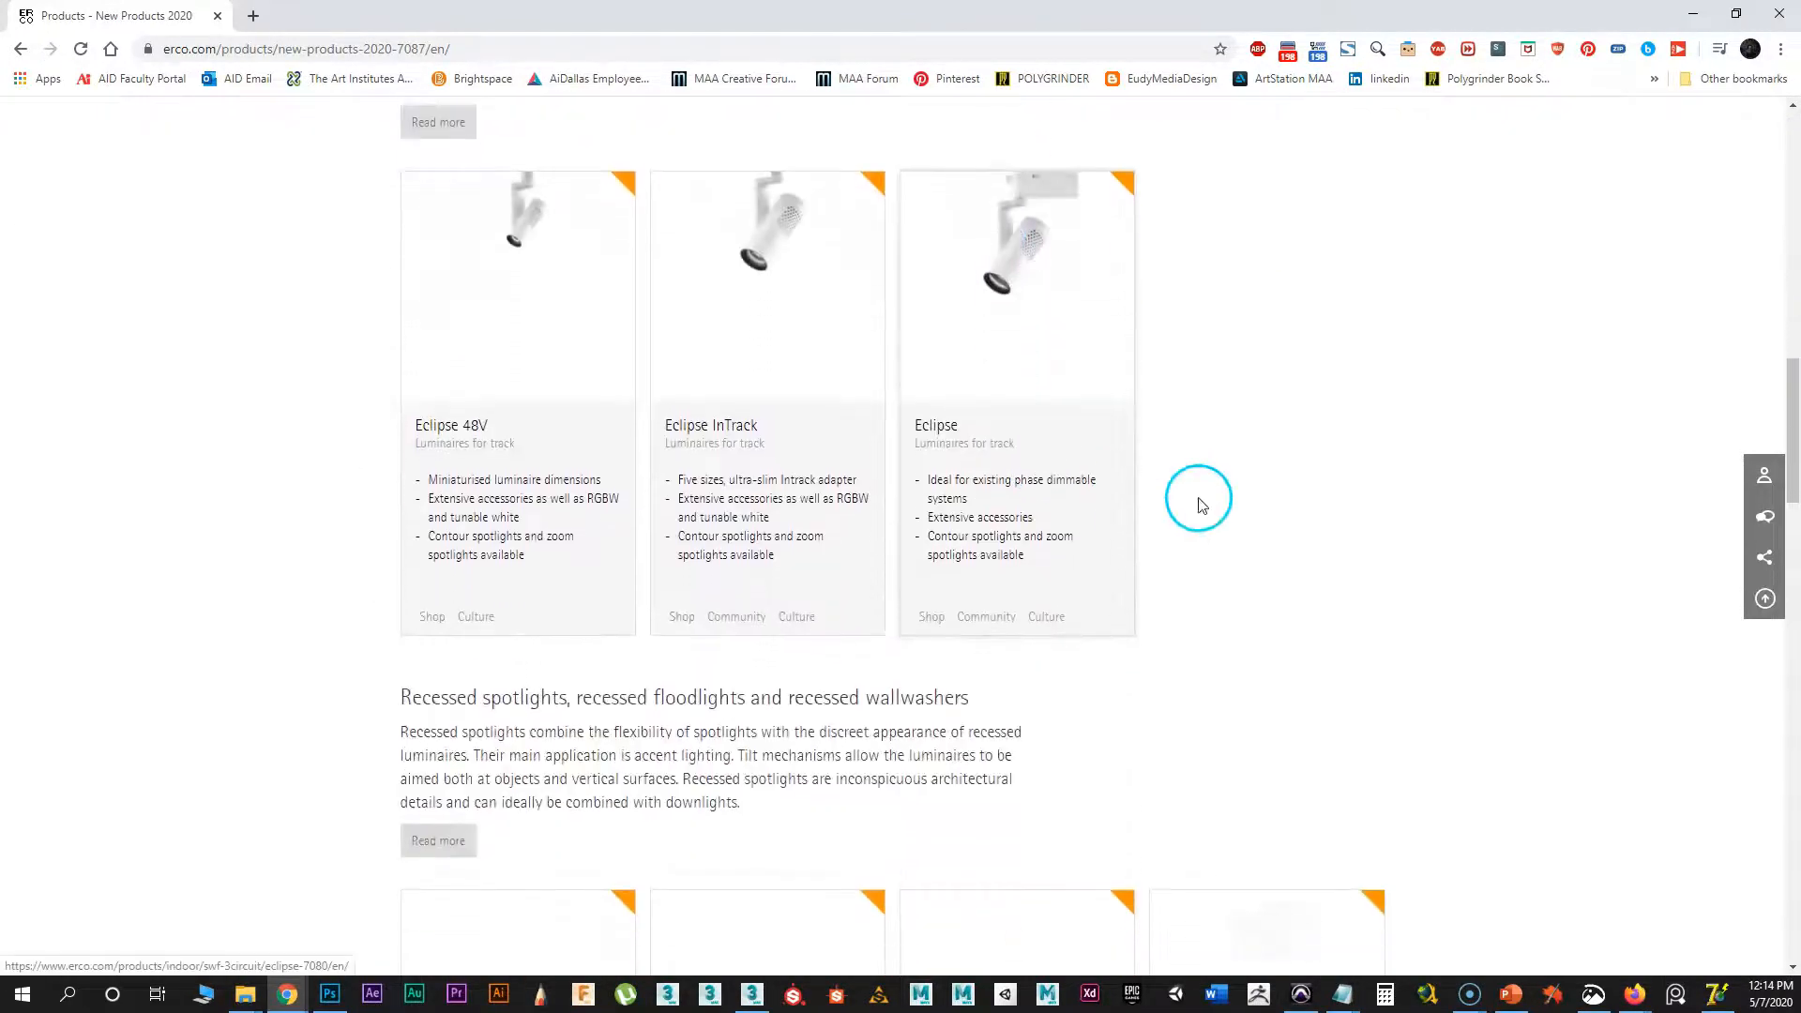
scroll(1202, 506, down, 6)
scroll(1313, 366, up, 4)
scroll(1323, 373, down, 1)
drag(1794, 424, 1708, 321)
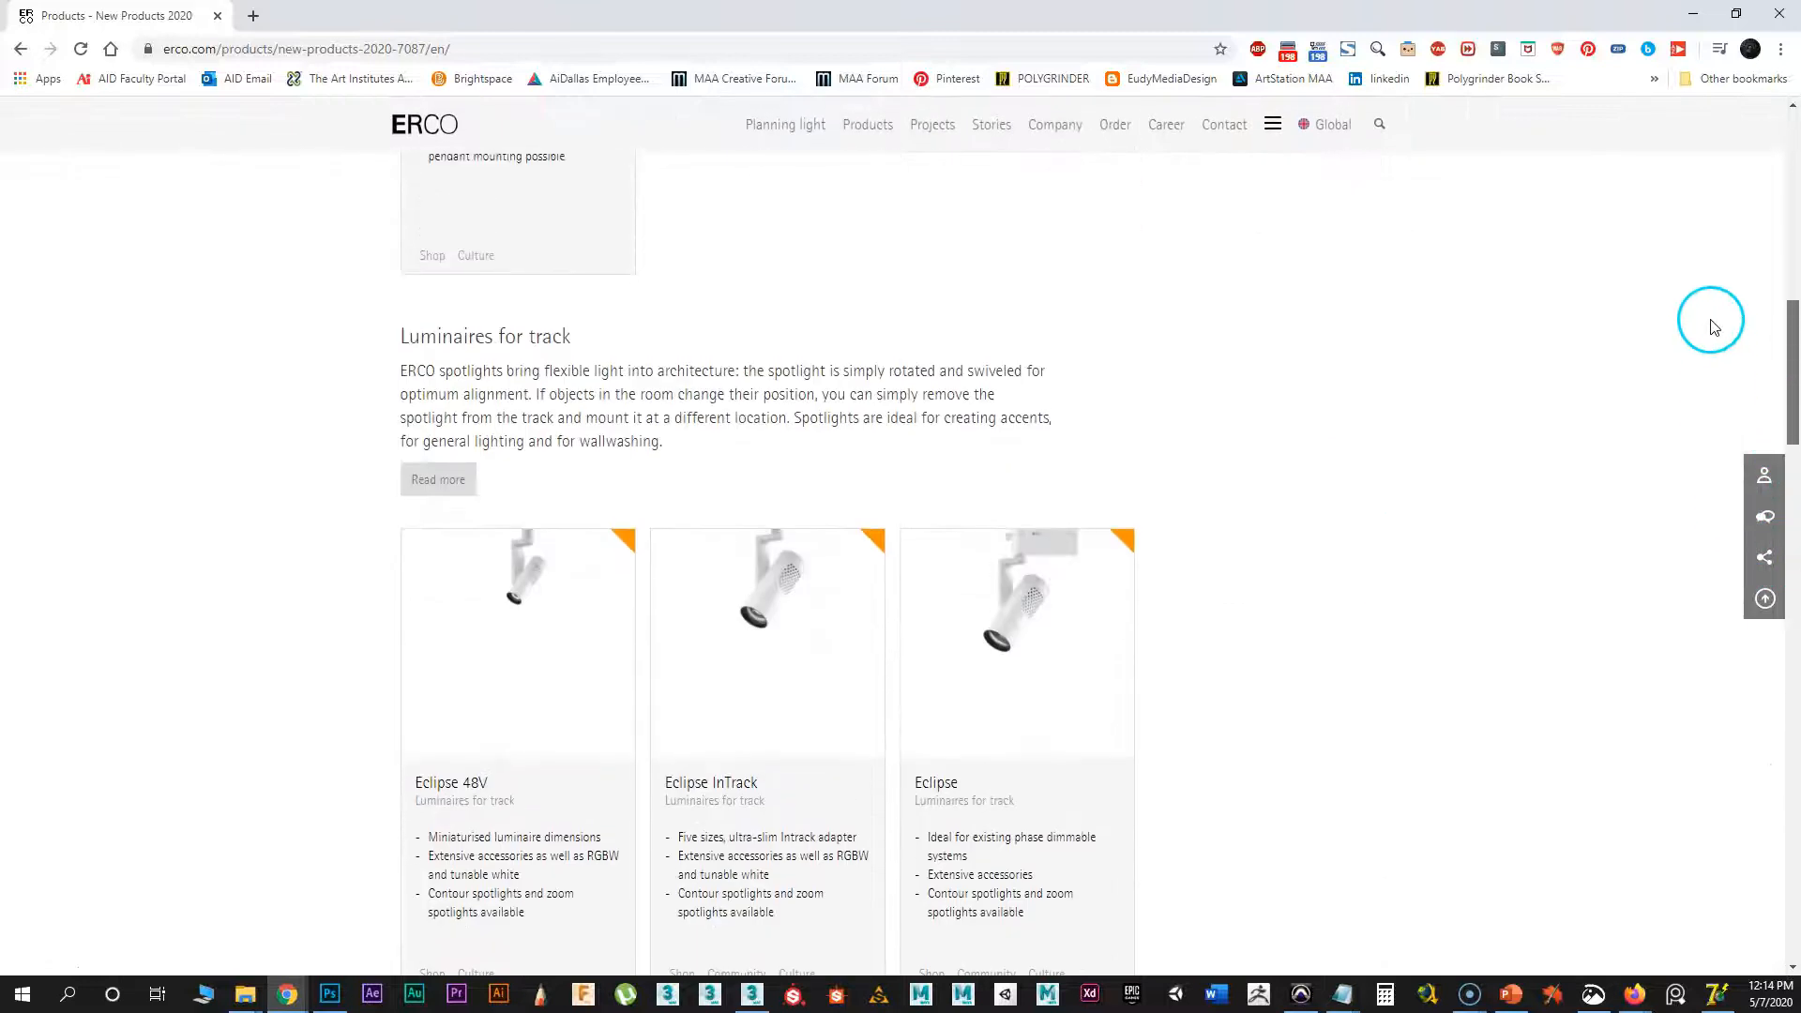
click(1002, 563)
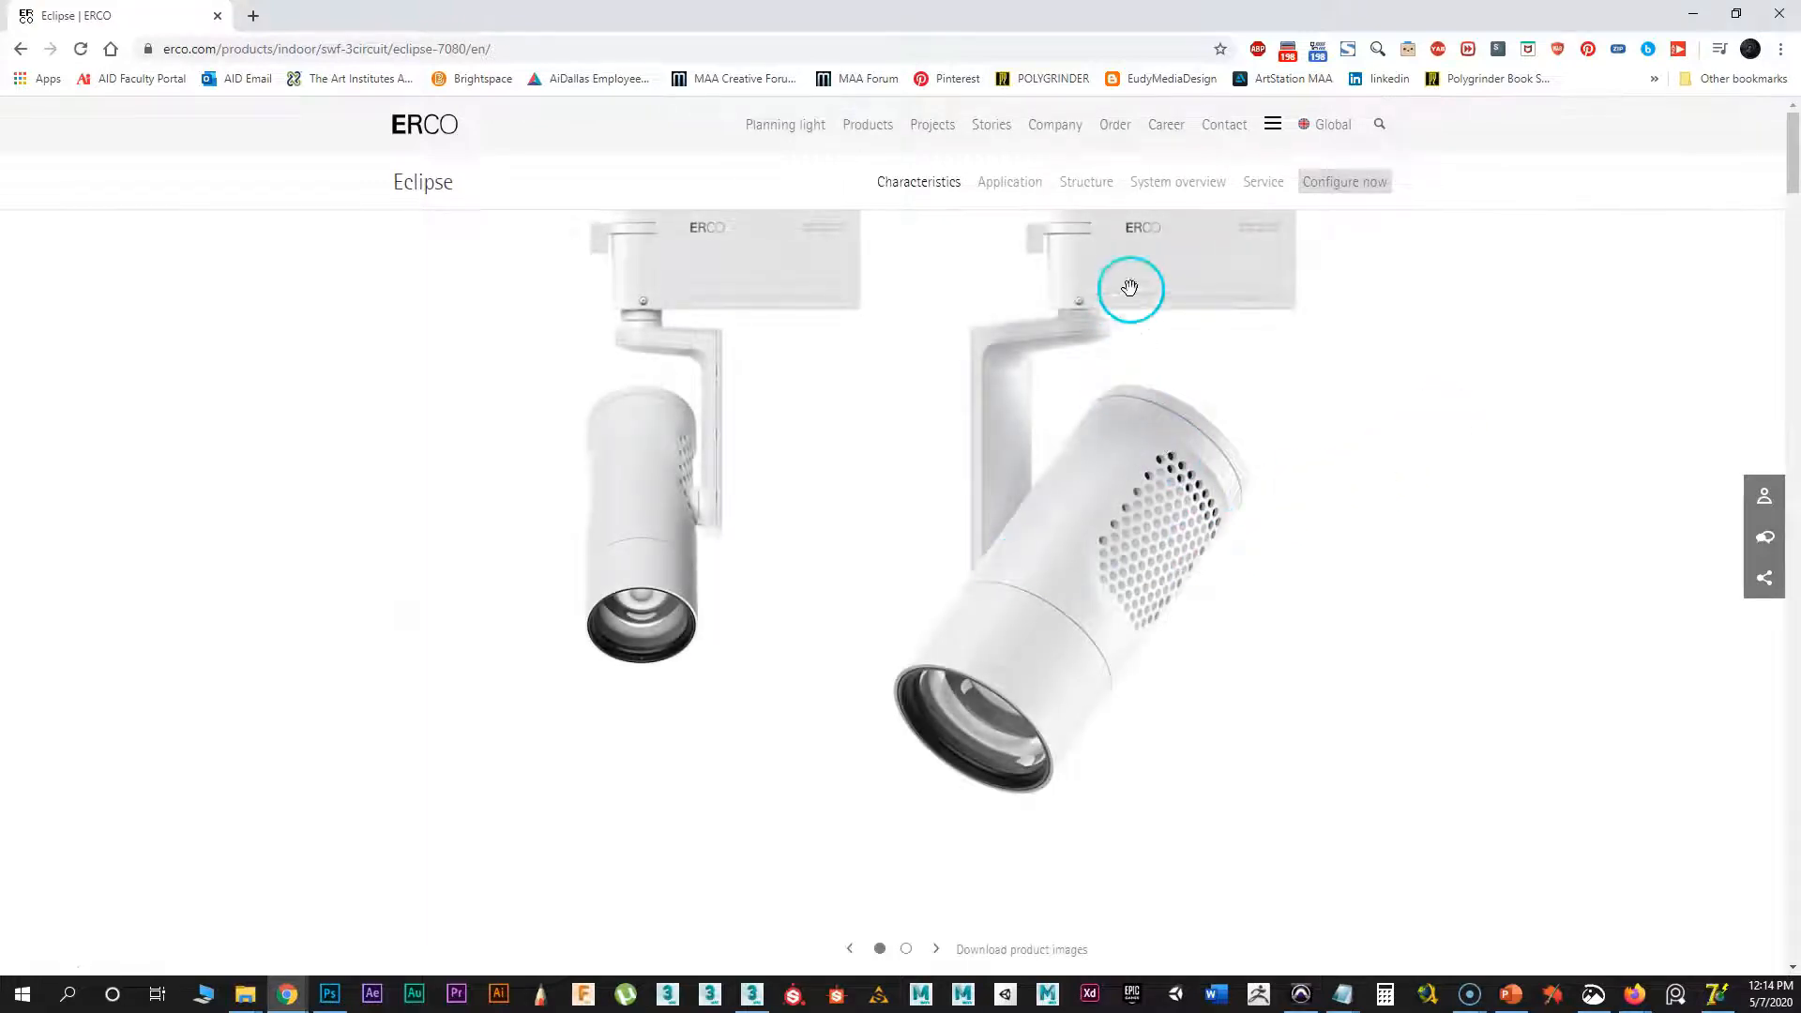
- Go to the Eclipse configuration section and filter the round light distribution by Flood
drag(1794, 169, 1762, 480)
scroll(353, 615, down, 3)
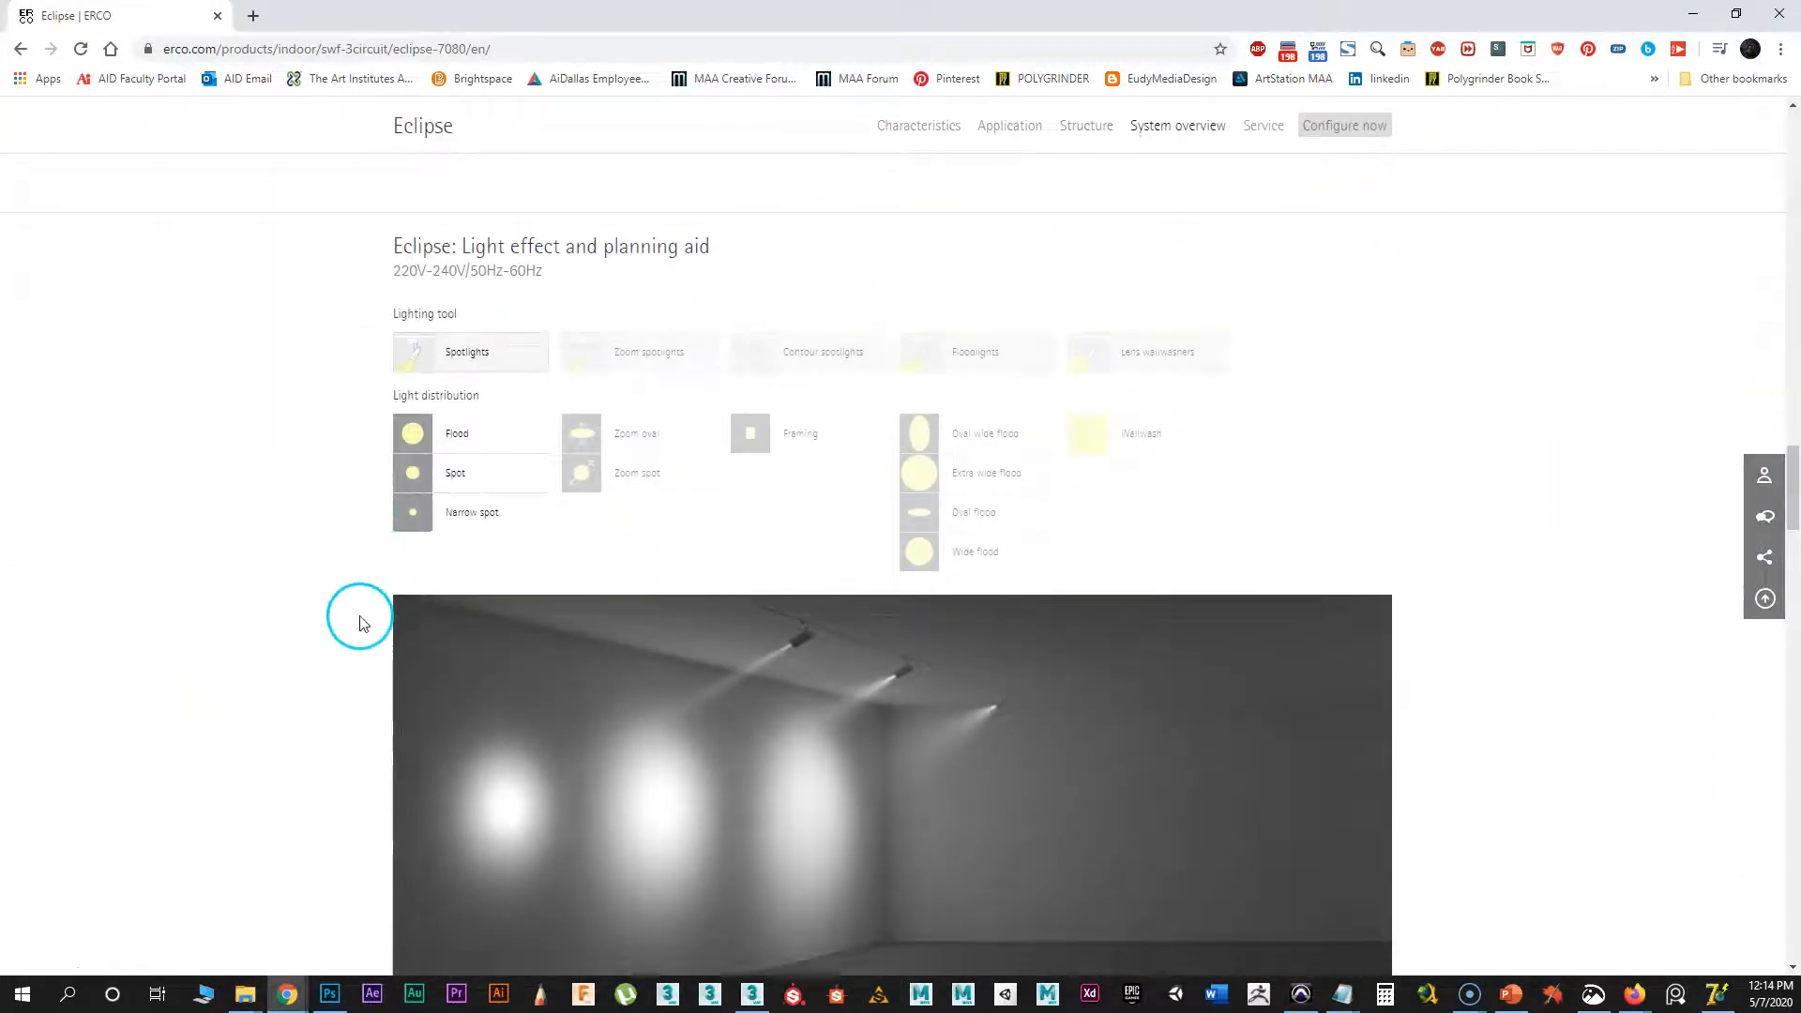
scroll(315, 606, down, 7)
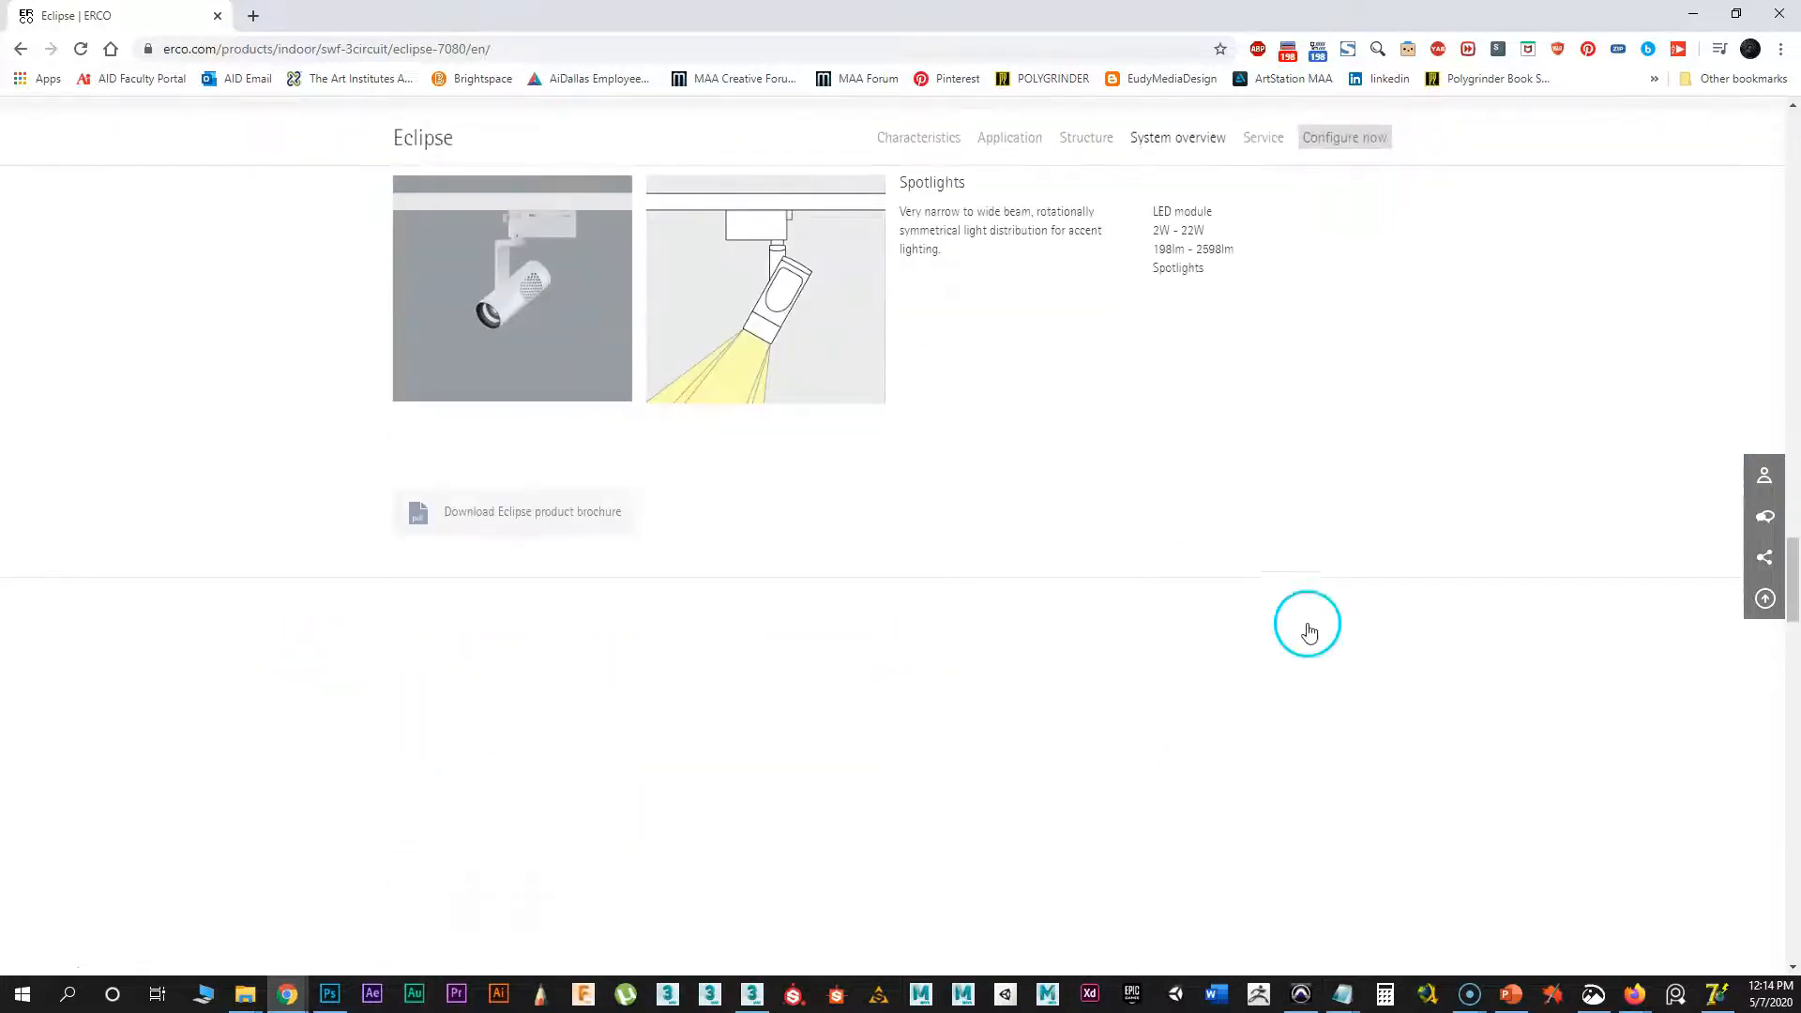
drag(1794, 560, 1743, 753)
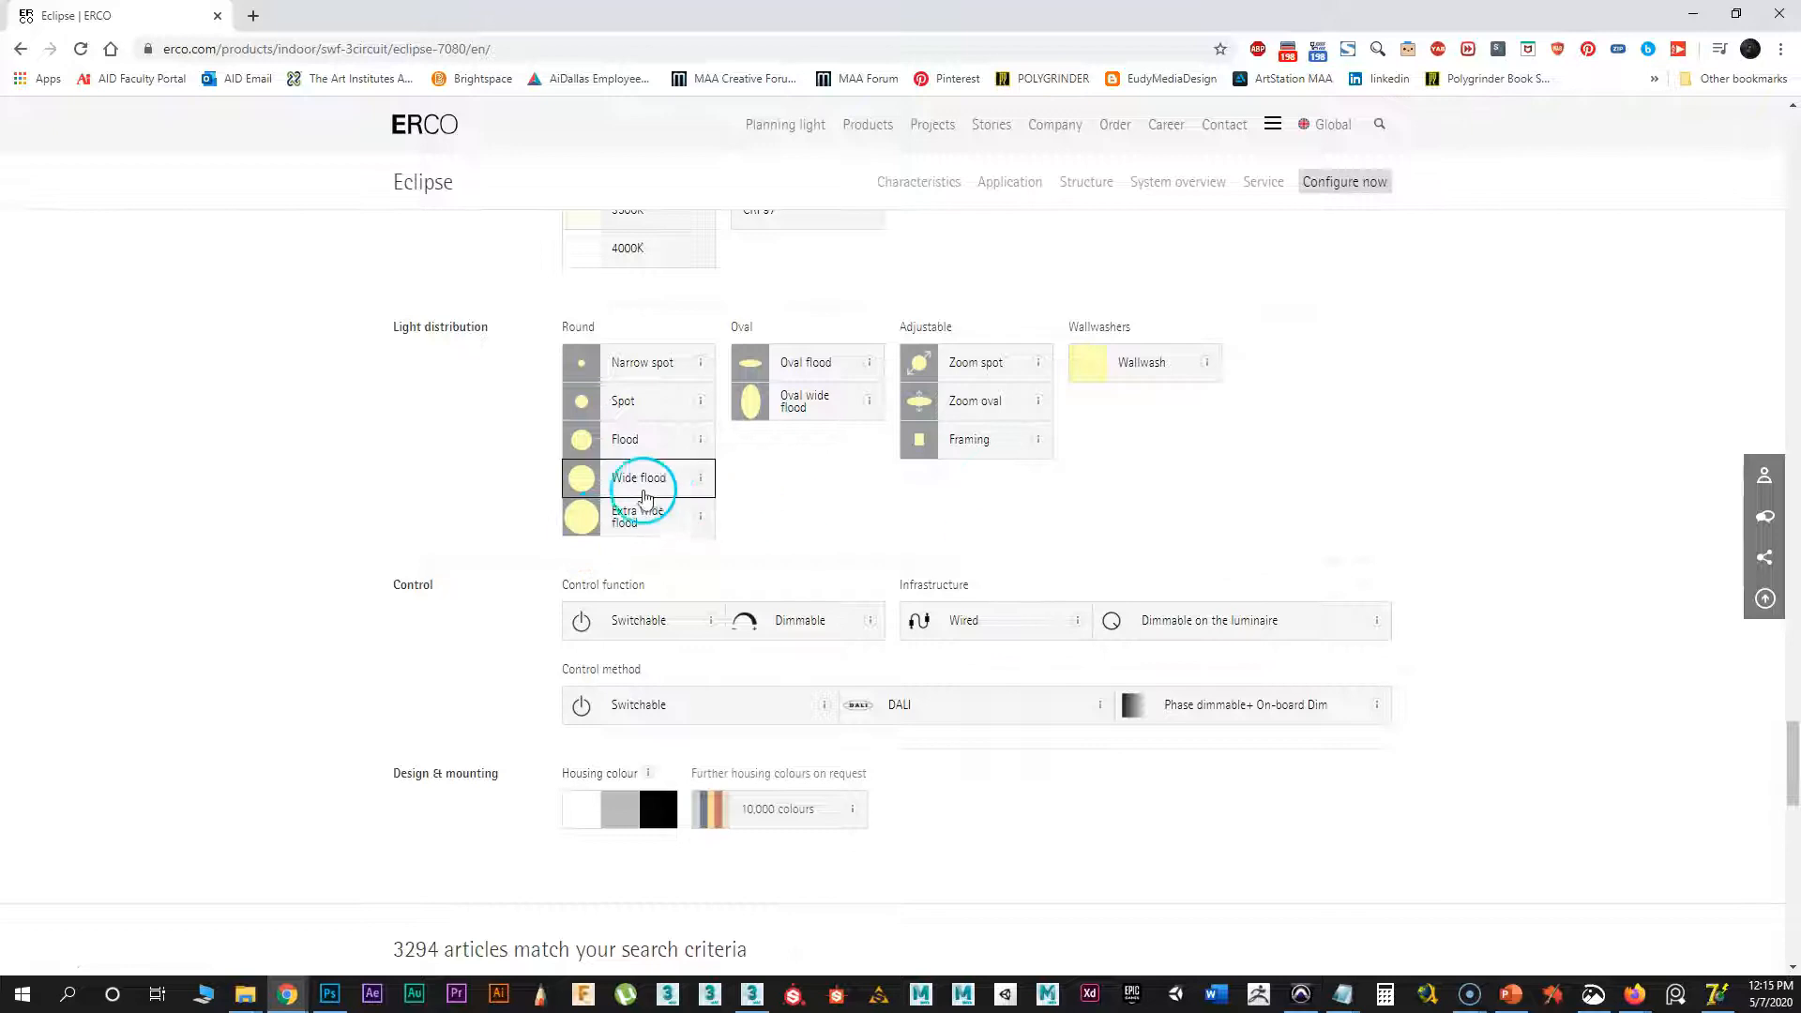
click(645, 458)
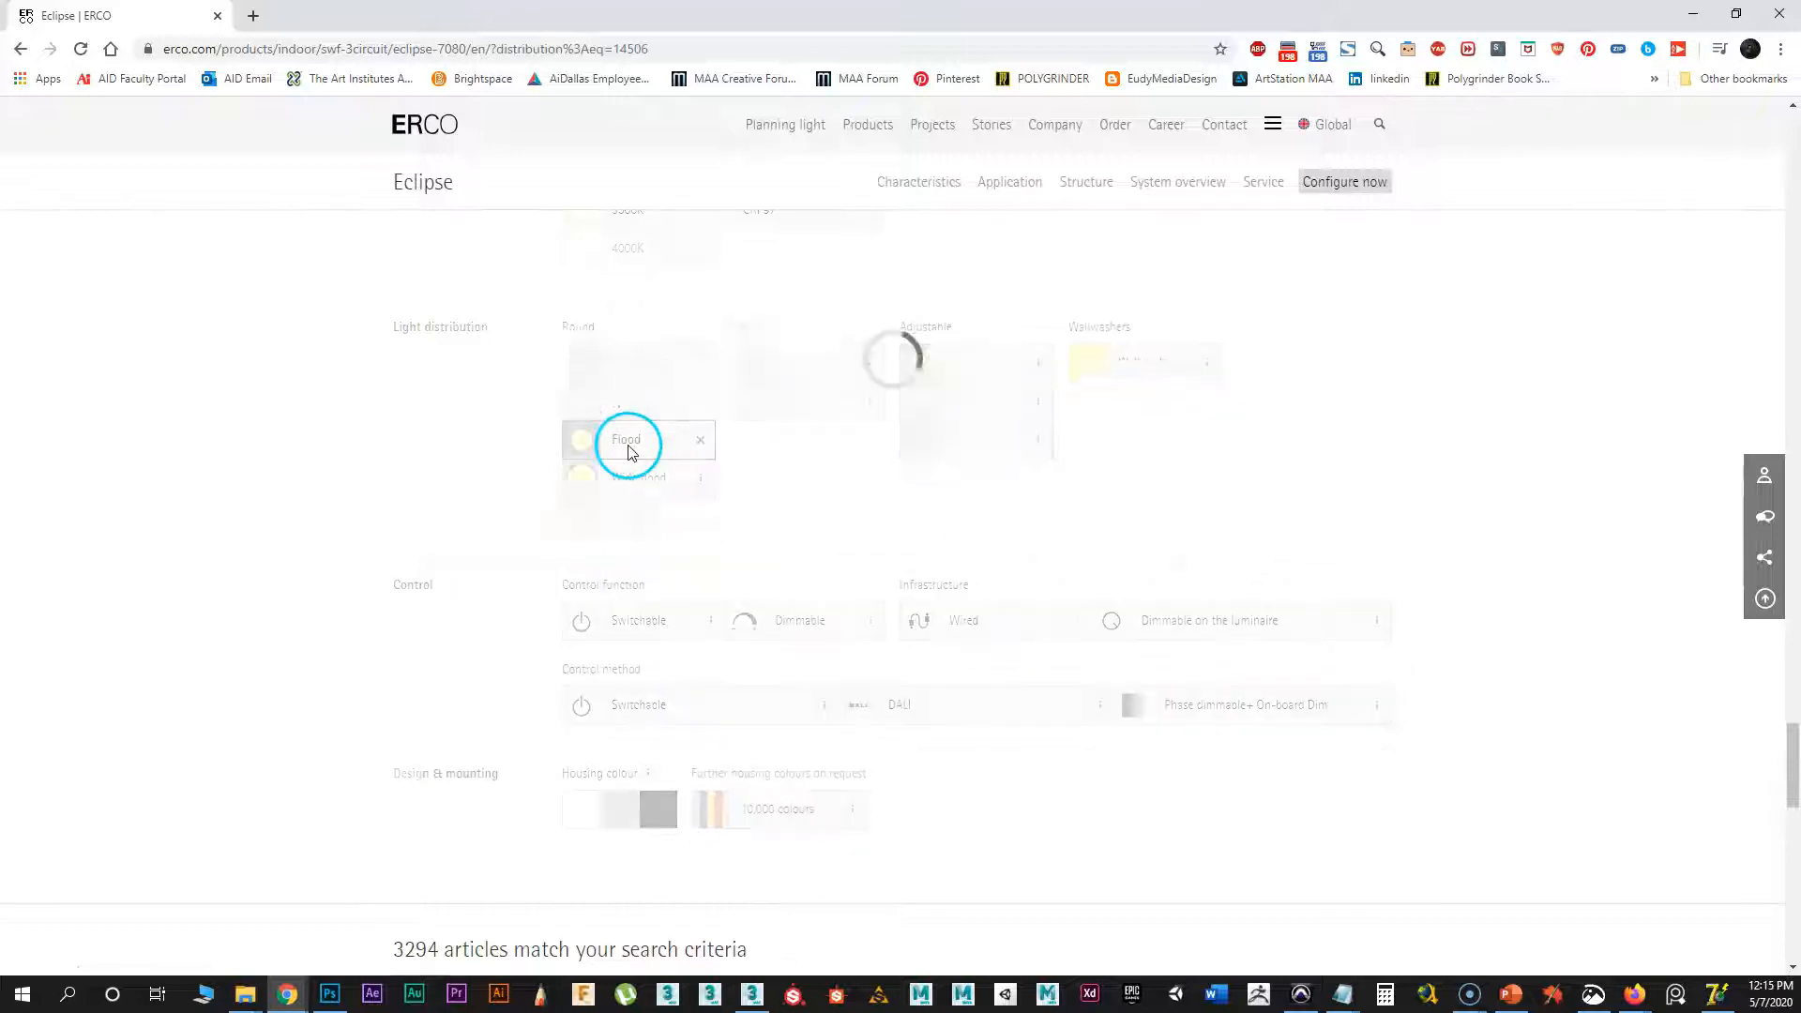
- Open the data sheet of the silver Eclipse Spotlight A0021096 from the Flood results and review its specifications
scroll(422, 663, down, 7)
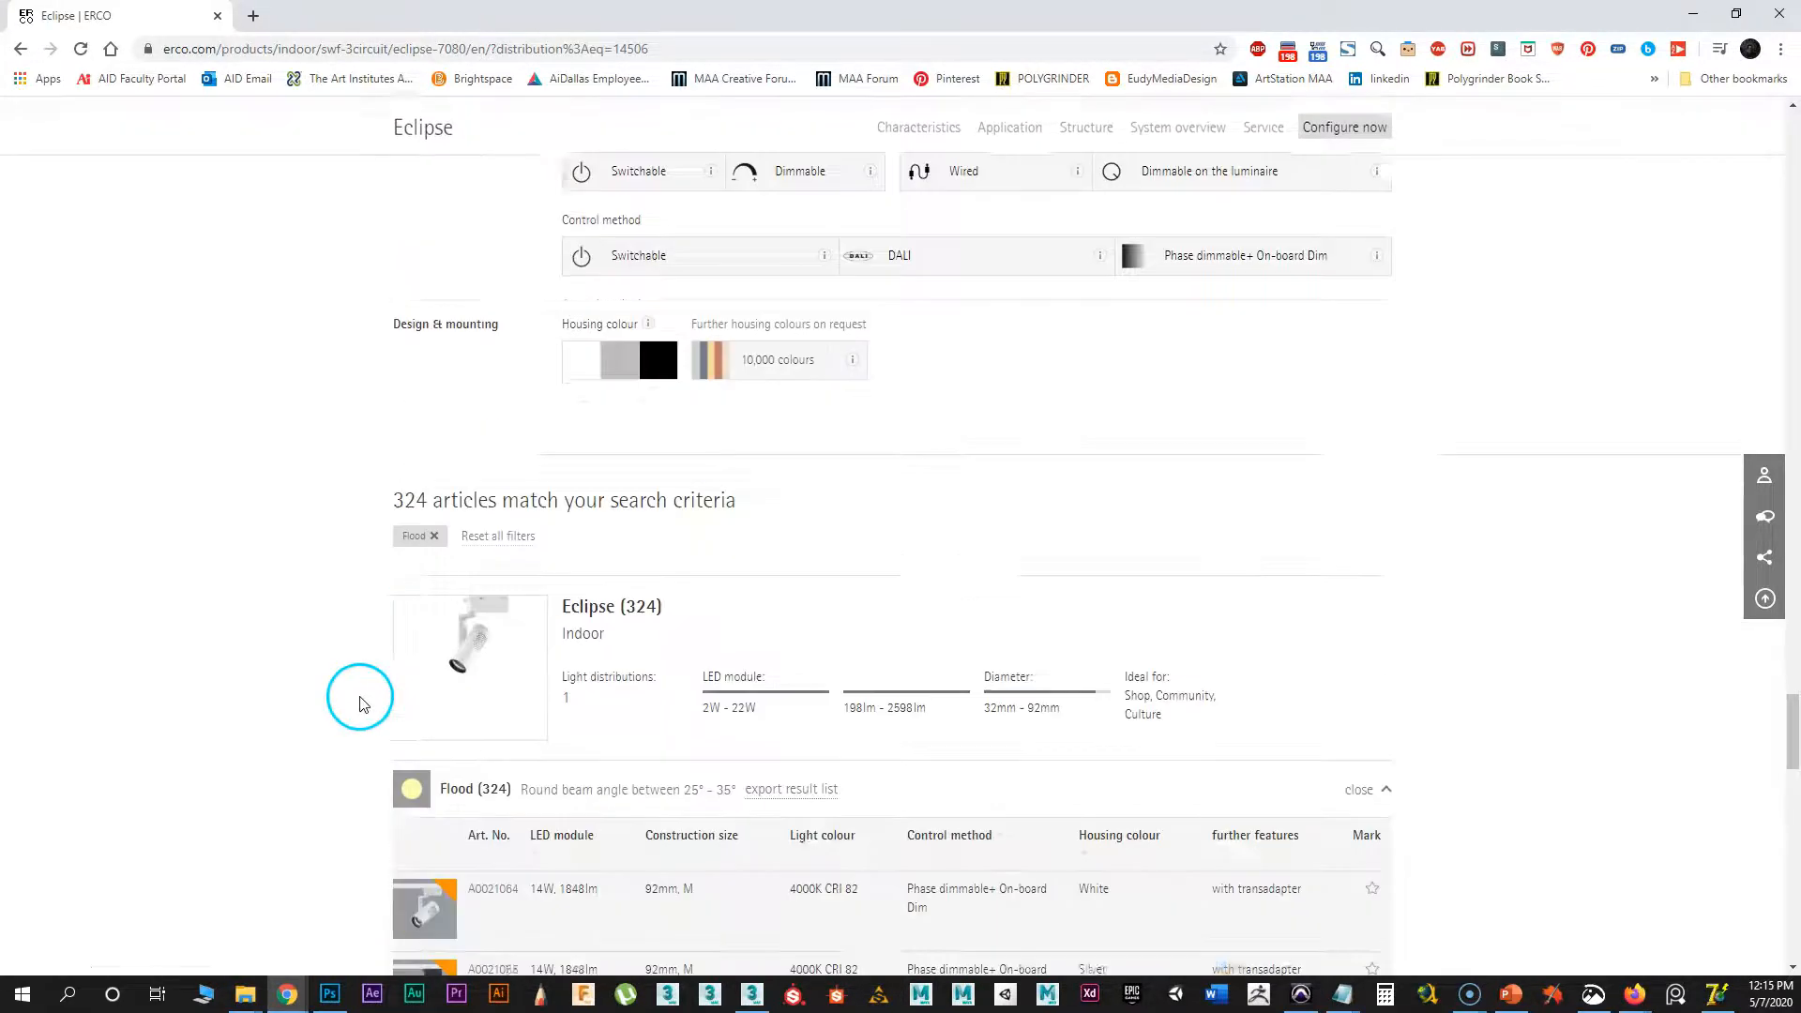
scroll(337, 619, down, 4)
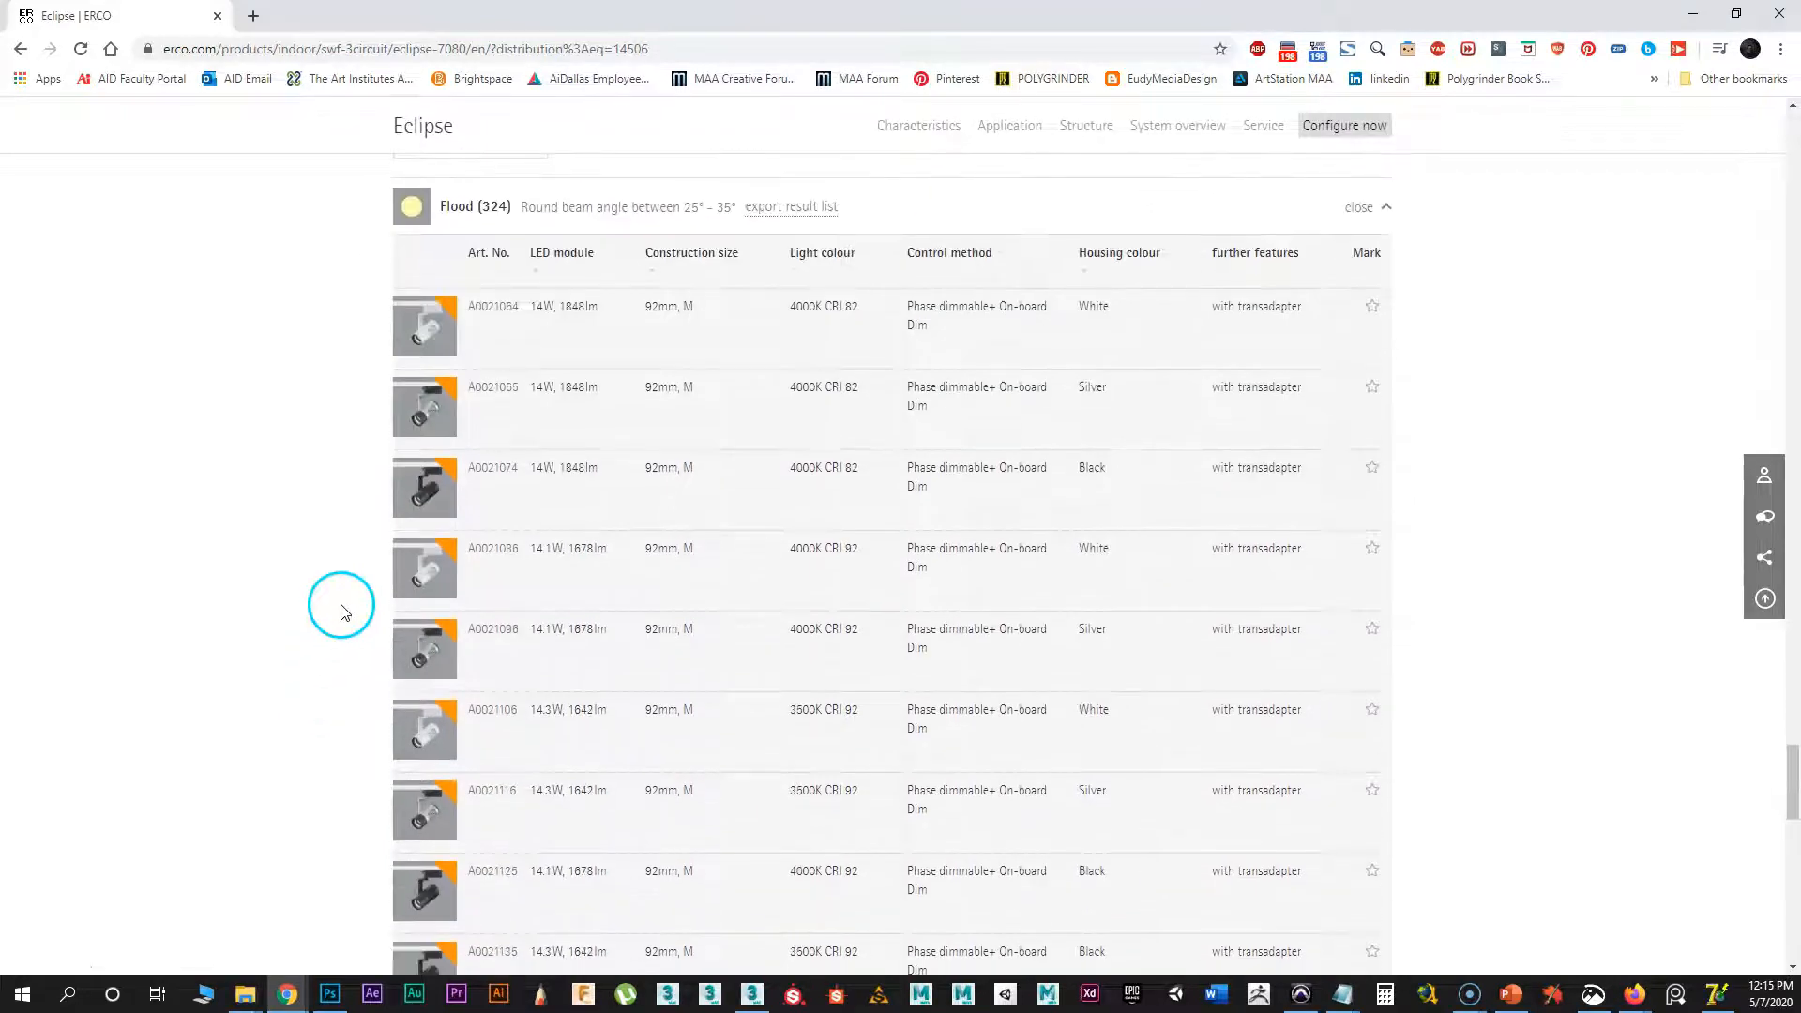
scroll(273, 769, down, 1)
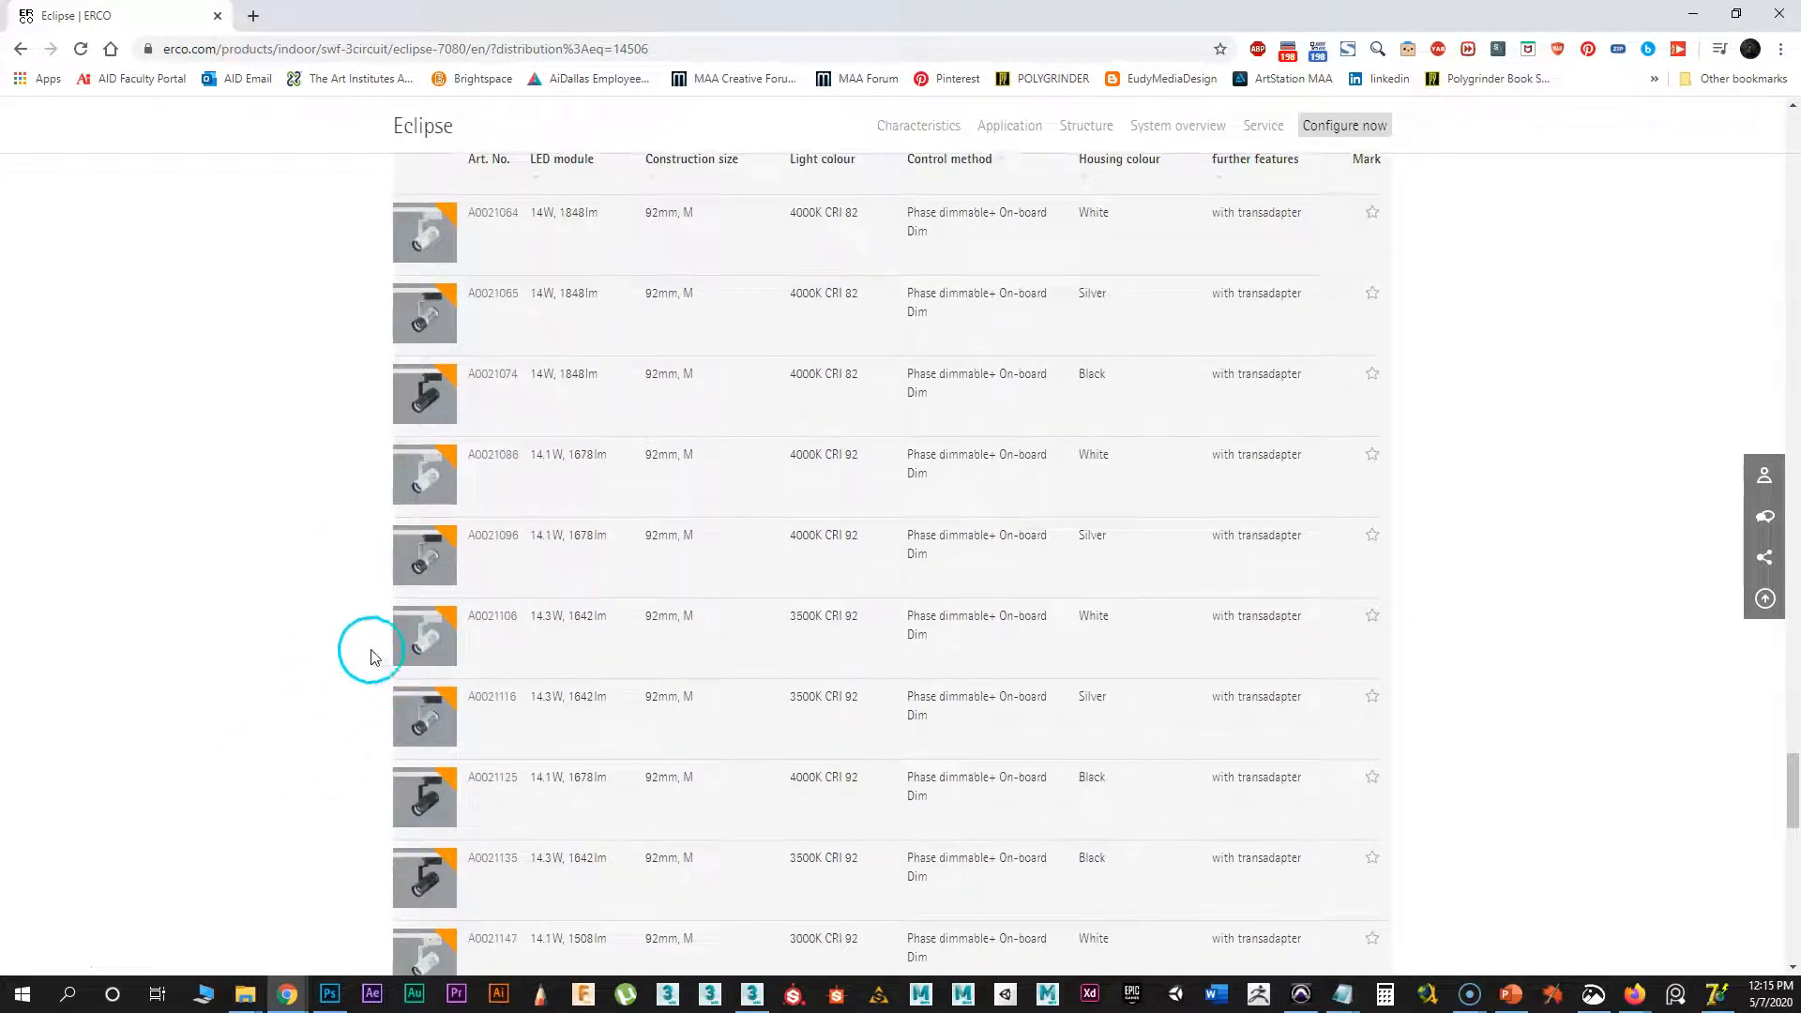
click(427, 556)
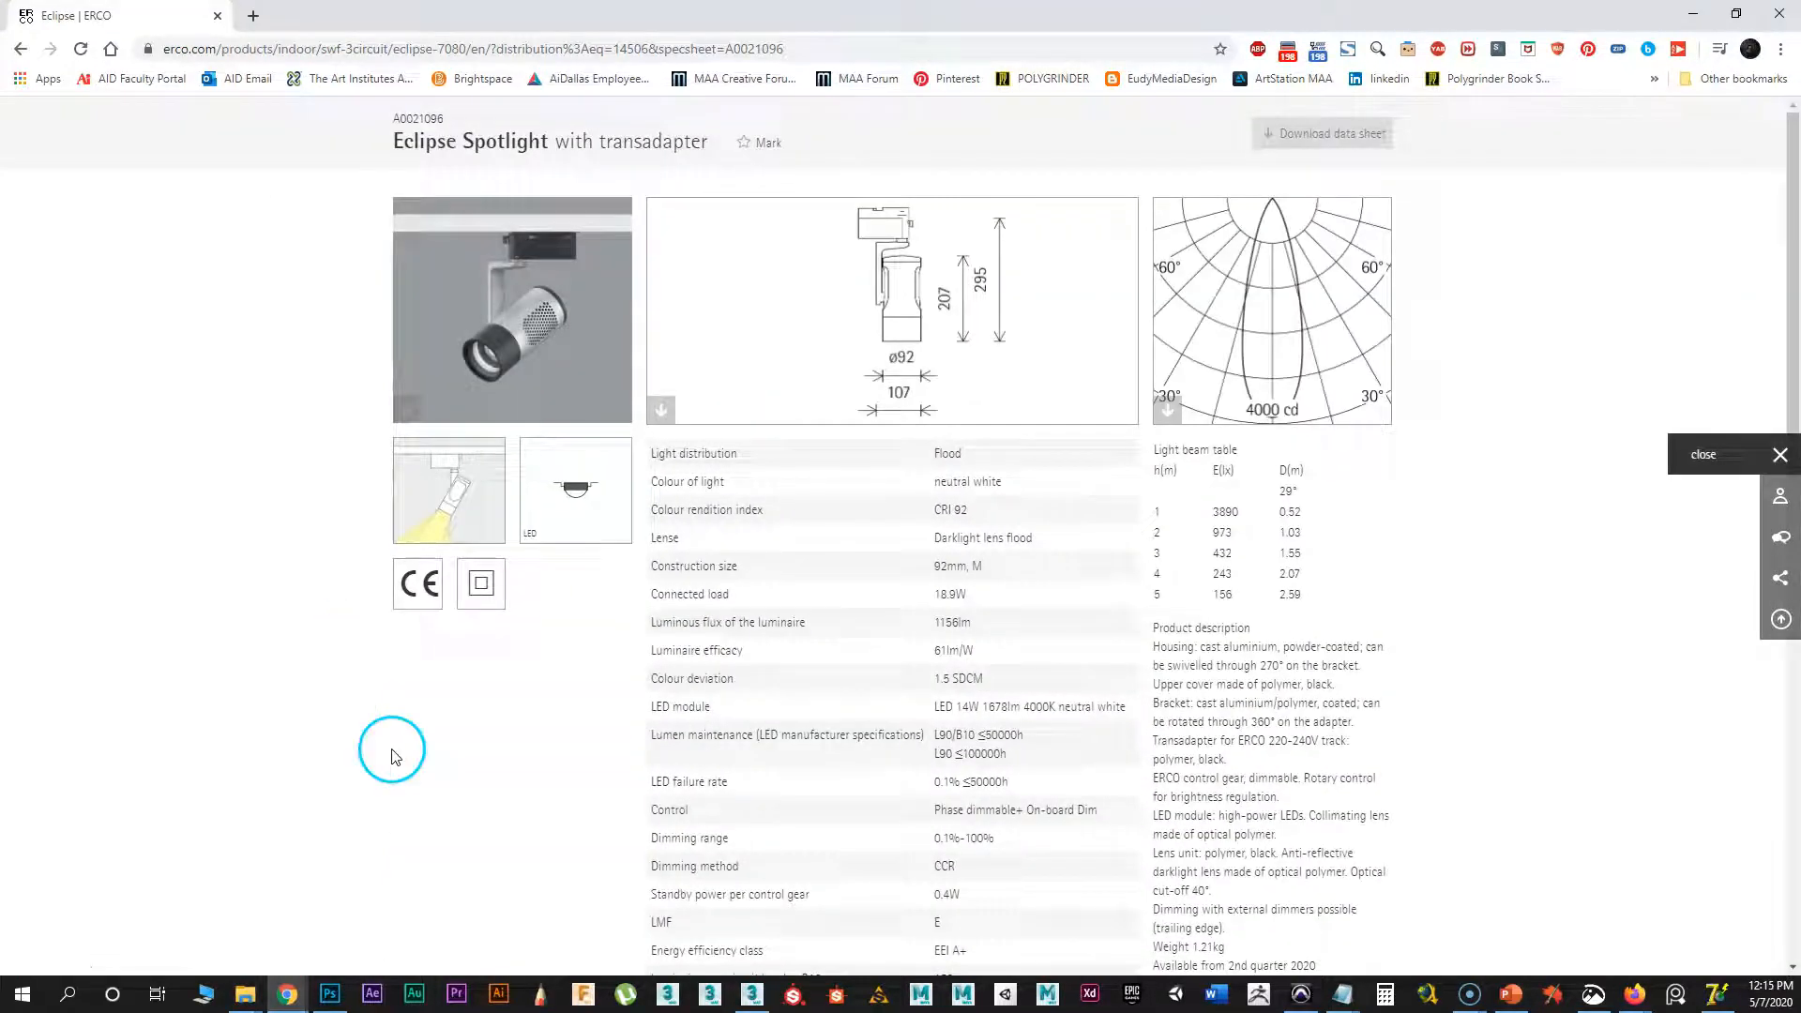
scroll(595, 728, down, 1)
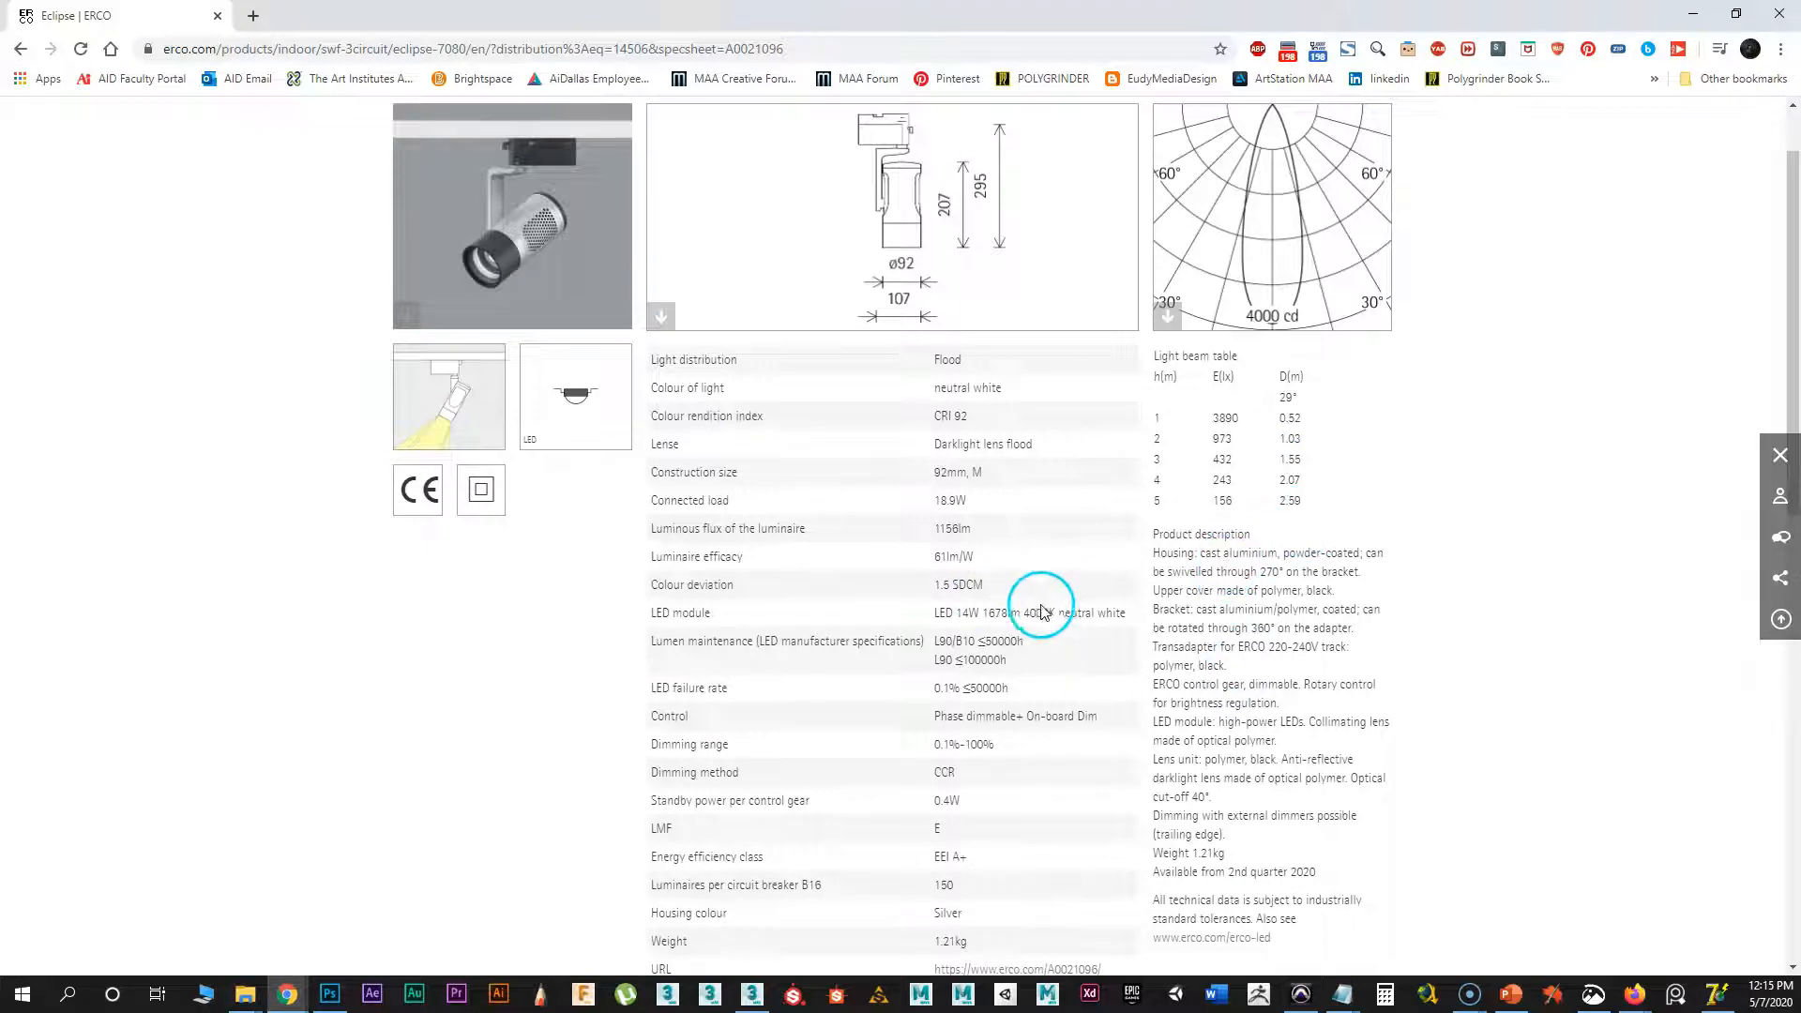
scroll(1042, 591, up, 1)
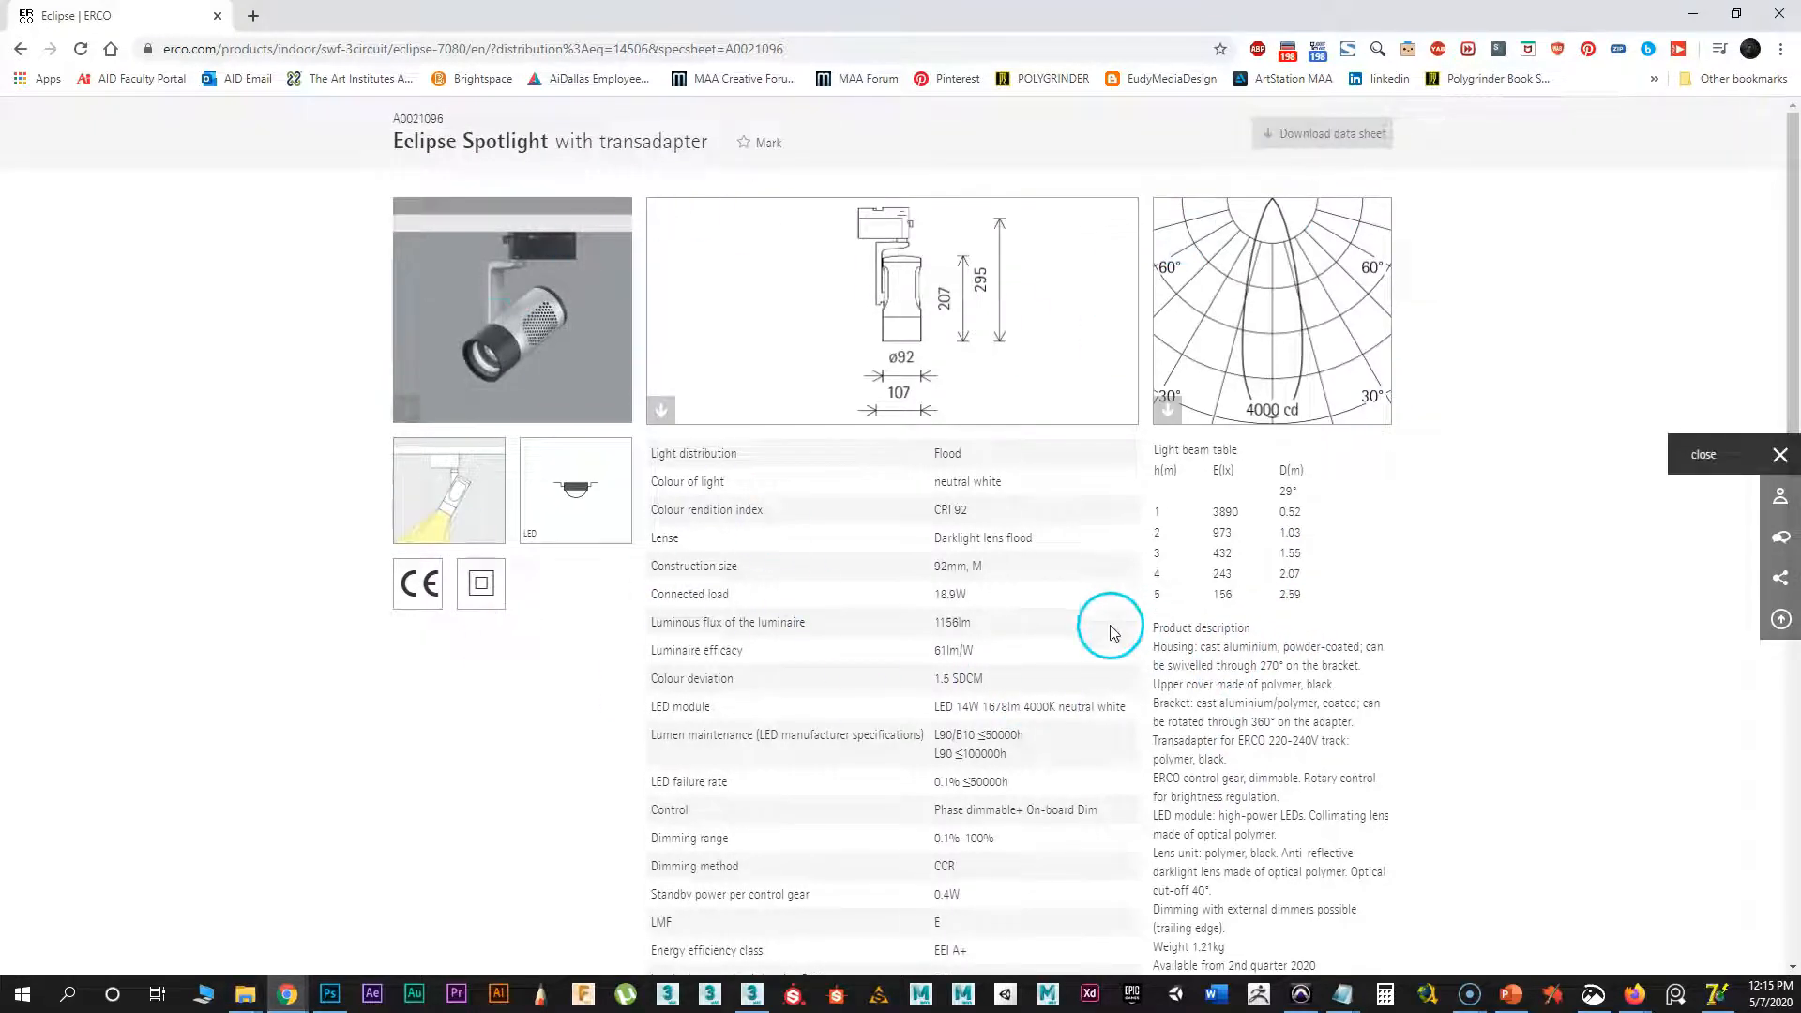
- Start the direct Autodesk MAX download from the Design data section, cancel saving it, and switch to 3ds Max
scroll(1106, 629, down, 7)
drag(1790, 413, 1797, 718)
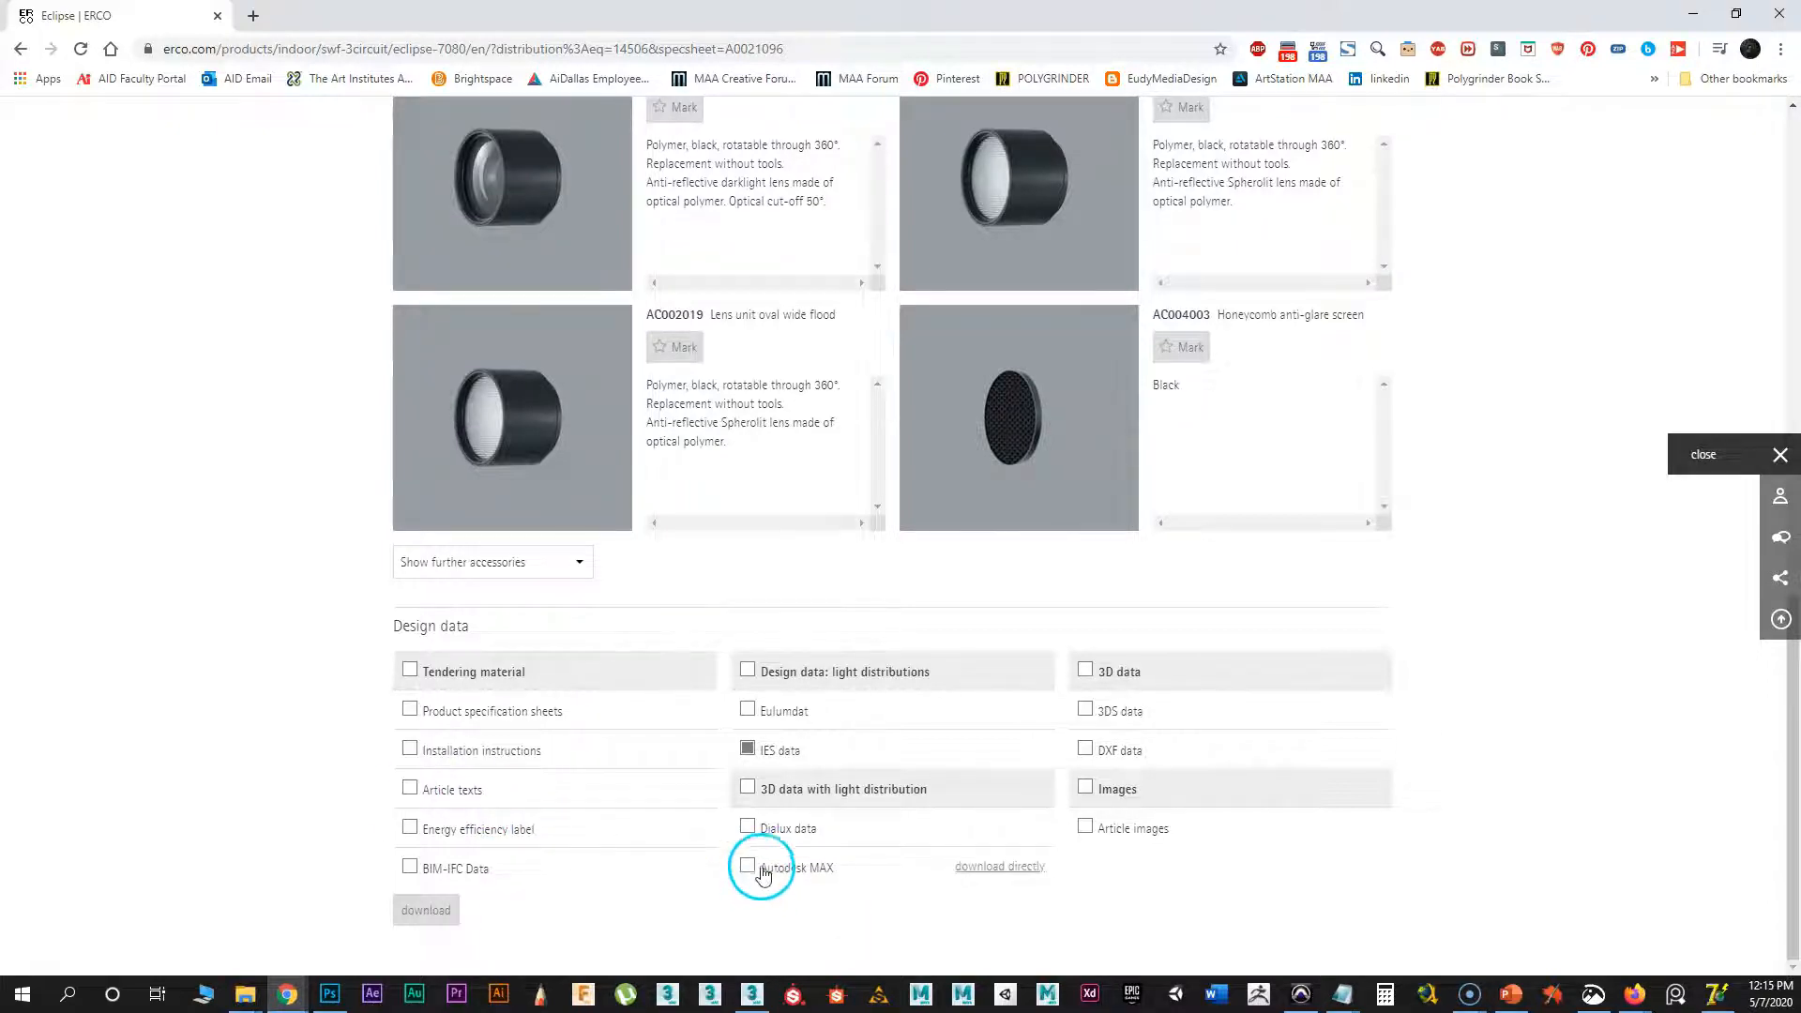
click(996, 870)
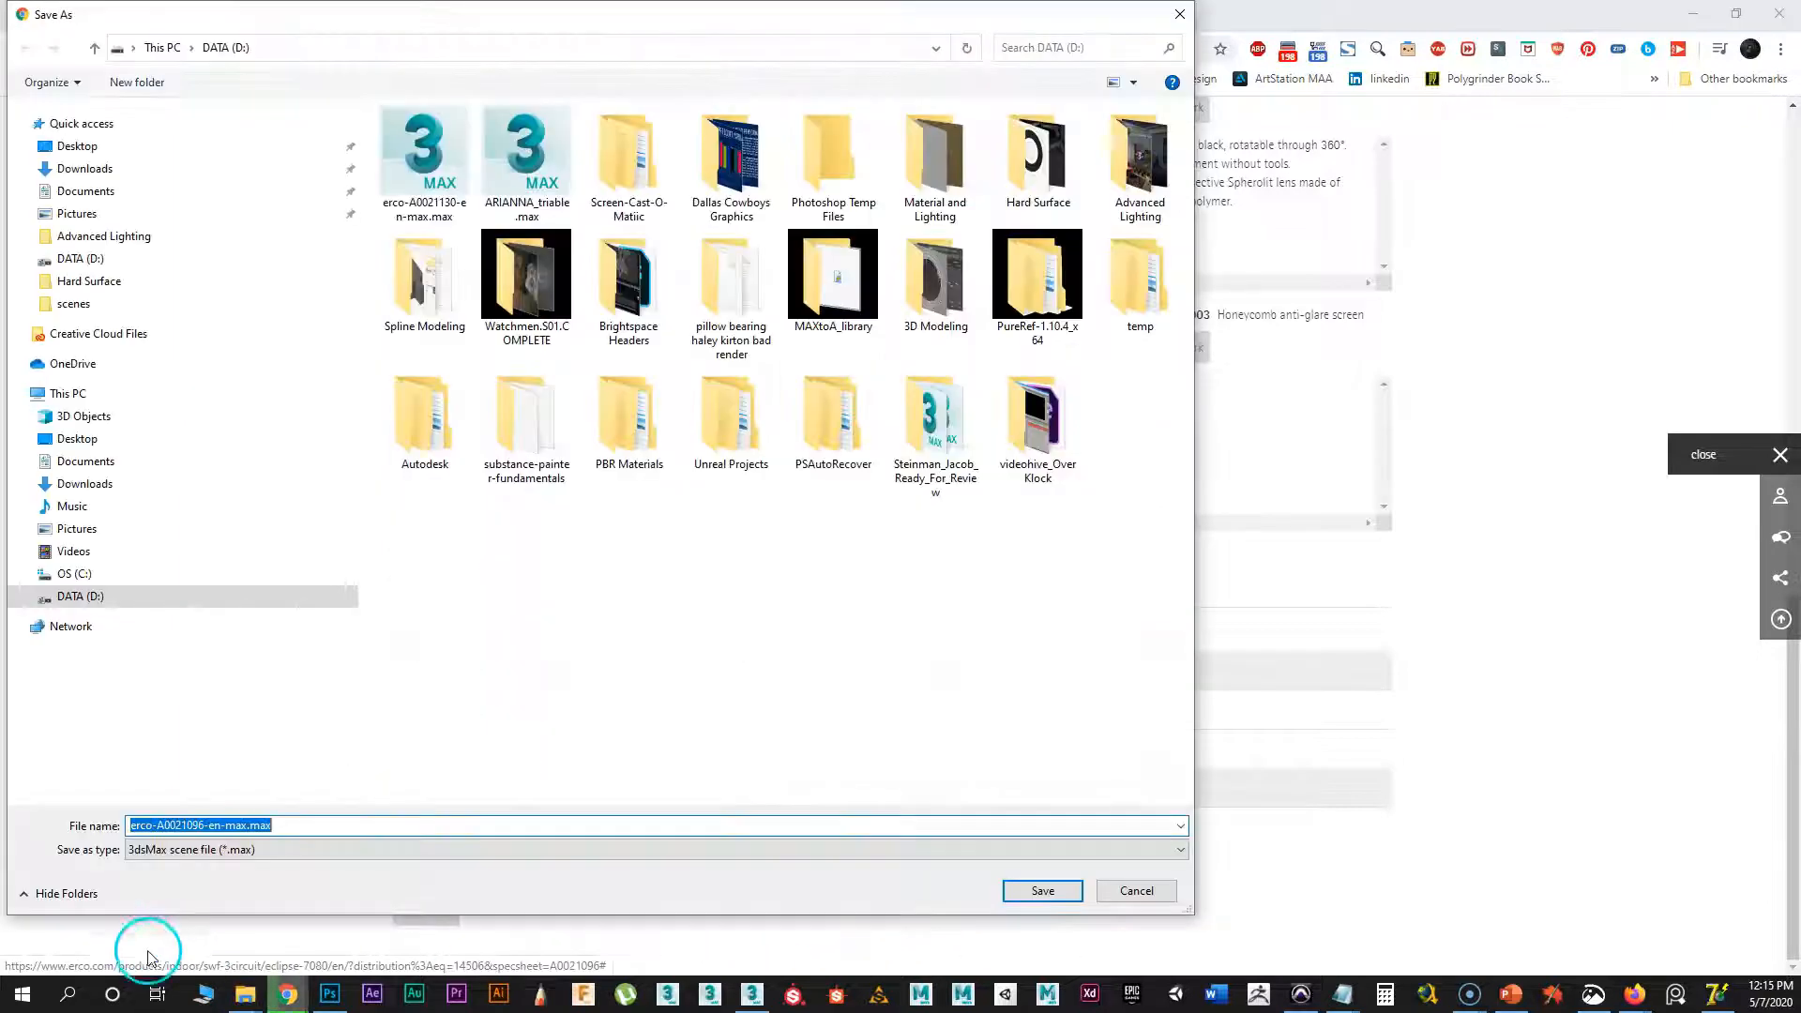
click(1121, 891)
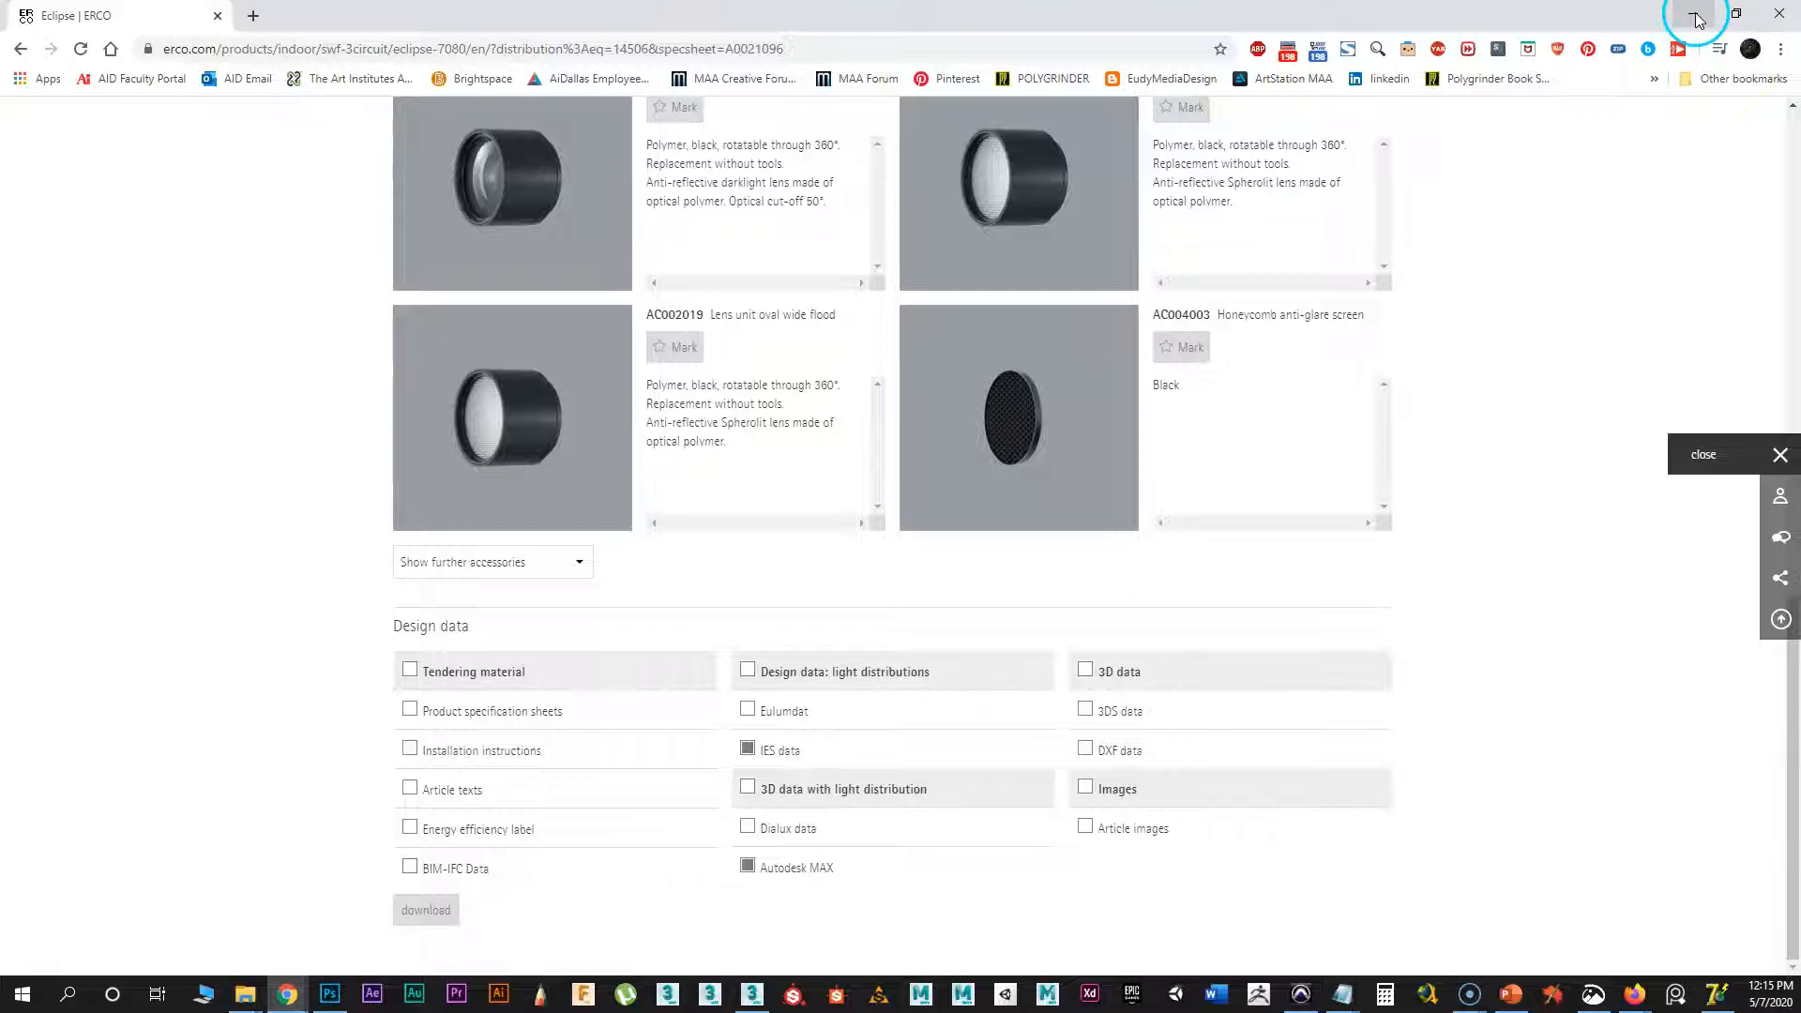
click(754, 992)
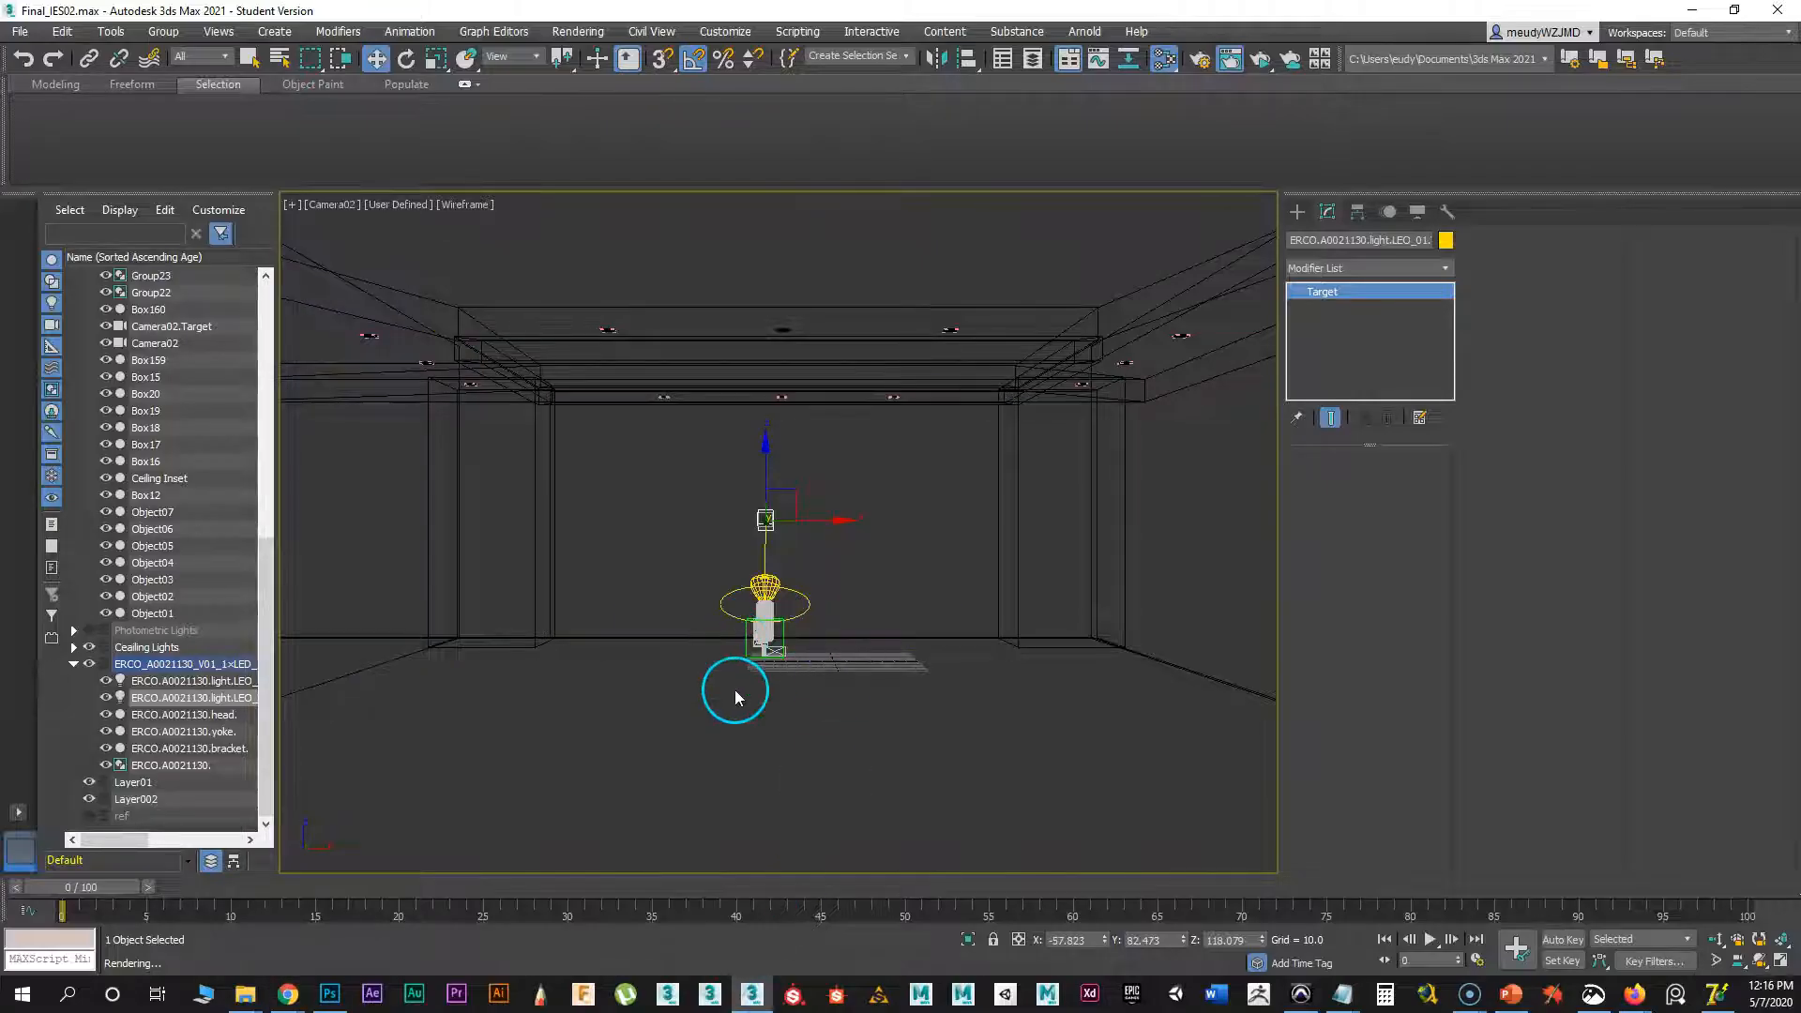
click(163, 31)
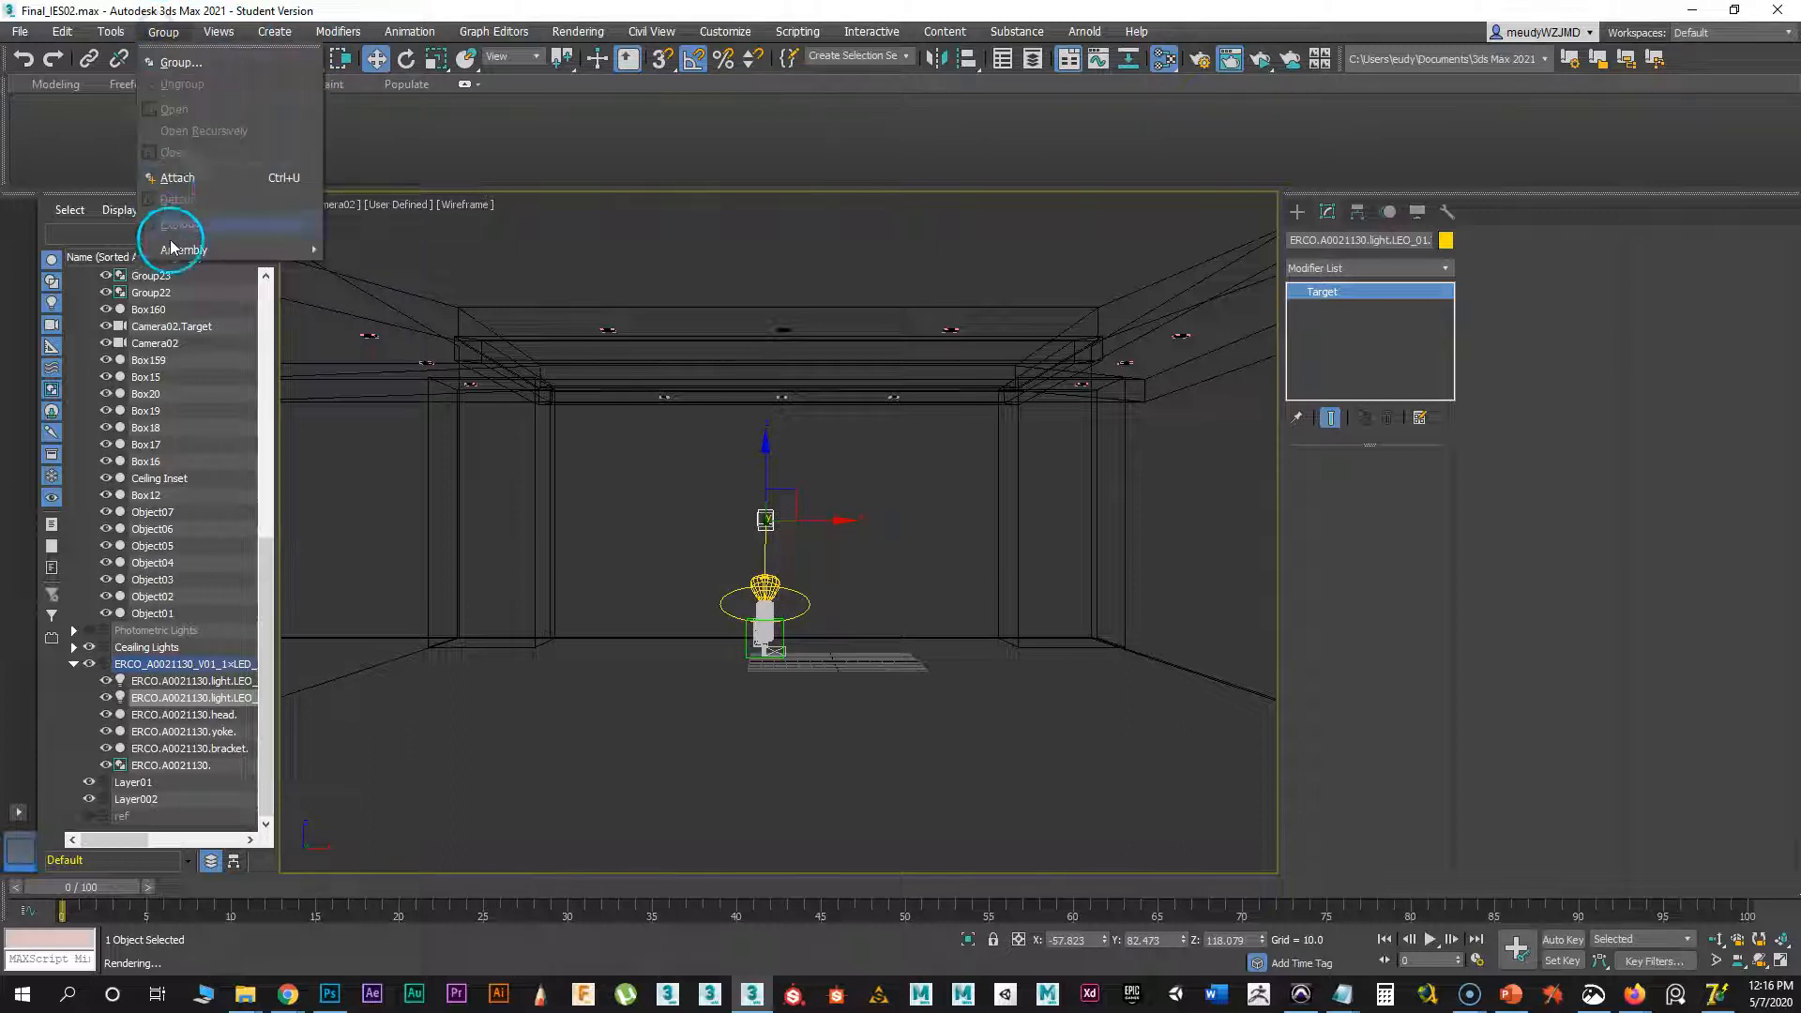
mouse_move(182, 252)
click(743, 733)
middle_drag(764, 675, 836, 758)
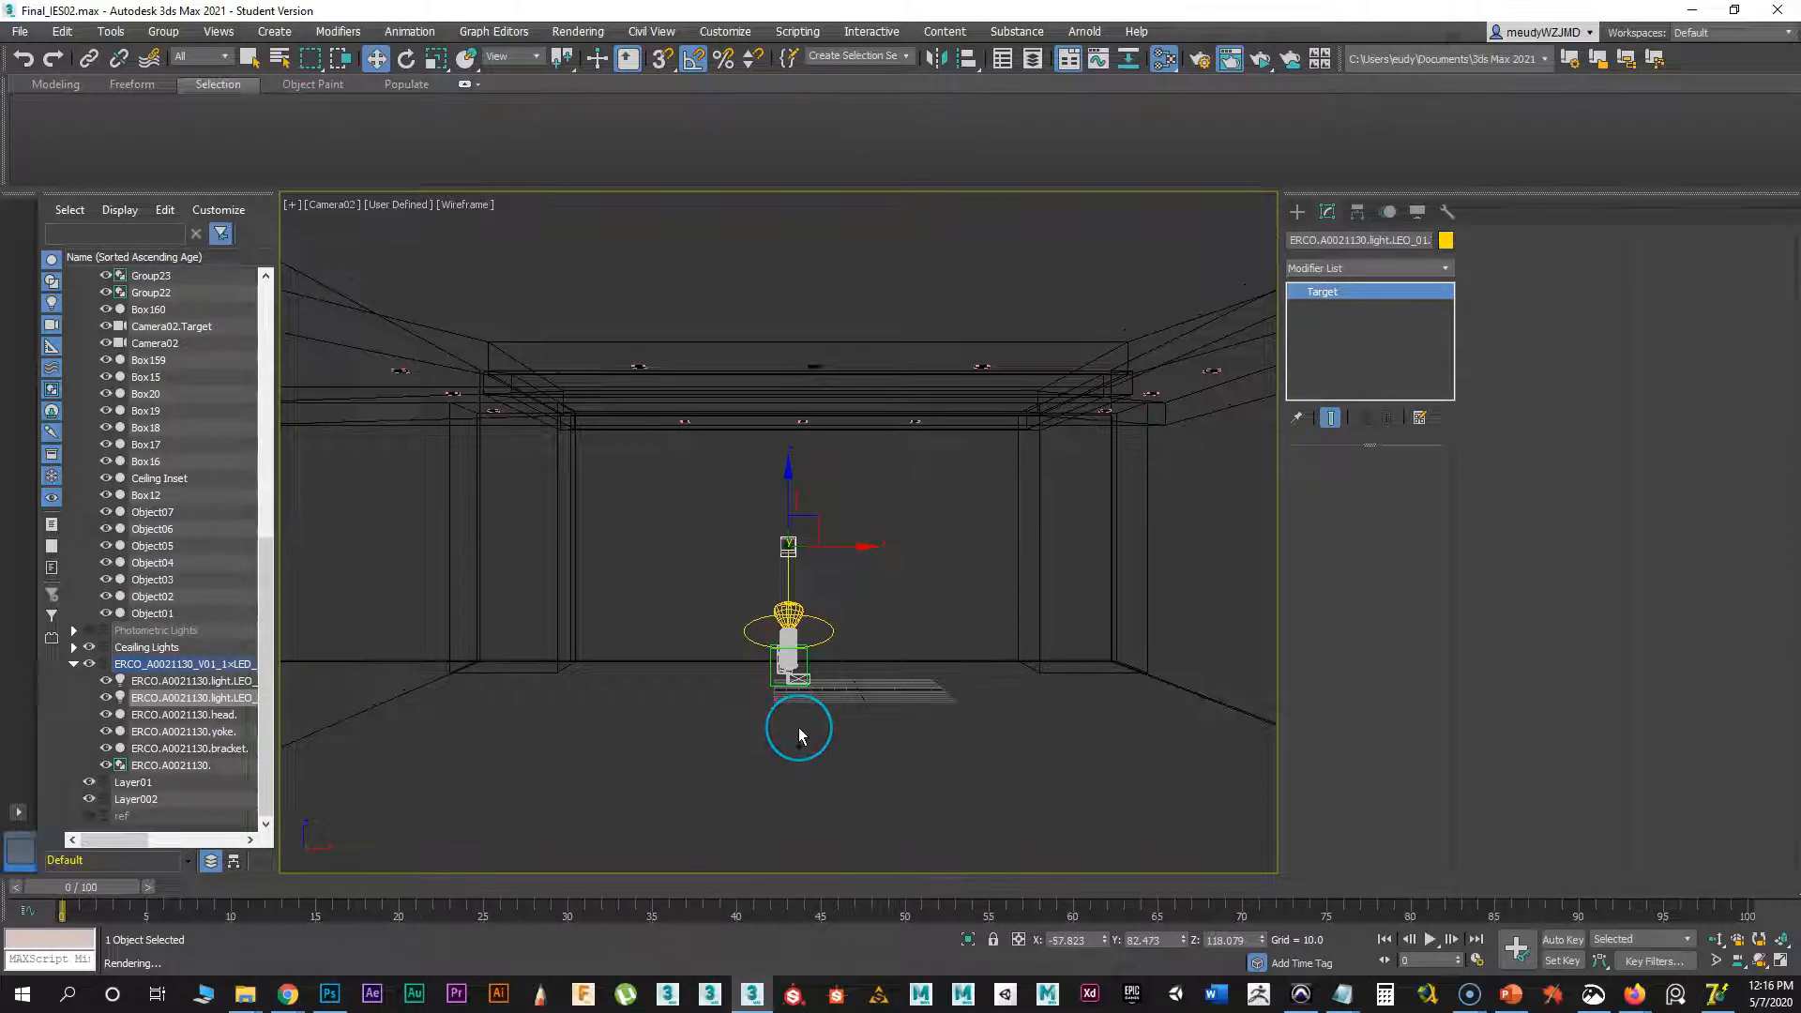
key(ctrl+z)
right_click(736, 592)
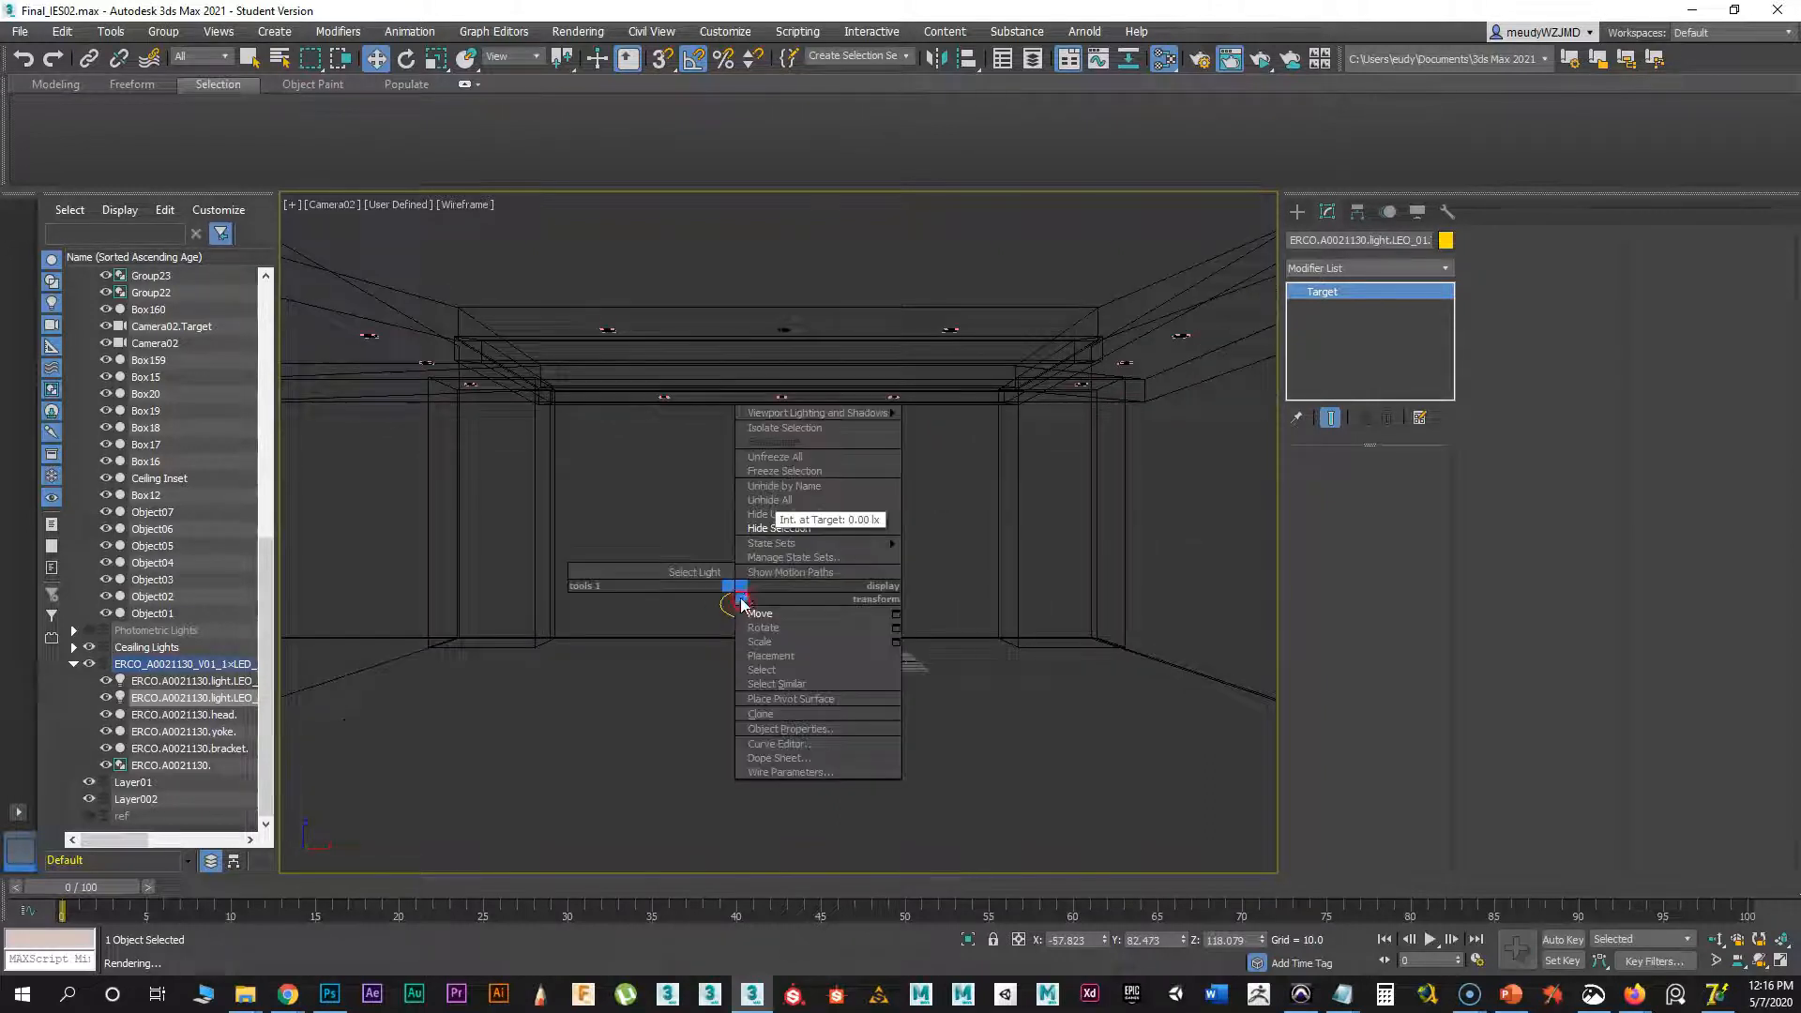
click(788, 428)
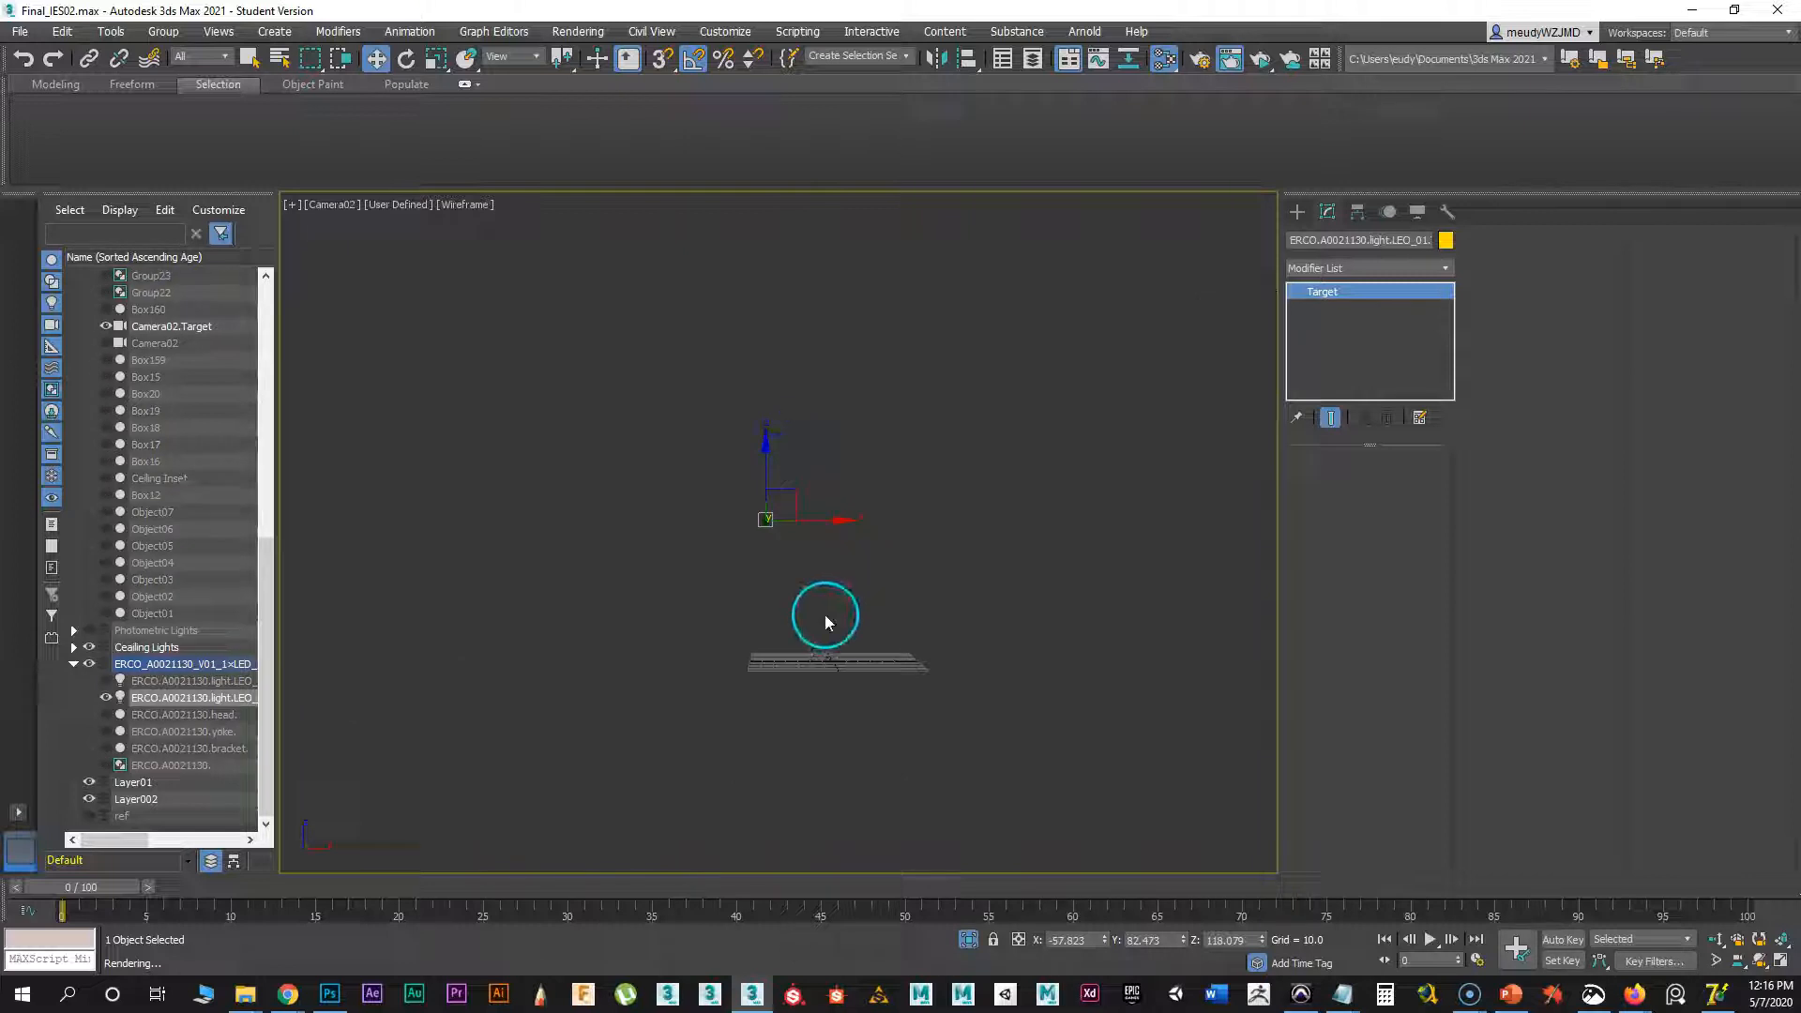
key(ctrl+z)
- Select the whole ERCO fixture with its light and target, excluding the room box, and isolate the selection
click(634, 755)
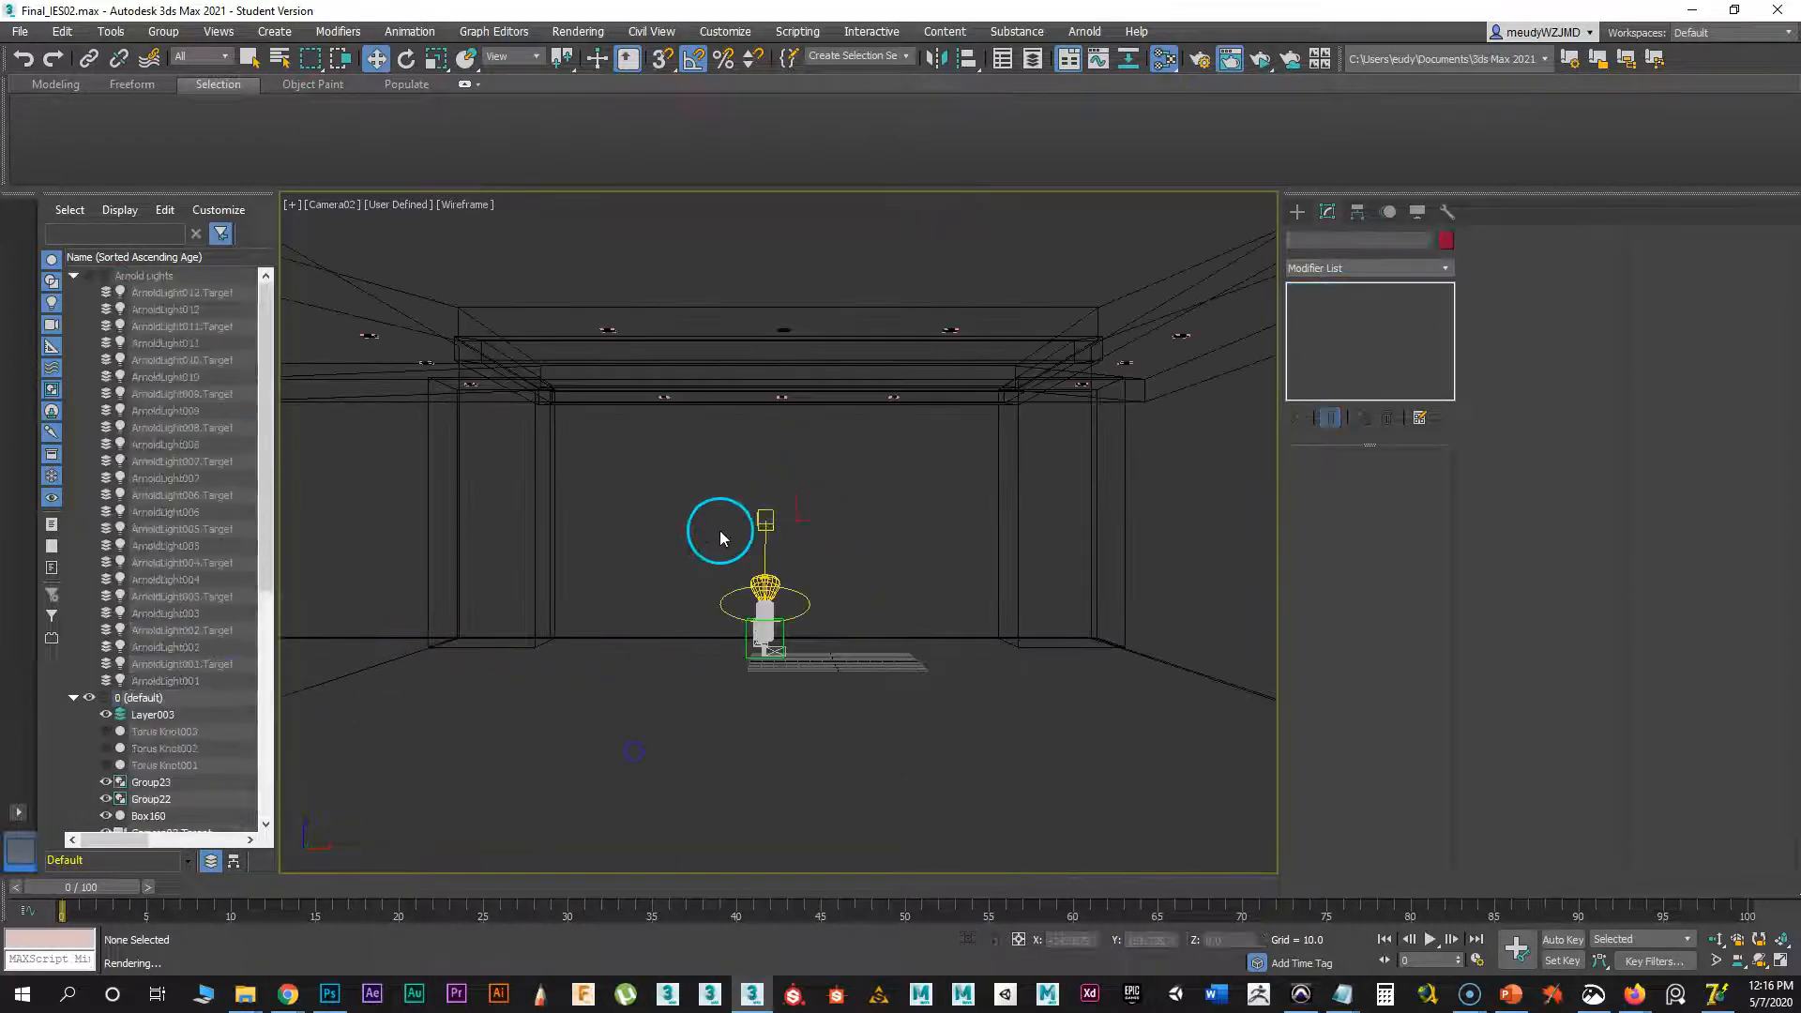
drag(711, 486, 810, 741)
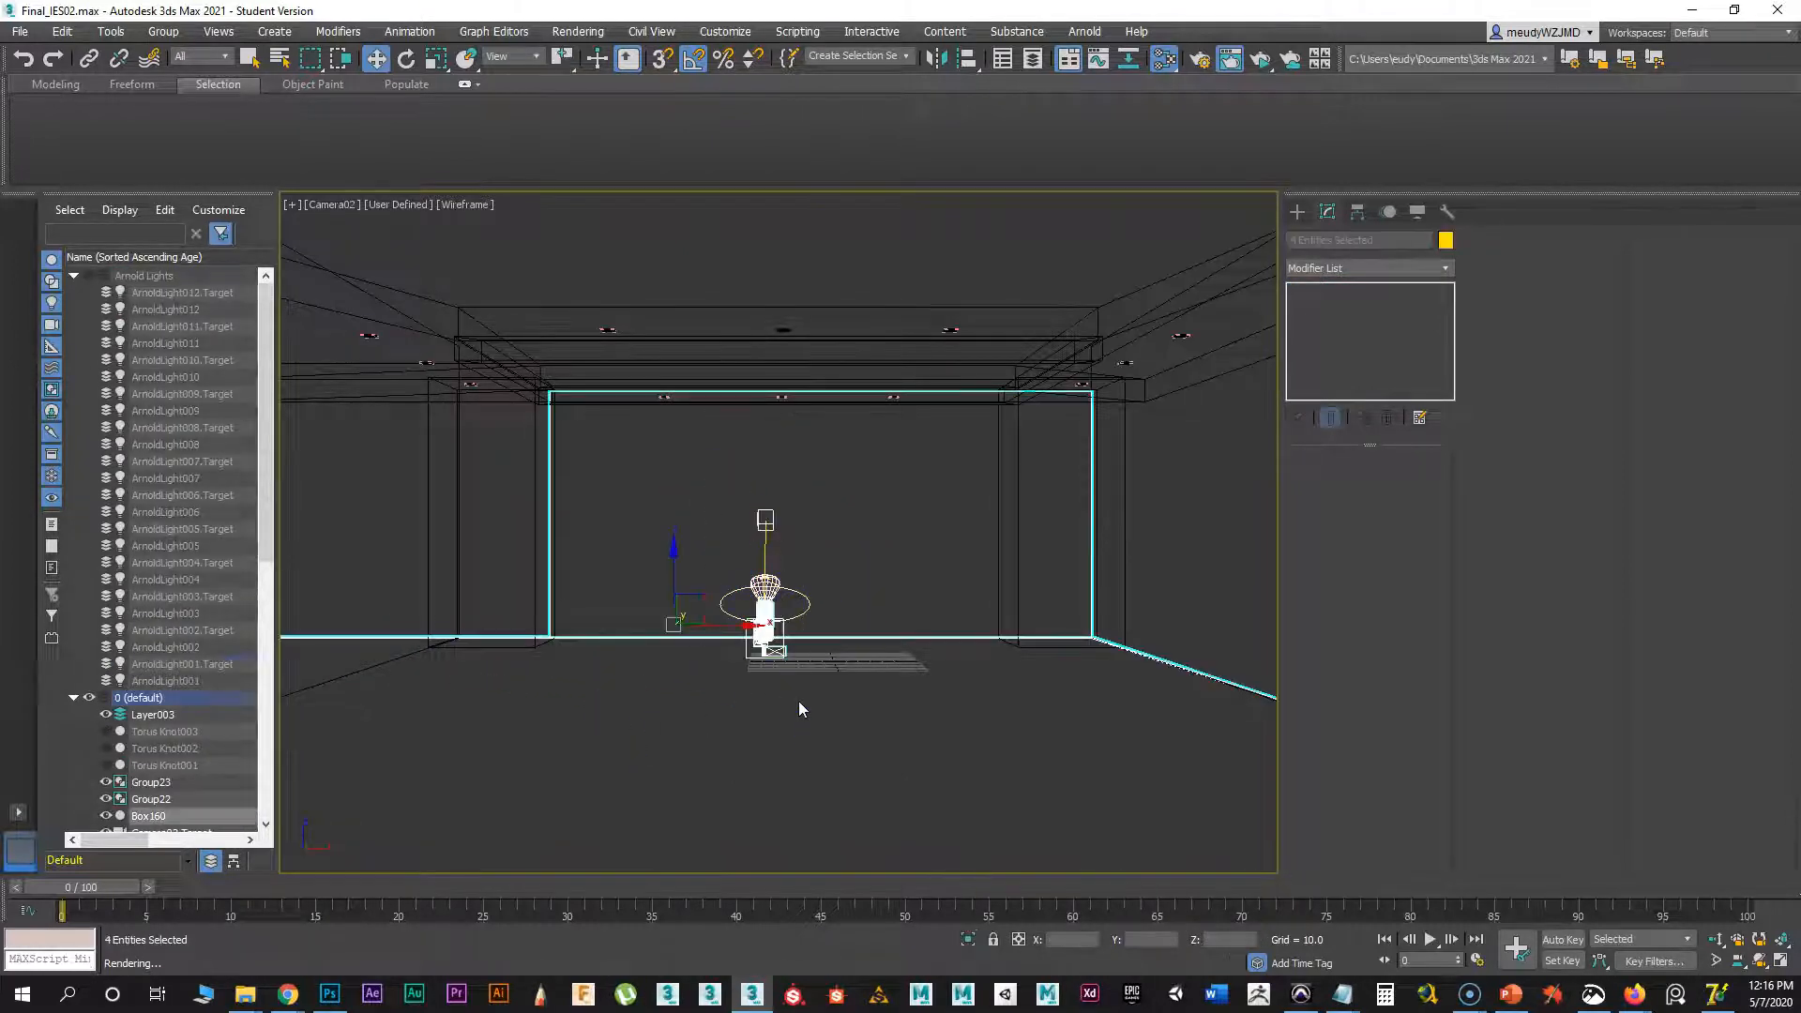
click(872, 563)
right_click(873, 563)
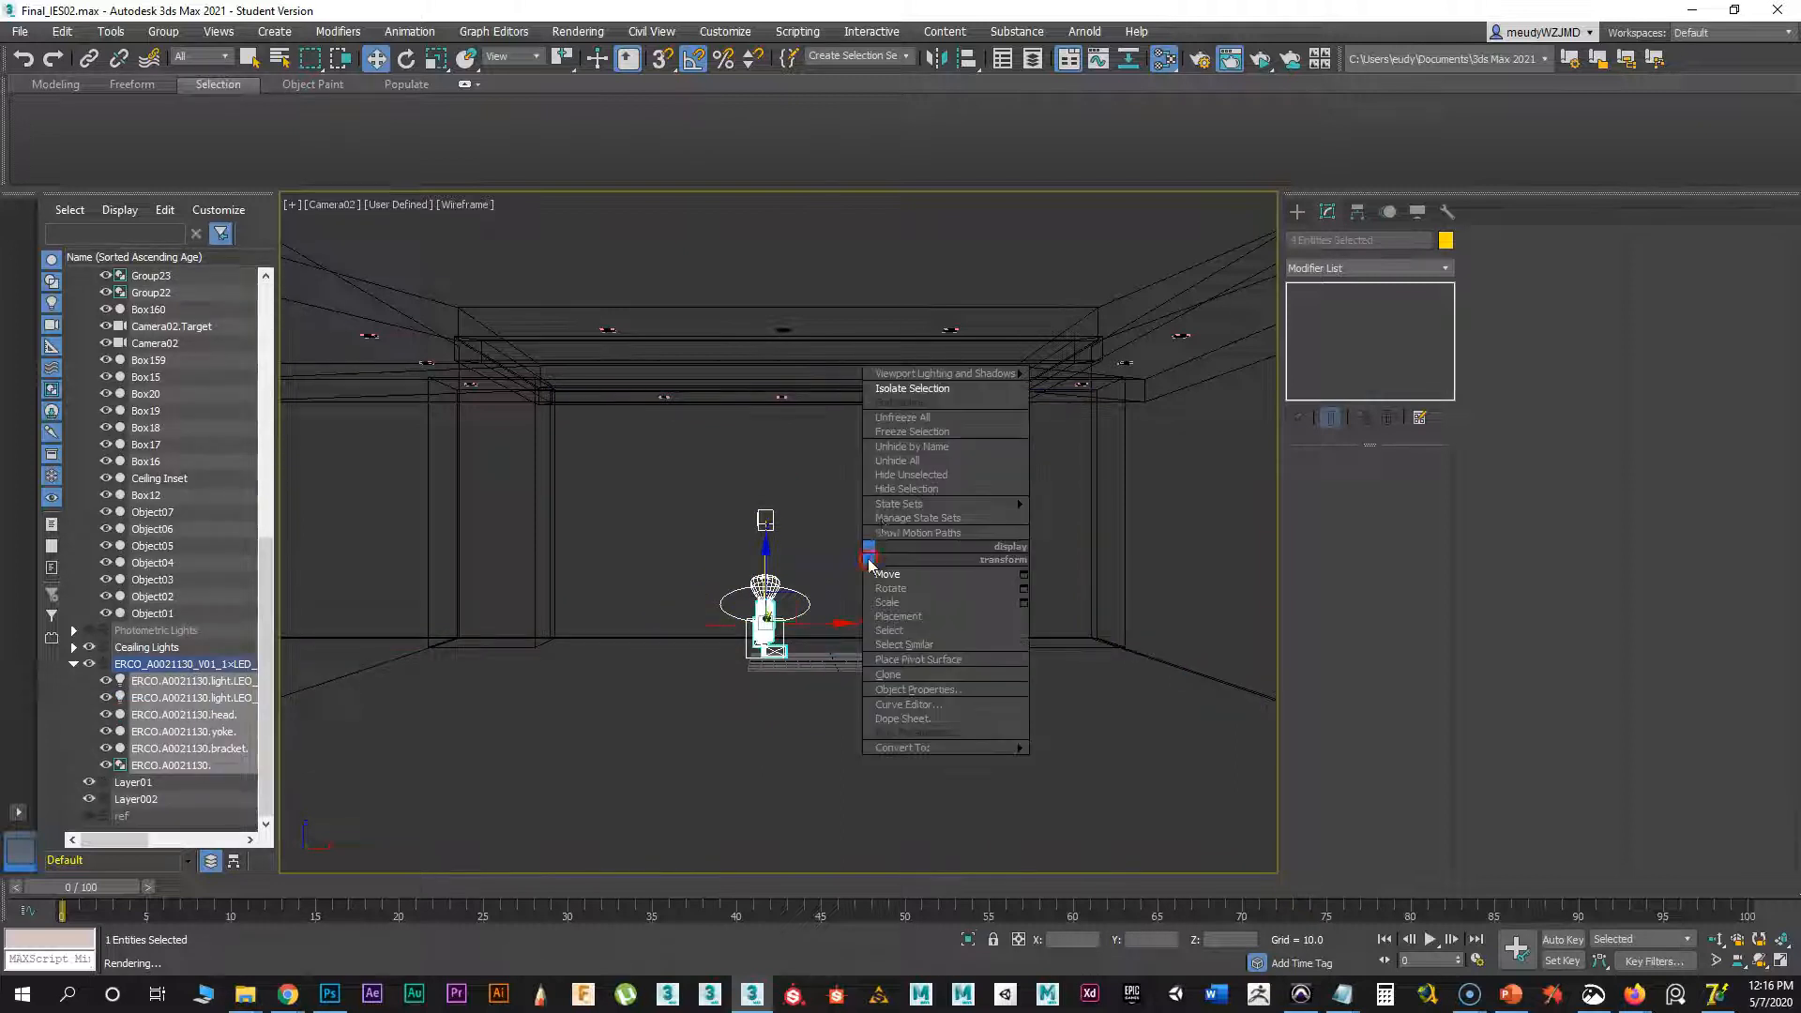
click(910, 385)
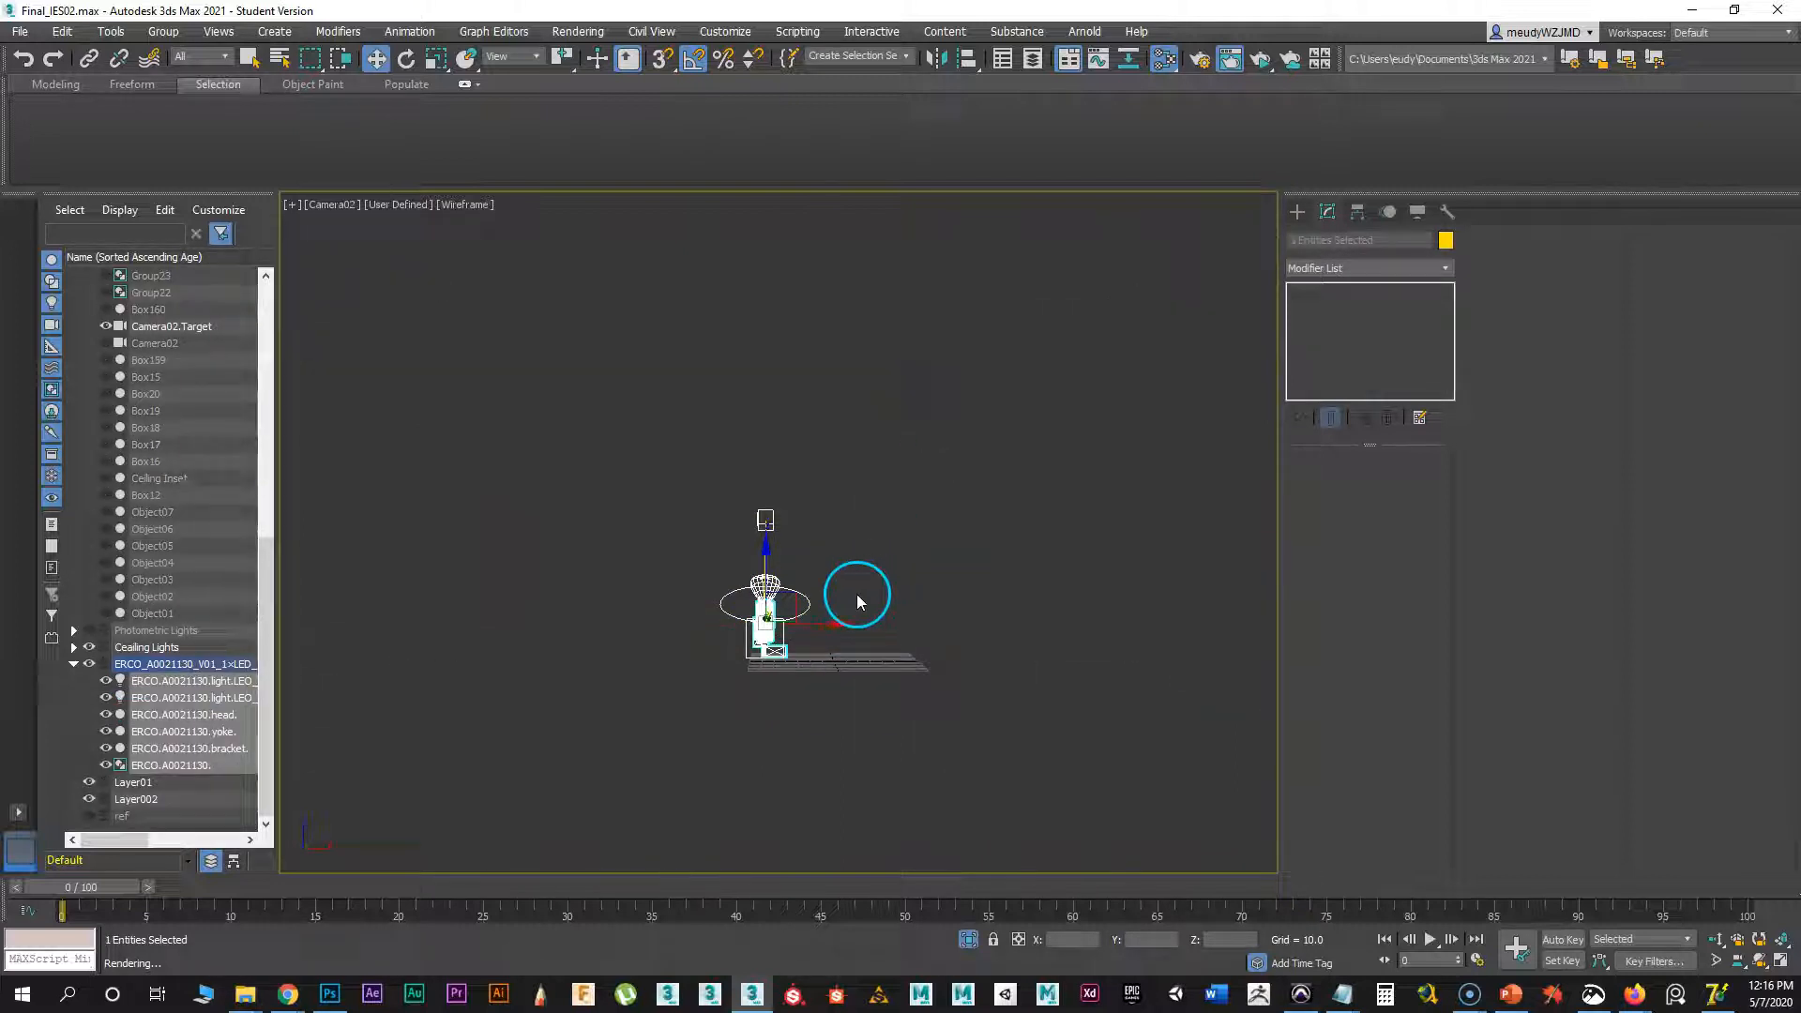
- Show the isolated ERCO fixture in a close Perspective view with Default Shading and select its light target
key(p)
scroll(897, 752, up, 3)
middle_drag(897, 752, 825, 753)
scroll(750, 696, up, 2)
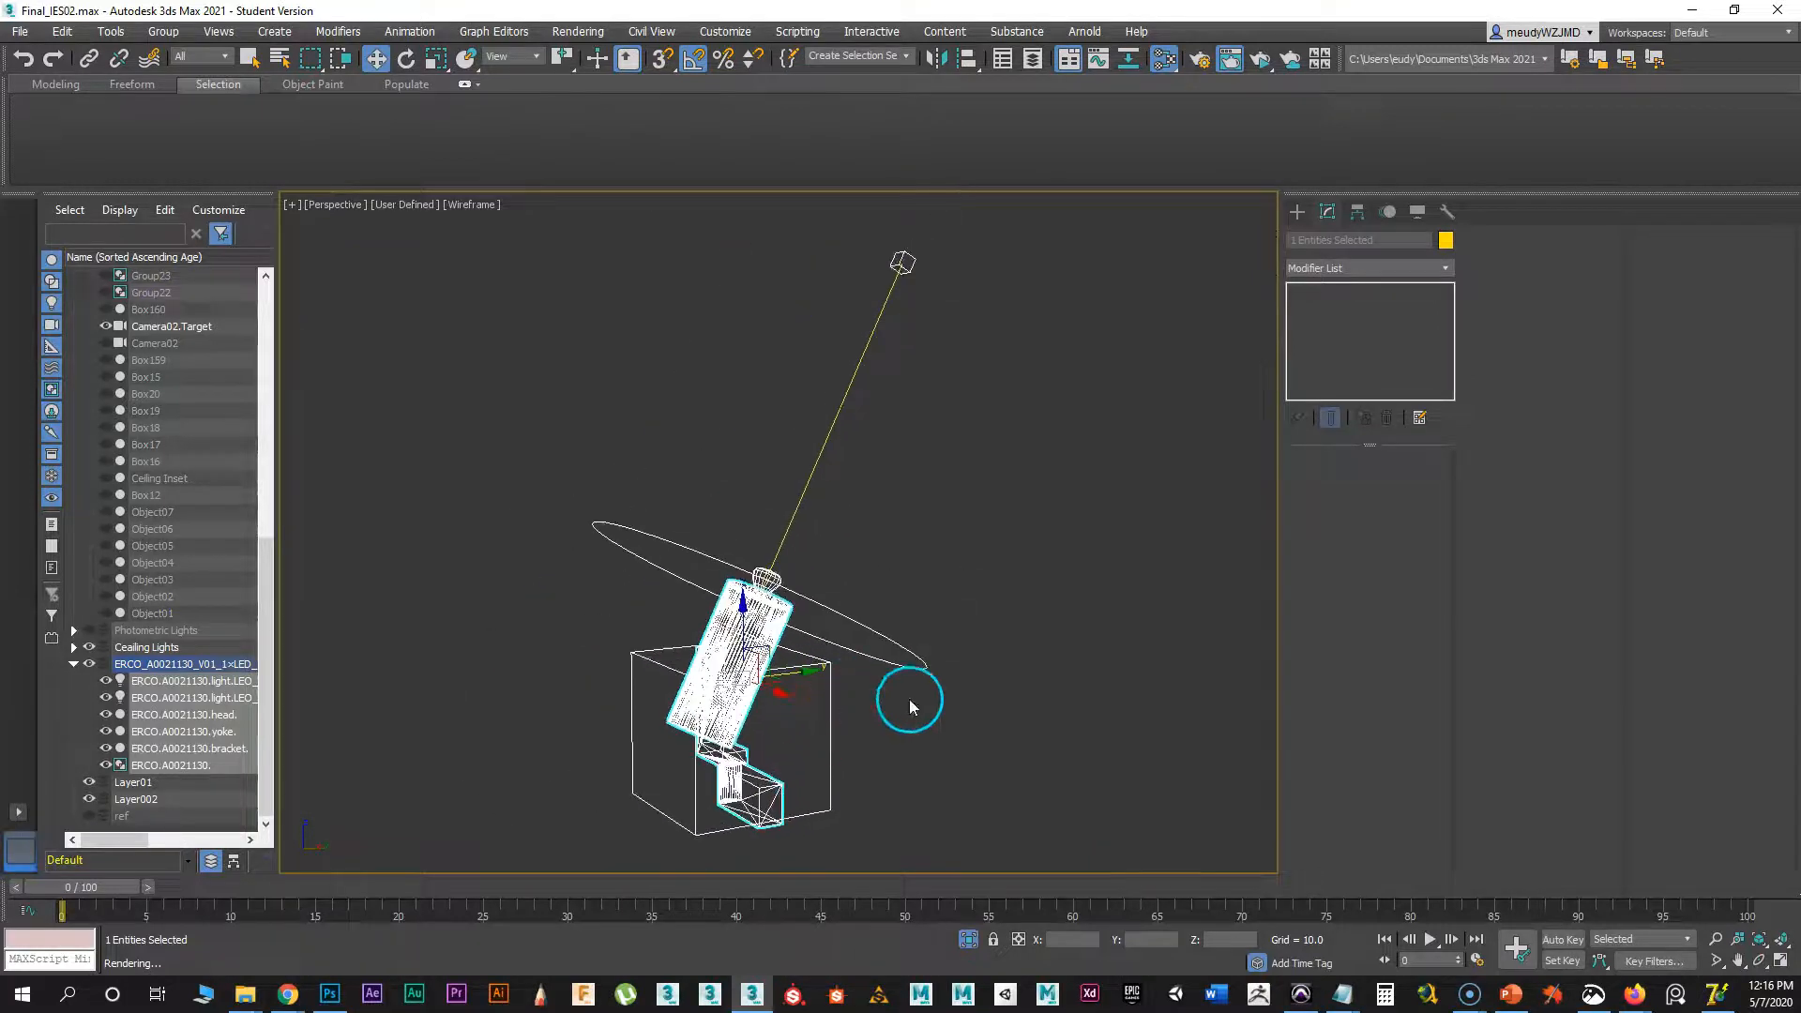
click(943, 708)
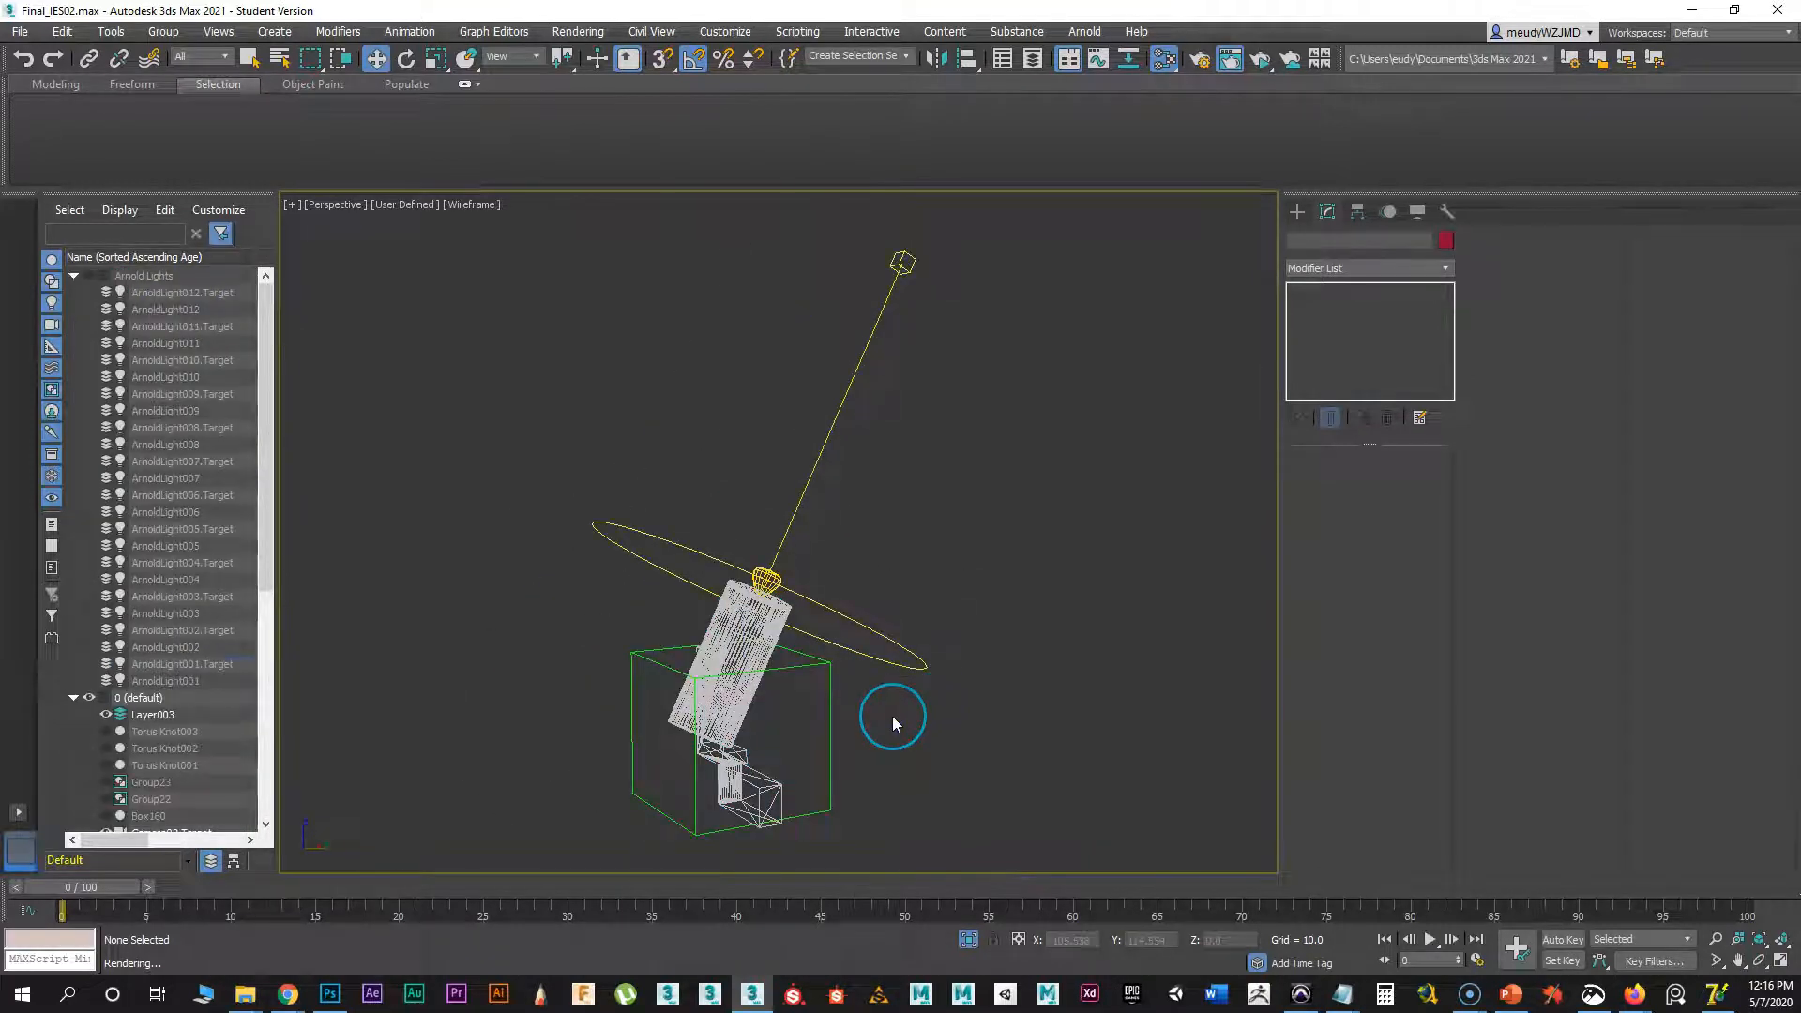
key(F3)
alt+middle_drag(744, 650, 804, 663)
scroll(724, 684, down, 5)
scroll(631, 663, up, 3)
alt+middle_drag(631, 663, 534, 670)
click(856, 619)
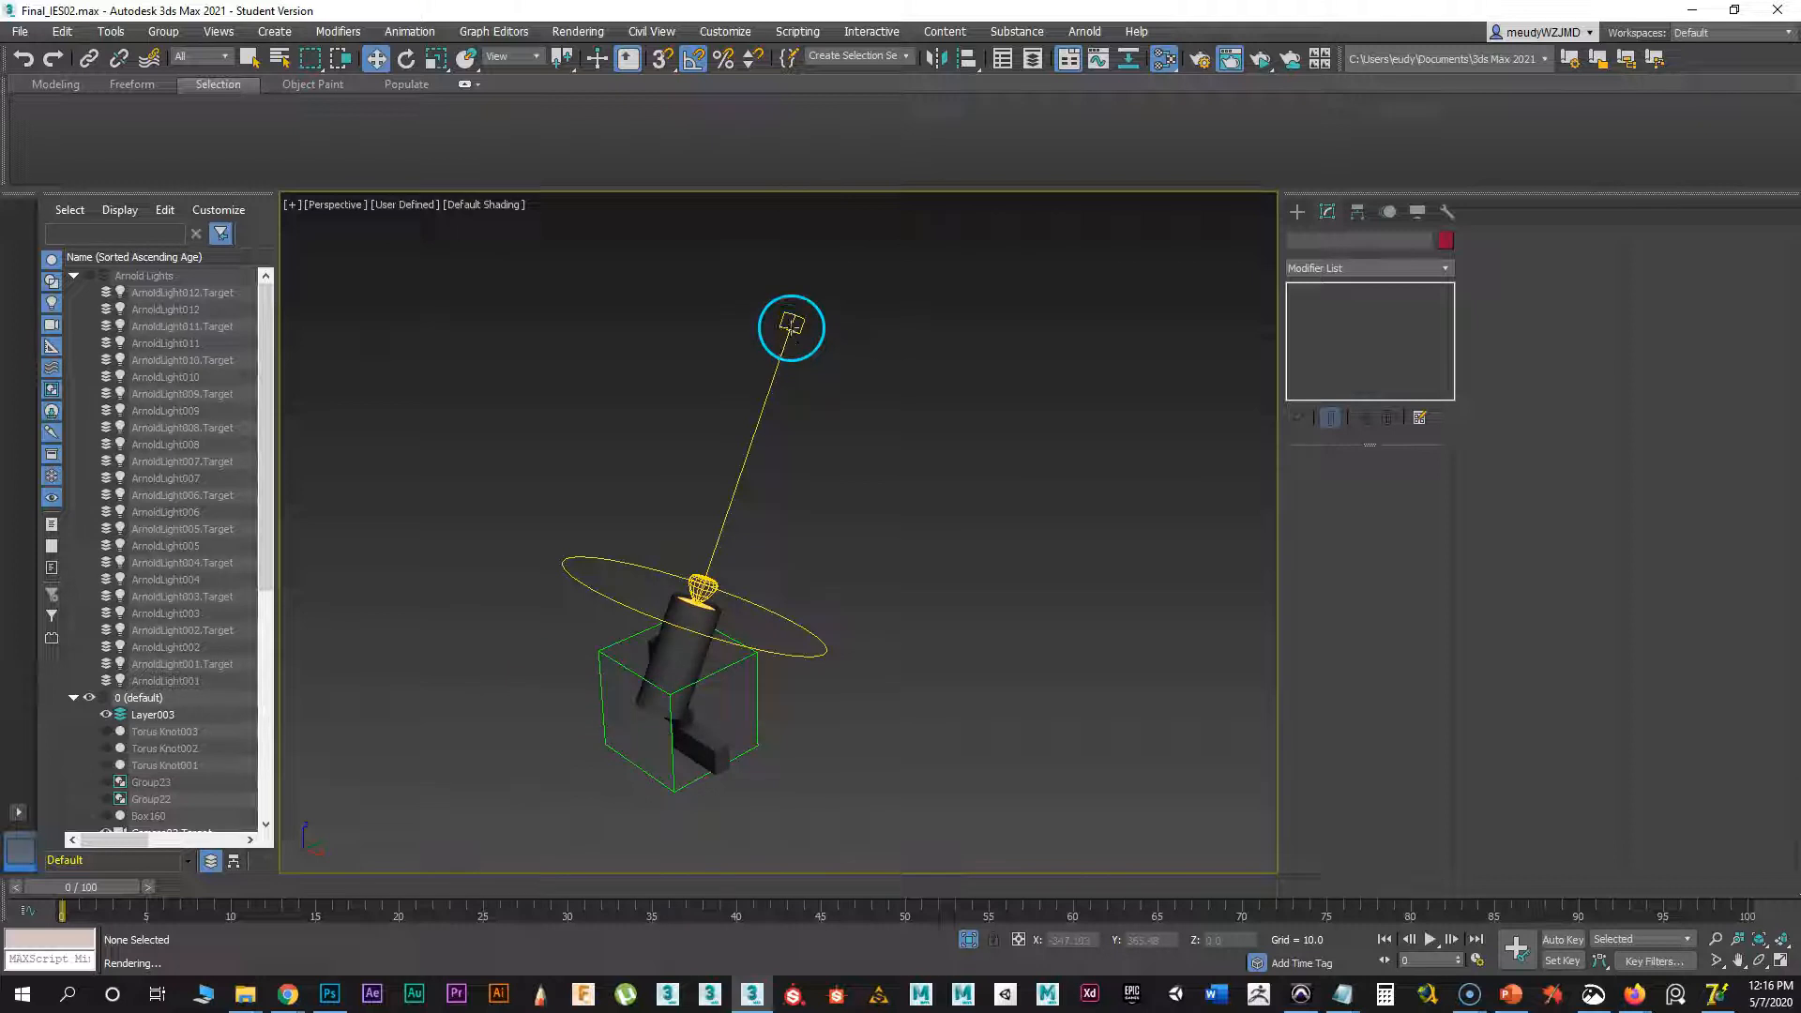
click(791, 323)
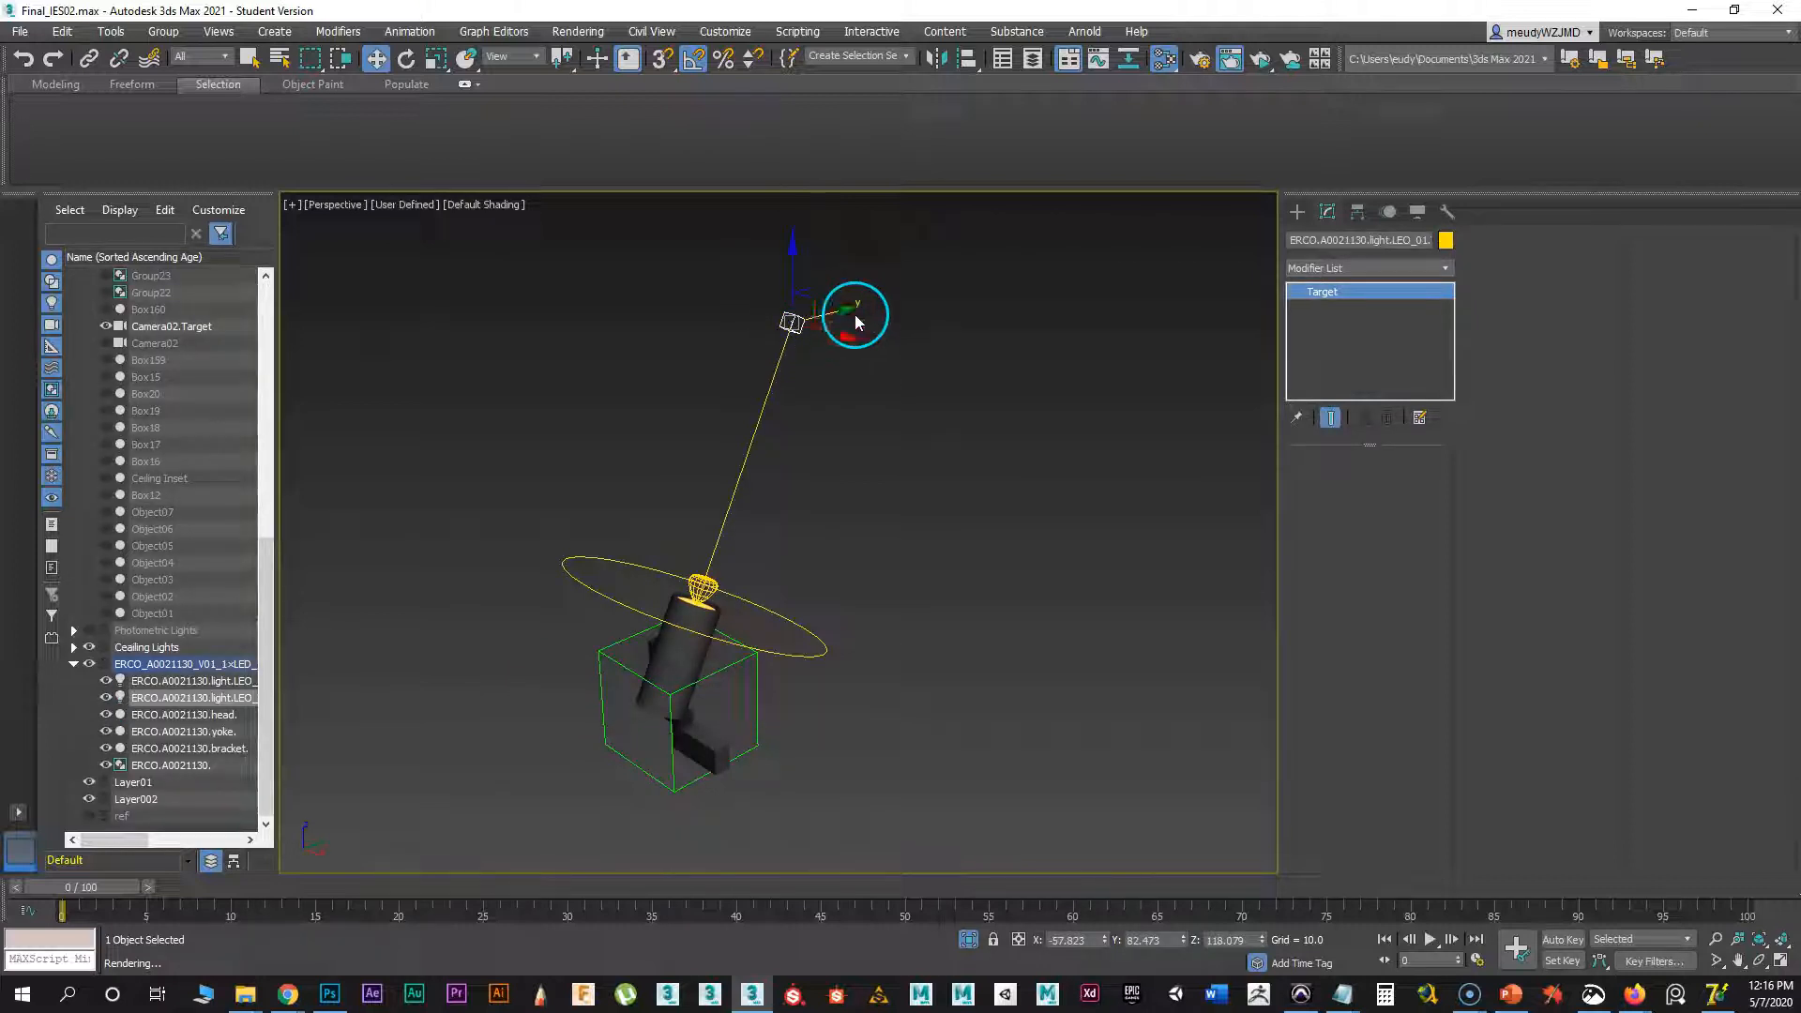
- Move the light target along Y to swing the fixture head more upright, and shift the whole ERCO fixture along negative X
drag(848, 311, 750, 611)
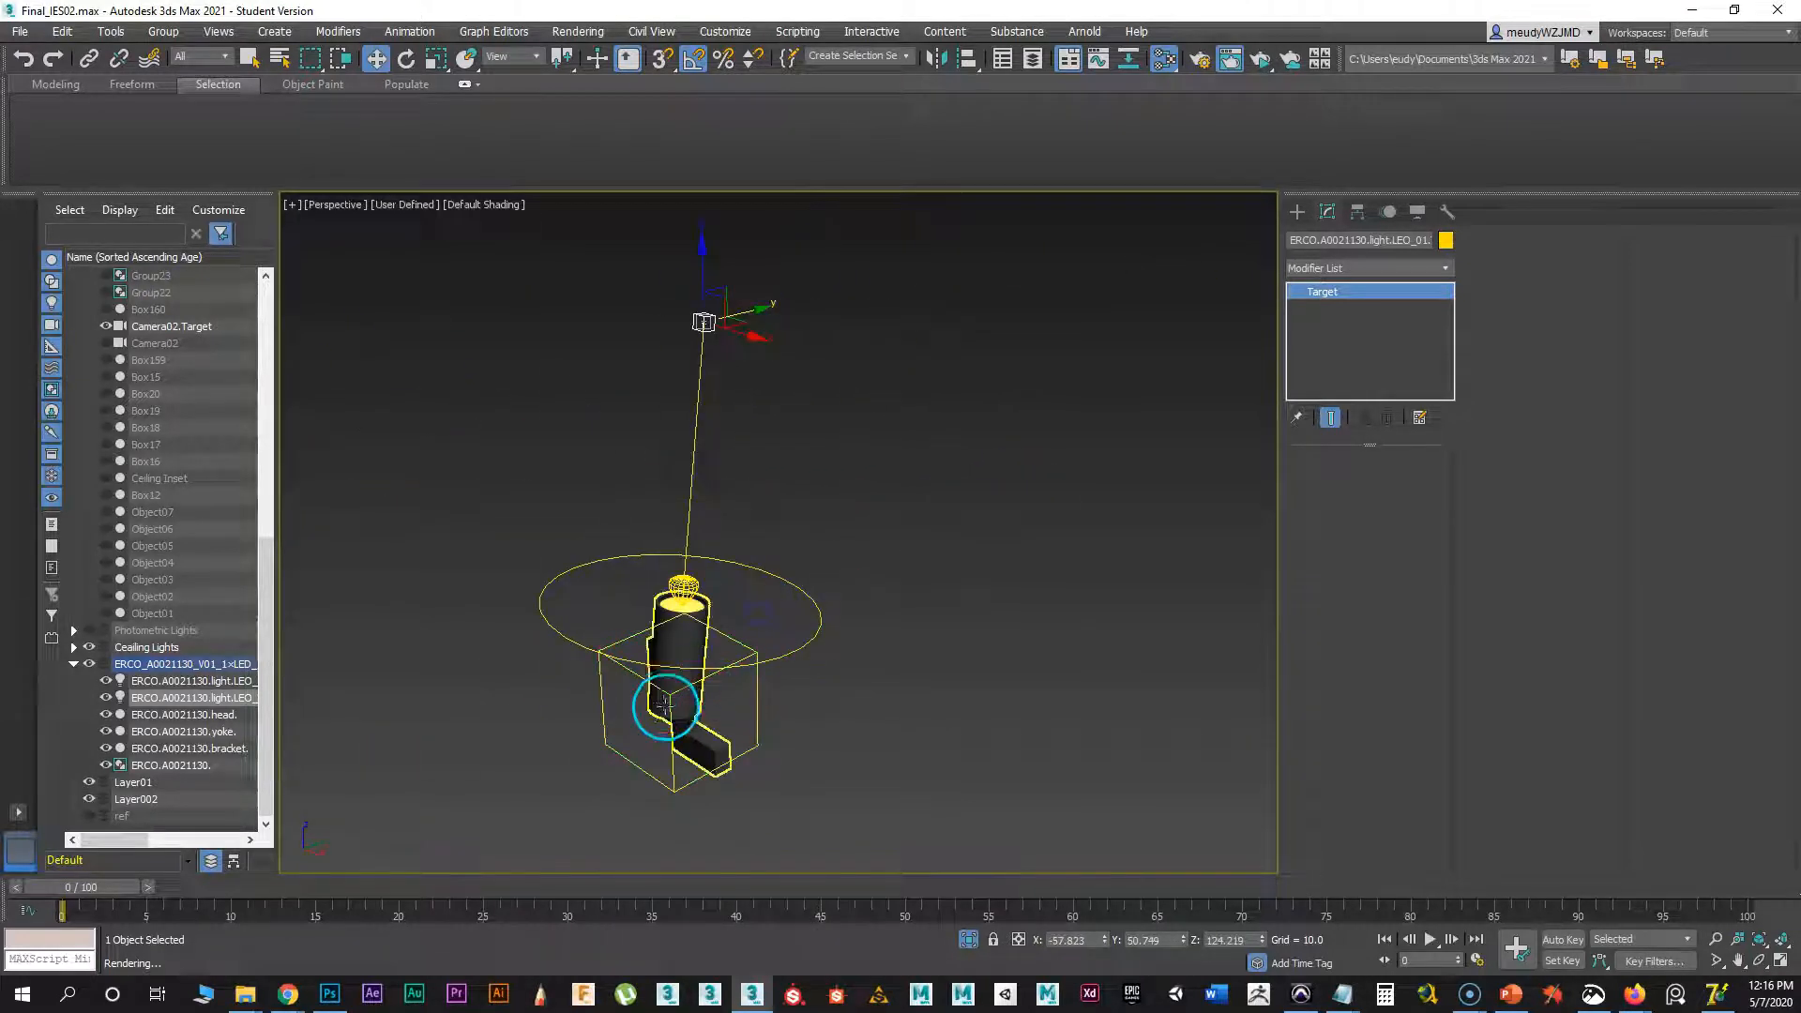
click(664, 702)
drag(728, 698, 674, 566)
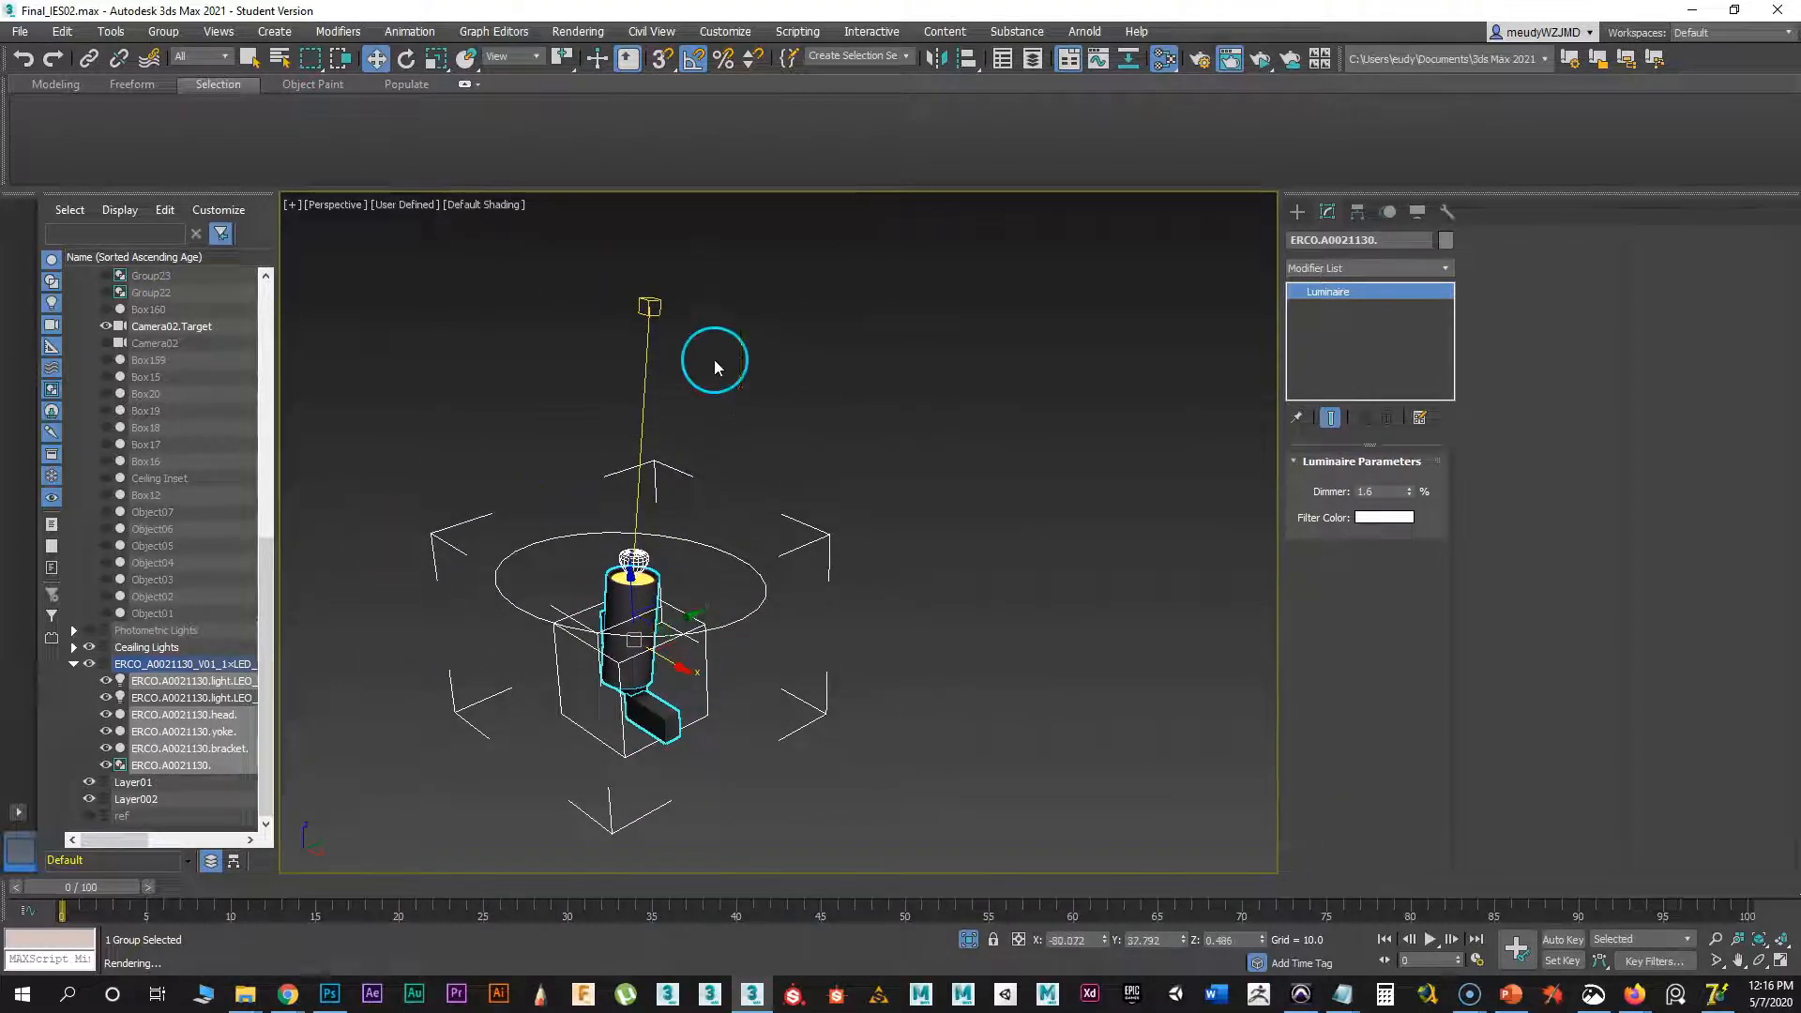
scroll(681, 650, down, 5)
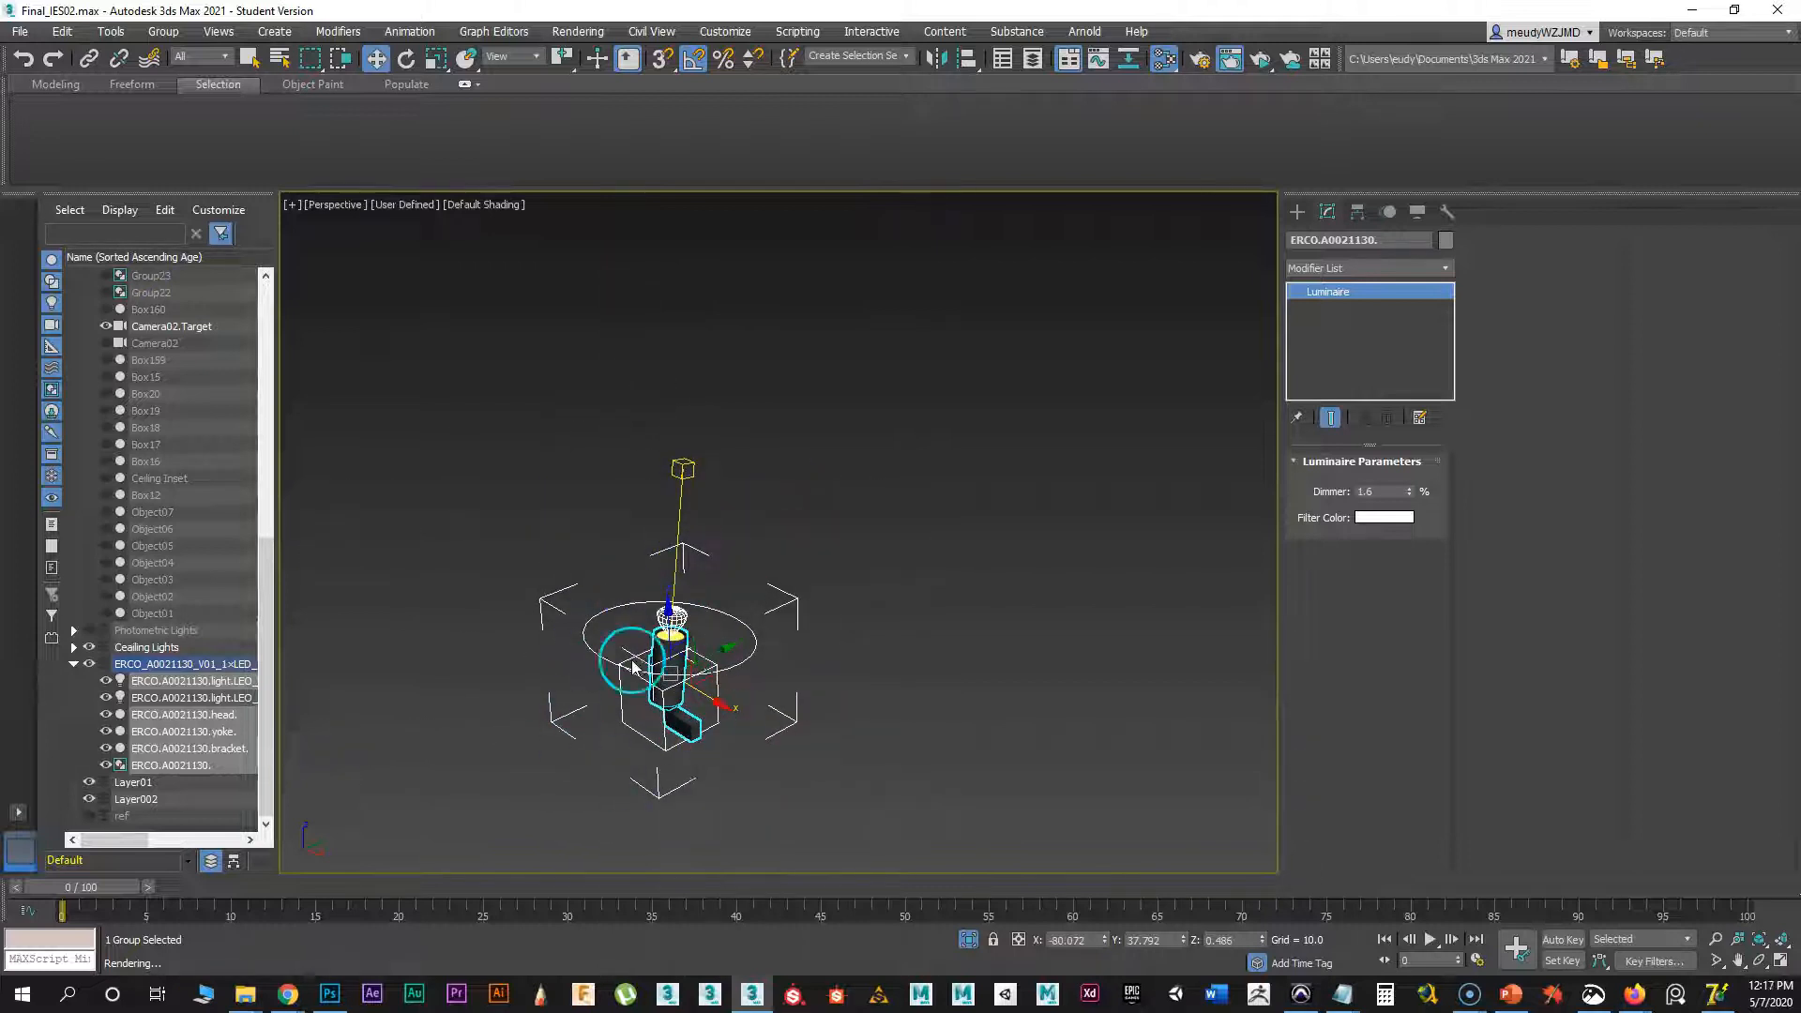
click(683, 468)
drag(711, 458, 716, 506)
right_click(716, 507)
- Select the ERCO fixture and open its assembly so the individual parts can be edited
click(674, 644)
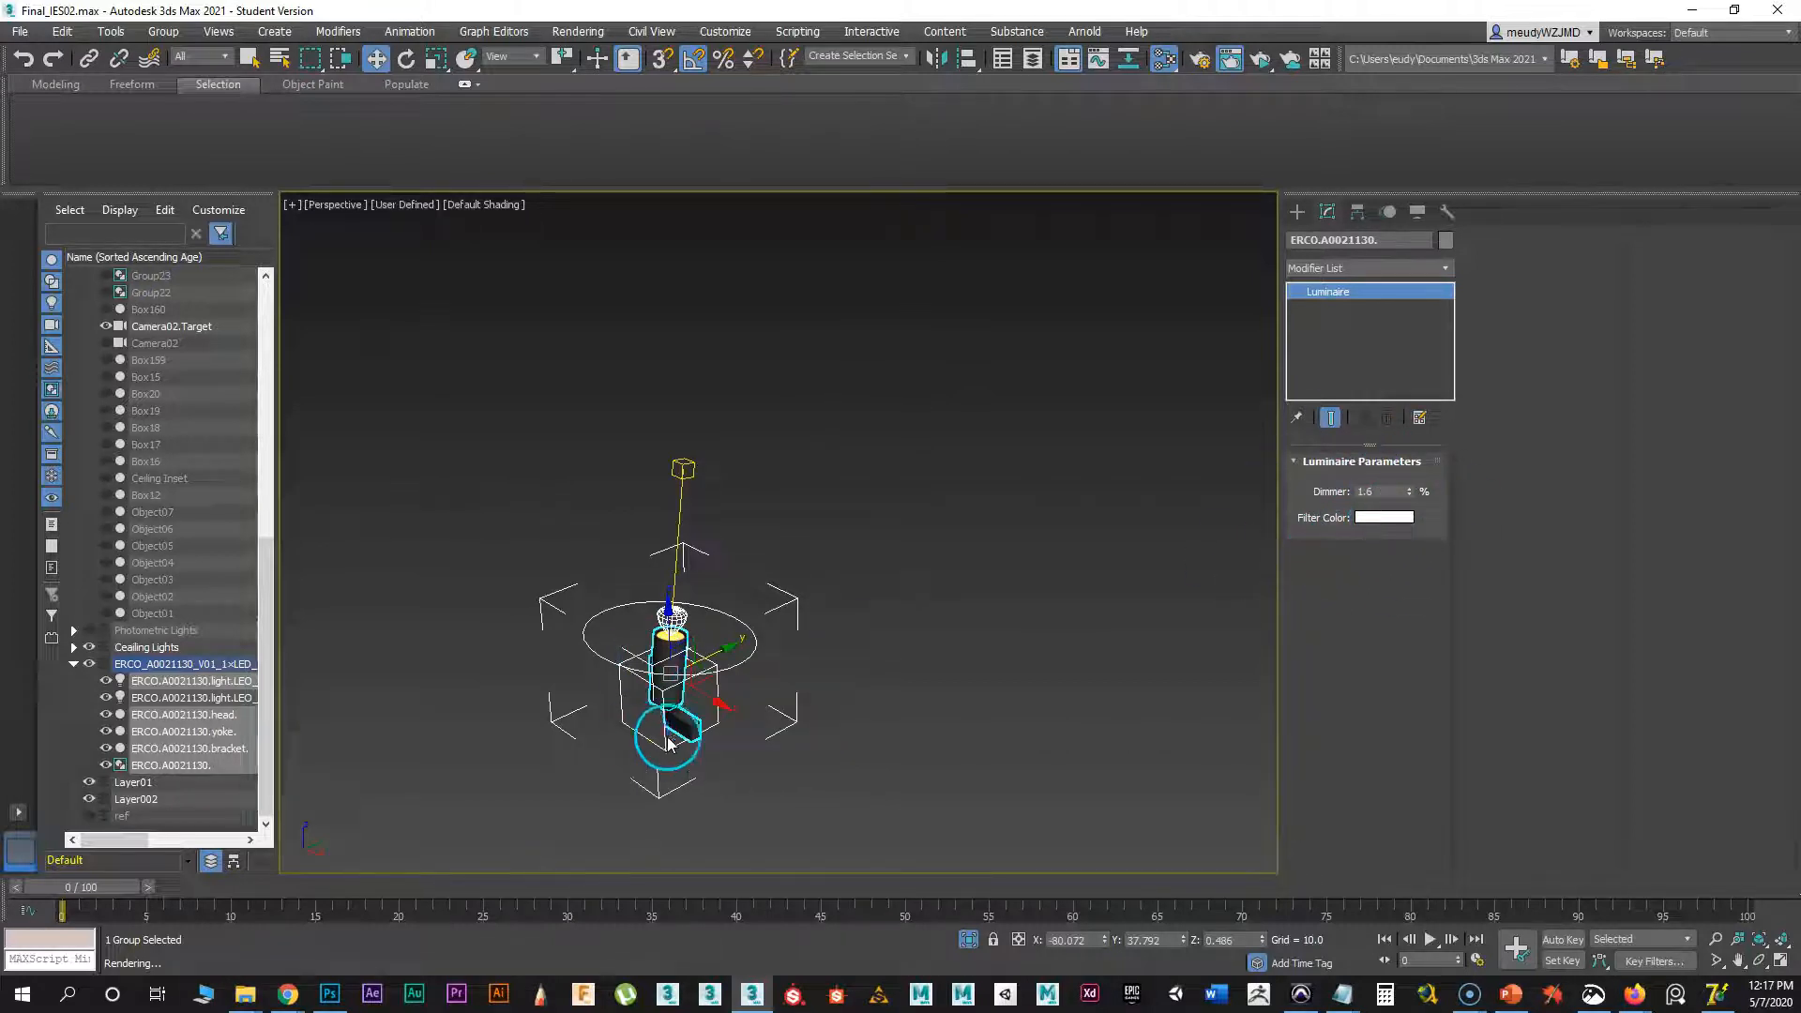
scroll(667, 737, up, 2)
middle_drag(715, 572, 713, 599)
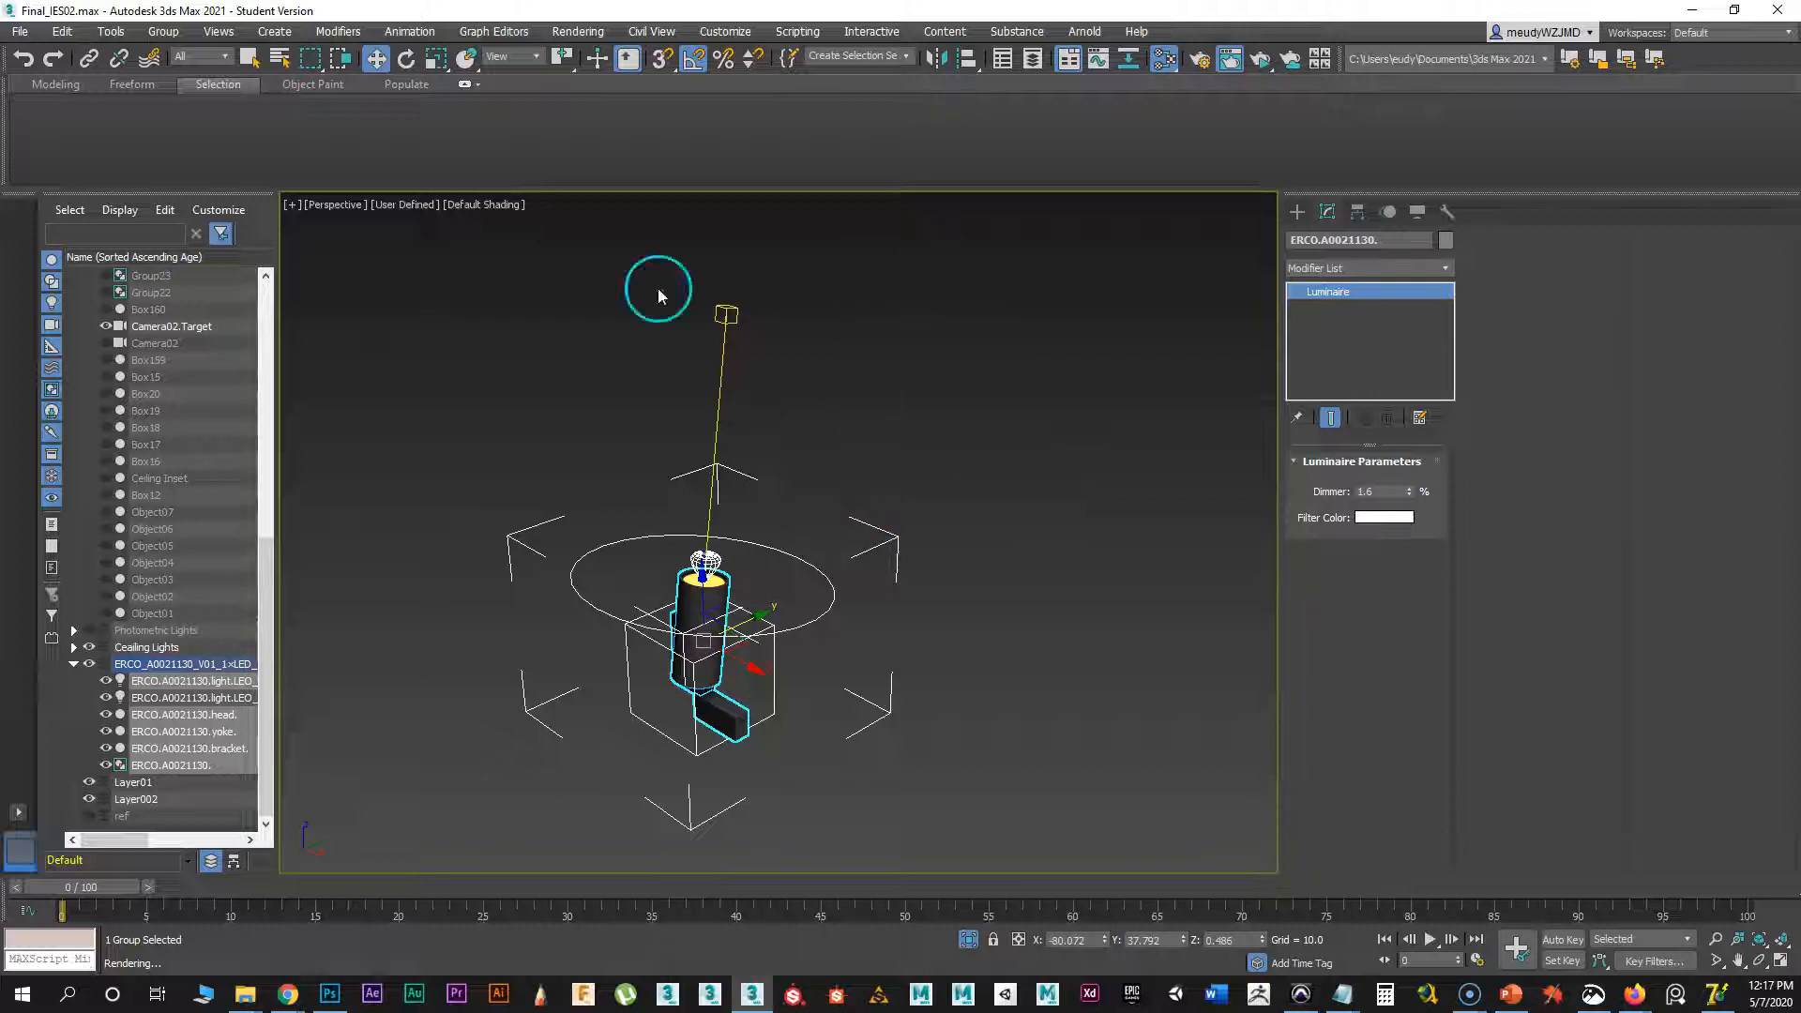
click(163, 33)
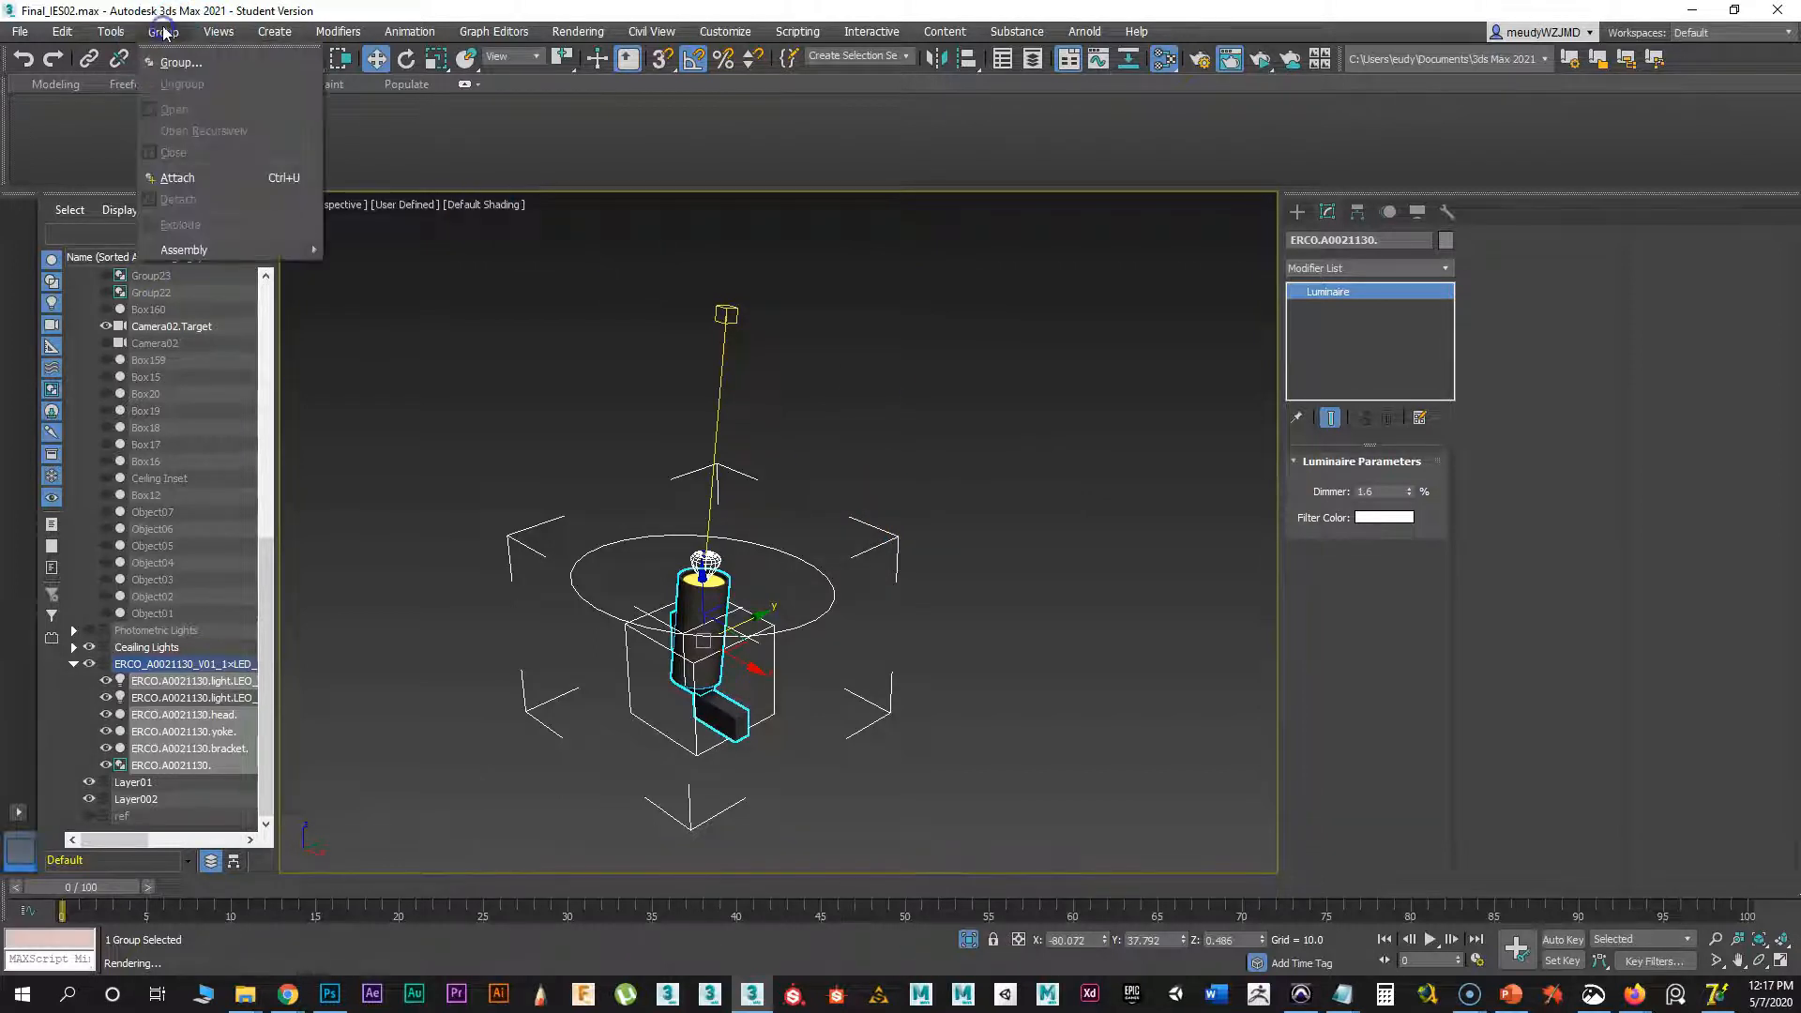
mouse_move(183, 249)
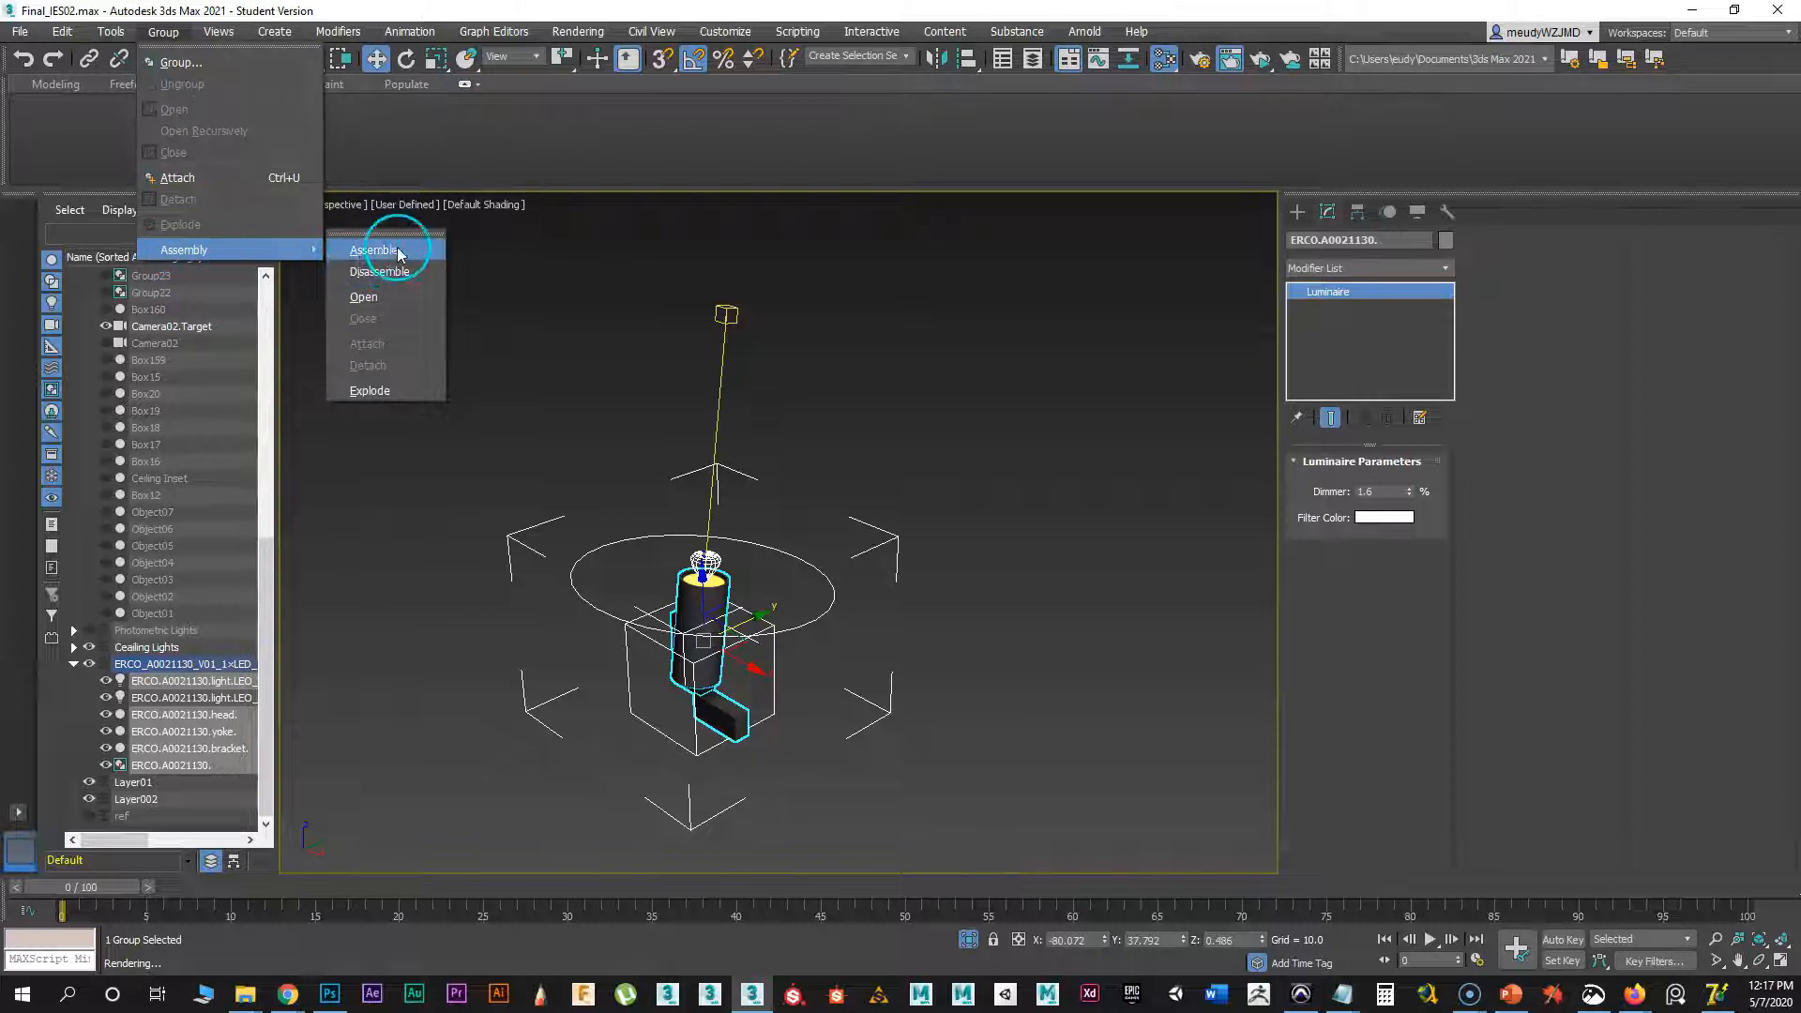
click(381, 307)
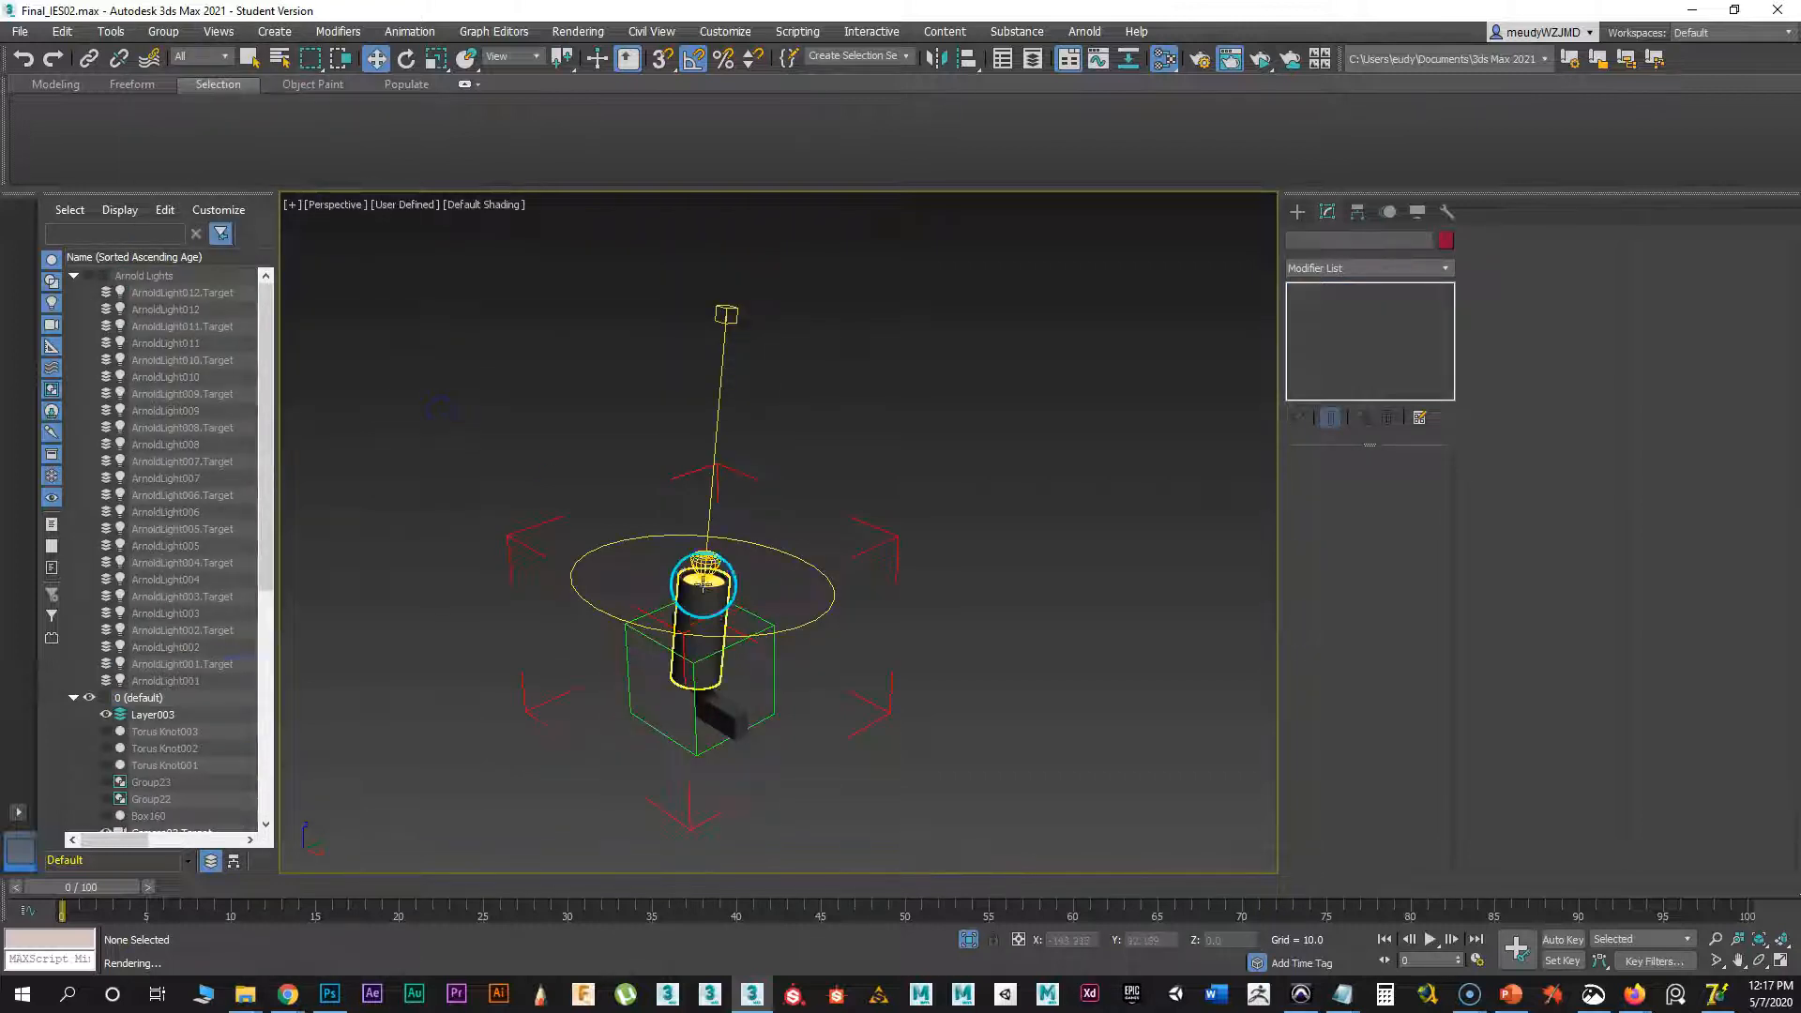
- Set the shadow type of the light inside the fixture to Ray Traced Shadows and close the assembly
click(741, 566)
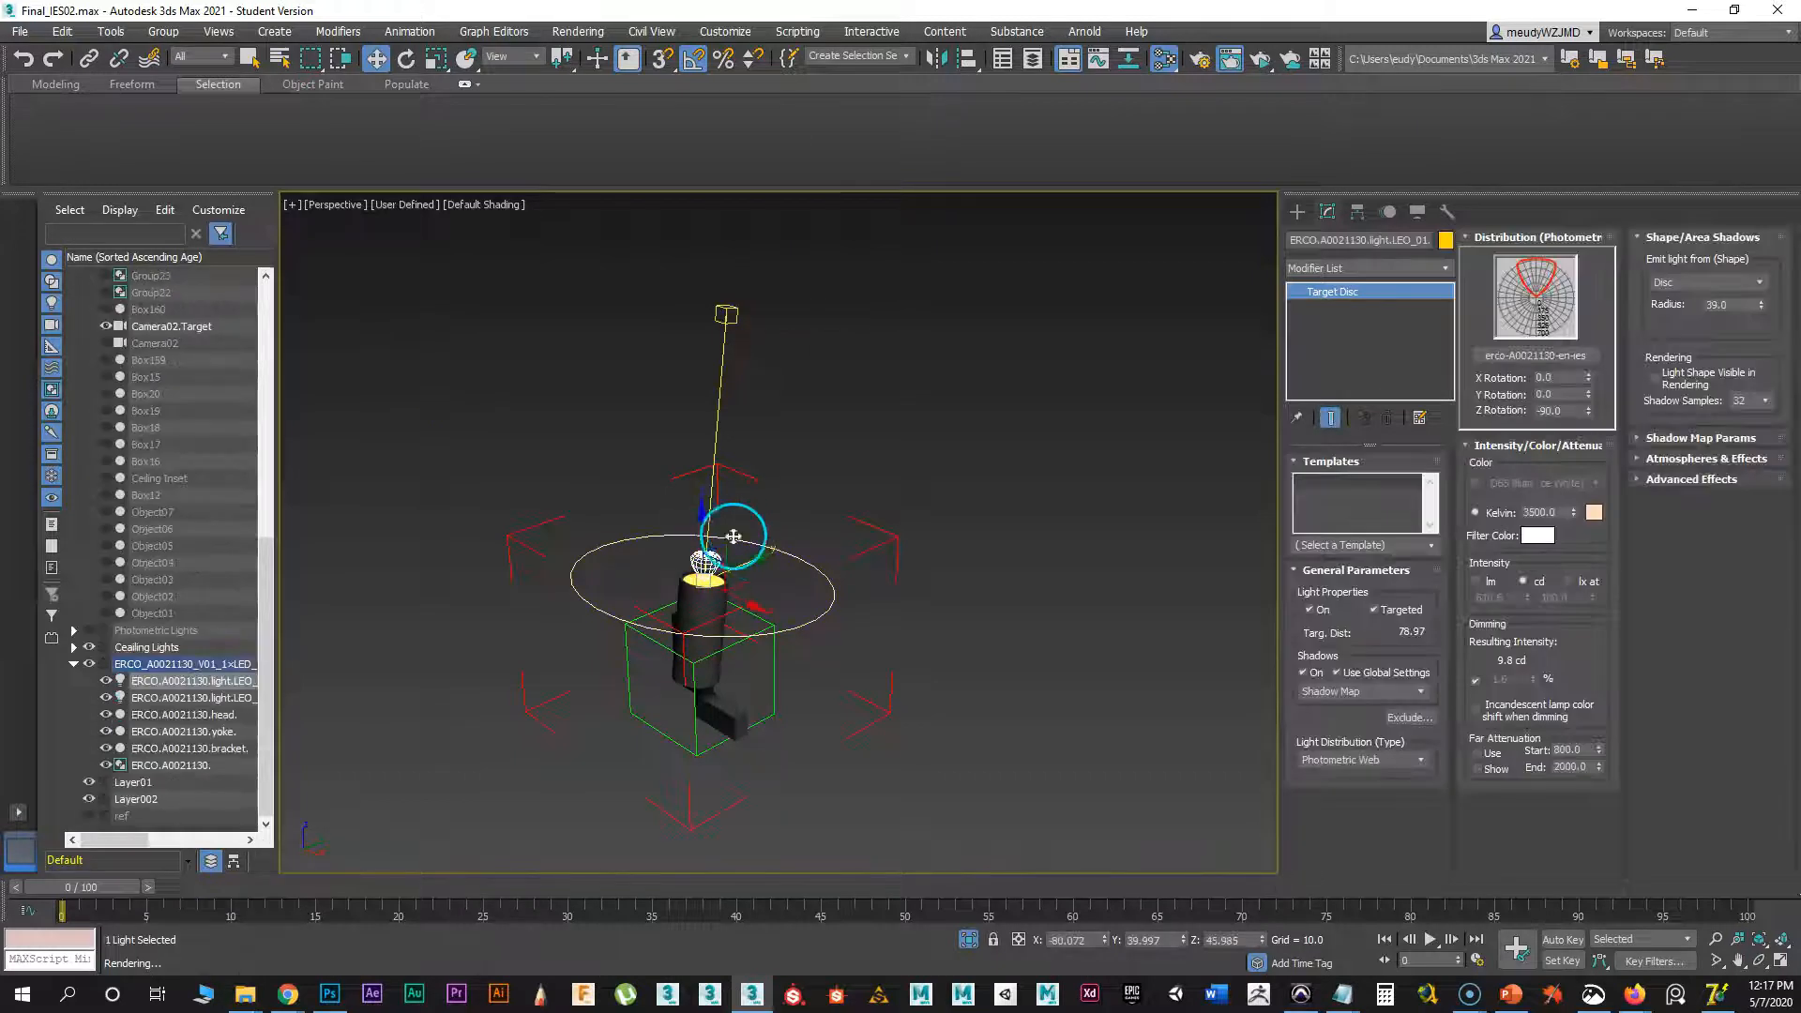
click(1527, 462)
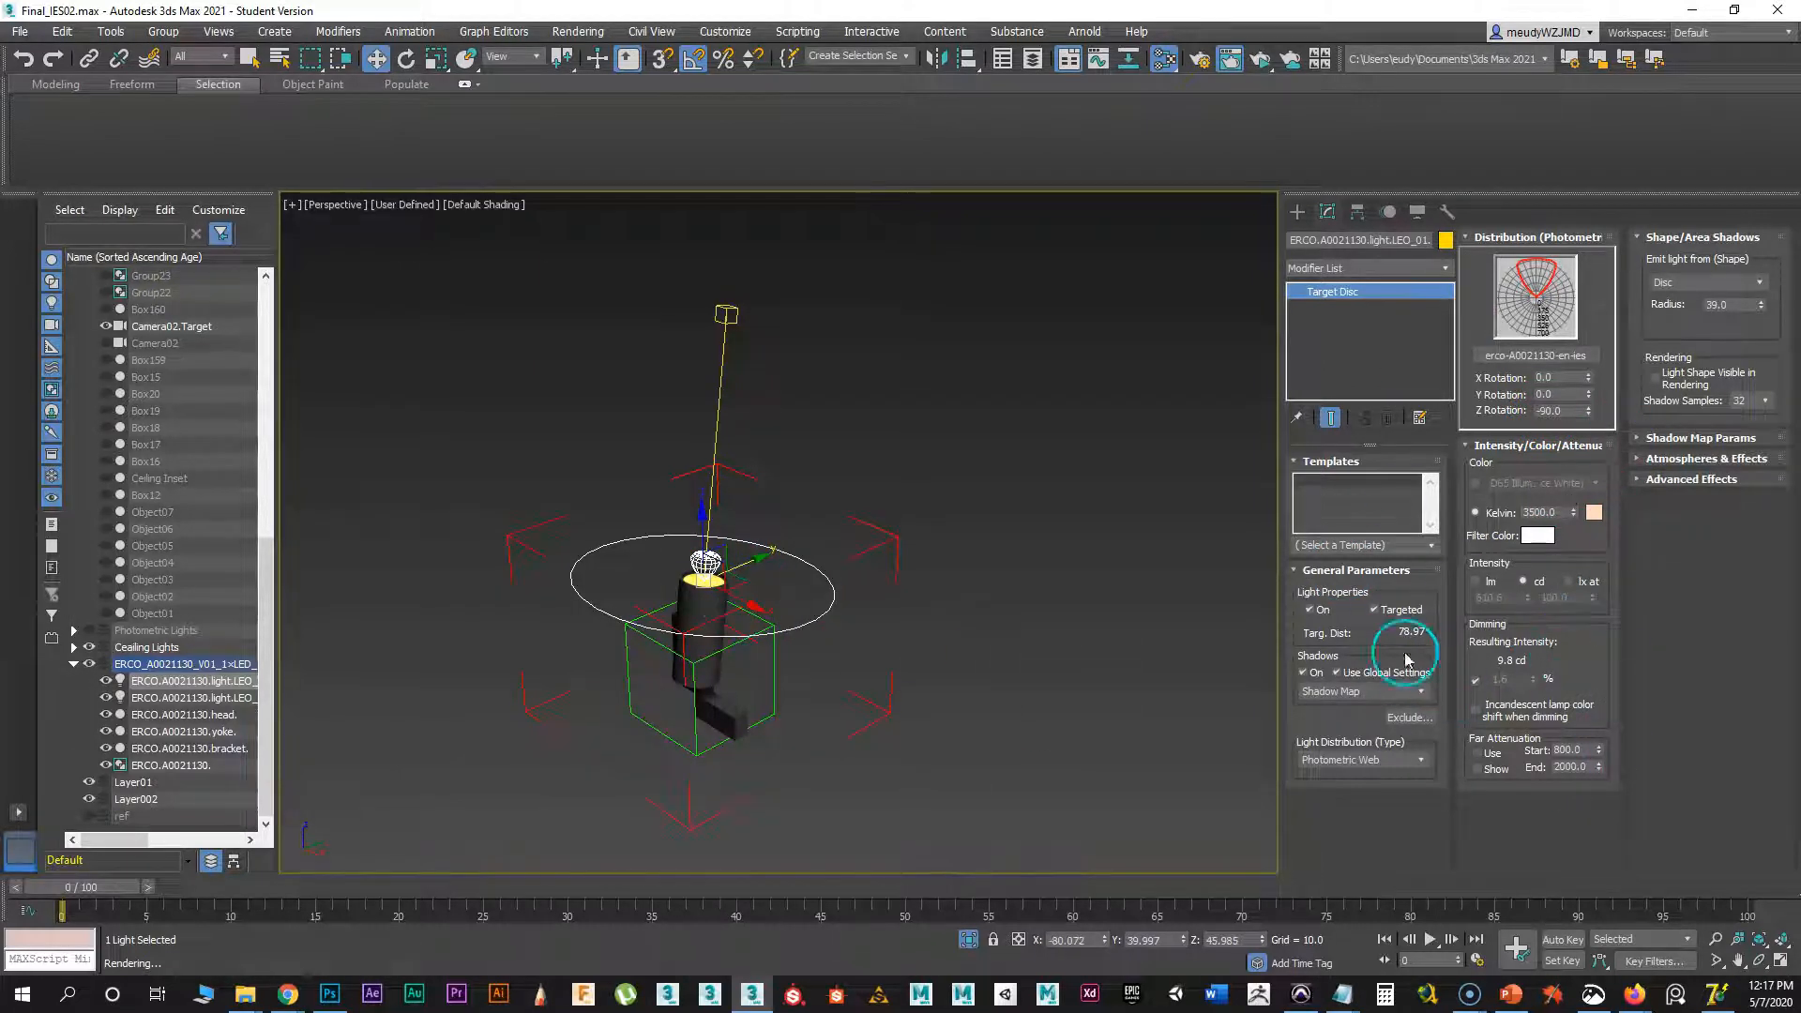
click(1347, 691)
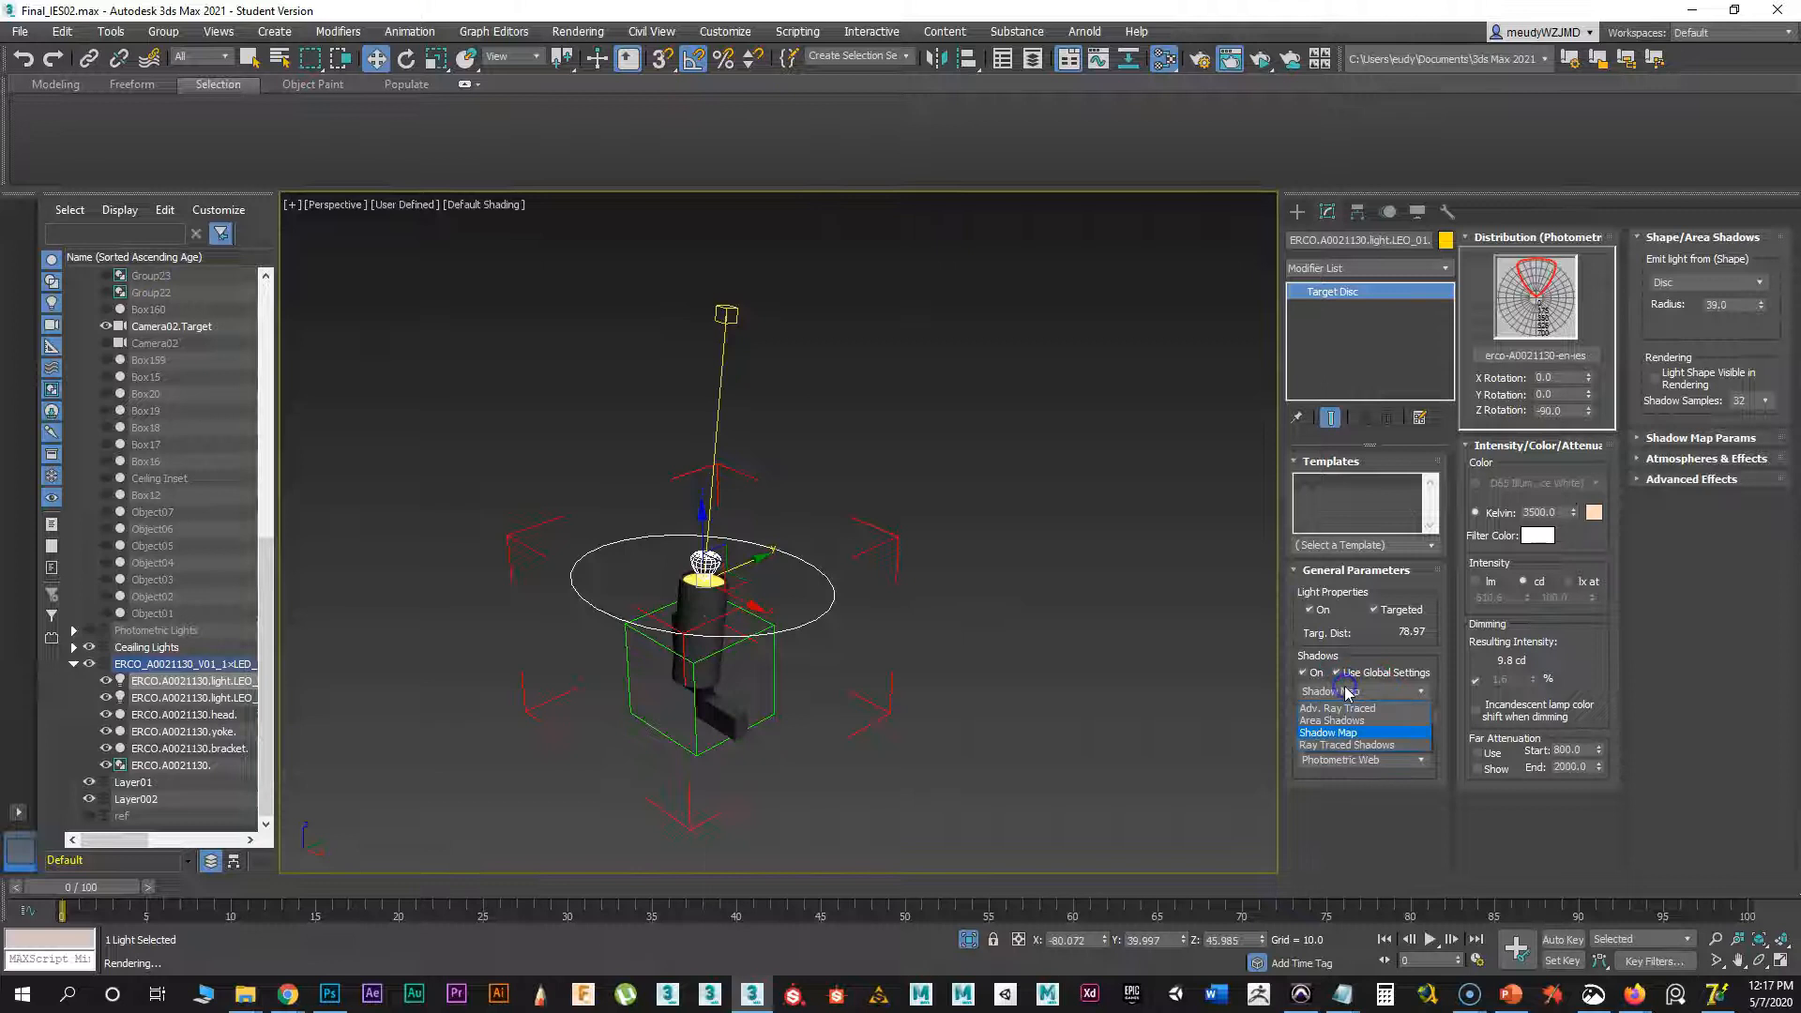
click(1325, 745)
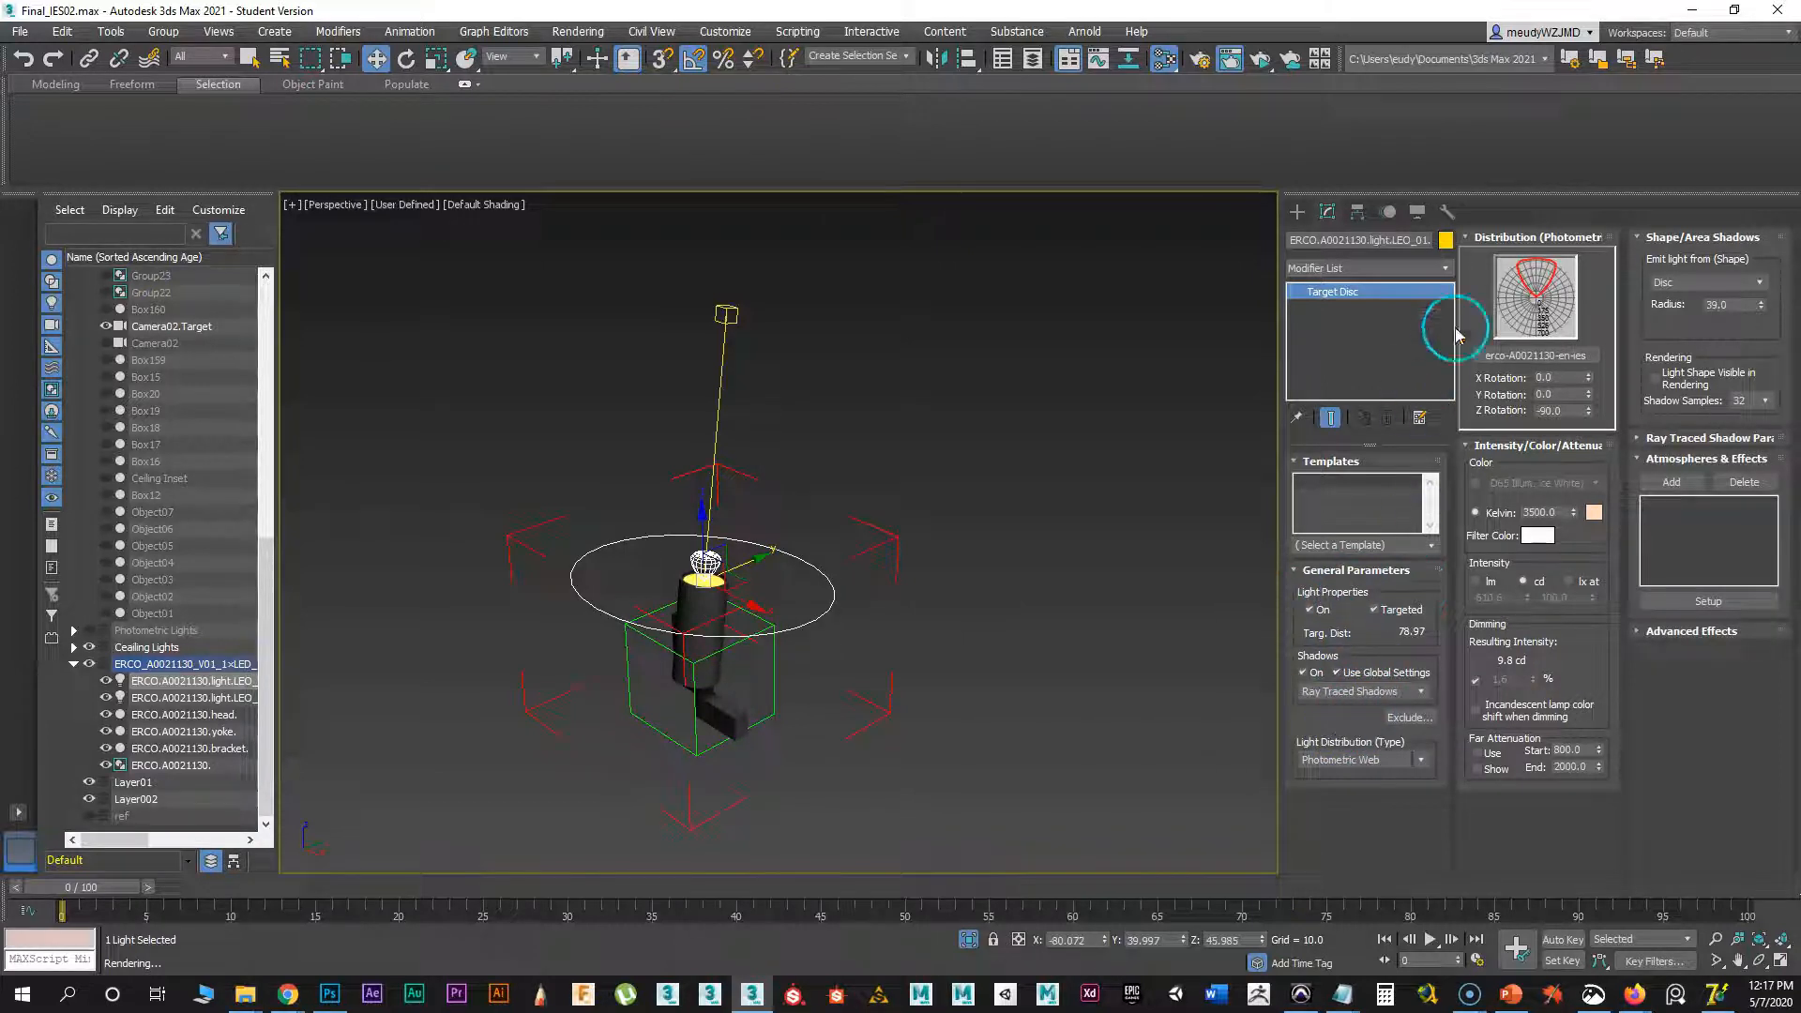
click(146, 34)
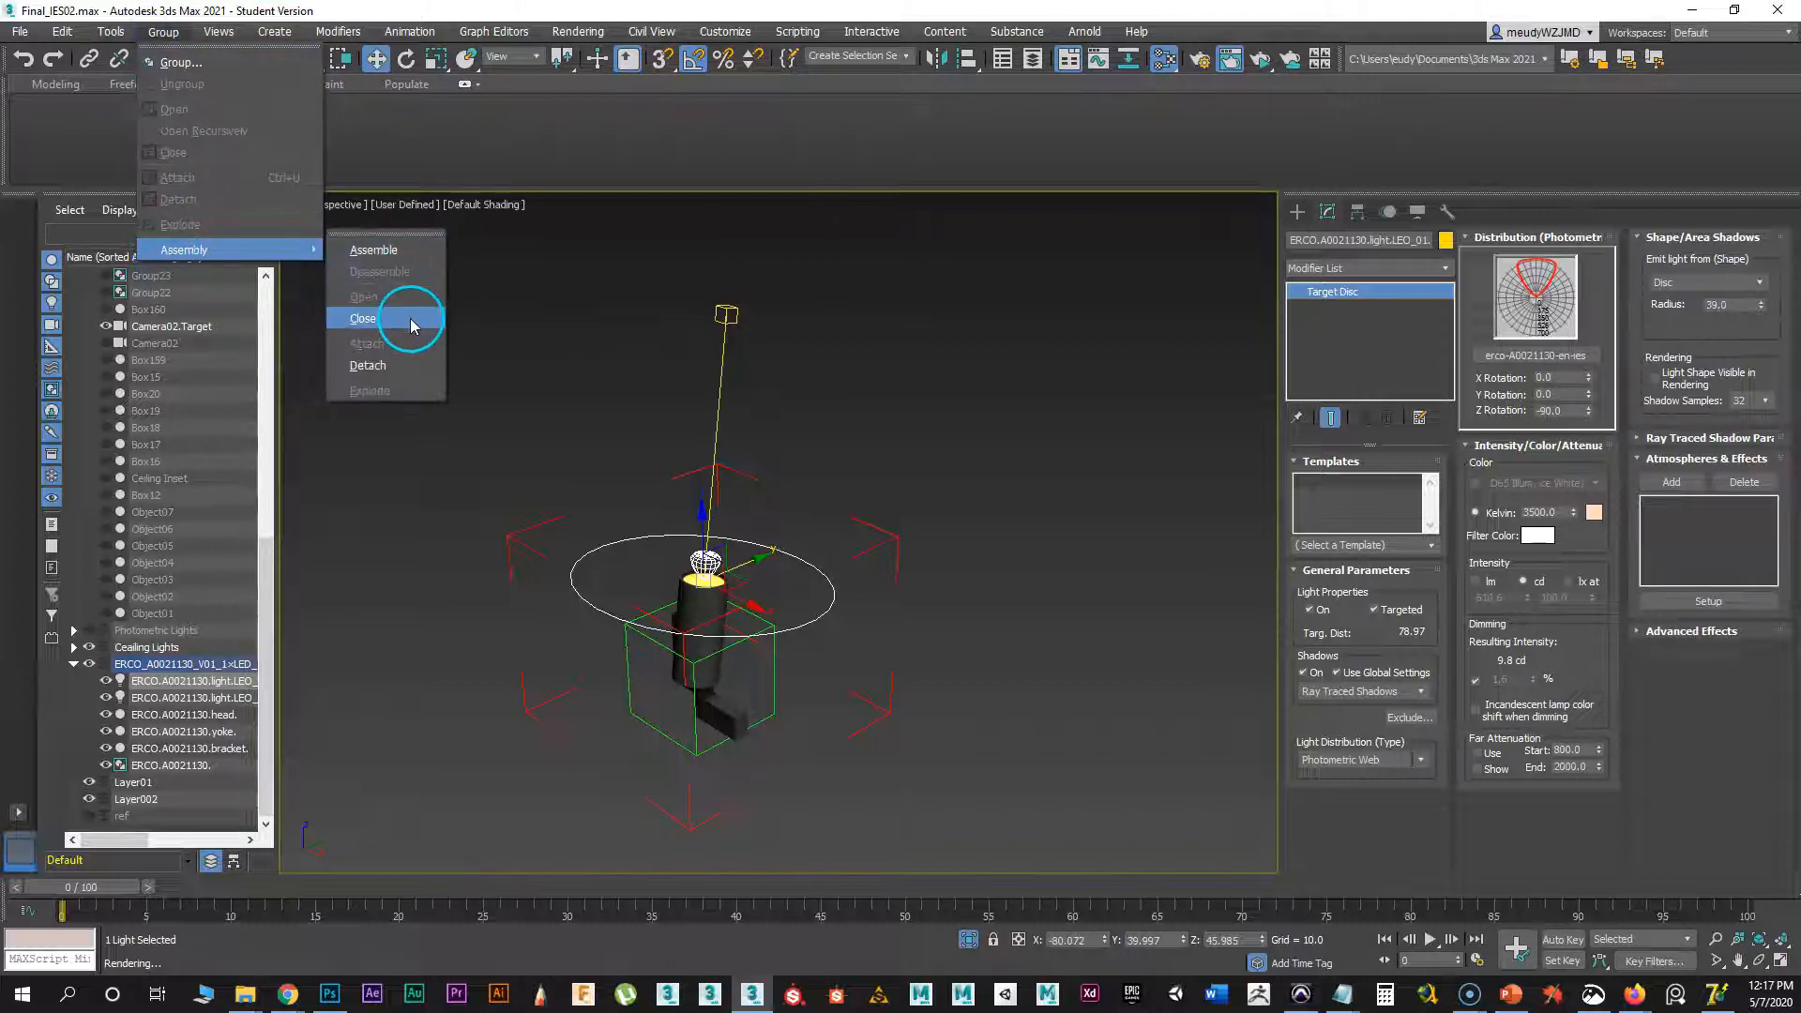
click(363, 318)
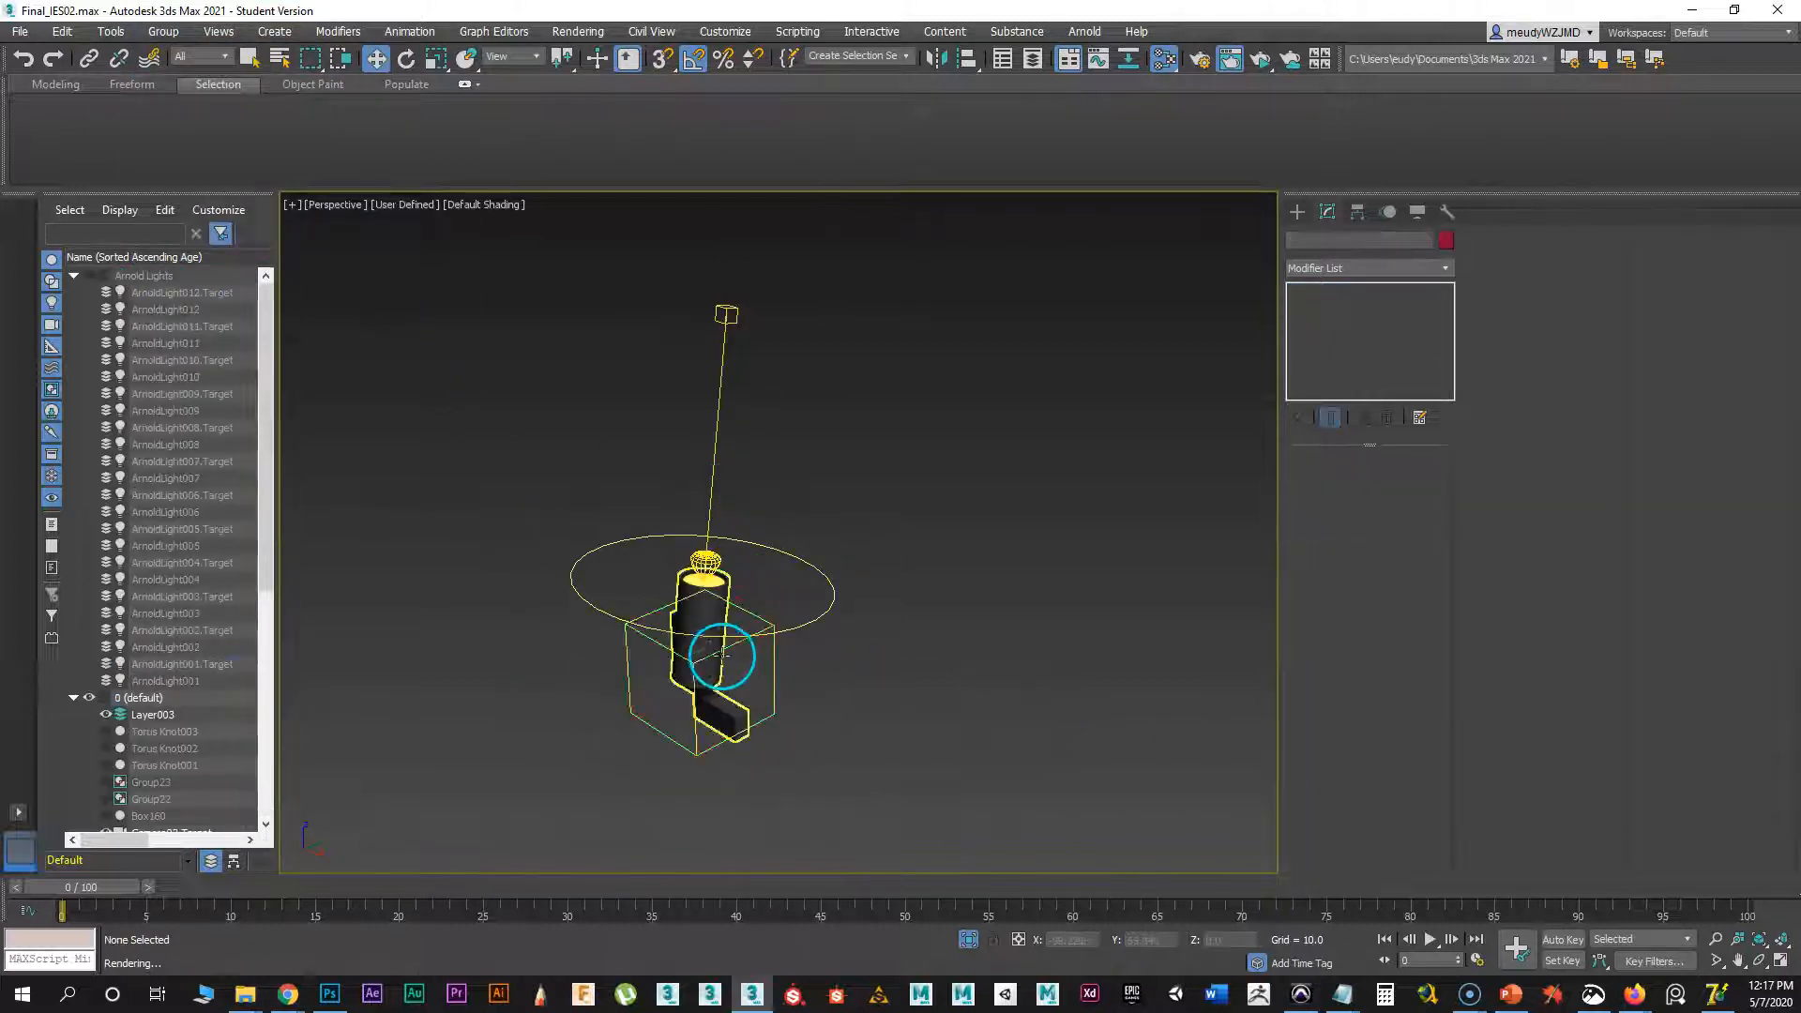
- Shift the closed fixture assembly farther along negative X and move its light target along Y to tilt the head
drag(767, 680, 732, 632)
click(715, 322)
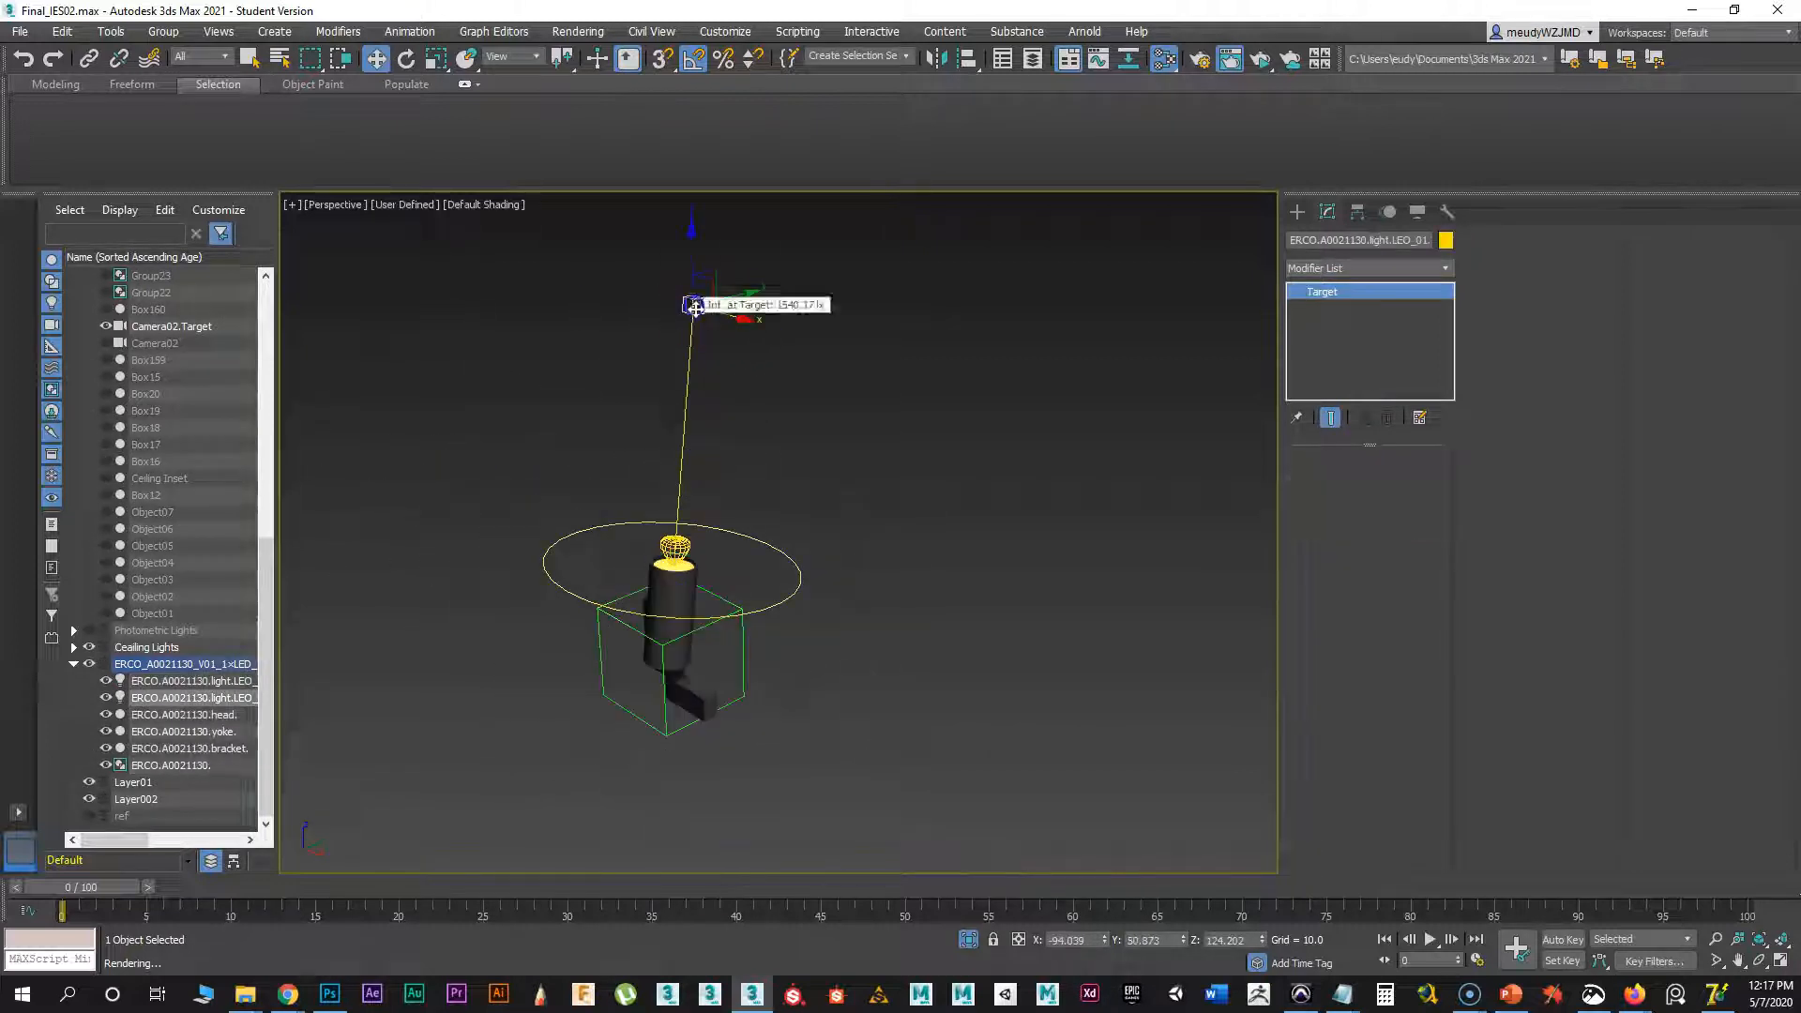
drag(724, 293, 838, 295)
middle_drag(607, 764, 699, 511)
scroll(699, 512, up, 5)
scroll(701, 523, down, 6)
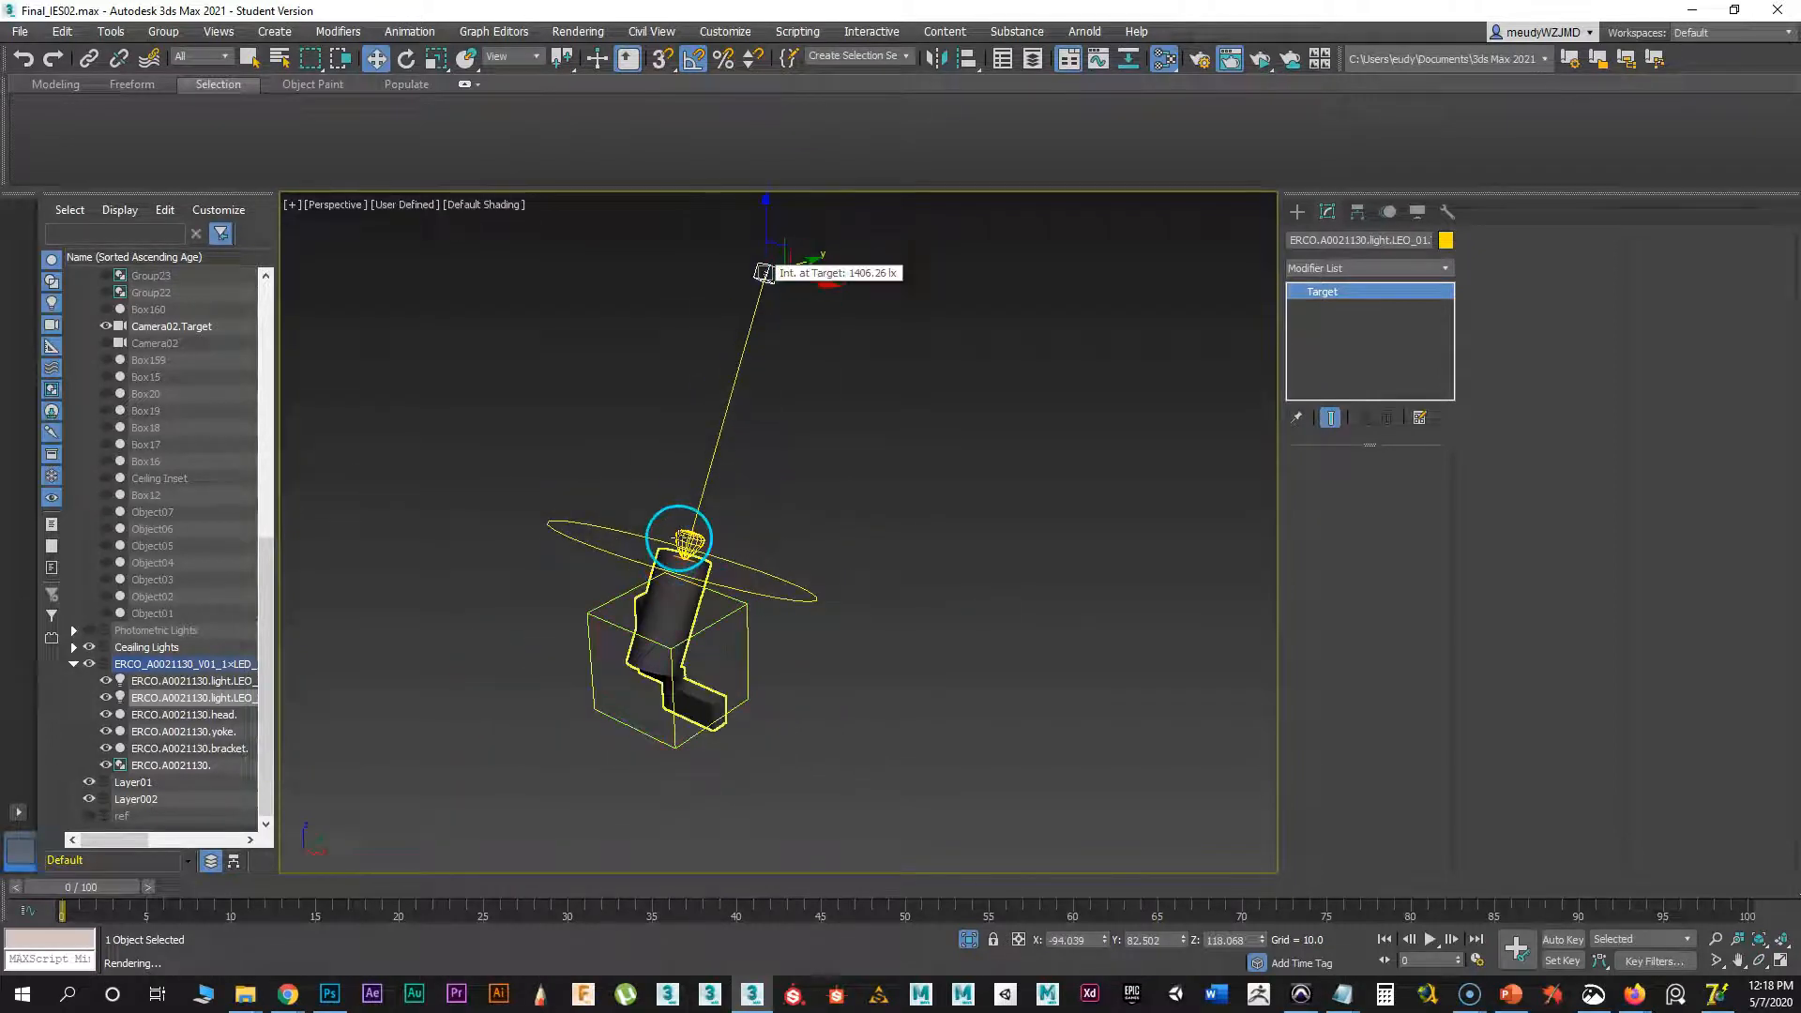
mouse_move(672, 609)
alt+middle_down()
mouse_move(656, 638)
mouse_move(731, 623)
mouse_move(689, 610)
mouse_move(670, 625)
alt+middle_up()
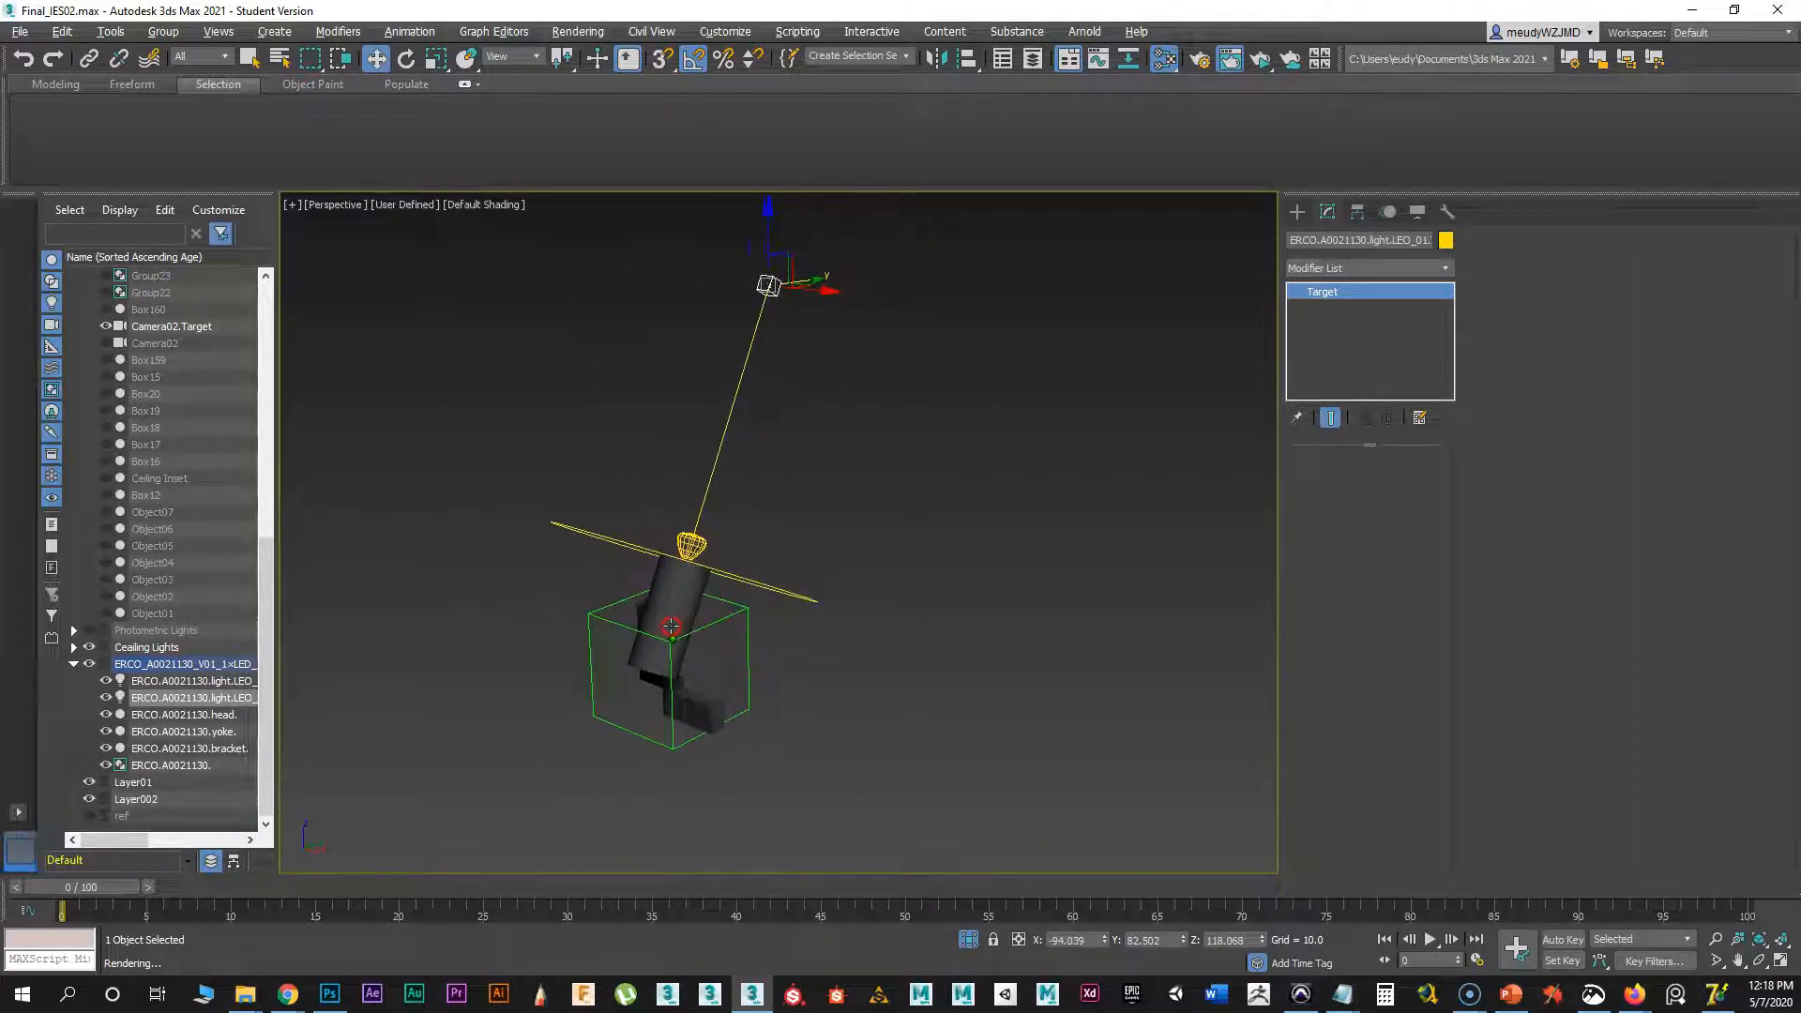
alt+middle_drag(678, 696, 732, 687)
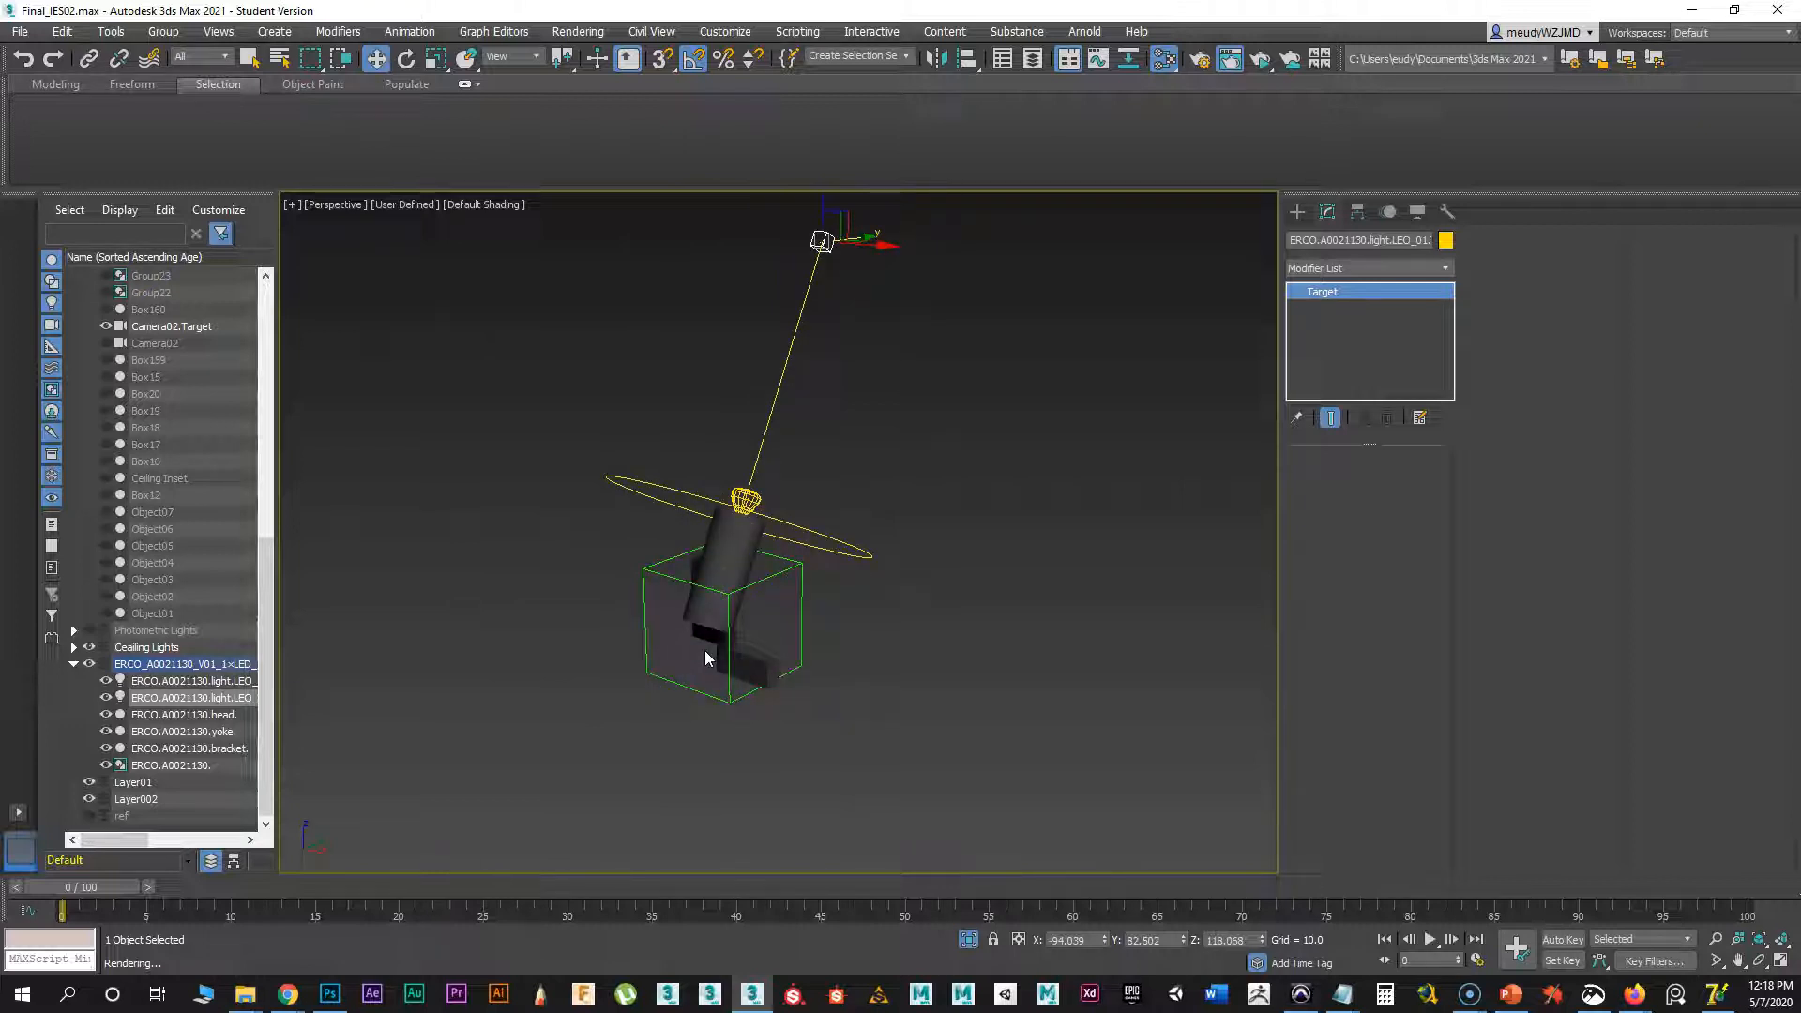
- Switch to Chrome, maximize the ERCO Eclipse Spotlight A0021096 page, and review its specifications, accessories and design data
click(288, 995)
drag(663, 169, 836, 141)
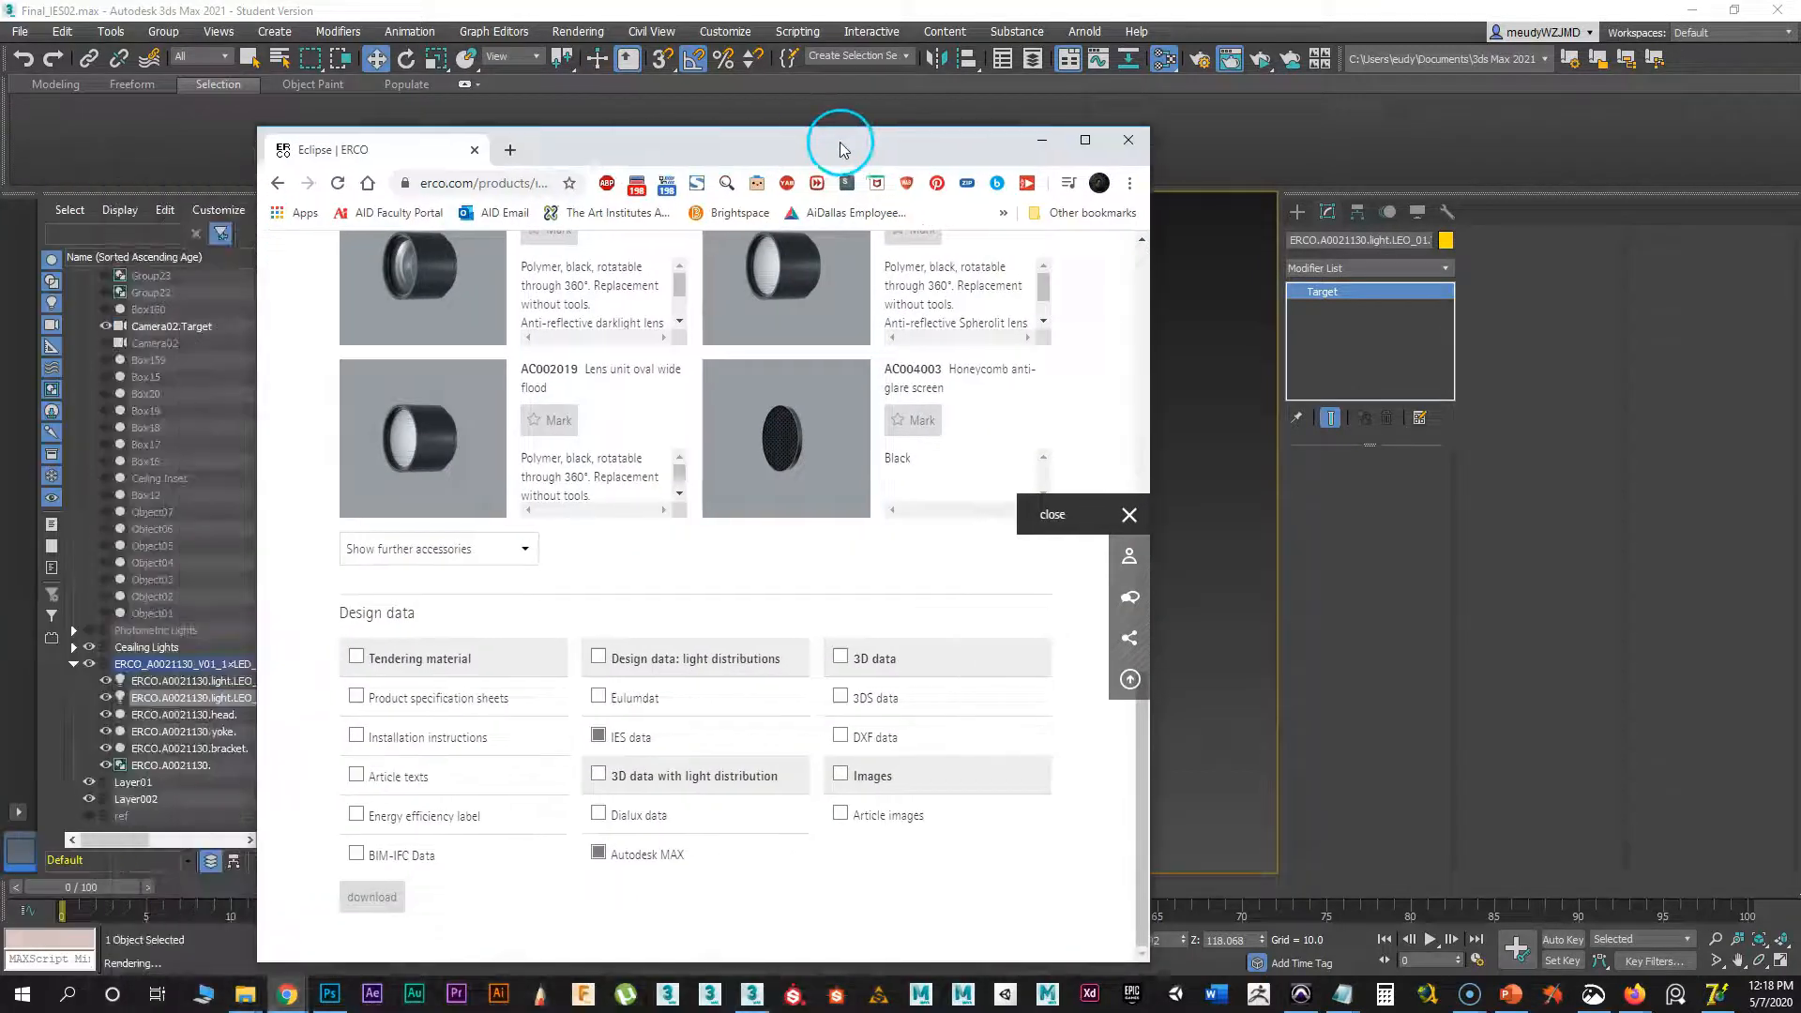
click(1085, 143)
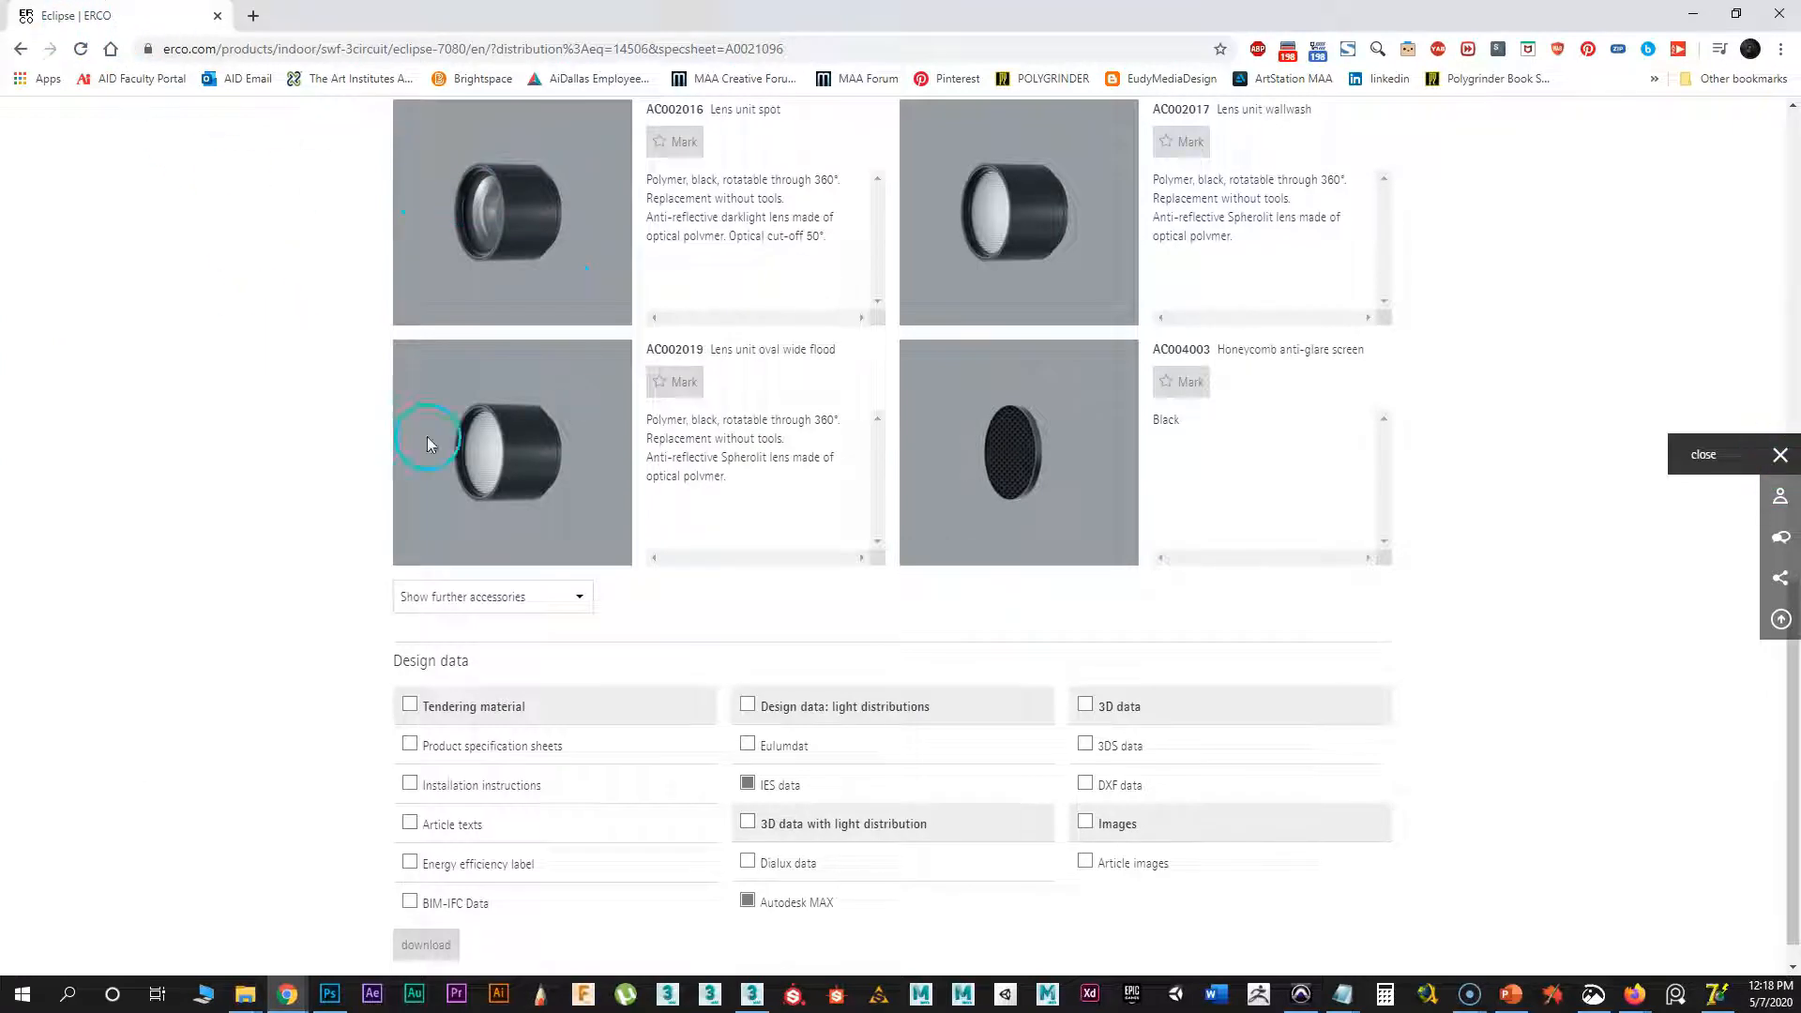
scroll(426, 436, up, 9)
drag(1794, 380, 1787, 208)
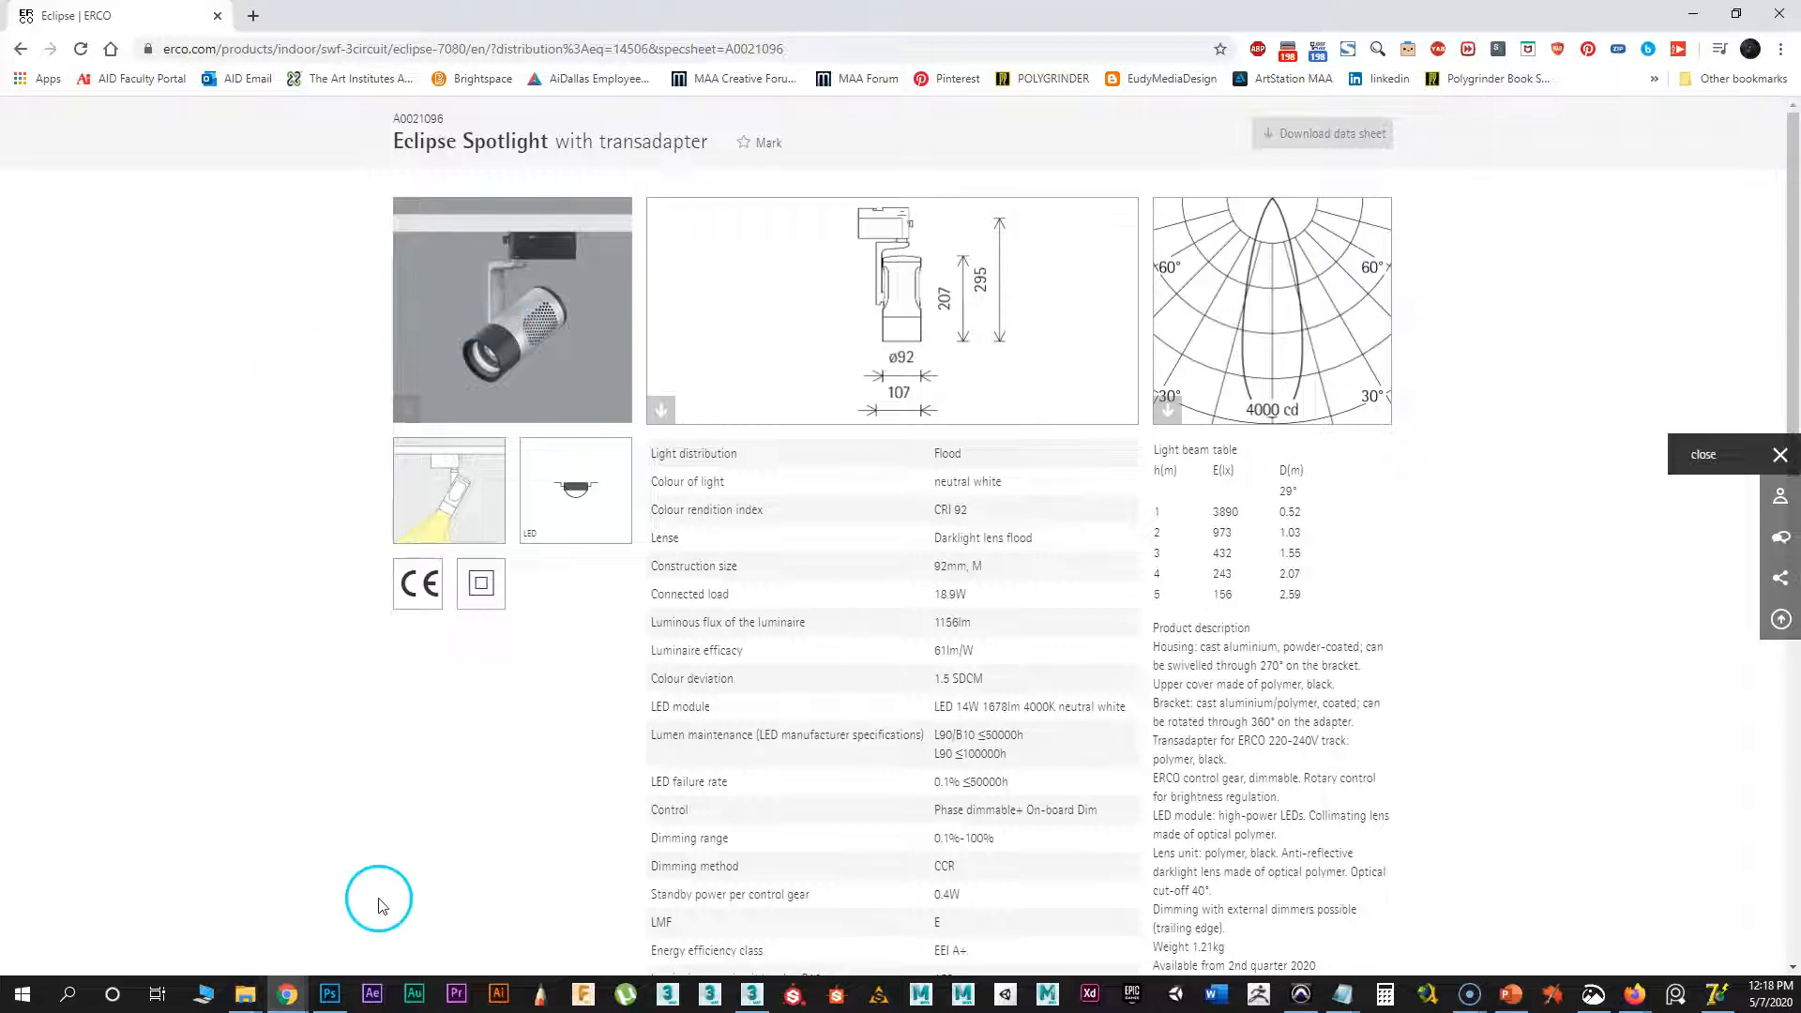
scroll(380, 902, down, 5)
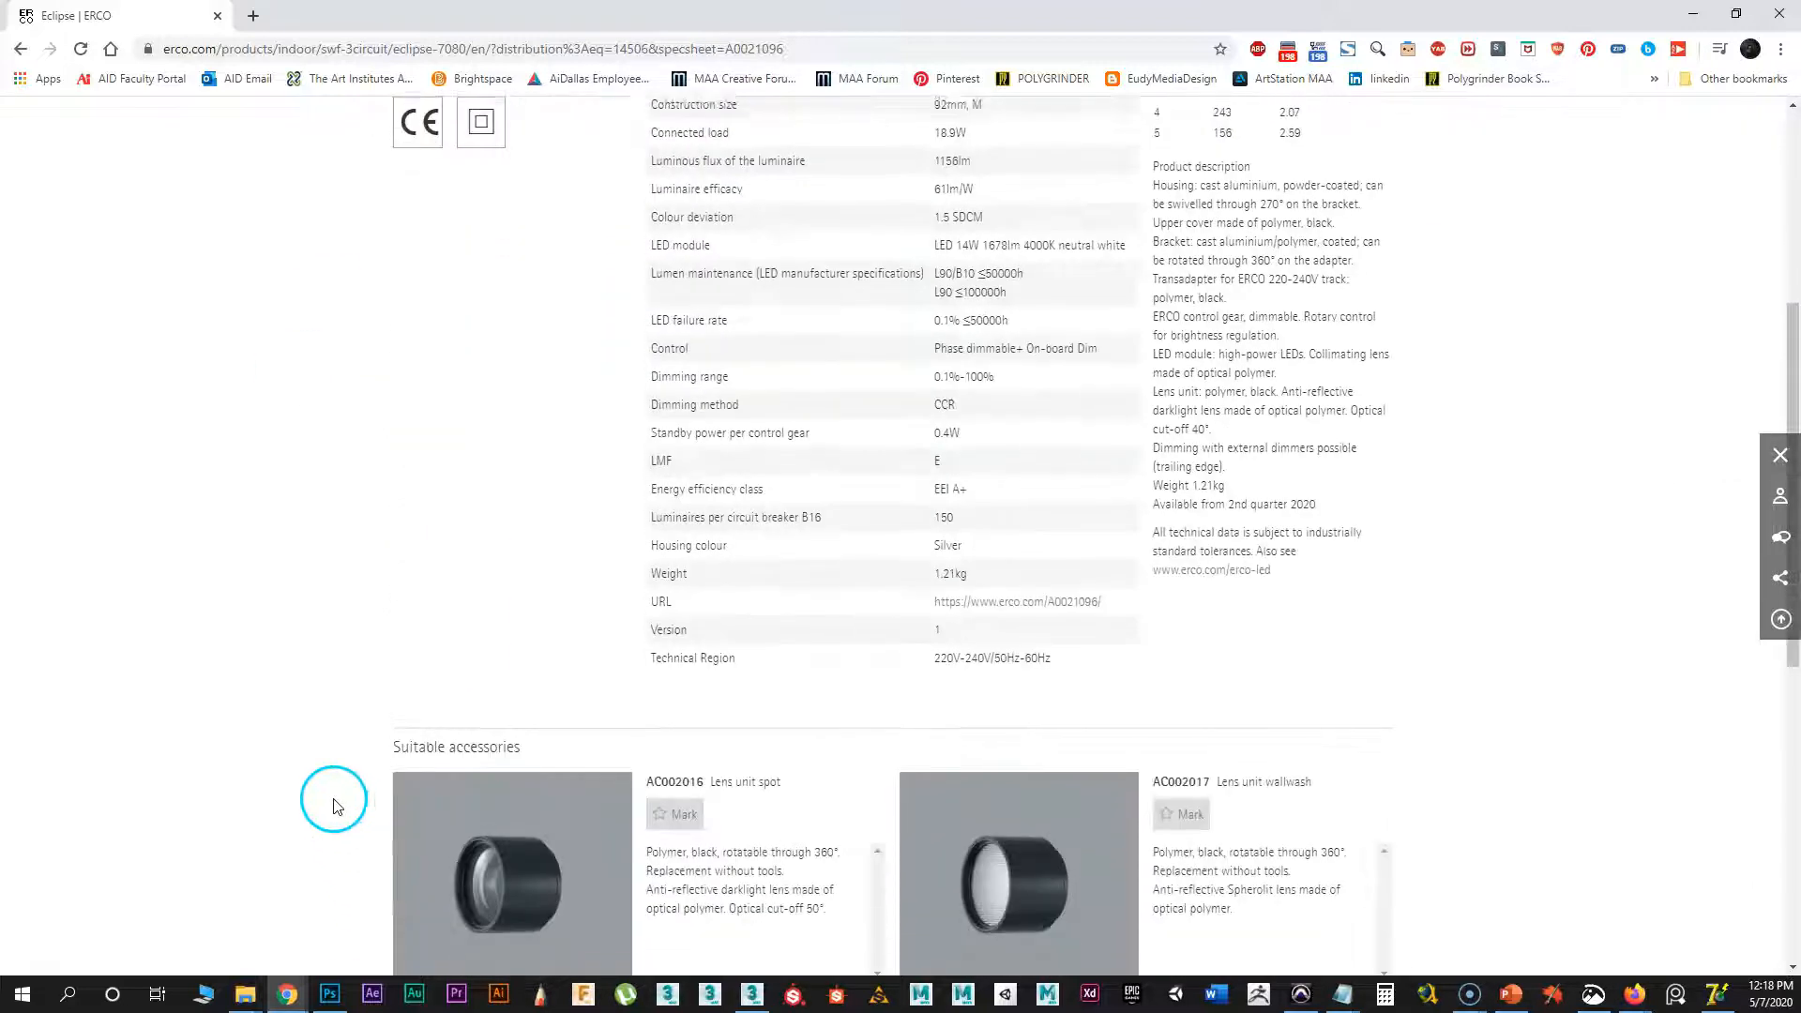
scroll(333, 807, up, 5)
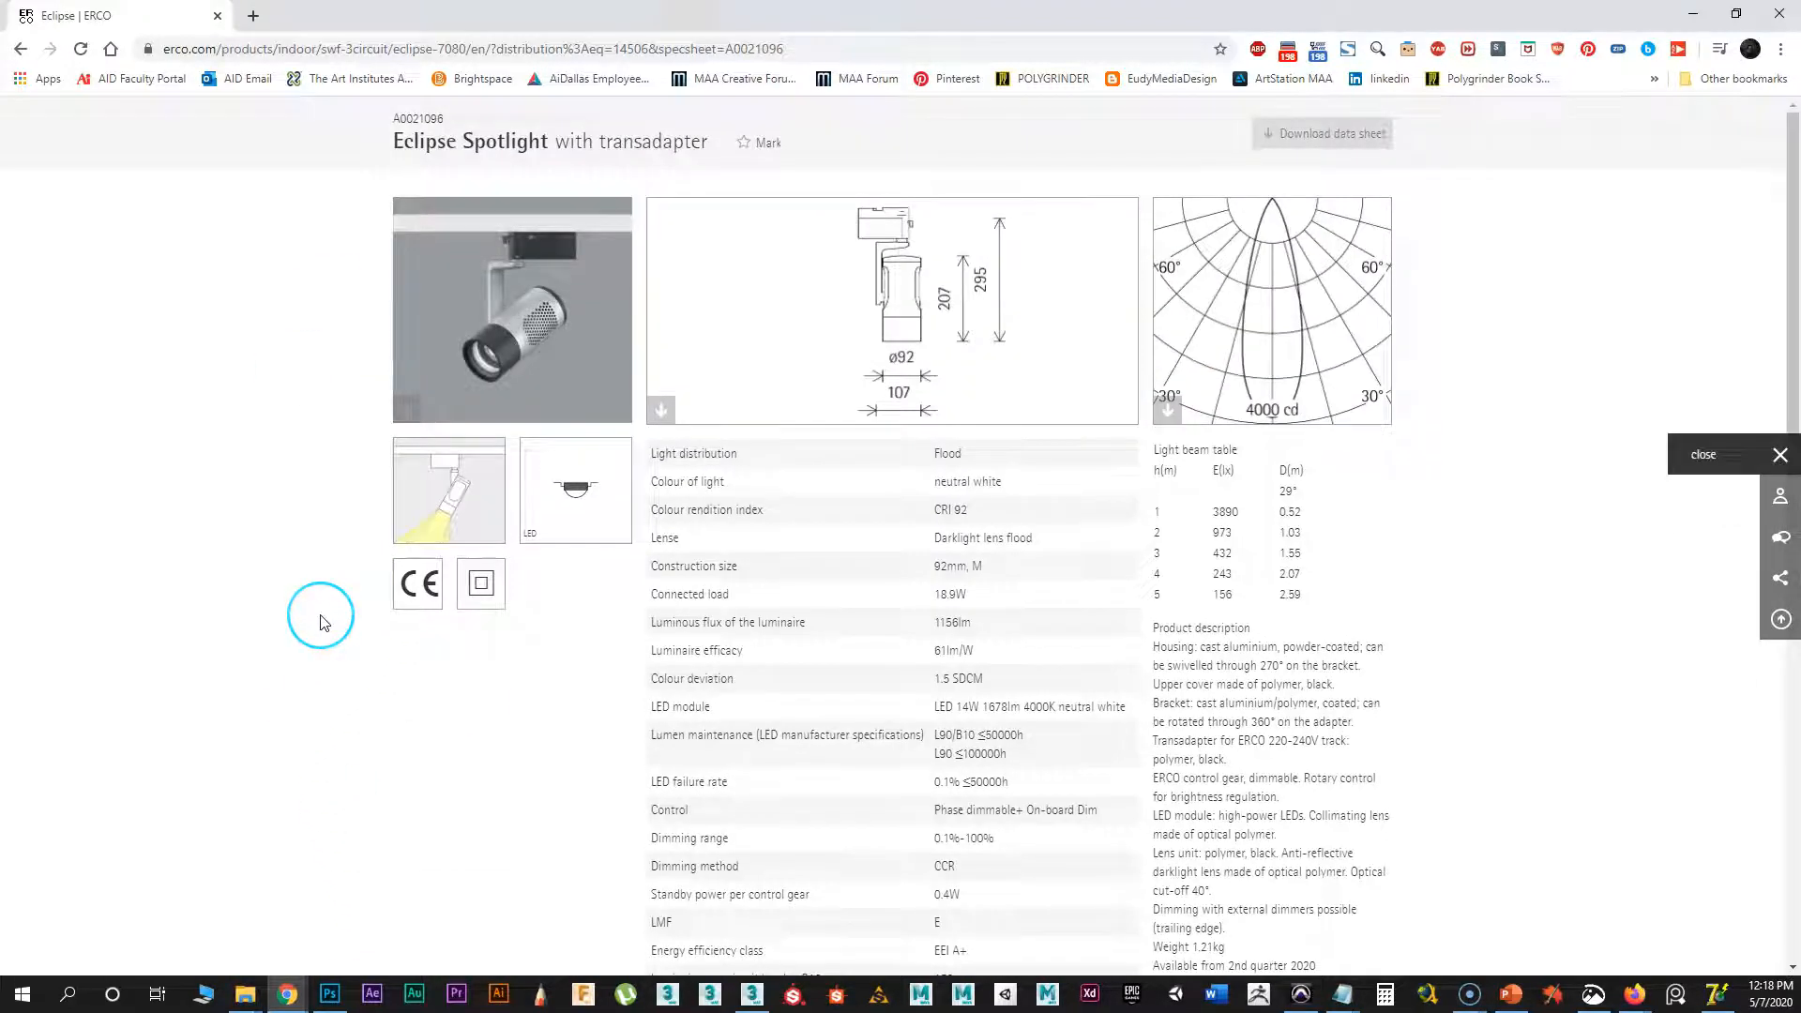